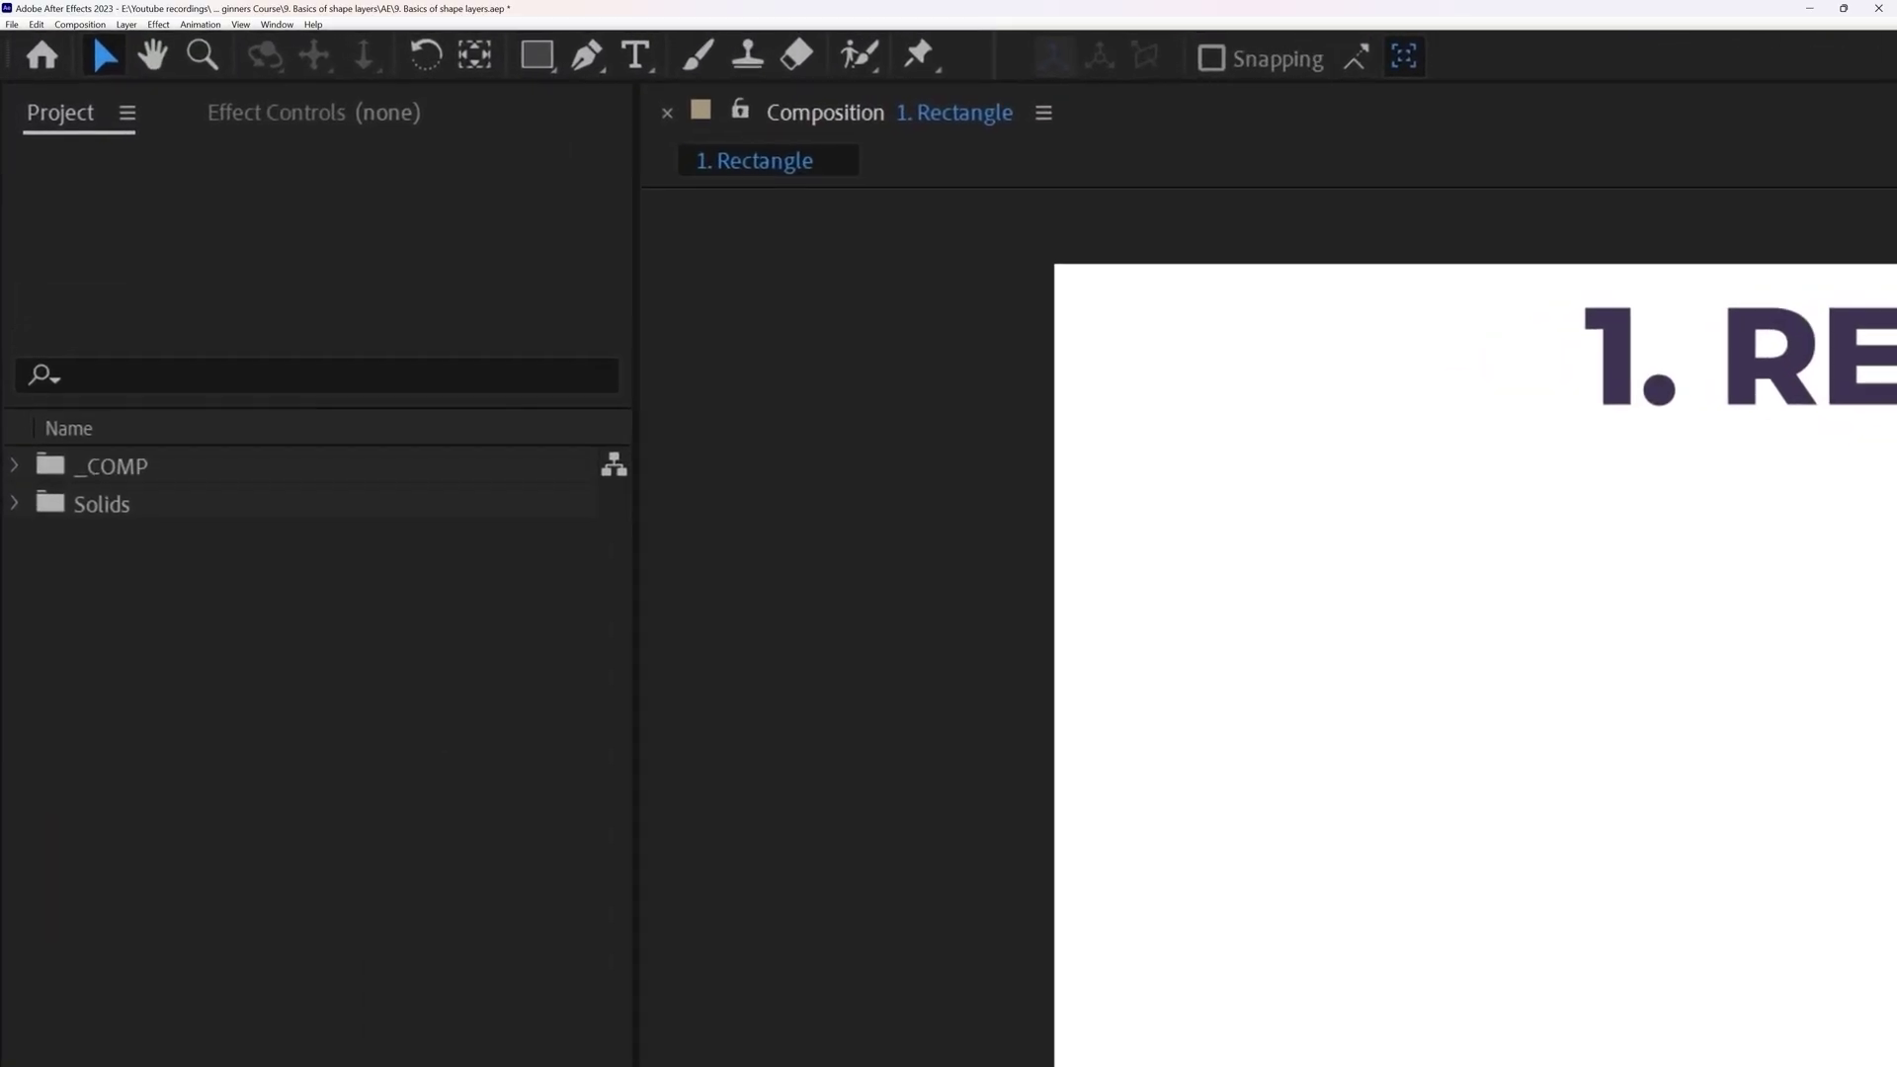
Step: Draw a rectangle about 621 × 388 px with the Rectangle Tool, left of centre below the title, and deselect it
left_click(560, 57)
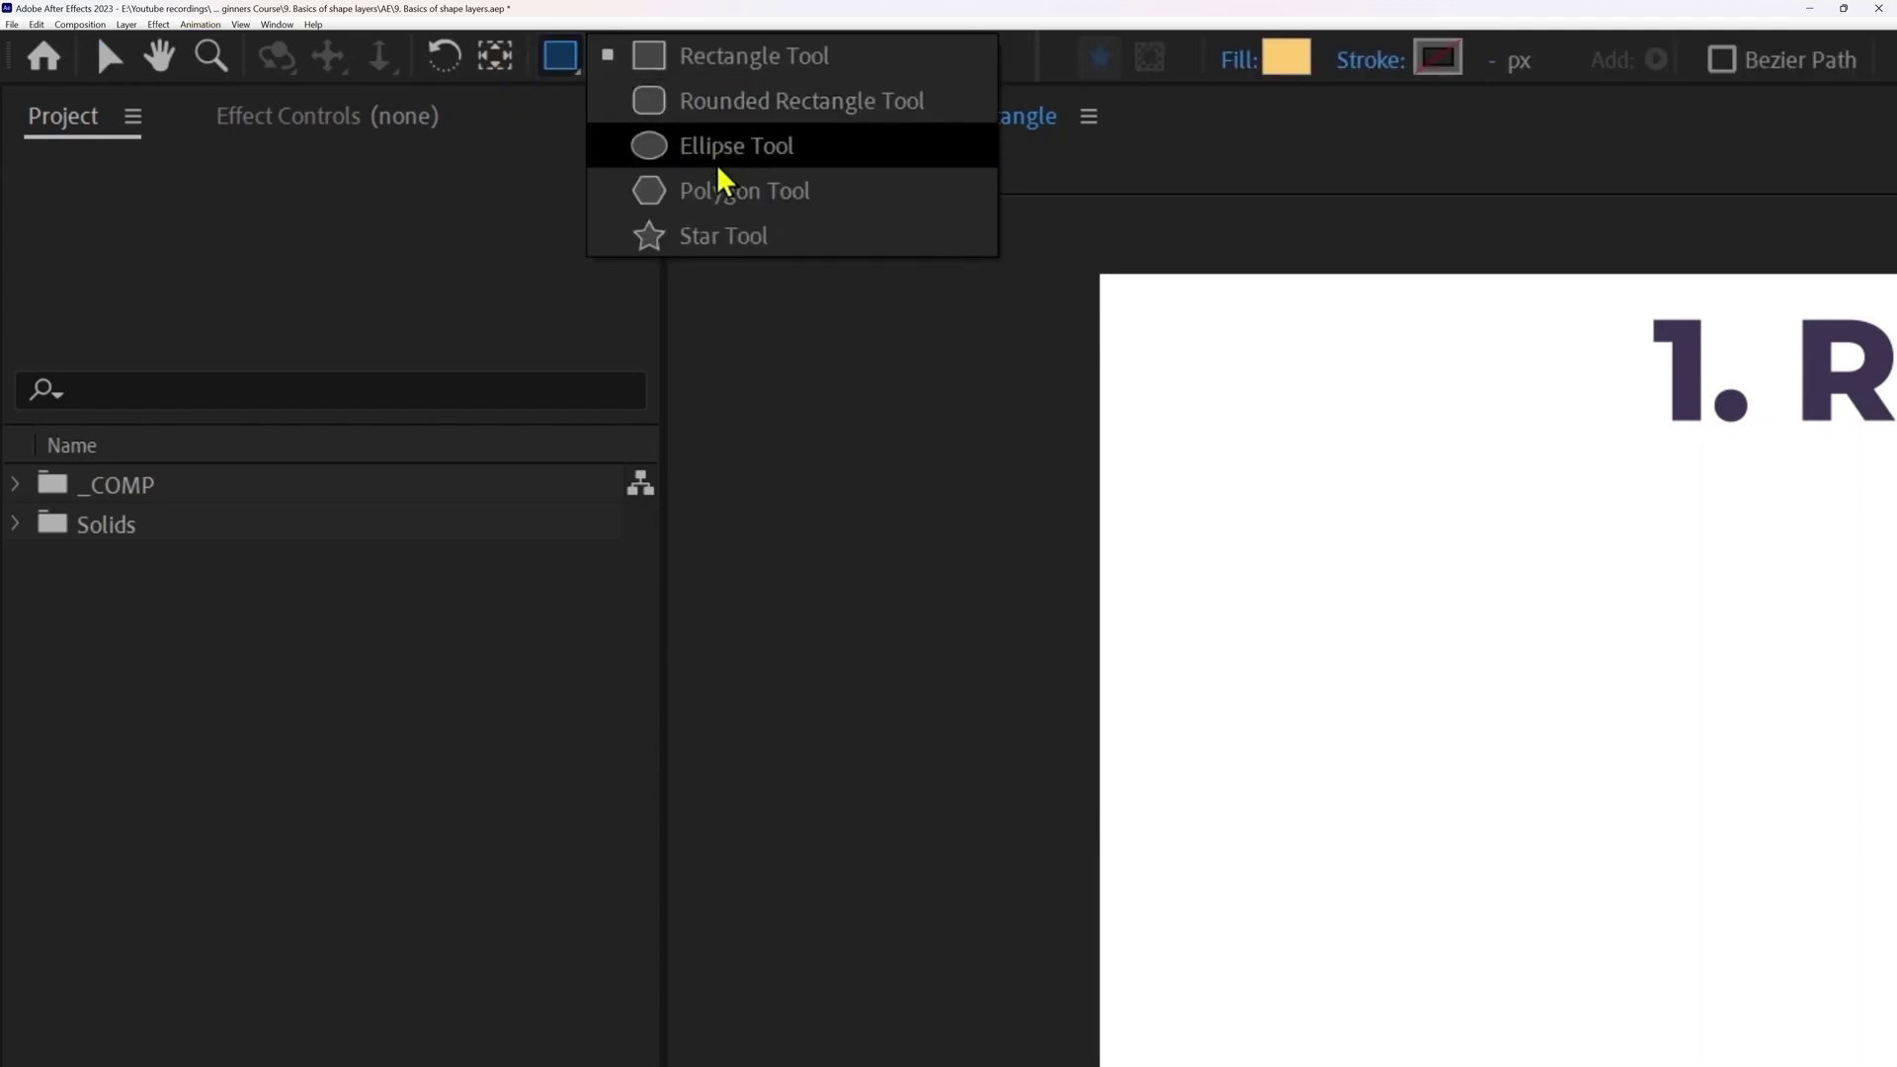
left_click(743, 59)
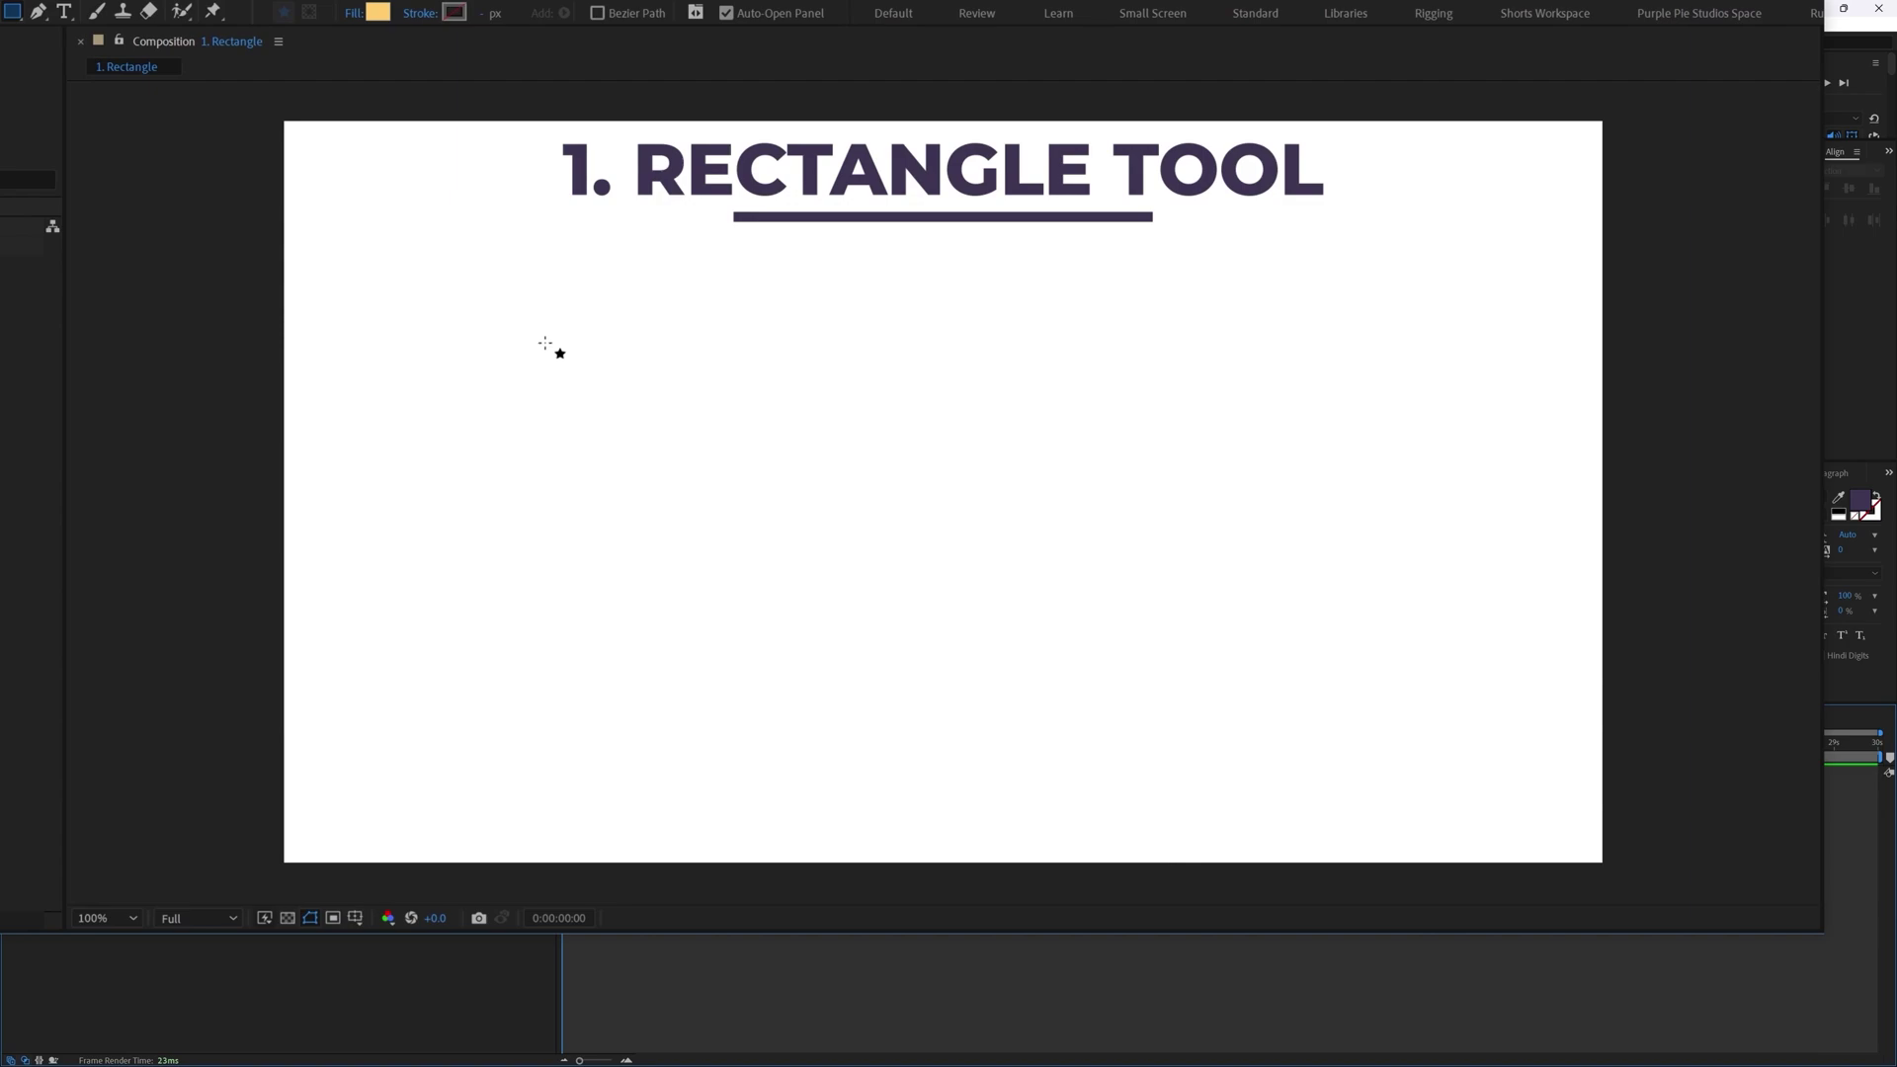
mouse_move(545, 343)
left_mouse_down()
mouse_move(890, 582)
mouse_move(972, 609)
left_mouse_up()
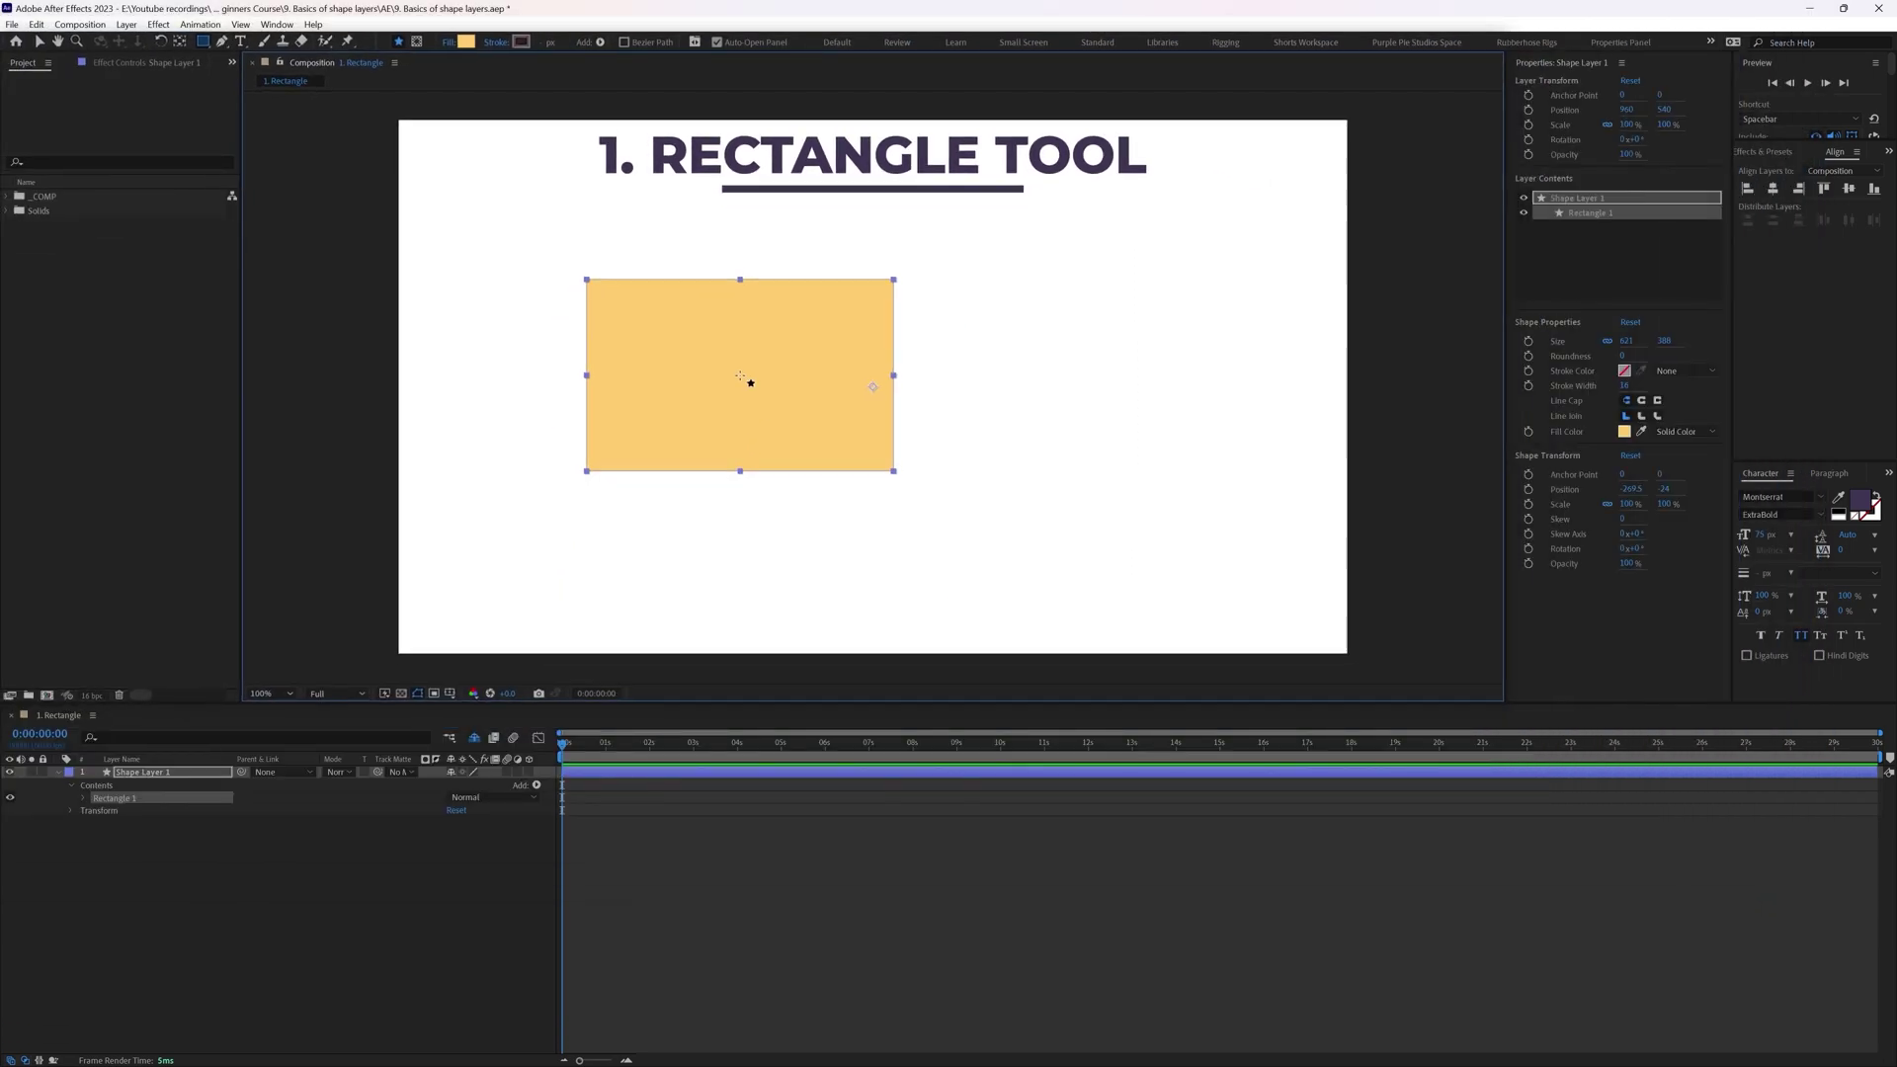
left_click(548, 321)
Step: Enable Center Anchor Point in New Shape Layers in the general preferences
left_click(36, 24)
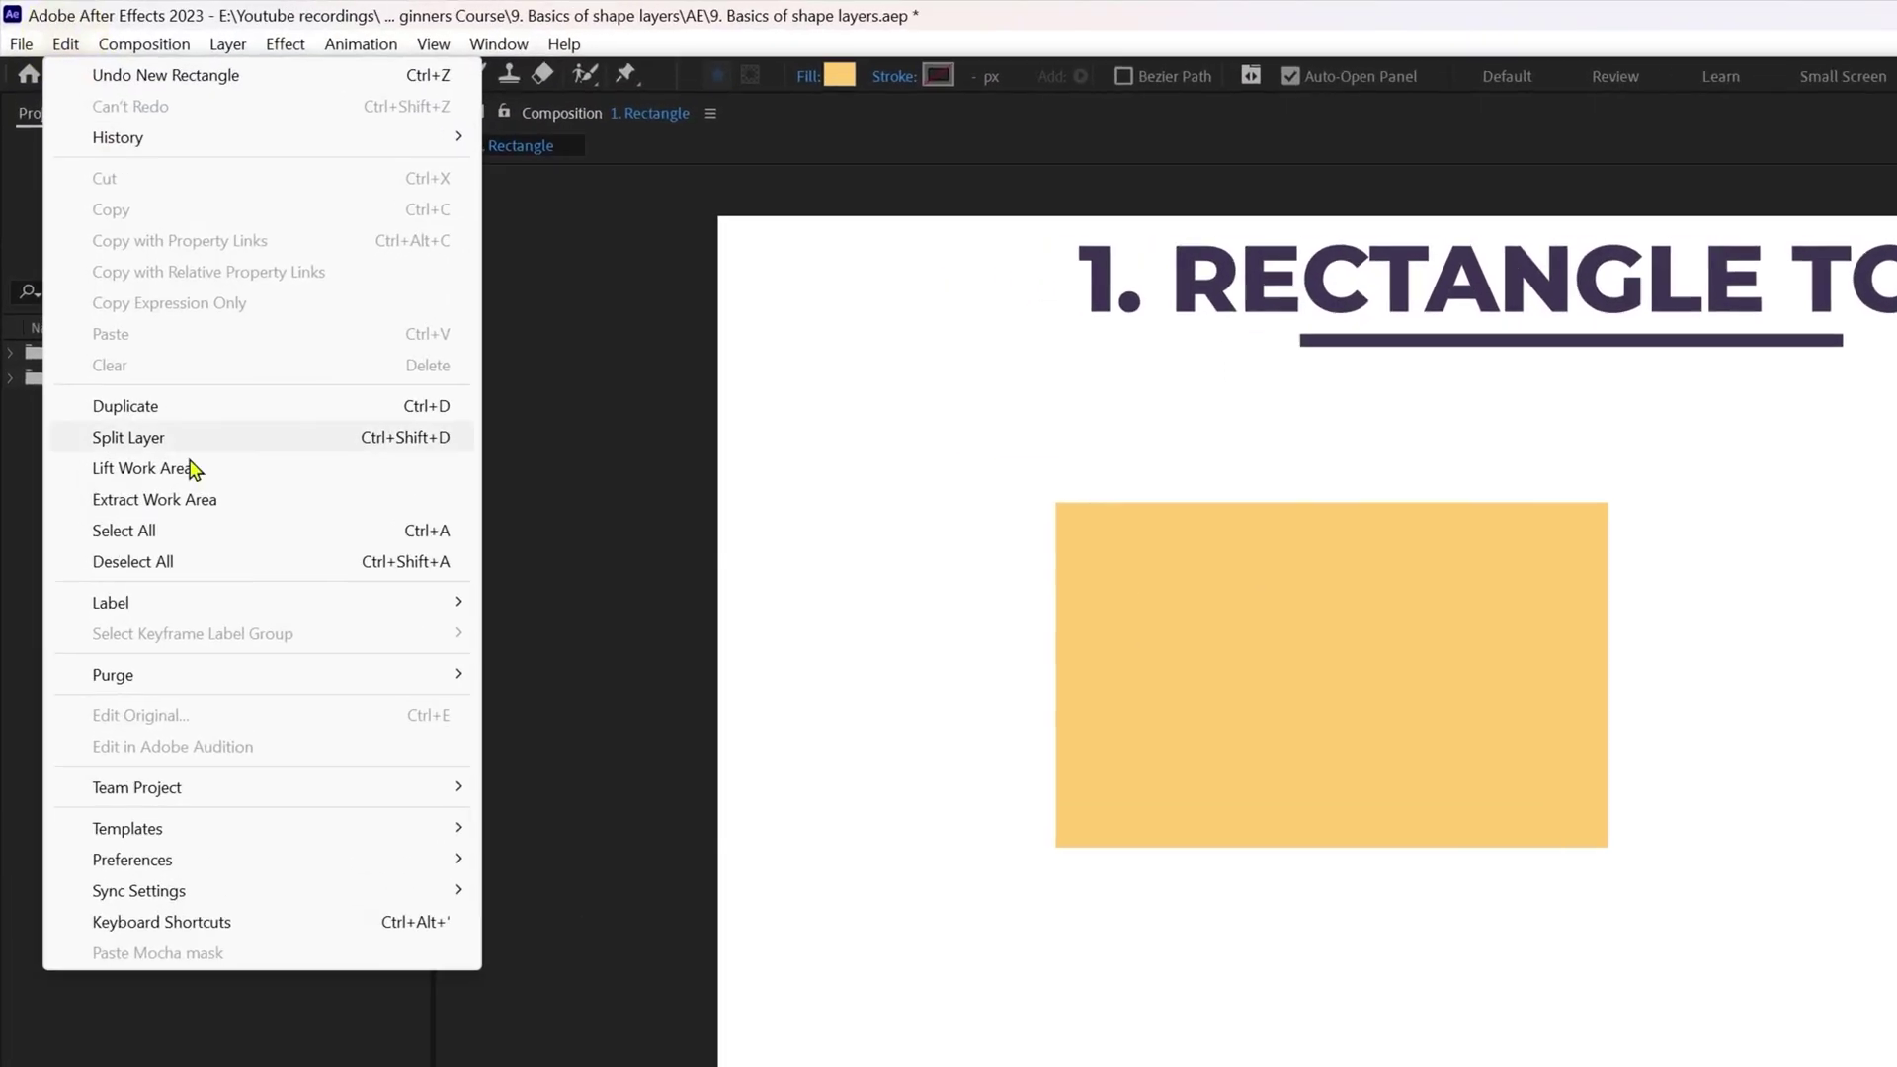
mouse_move(119, 477)
left_click(304, 477)
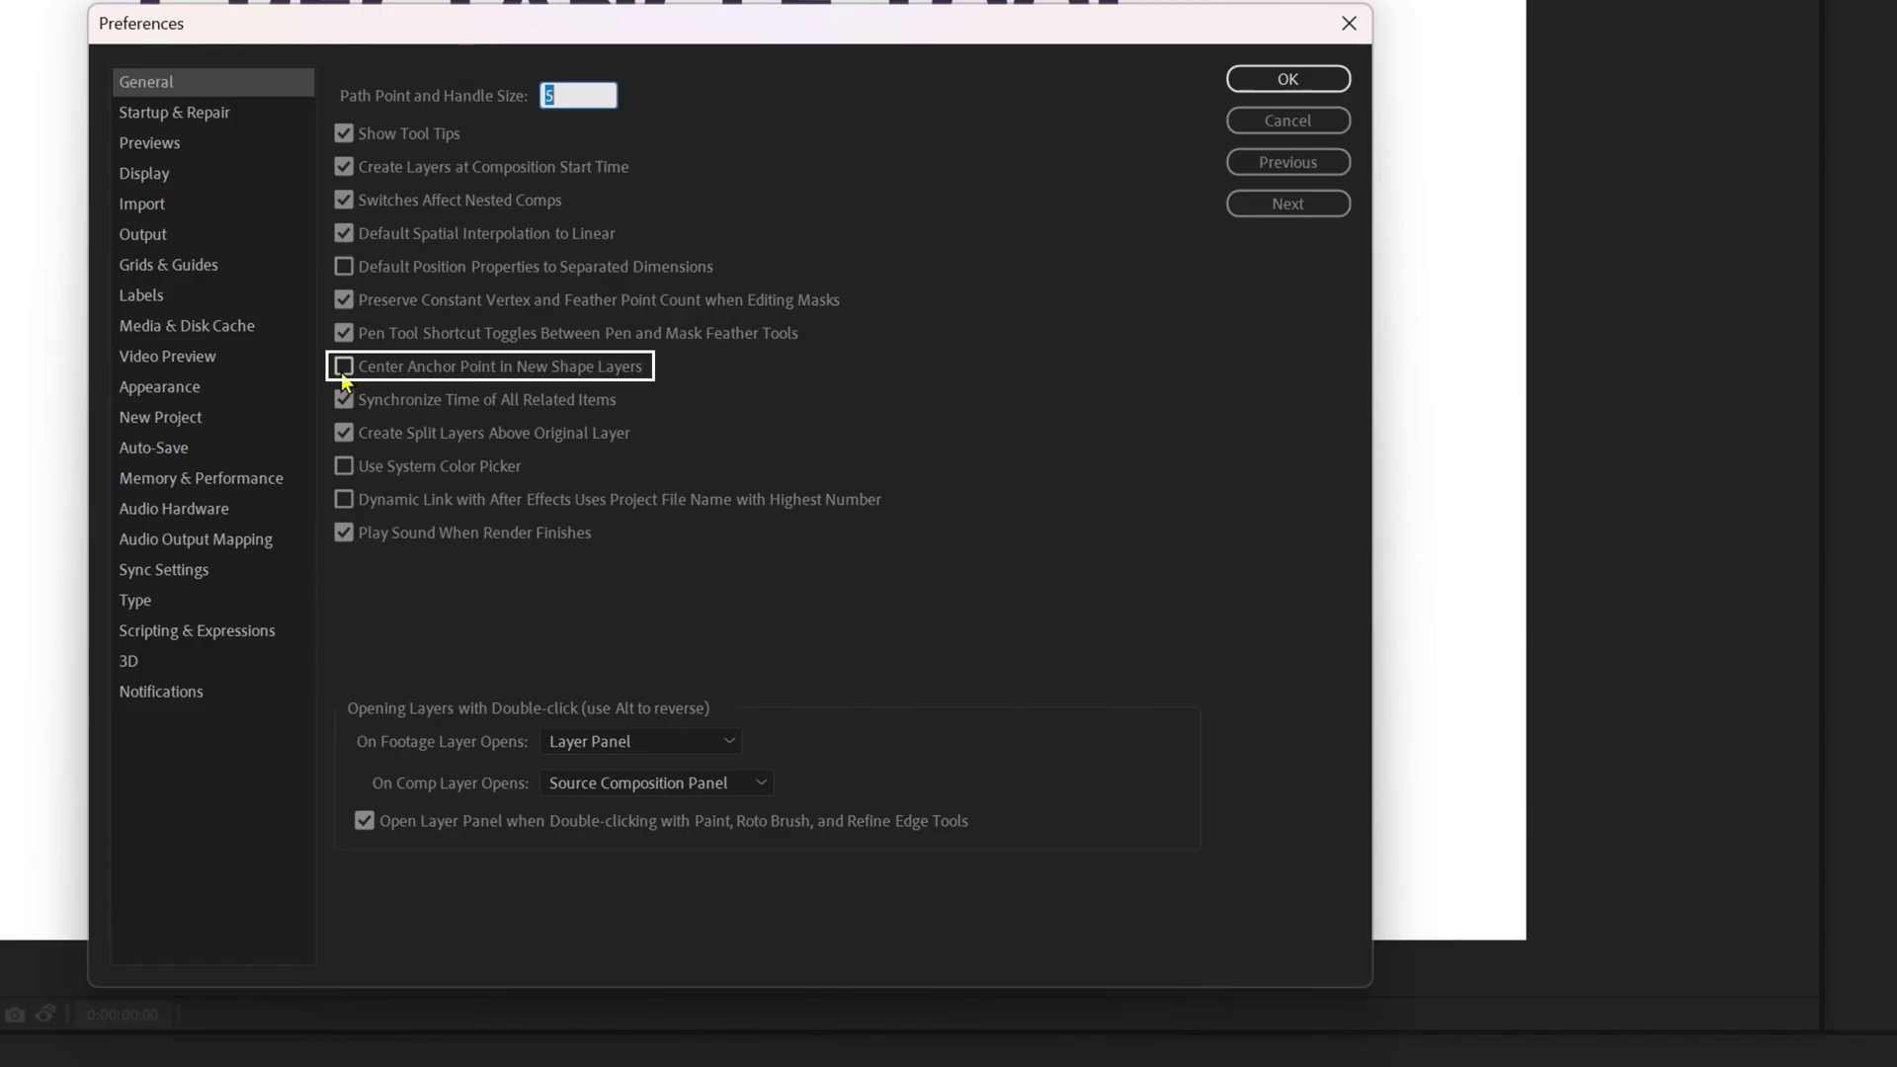
left_click(342, 373)
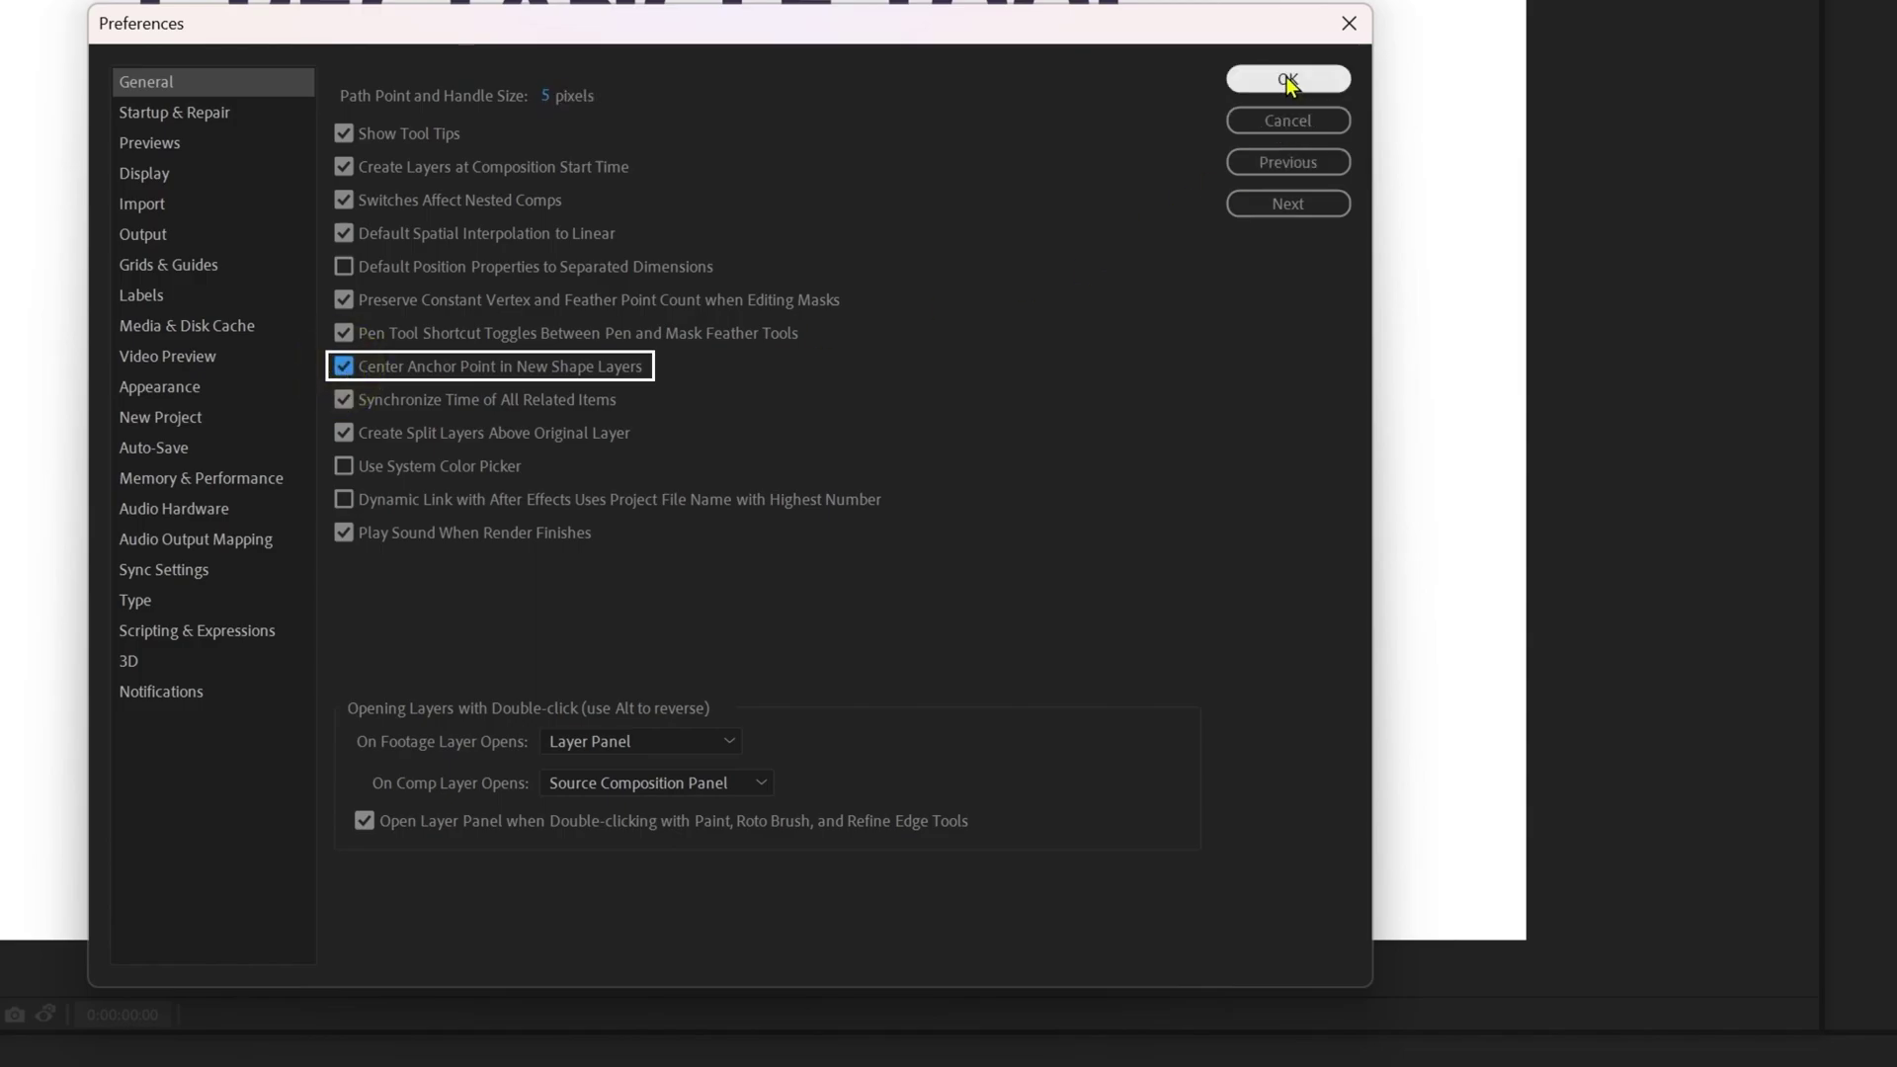
left_click(1288, 83)
Step: Draw a rectangle about 612 × 402 px and, on a separate shape layer to its right, a square about 387 px wide
left_click_drag(675, 286, 977, 484)
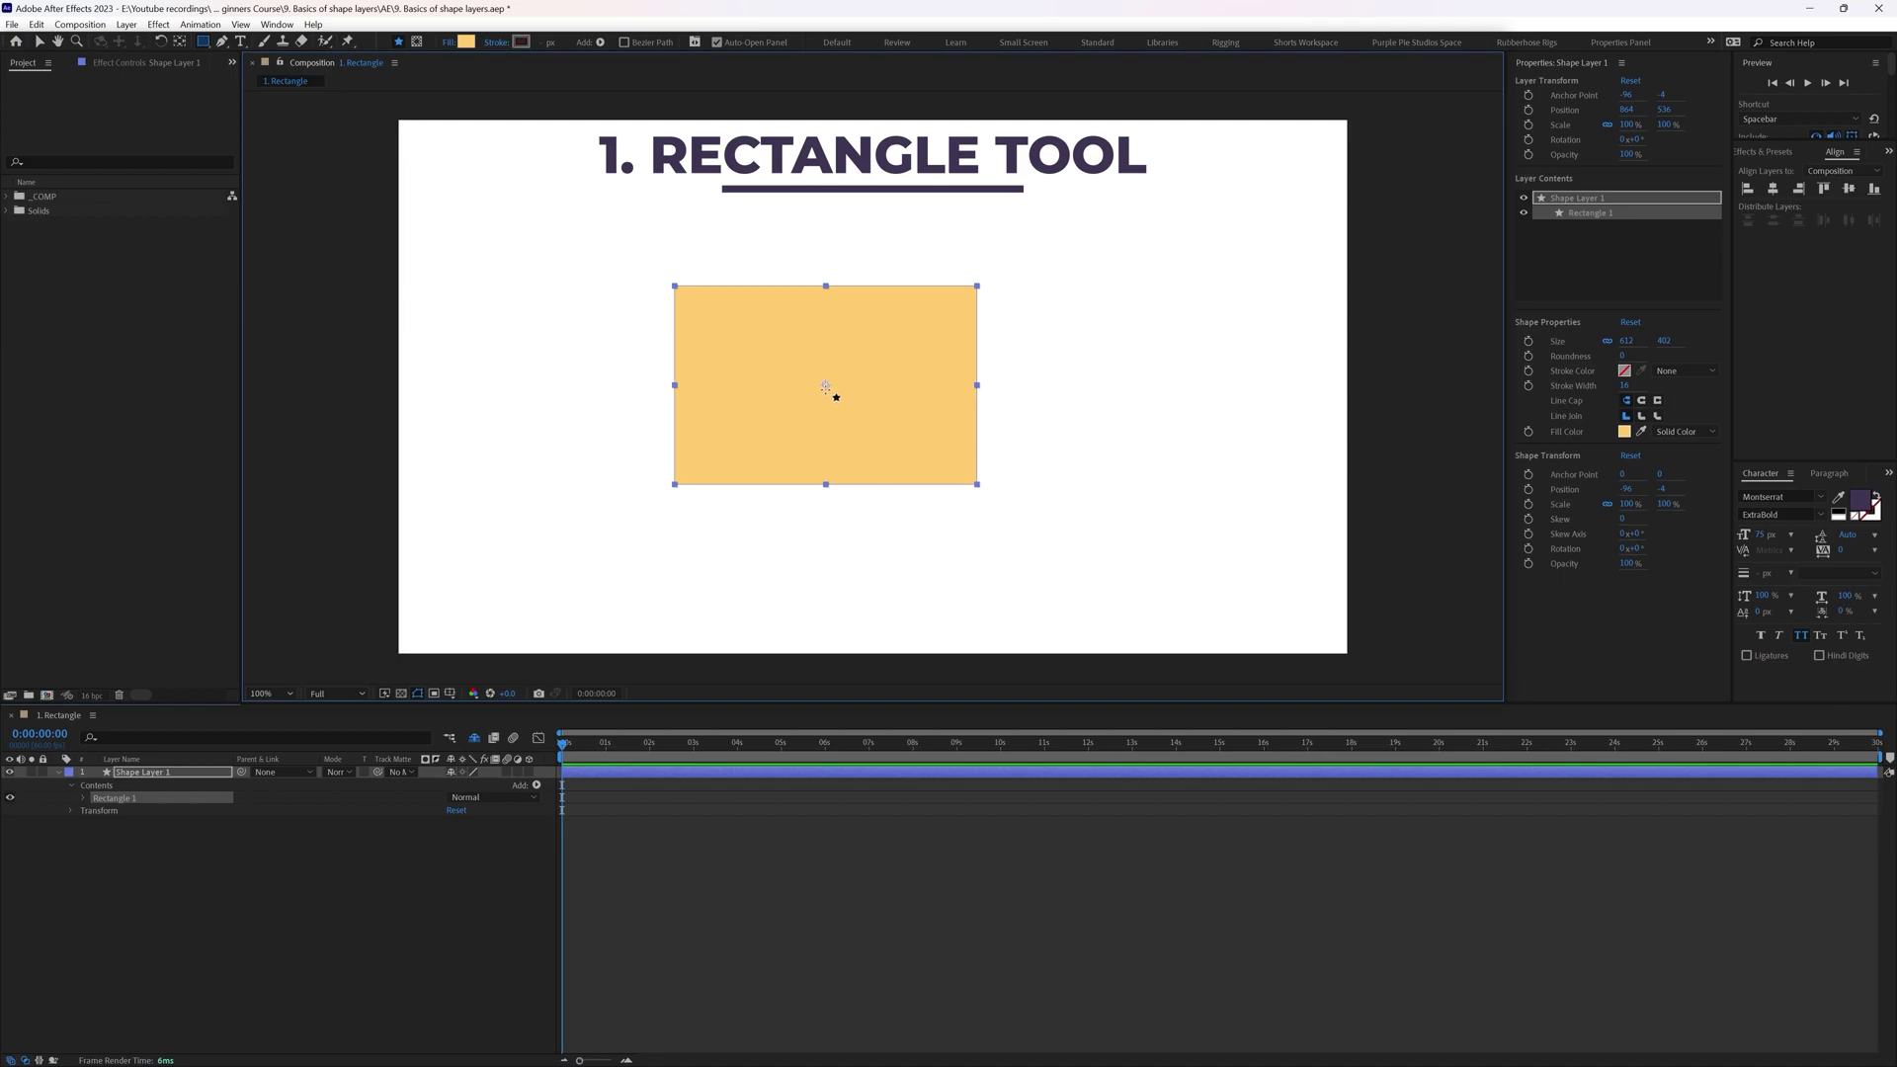
left_click(1086, 413)
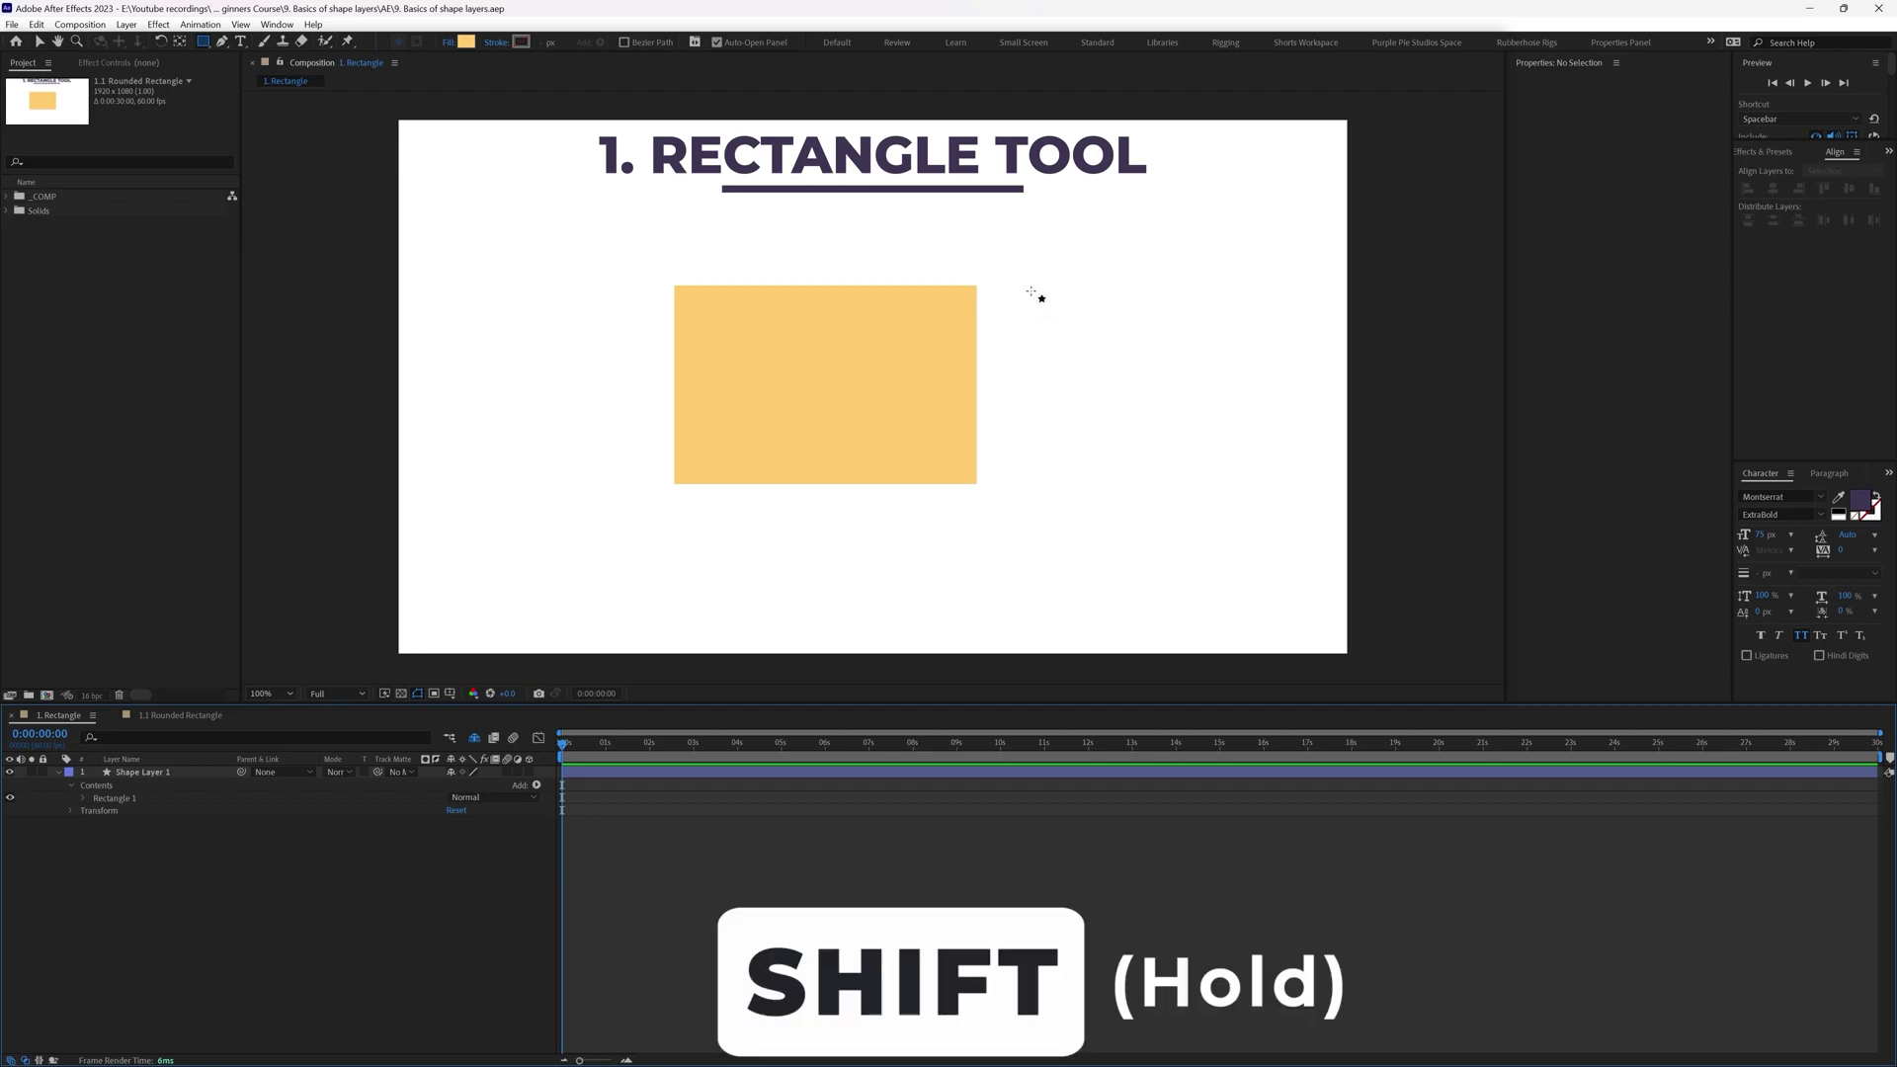
left_click_drag(1031, 292, 1146, 482)
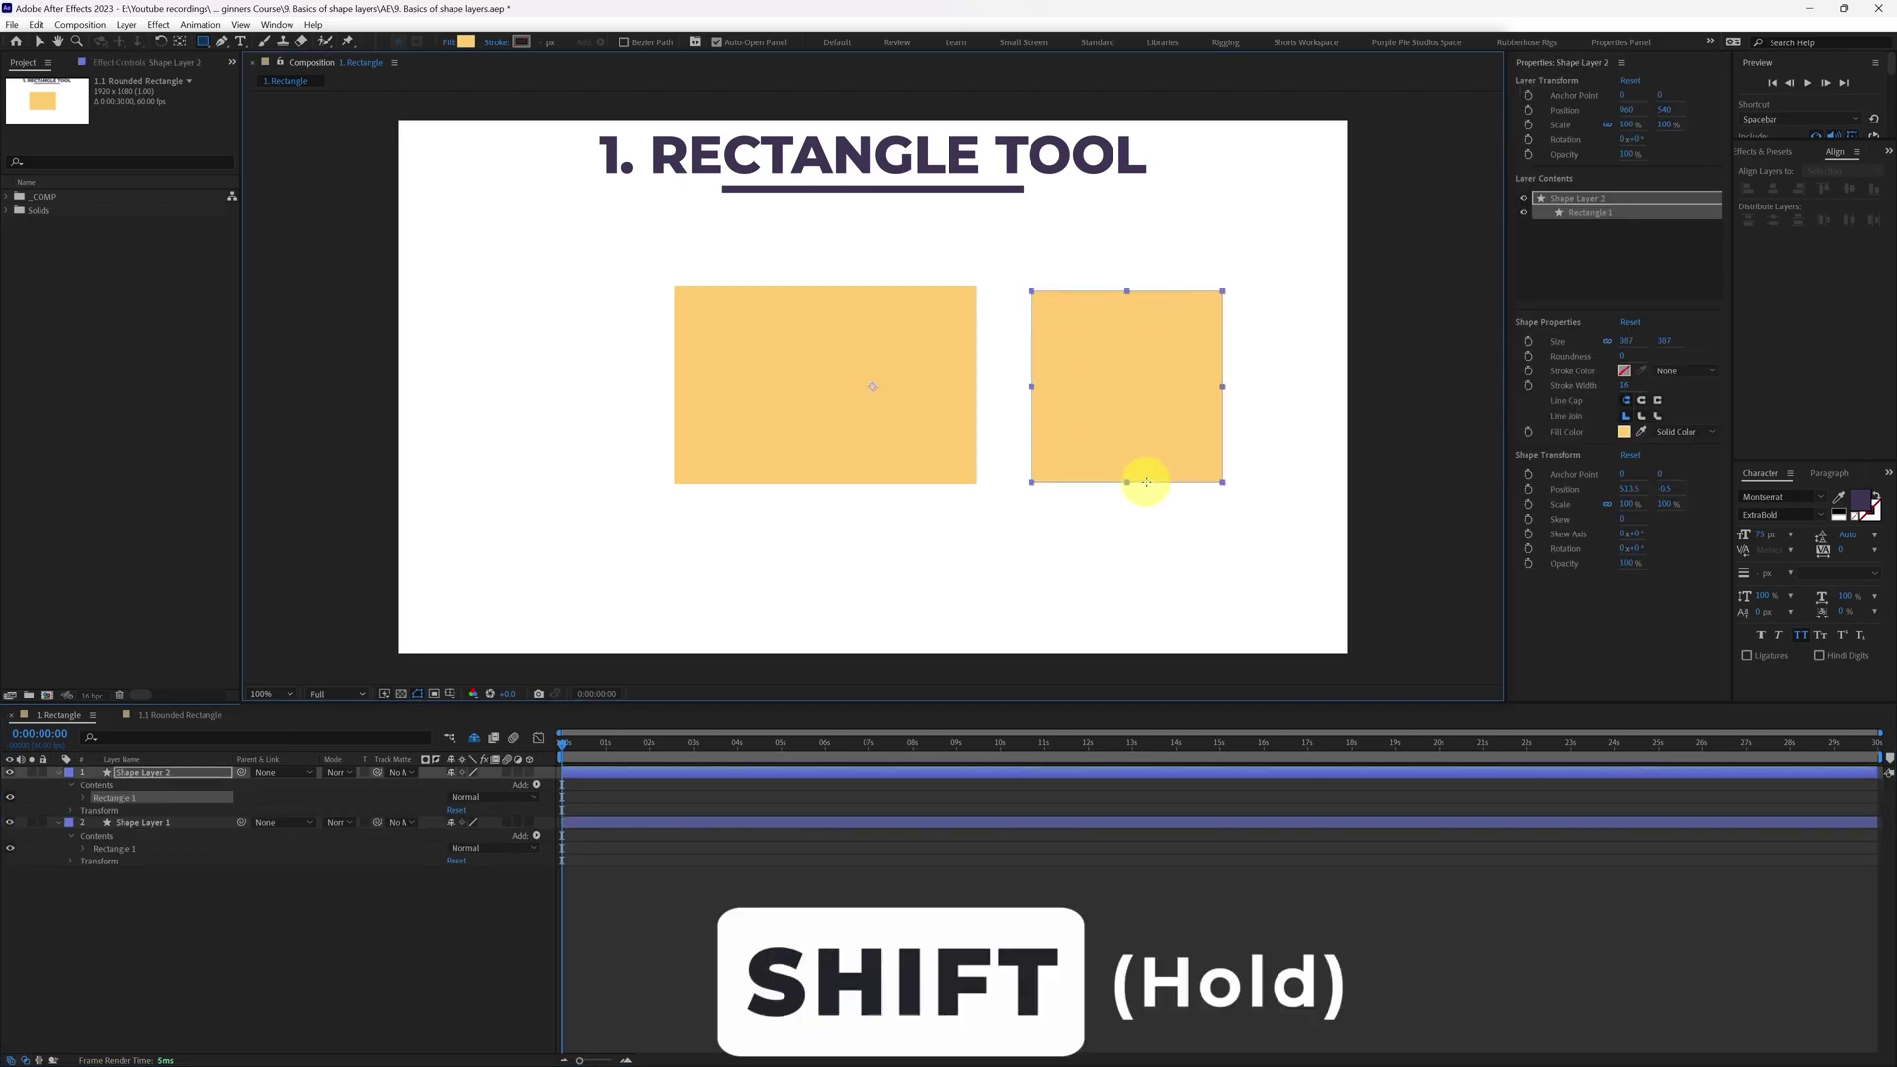
Step: Draw a rounded rectangle with the Rounded Rectangle Tool in the 1.1 Rounded Rectangle composition
left_click(203, 42)
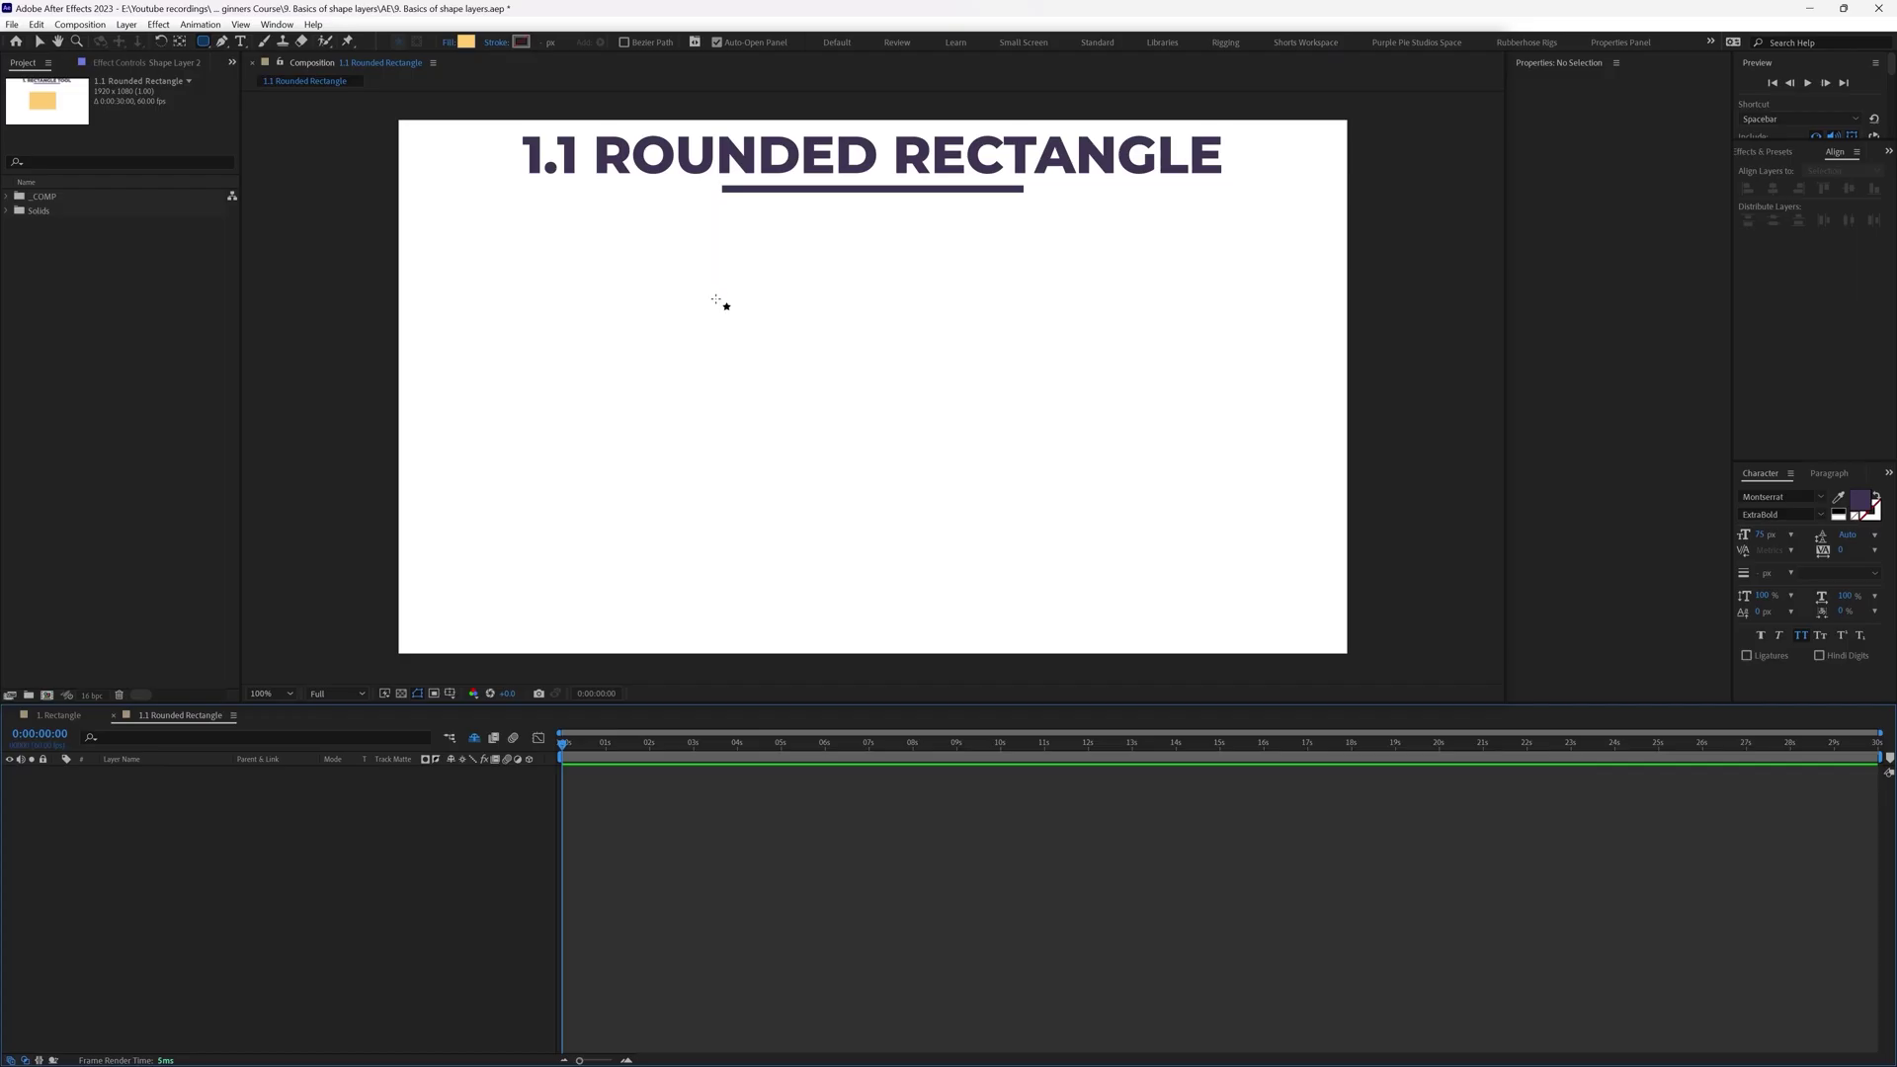
left_click_drag(719, 277, 1002, 458)
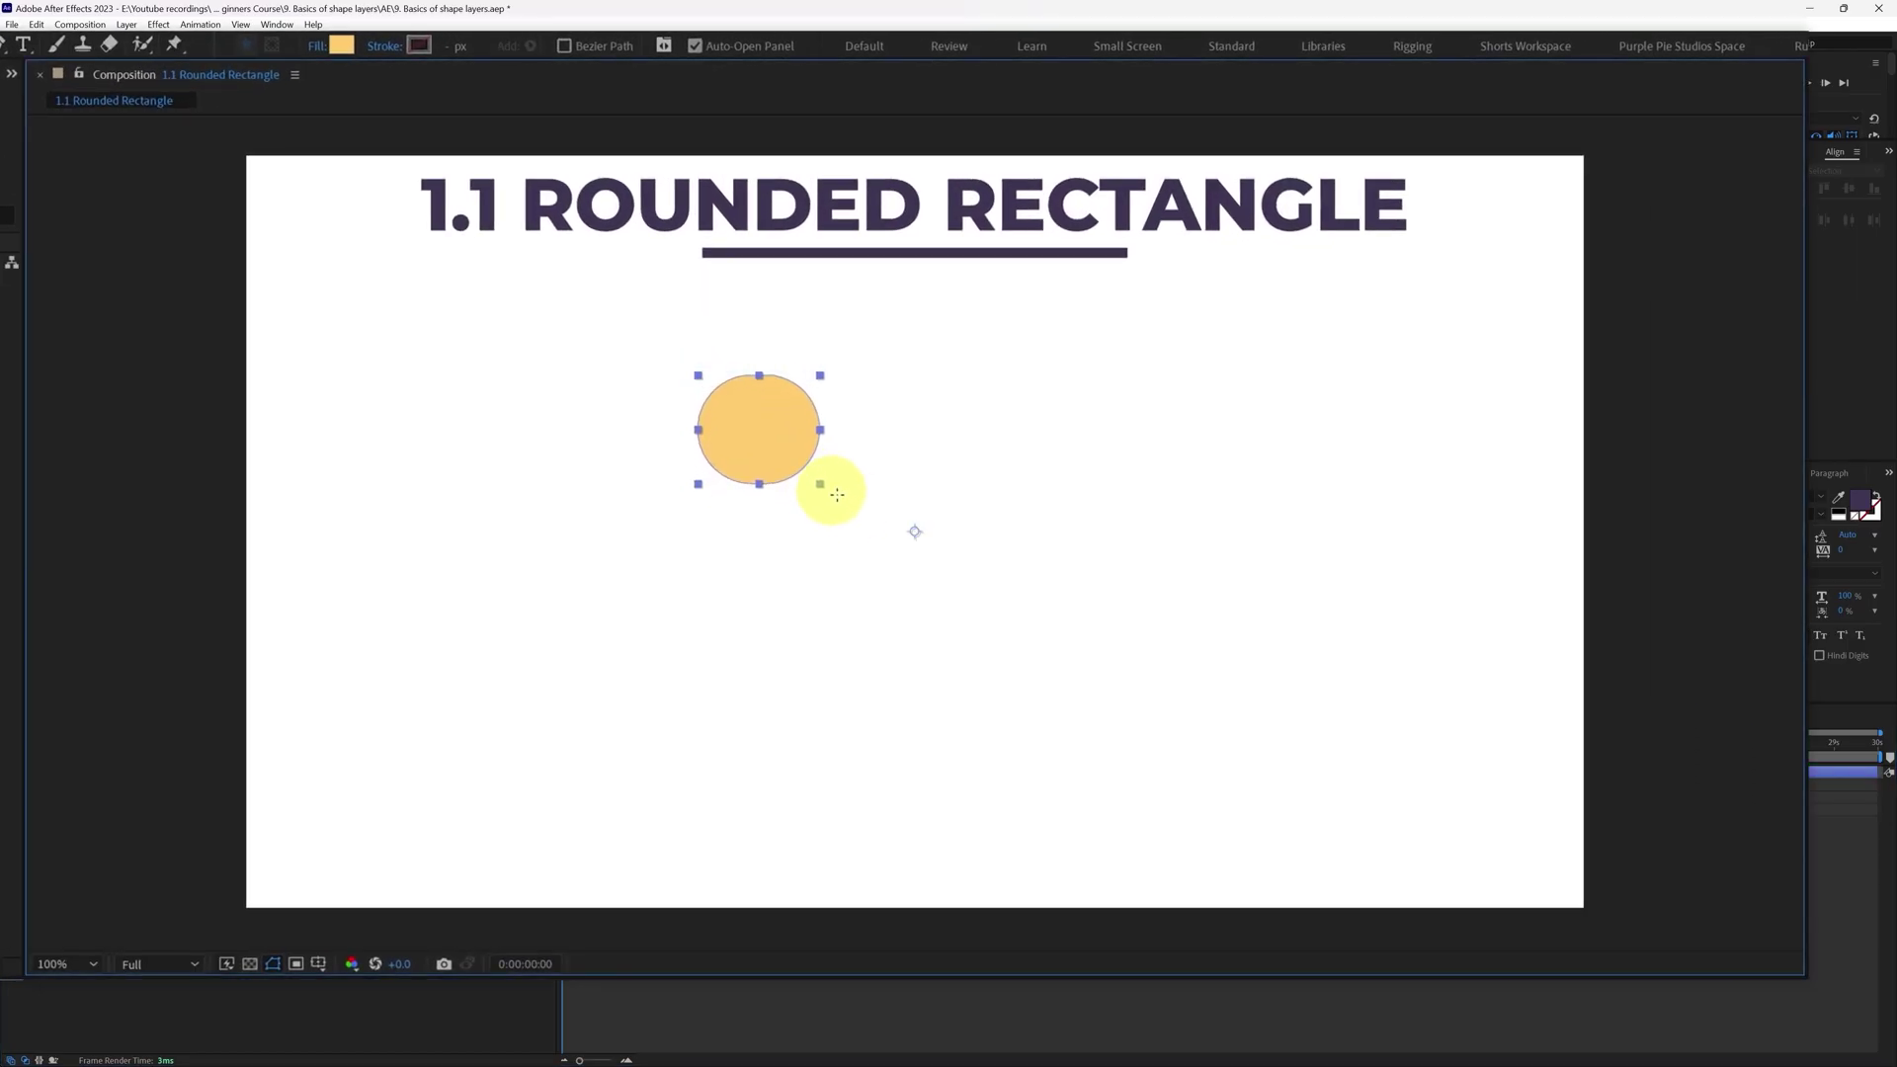
left_click_drag(1098, 631, 1203, 673)
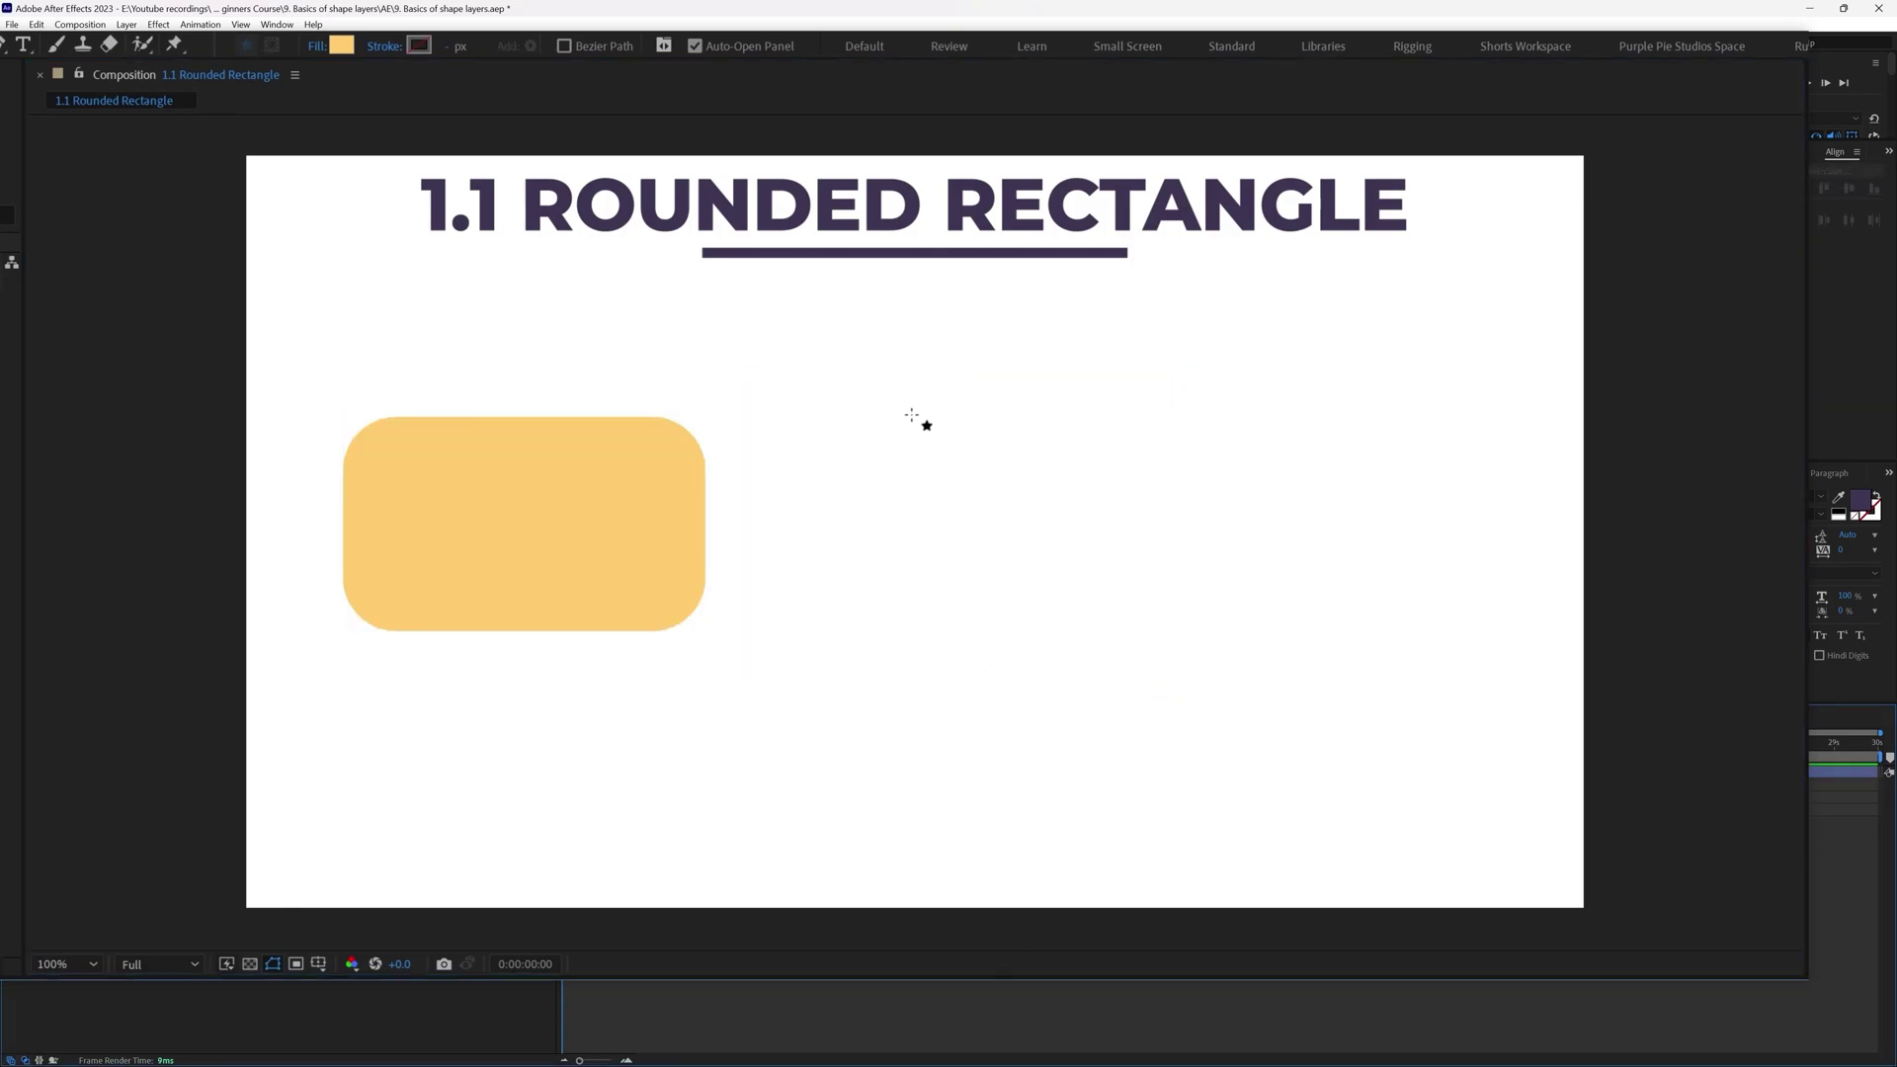
Step: Draw a second rectangle about 618 × 391 px to the right, trying reduced and maximum corner roundness while drawing and finishing with square corners
left_click_drag(911, 415, 1342, 686)
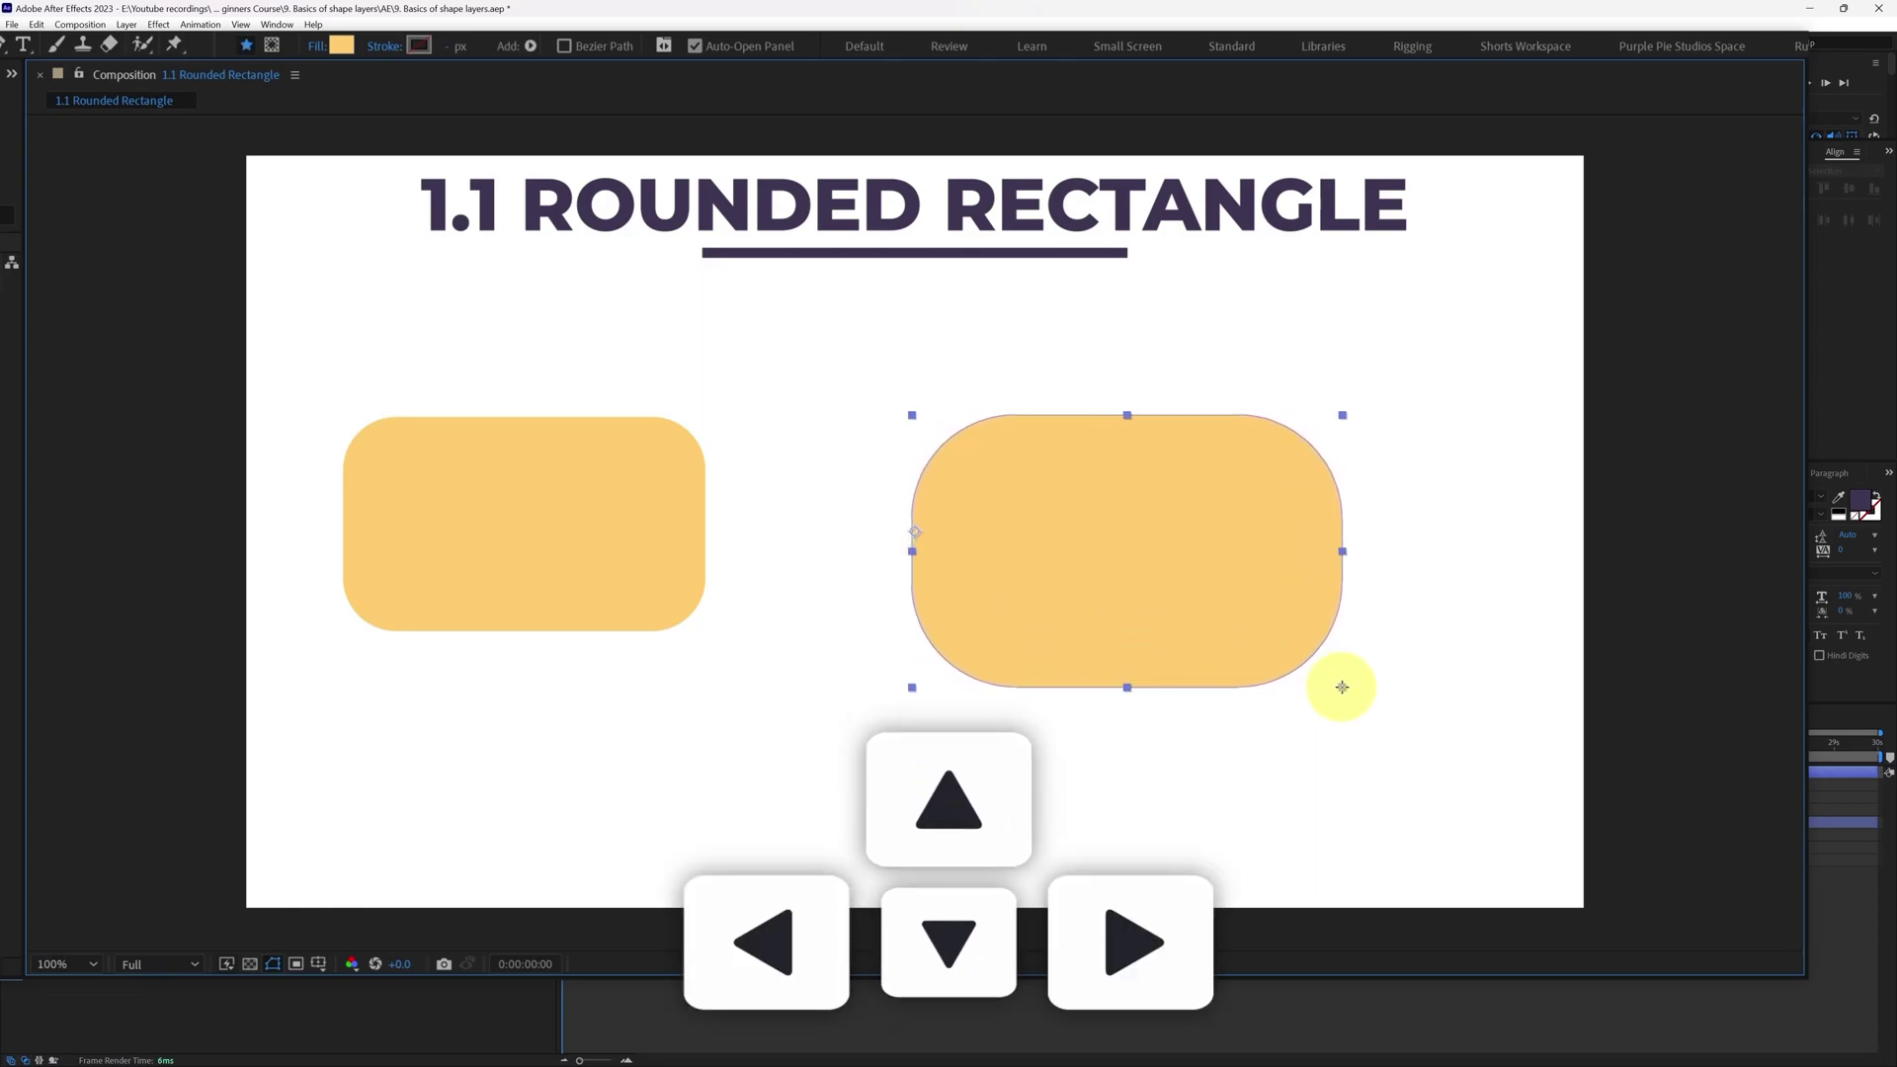
key("Down")
key("Down")
key("Down")
key("Down")
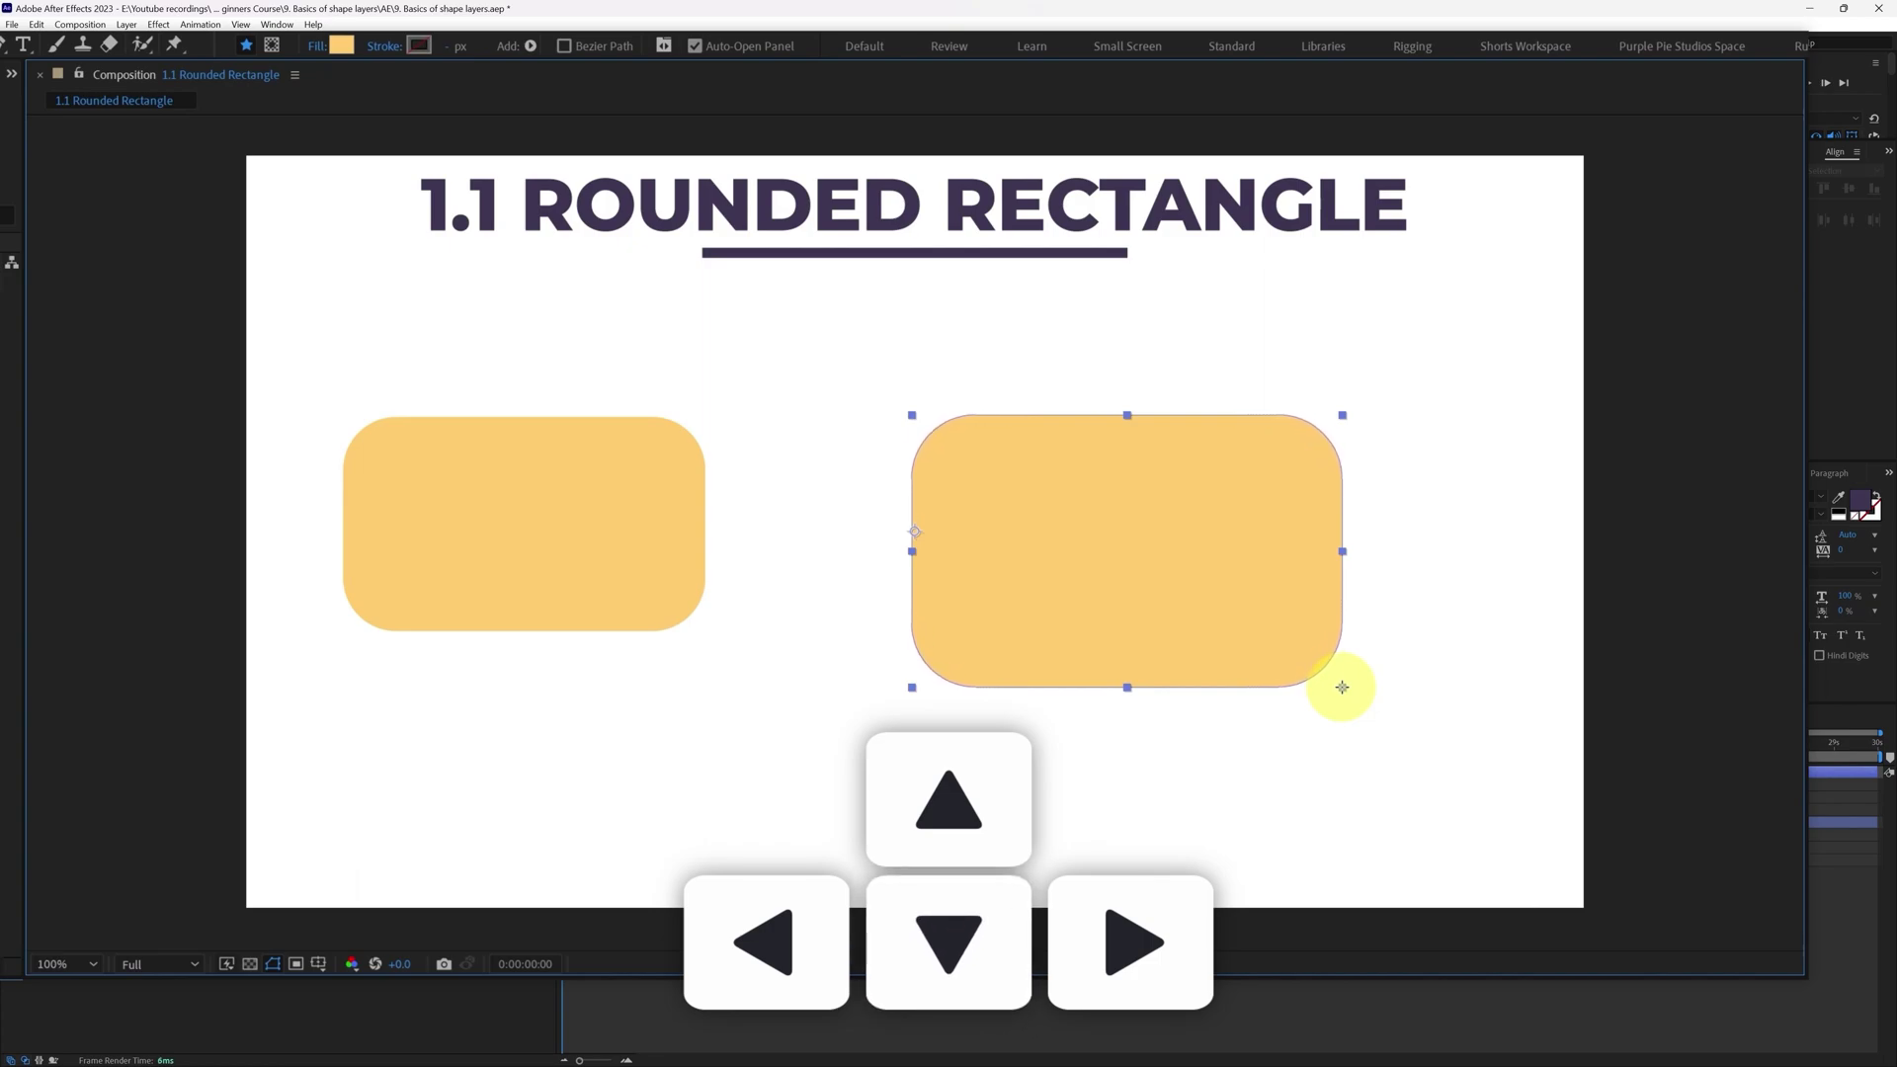
key("Down")
key("Down")
key("Right")
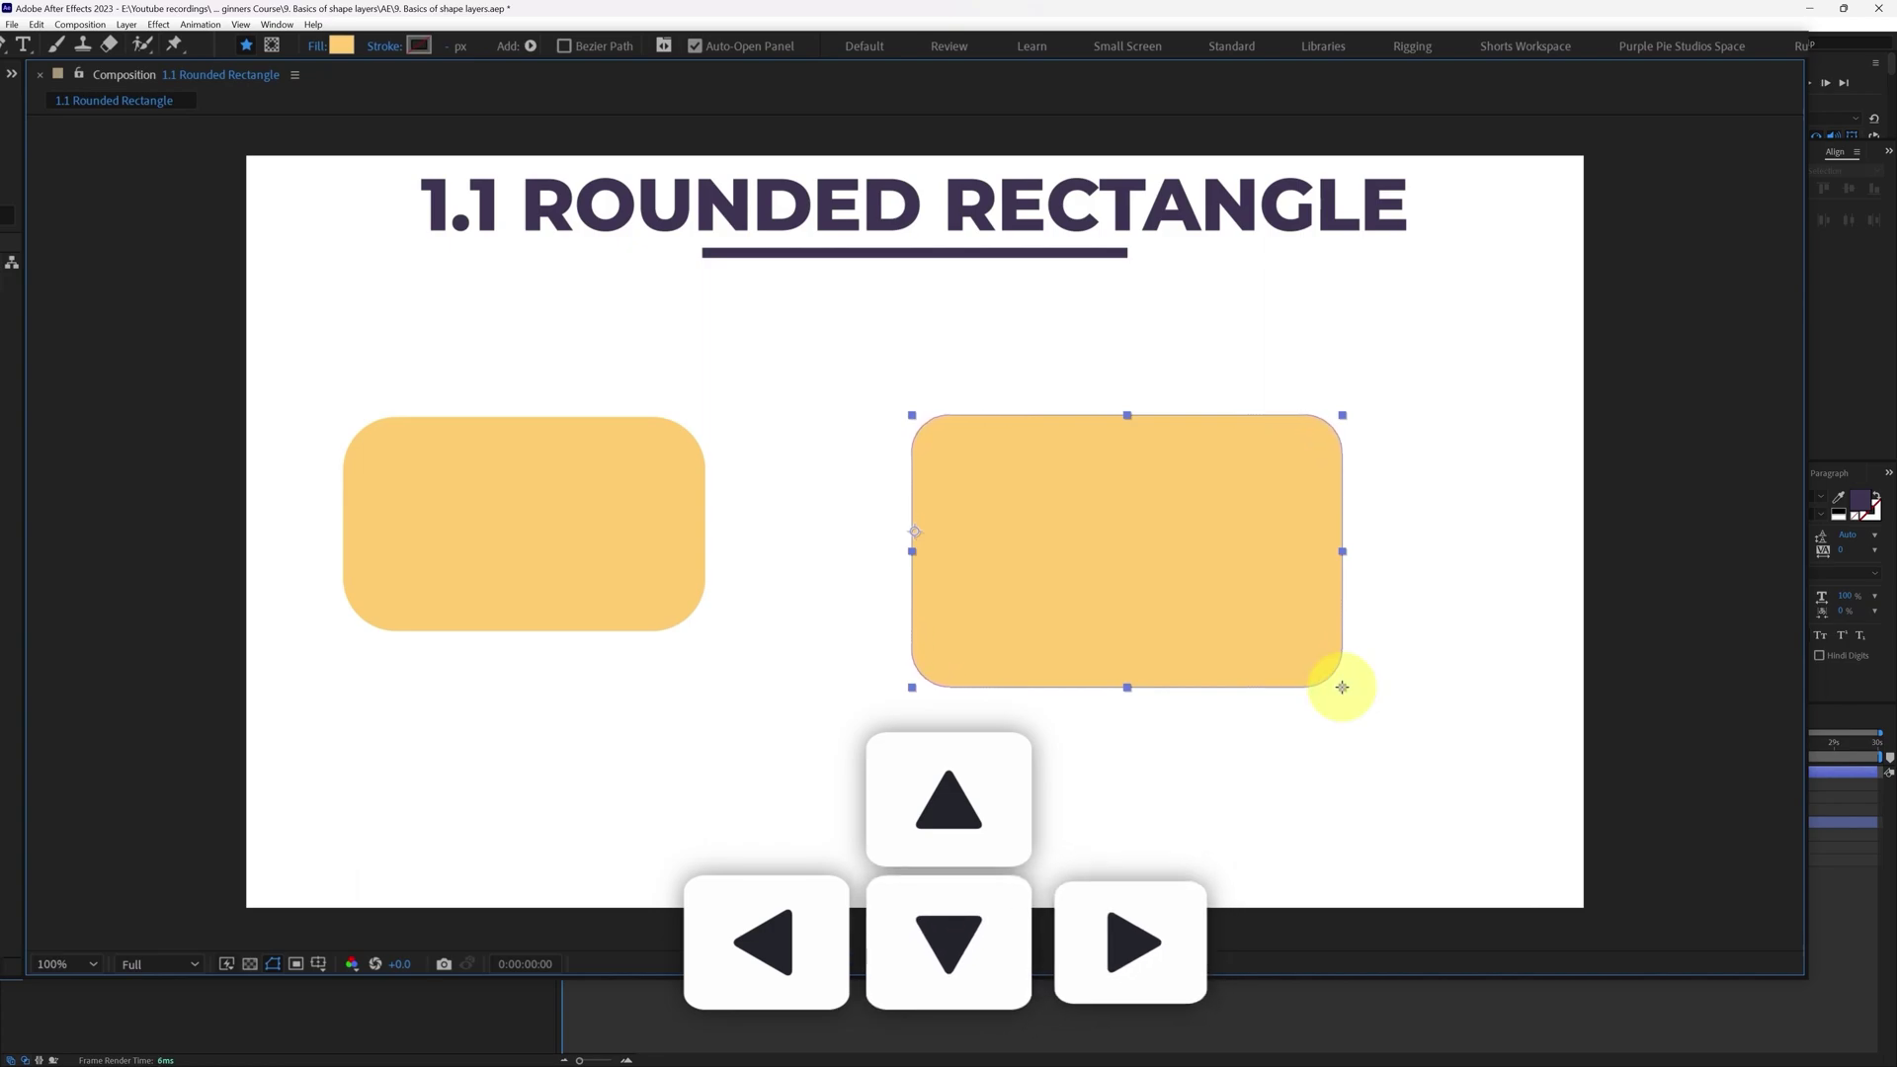
key("Right")
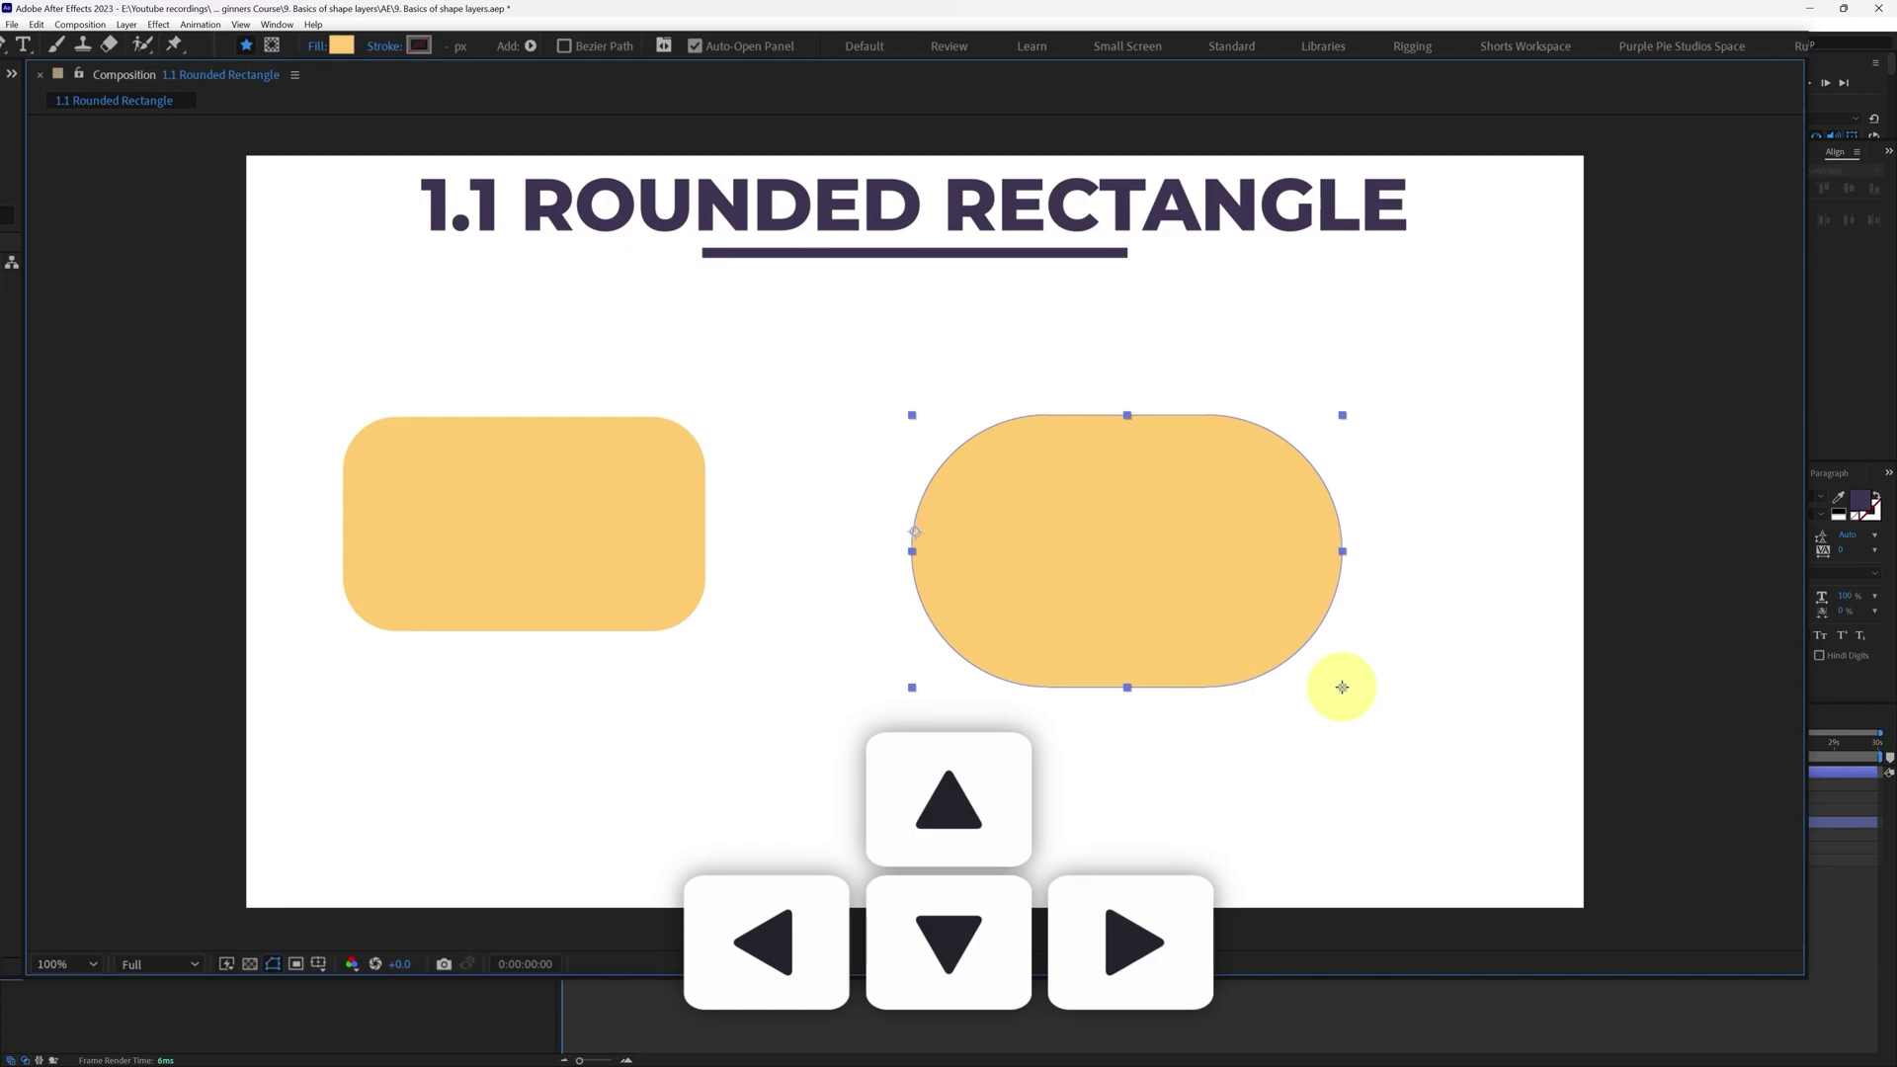
key("Left")
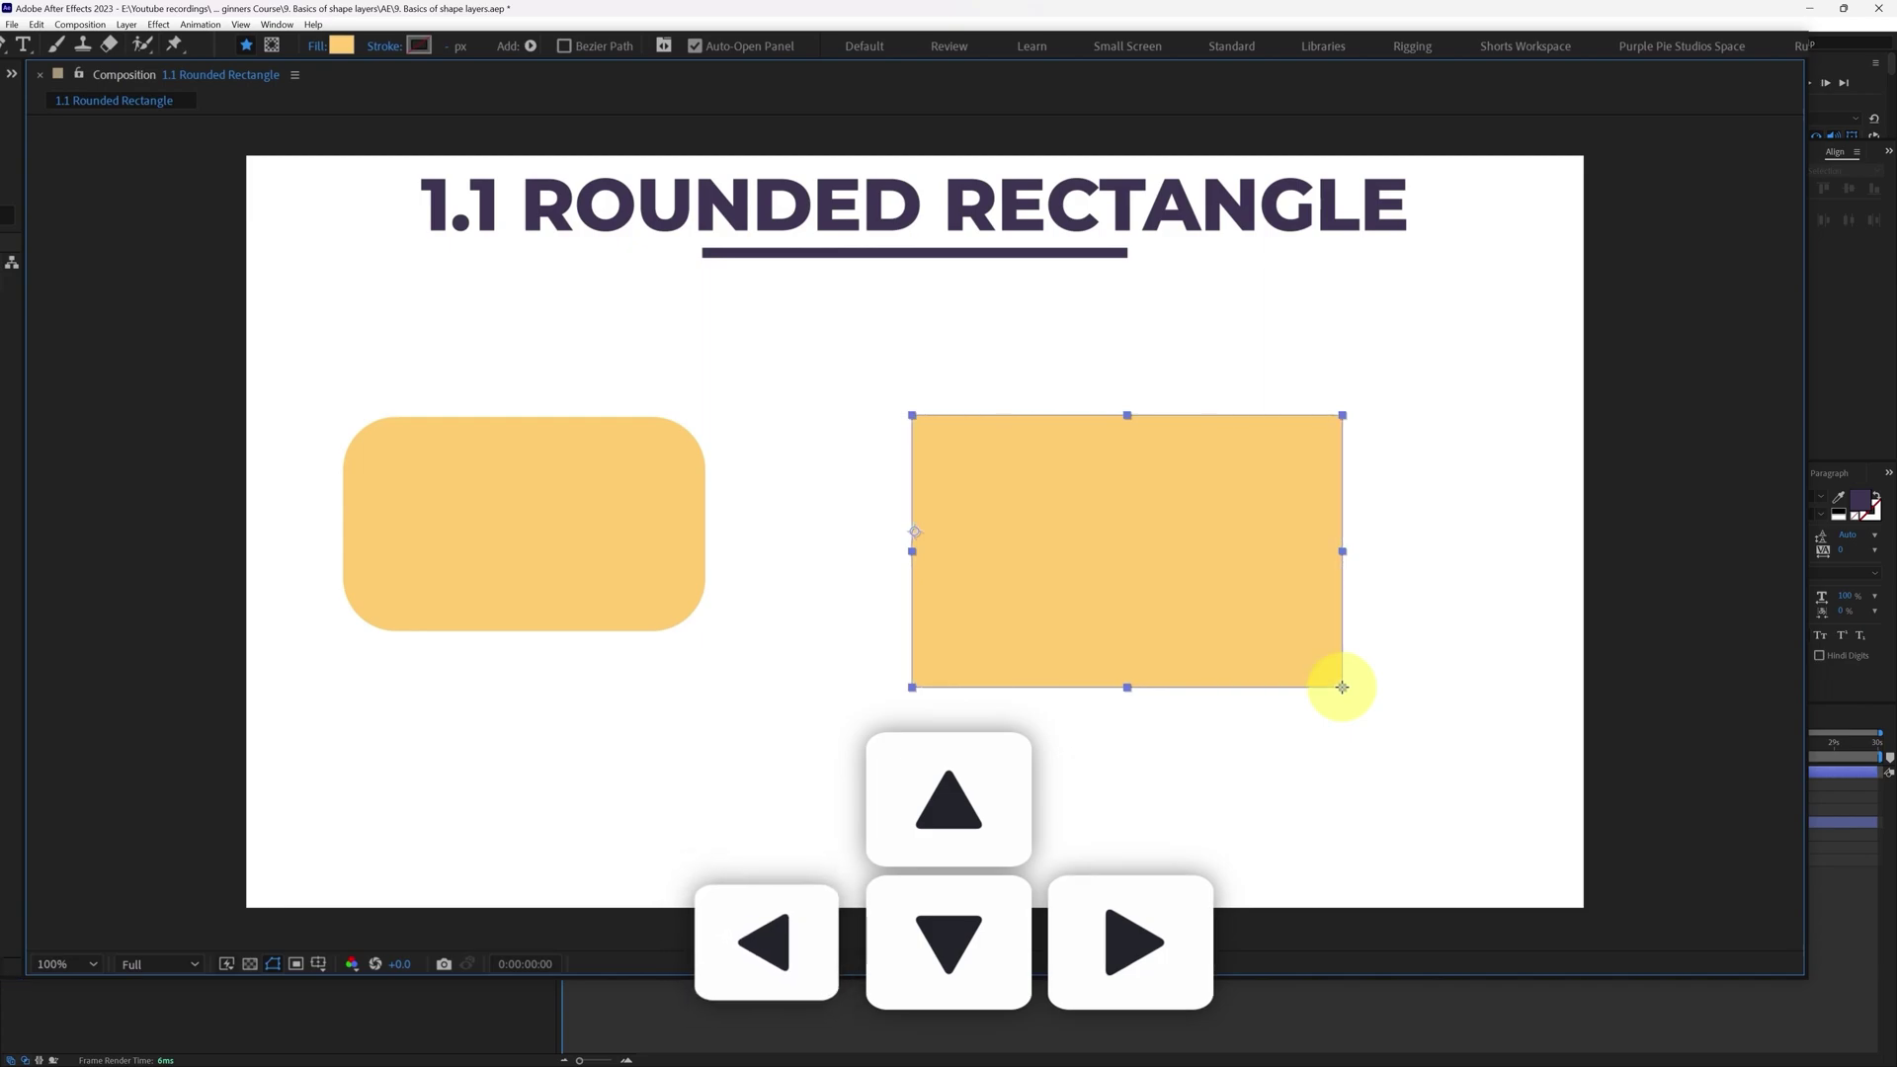
left_click_drag(1342, 687, 1342, 687)
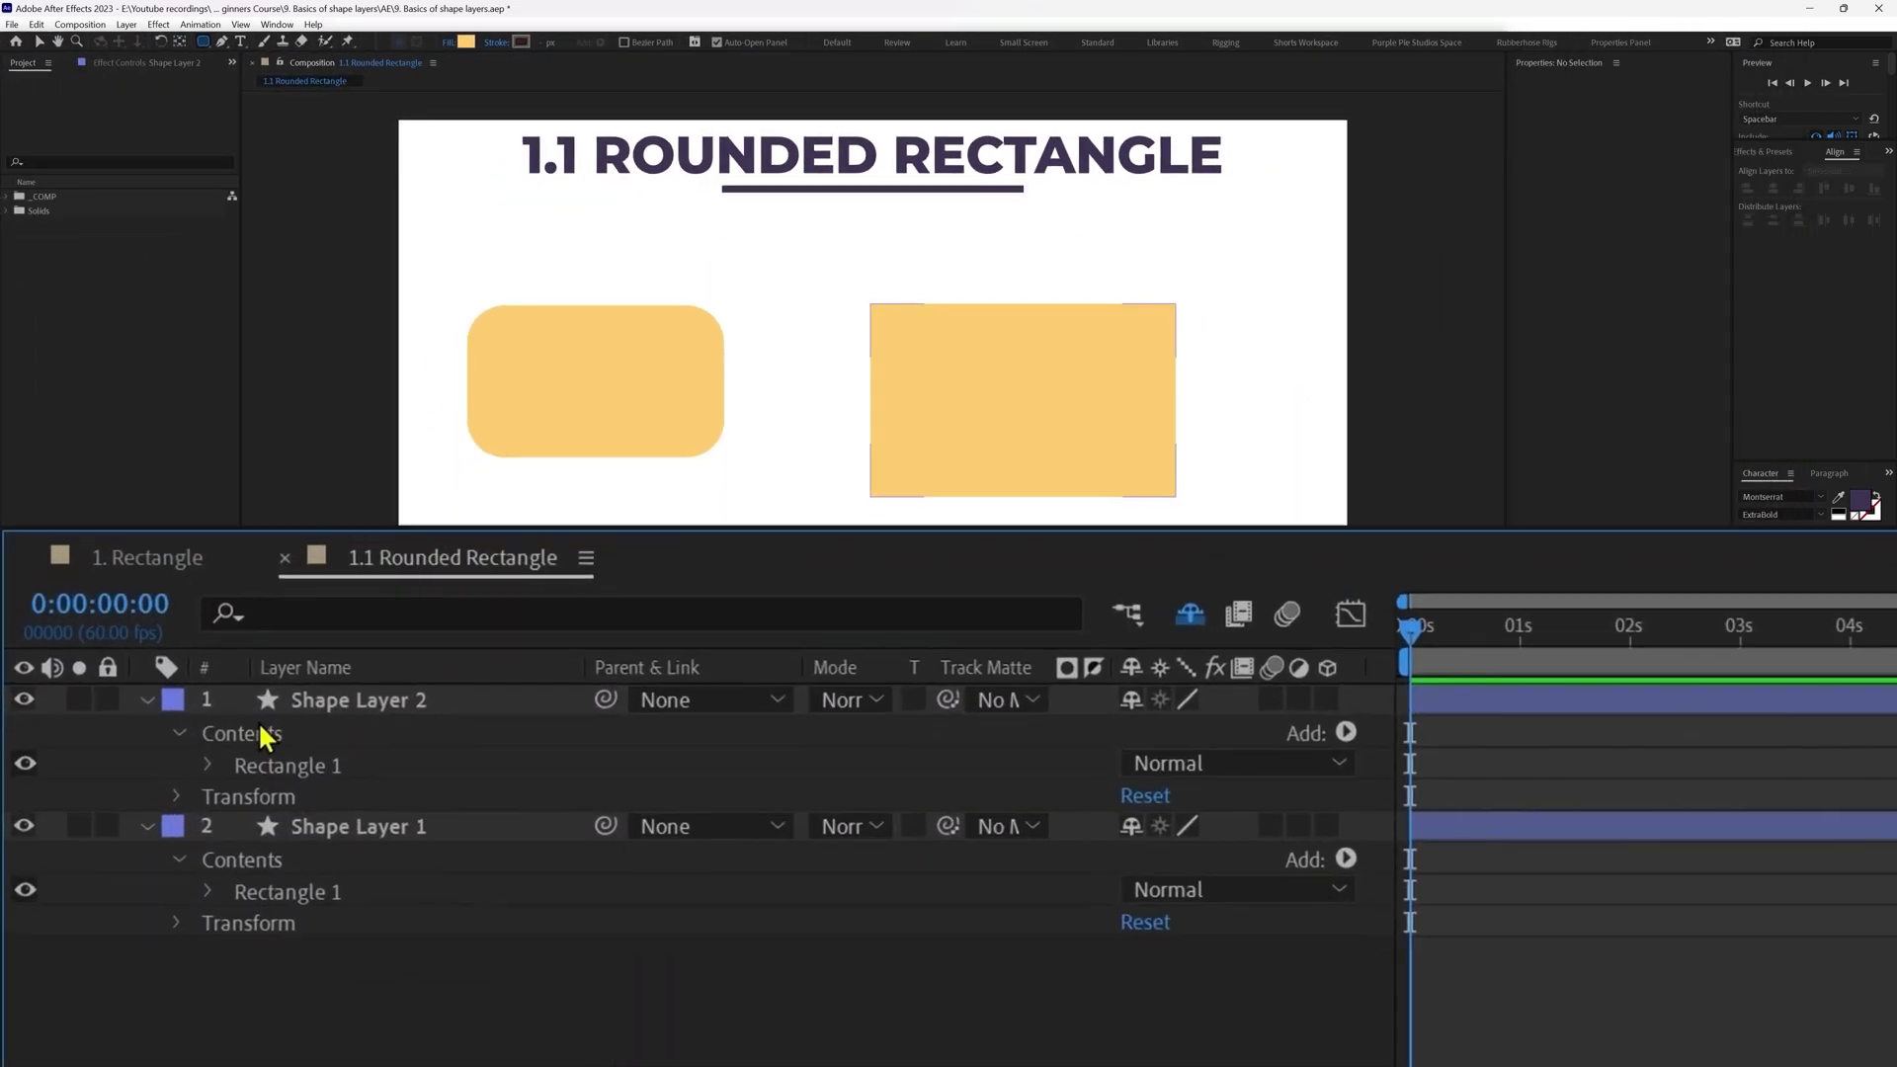
Step: Increase the Roundness of Rectangle Path 1 in Shape Layer 2 to round the second rectangle's corners
left_click(273, 724)
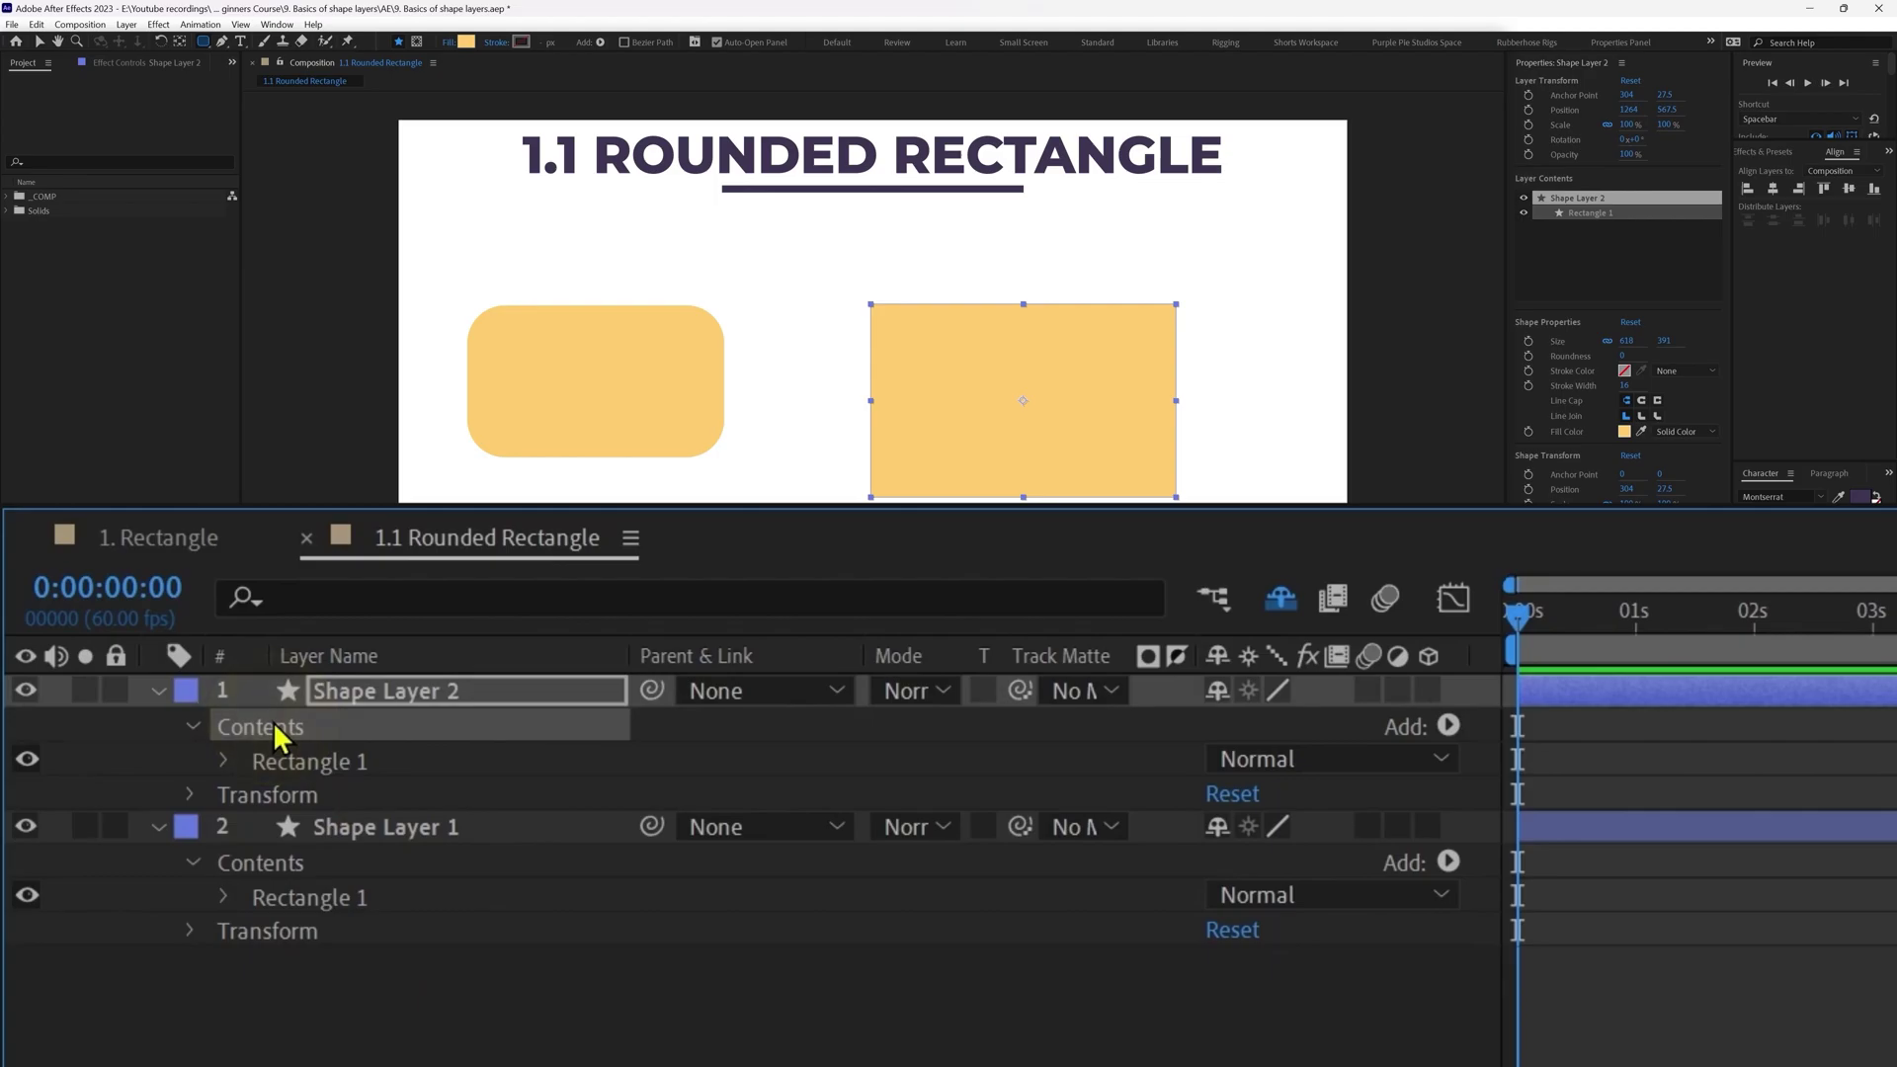
left_click(326, 761)
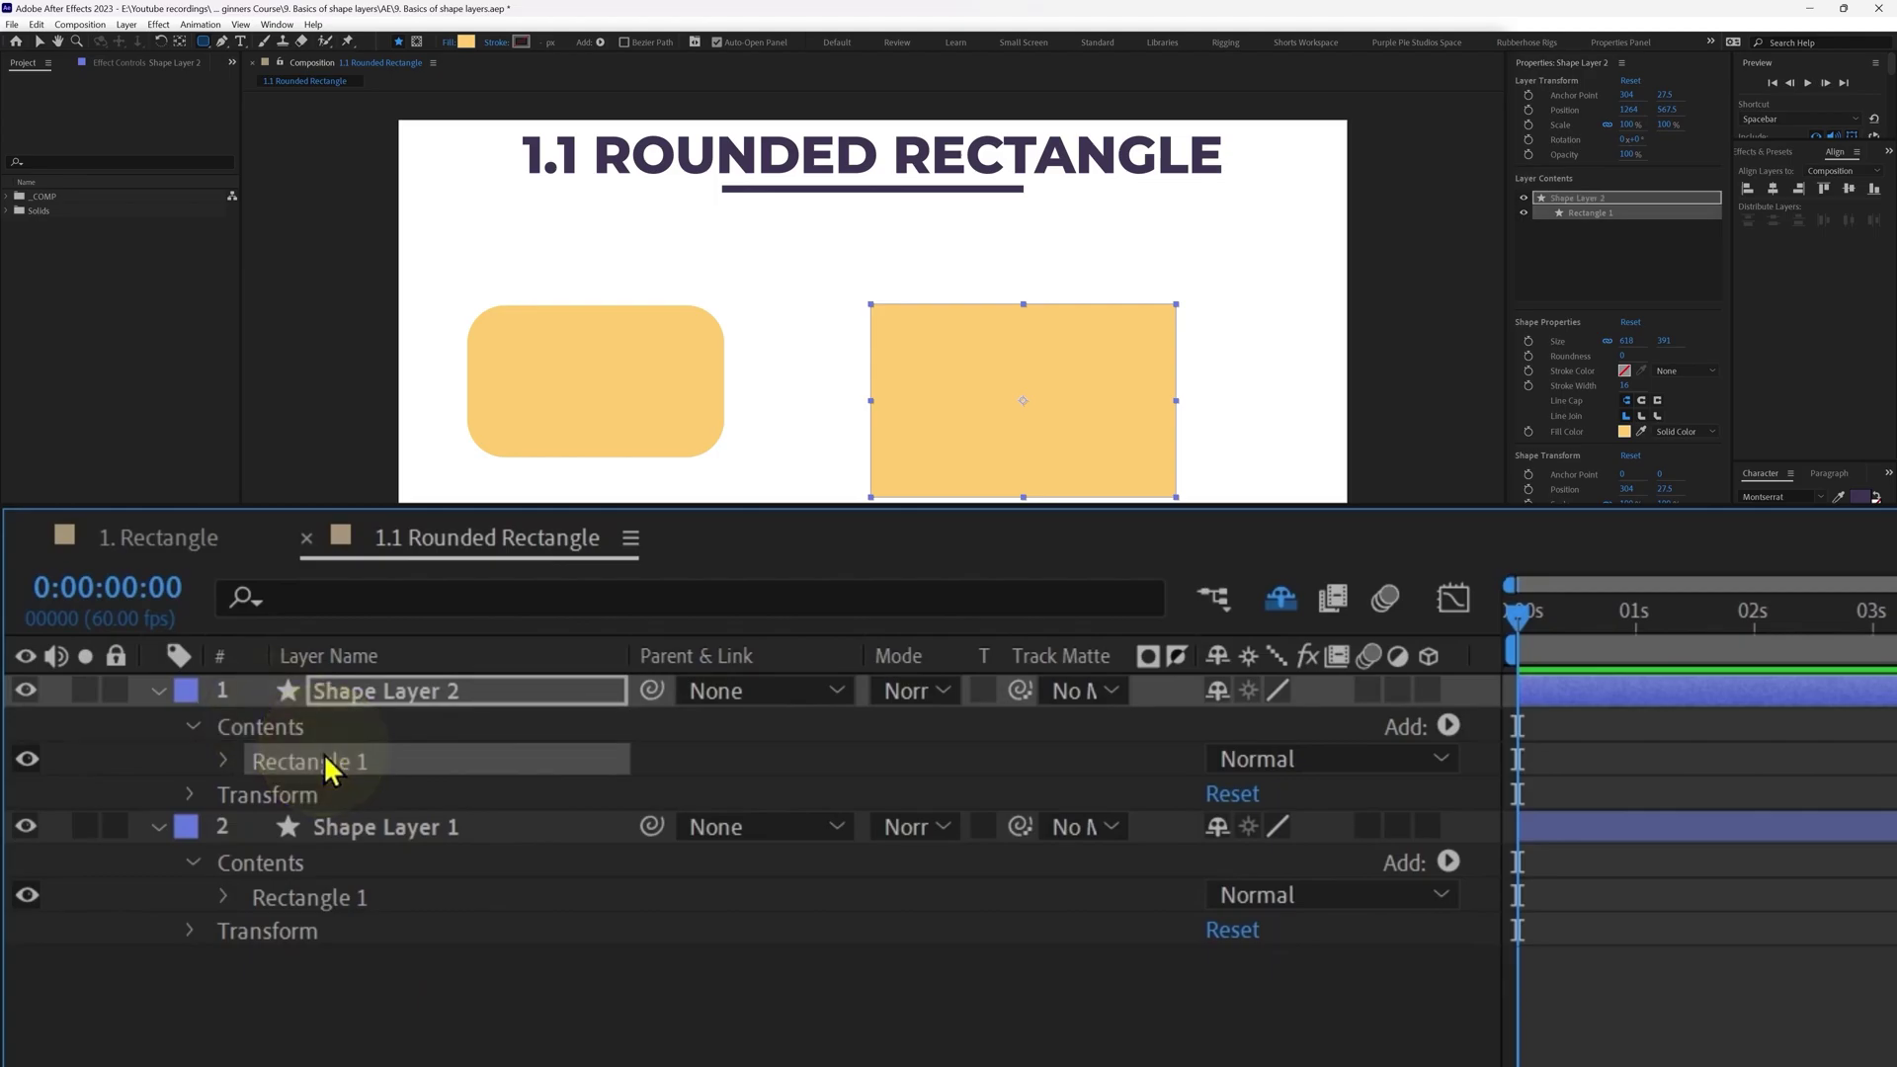
left_click(218, 761)
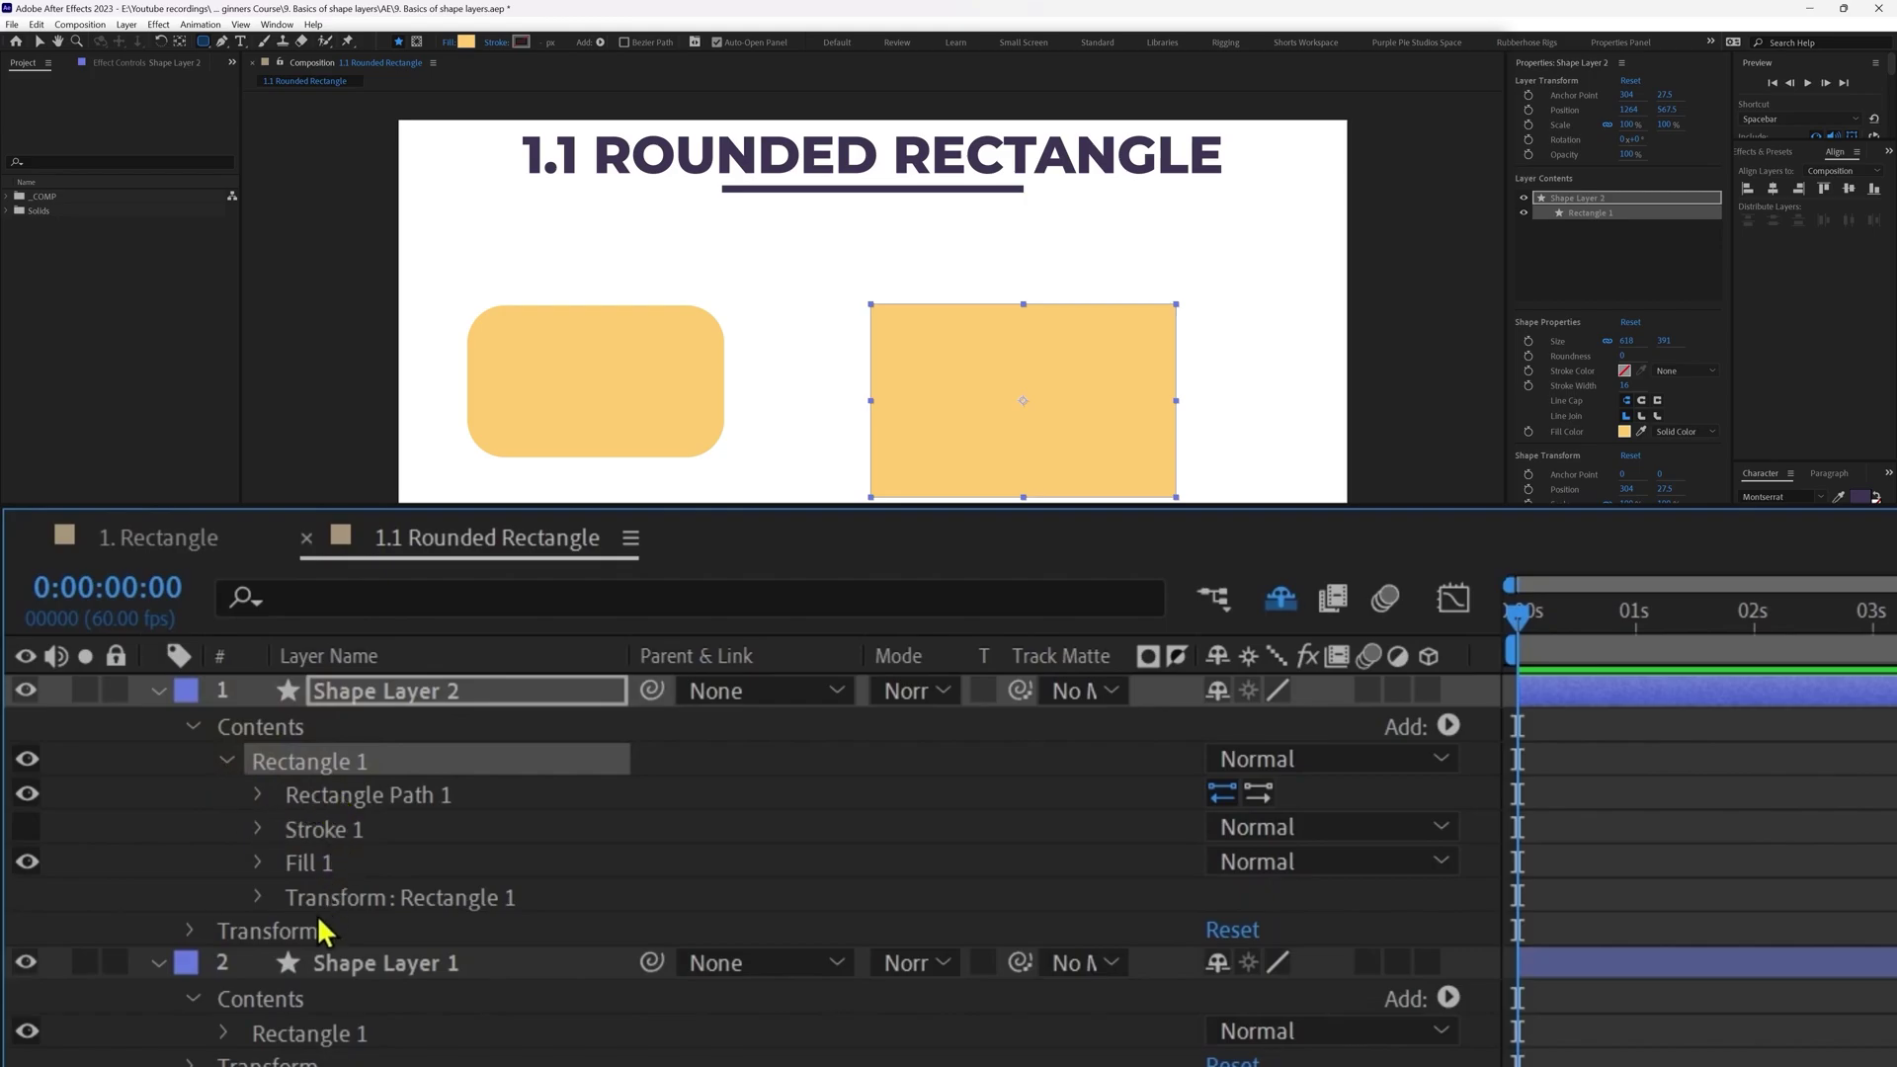
left_click(334, 797)
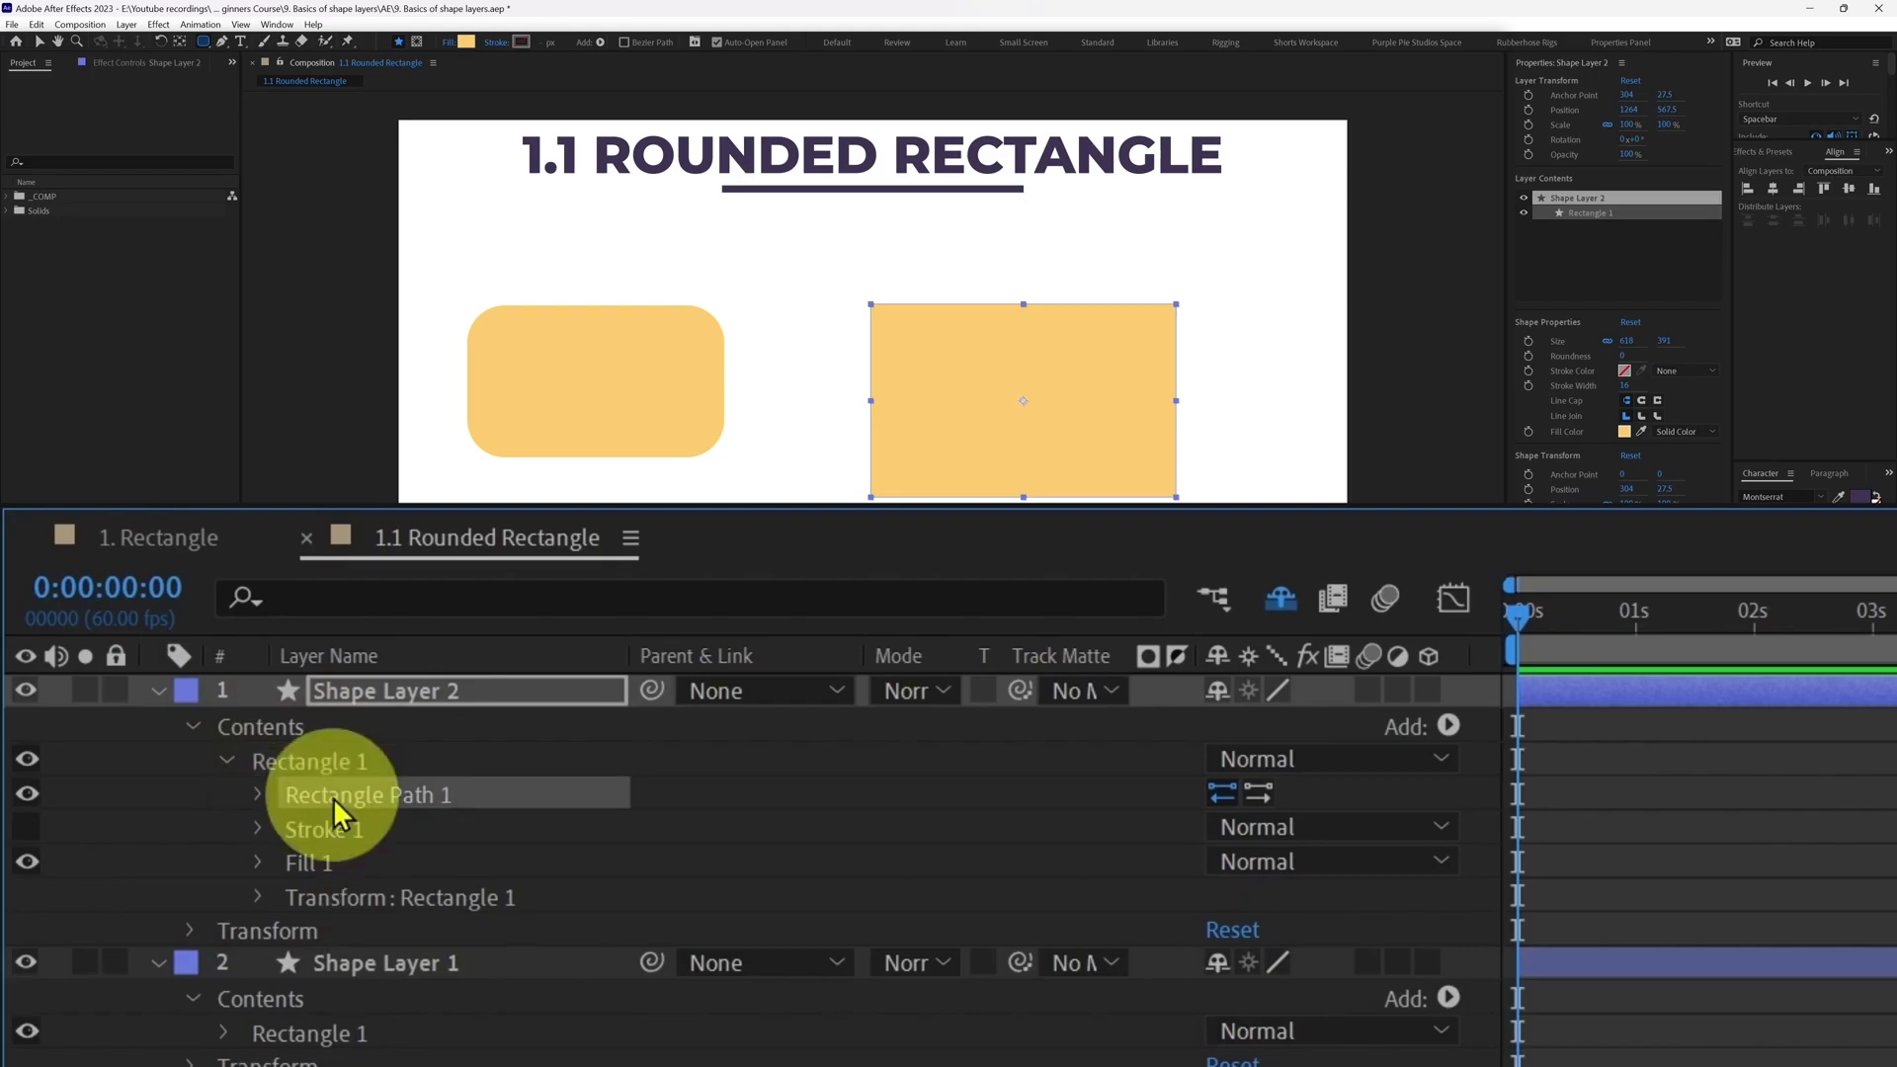
left_click(253, 786)
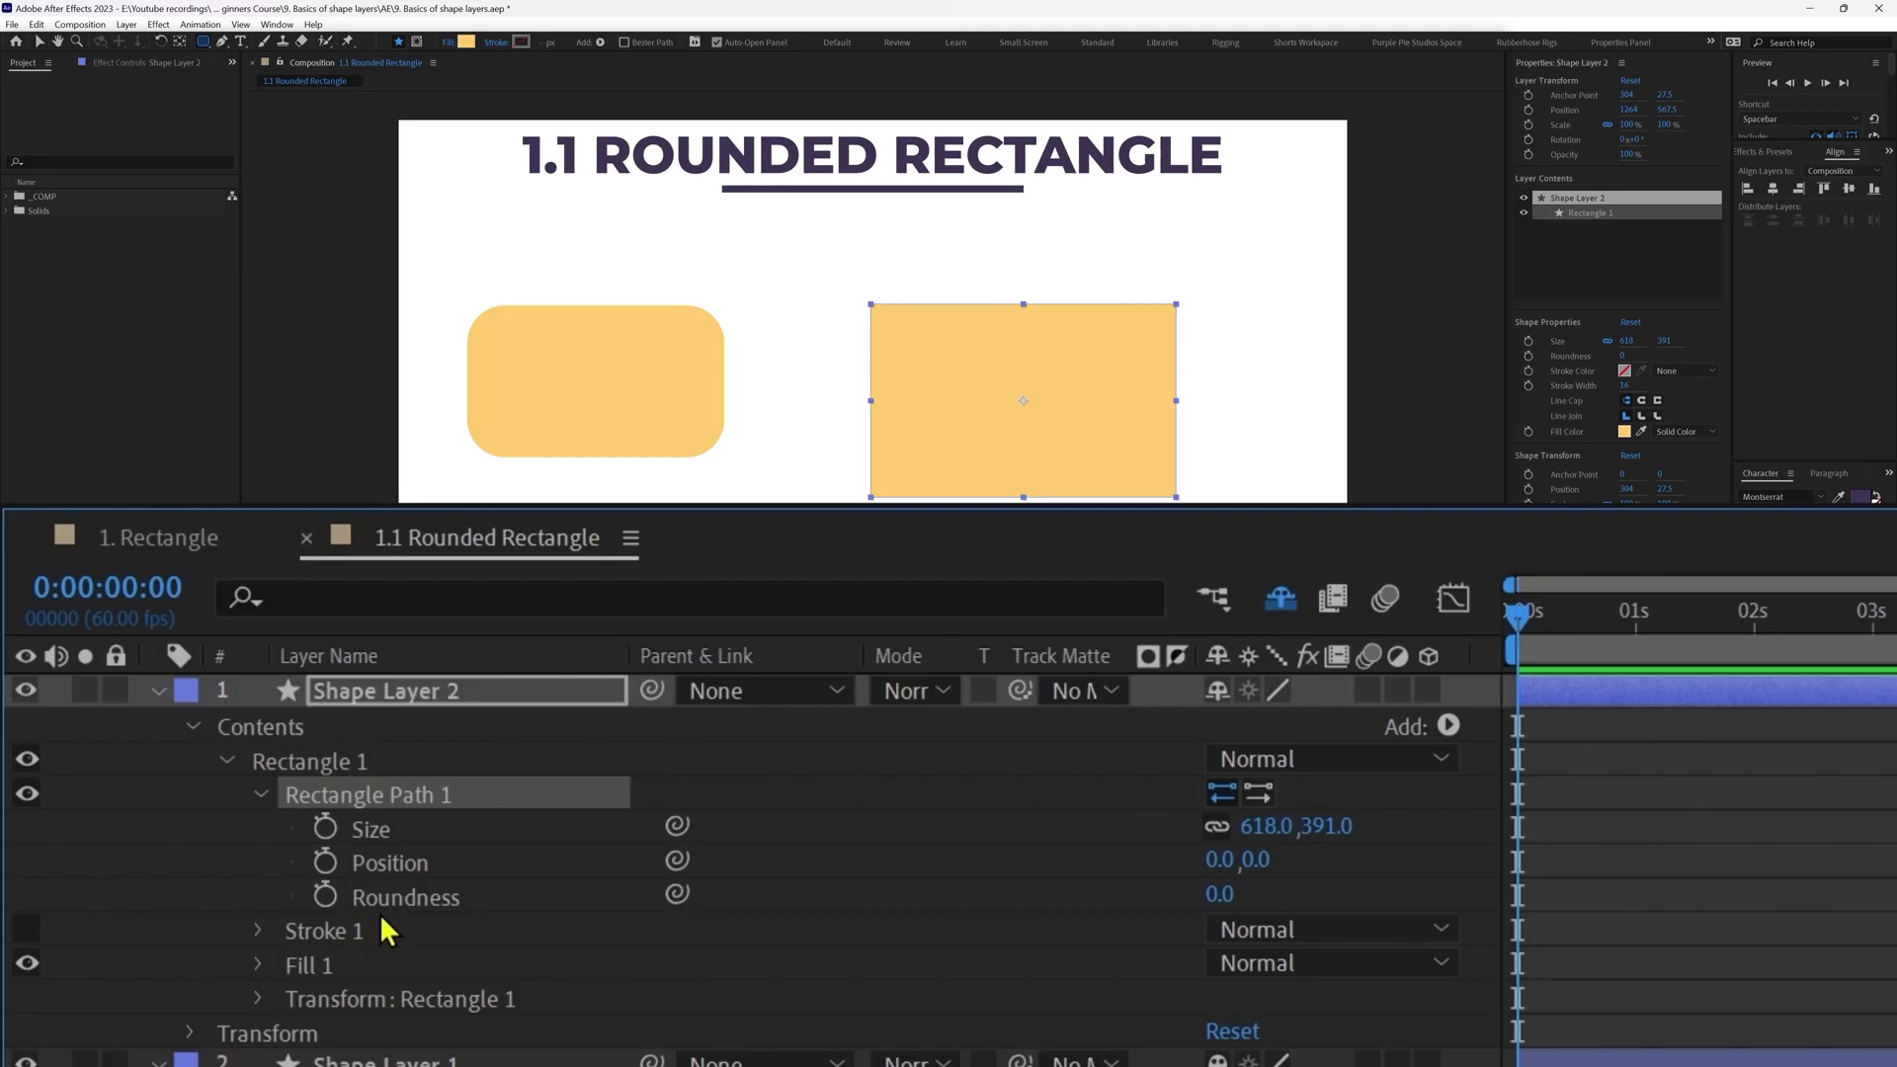
left_click(390, 900)
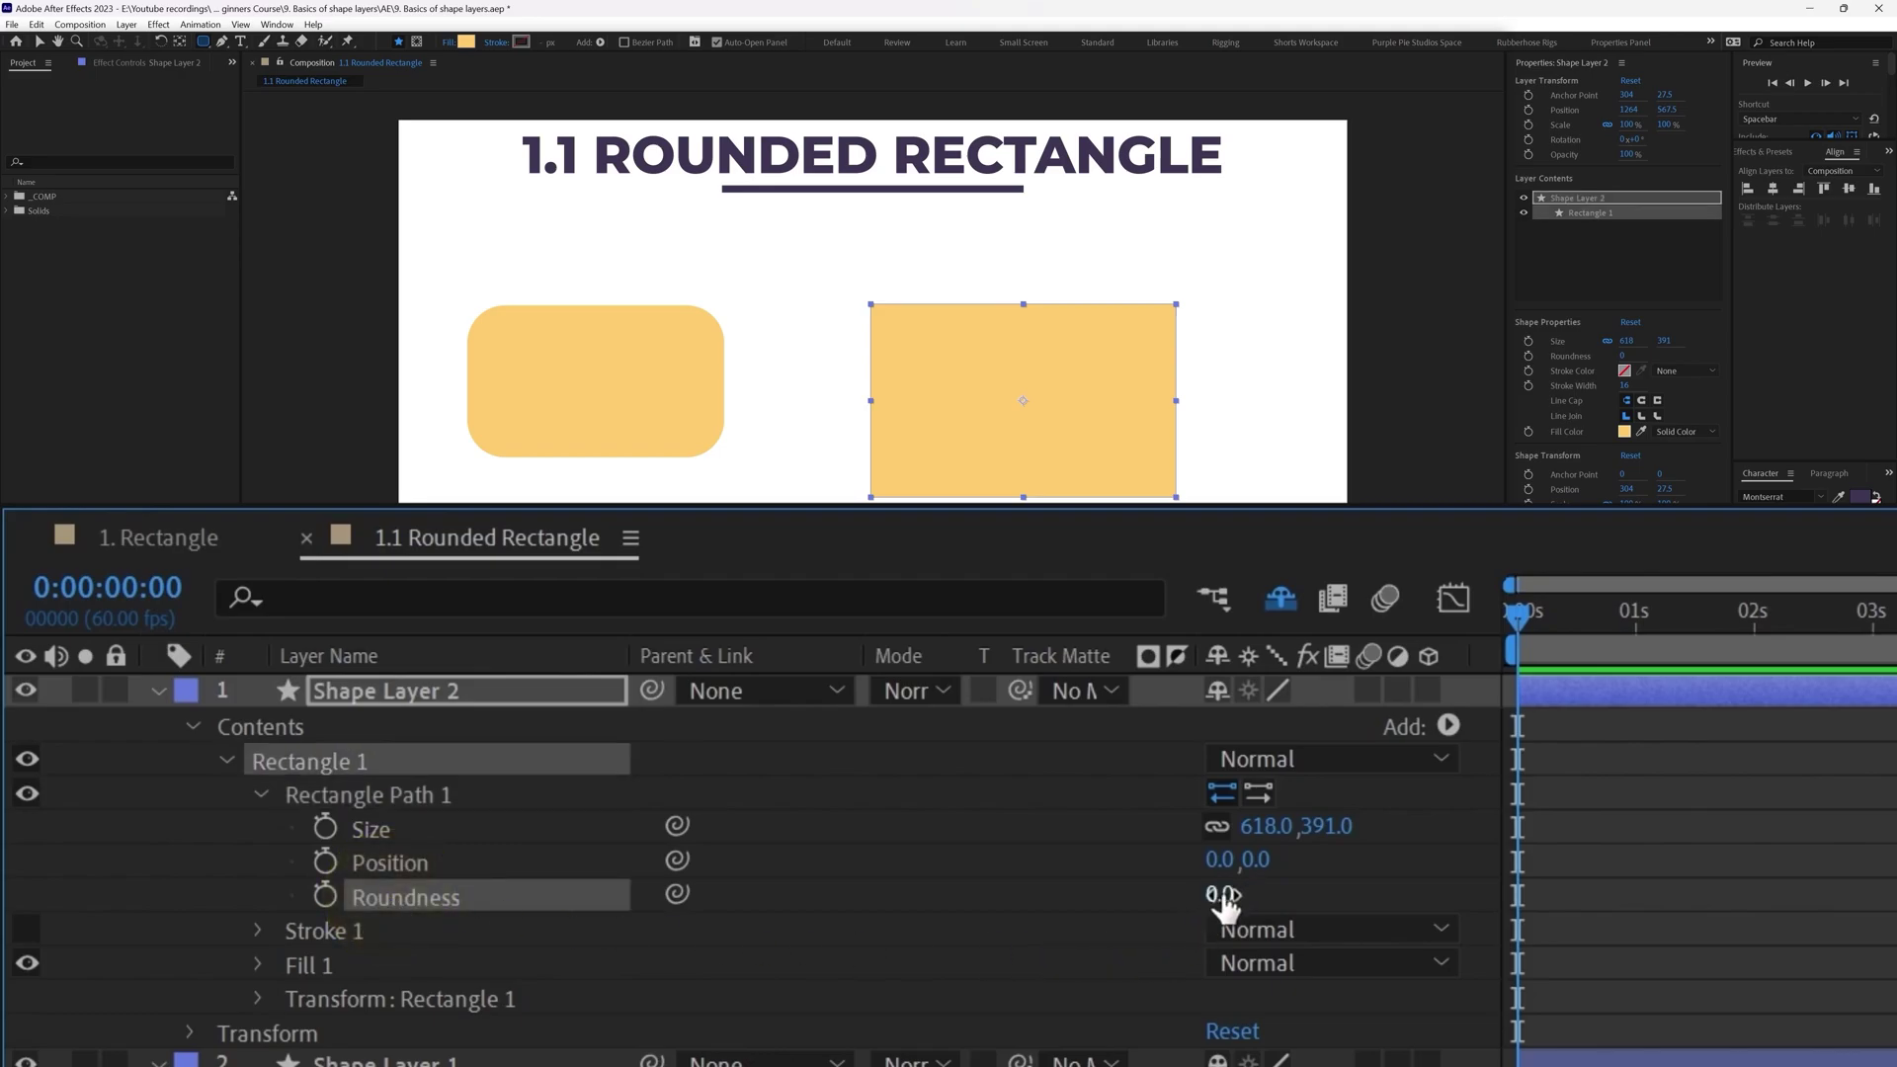
left_click_drag(1221, 900, 1408, 893)
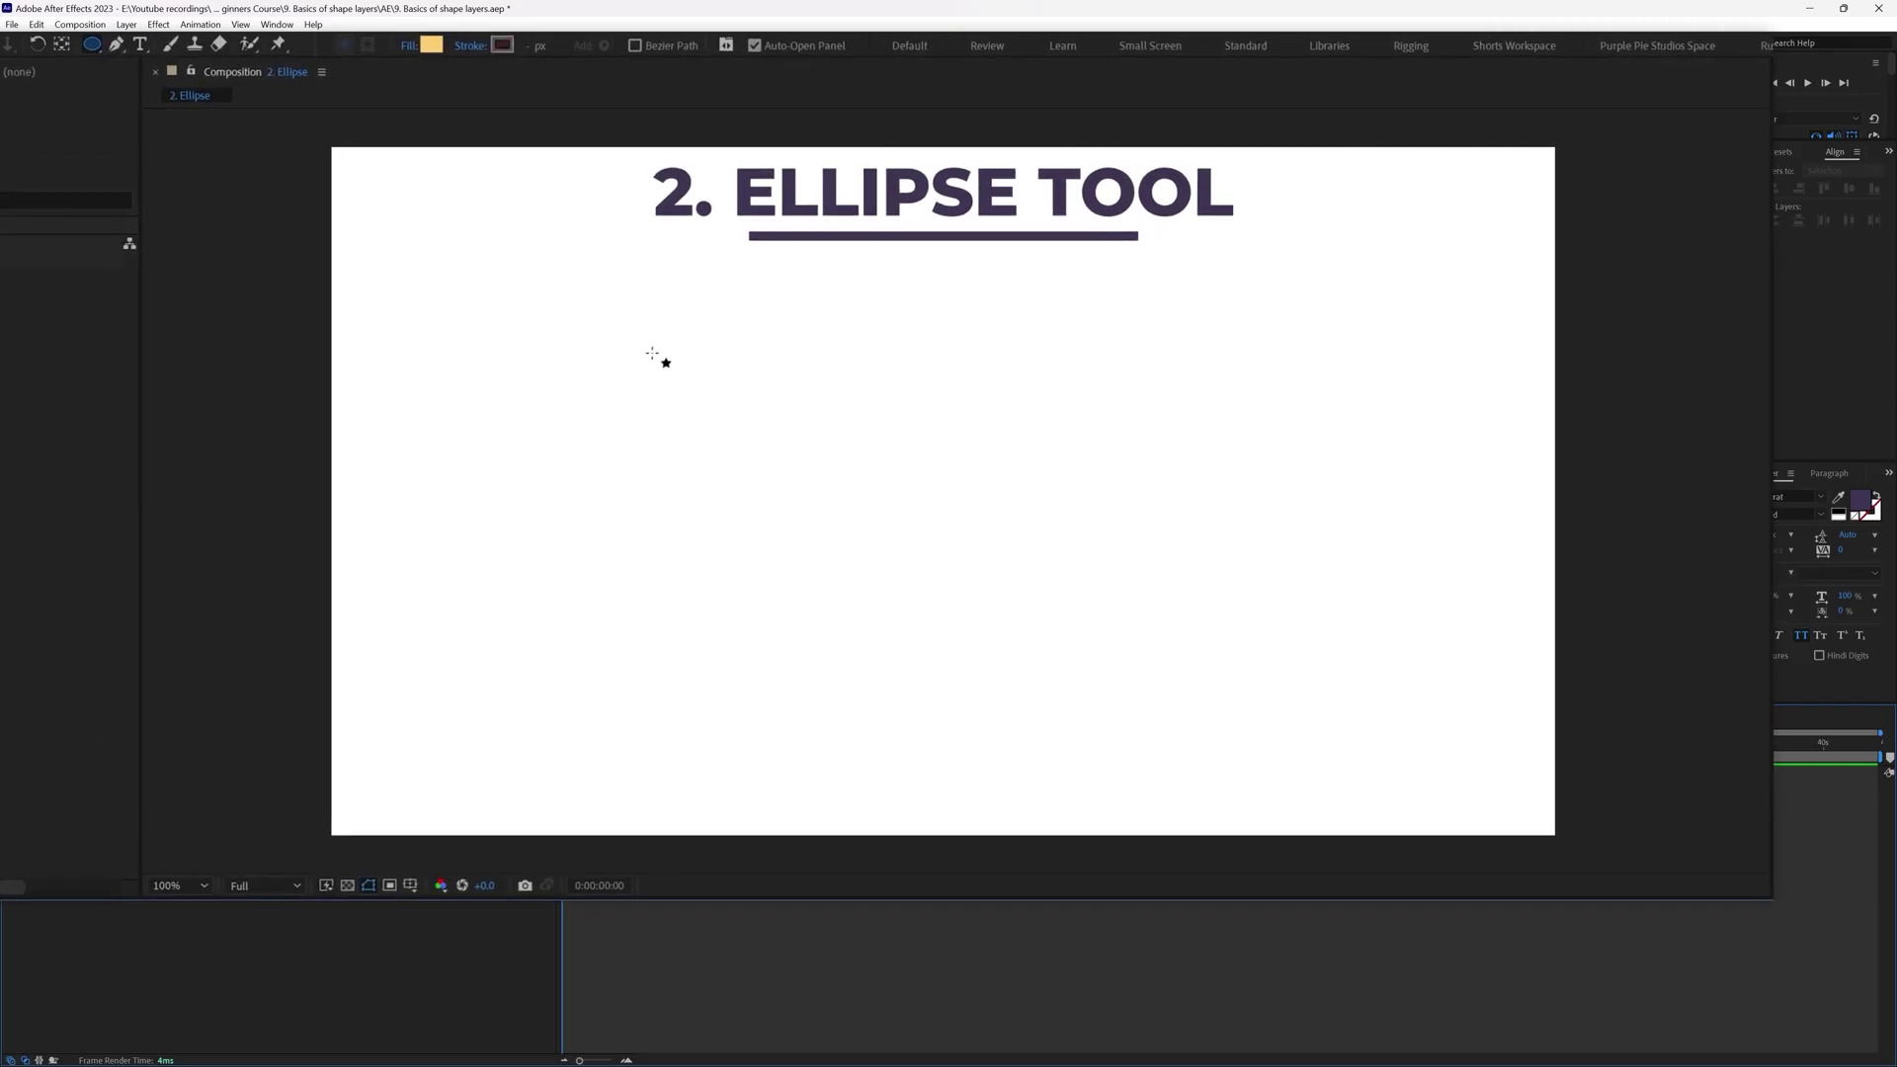
Step: Draw a wide ellipse in the 2. Ellipse composition and a second, smaller ellipse on its own layer to the right
left_click_drag(644, 353, 998, 616)
left_click(1059, 821)
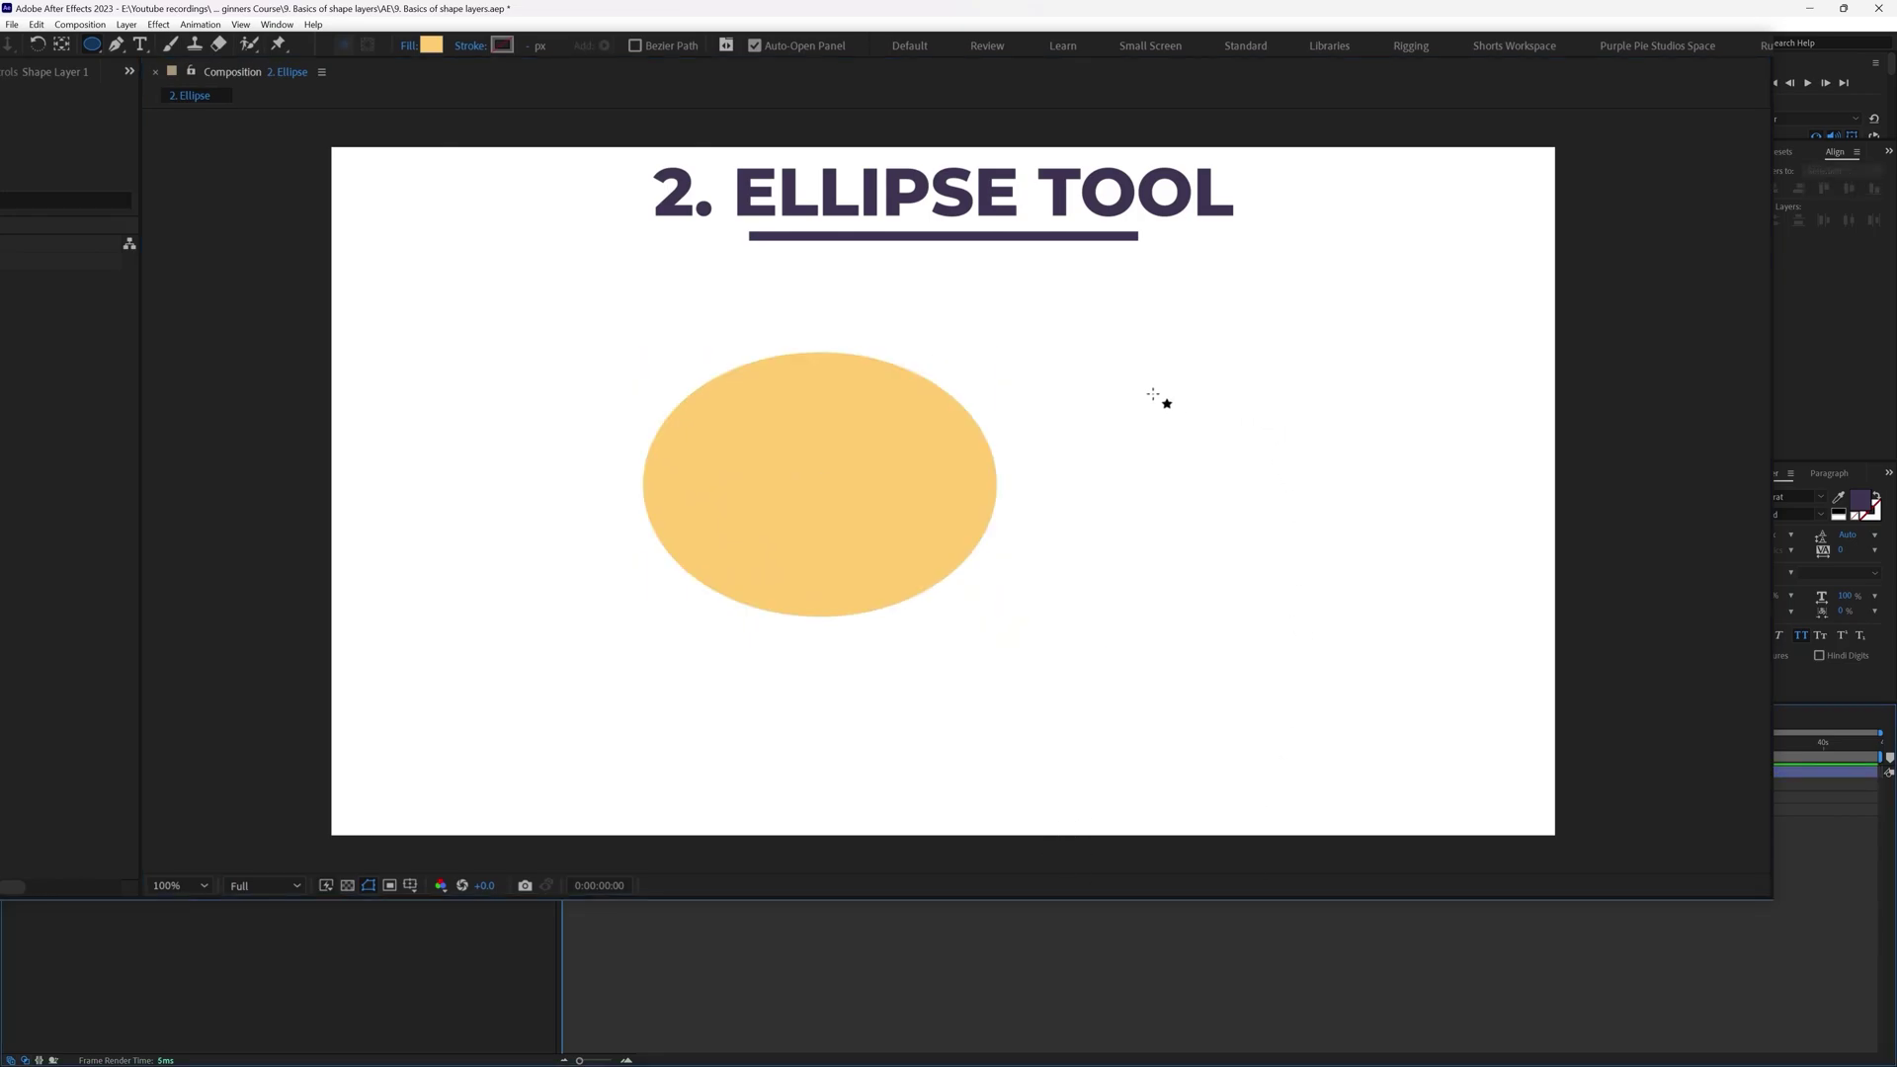
left_click_drag(1135, 388, 1333, 606)
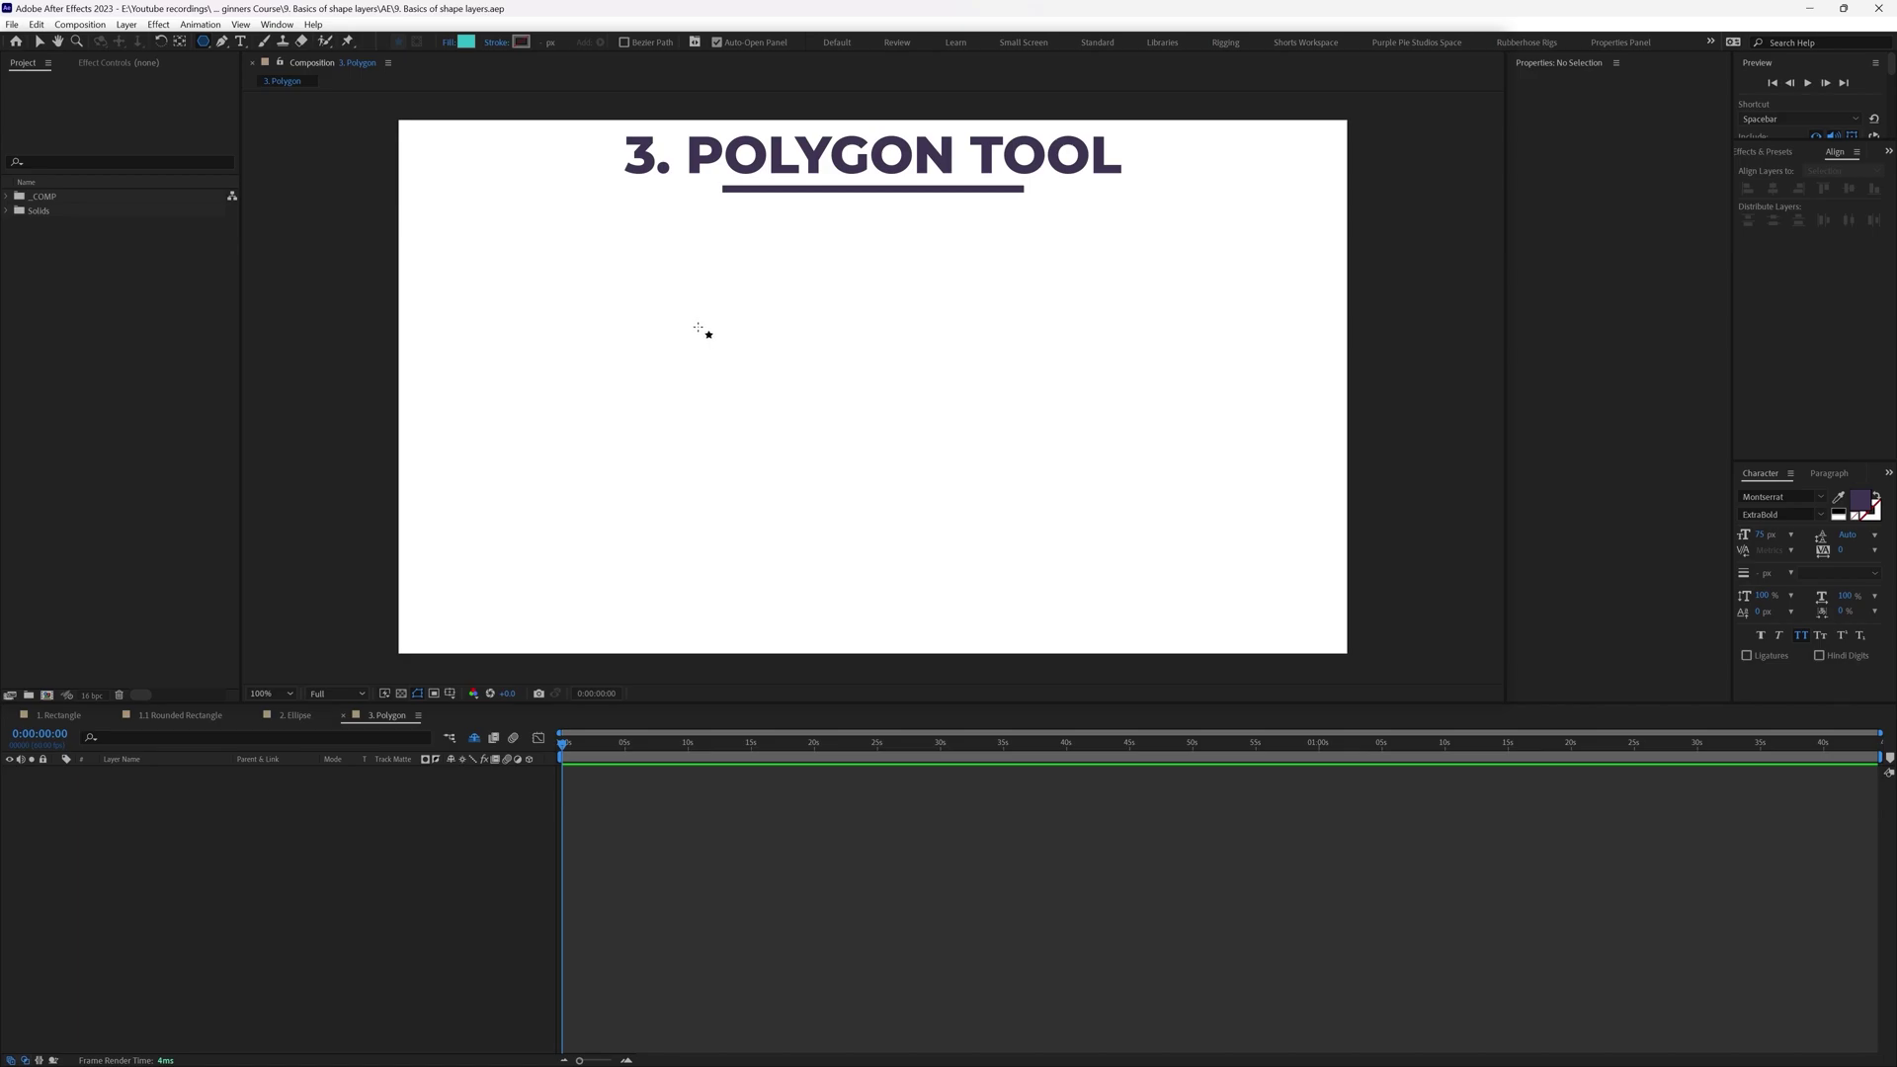
Step: Draw an upright teal pentagon with the Polygon Tool in the 3. Polygon composition and deselect it
left_click_drag(699, 327, 726, 370)
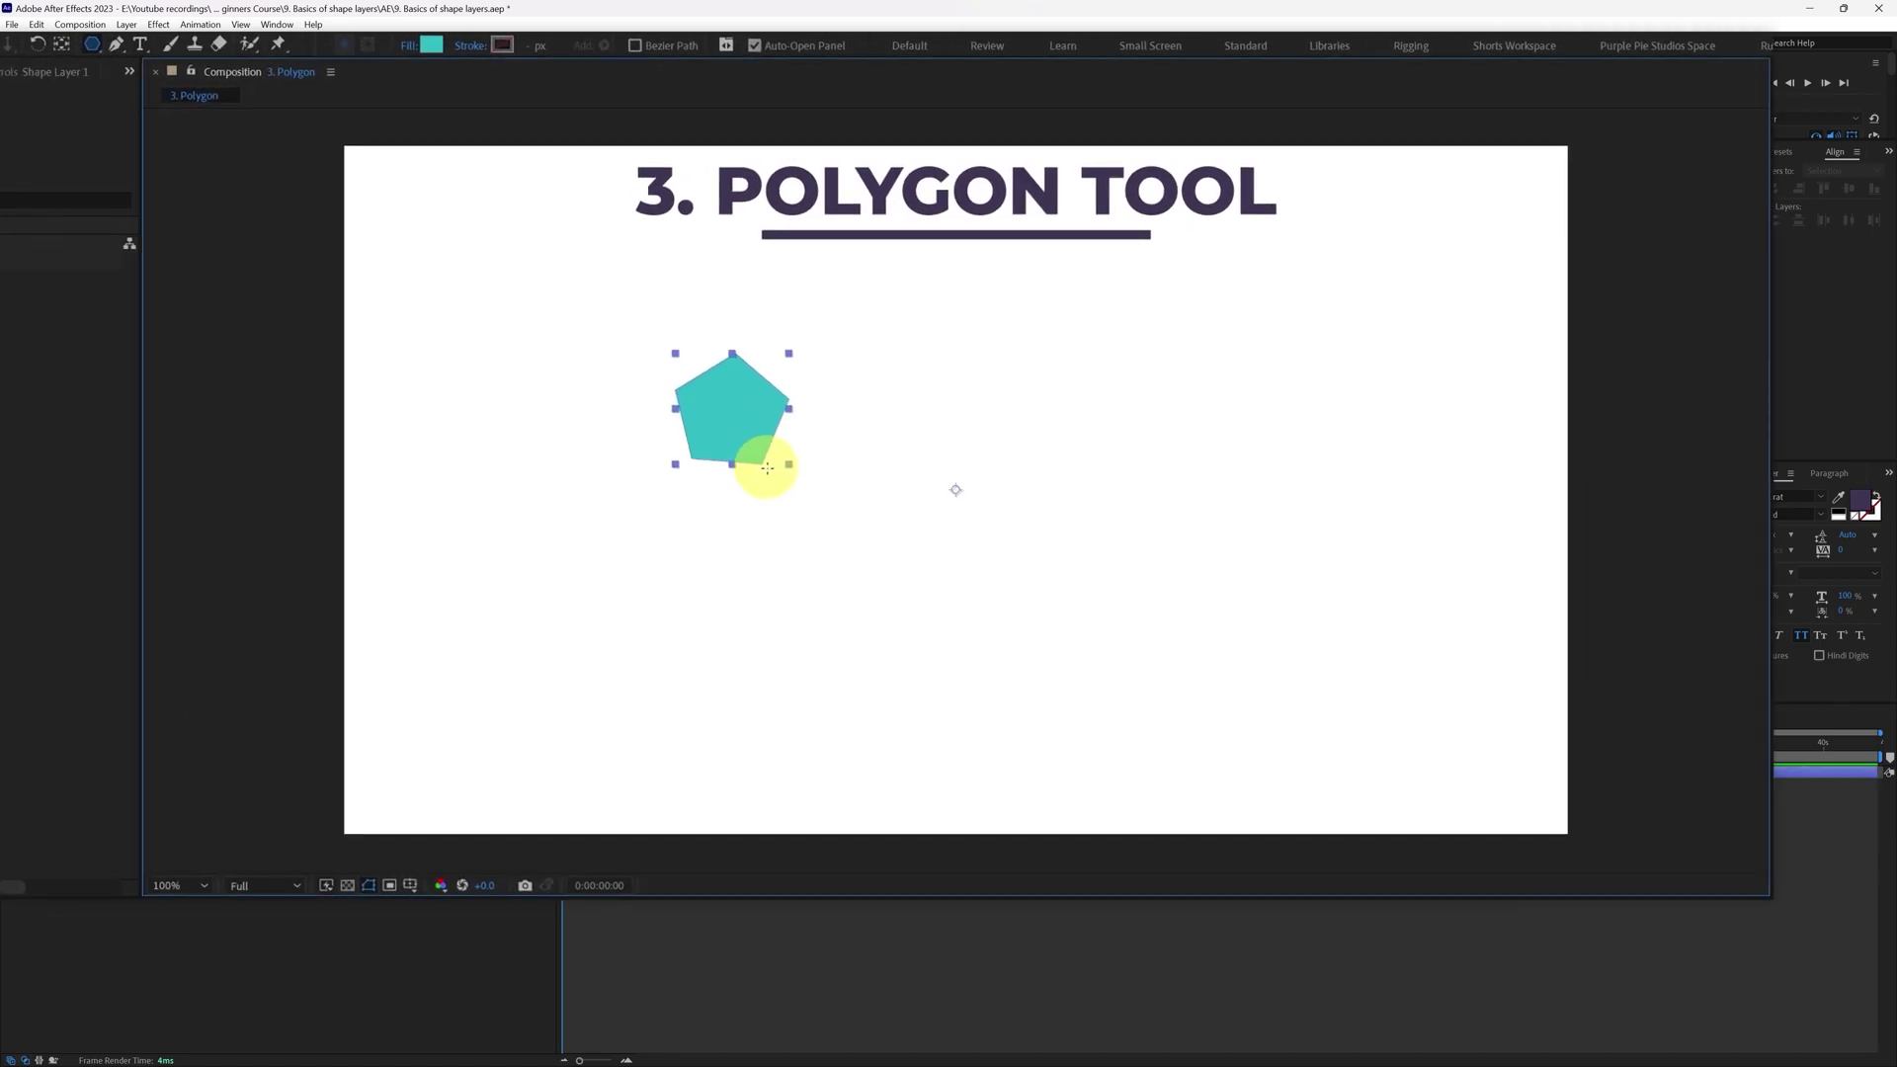
left_click_drag(767, 467, 814, 519)
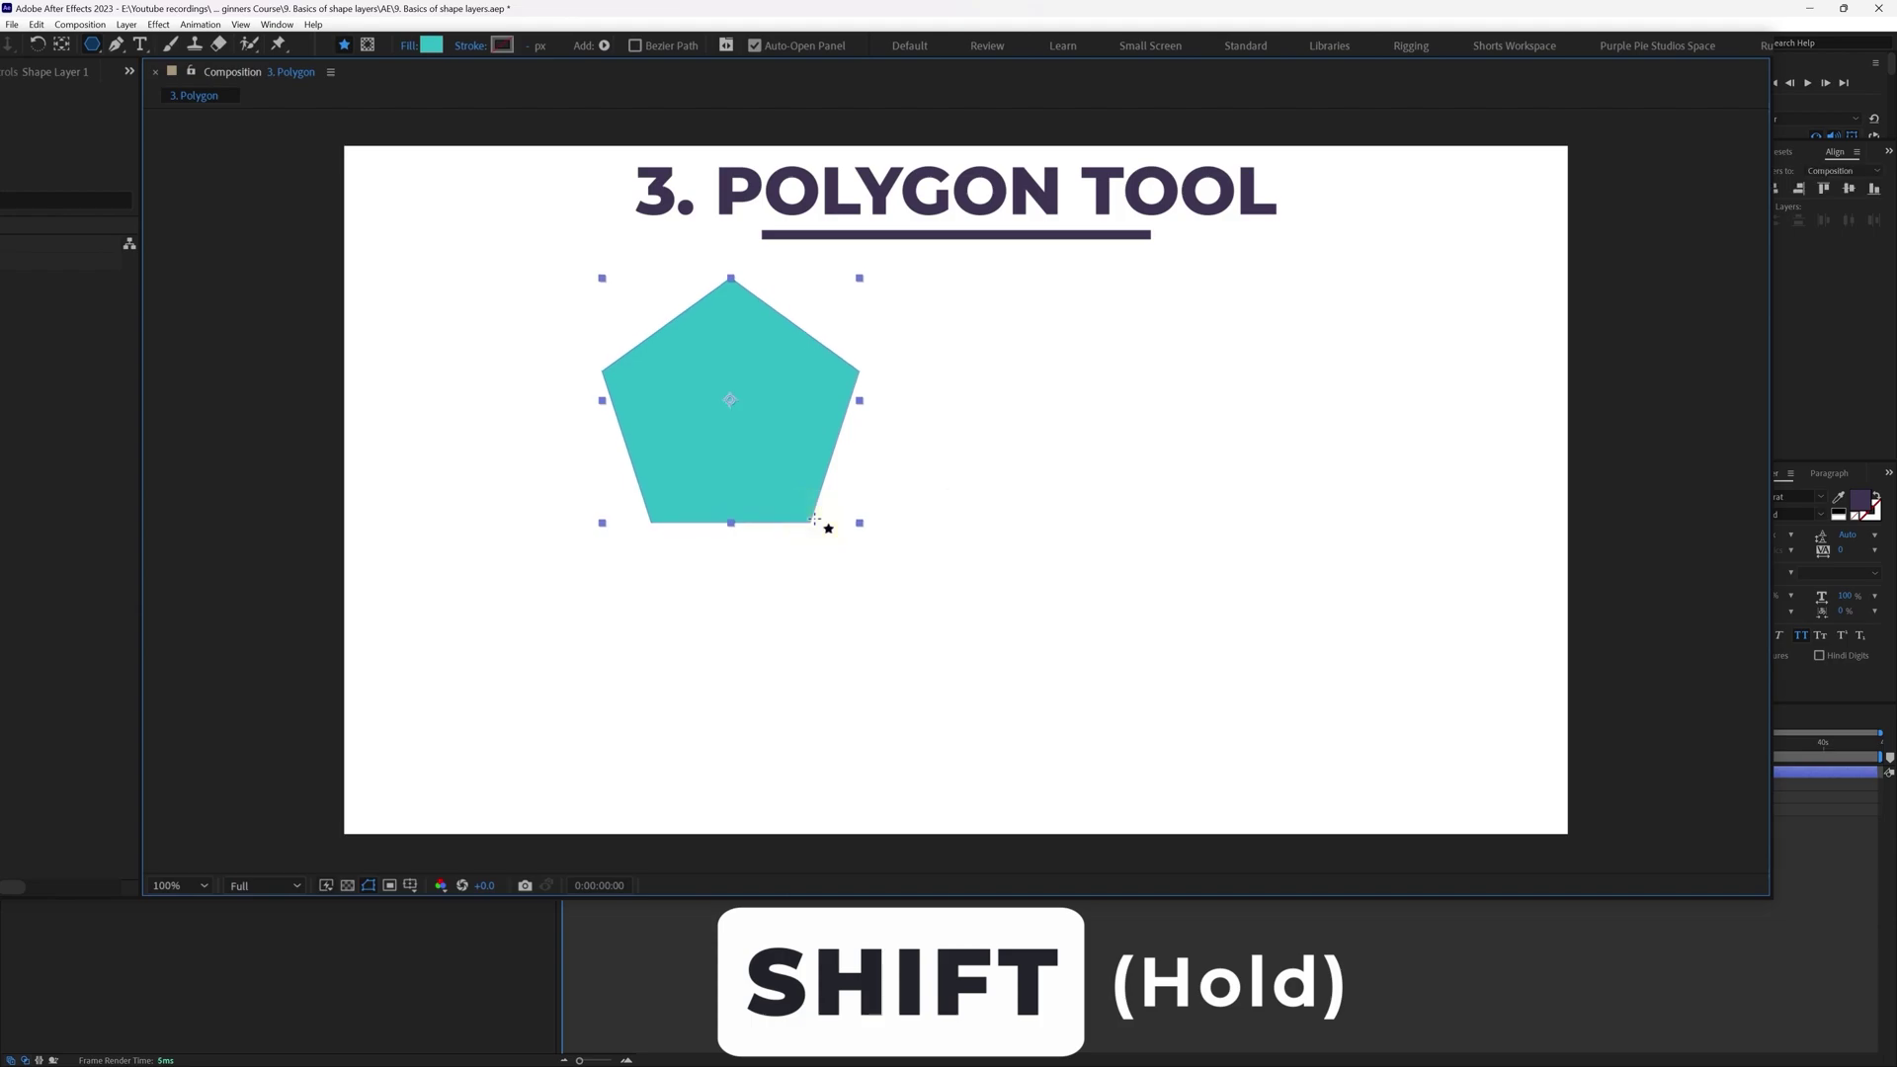
key("F2")
Step: Draw a second upright polygon with an outer radius of about 226 px right of the pentagon, varying its side count and finishing as a triangle
left_click_drag(1157, 453, 1287, 533)
key("Up")
key("Up")
key("Up")
key("Up")
key("Down")
key("Down")
key("Down")
key("Down")
key("Down")
key("Down")
key("Down")
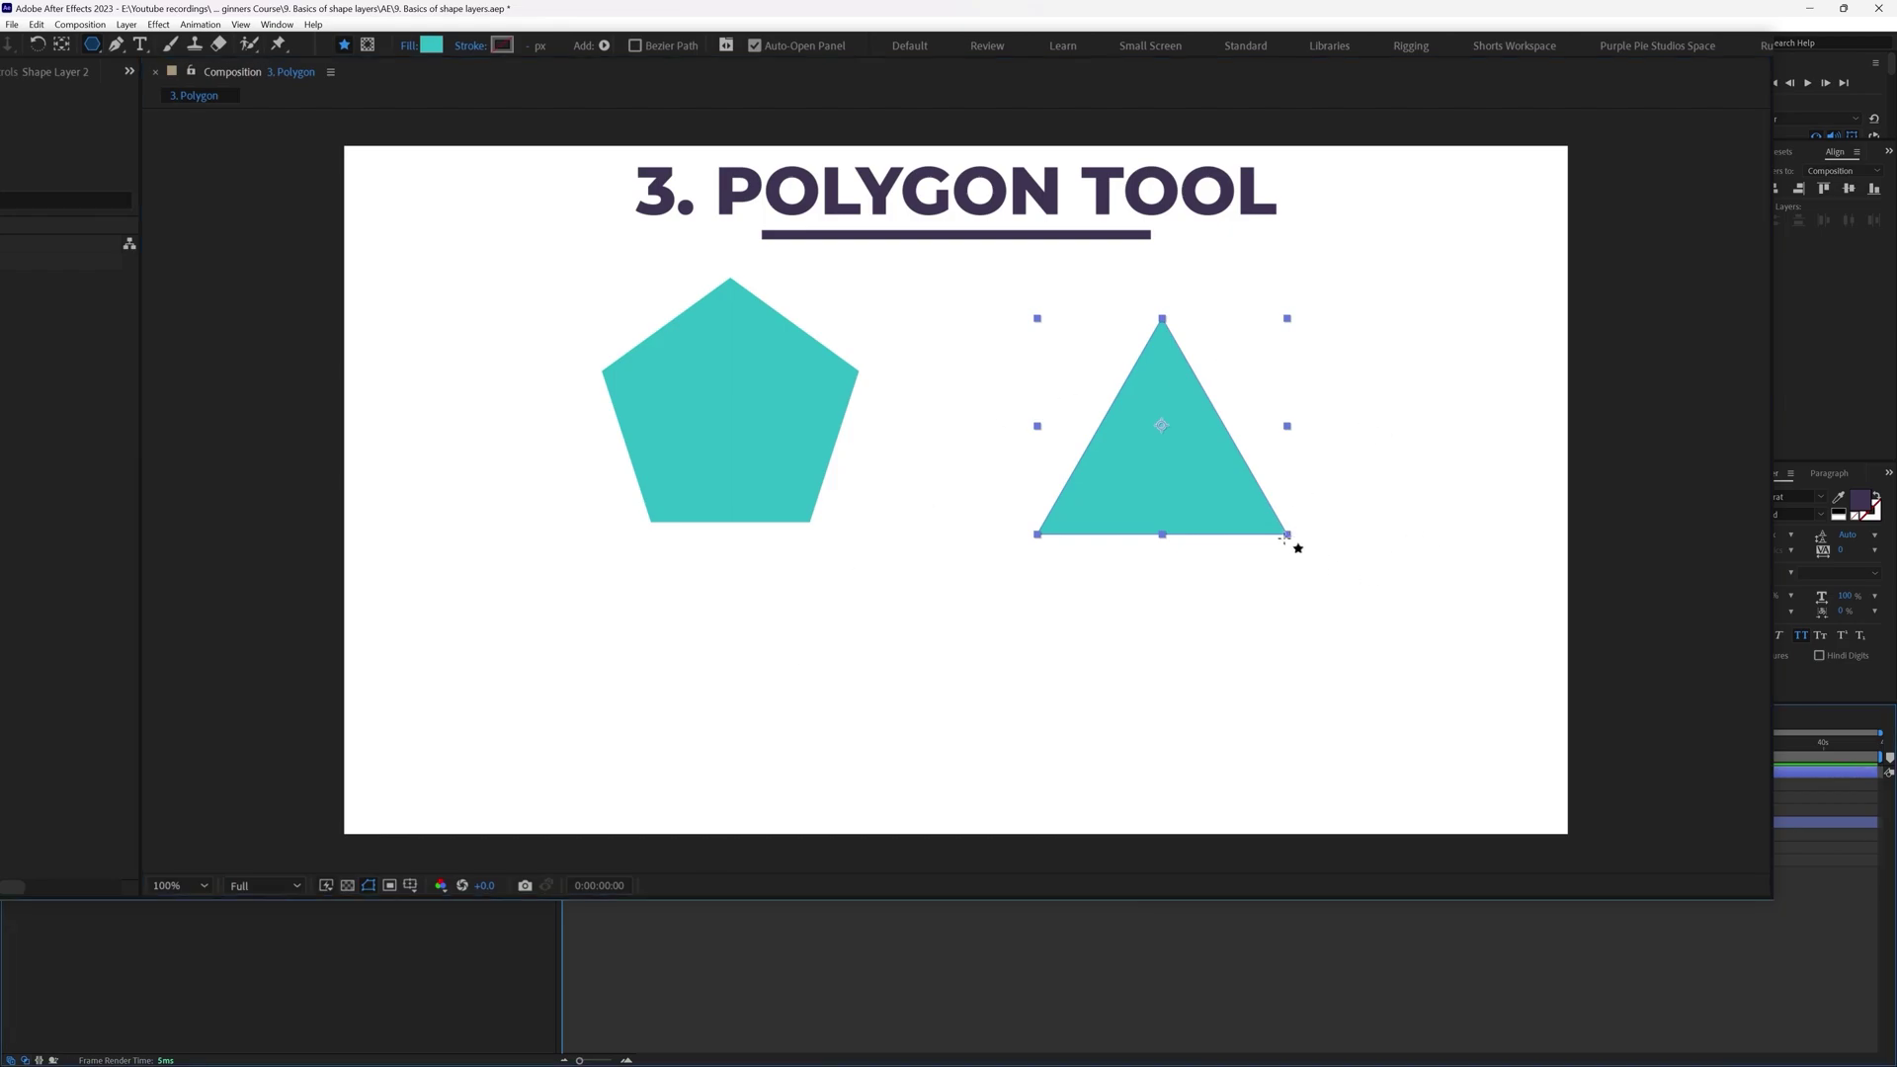
left_click(982, 910)
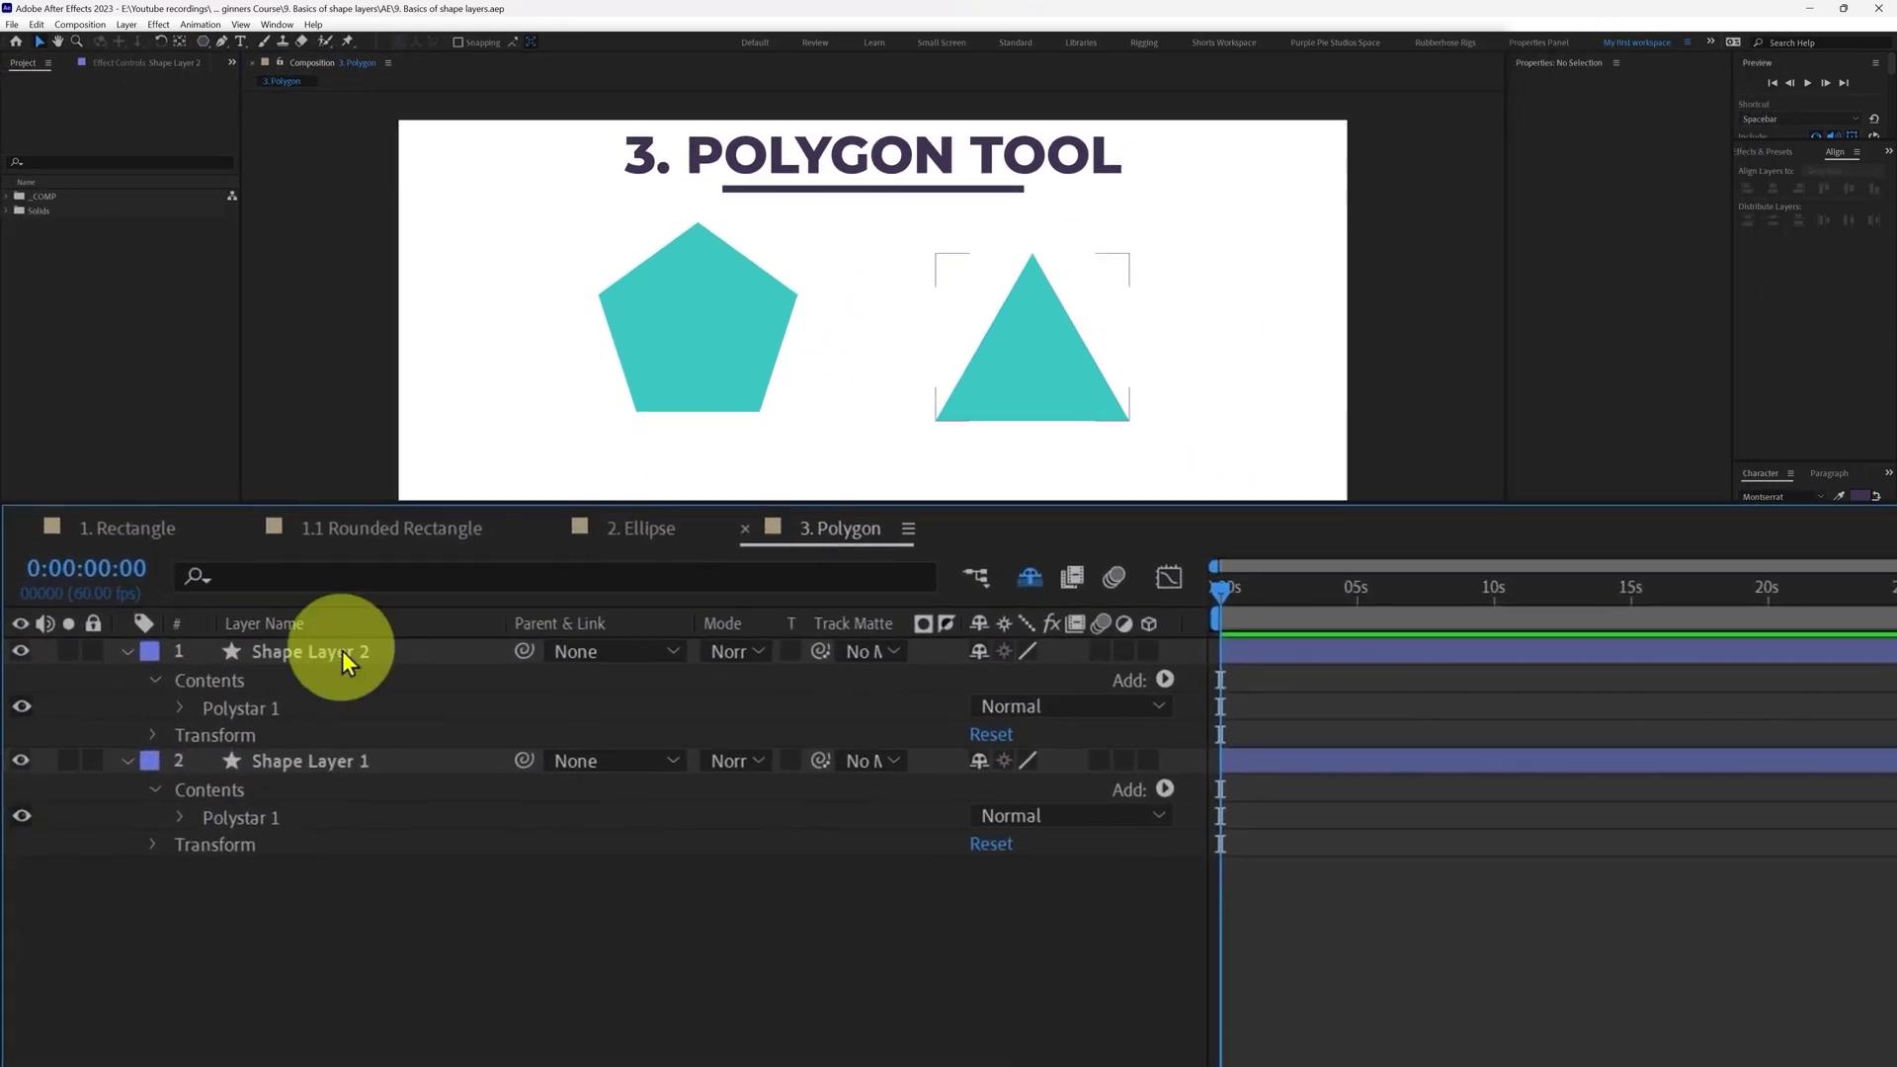
Step: Set the Points of Polystar Path 1 in Shape Layer 2 to 8, making the triangle an octagon
left_click(341, 652)
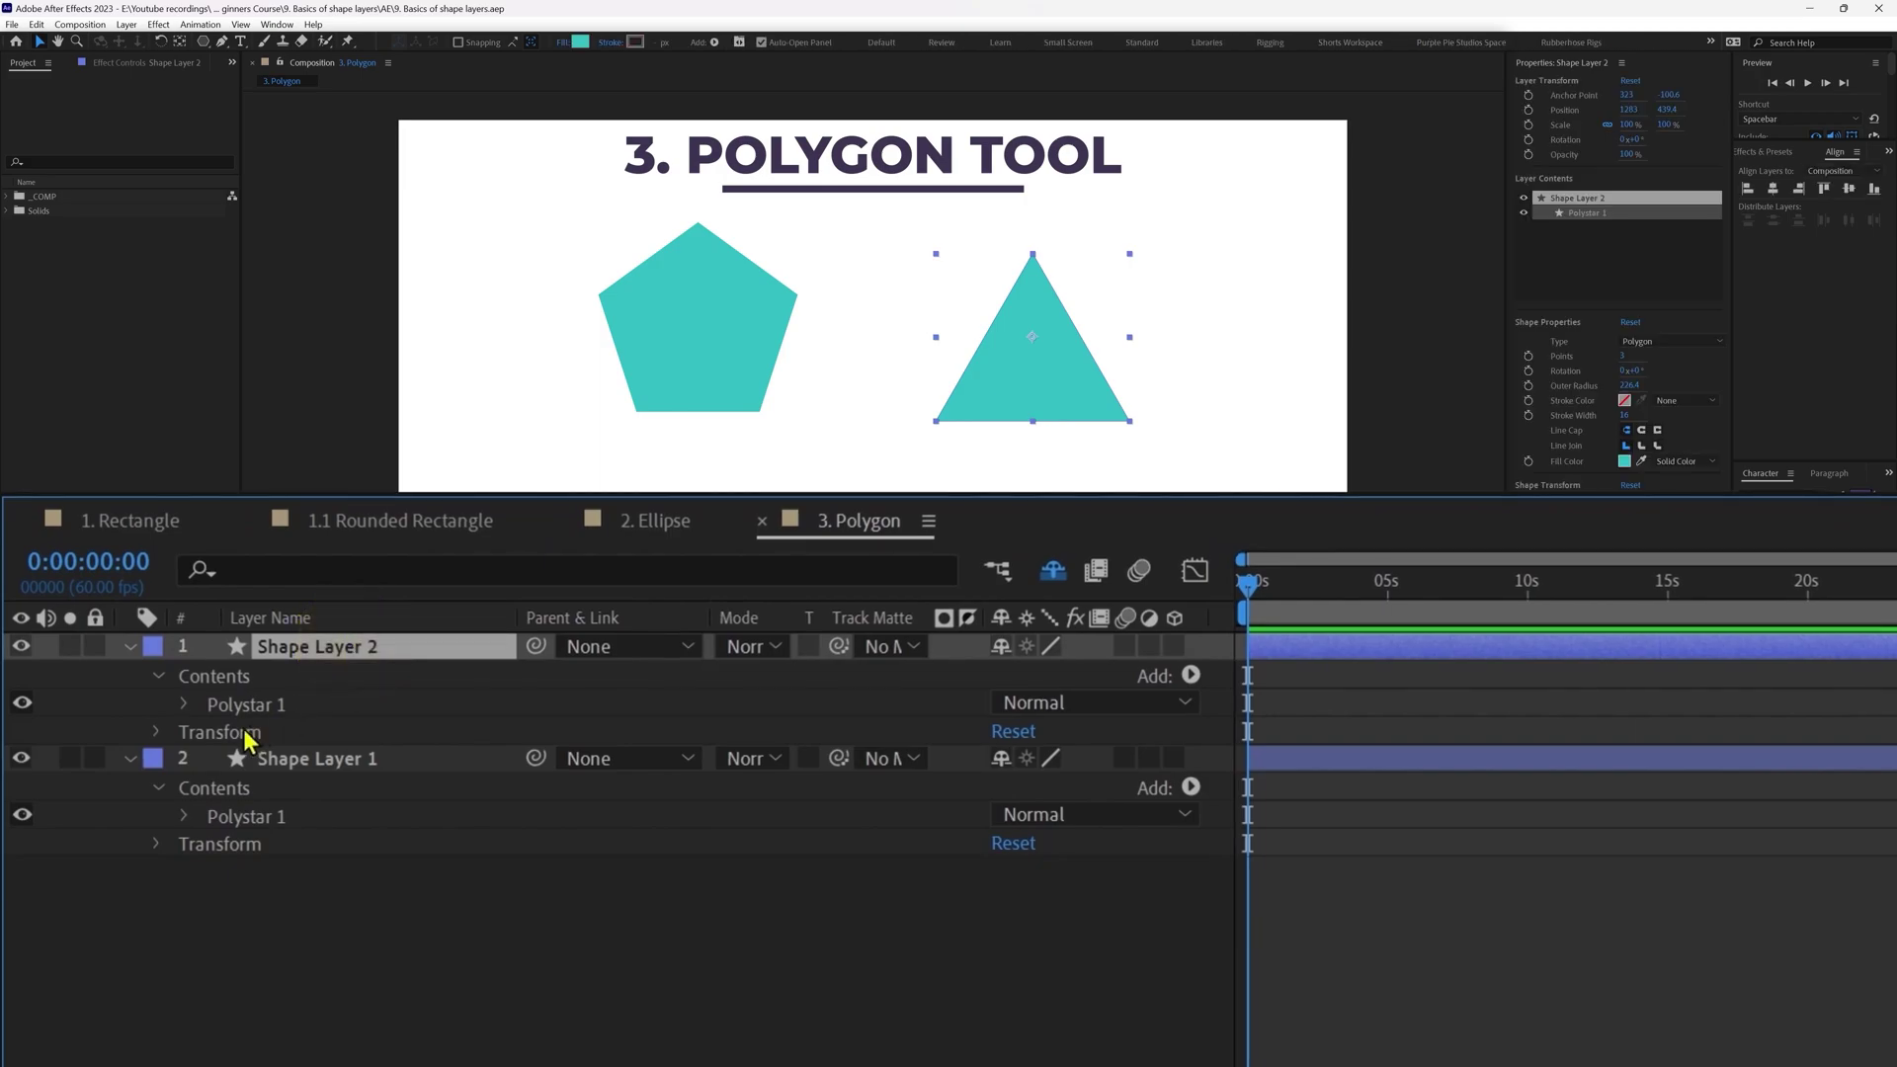
left_click(212, 708)
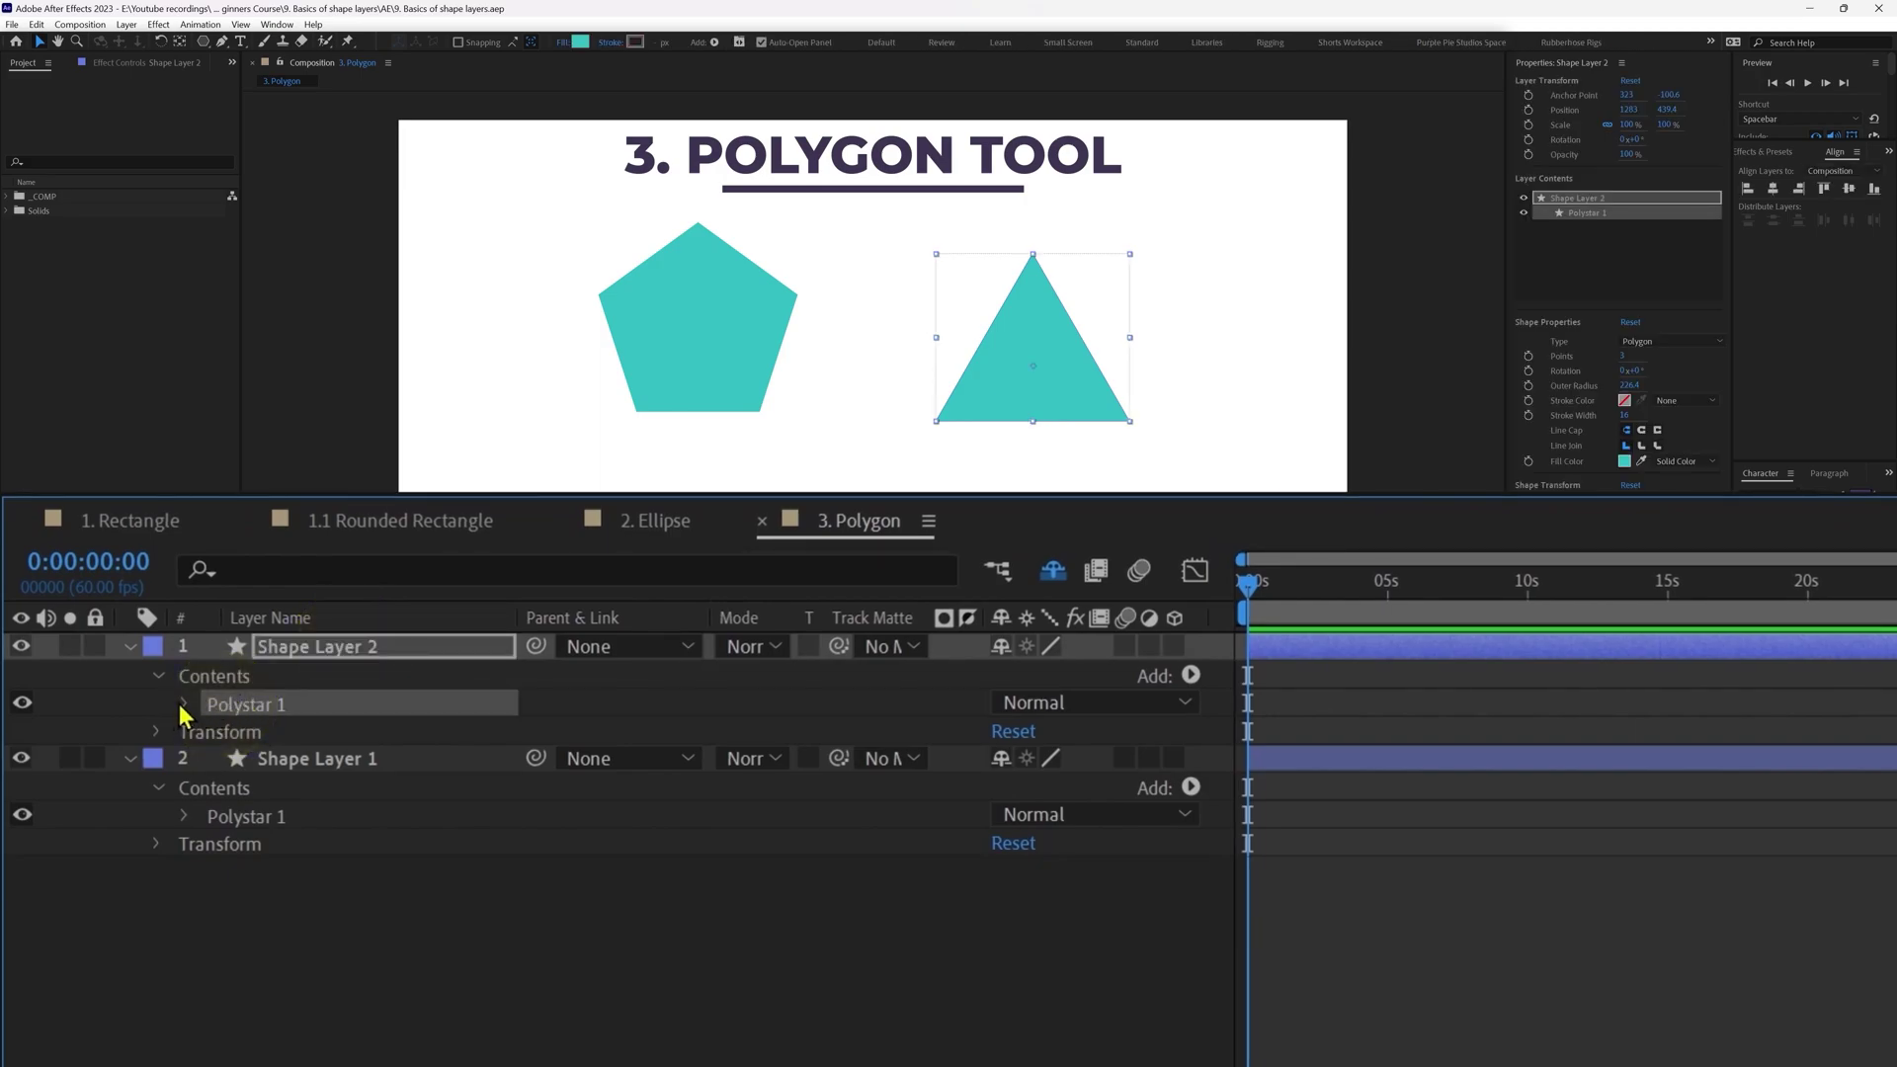
left_click(183, 705)
left_click(213, 732)
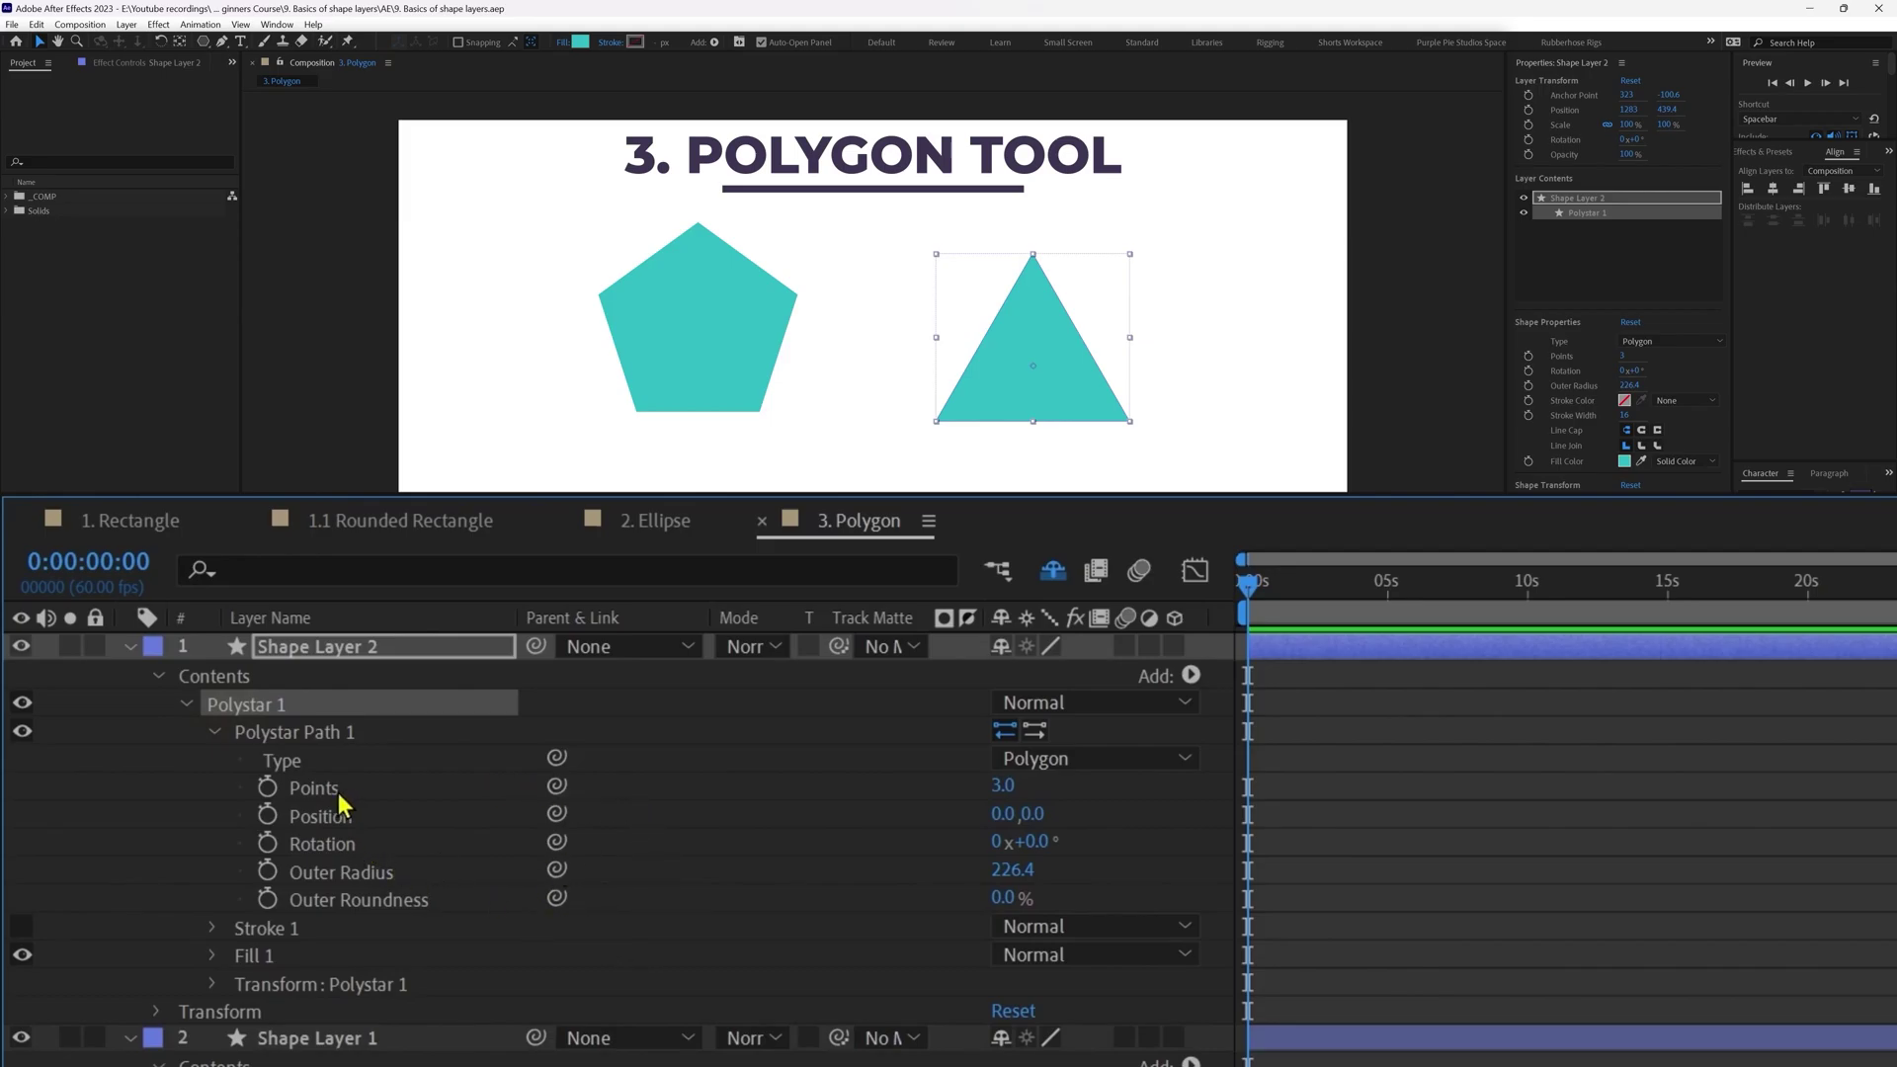
left_click(1003, 786)
key("Up")
key("Up")
key("Up")
key("Up")
key("Up")
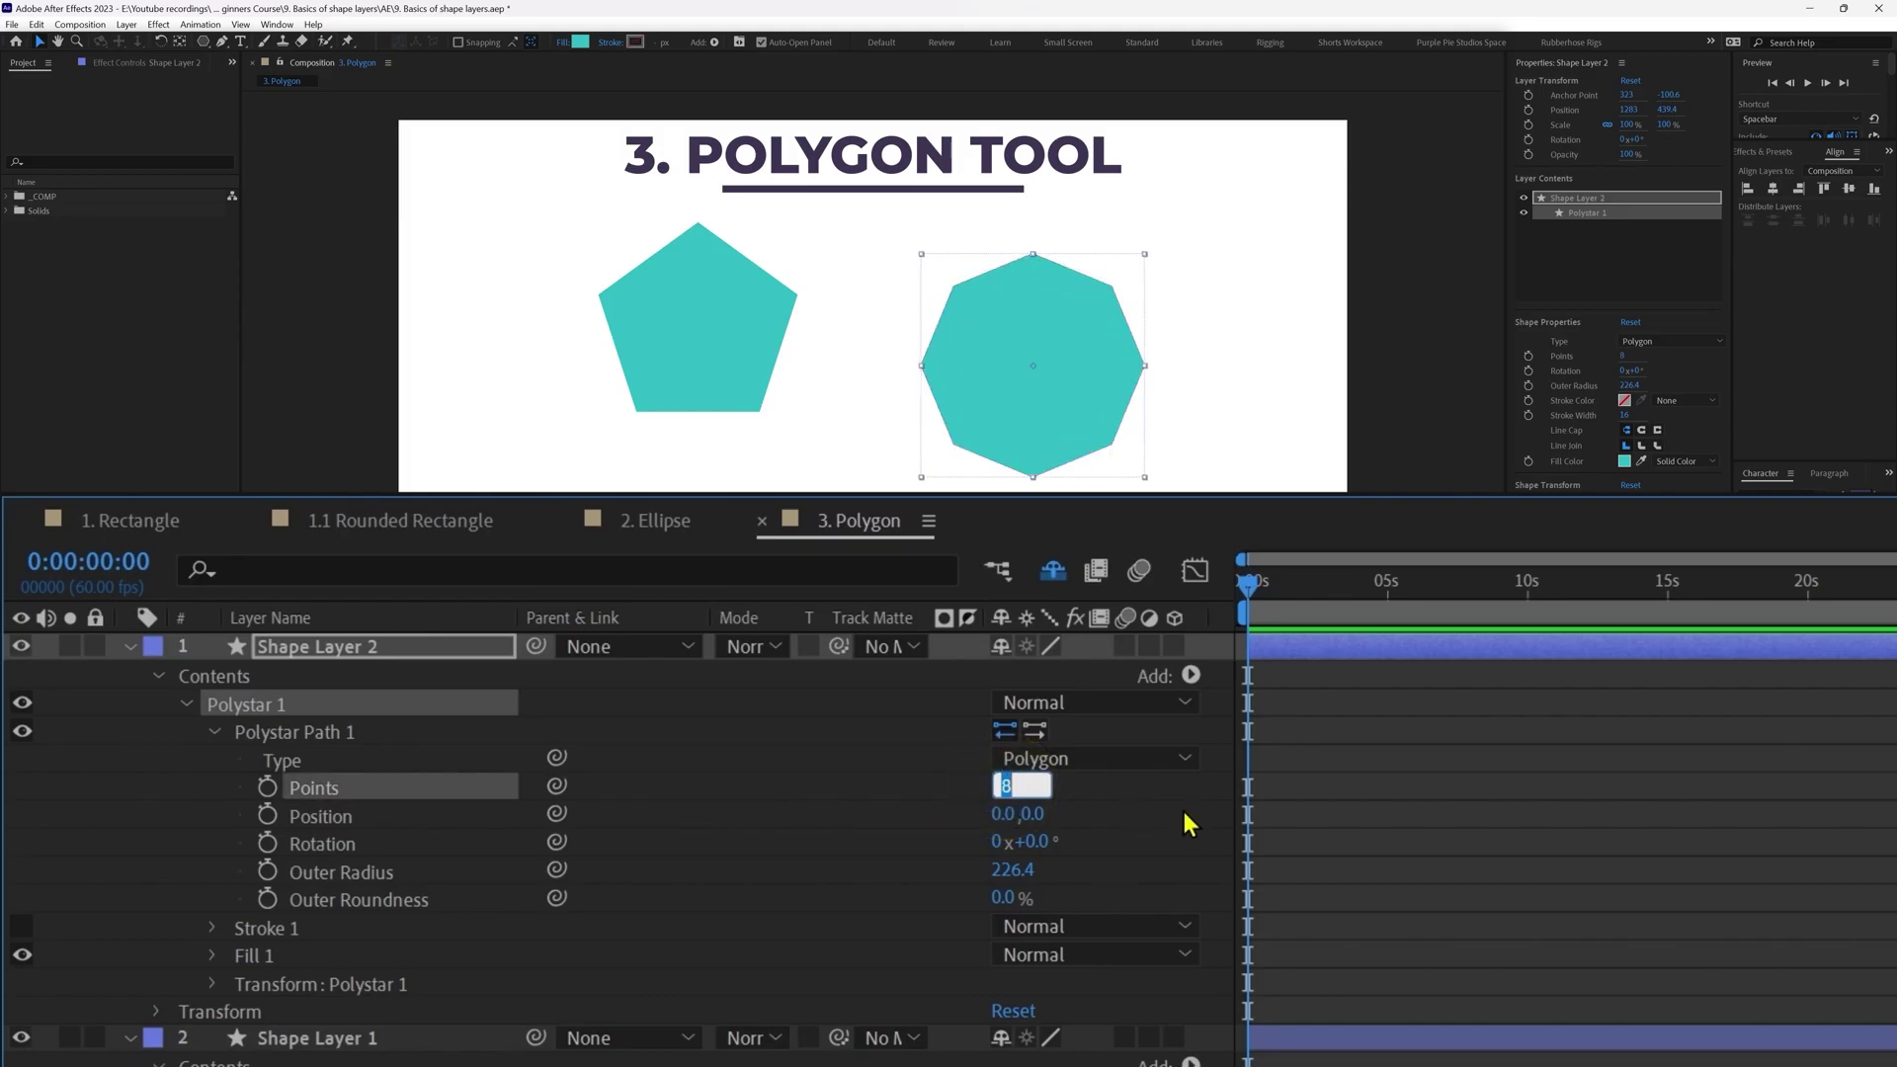
Step: Keep the octagon's points value and adjust the Outer Radius of Polystar Path 1 in Shape Layer 2
left_click(1031, 831)
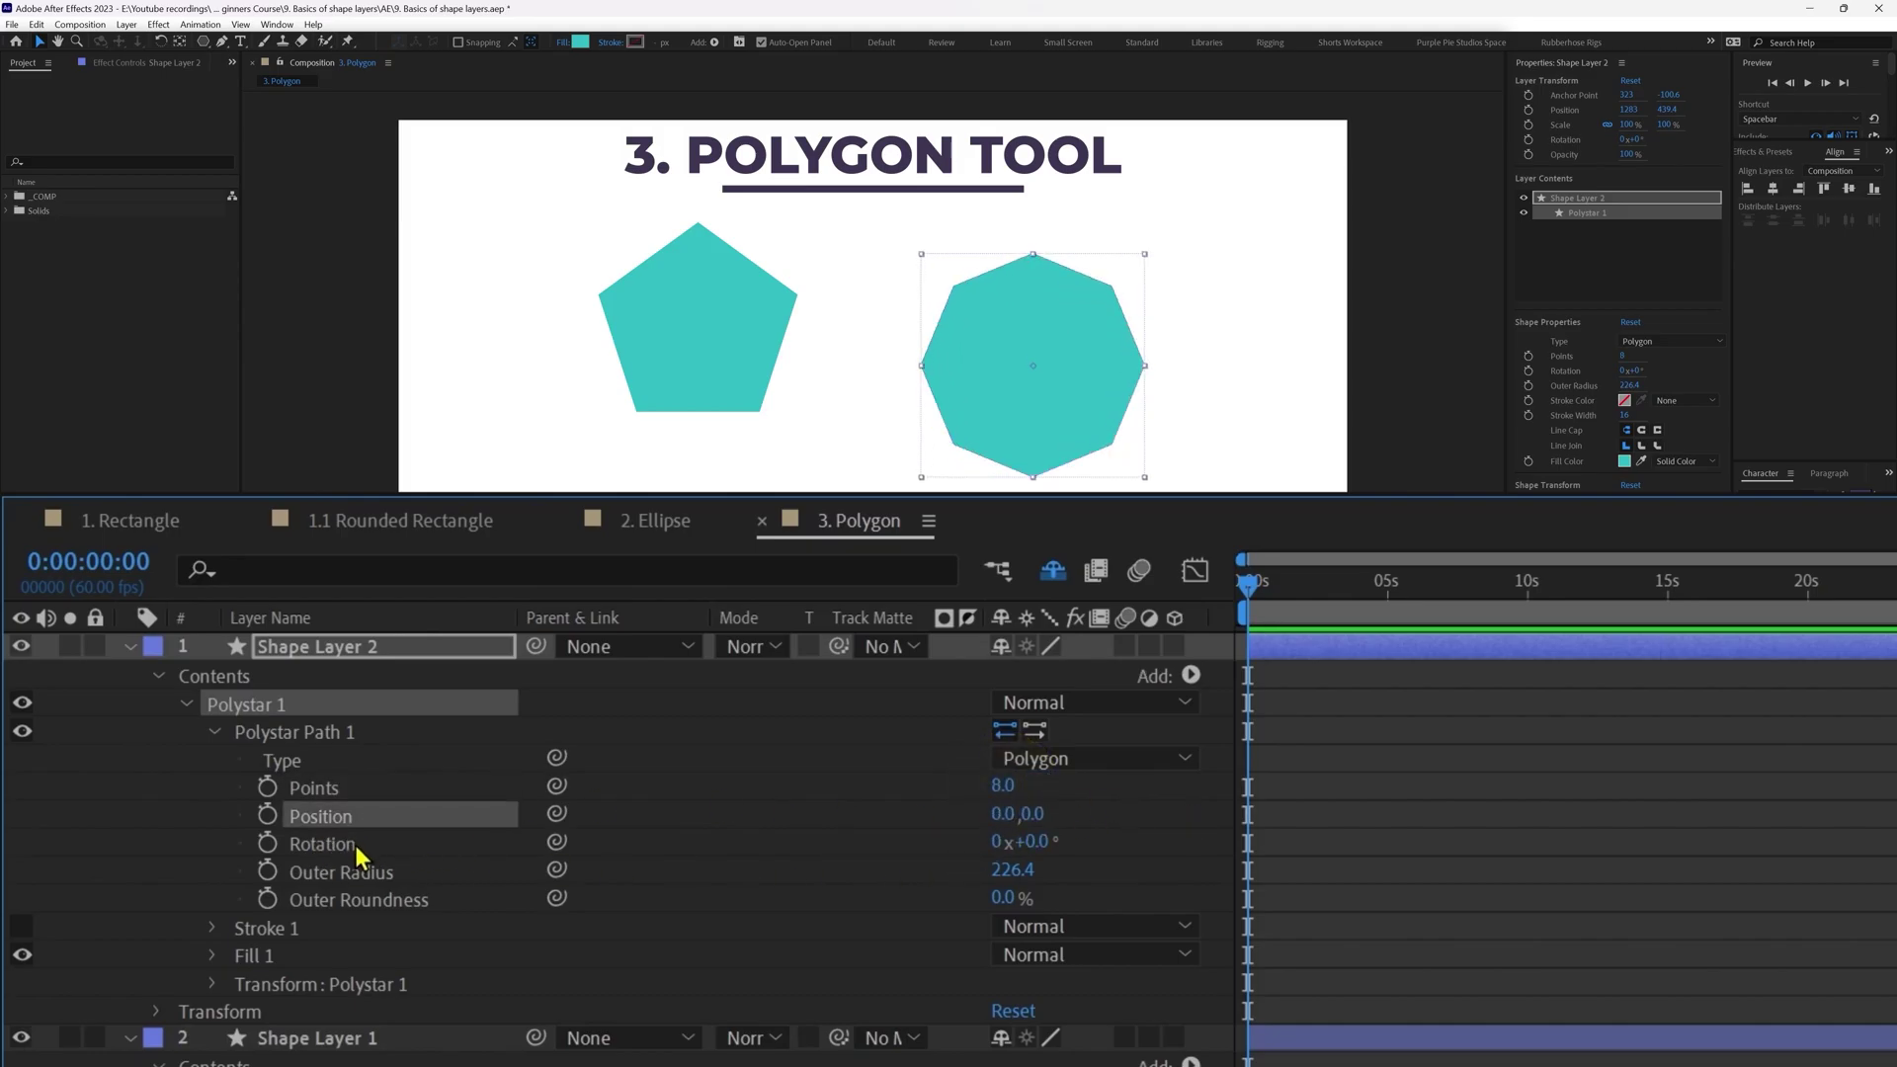
left_click(375, 875)
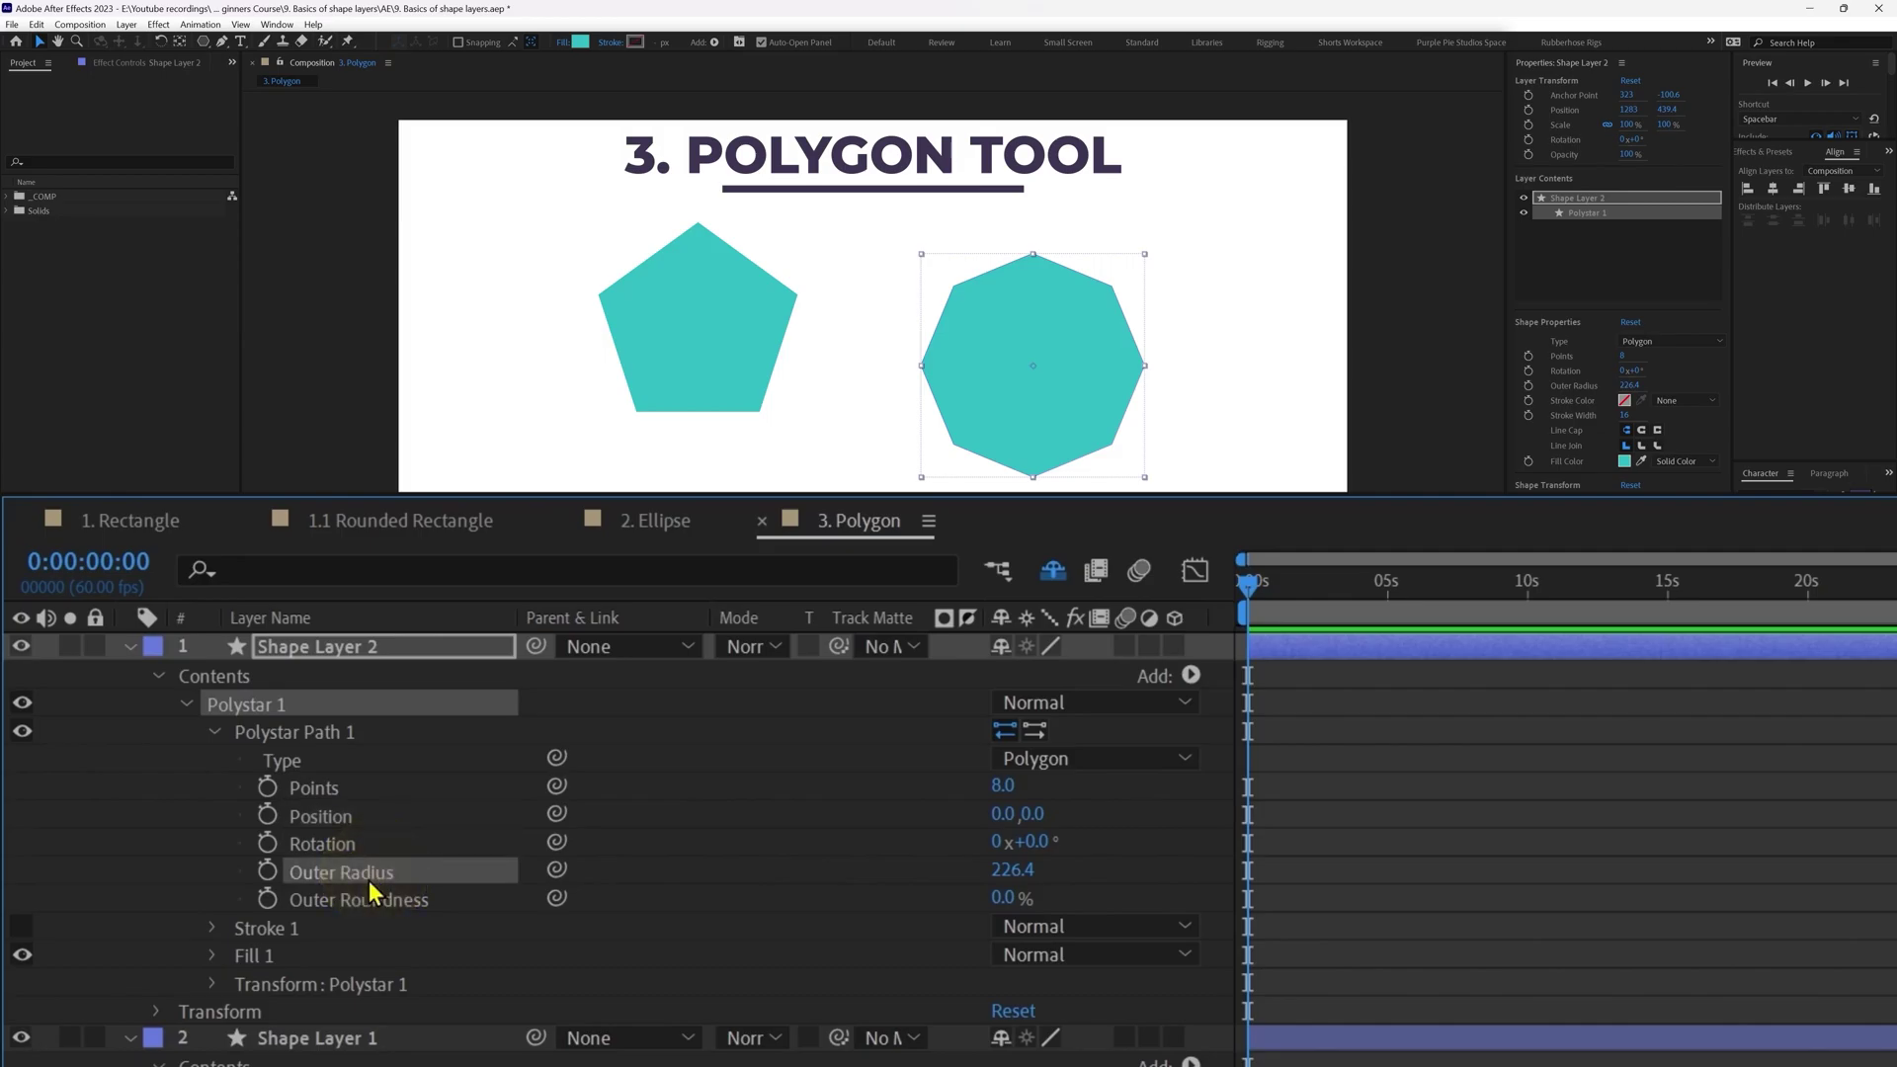
left_click_drag(1003, 869, 442, 940)
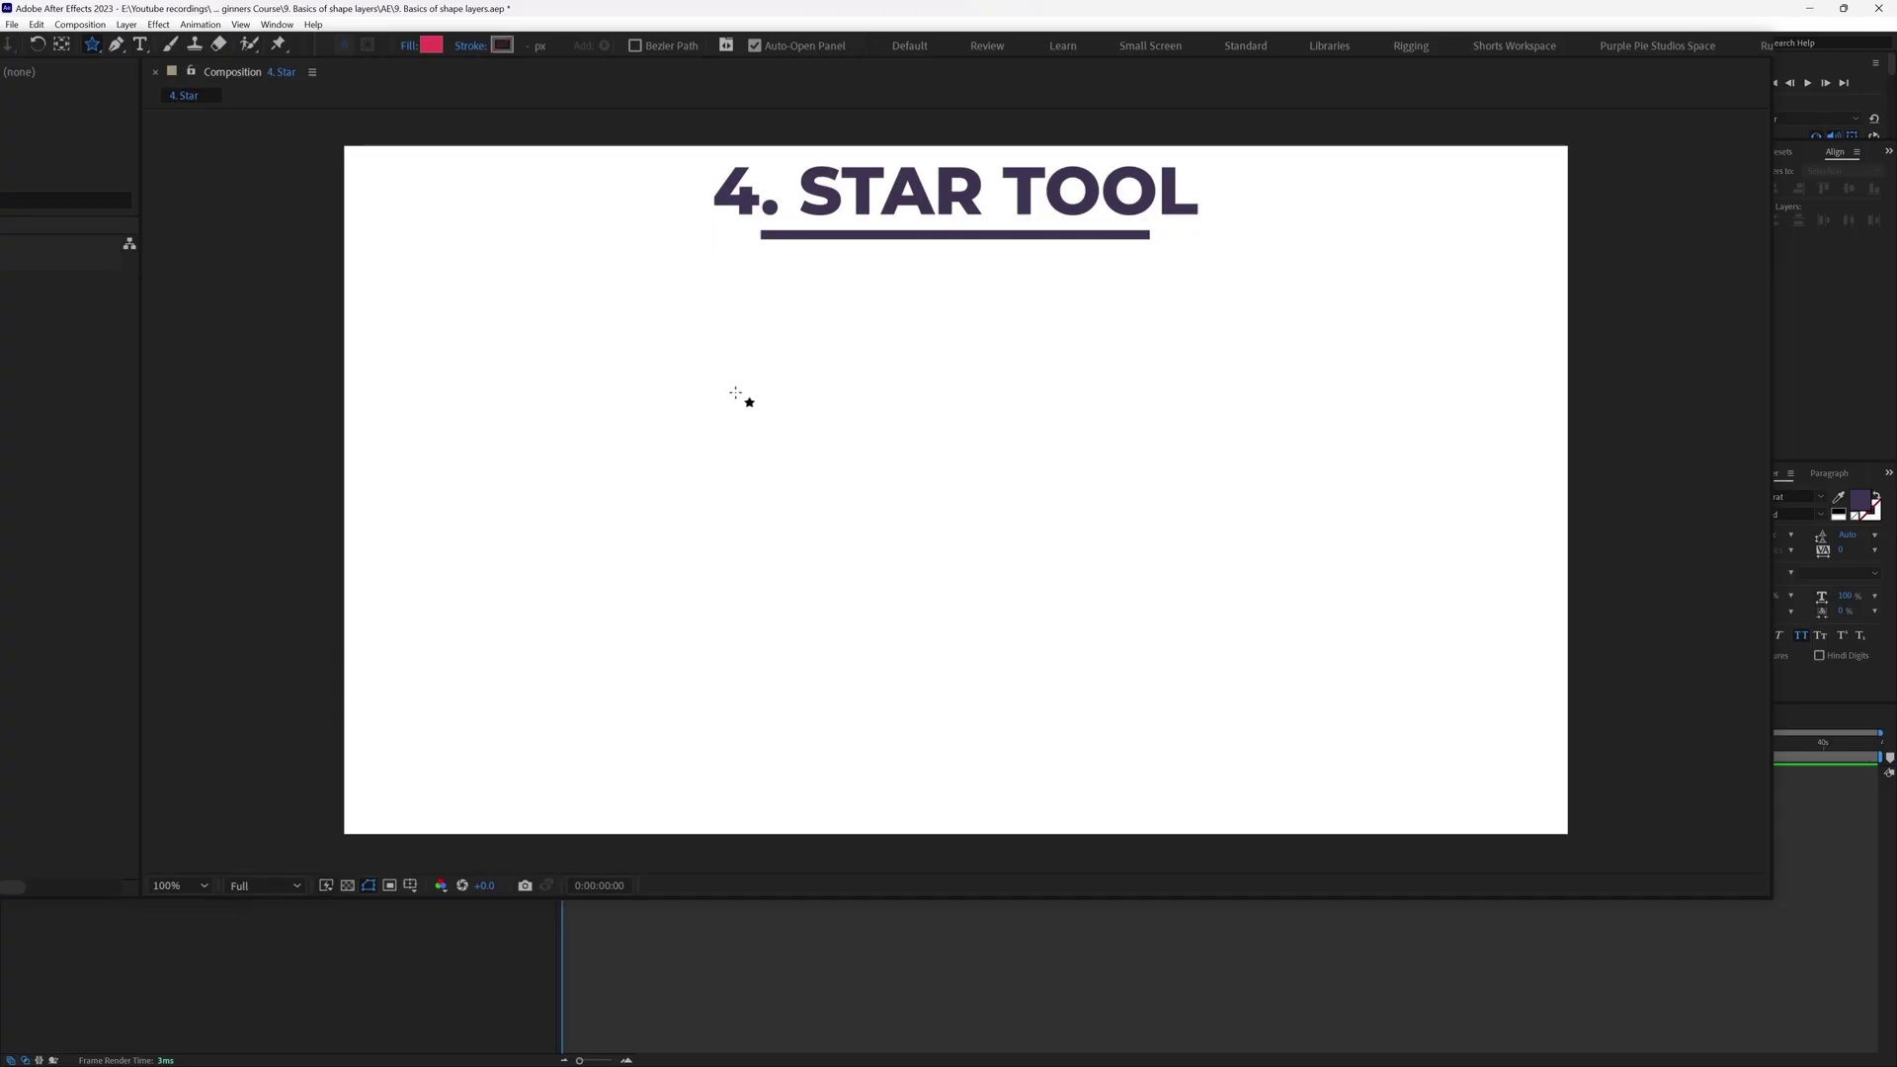
Step: Draw an upright red five-pointed star in the 4. Star composition and a second, three-pointed star with a 187 px outer radius to its right
left_click_drag(735, 390, 795, 486)
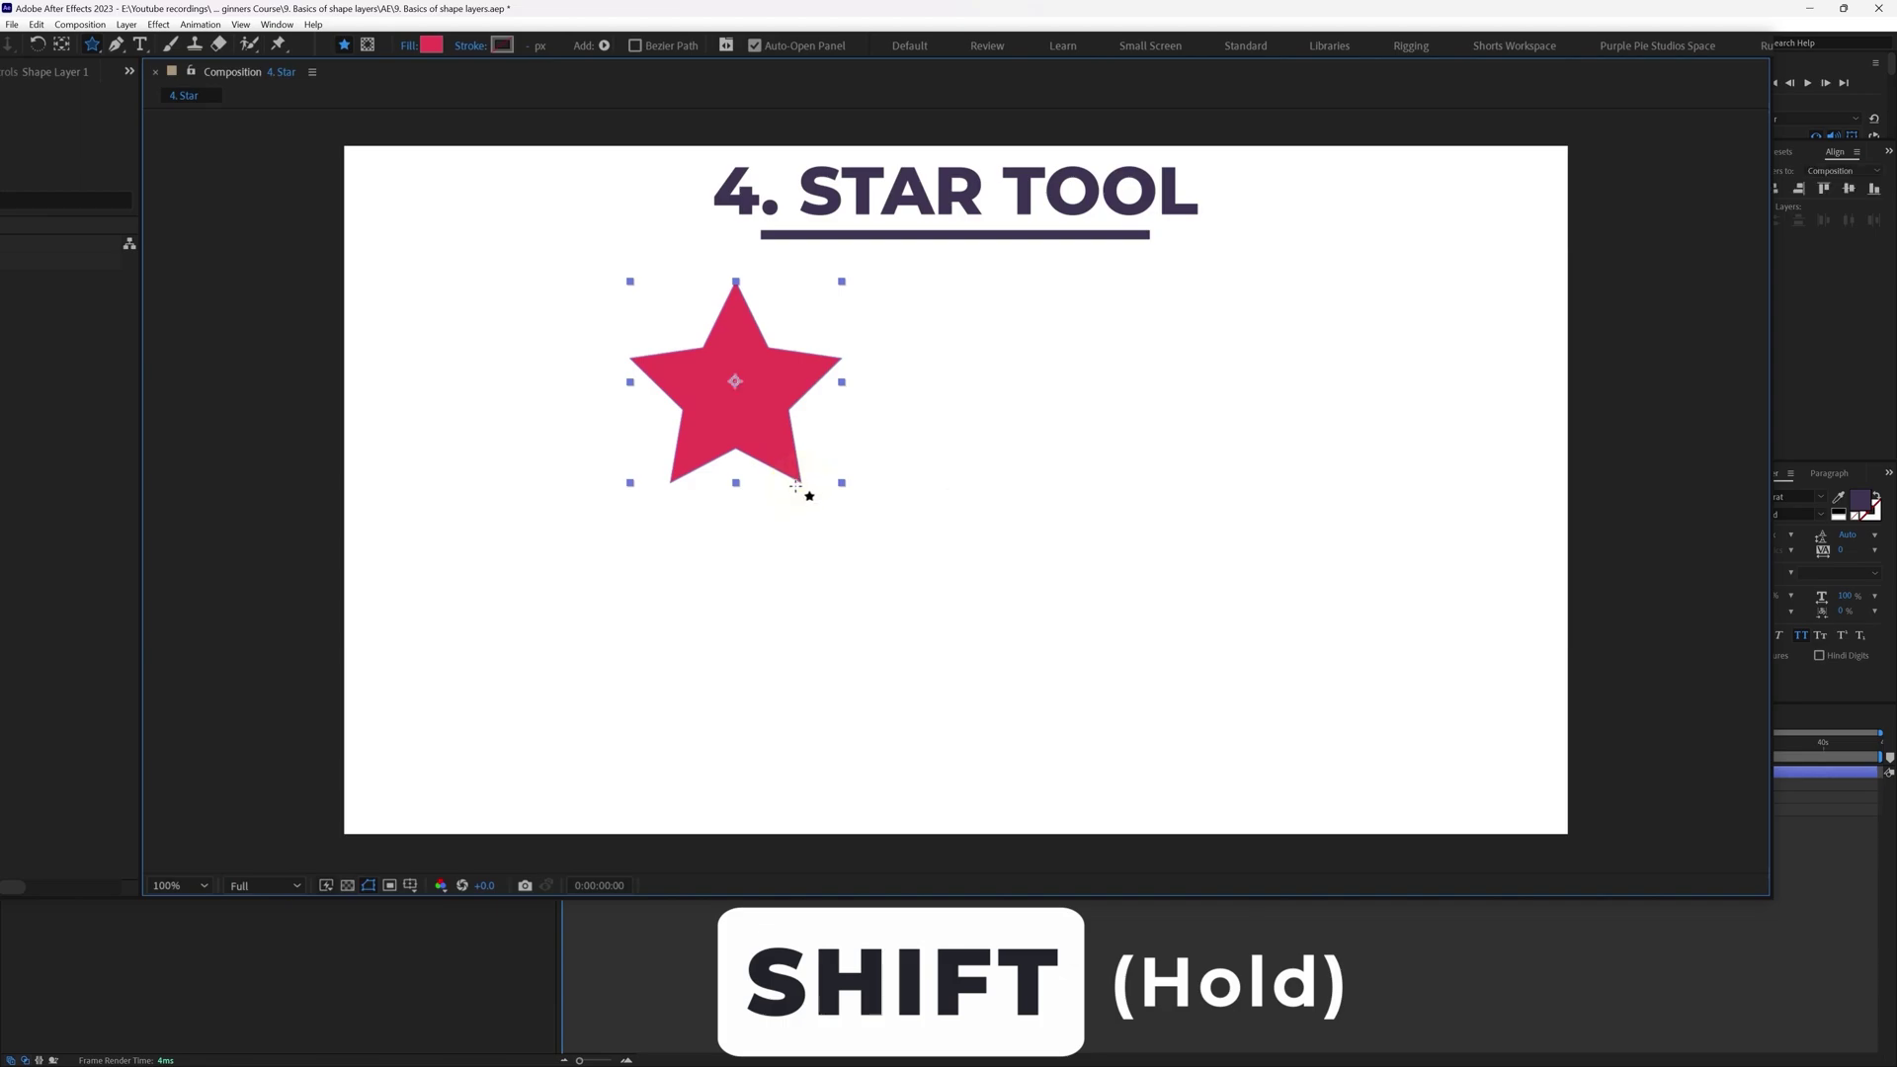
left_click_drag(1177, 450, 1232, 521)
left_click_drag(1242, 540, 1282, 511)
key("Up")
key("Up")
key("Up")
key("Down")
key("Down")
key("Down")
key("Down")
key("Down")
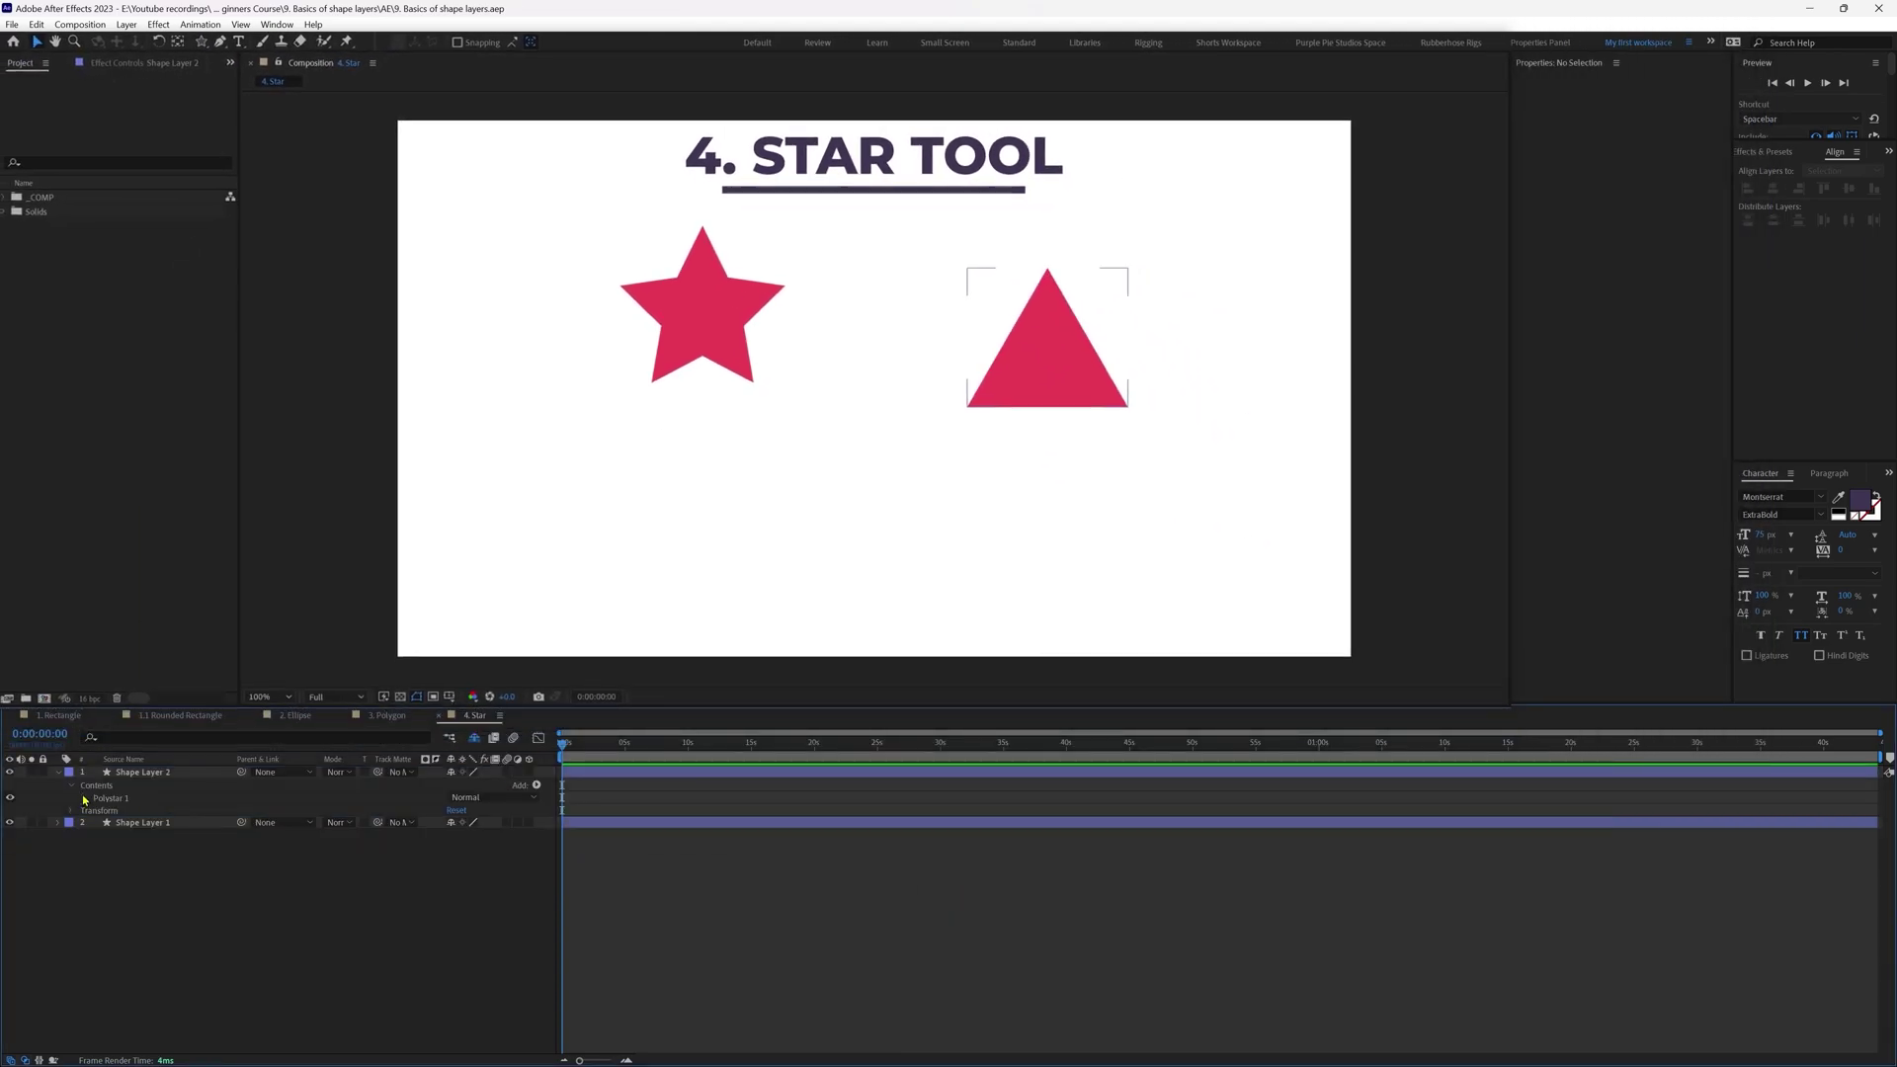
Step: Expand Polystar Path 1 of Shape Layer 2 and set its Points to 7
left_click(174, 710)
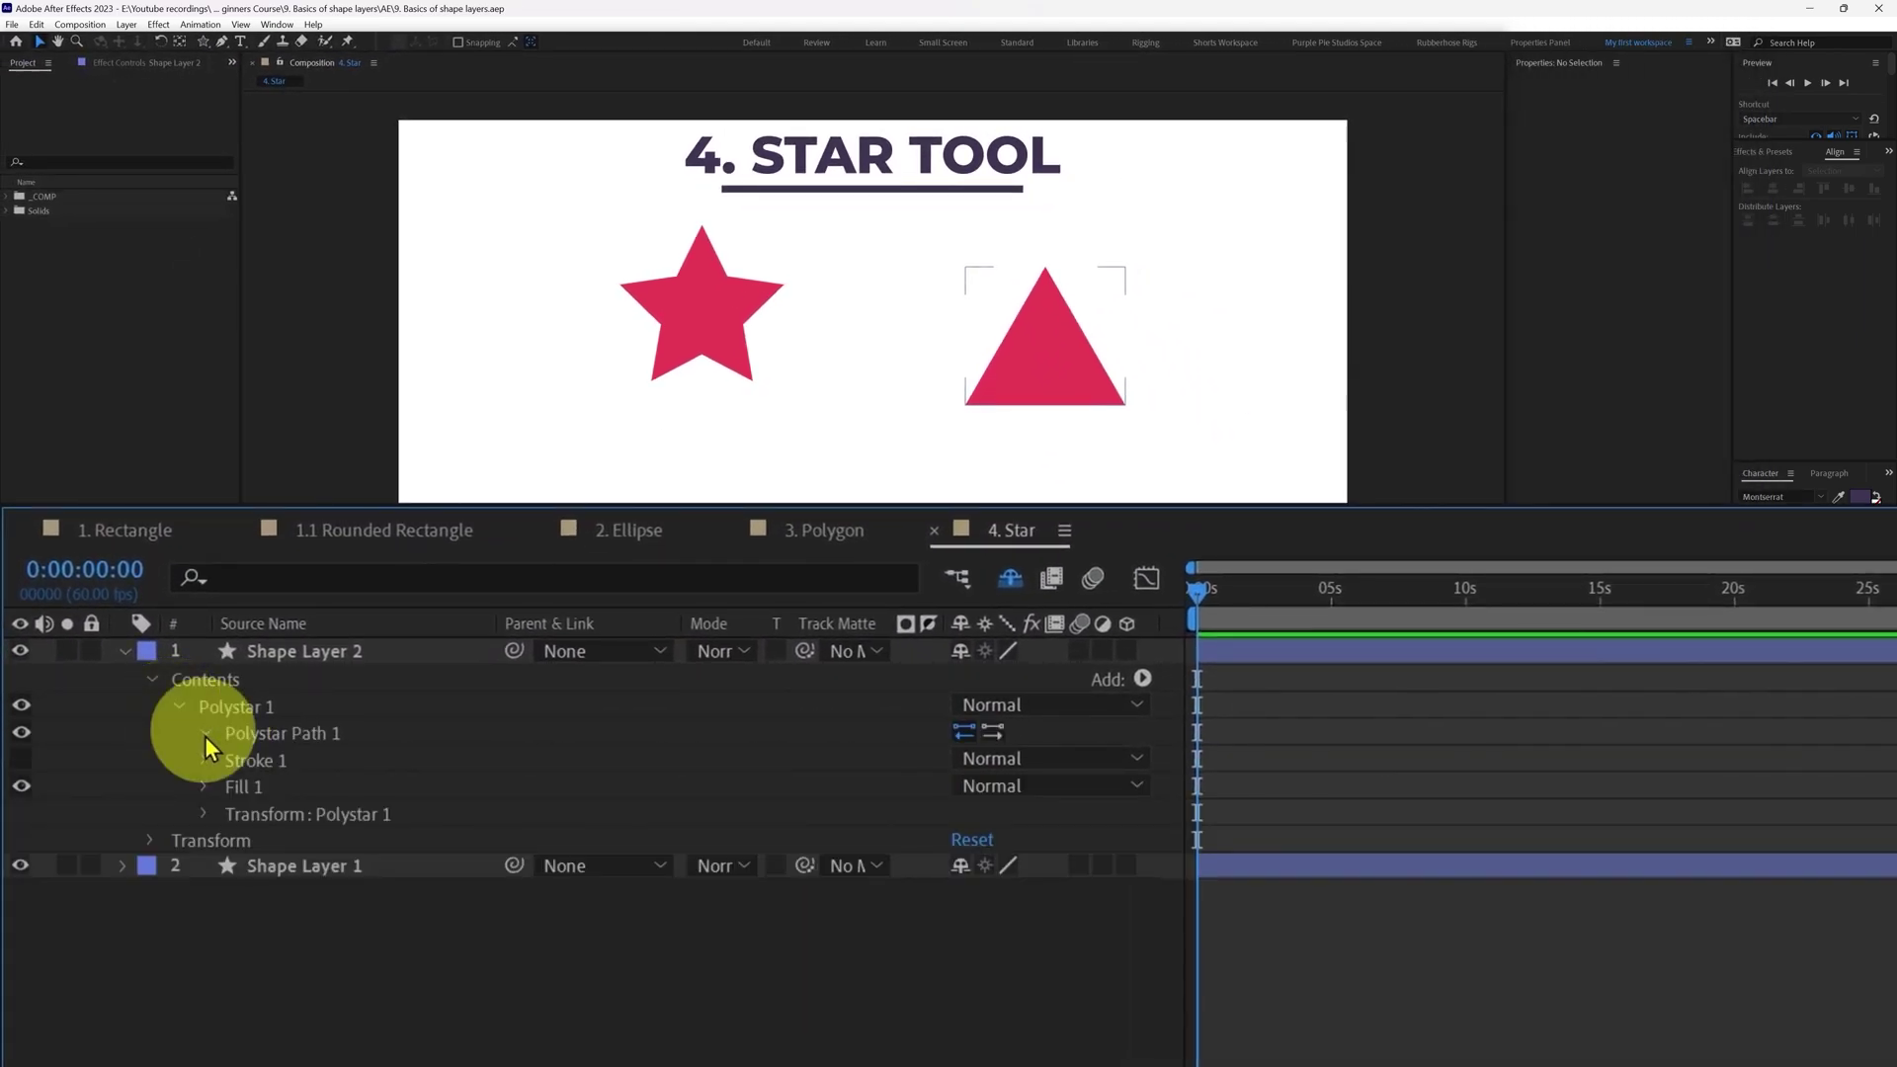
left_click(204, 734)
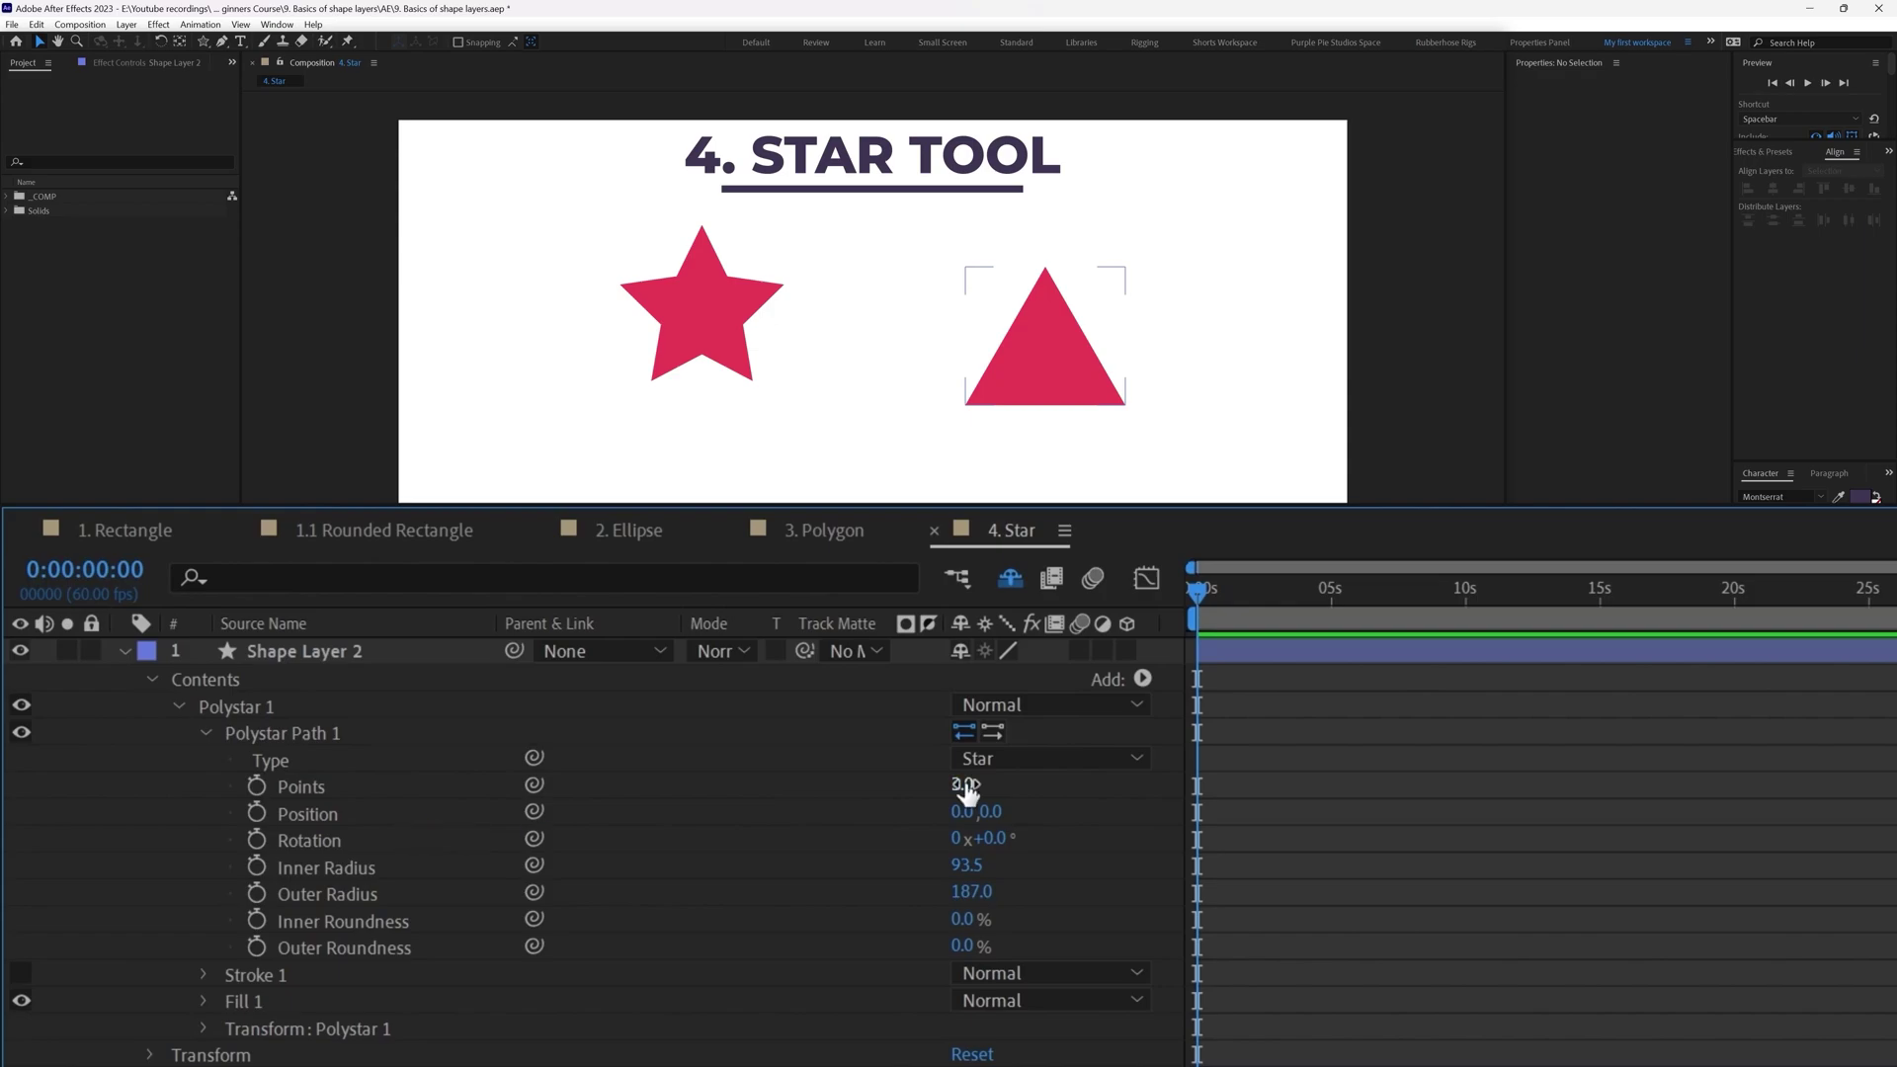
left_click_drag(967, 791, 988, 787)
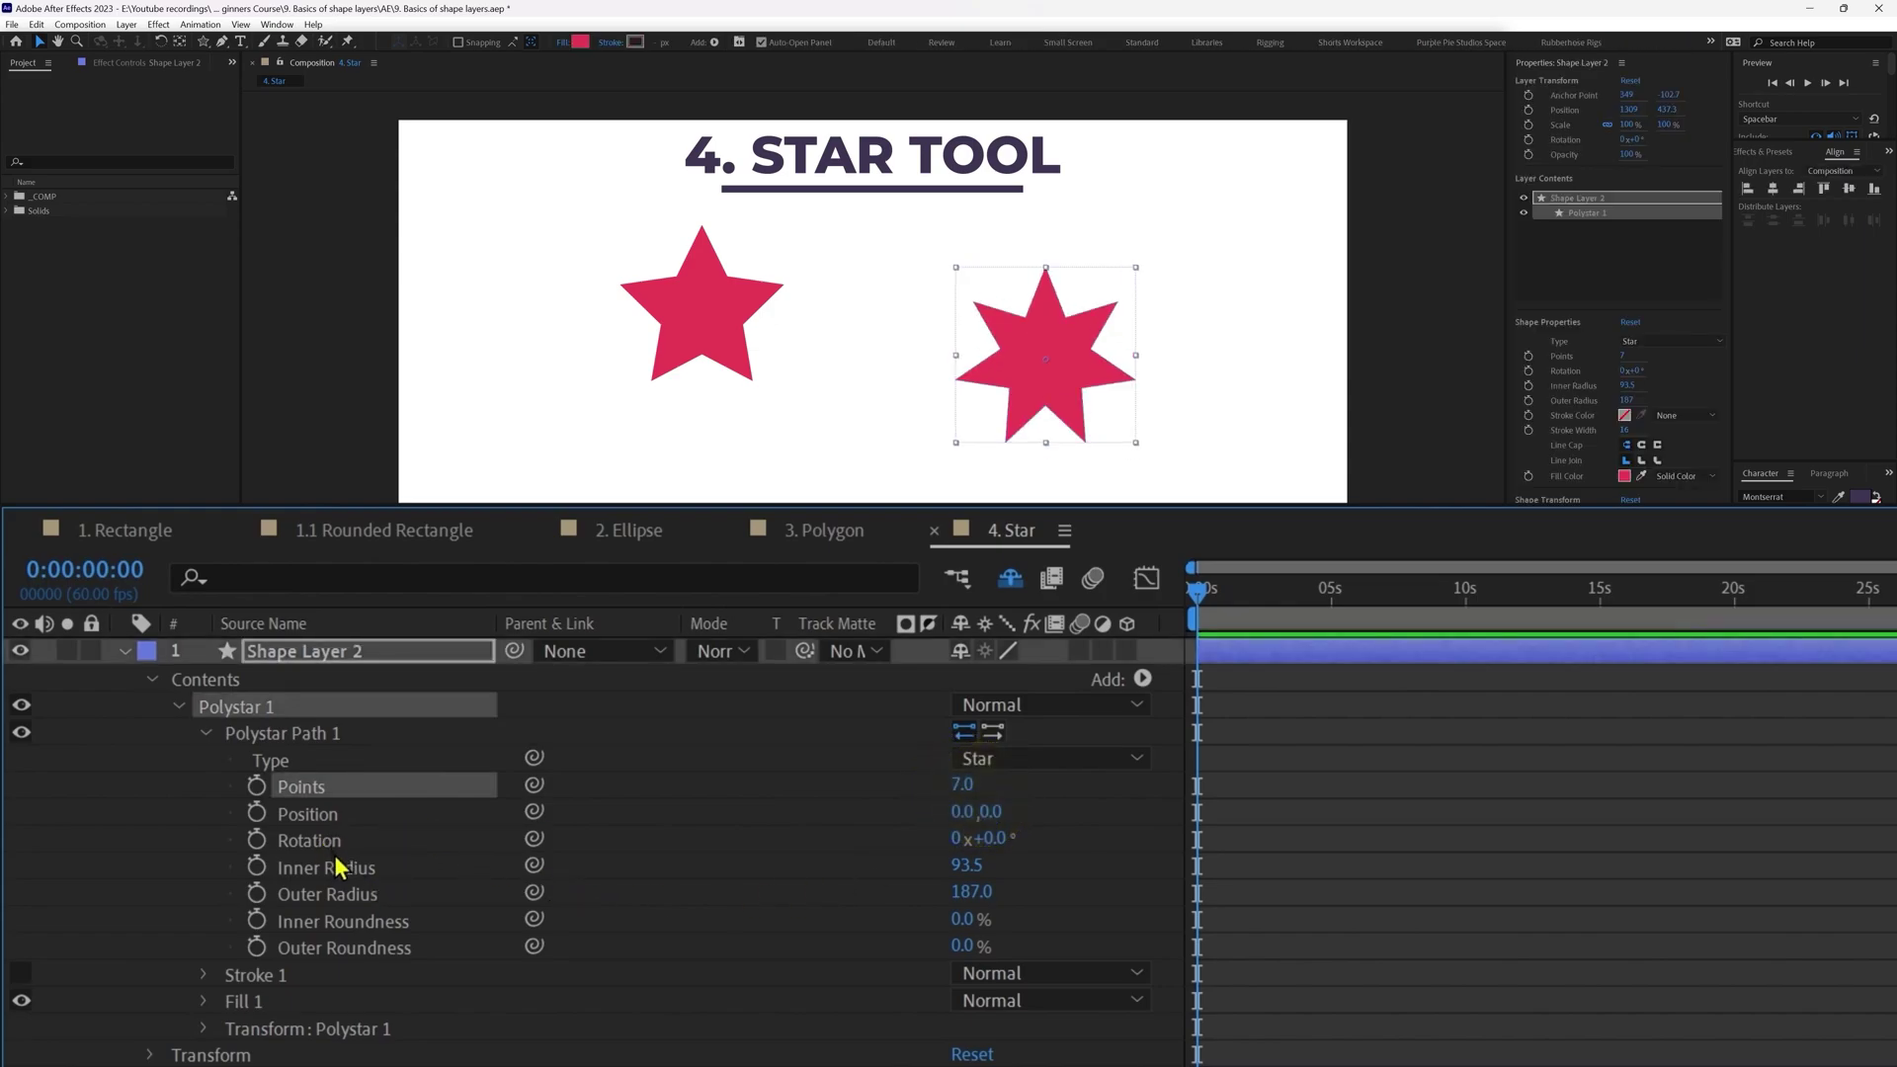
Step: Set the seven-pointed star's Inner Radius to 125.5, Outer Radius to 174, Inner Roundness to 466% and Outer Roundness to 140%, and deselect it
left_click(366, 869)
left_click_drag(966, 865, 1033, 929)
left_click_drag(973, 920, 1703, 923)
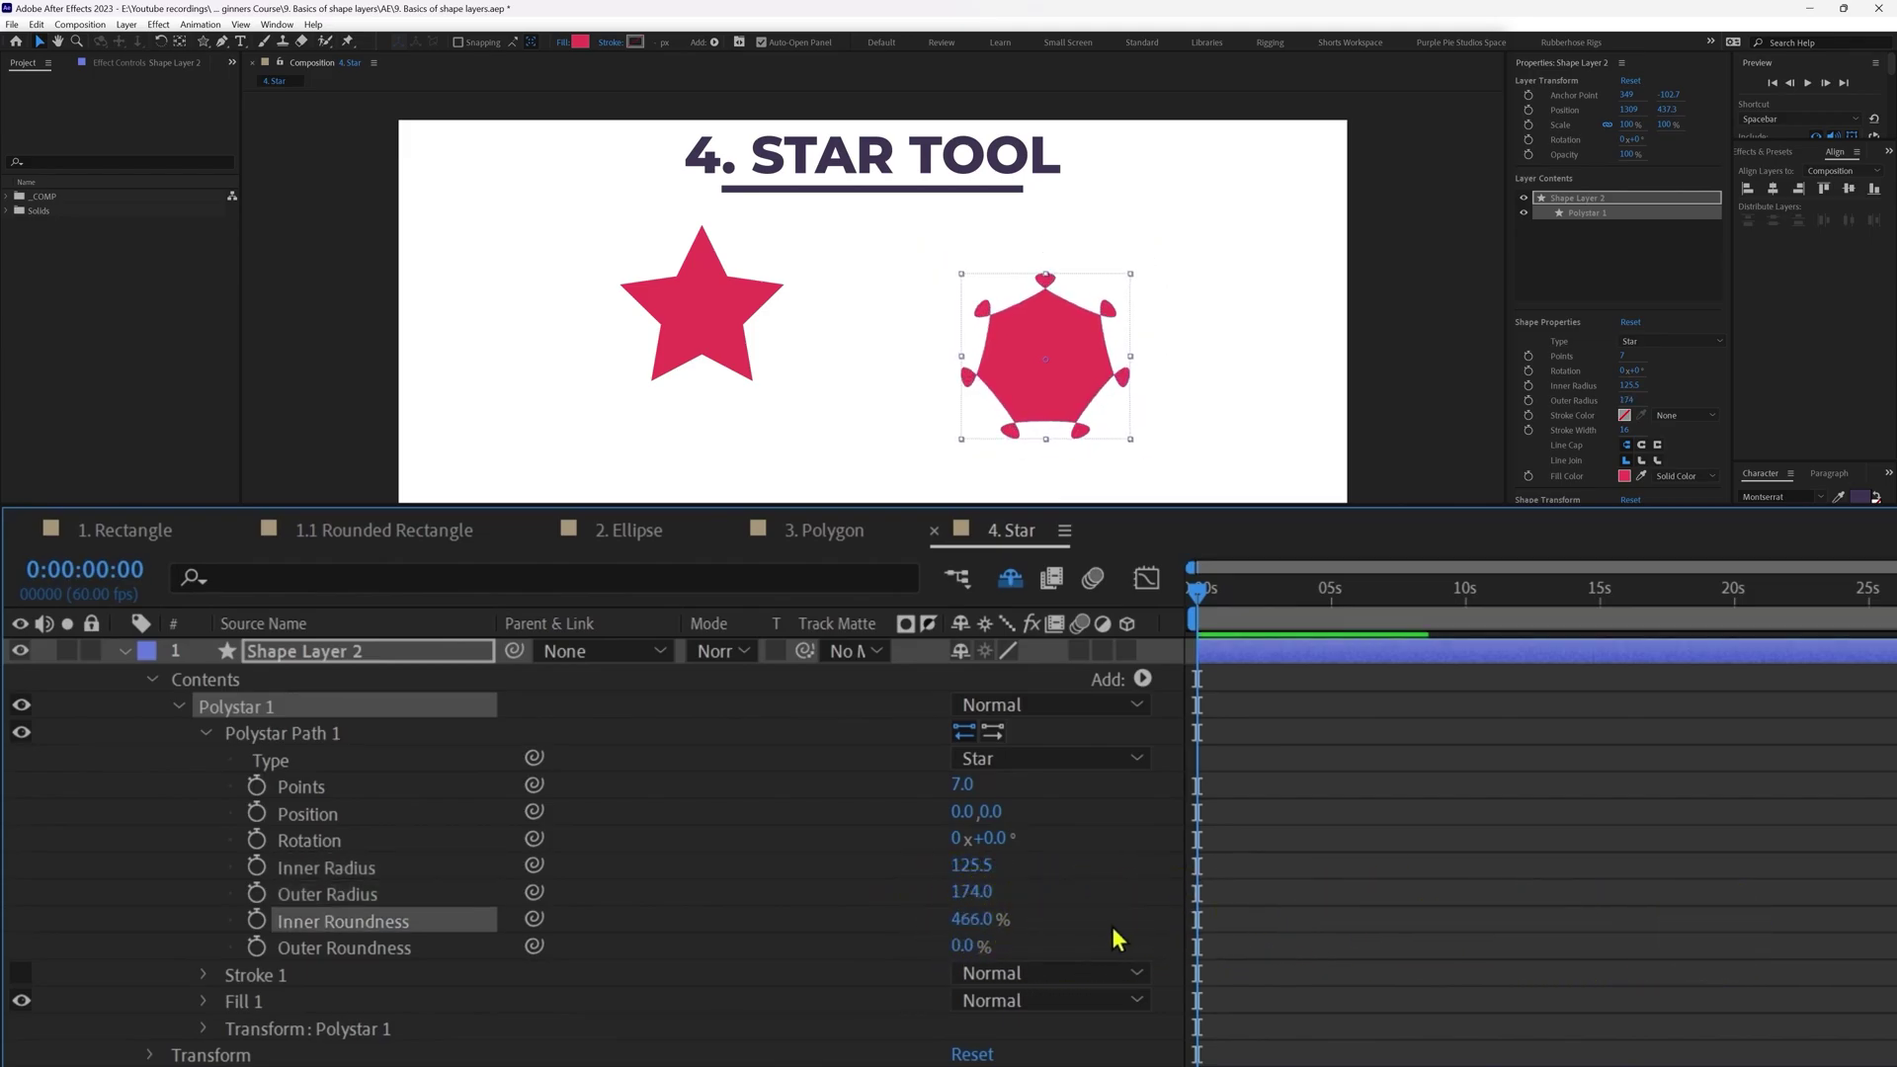
left_click_drag(964, 947, 1203, 965)
left_click(1579, 929)
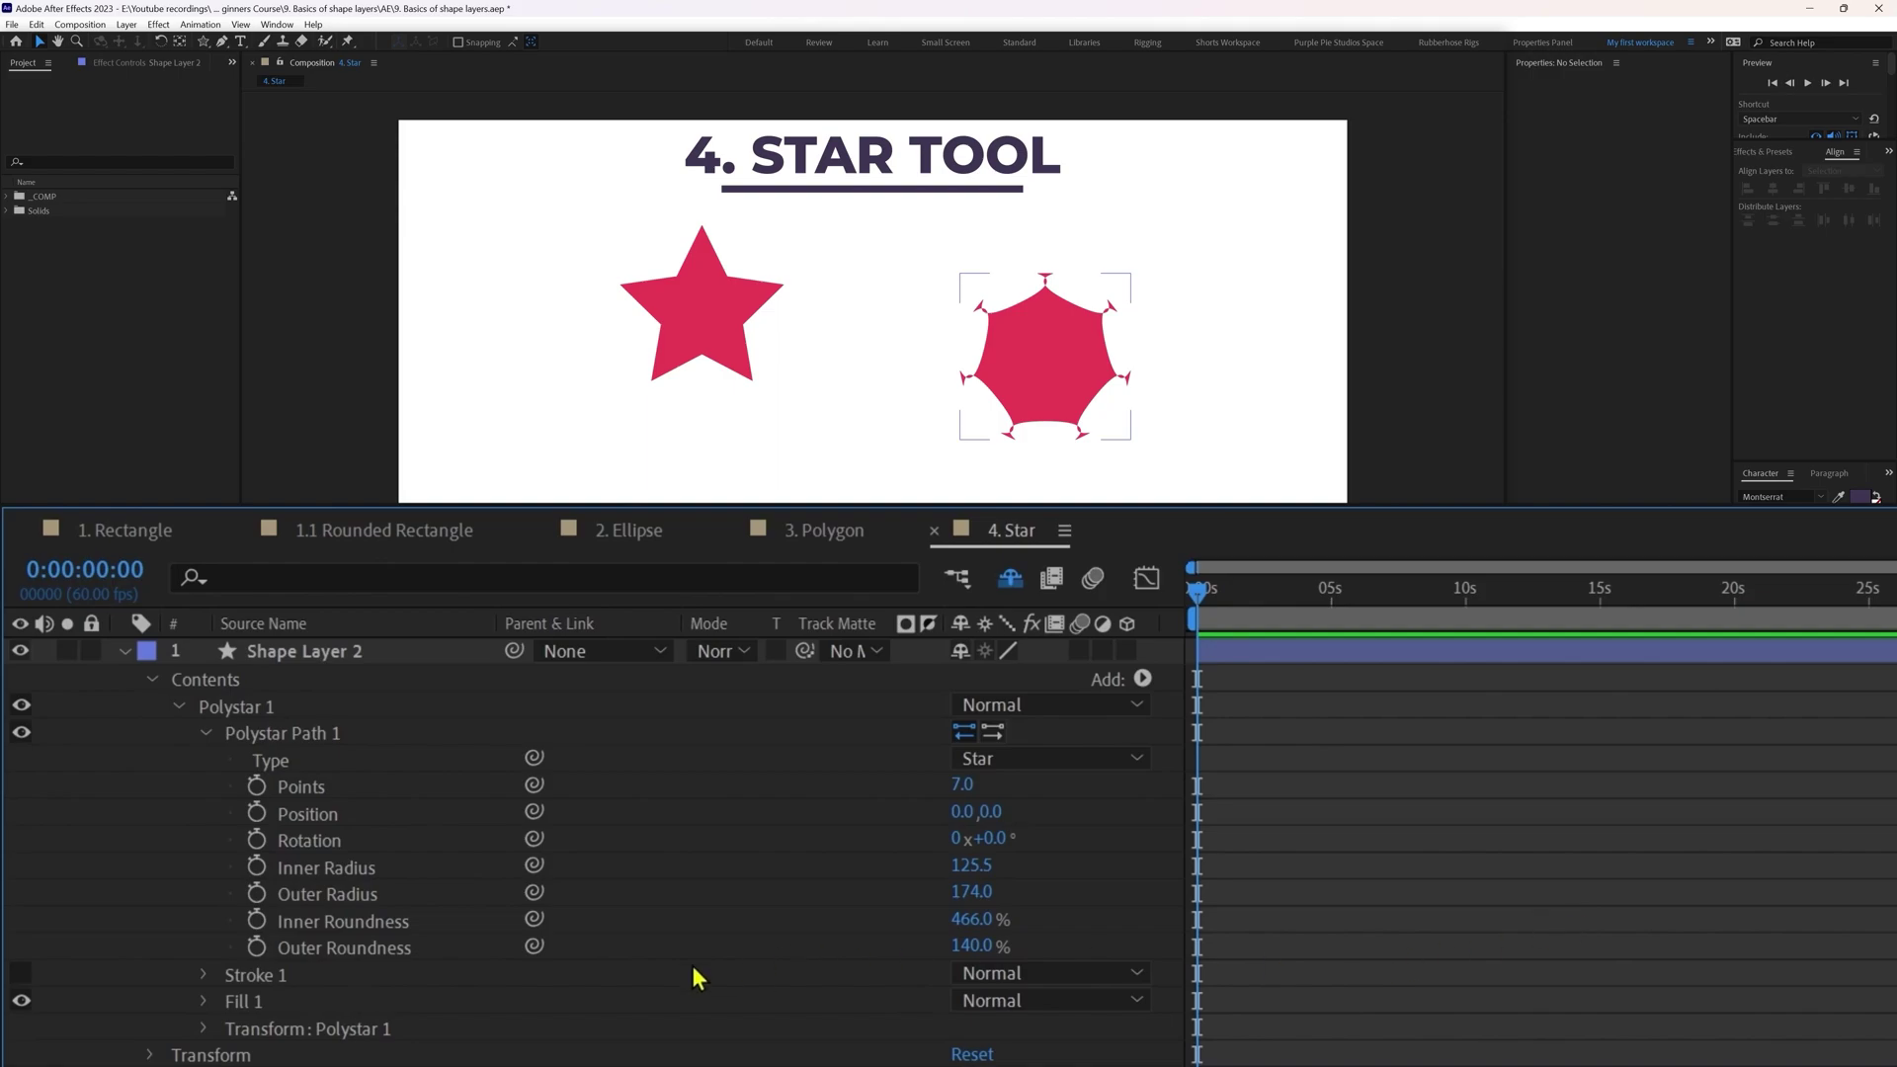
Step: Animate the star's Rotation, both radii and both roundness values with keyframes at 0 s and about 5.5 s, and preview the animation
left_click_drag(257, 947, 257, 840)
left_click(1464, 621)
left_click_drag(1462, 620, 1248, 620)
key("equal")
left_click_drag(974, 838, 1397, 902)
key("shift+F3")
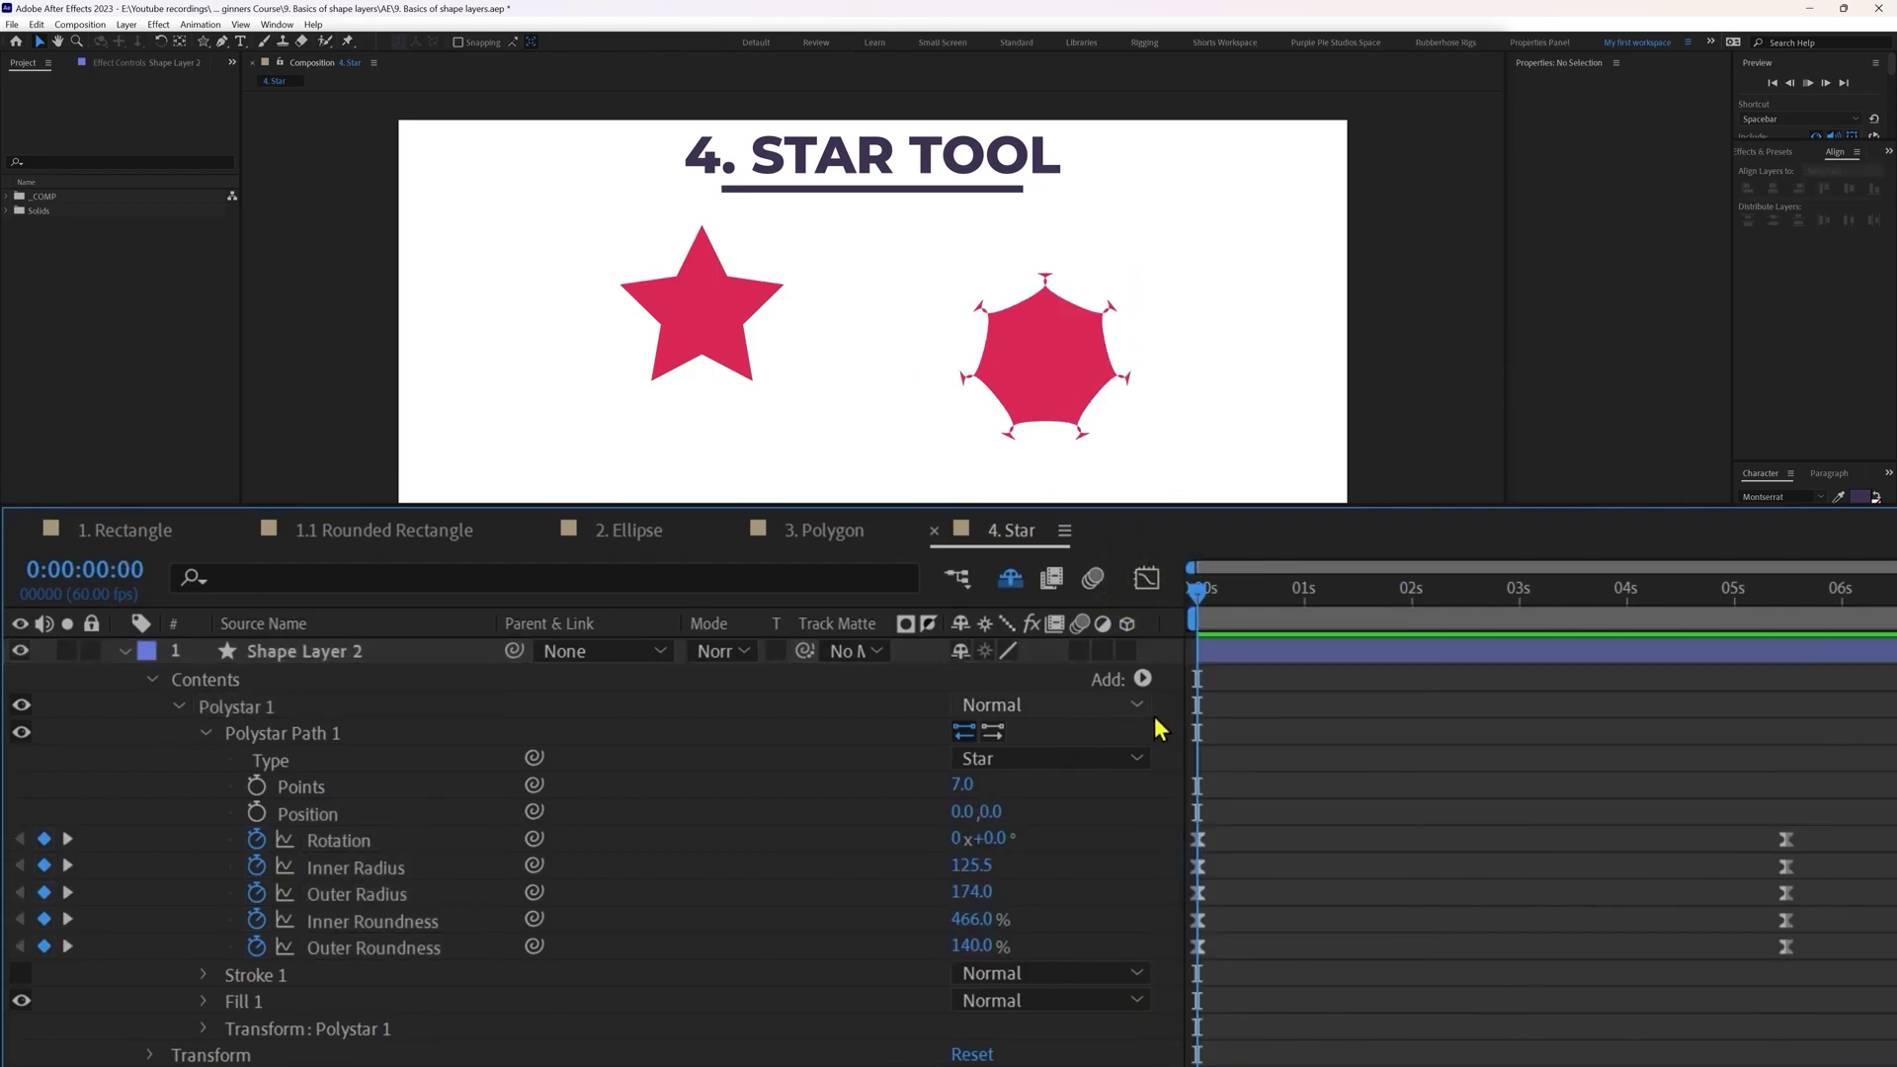
key("space")
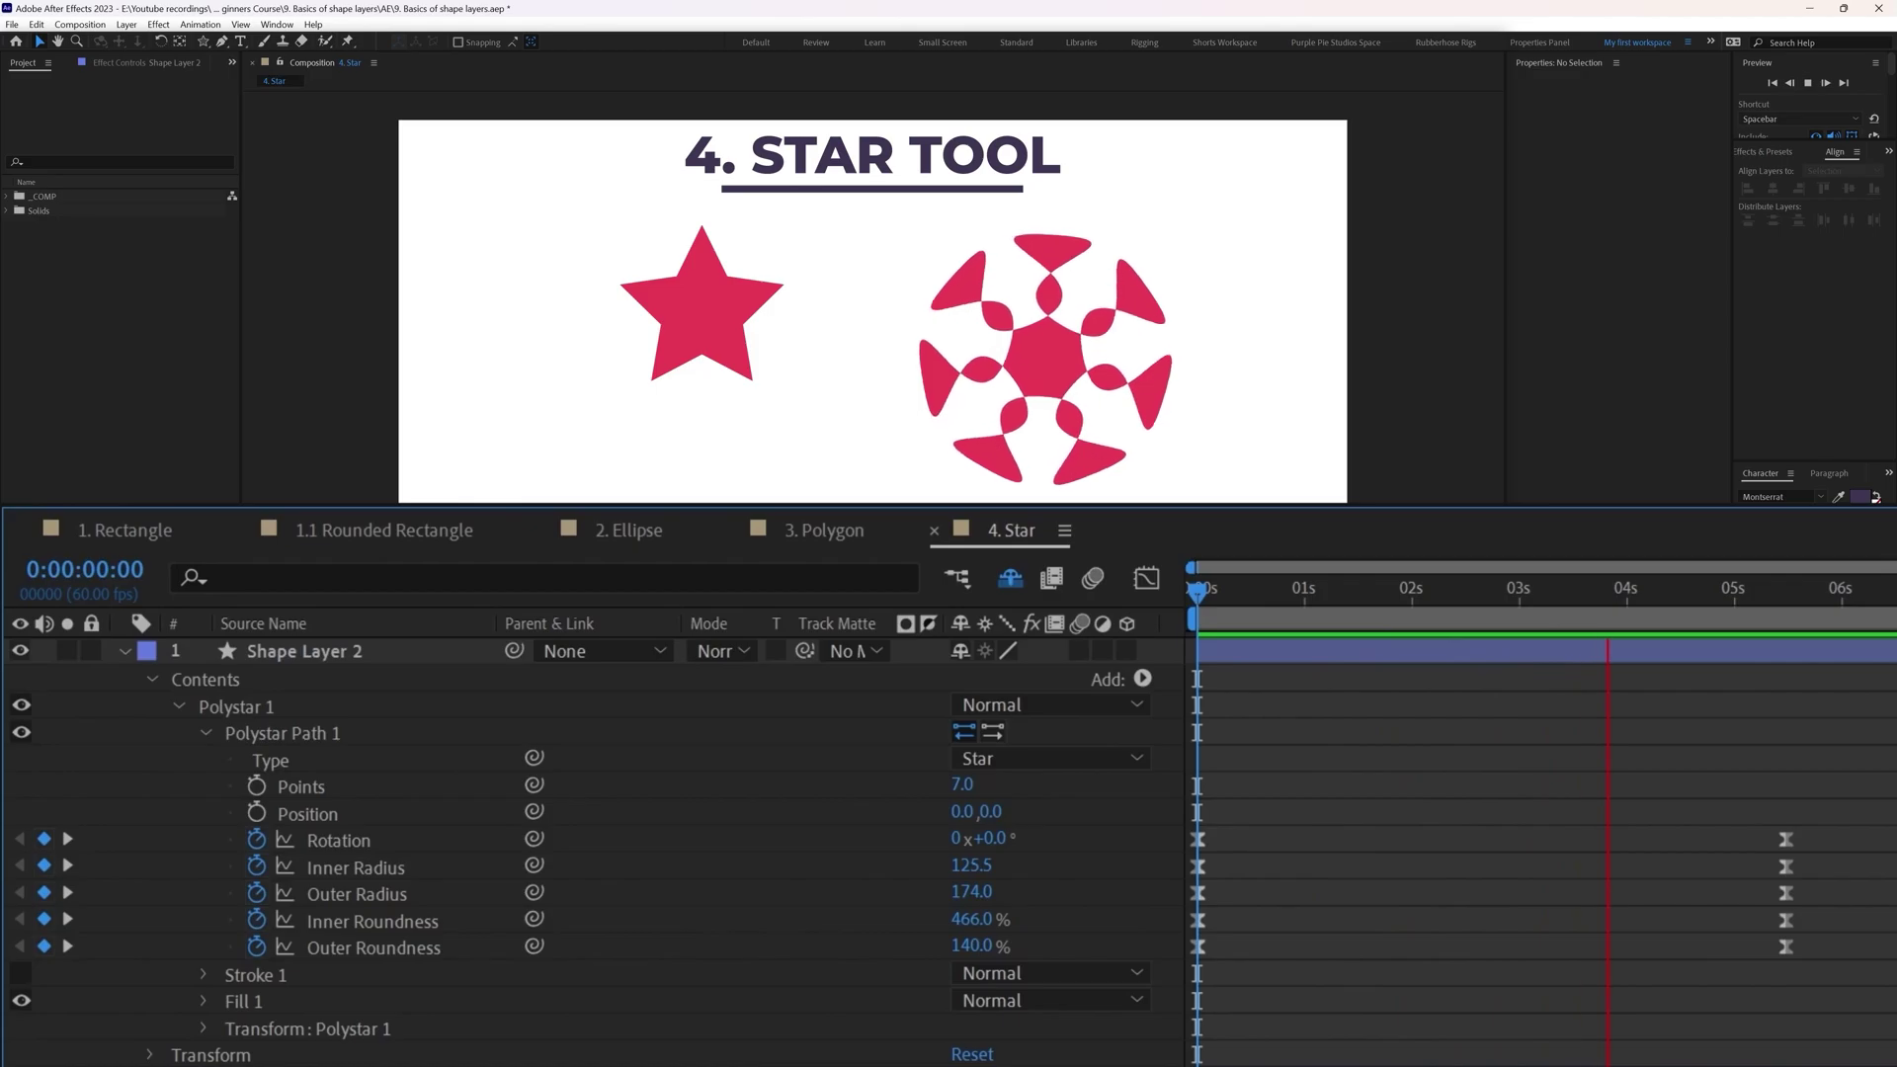
key("space")
Step: Draw a three-pointed star below the first star, deselect it, and draw another star to its right with the Star Tool
key("q")
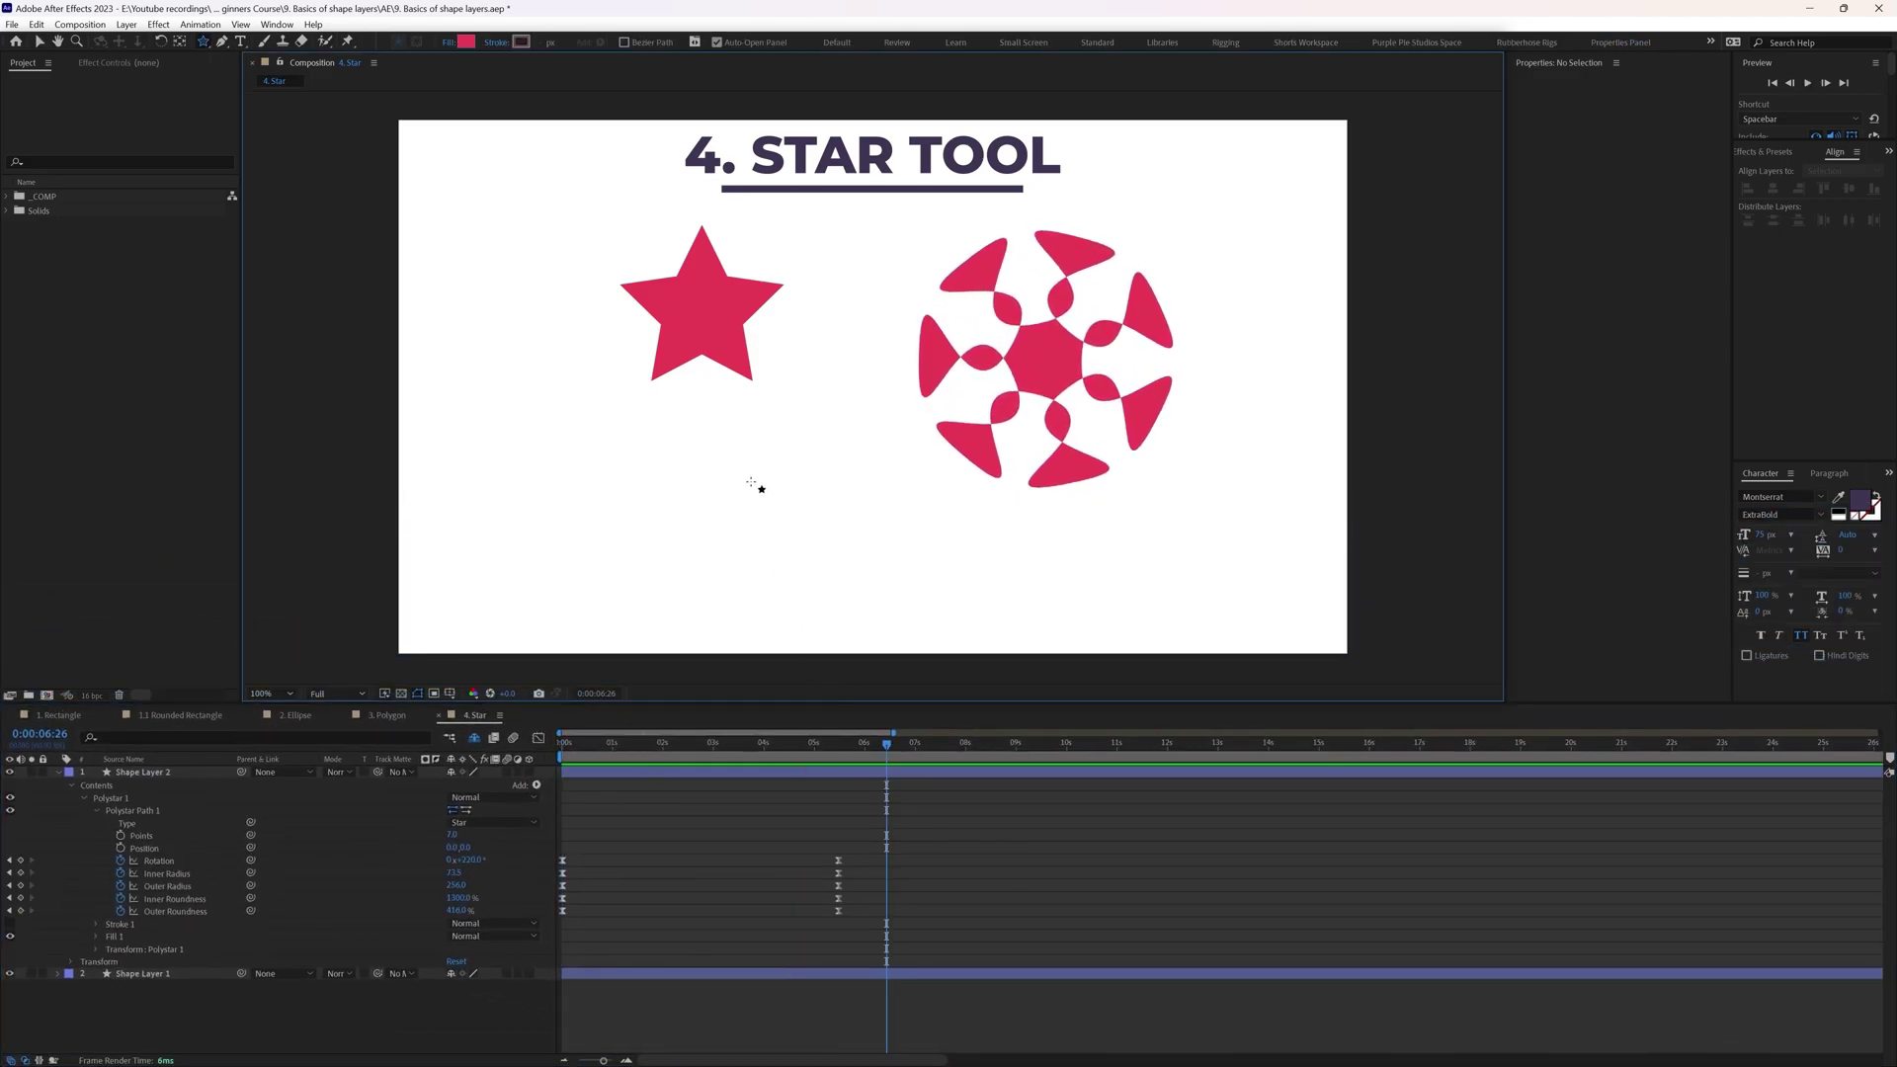
left_click_drag(746, 467, 762, 531)
key("Down")
key("Down")
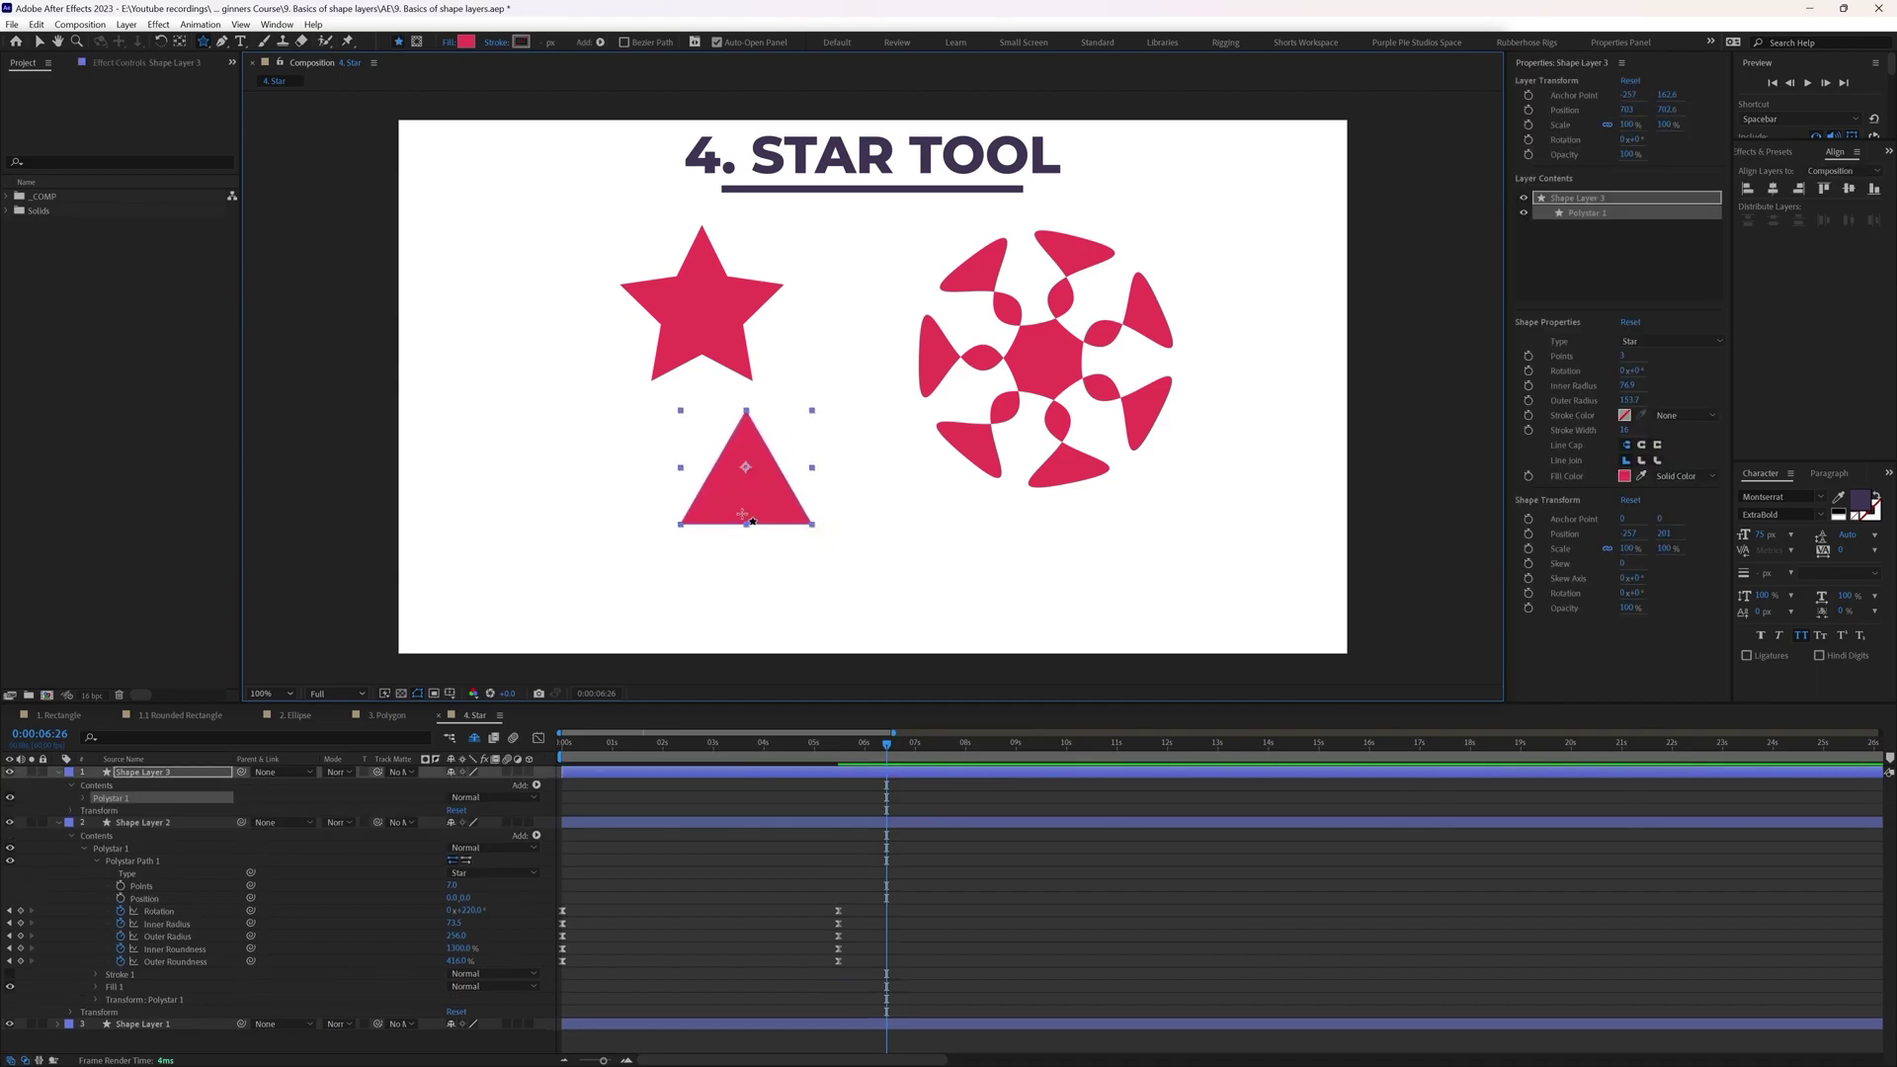
left_click(913, 794)
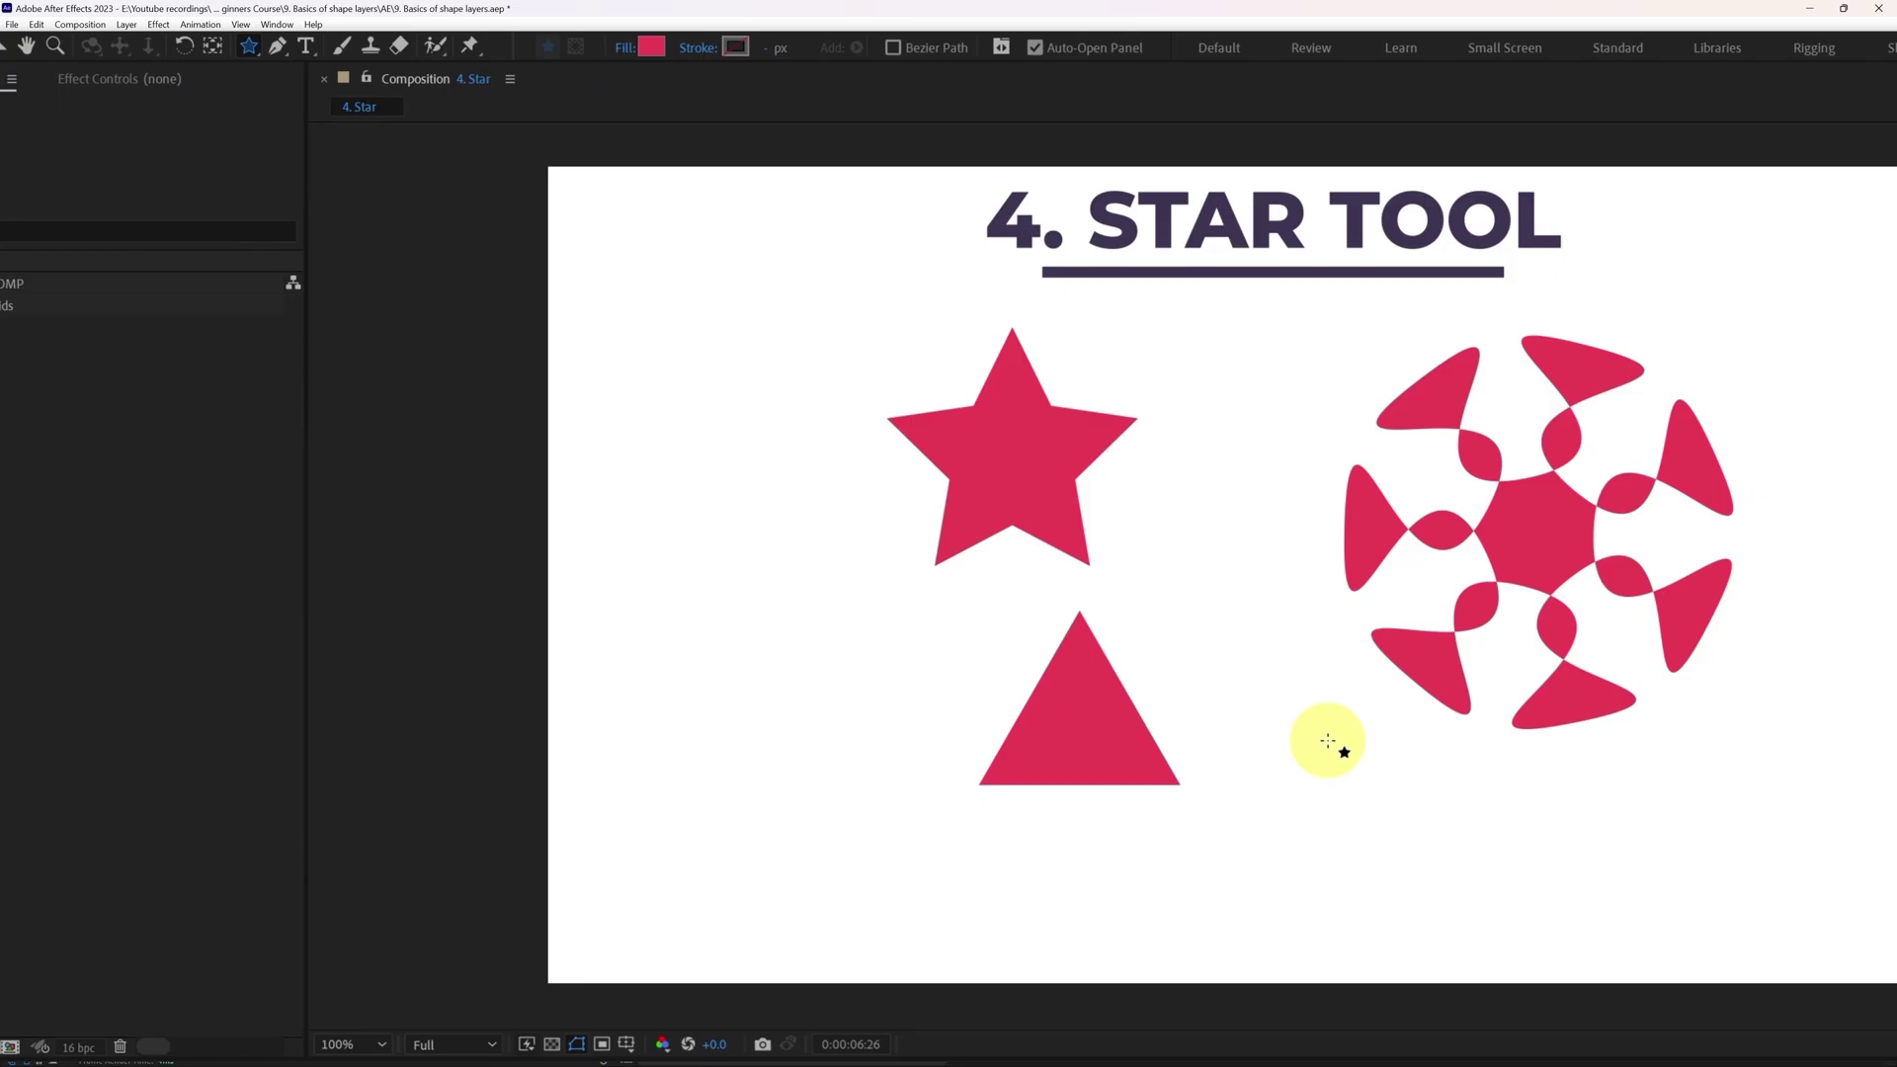
left_click_drag(1327, 741, 1339, 794)
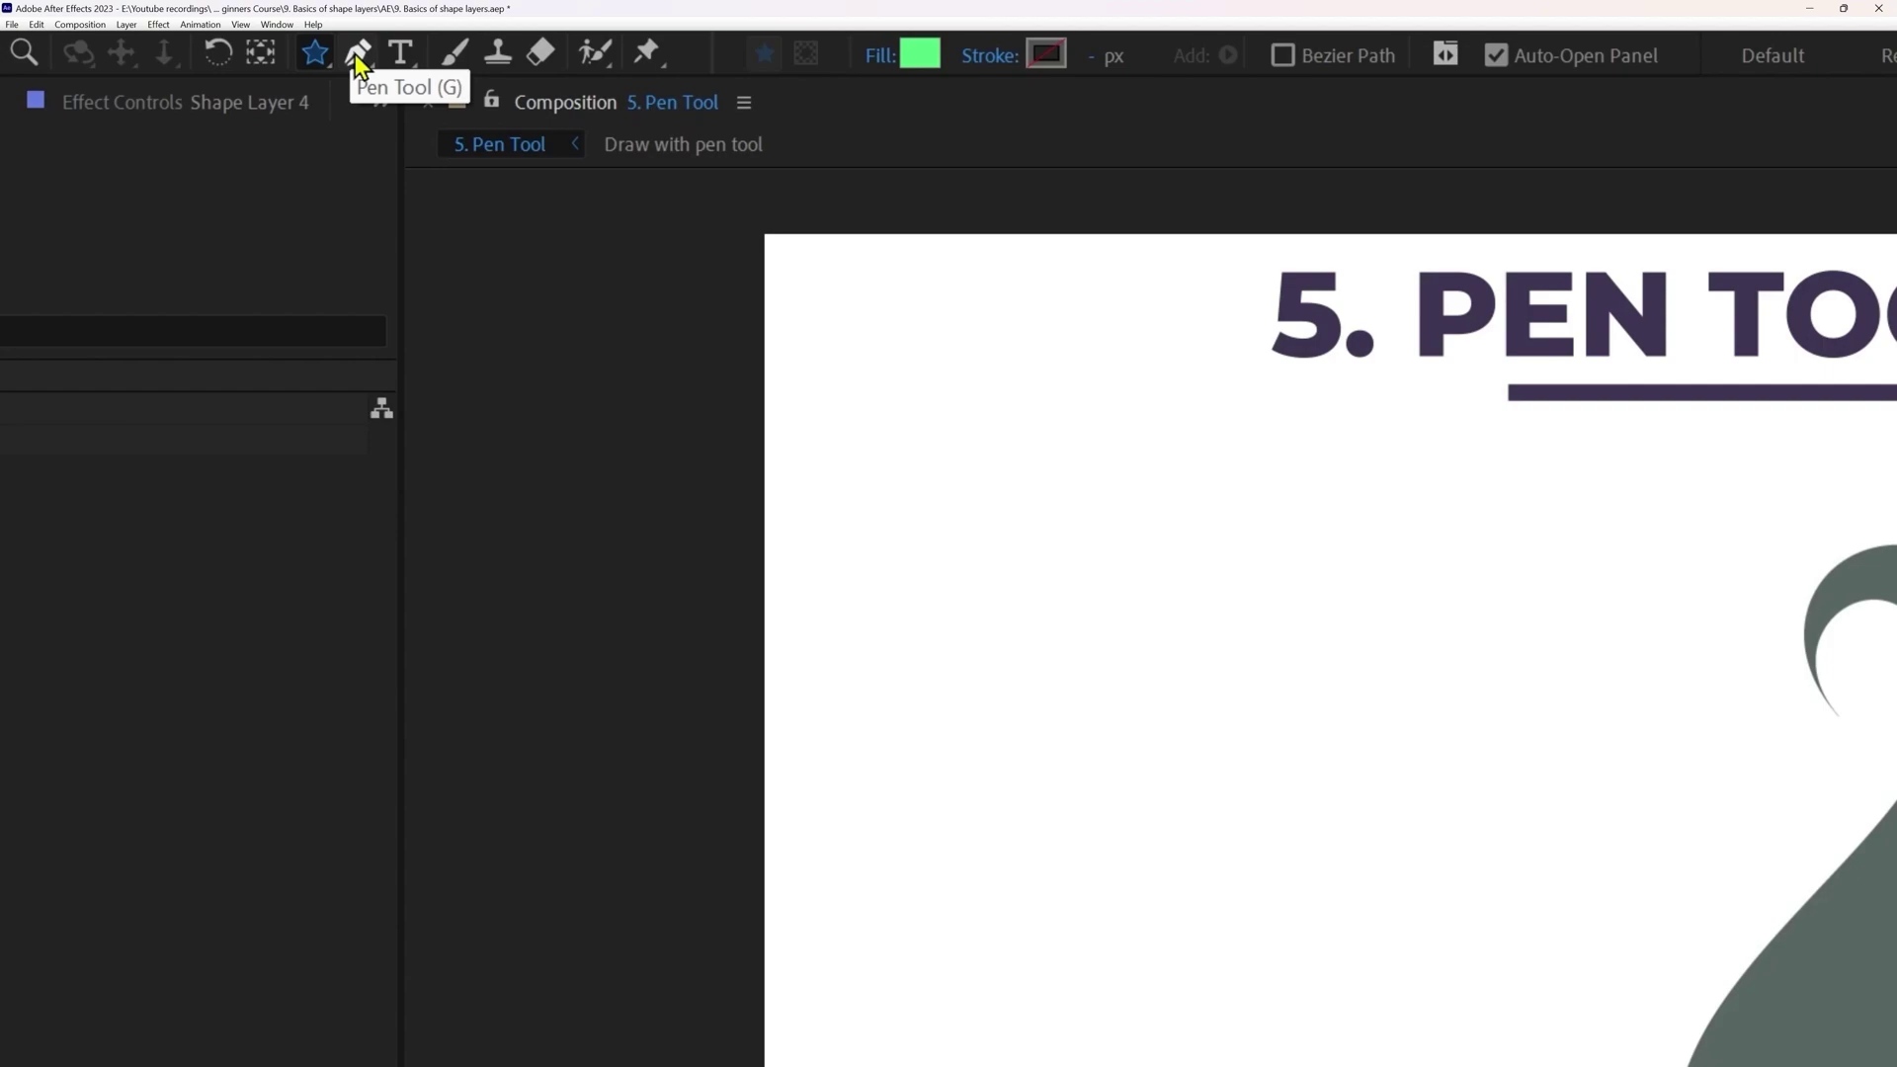
Step: Trace the inner edge of the gray tail from its base up around the inside of the curl with the Pen Tool
left_click(358, 57)
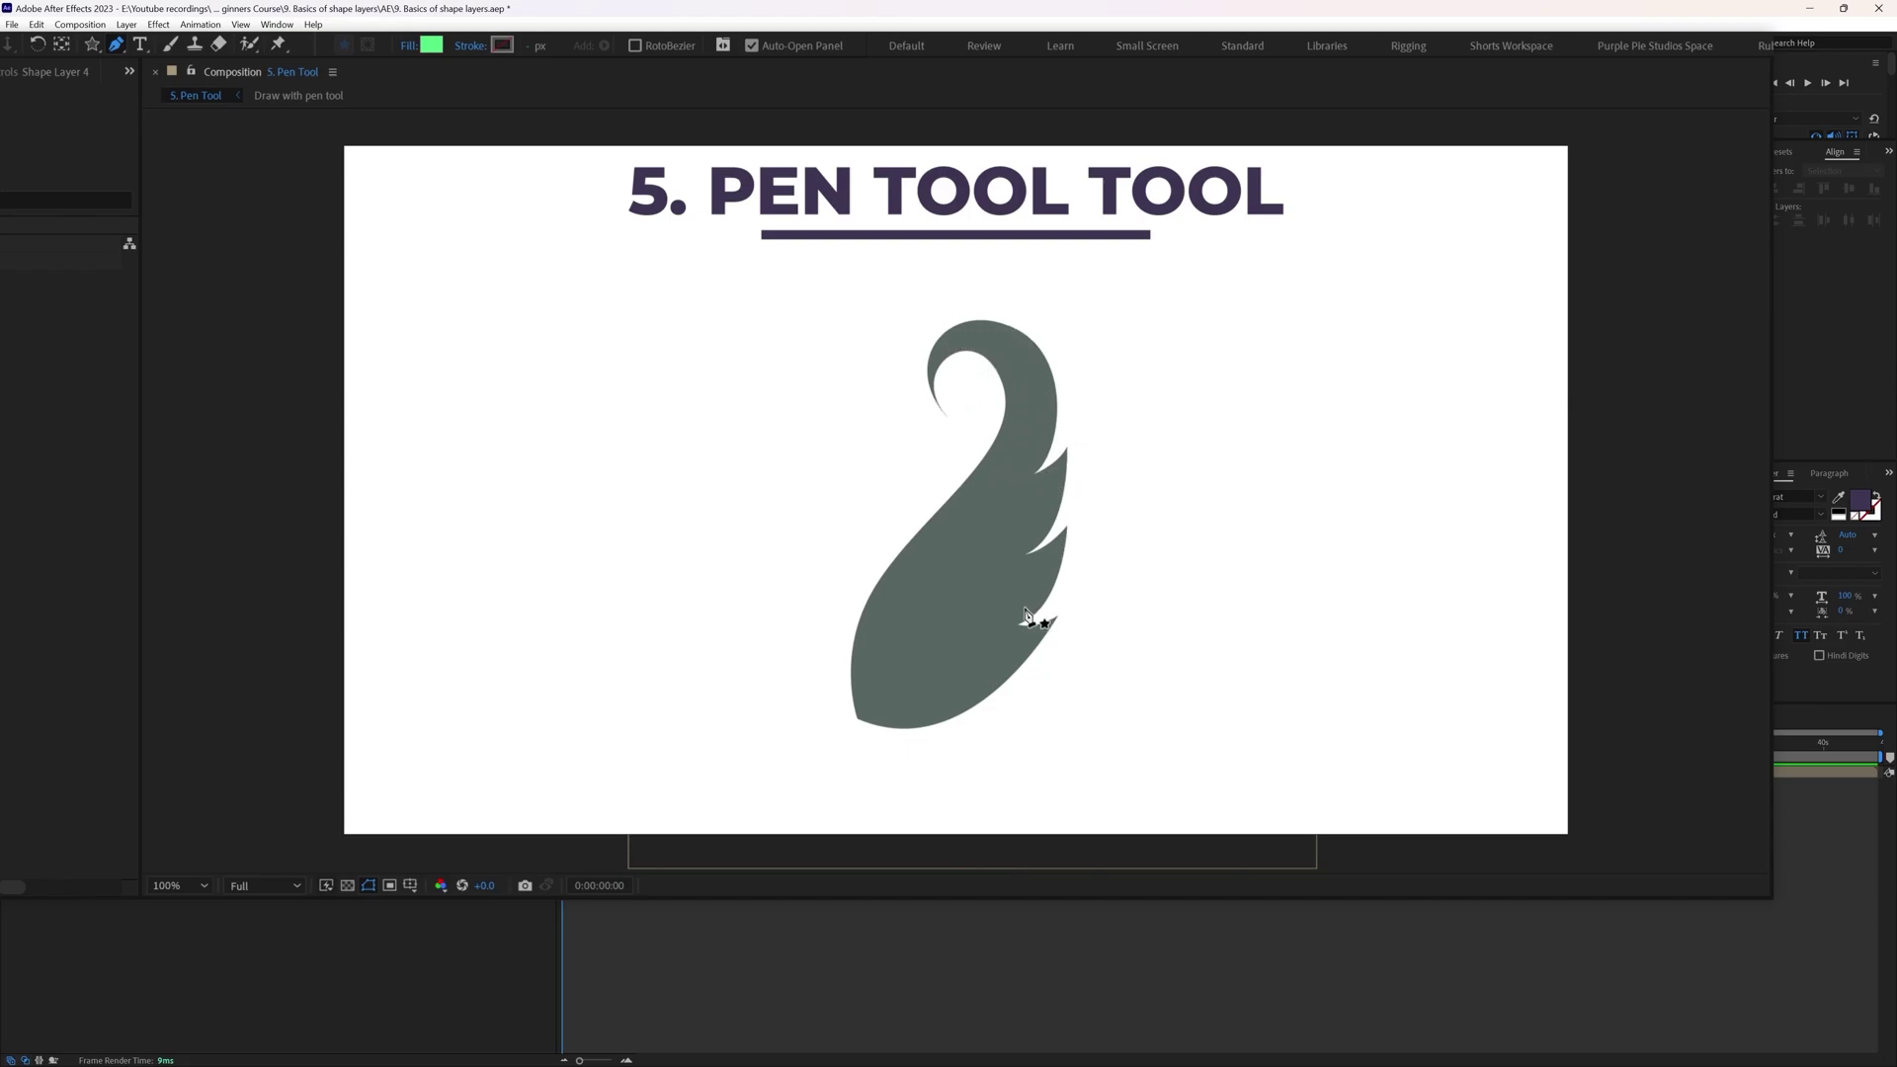
left_click(858, 721)
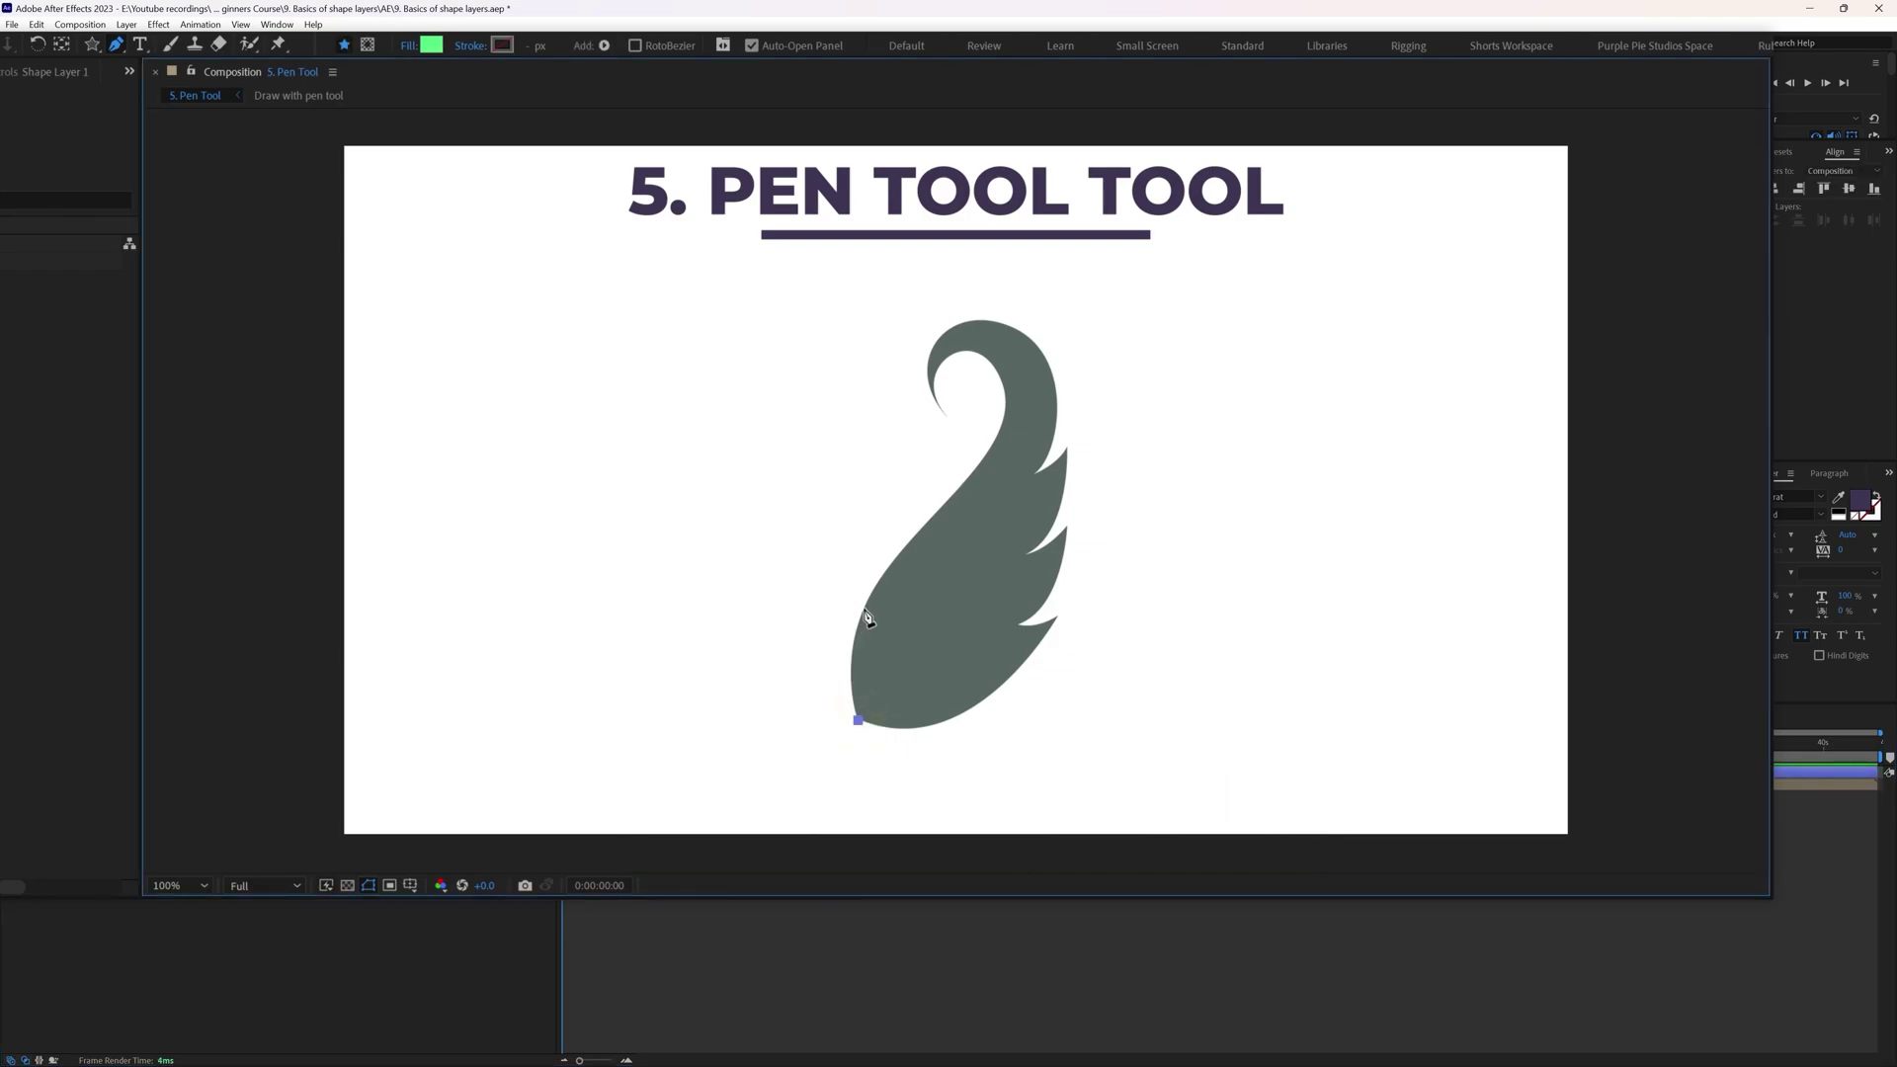
left_click_drag(865, 610, 893, 550)
left_click_drag(936, 516, 957, 491)
left_click_drag(1003, 380, 961, 450)
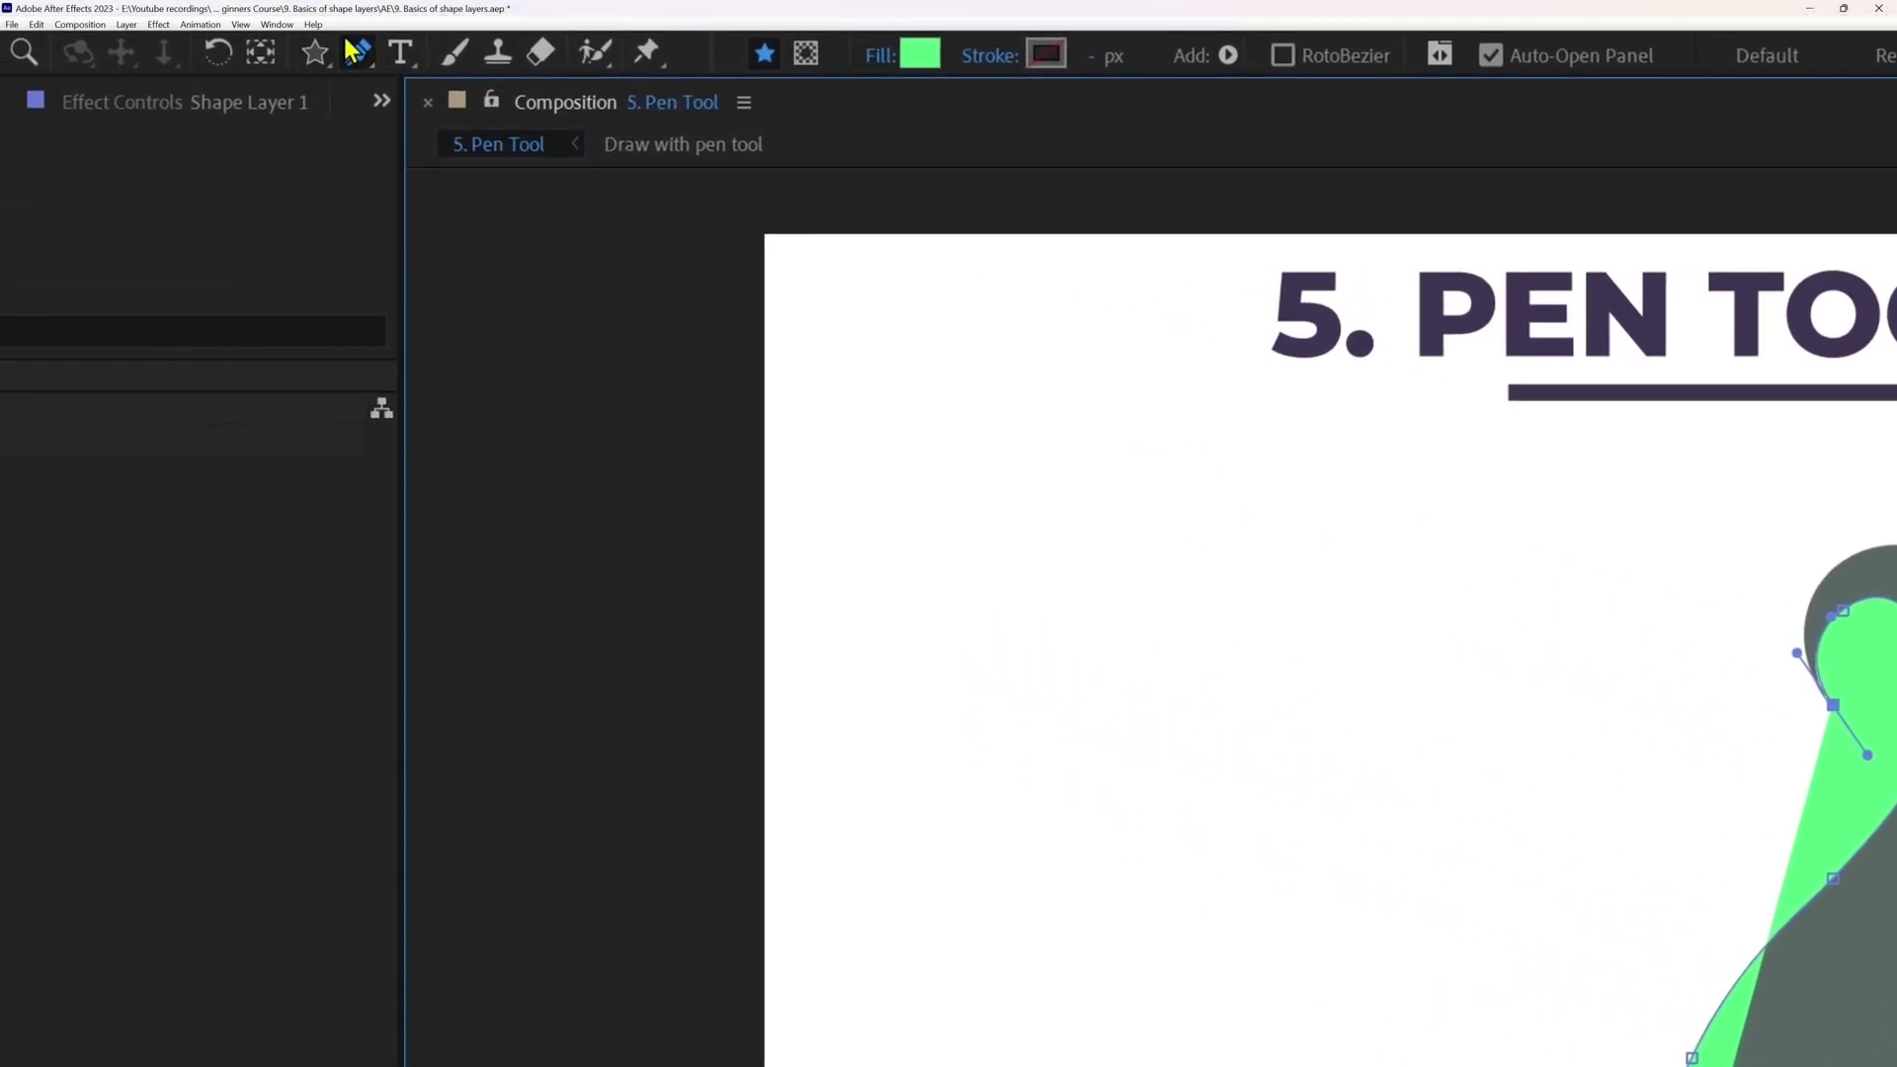
left_click(357, 52)
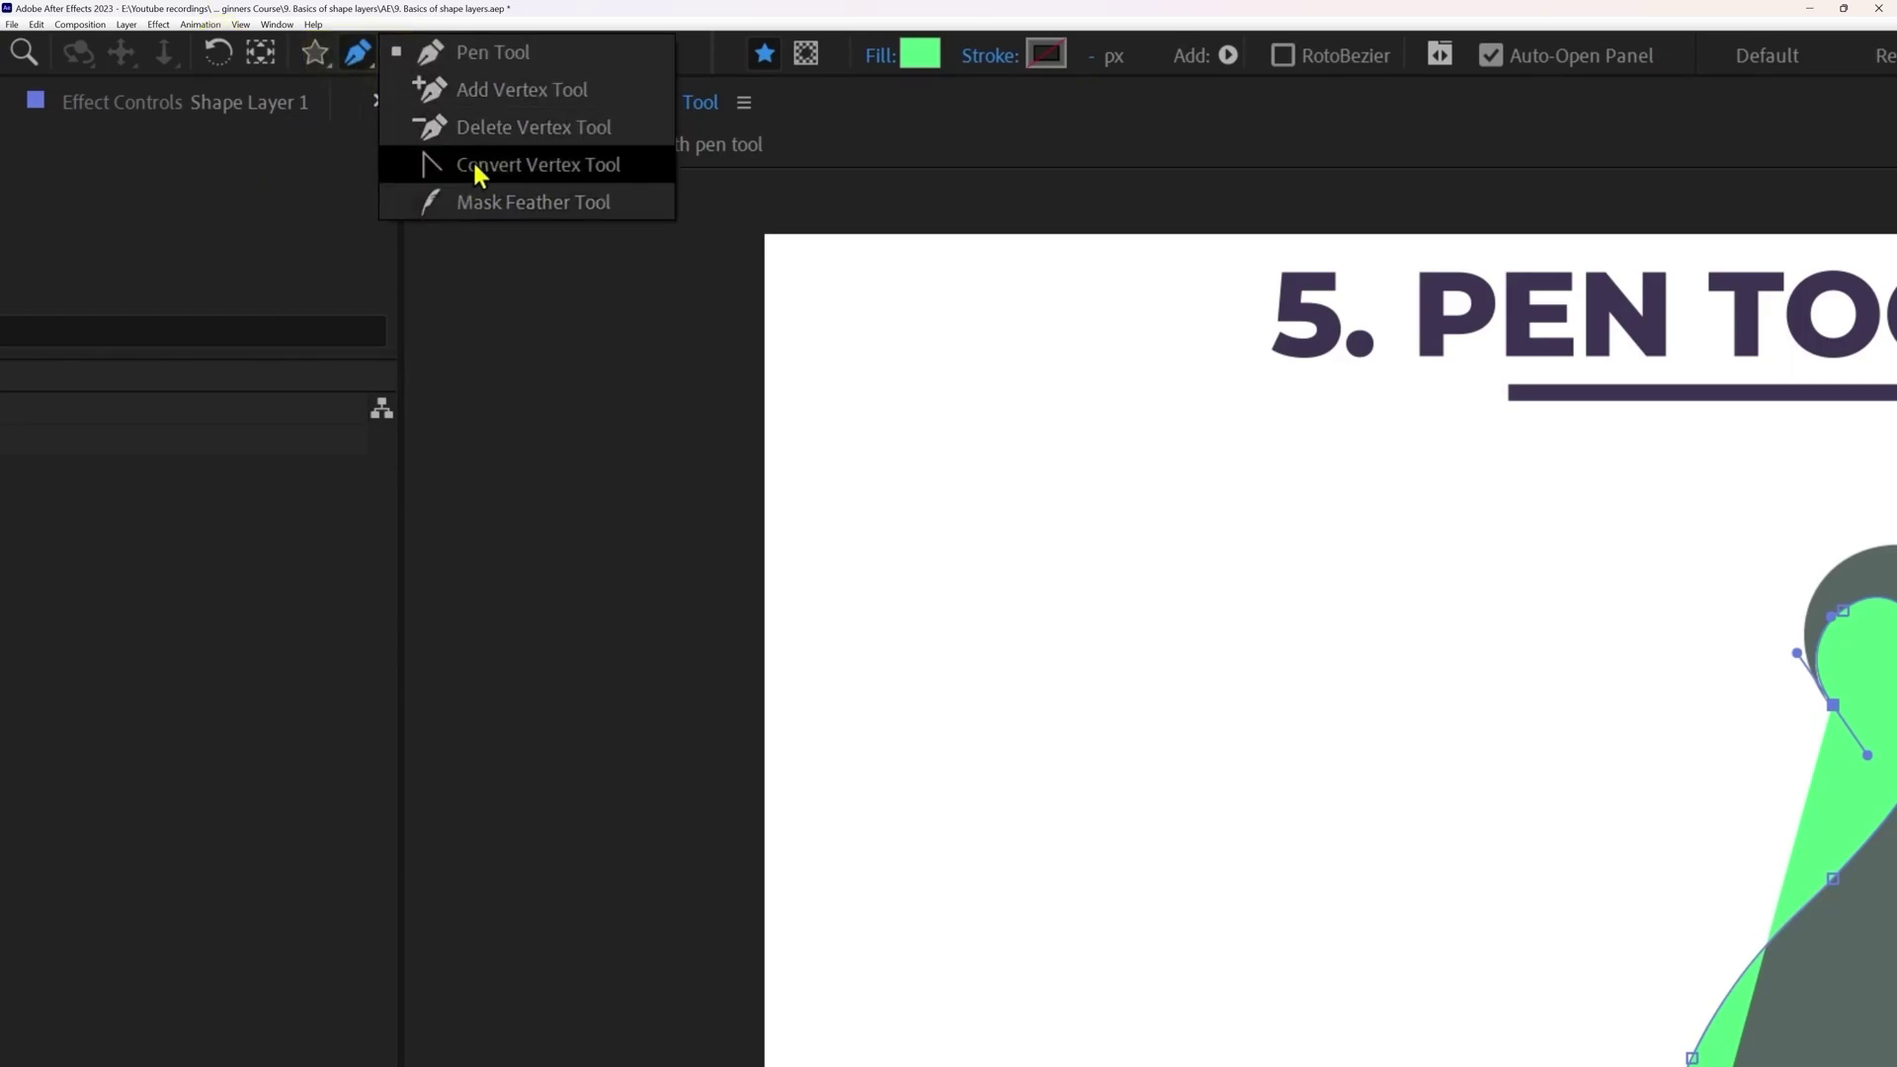
left_click(361, 52)
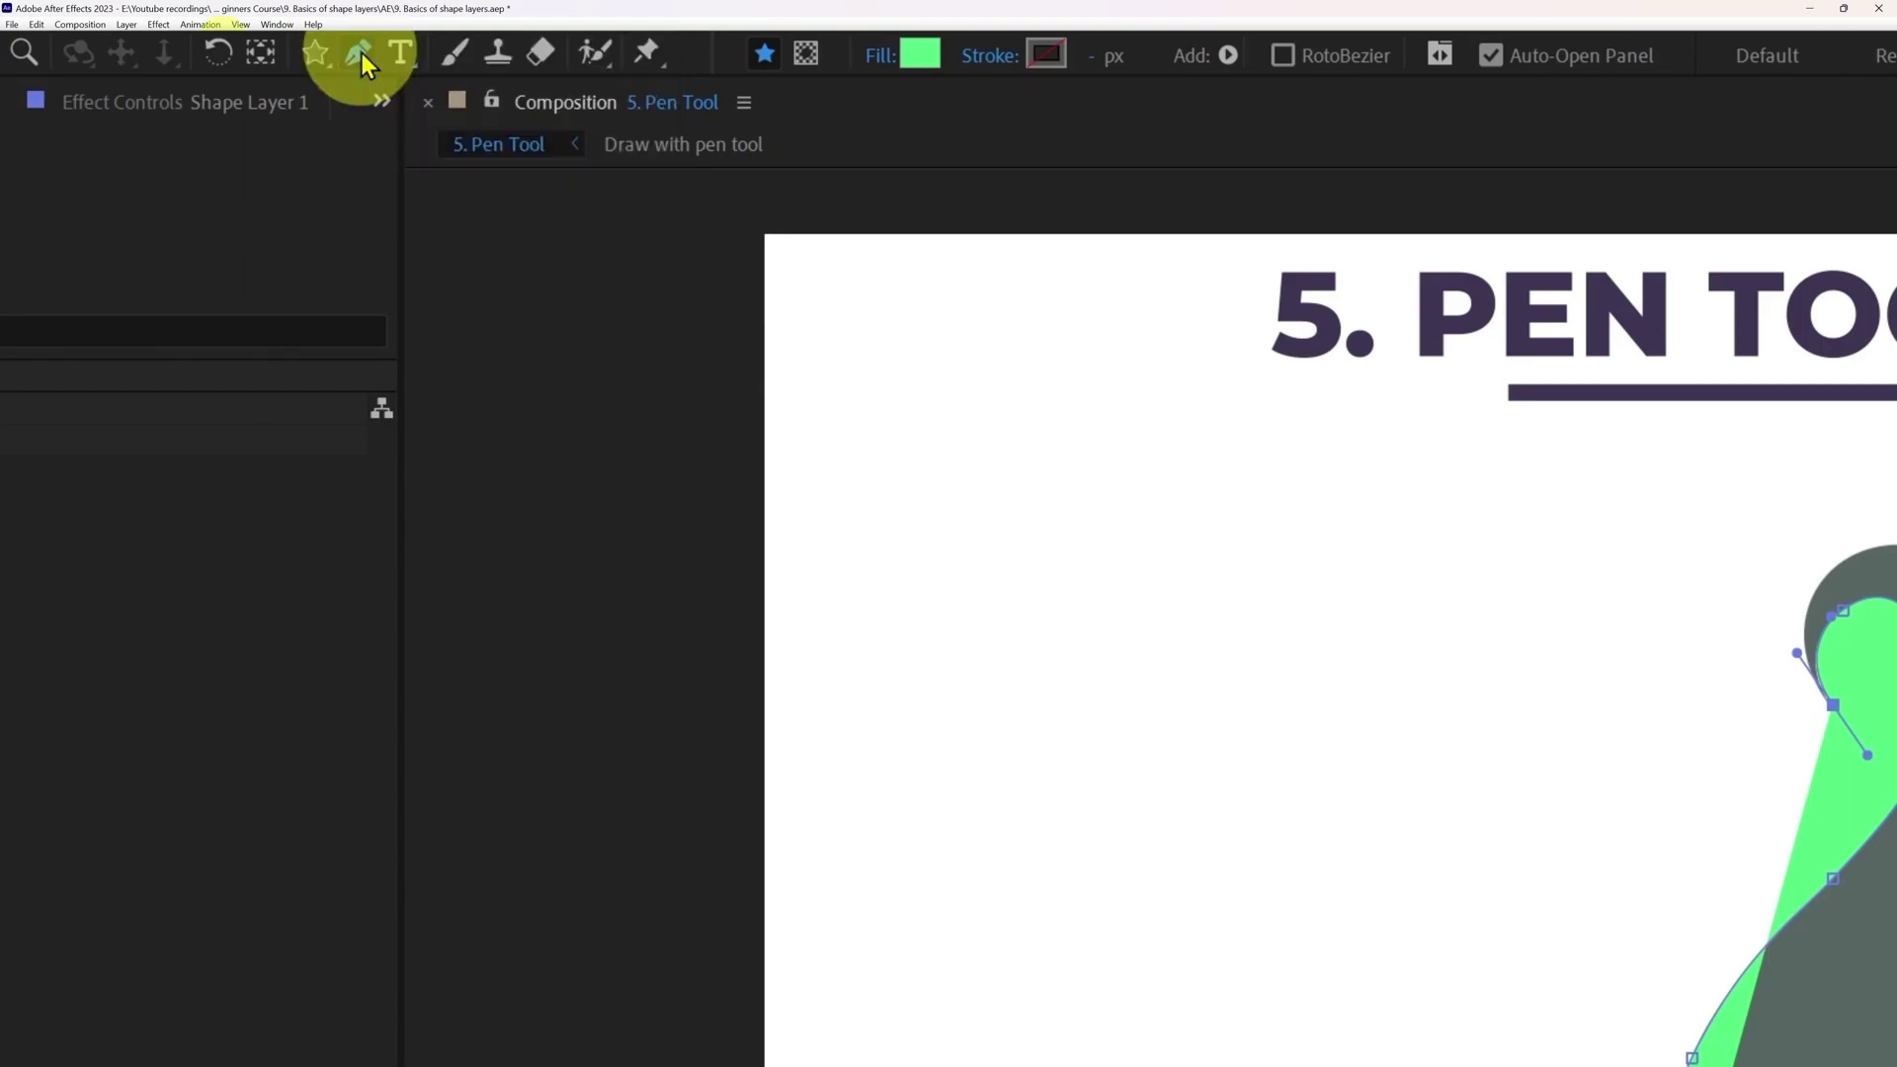
Step: Break the handles at the curl tip into a corner and trace the tail's outer curl down to the first tooth's tip
key("alt")
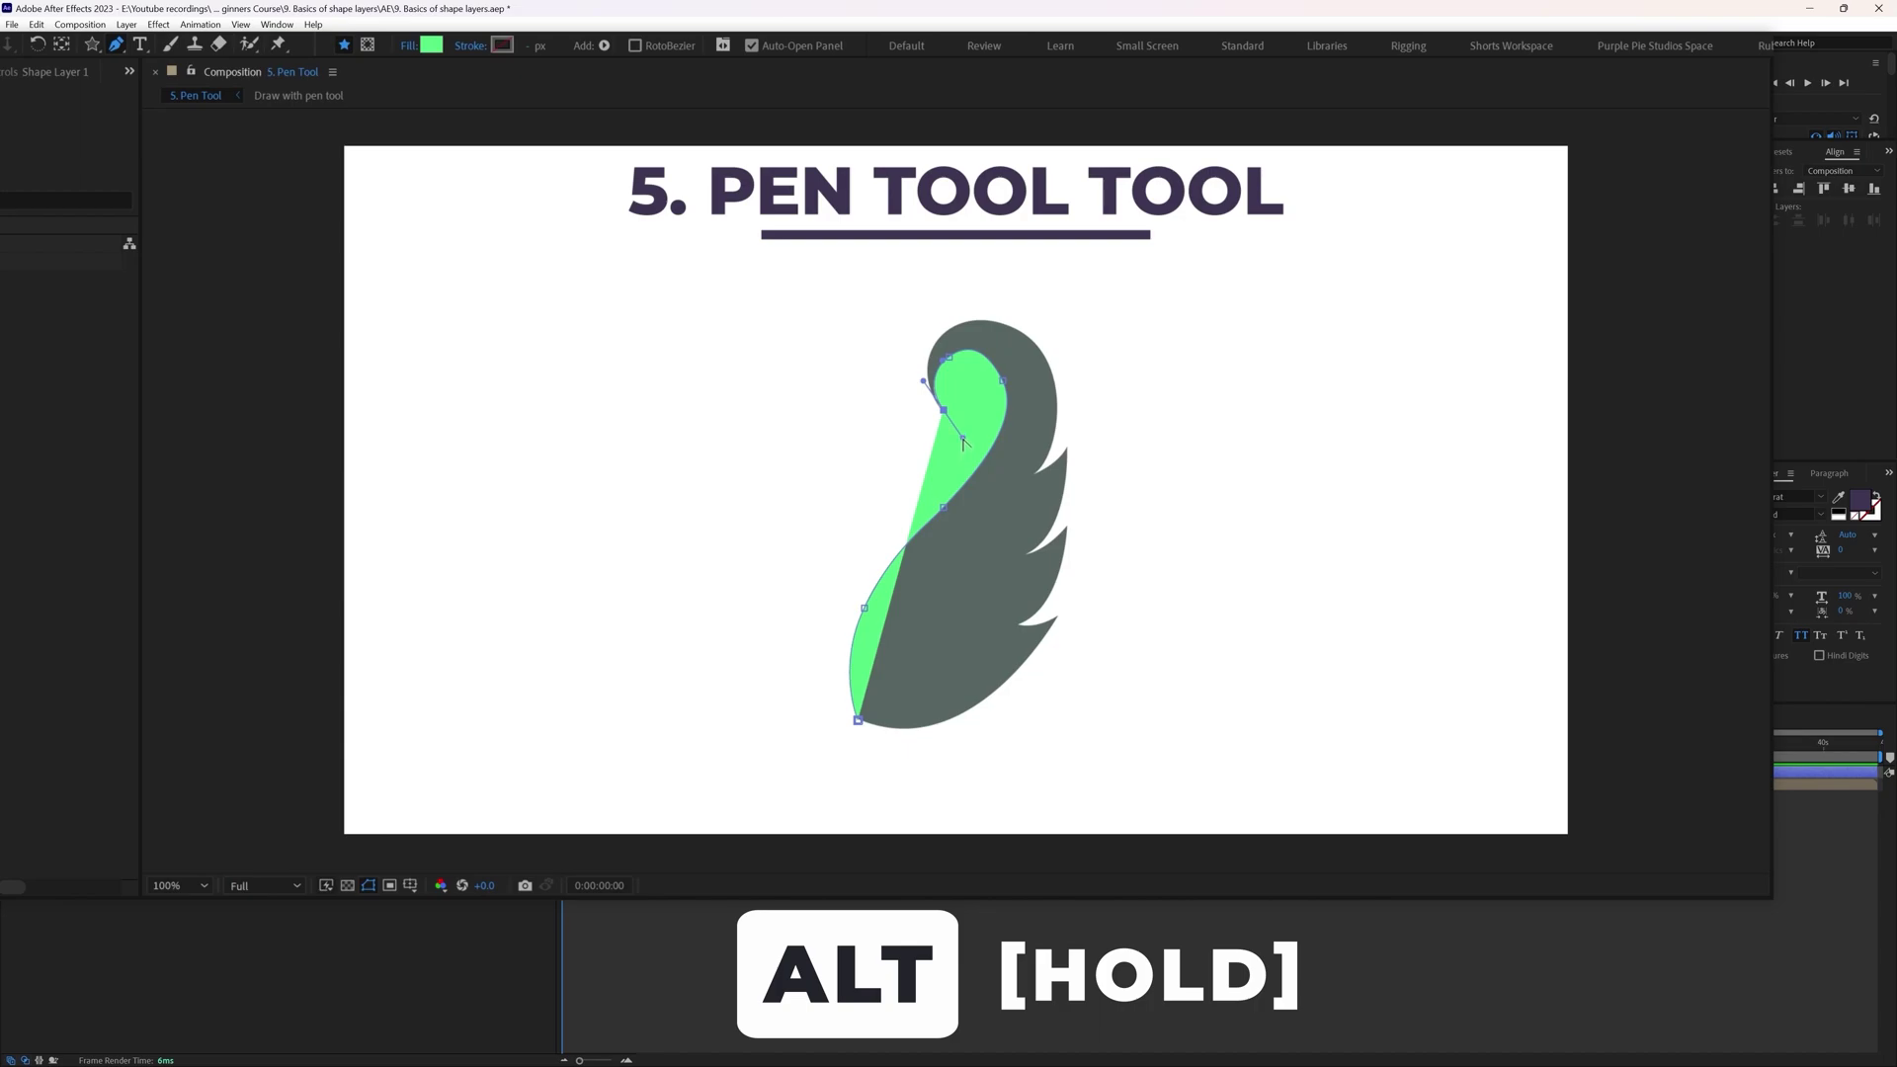
left_click_drag(963, 441, 896, 402)
left_click_drag(986, 320, 898, 365)
left_click_drag(1057, 417, 1058, 436)
left_click(1025, 488)
left_click(1027, 491)
left_click(1066, 449)
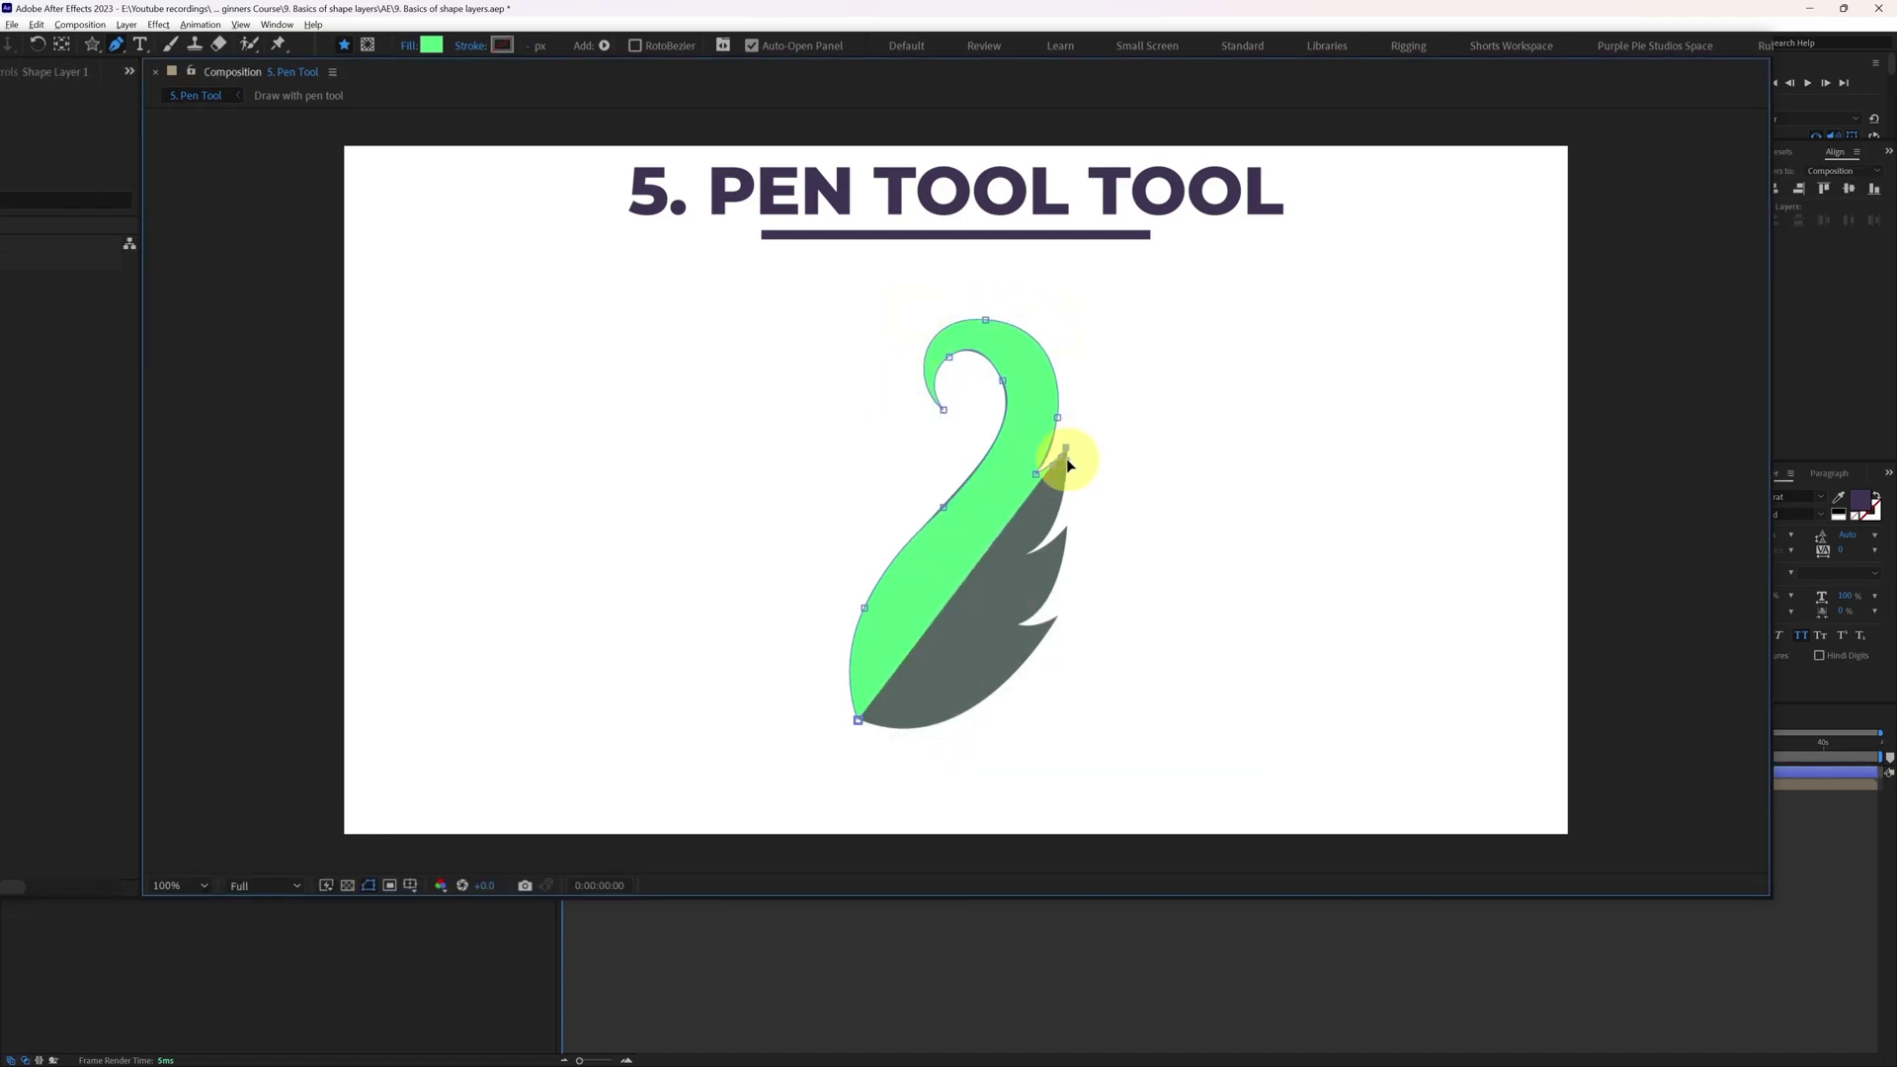
Step: Trace the remaining teeth, close the tail path at its base vertex, deselect it and save the project
left_click_drag(1028, 553, 1079, 513)
left_click(1067, 525)
left_click(1014, 634)
left_click(1056, 617)
mouse_move(858, 720)
left_mouse_down()
mouse_move(750, 669)
mouse_move(836, 702)
left_mouse_up()
key("F2")
key("ctrl+s")
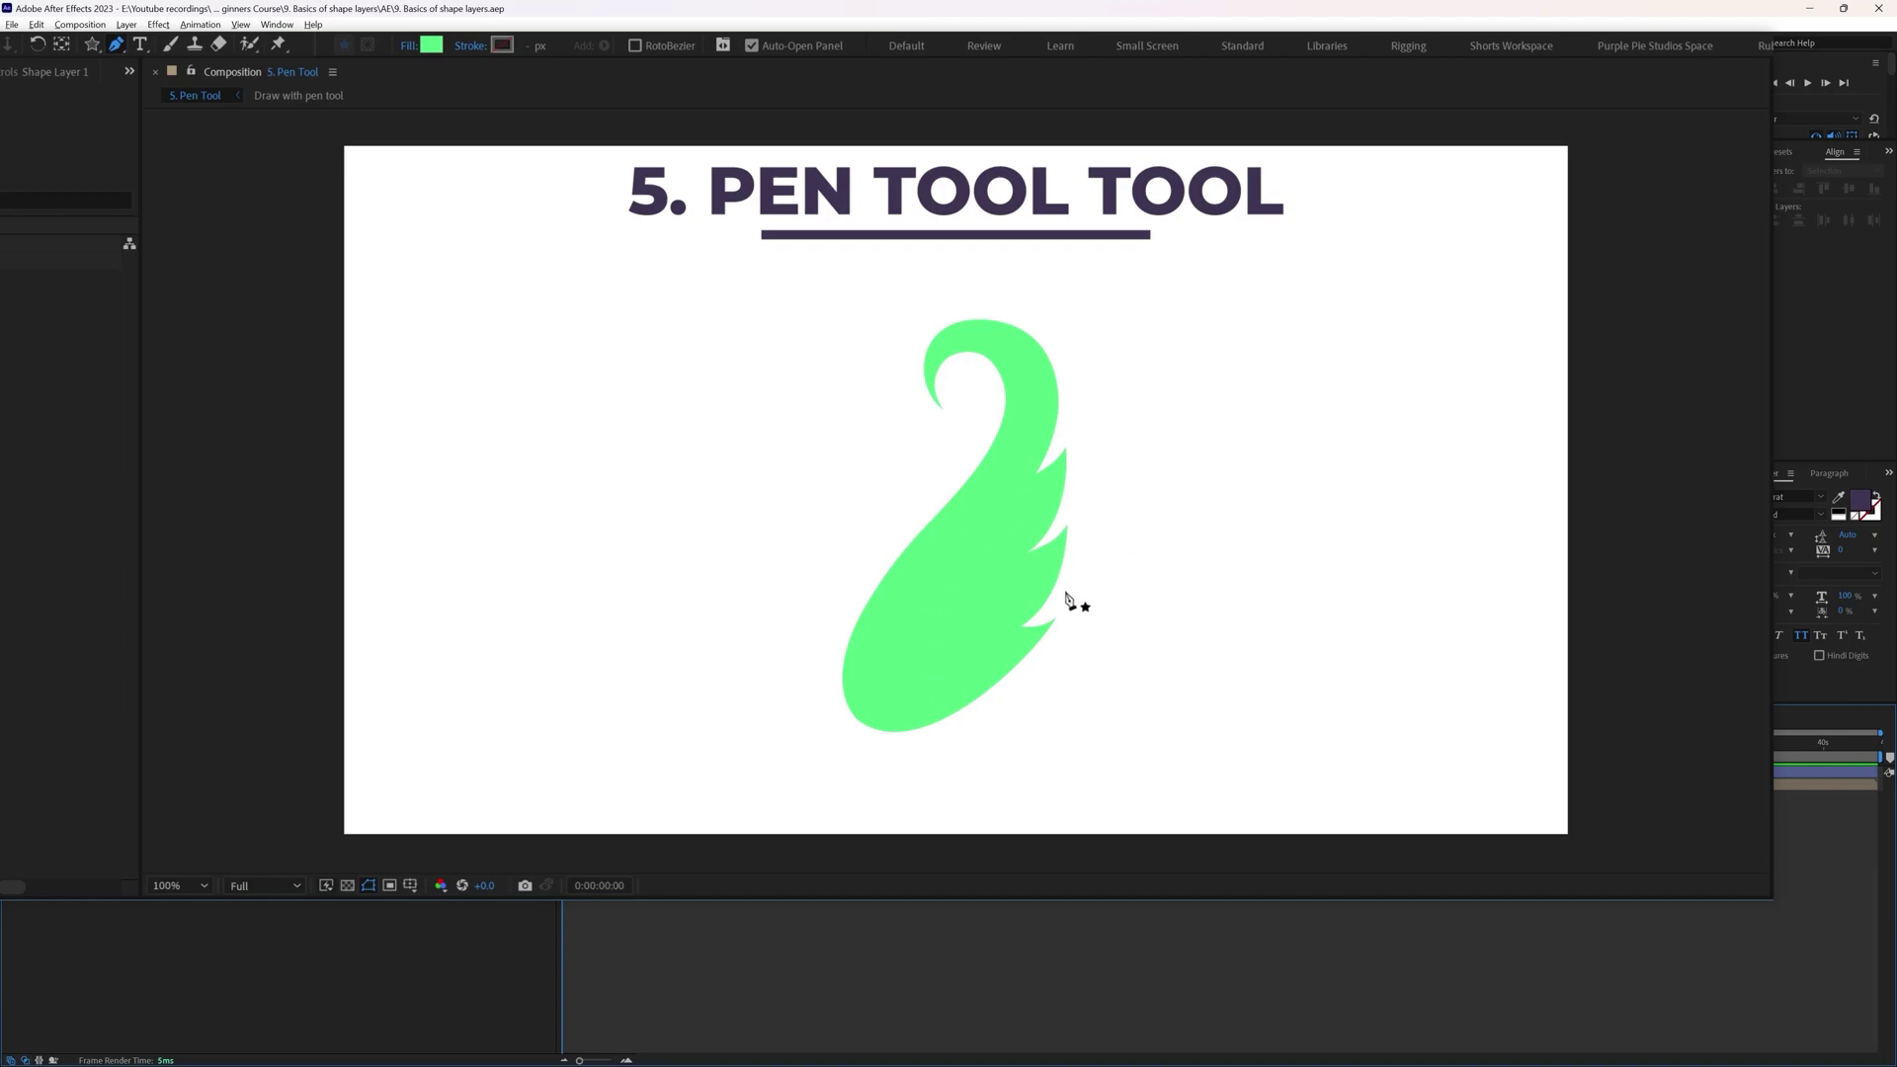
Step: Reselect the tail shape and open its path between the first tooth's tip and the notch below it
key("ctrl+z")
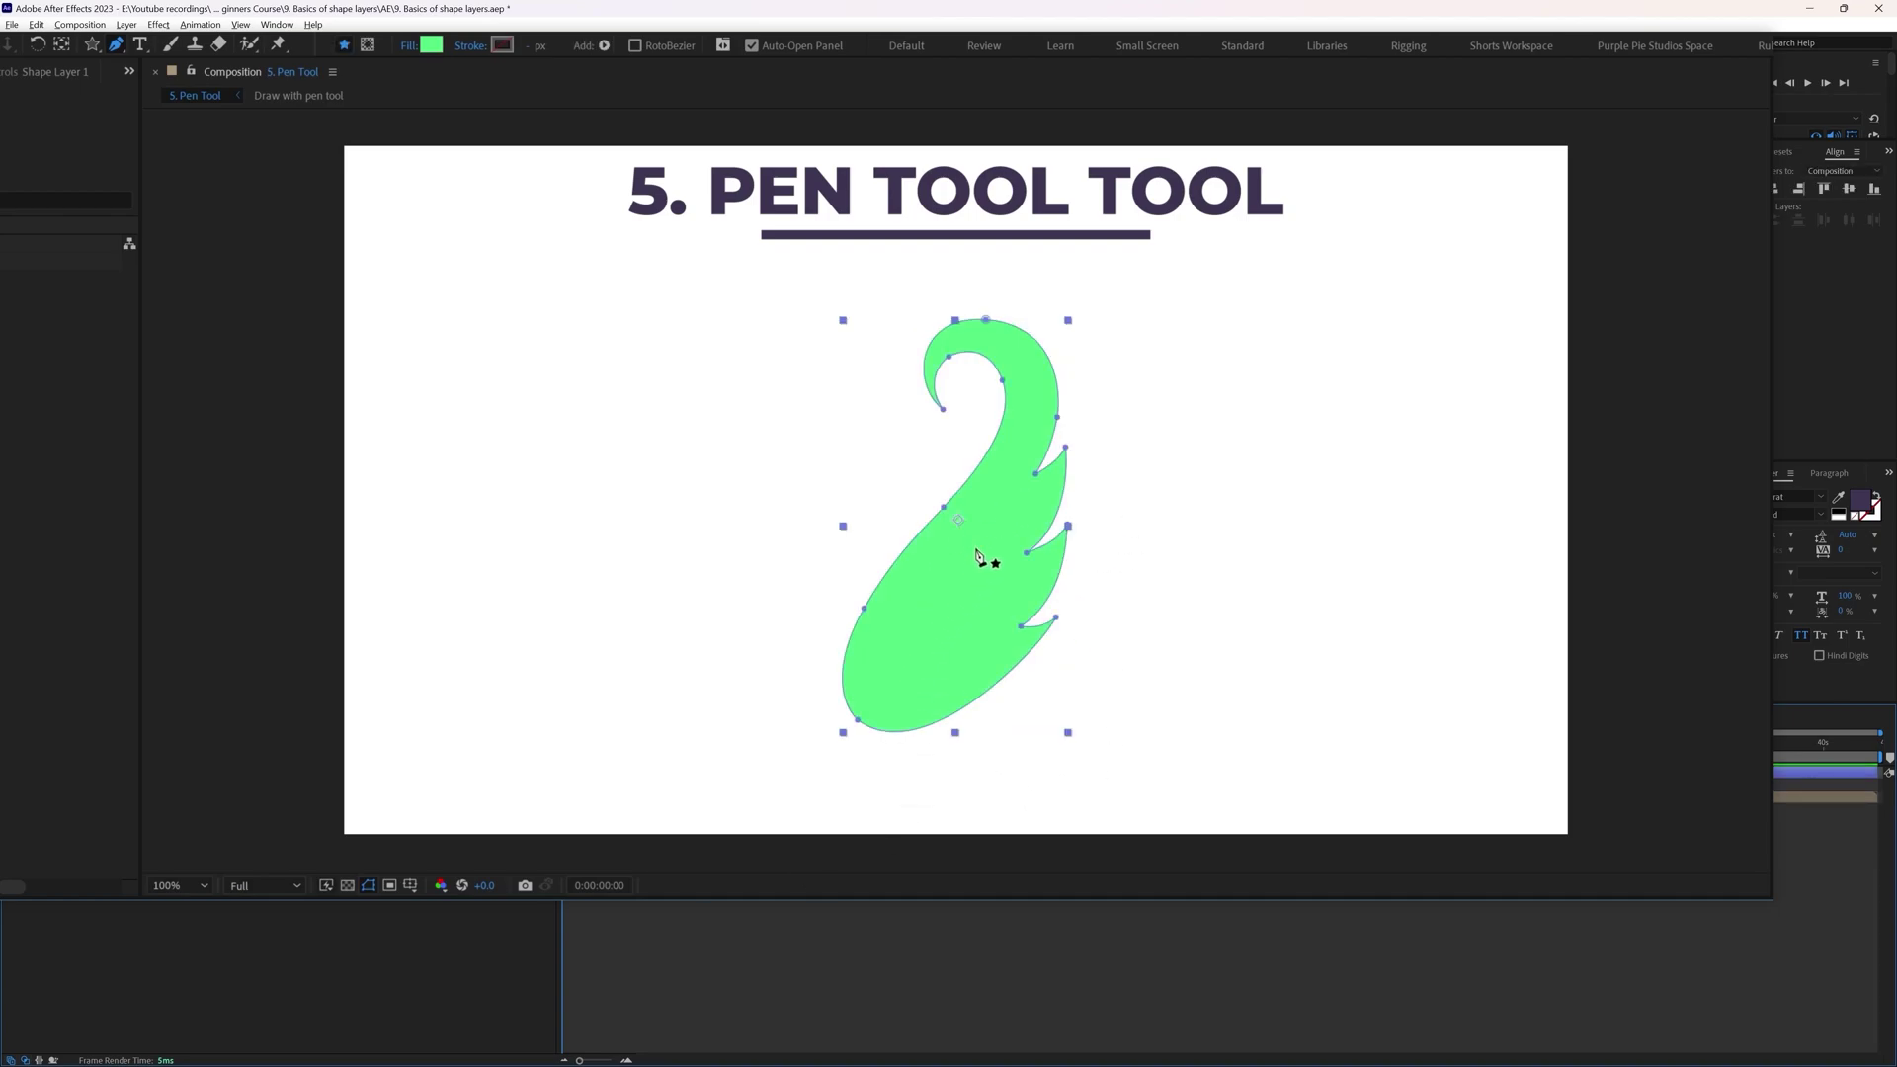
left_click(1065, 449)
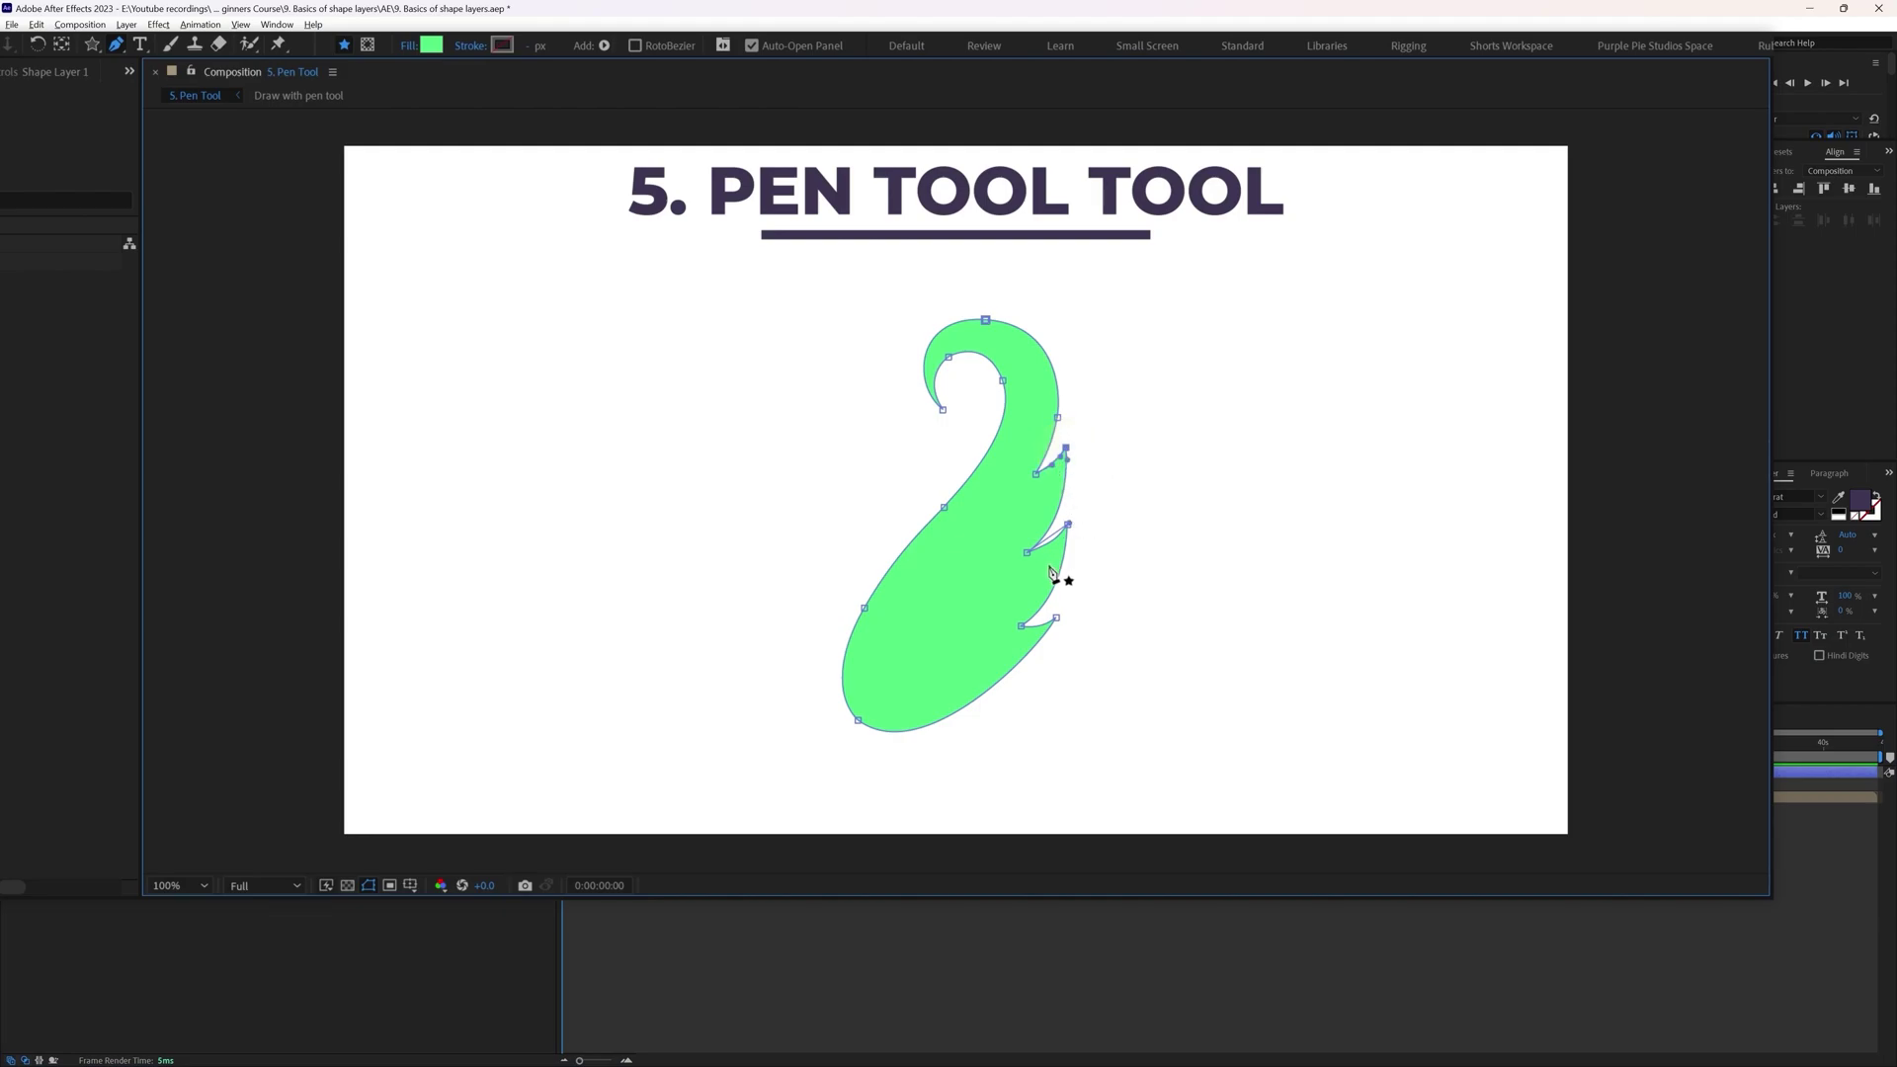
left_click(1028, 552)
right_click(1070, 453)
mouse_move(1120, 494)
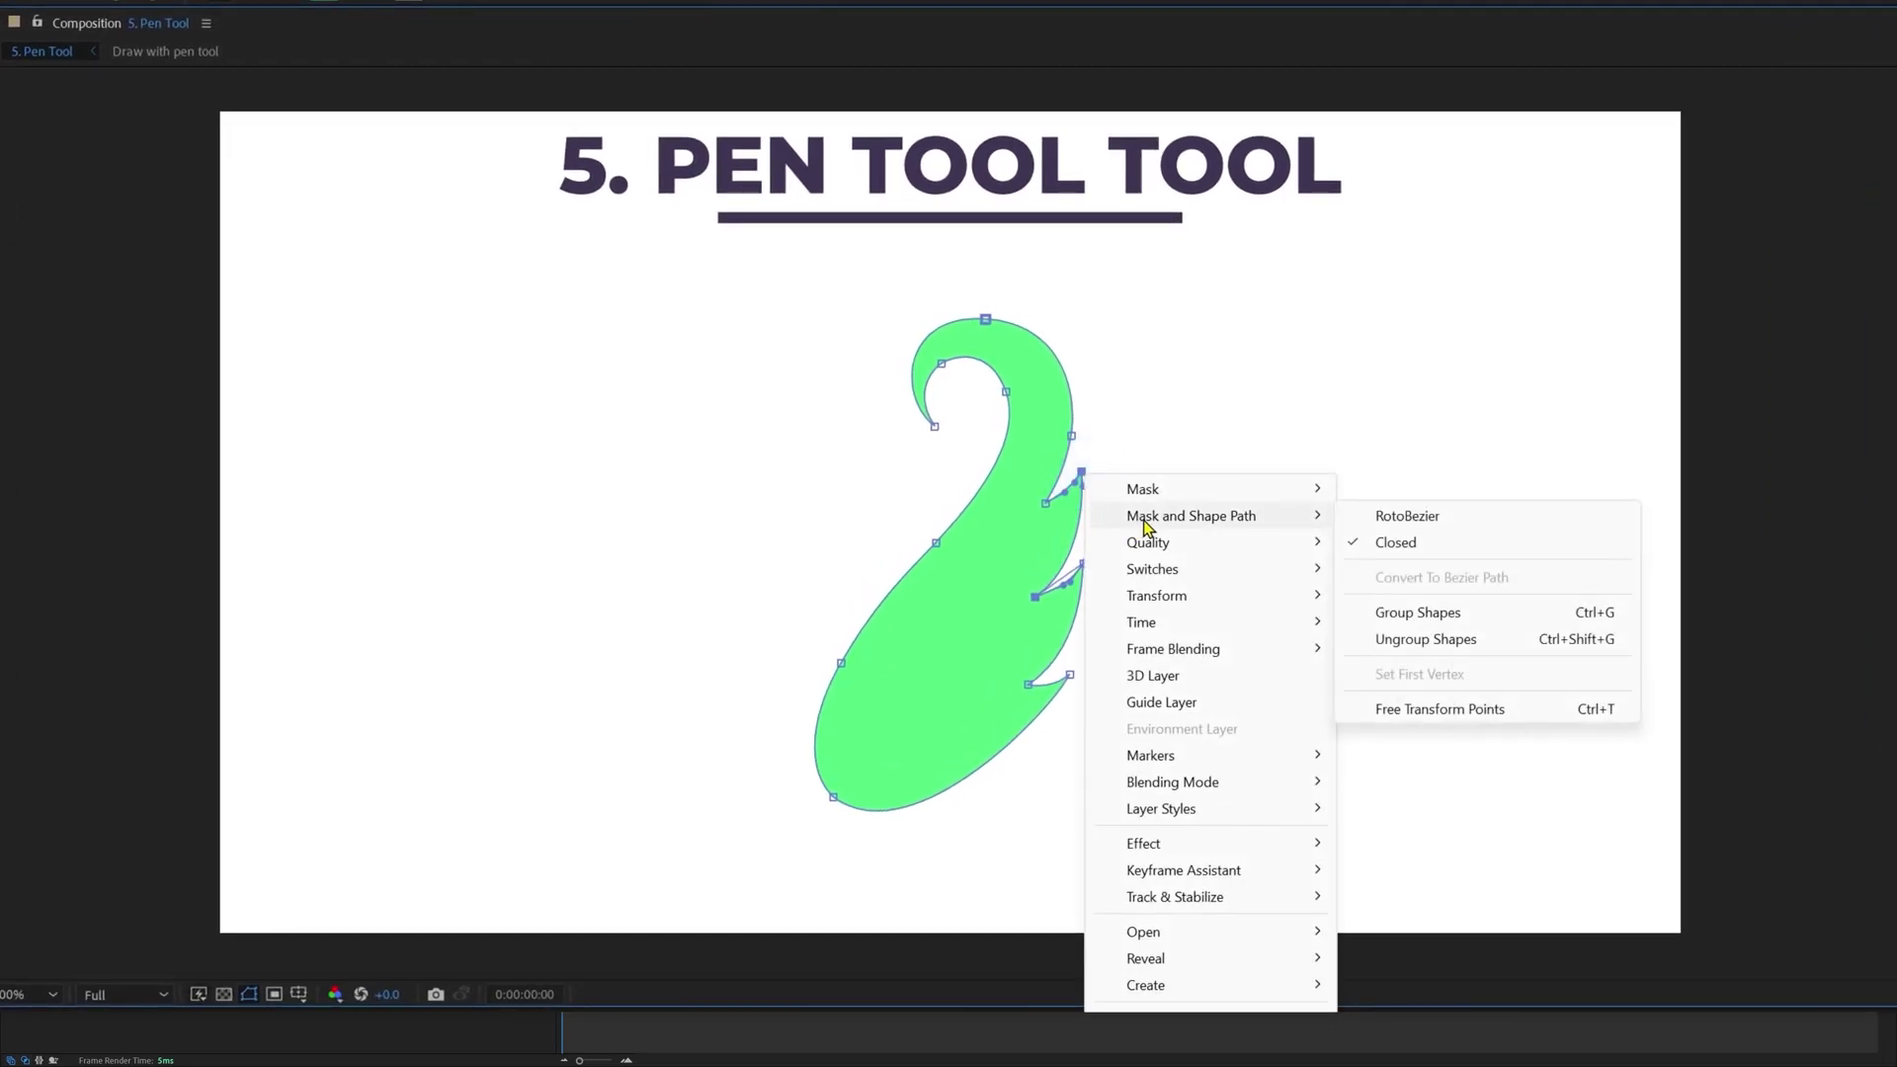
left_click(1394, 543)
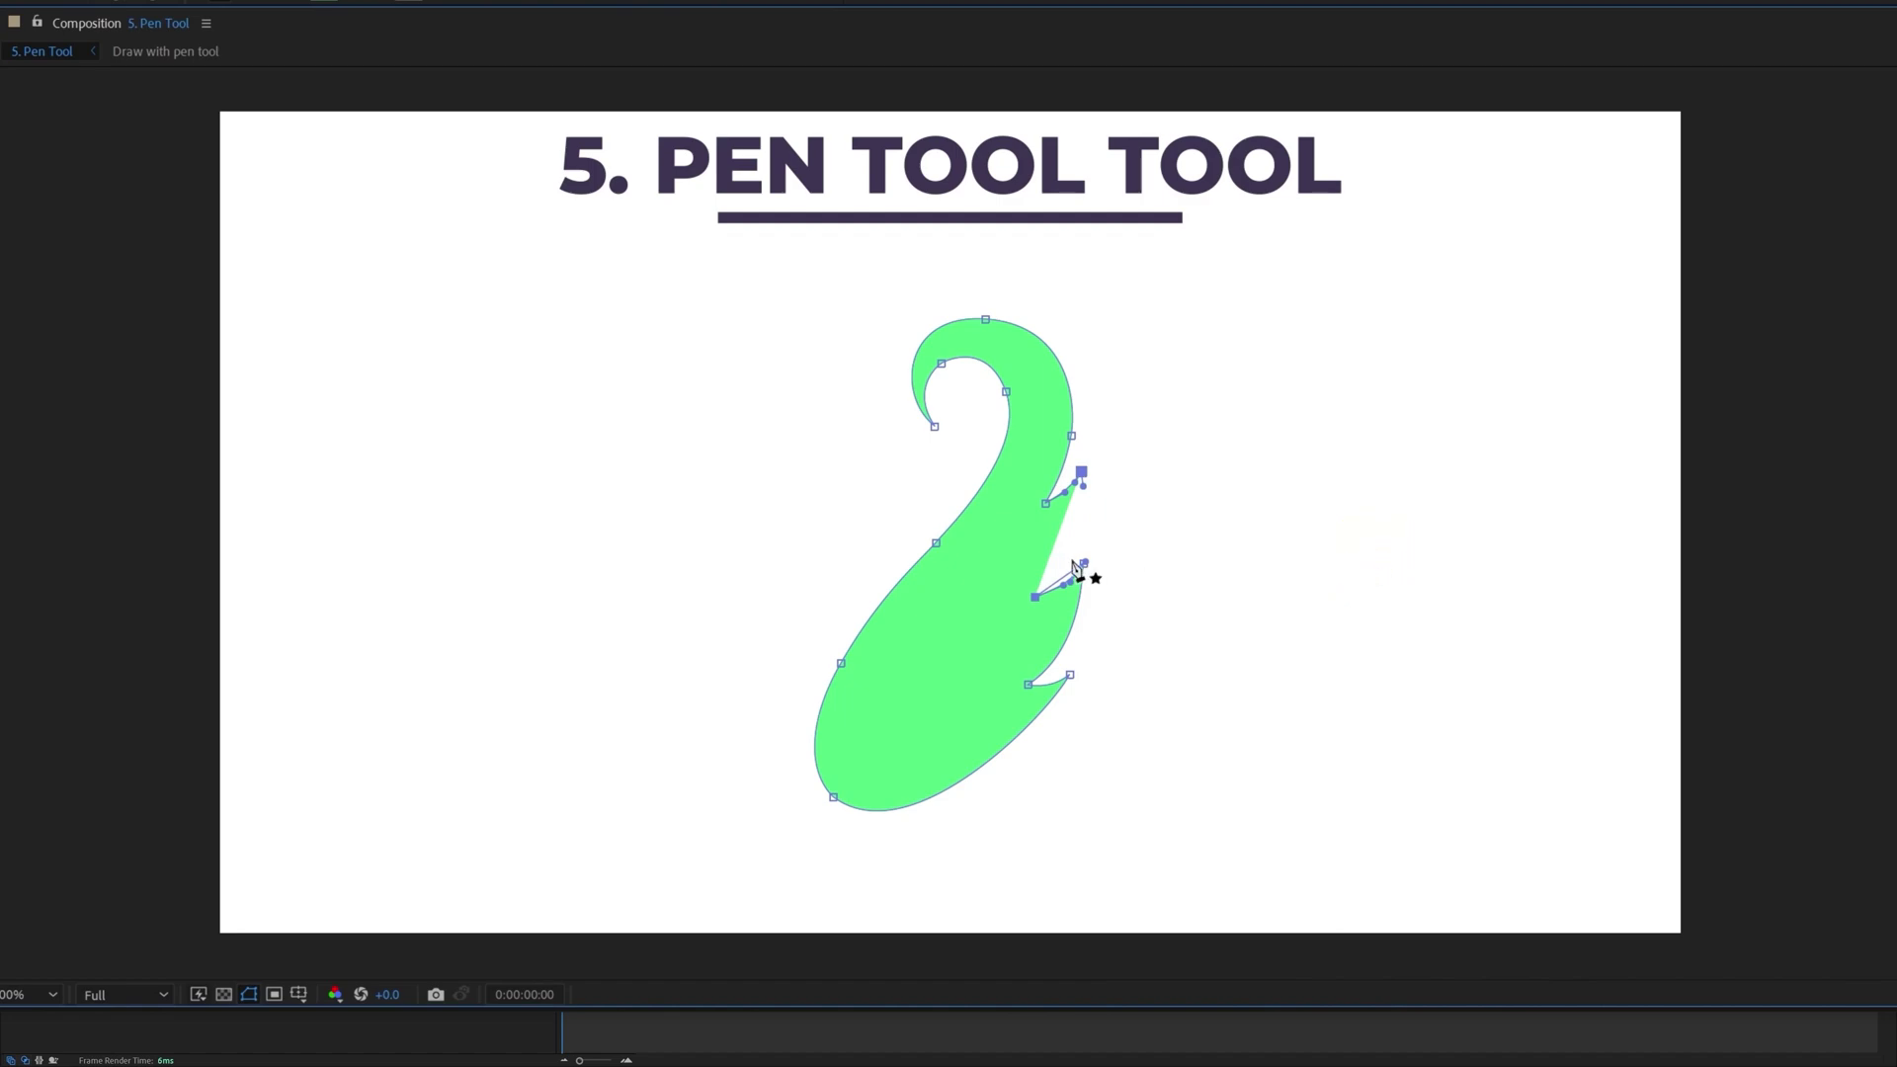
Step: Continue the opened path from the first tooth's tip with an extra tooth, close it at the notch below and deselect the shape
left_click(1046, 505)
left_click(1082, 473)
left_click_drag(1078, 543, 1113, 537)
left_click(1121, 540)
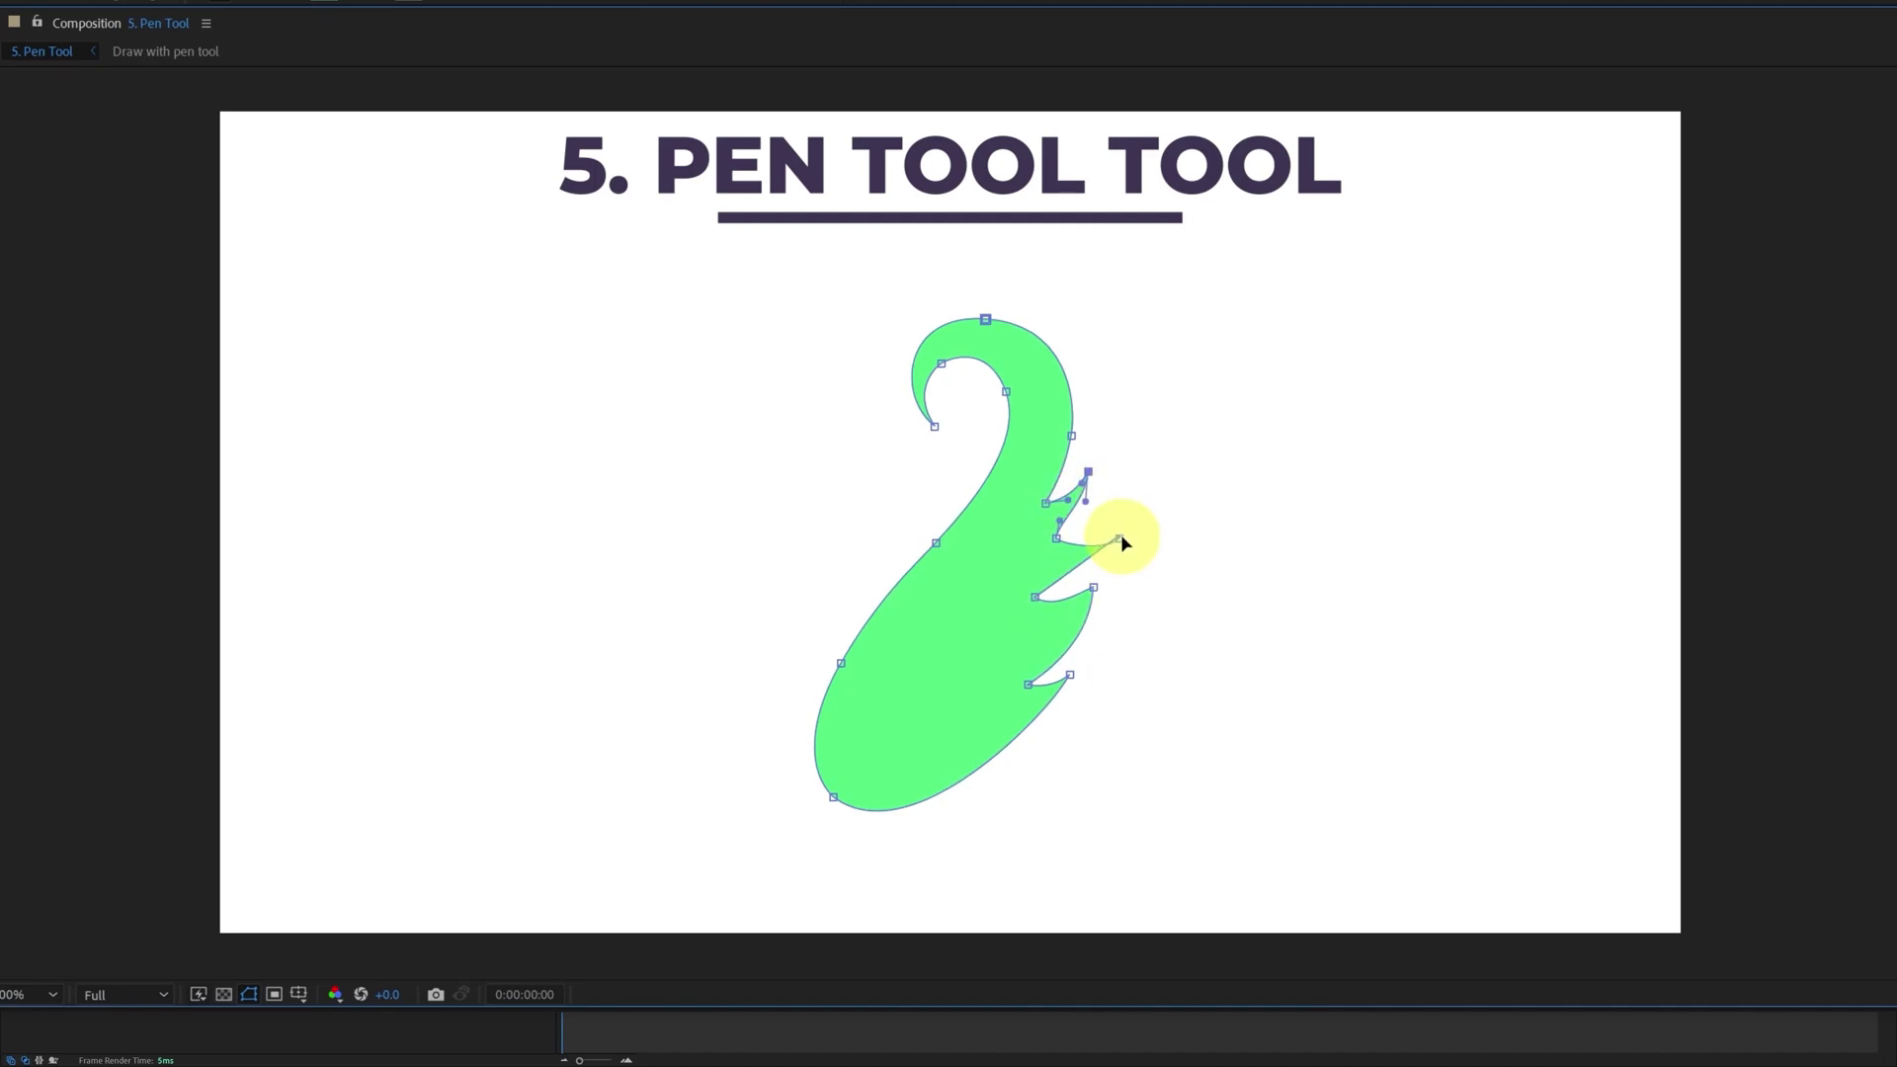
left_click_drag(1114, 538, 1067, 550)
key("F2")
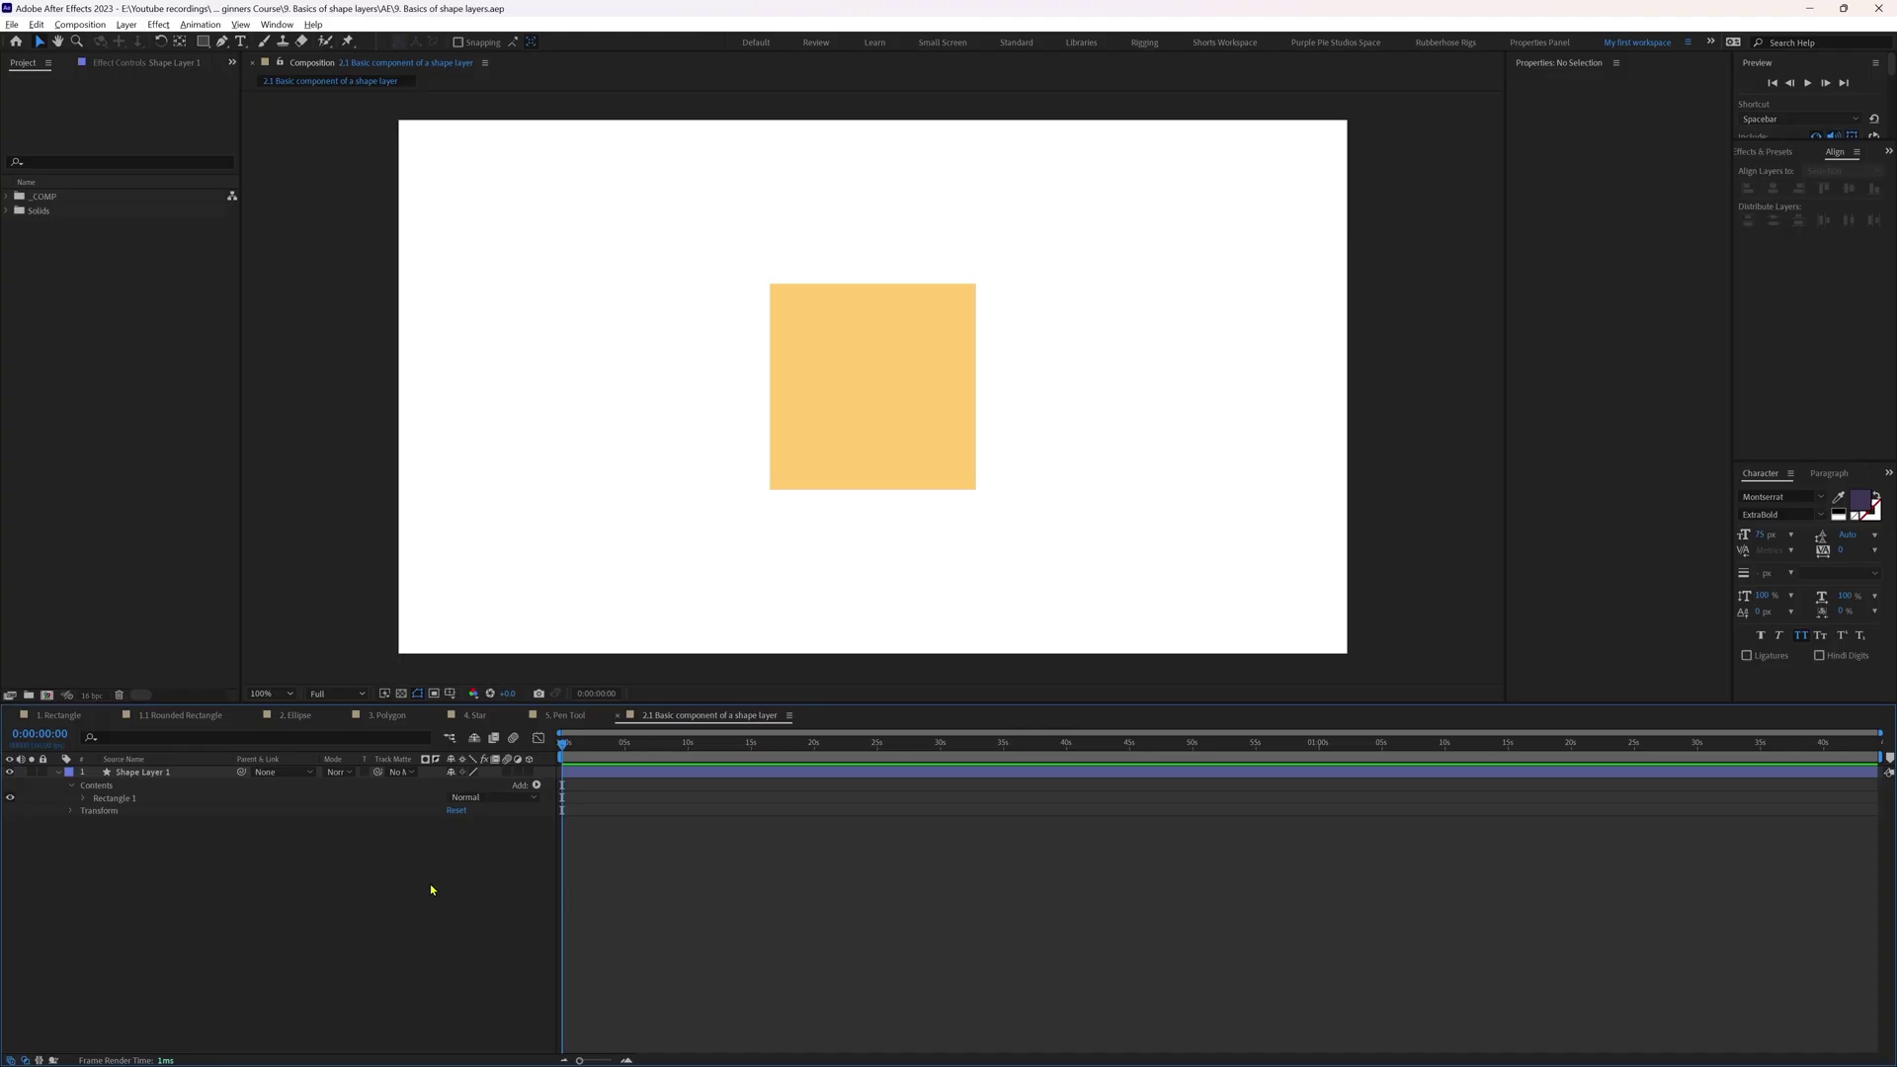
Step: Change the fill color of the square on Shape Layer 1 in the 2.1 Basic component of a shape layer composition to blue 5C74FC
left_click(153, 771)
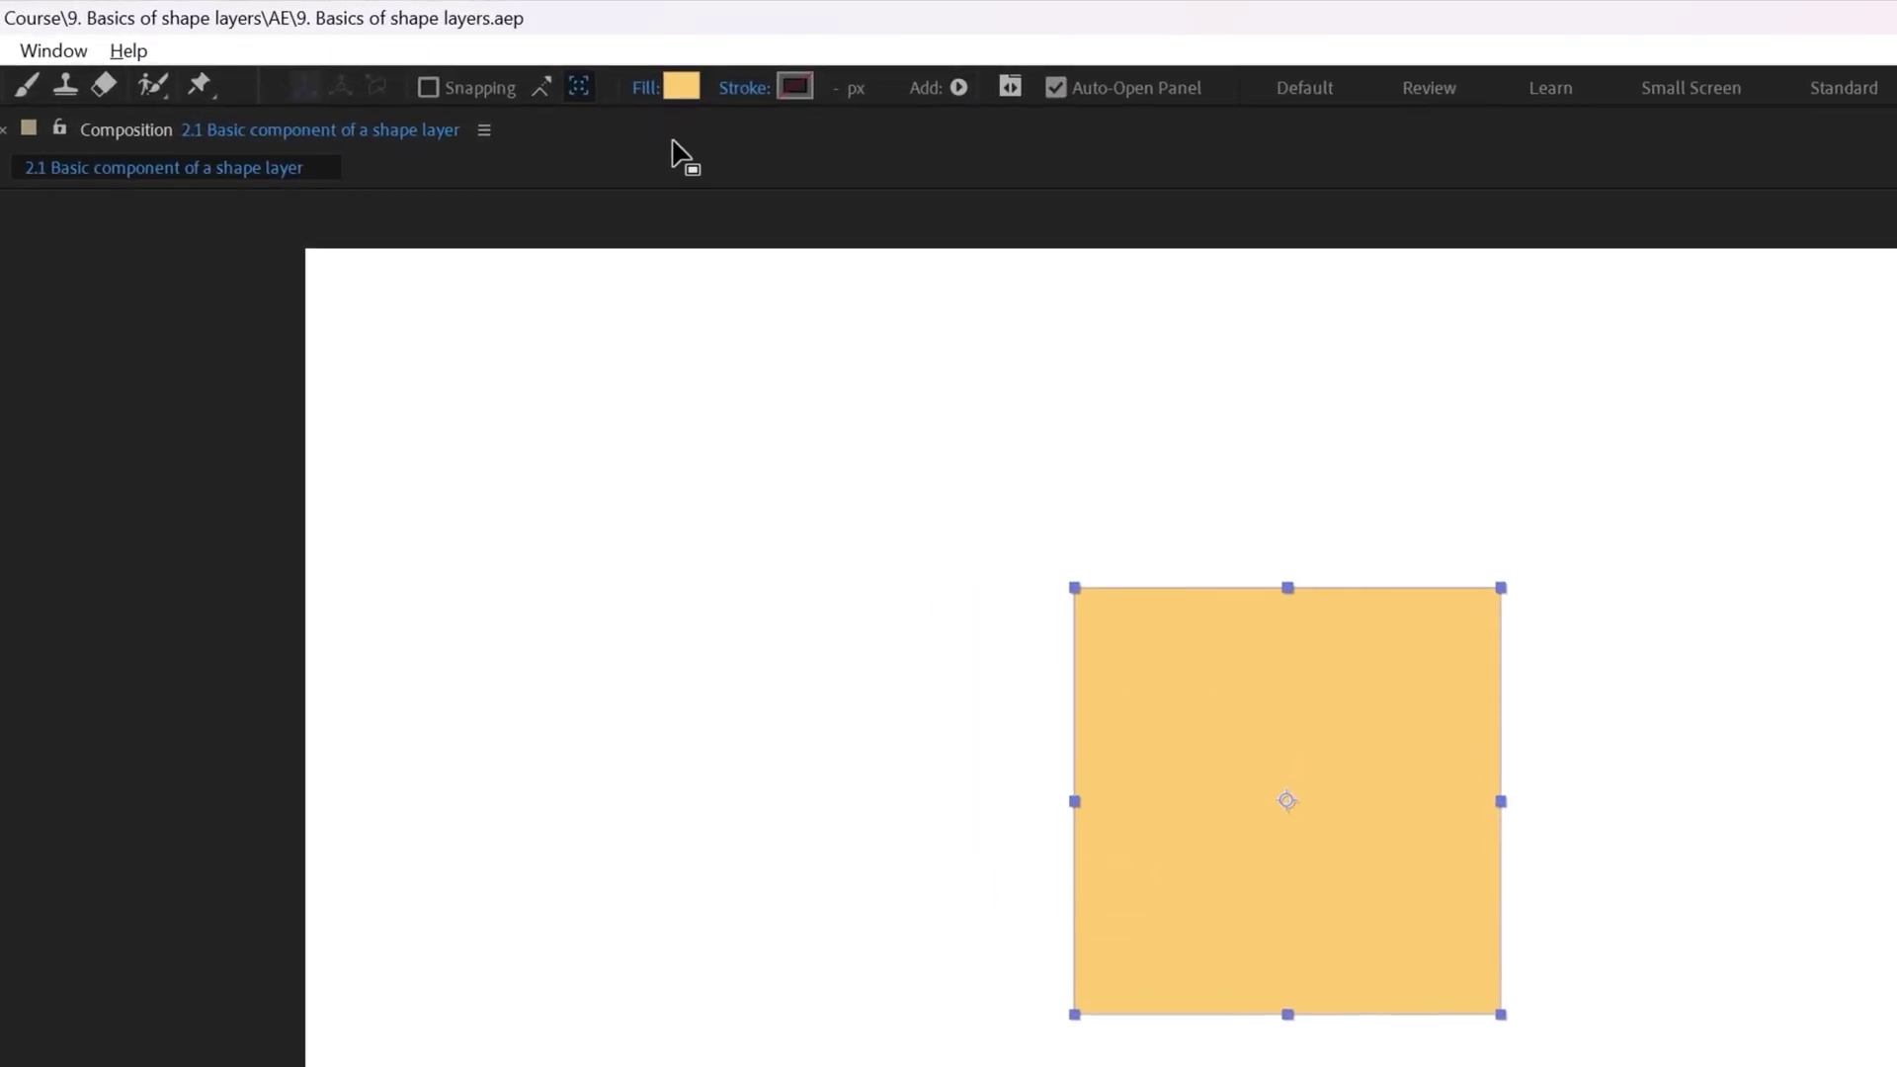
left_click(675, 87)
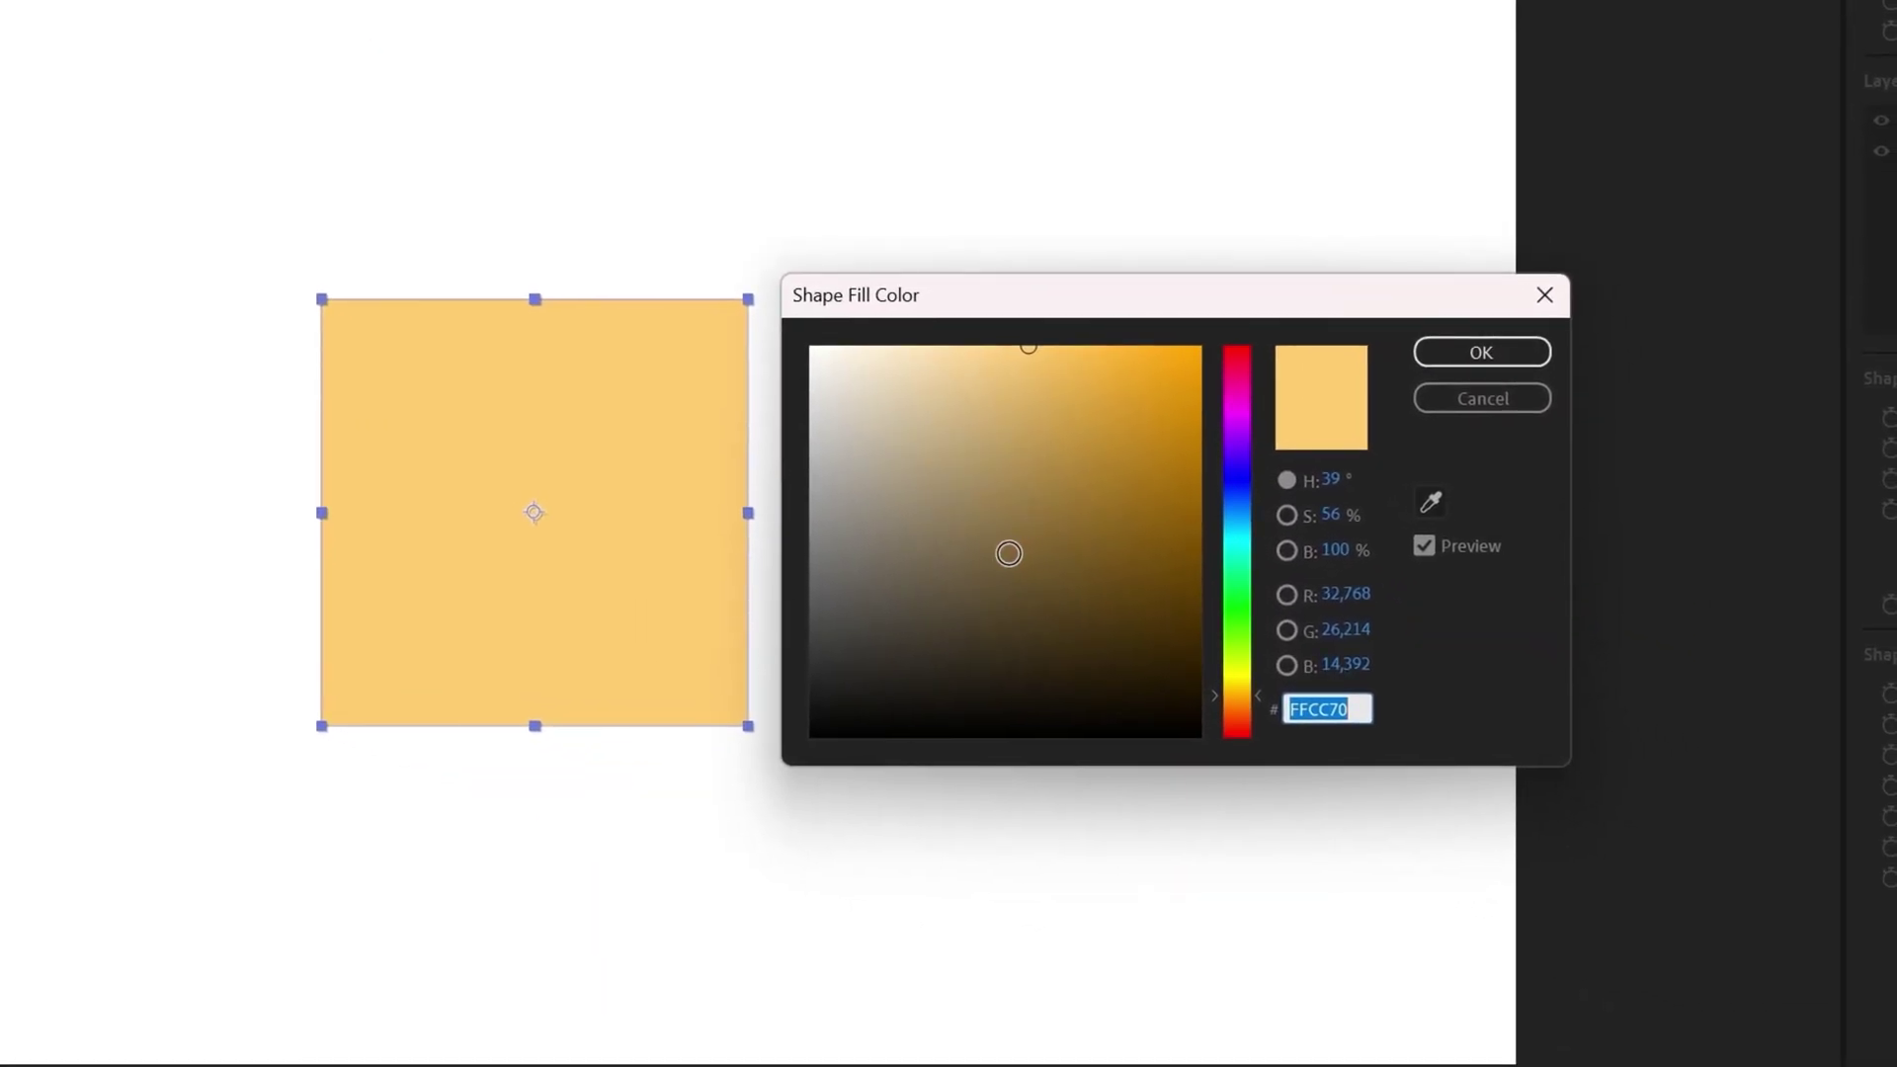
left_click(1252, 405)
left_click_drag(1253, 401, 1255, 488)
mouse_move(1060, 377)
left_mouse_down()
mouse_move(1054, 403)
mouse_move(1056, 351)
left_mouse_up()
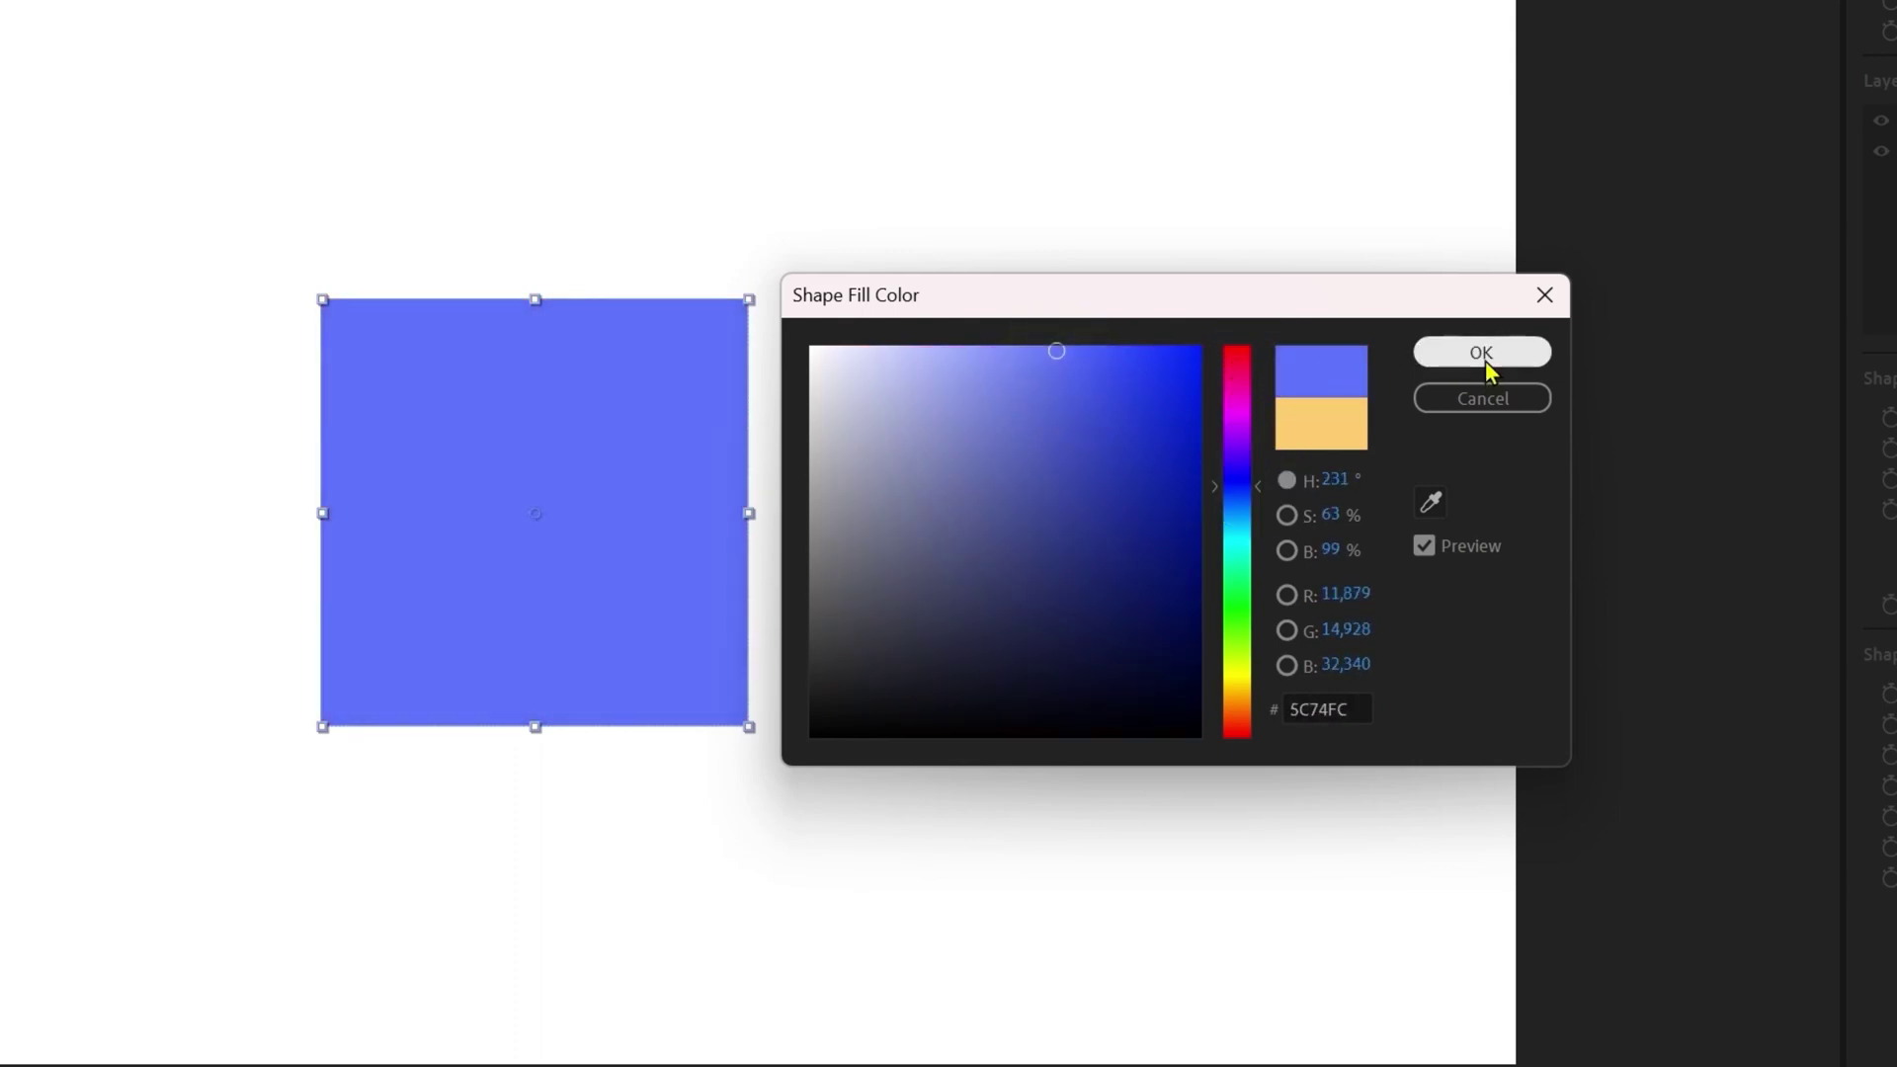
left_click(1486, 356)
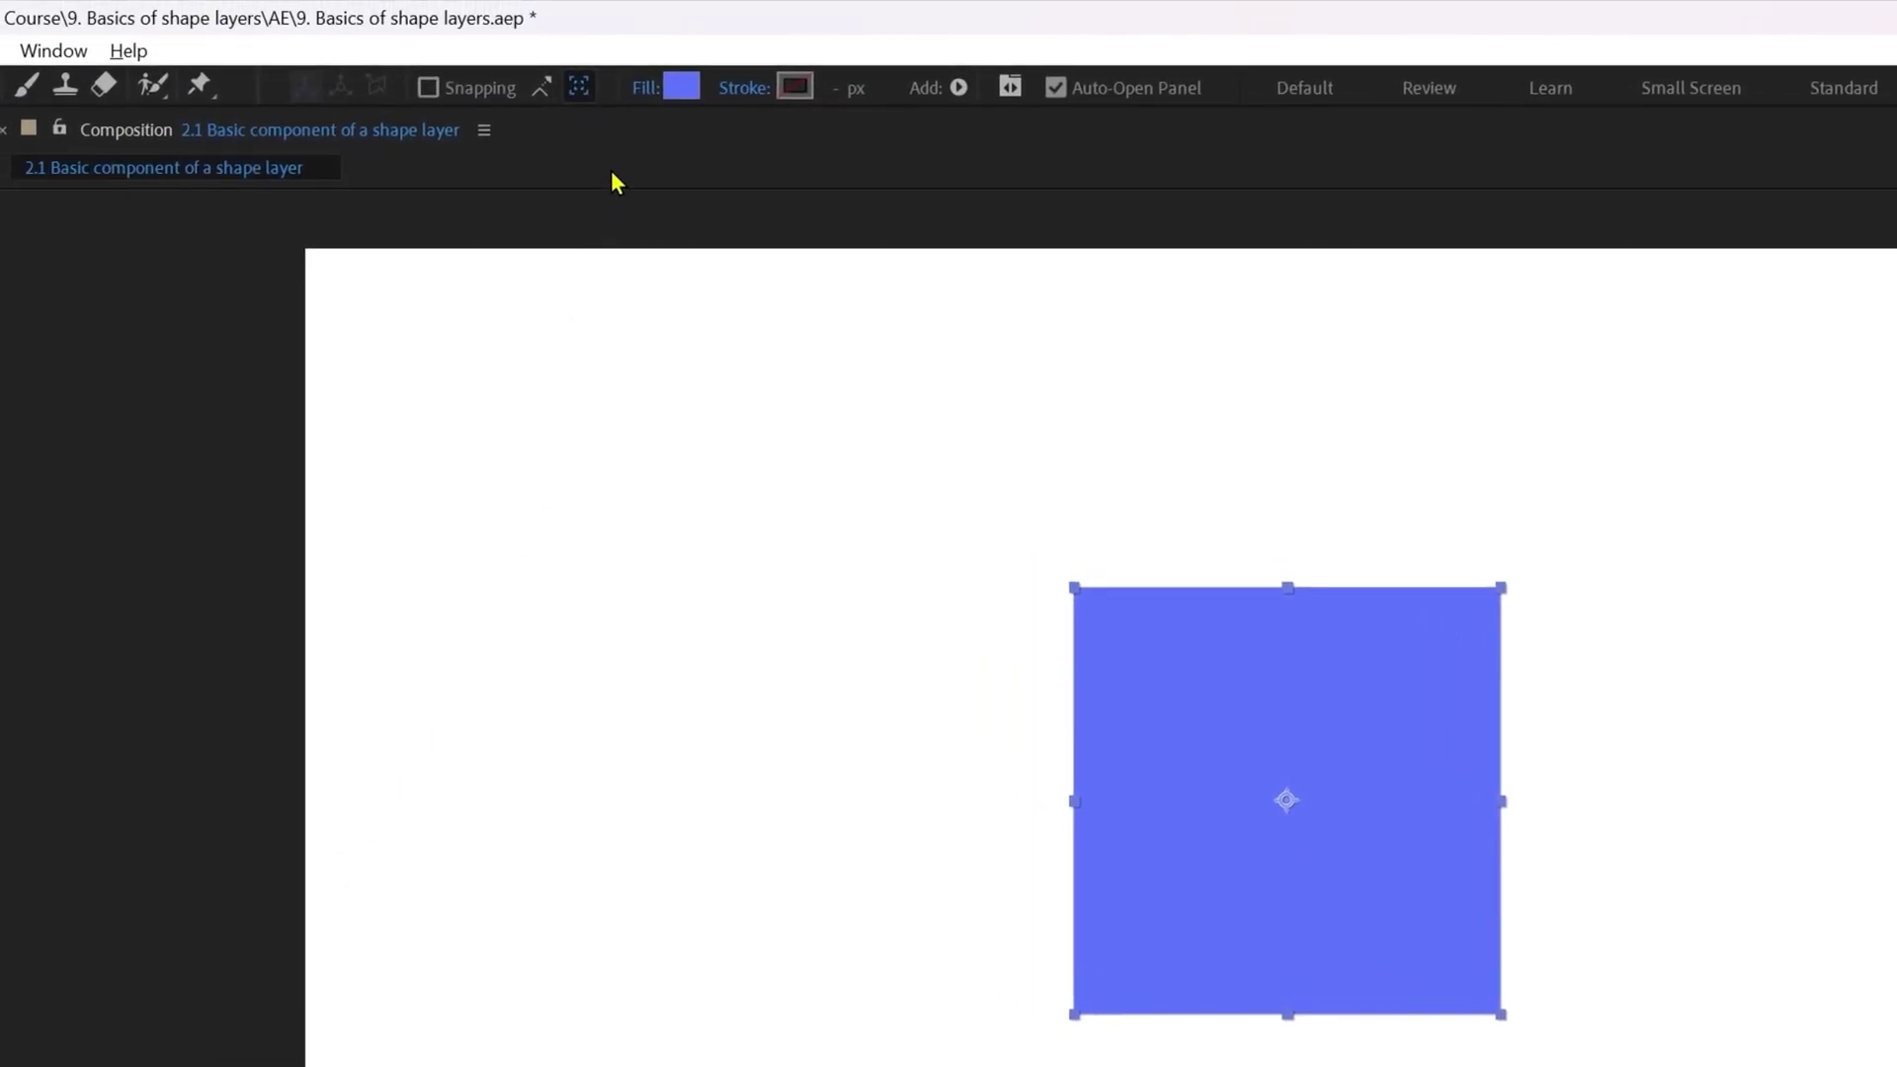
Step: Open the square's fill options and review the available fill types and blending modes
left_click(643, 91)
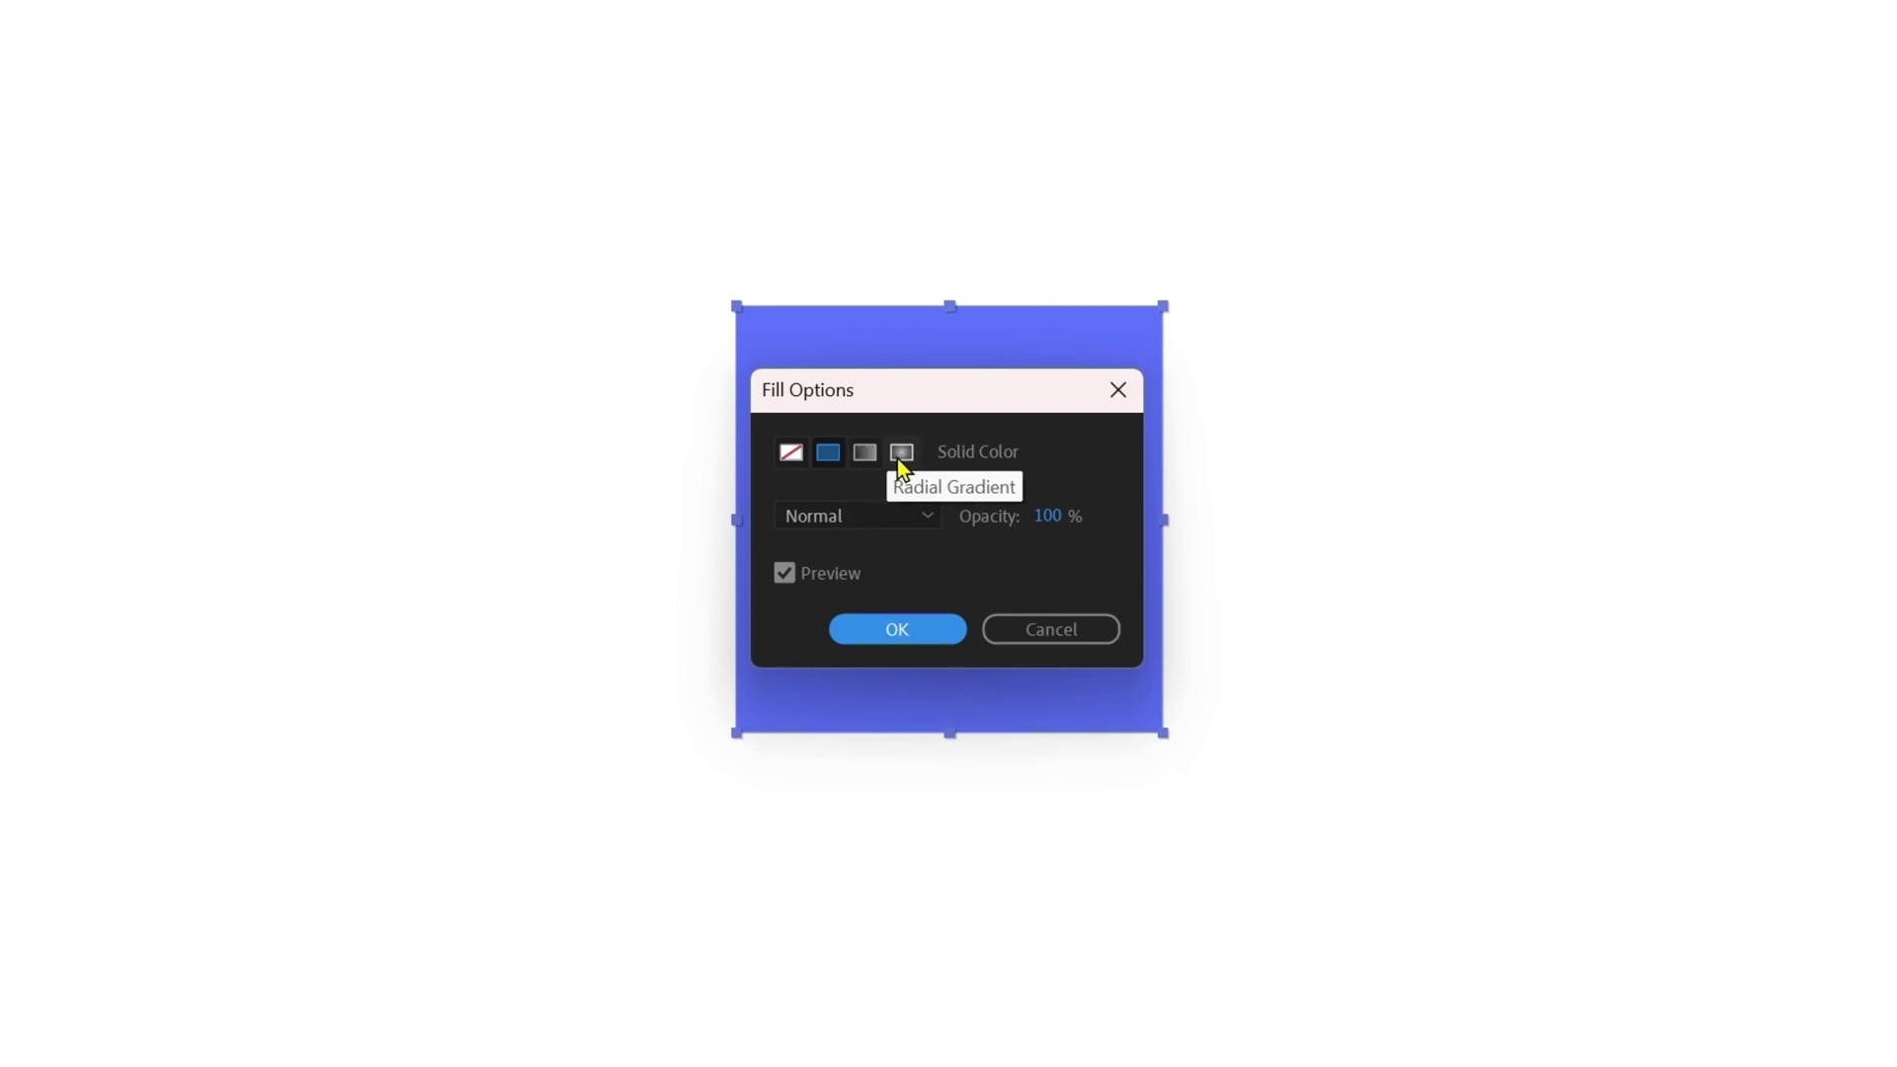
left_click(880, 513)
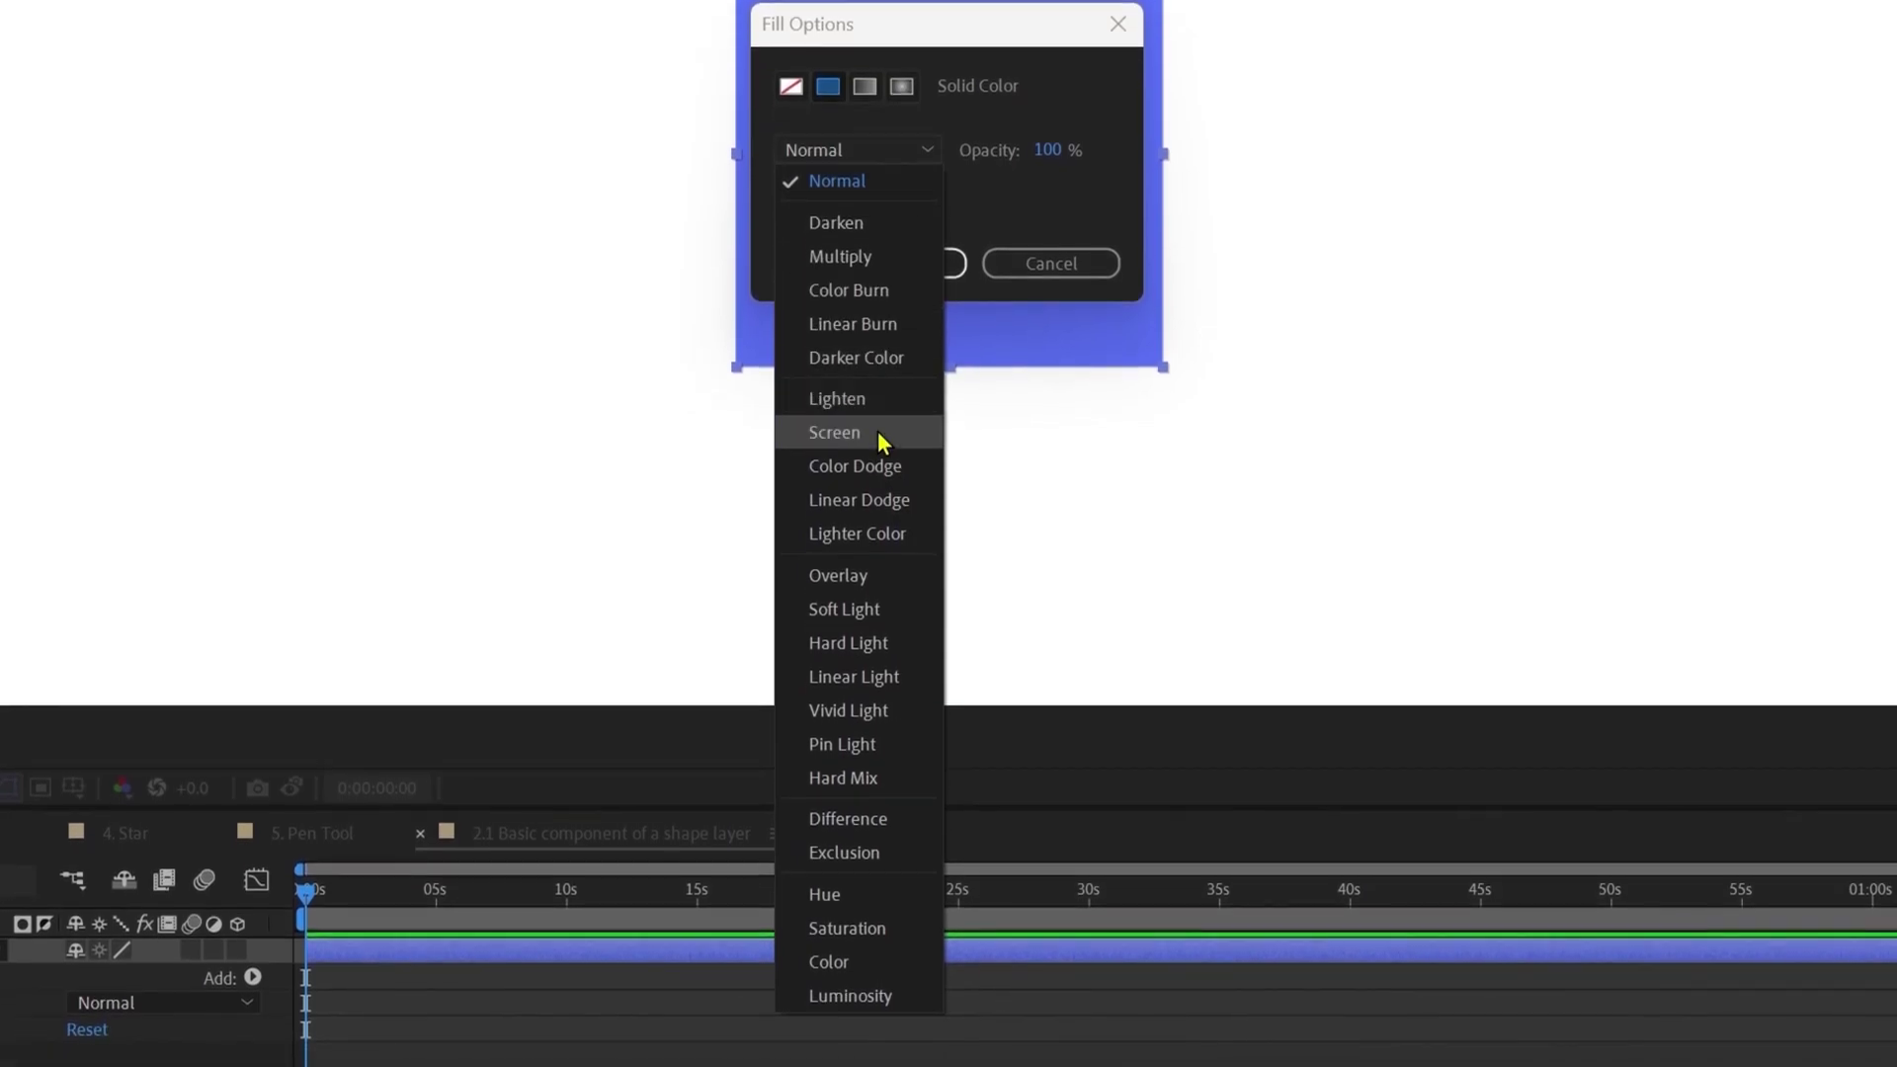
left_click(974, 124)
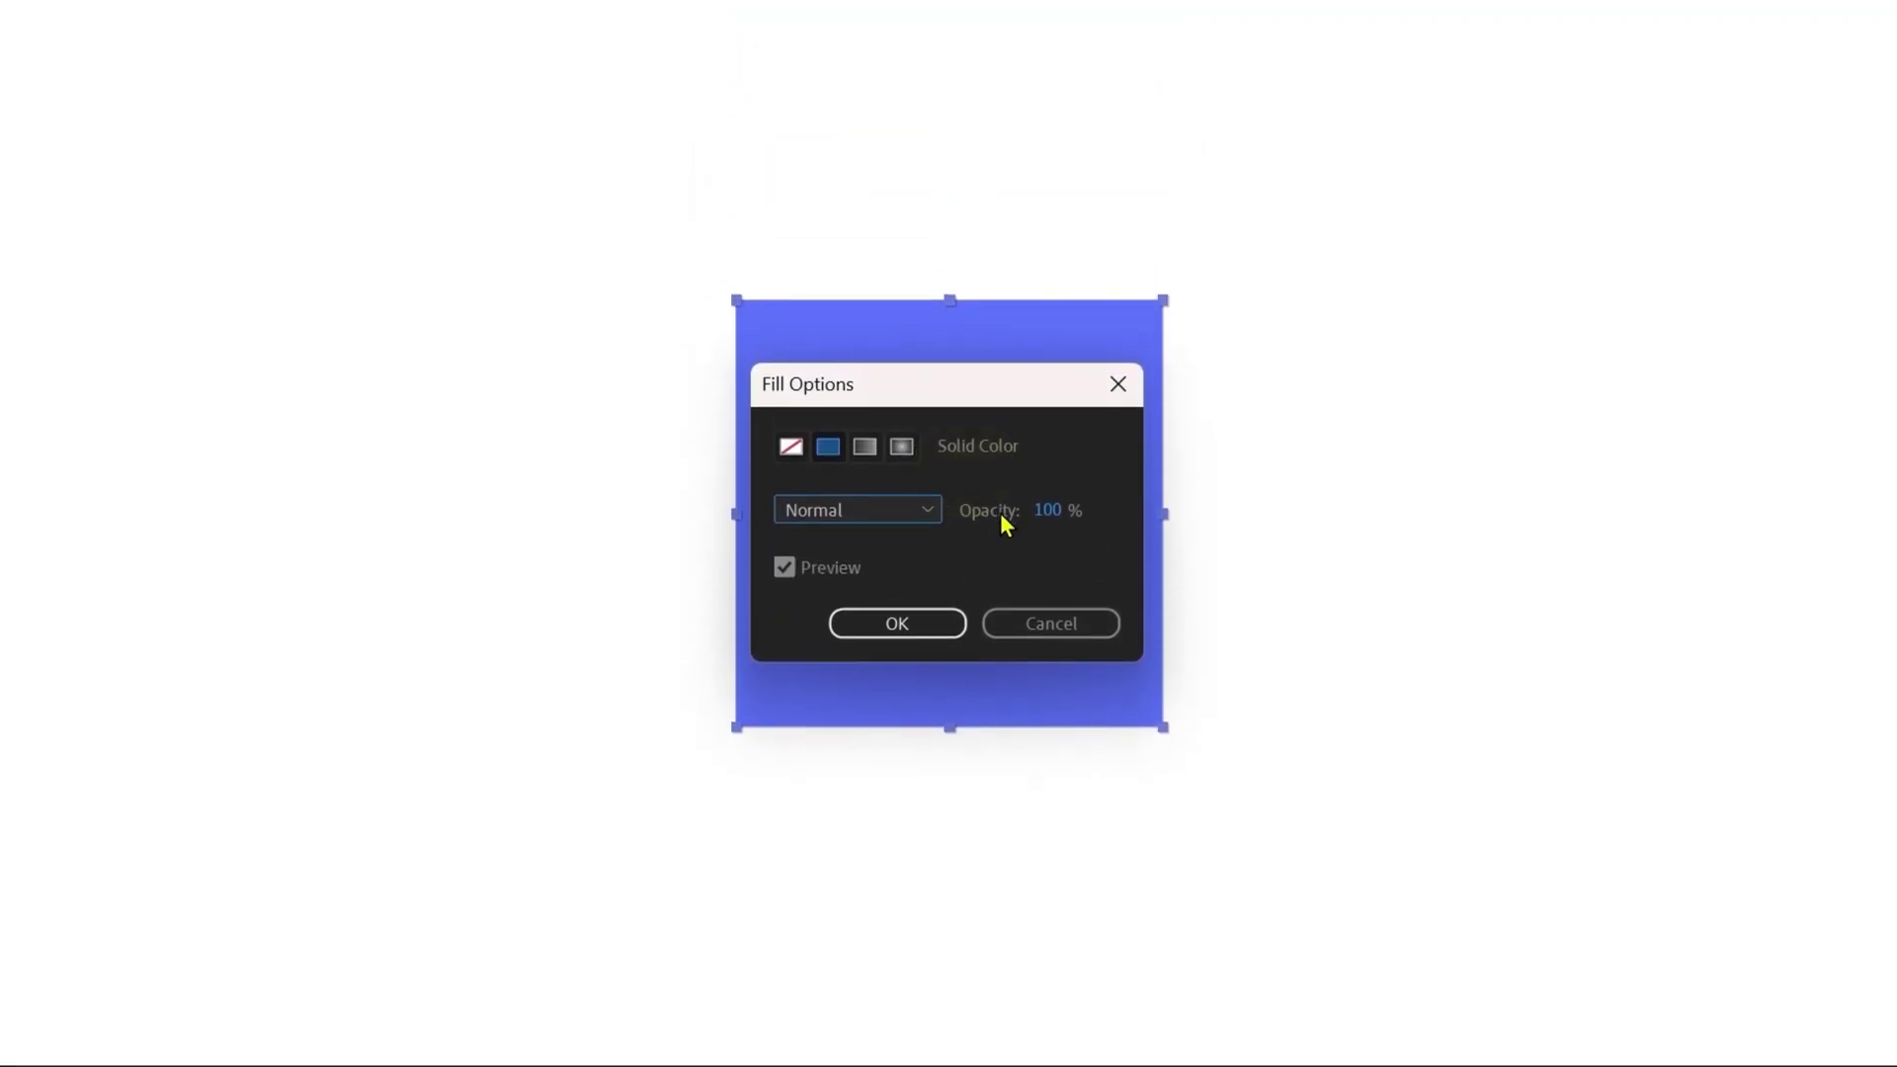
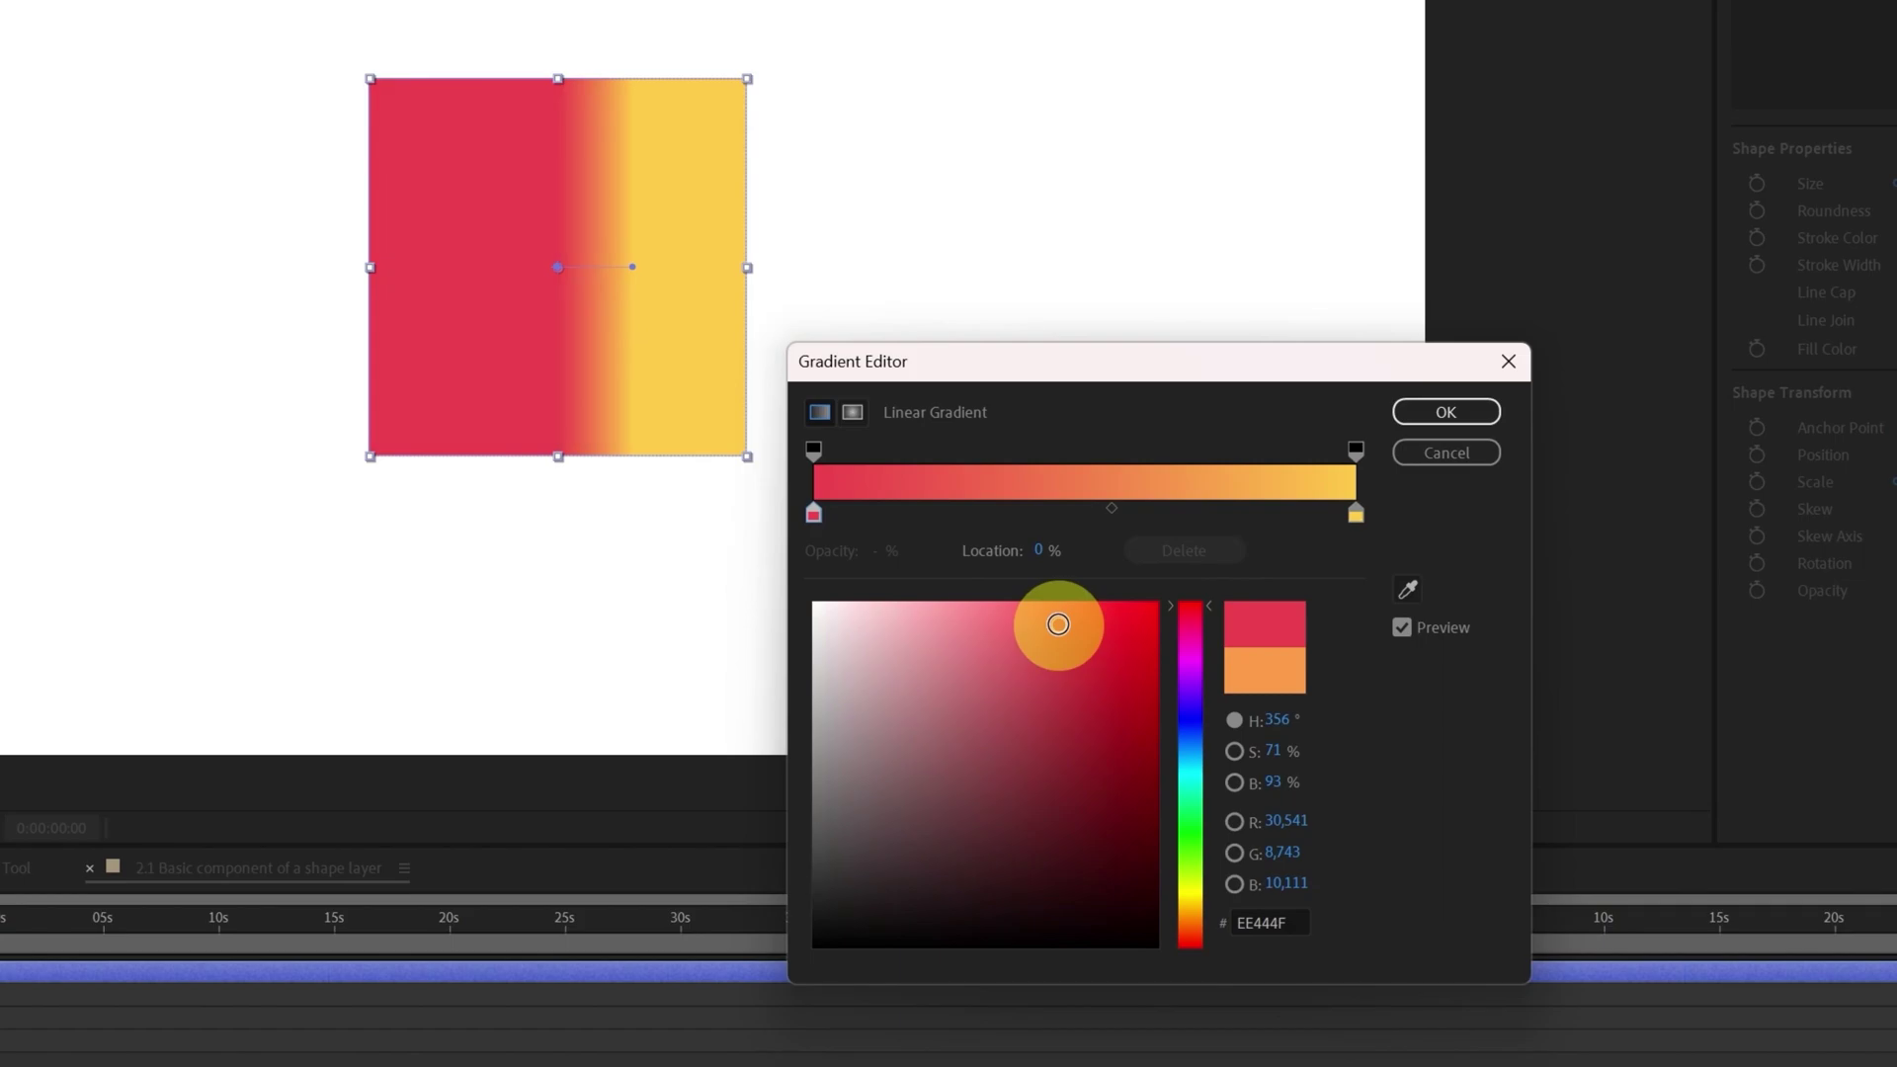
Step: Change the linear gradient's end color to cyan 49EDFF, add a purple C644EE color stop at 59.6%, and apply the gradient
left_click(1356, 514)
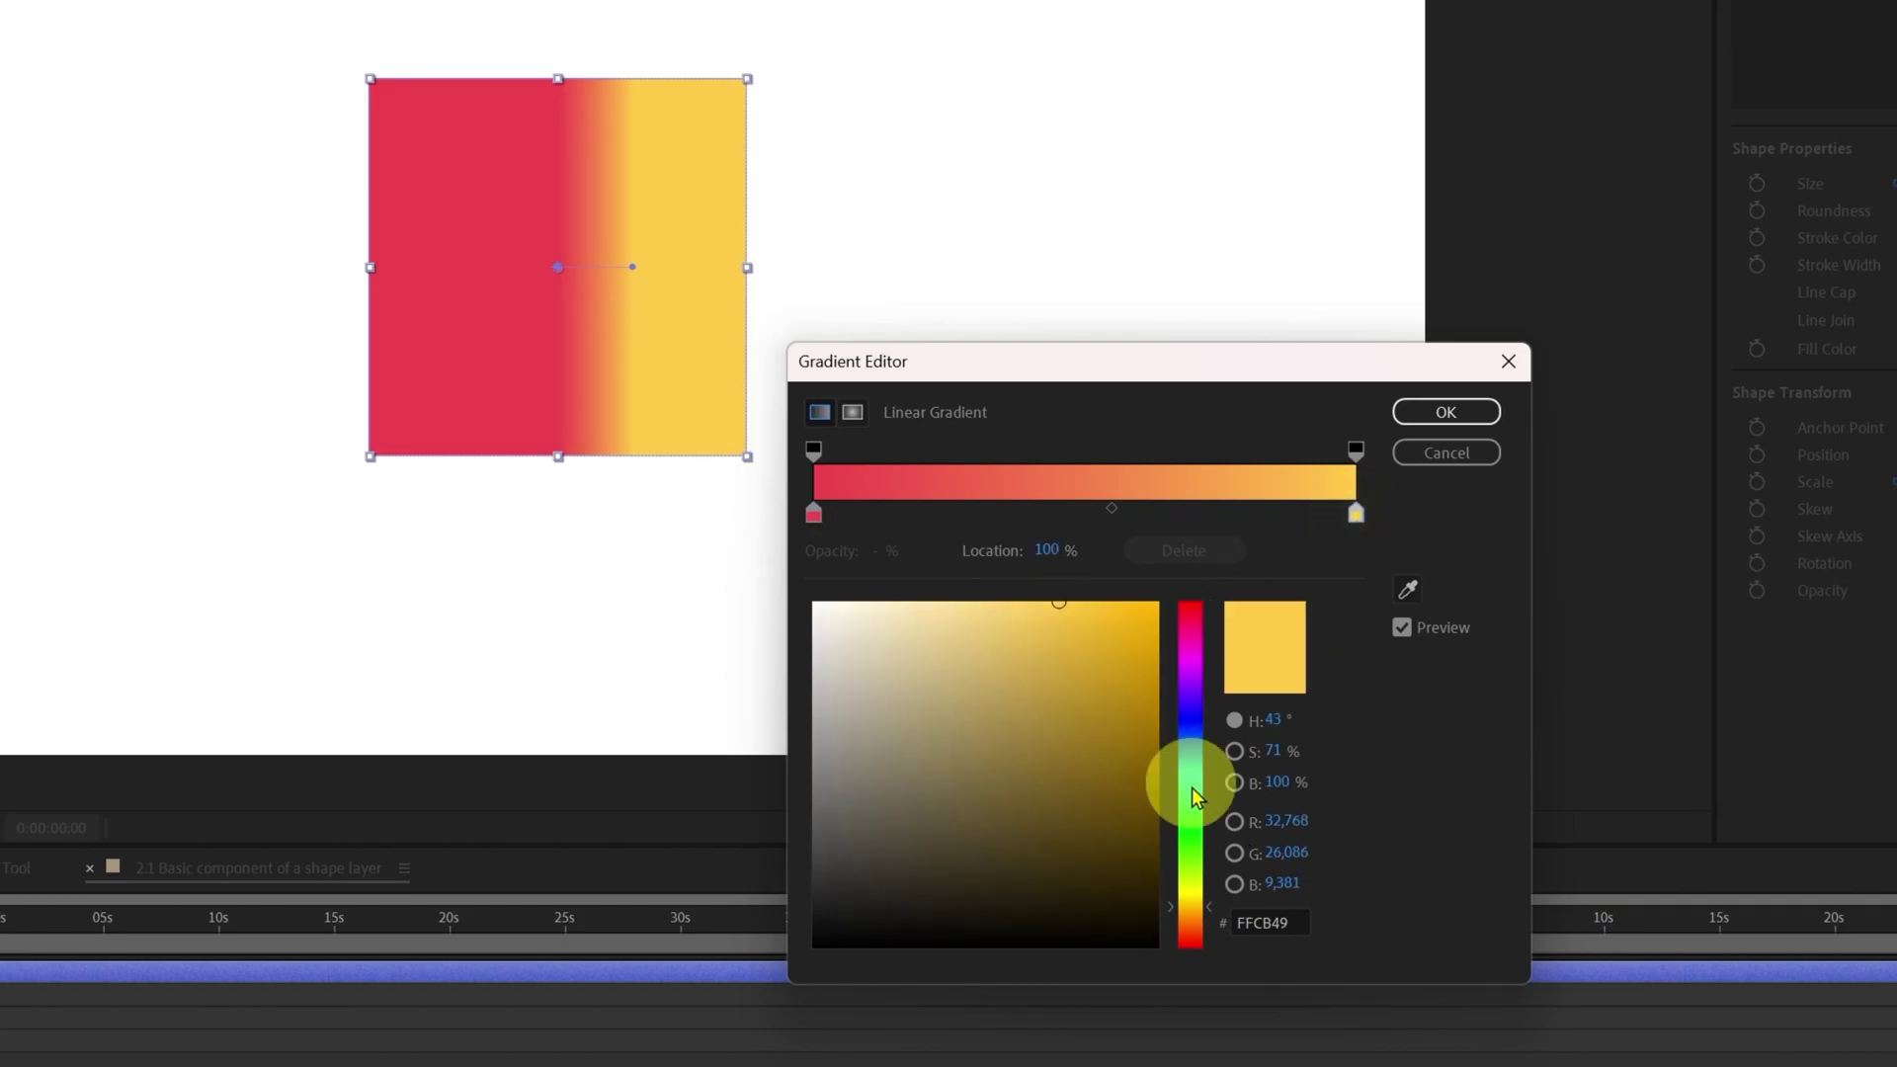
mouse_move(1192, 786)
left_mouse_down()
mouse_move(1210, 921)
mouse_move(1205, 750)
mouse_move(1206, 771)
left_mouse_up()
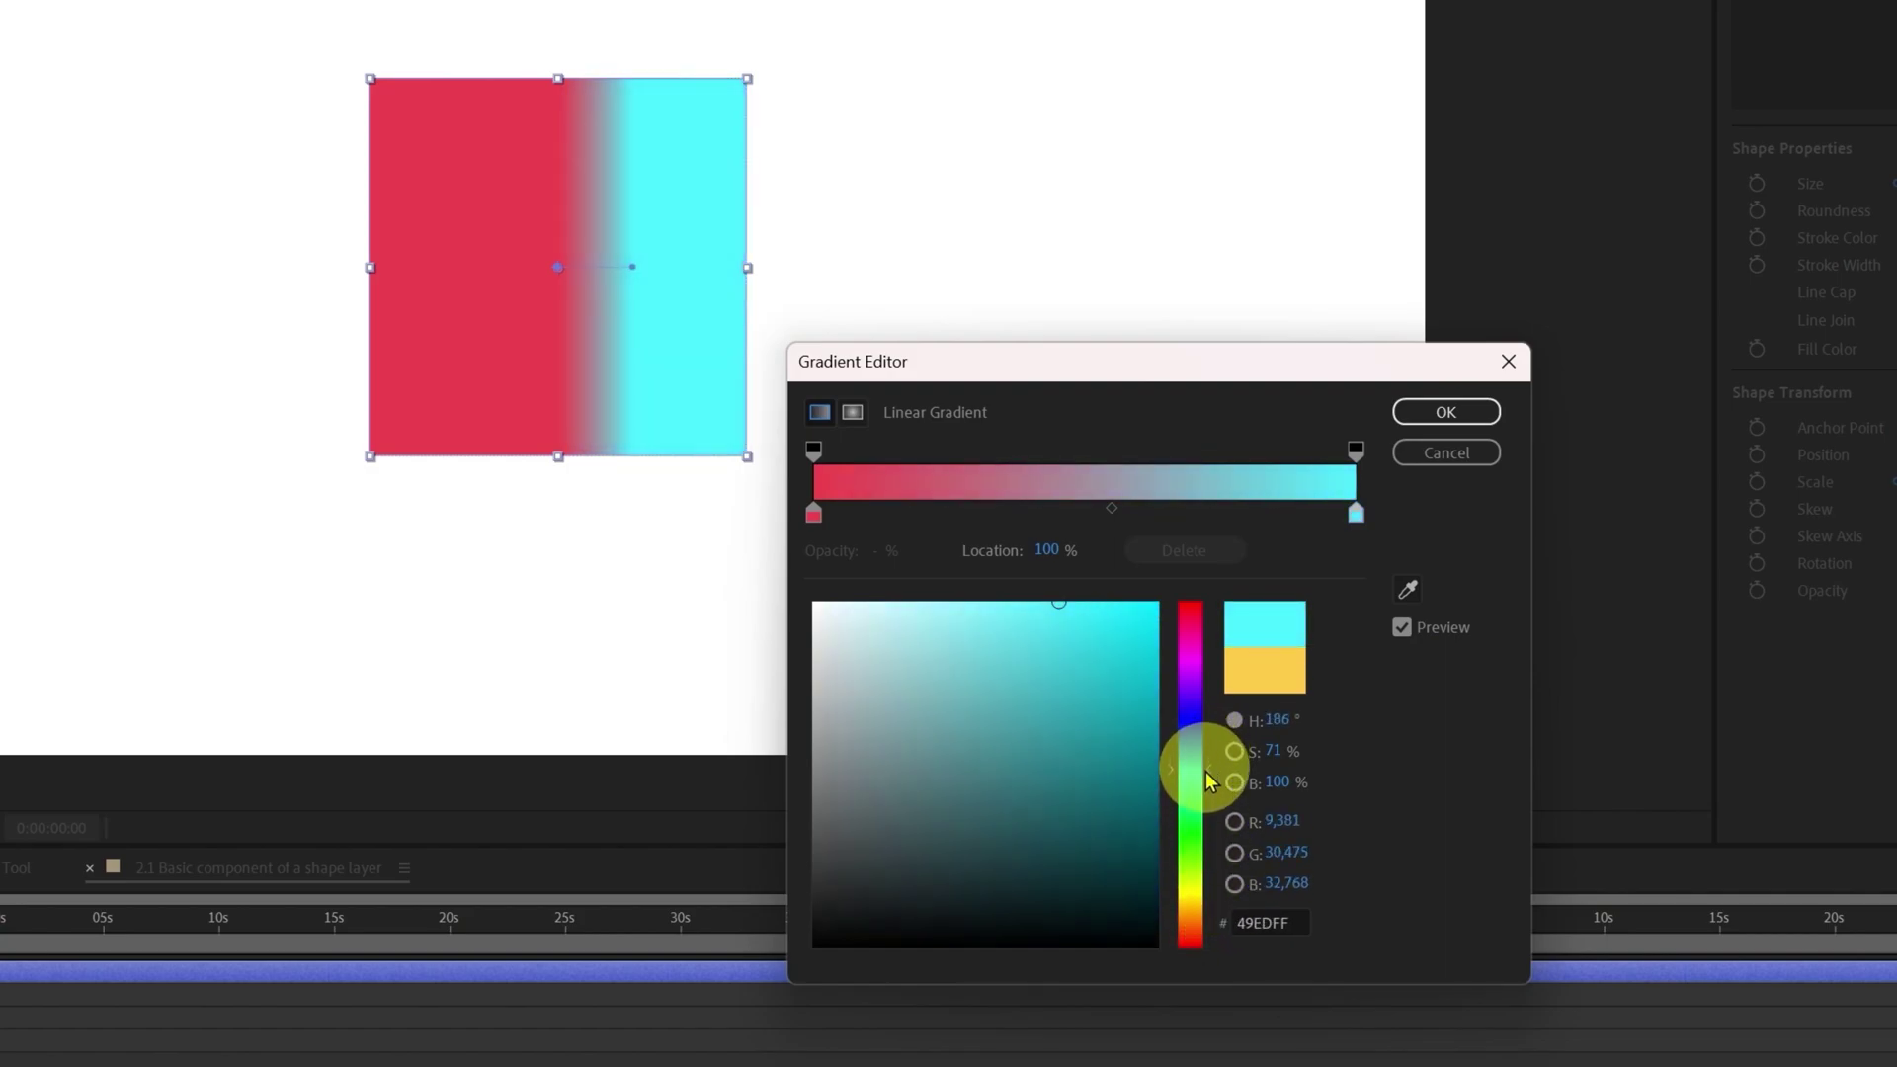
left_click(1137, 514)
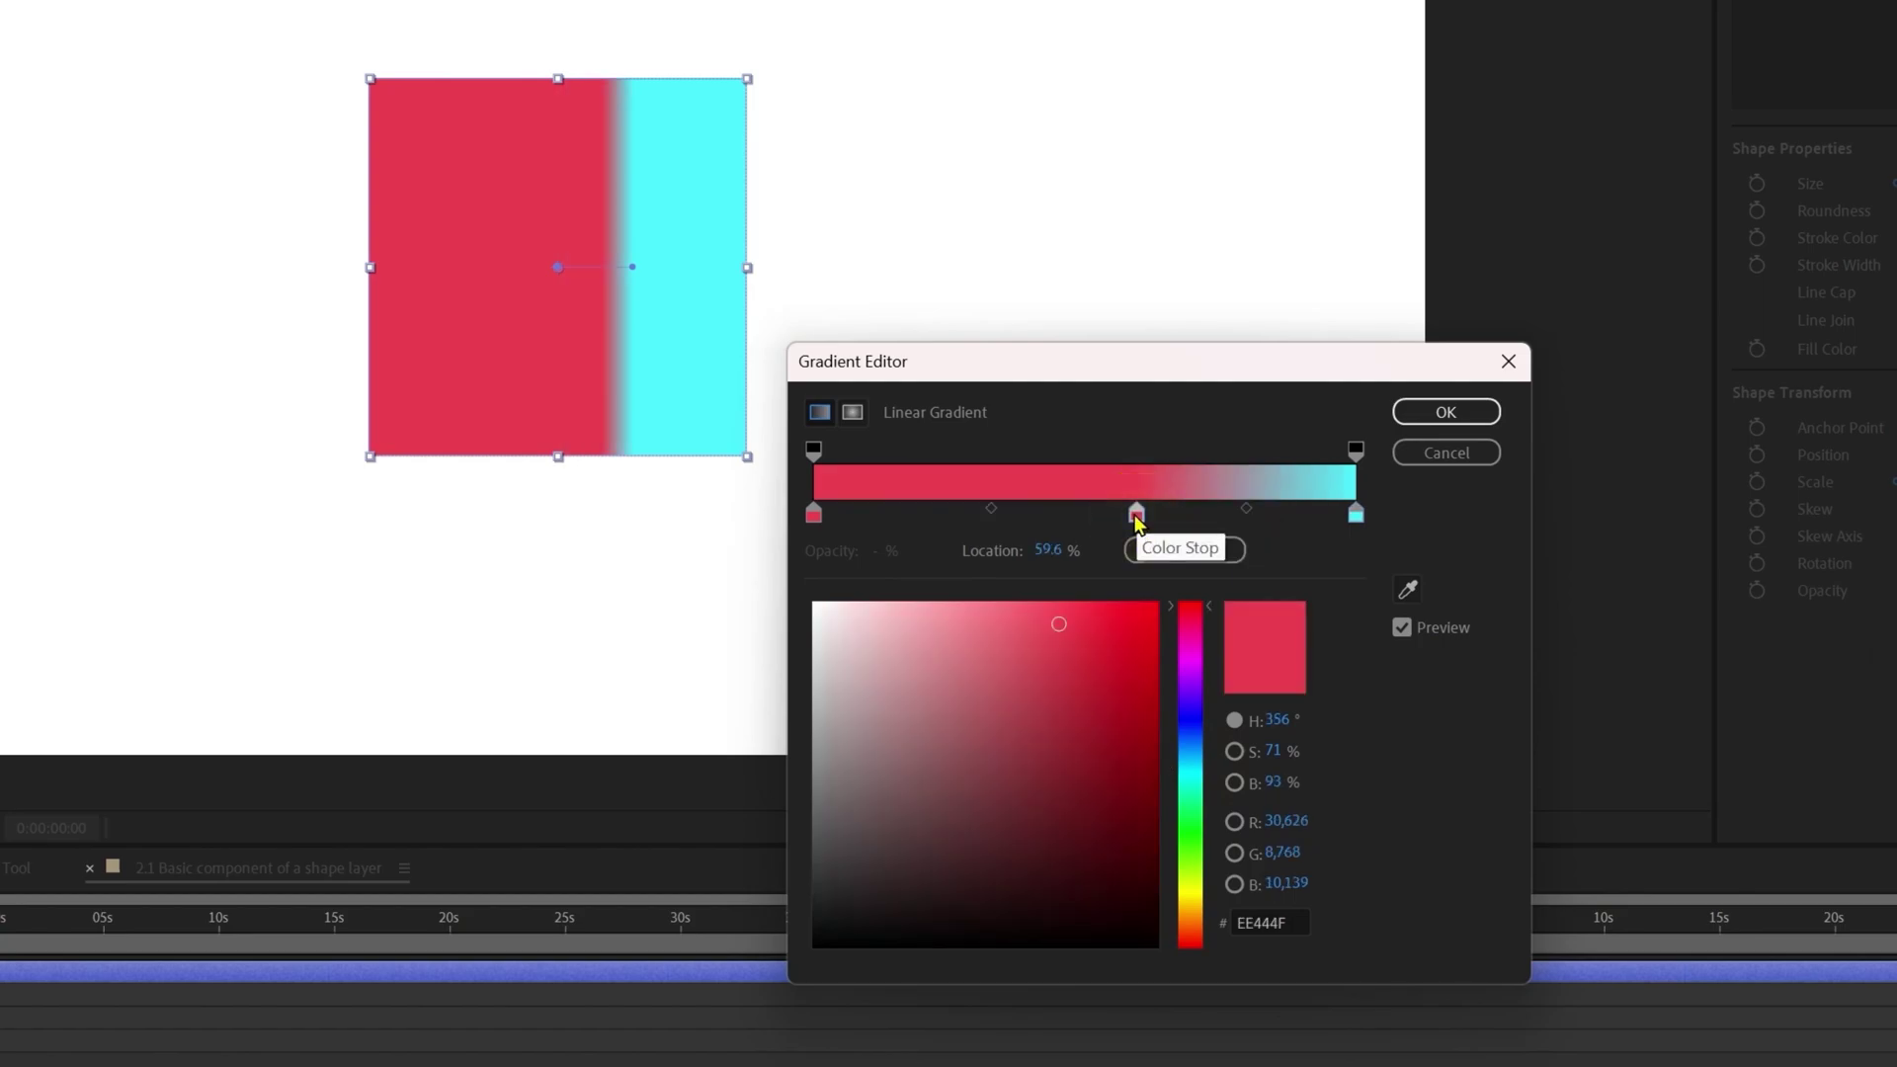
left_click_drag(1193, 692, 1196, 676)
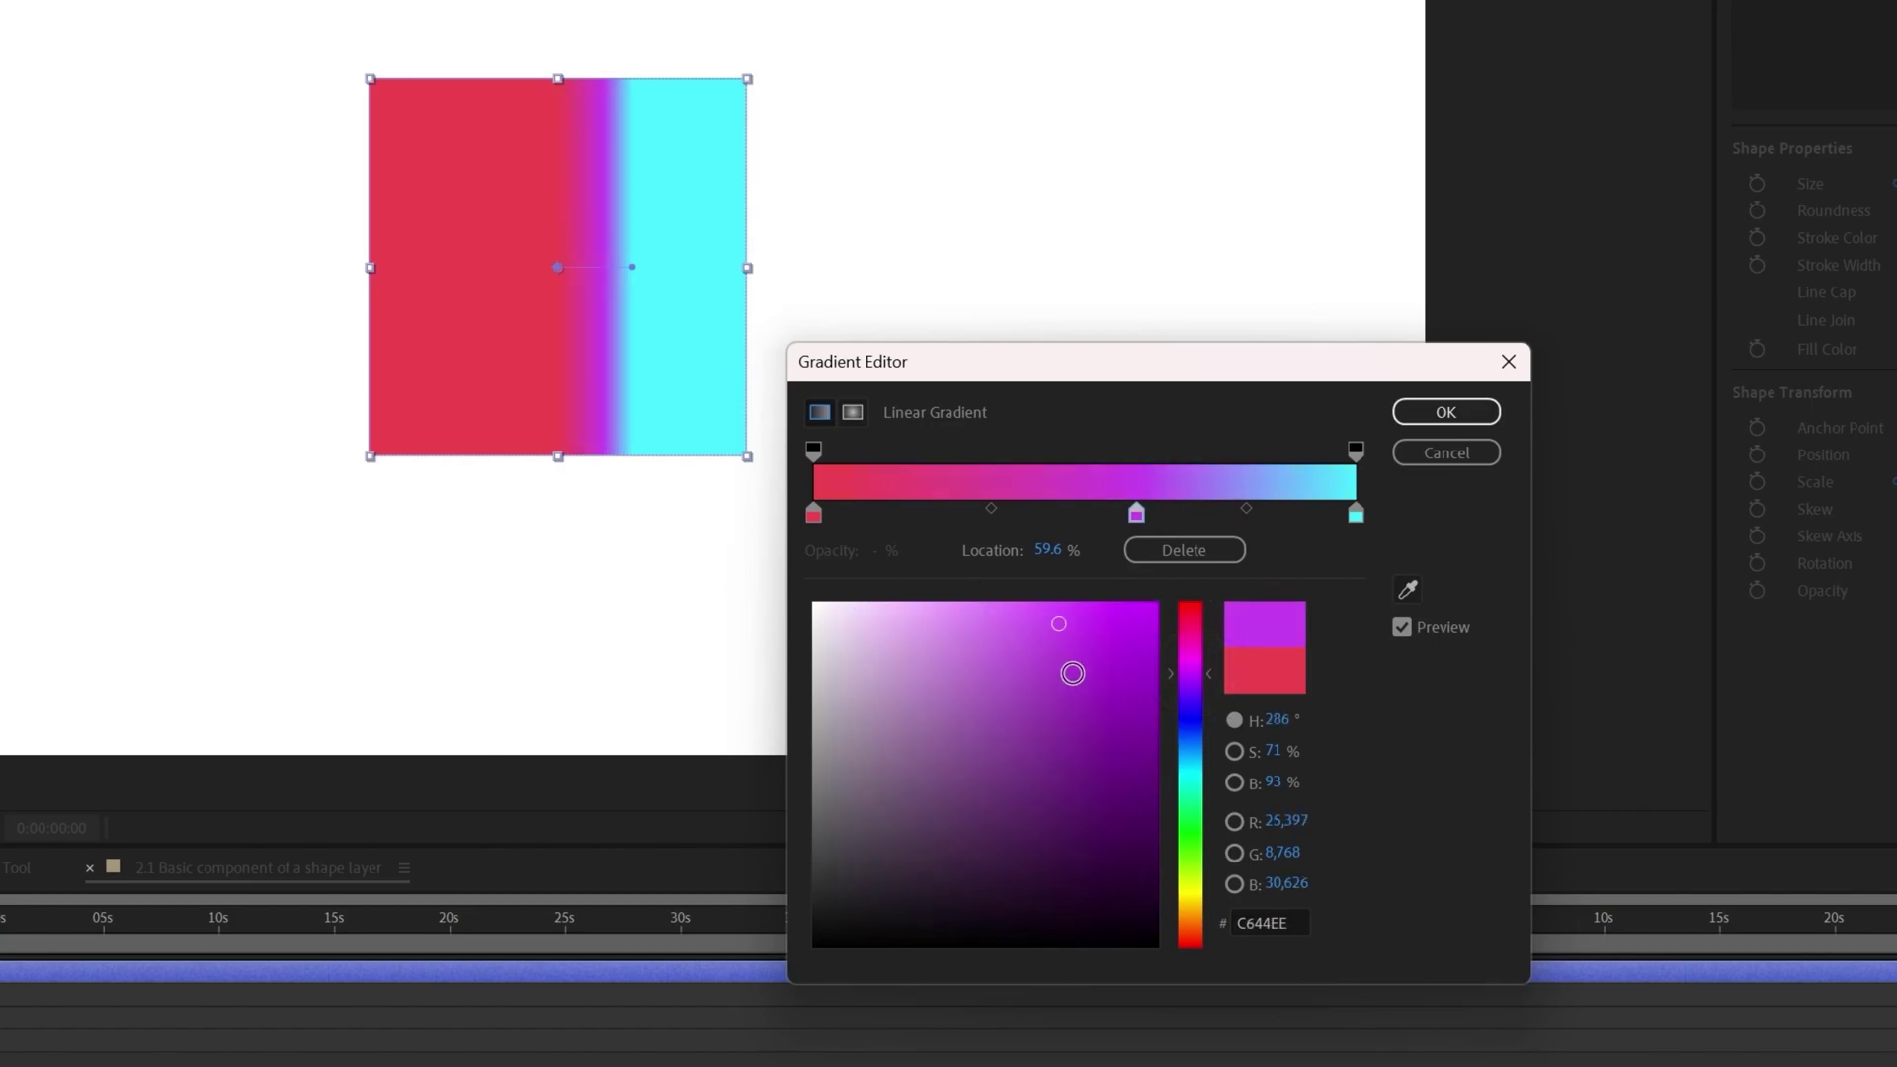
left_click(1419, 415)
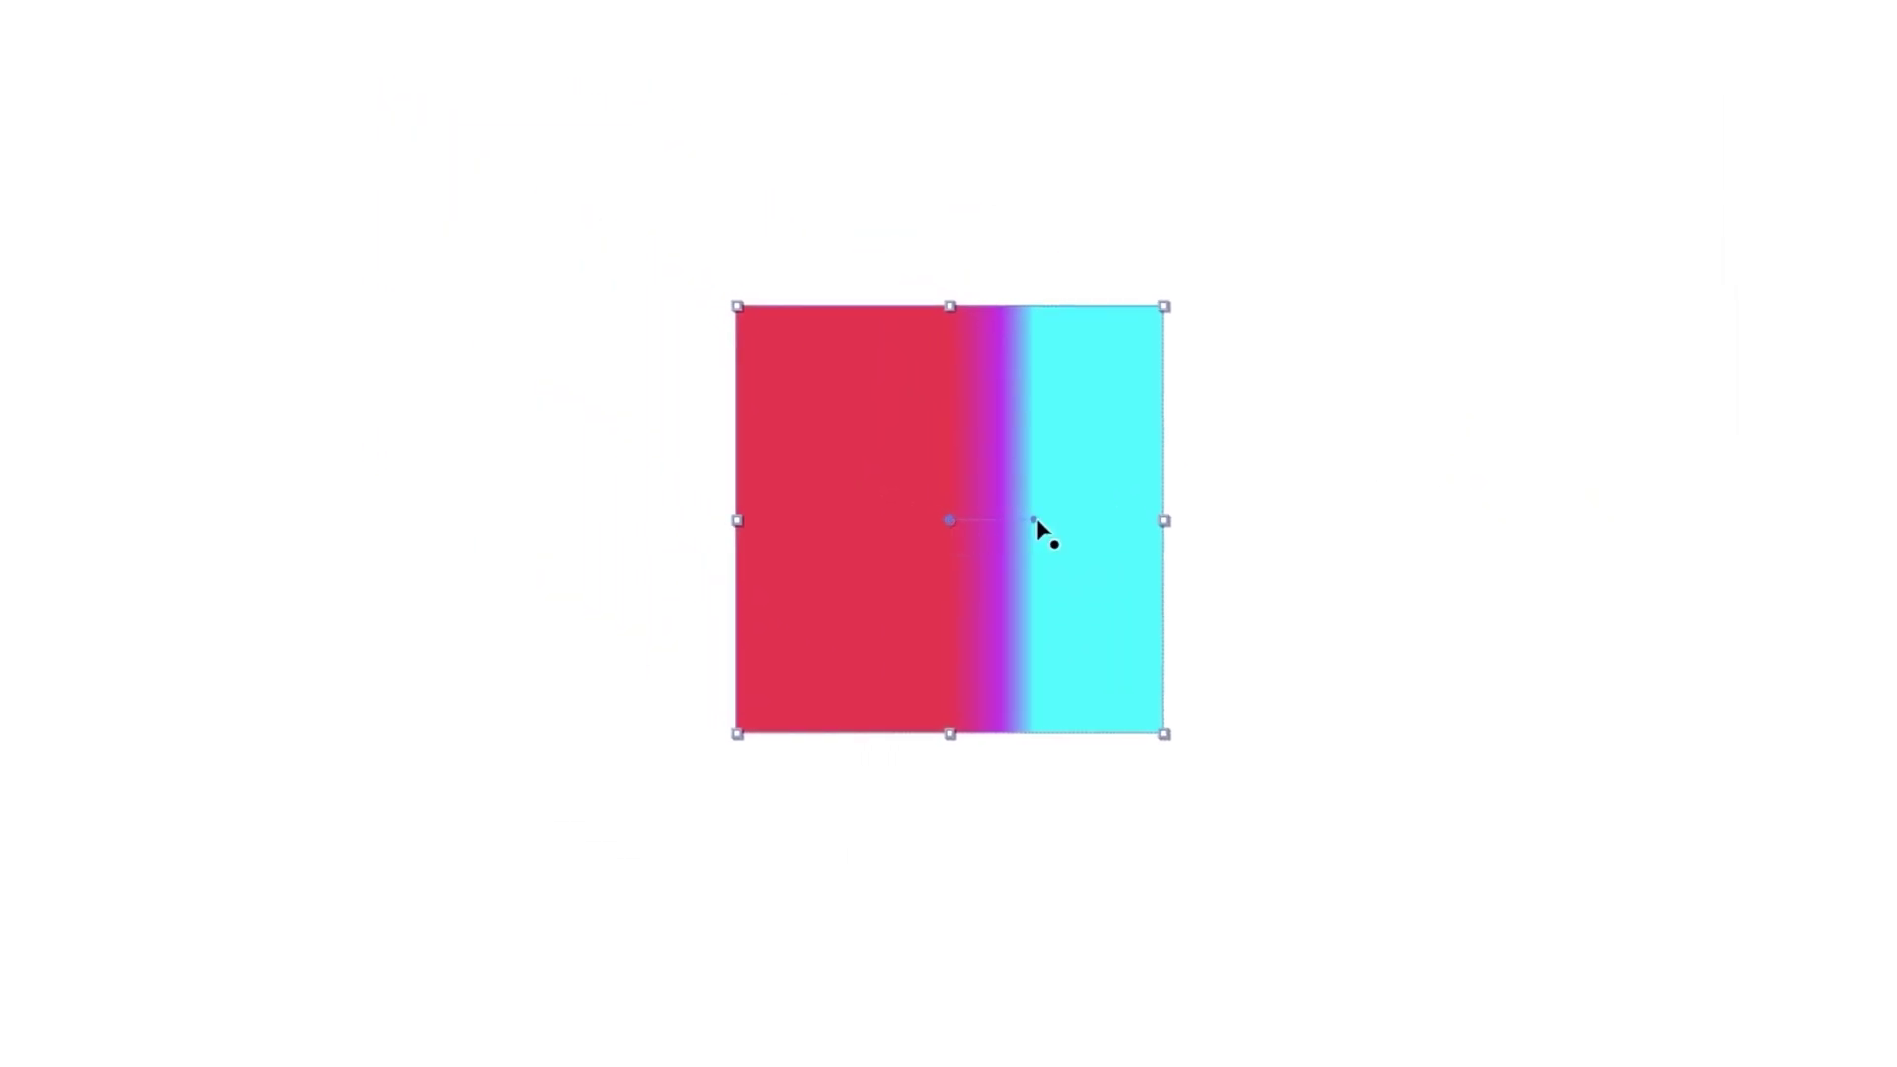
Step: Reposition the gradient's start and end points so it runs diagonally from the square's lower-left corner to its upper-right corner
left_click_drag(1035, 518, 1144, 521)
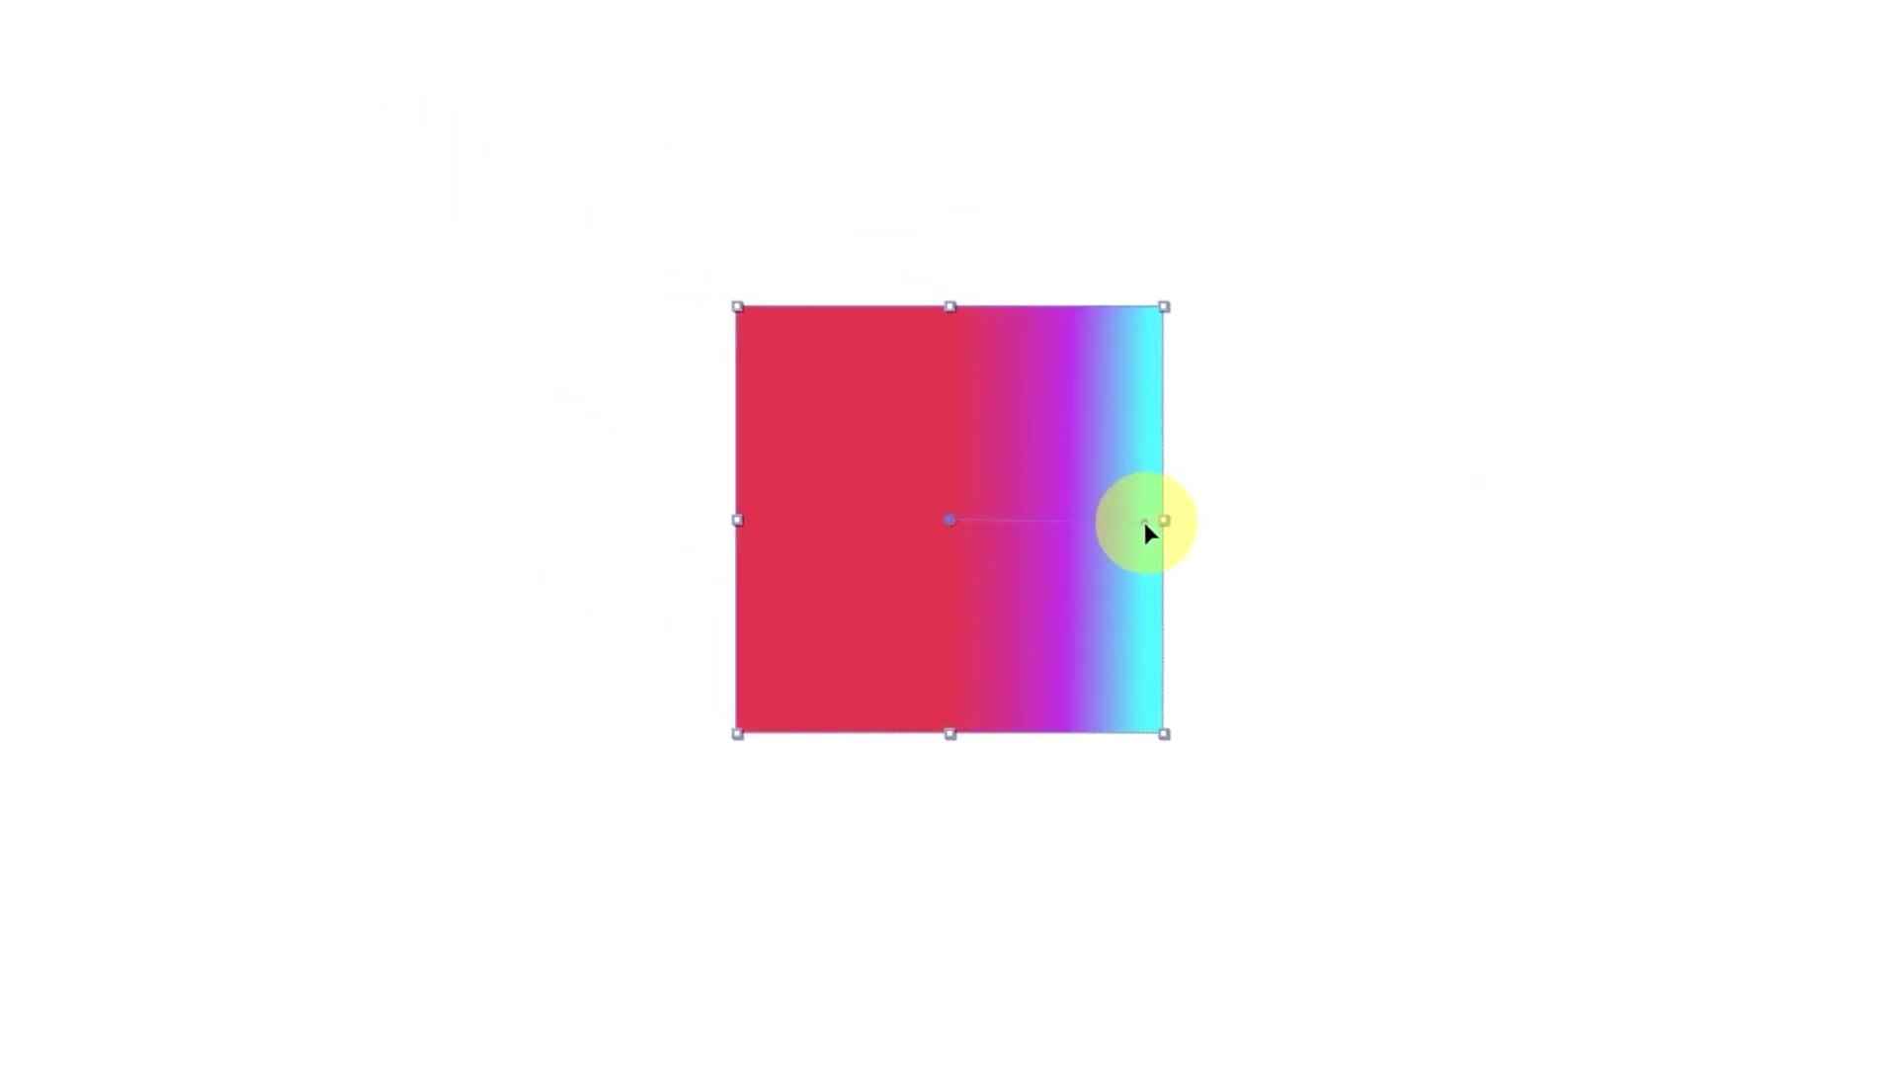
left_click_drag(943, 520, 742, 524)
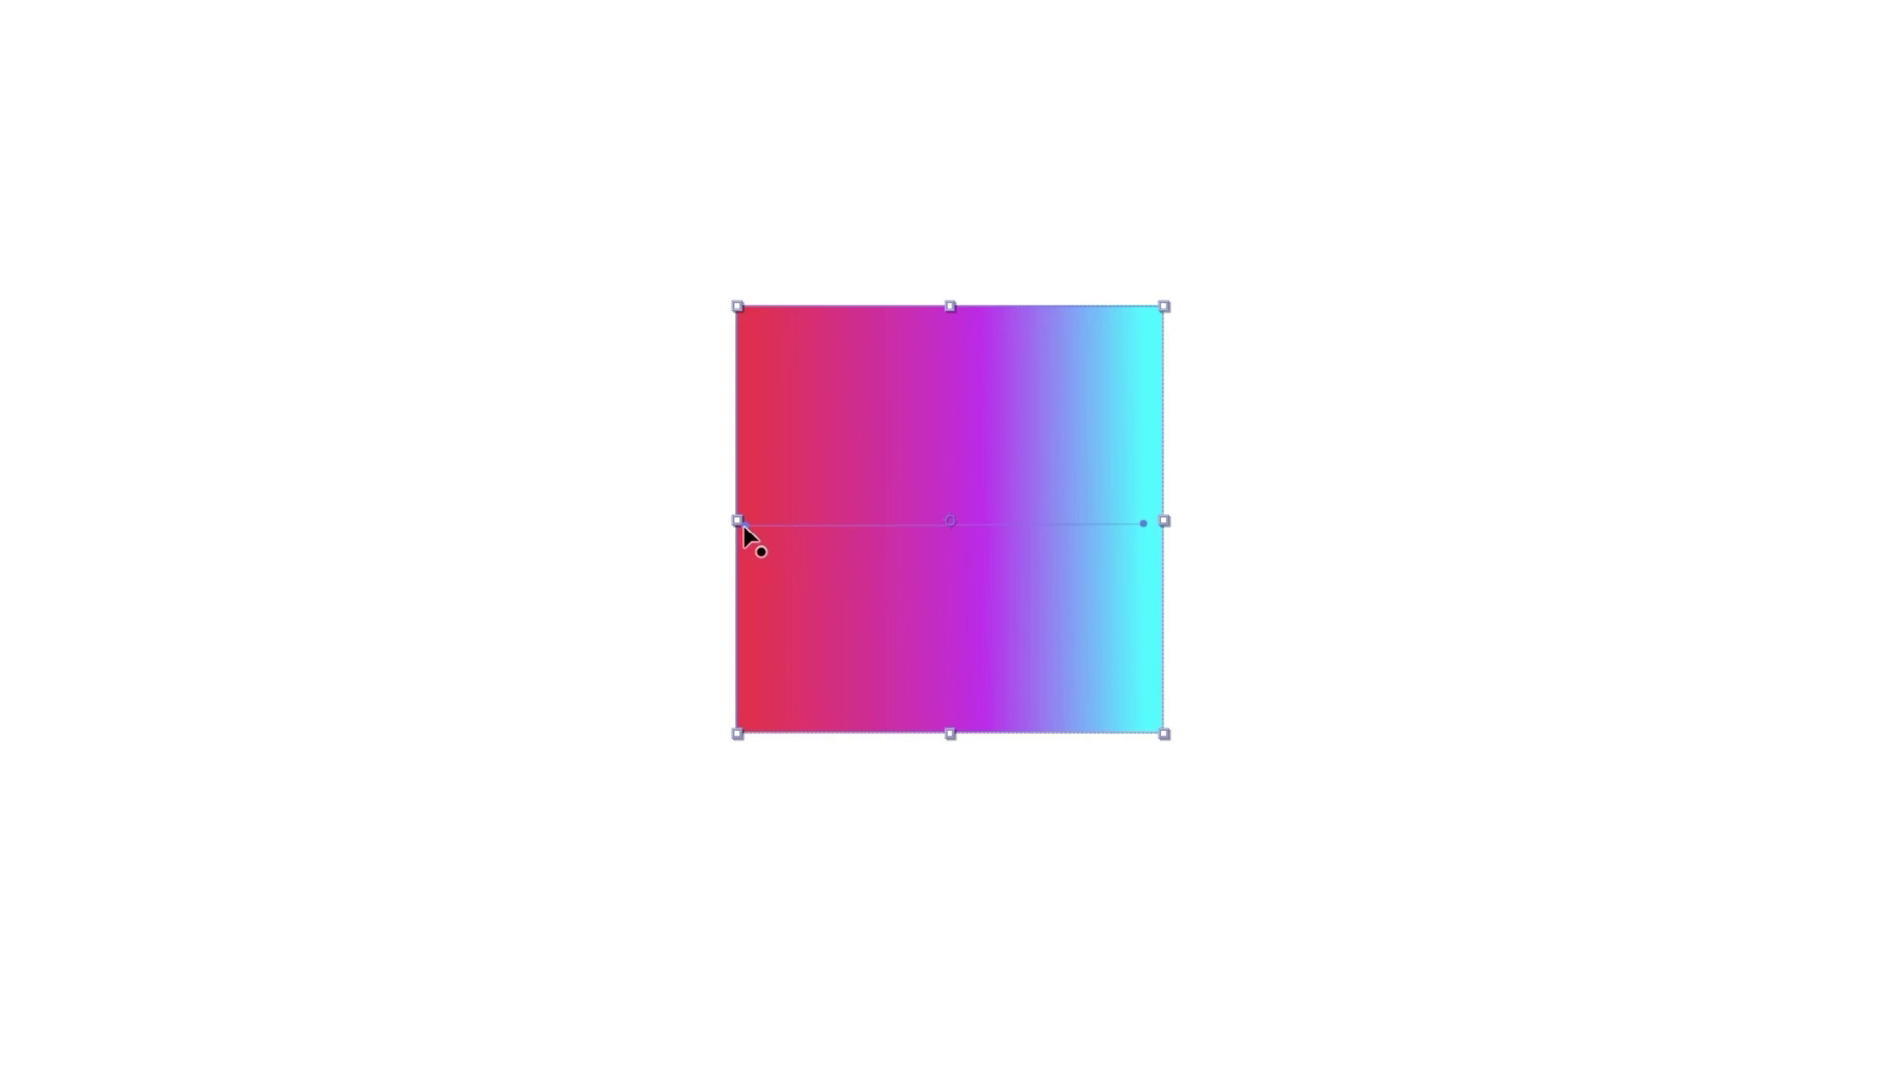
left_click_drag(741, 524, 691, 531)
left_click_drag(1139, 529, 1151, 375)
left_click_drag(694, 532, 728, 571)
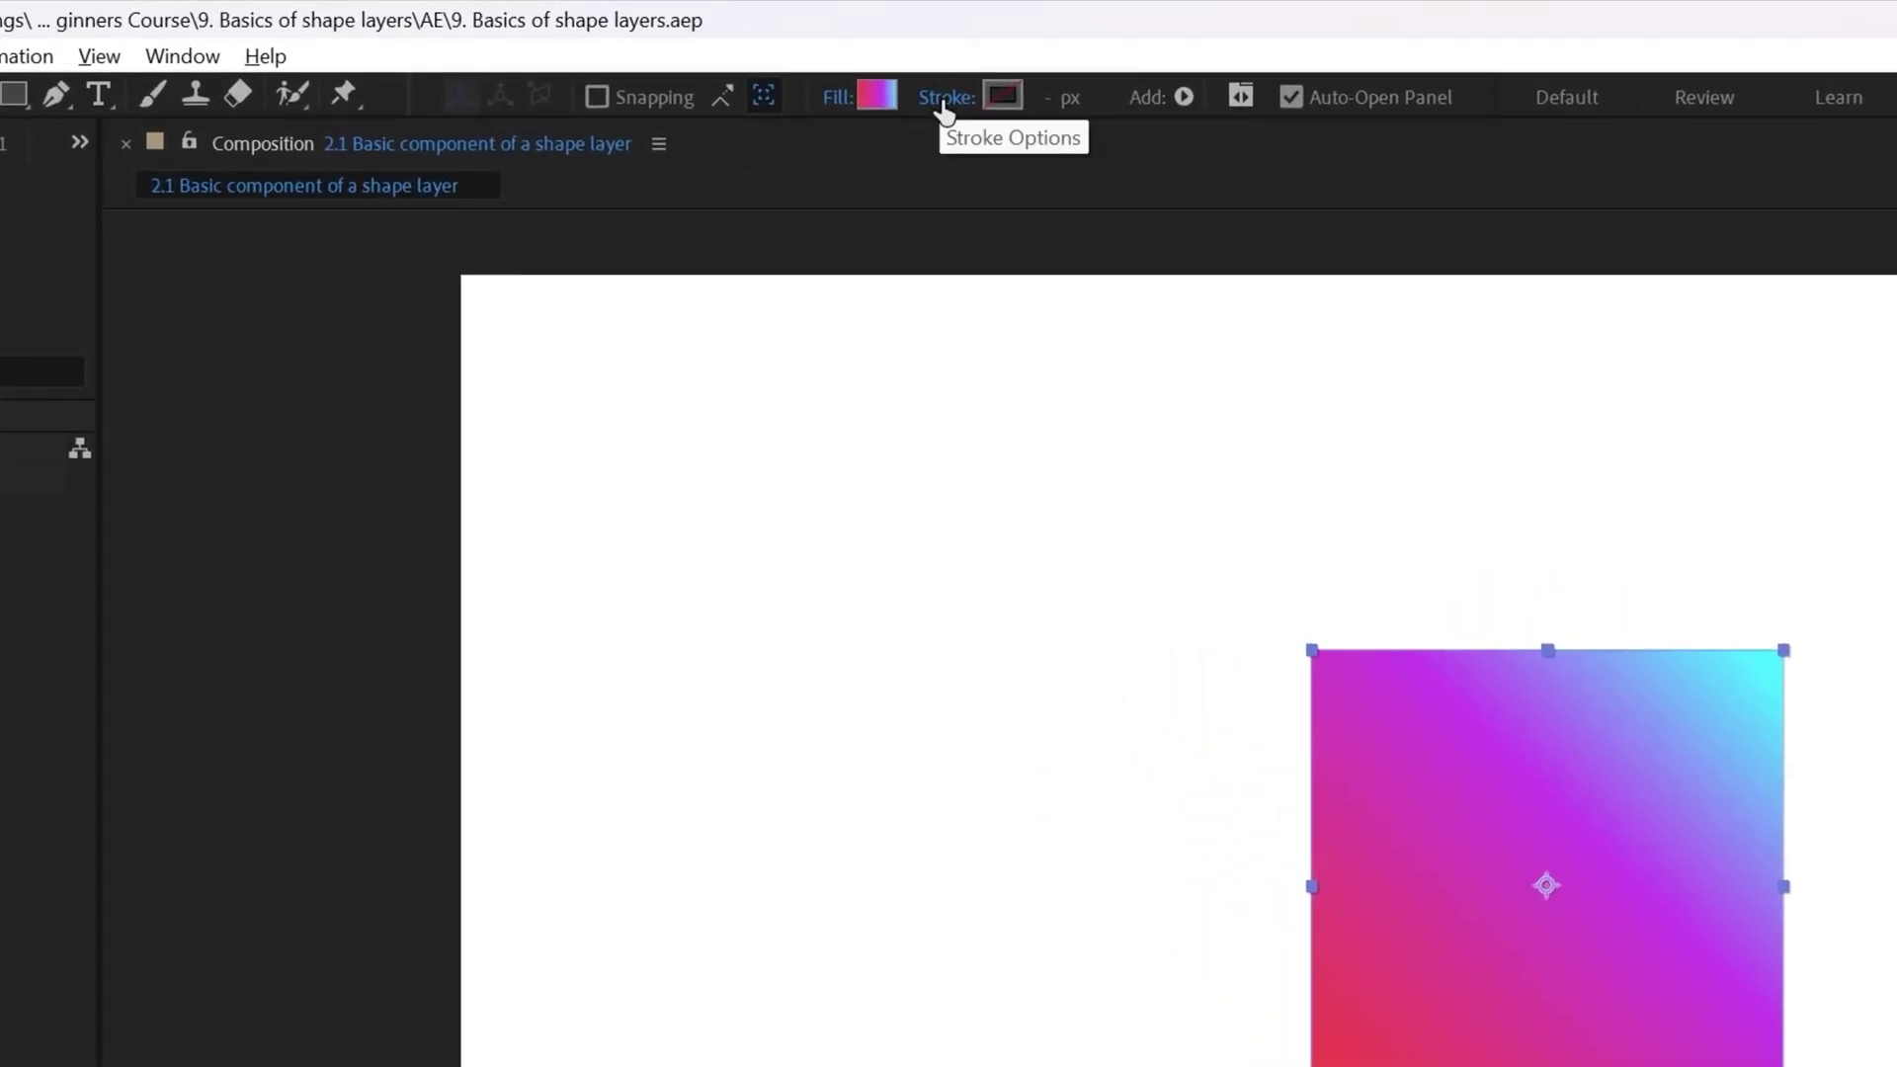
Step: Give the gradient-filled square a solid color stroke, keeping the Normal blending mode
left_click(943, 100)
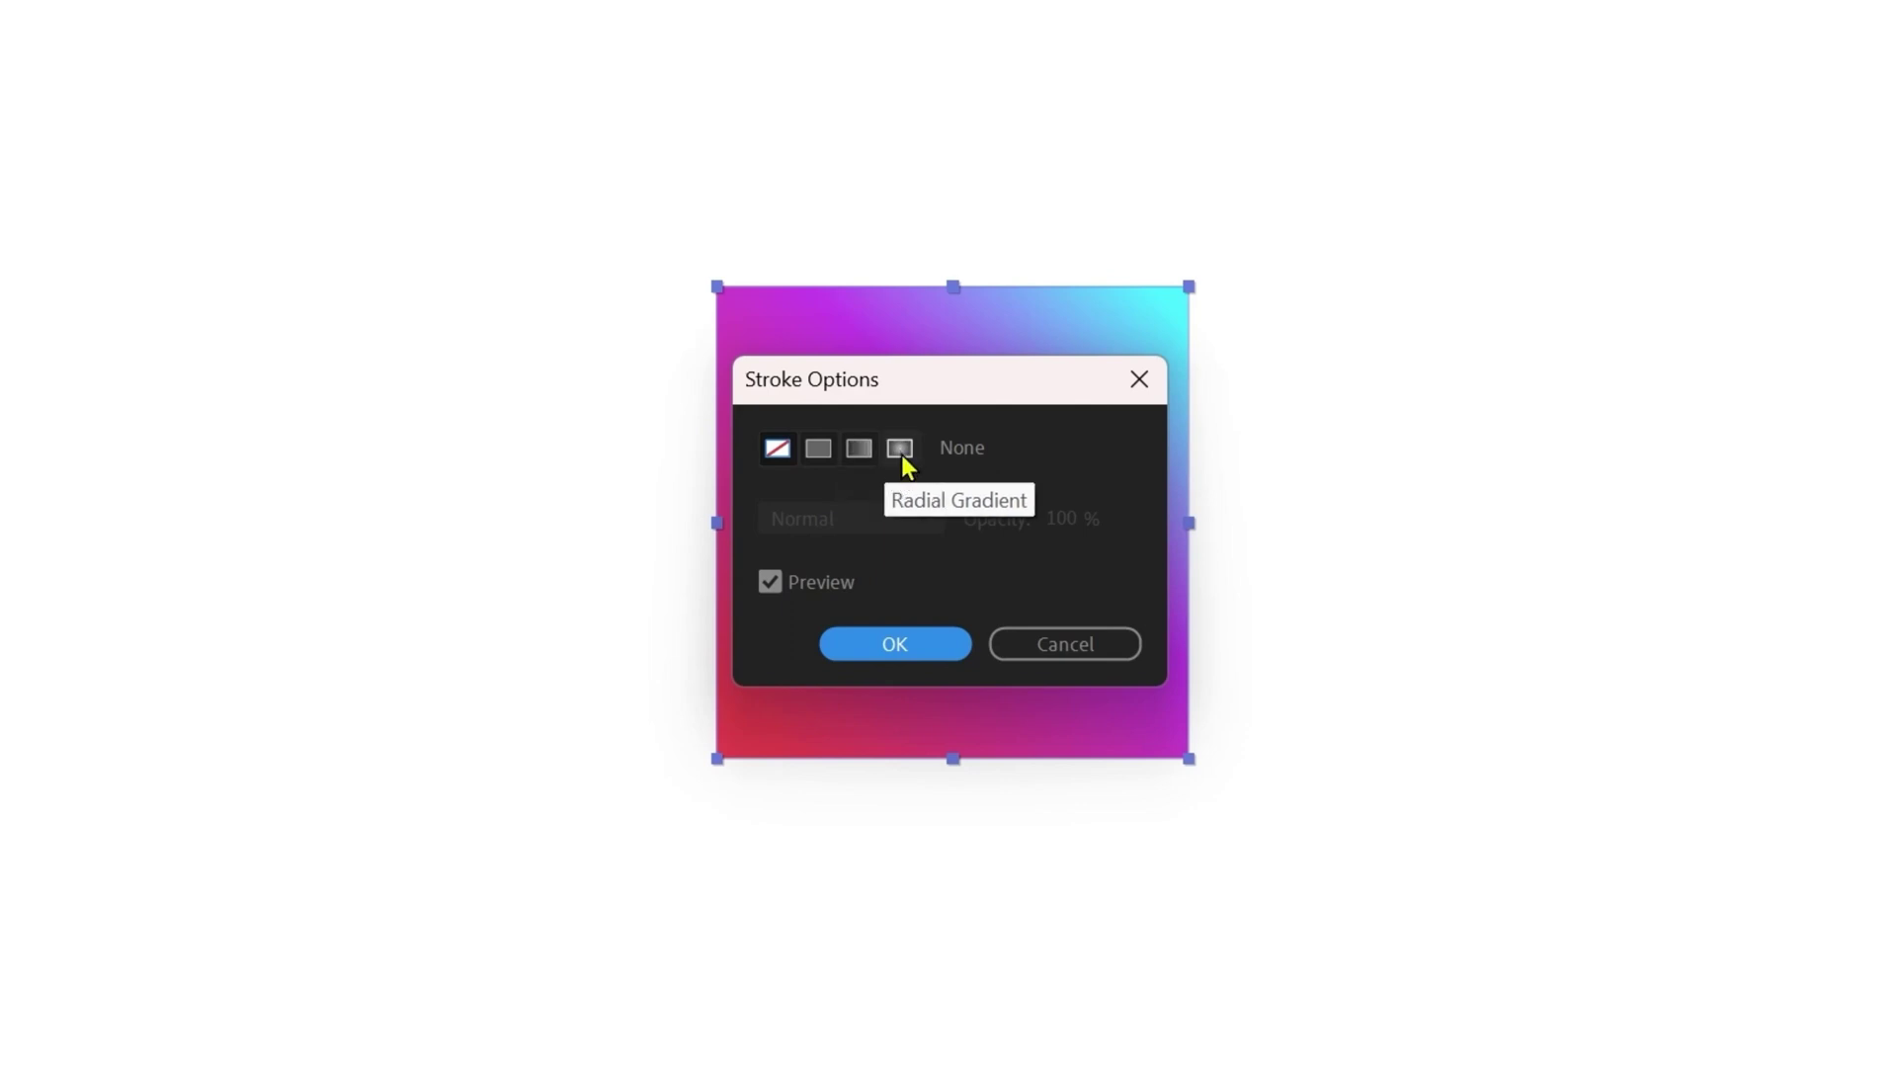
left_click(816, 450)
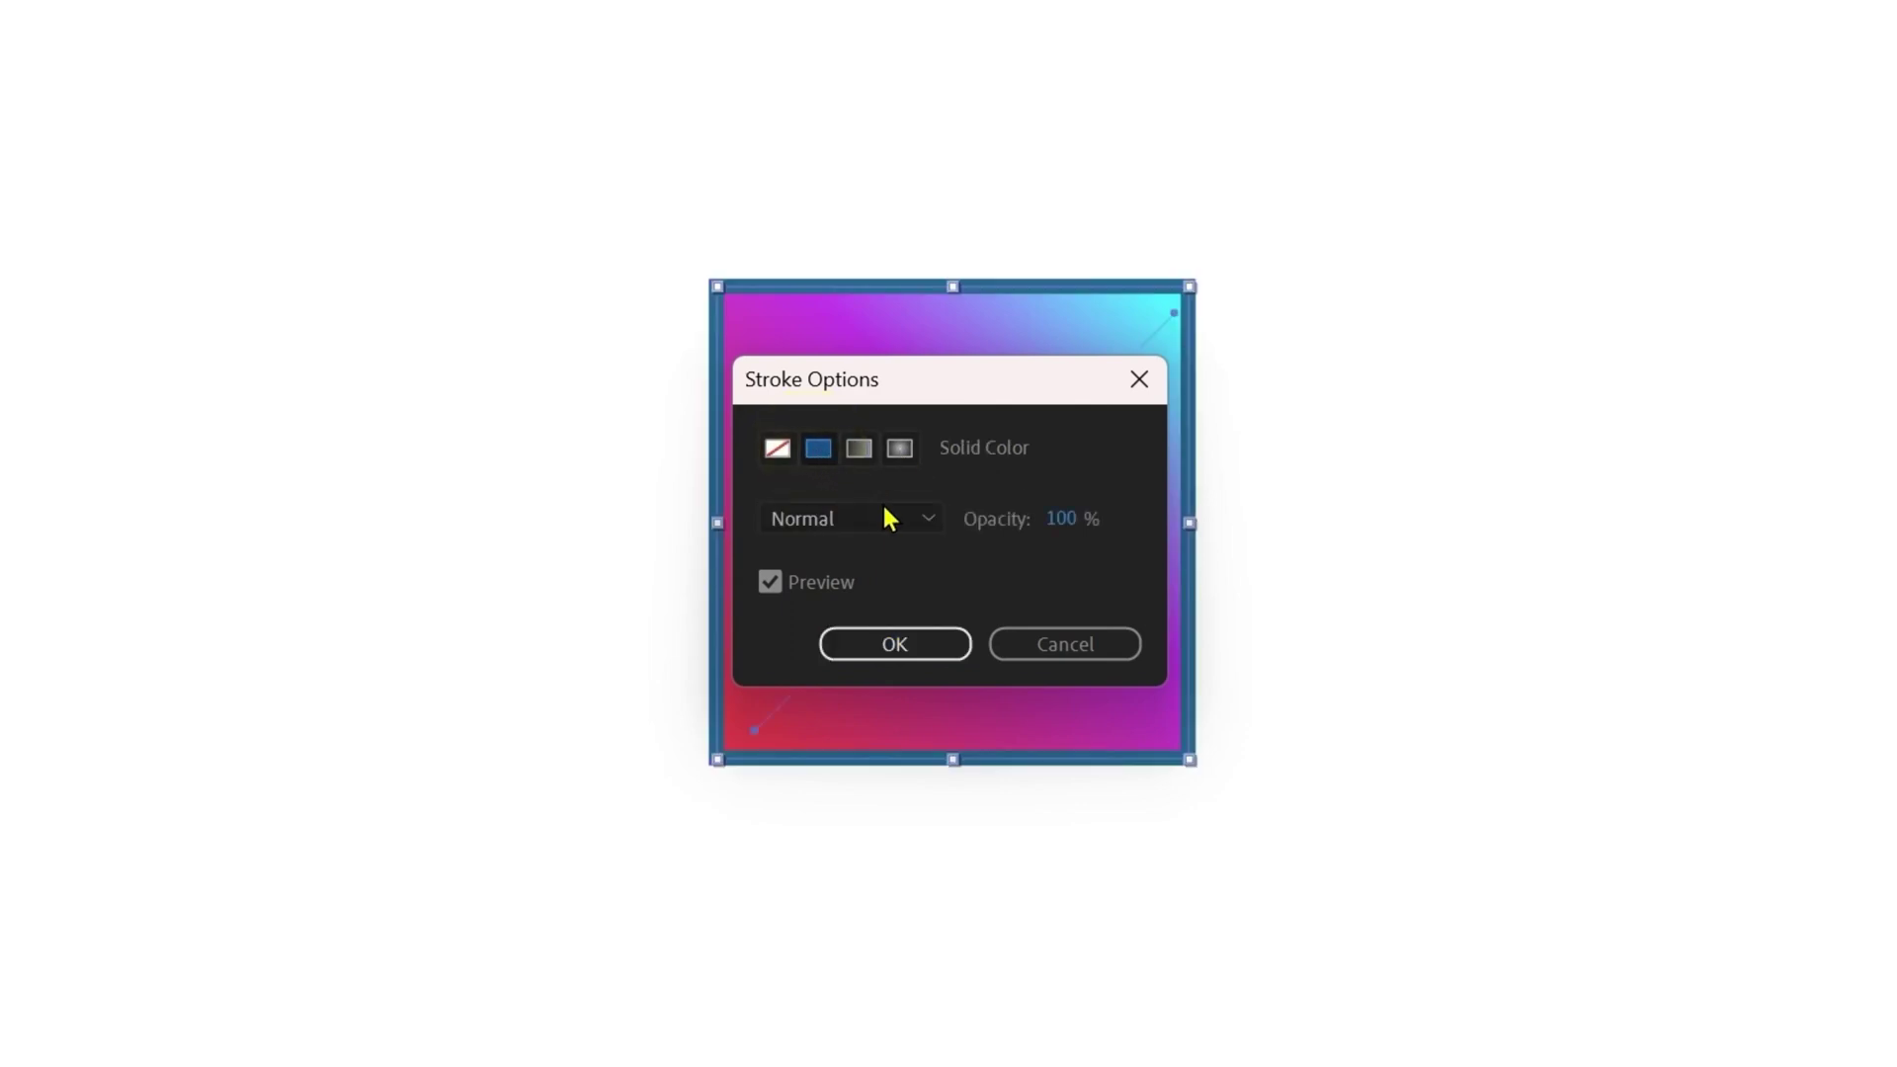
left_click(886, 524)
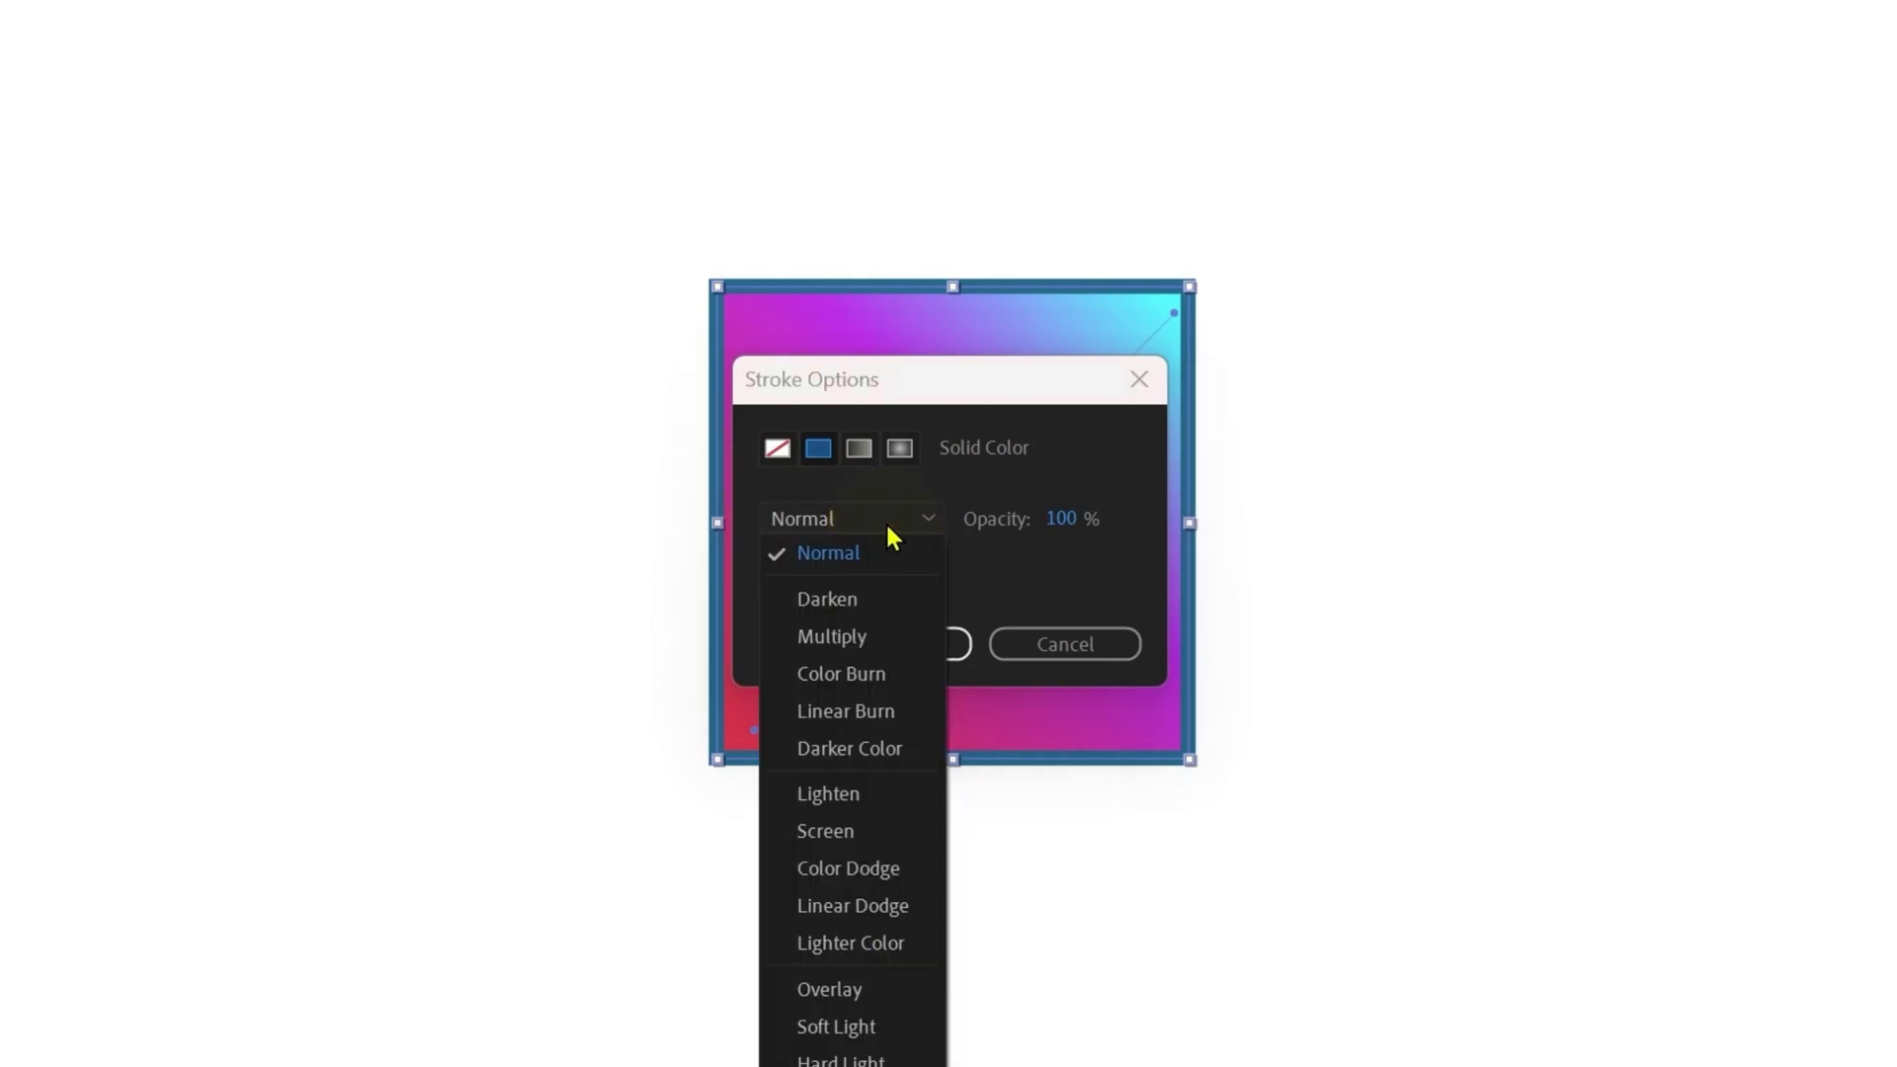
left_click(988, 483)
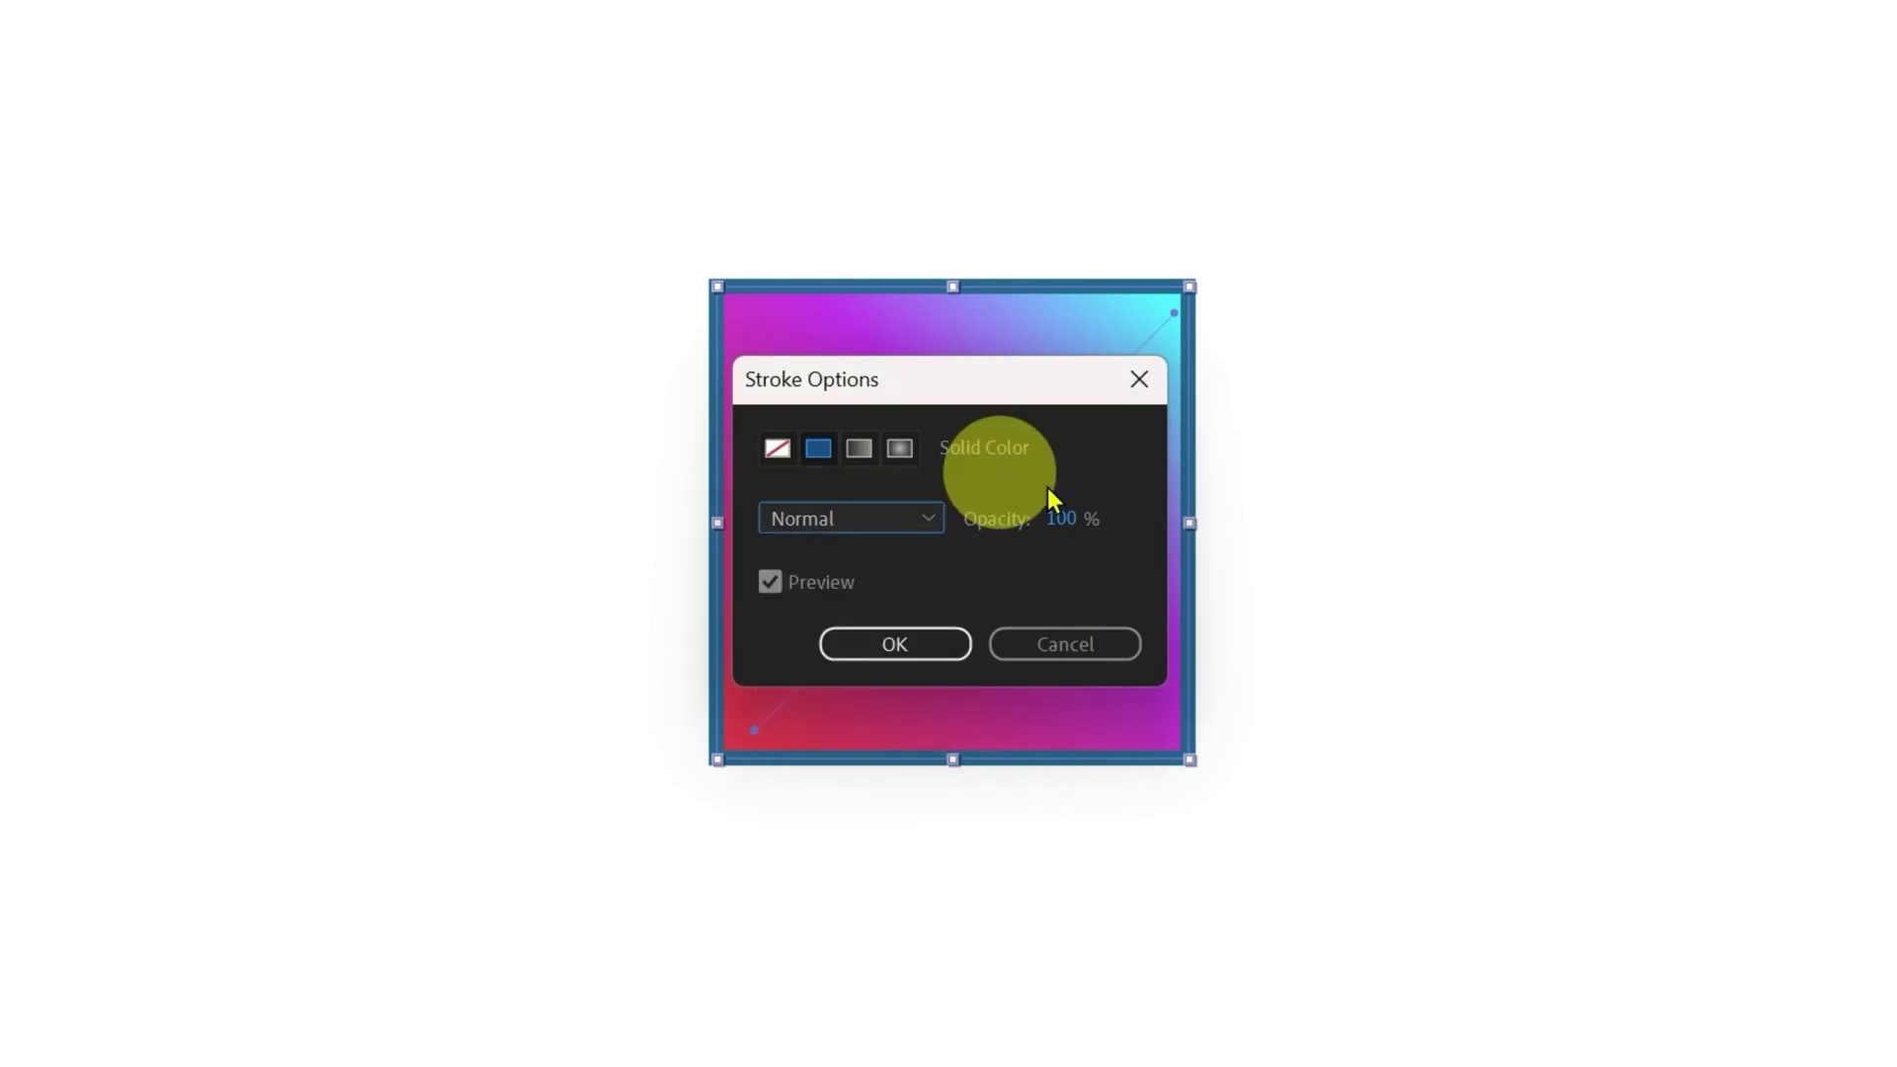
left_click(911, 655)
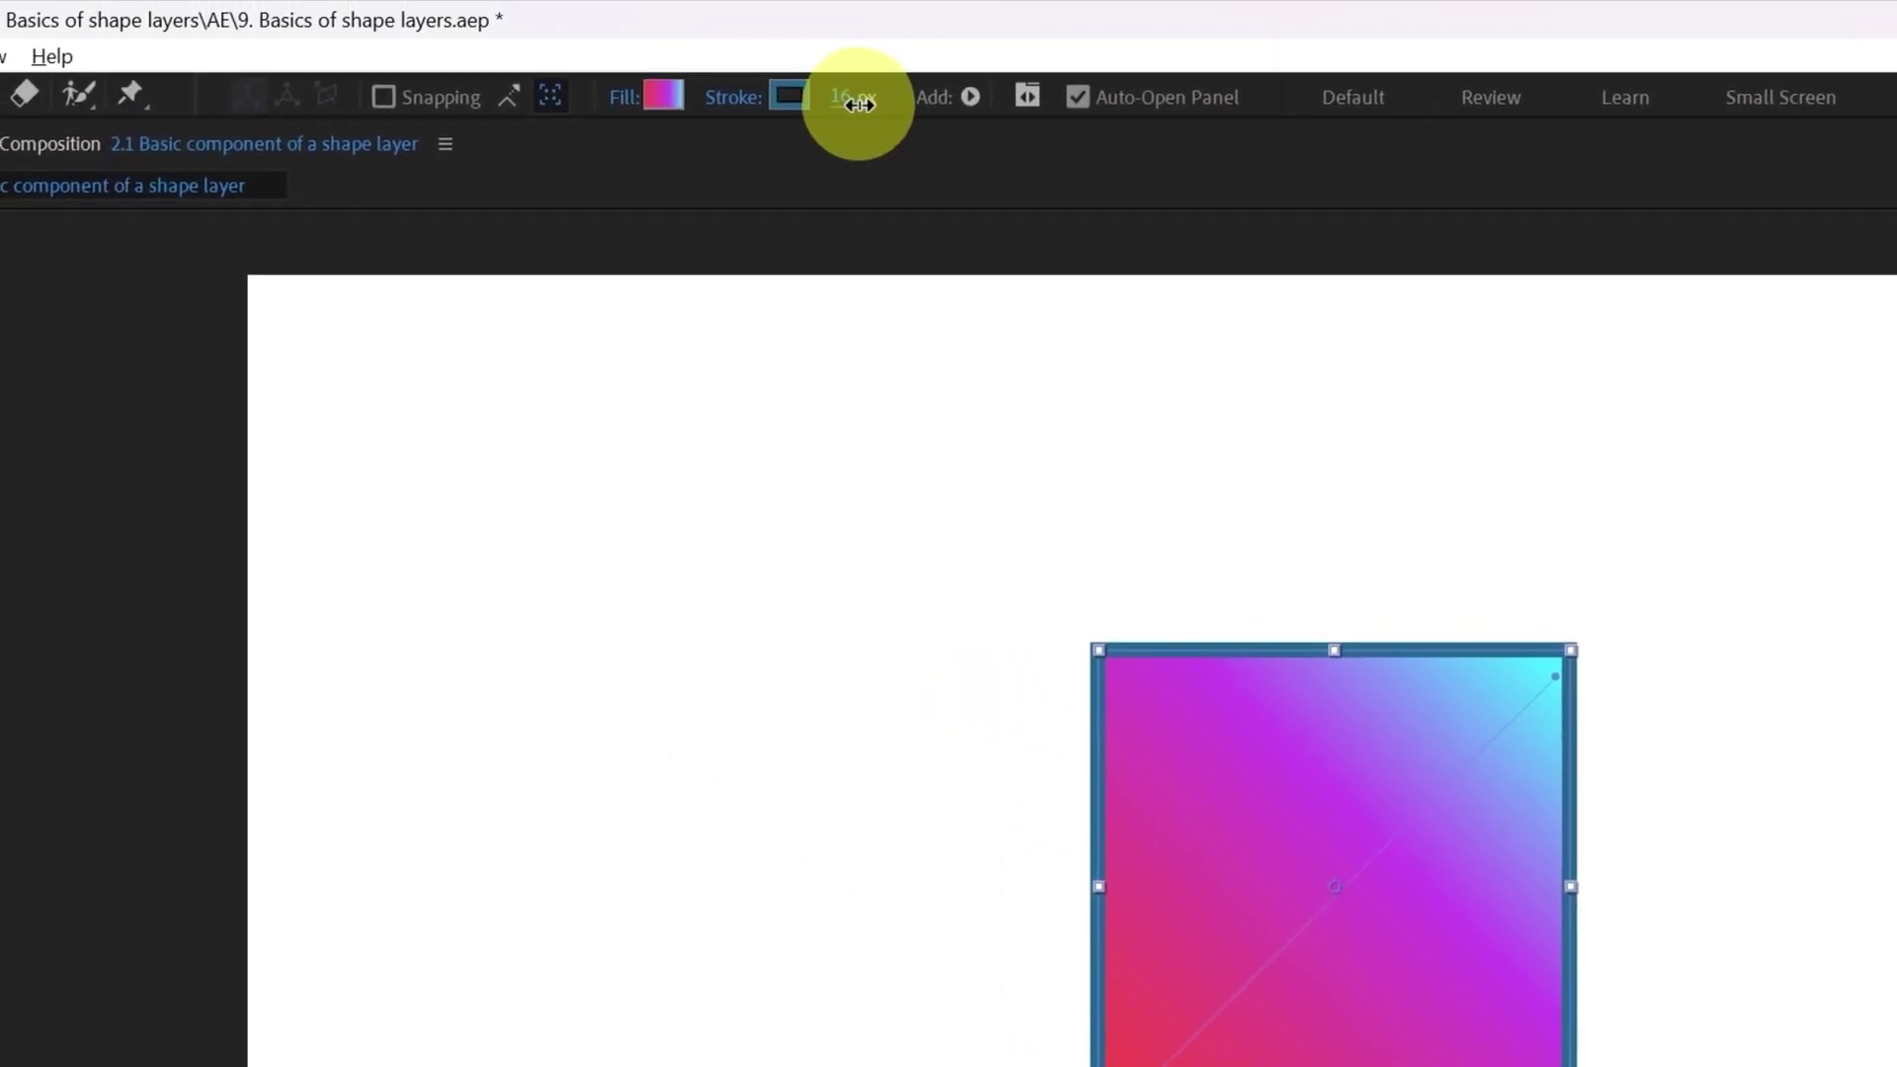
Step: Set the square's stroke width to 17 px, recolor the stroke dark slate, and deselect the layer
mouse_move(860, 104)
left_mouse_down()
mouse_move(932, 104)
mouse_move(885, 126)
left_mouse_up()
left_click(788, 97)
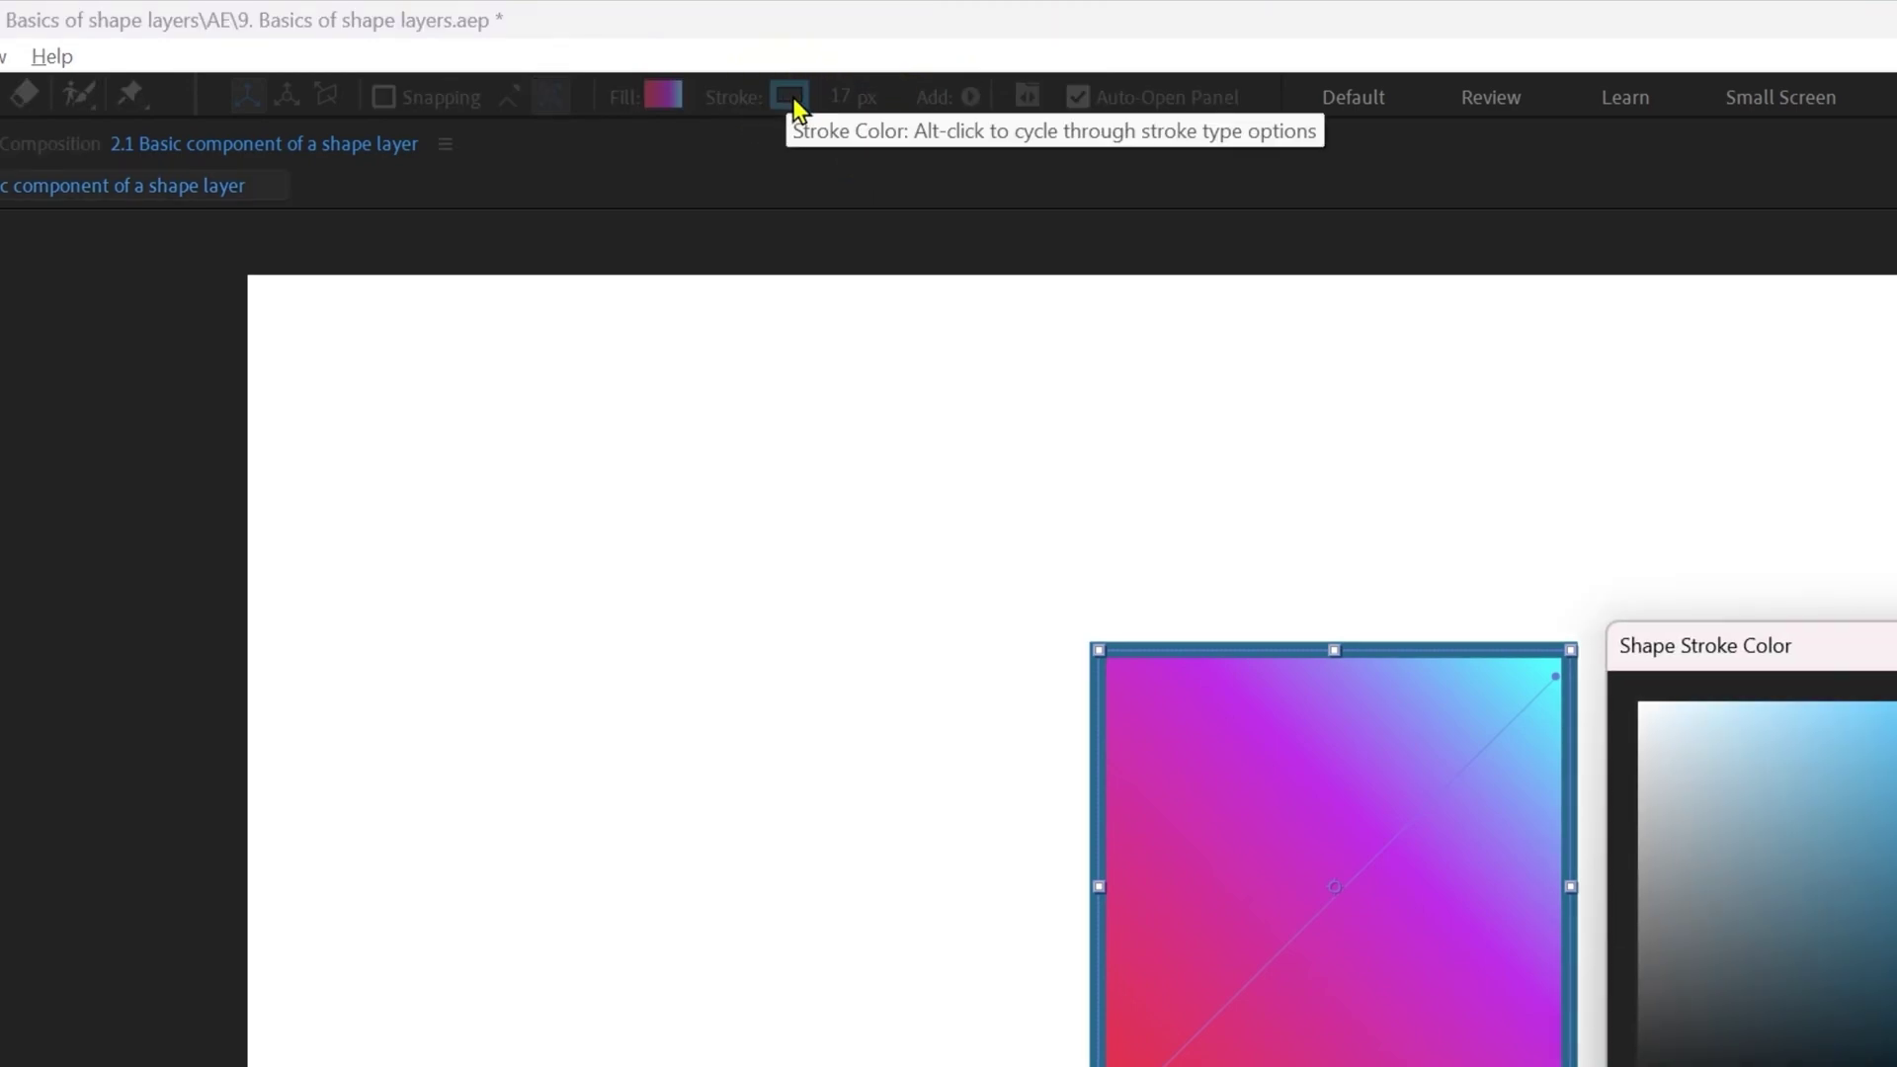
left_click_drag(1896, 836, 1896, 667)
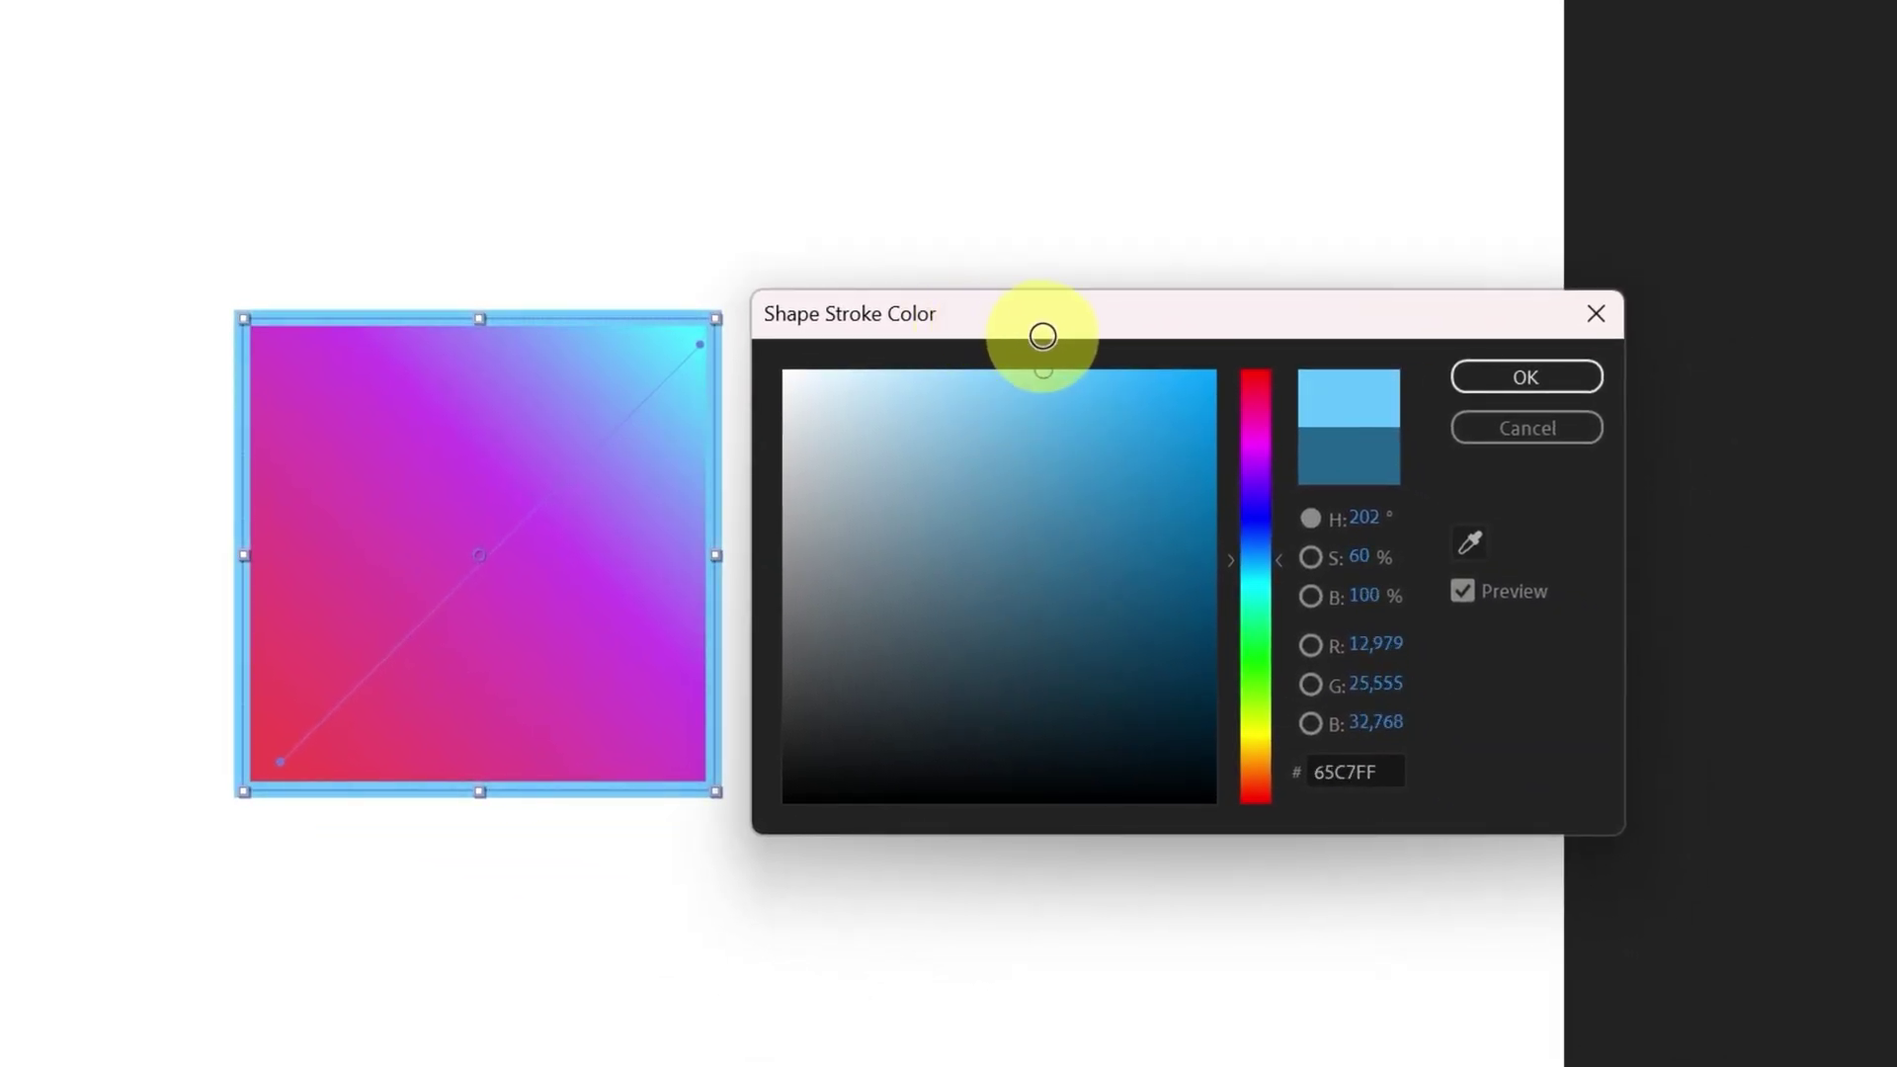
left_click_drag(1258, 565, 1258, 585)
left_click_drag(932, 712, 932, 691)
left_click(1526, 376)
left_click(303, 1034)
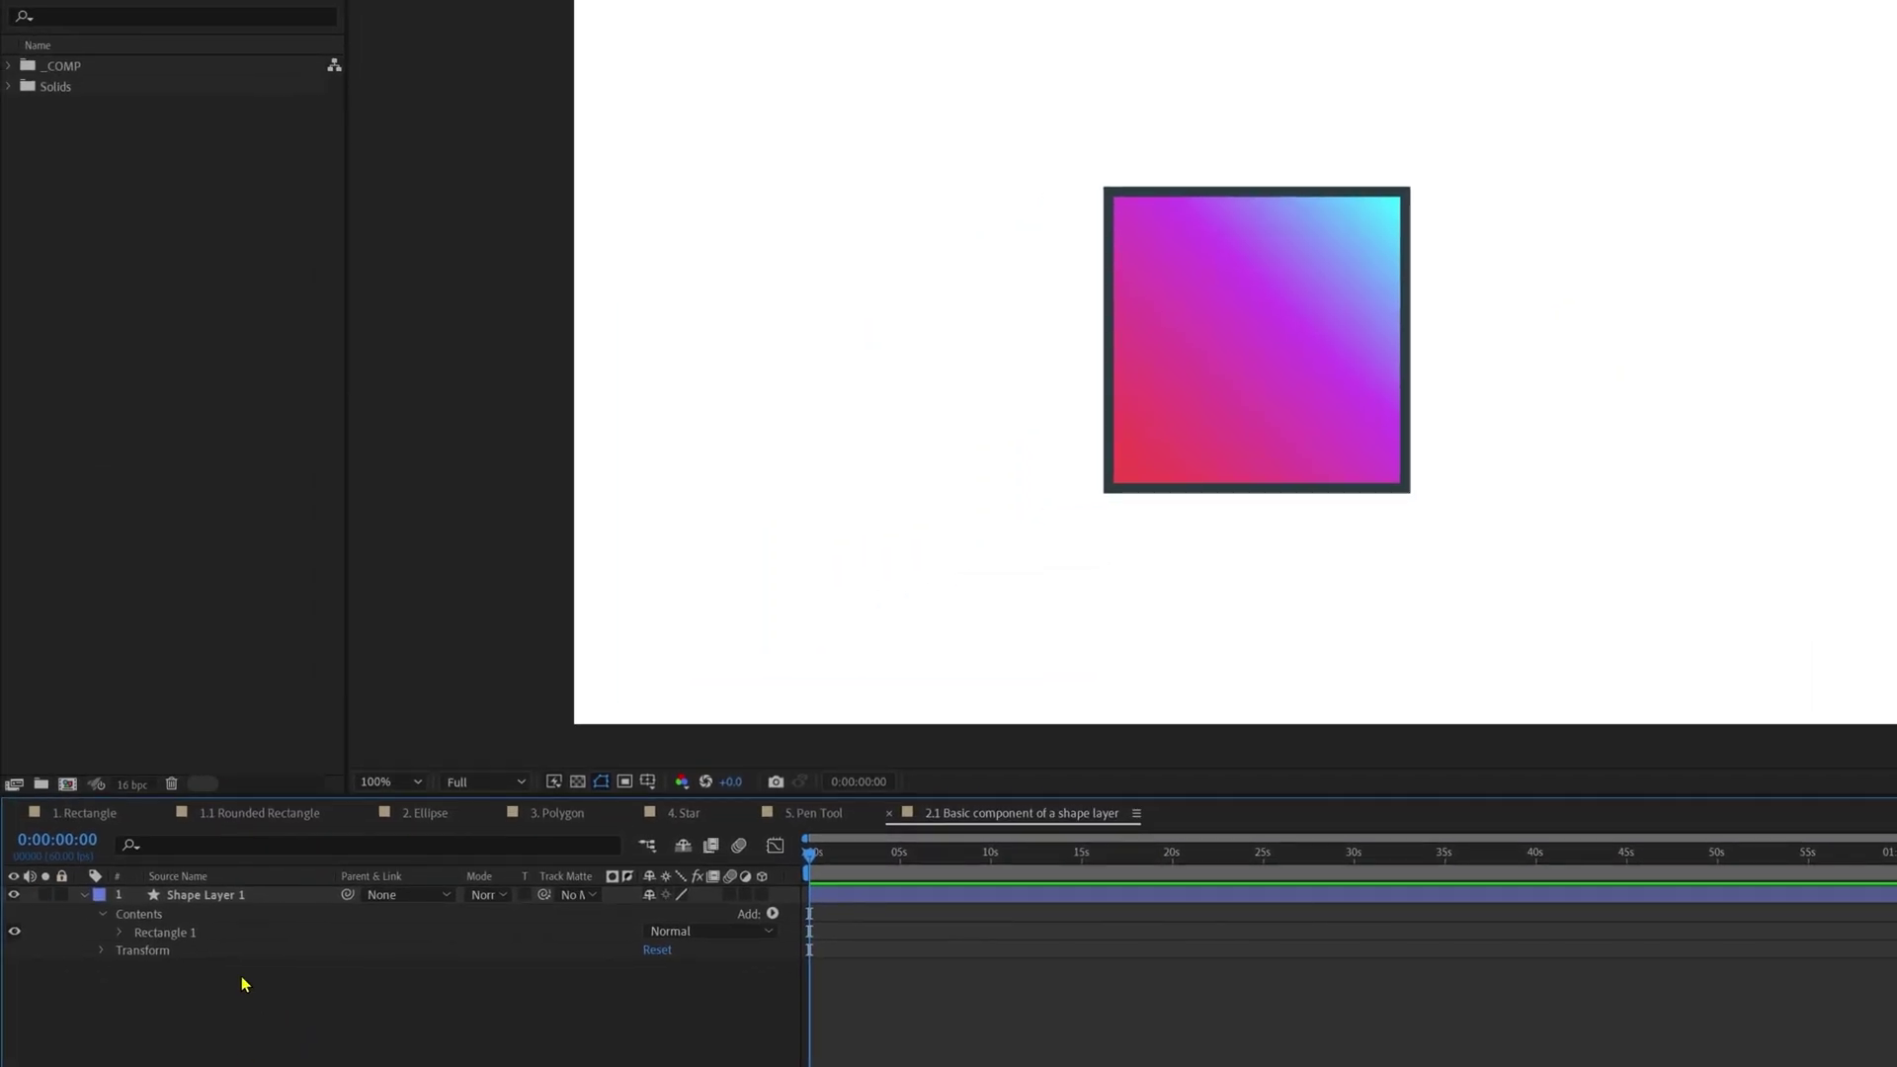
Step: Expand Shape Layer 1's contents to examine the Transform: Rectangle 1 properties alongside the layer's own Transform properties
left_click(237, 894)
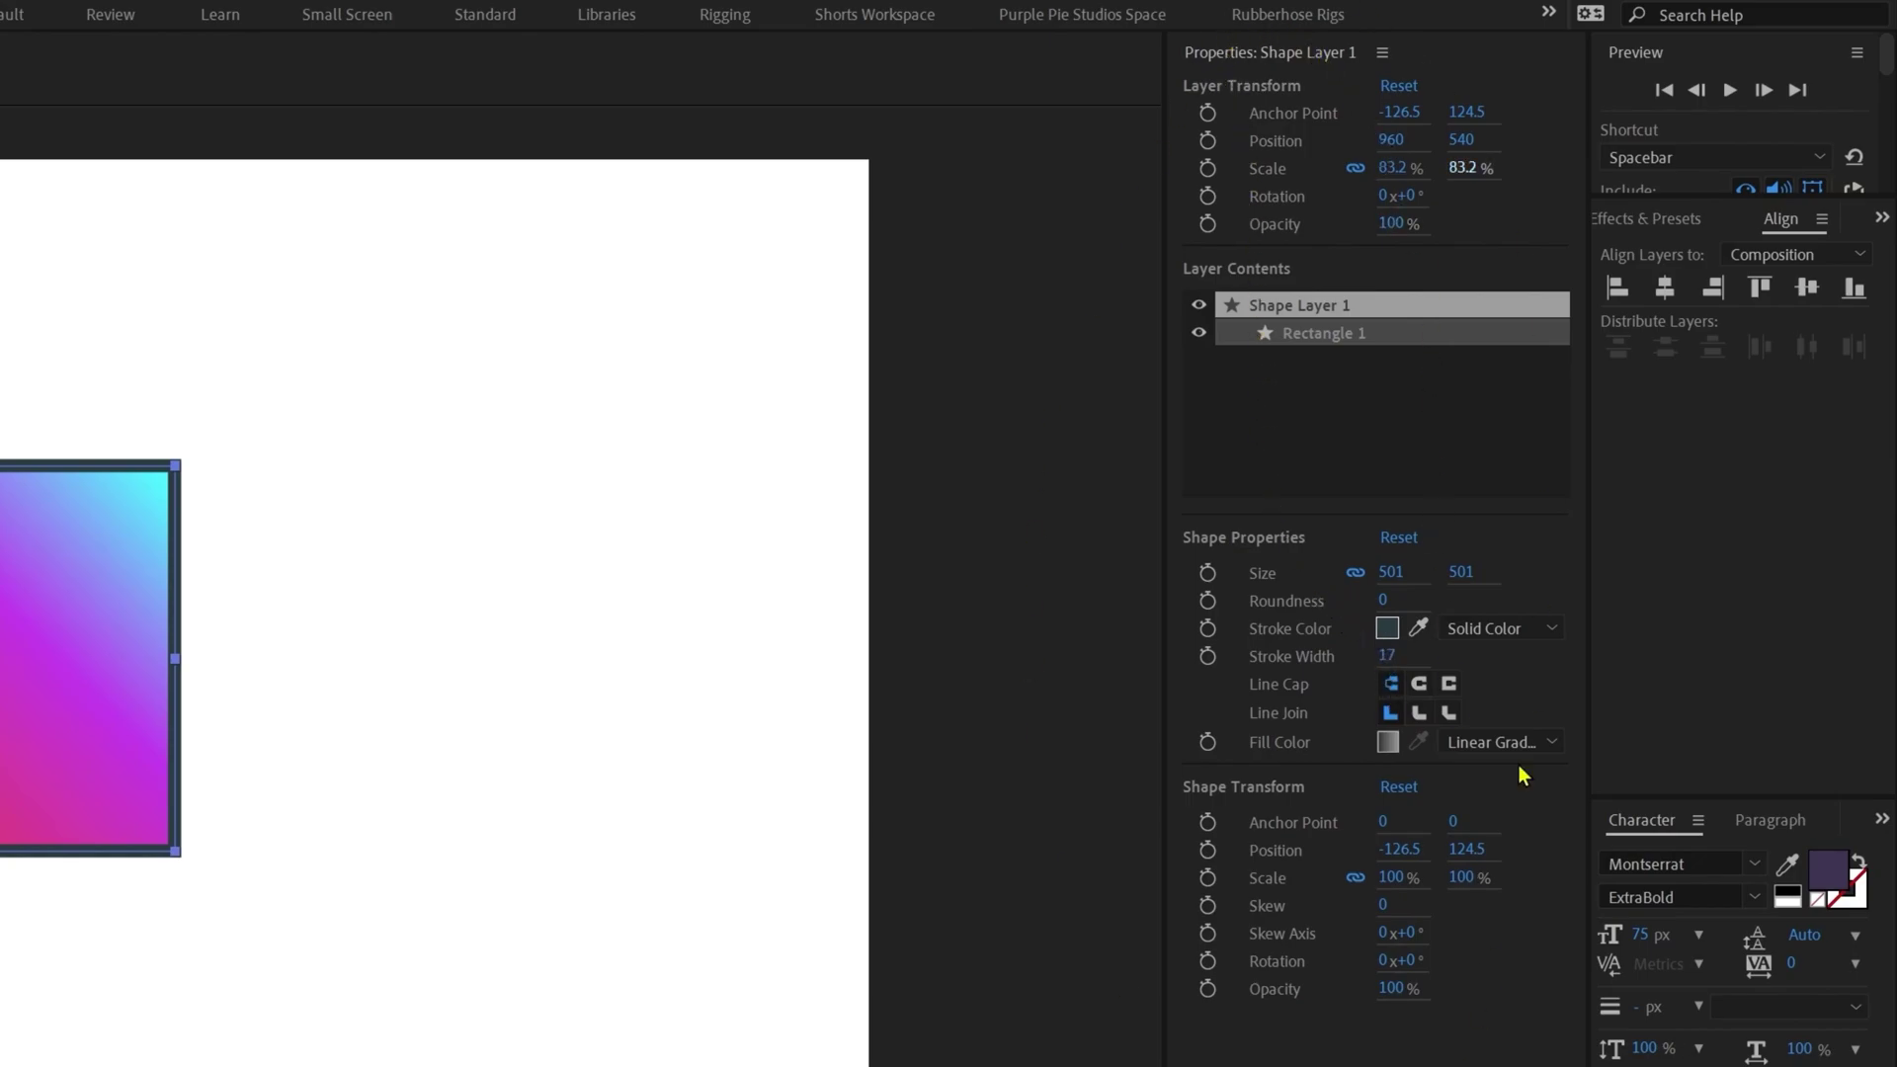
left_click(1030, 678)
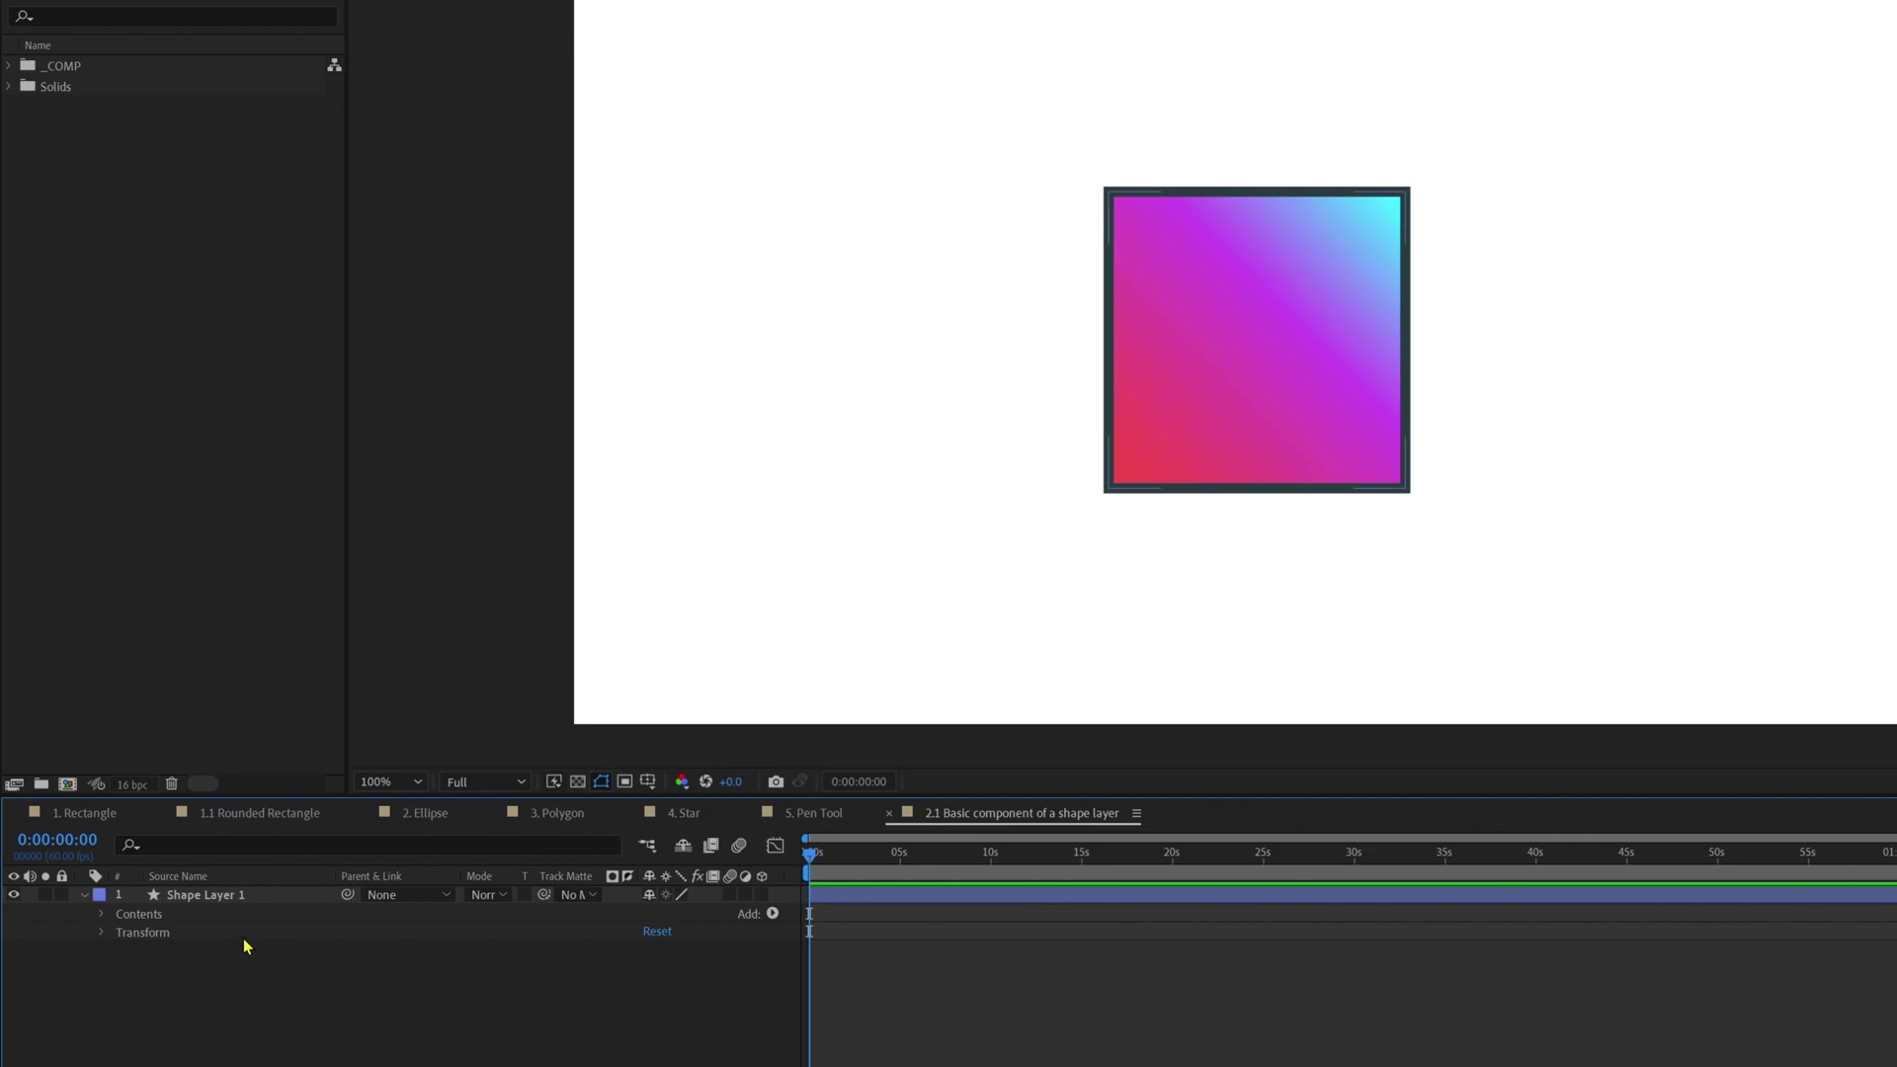
left_click(246, 897)
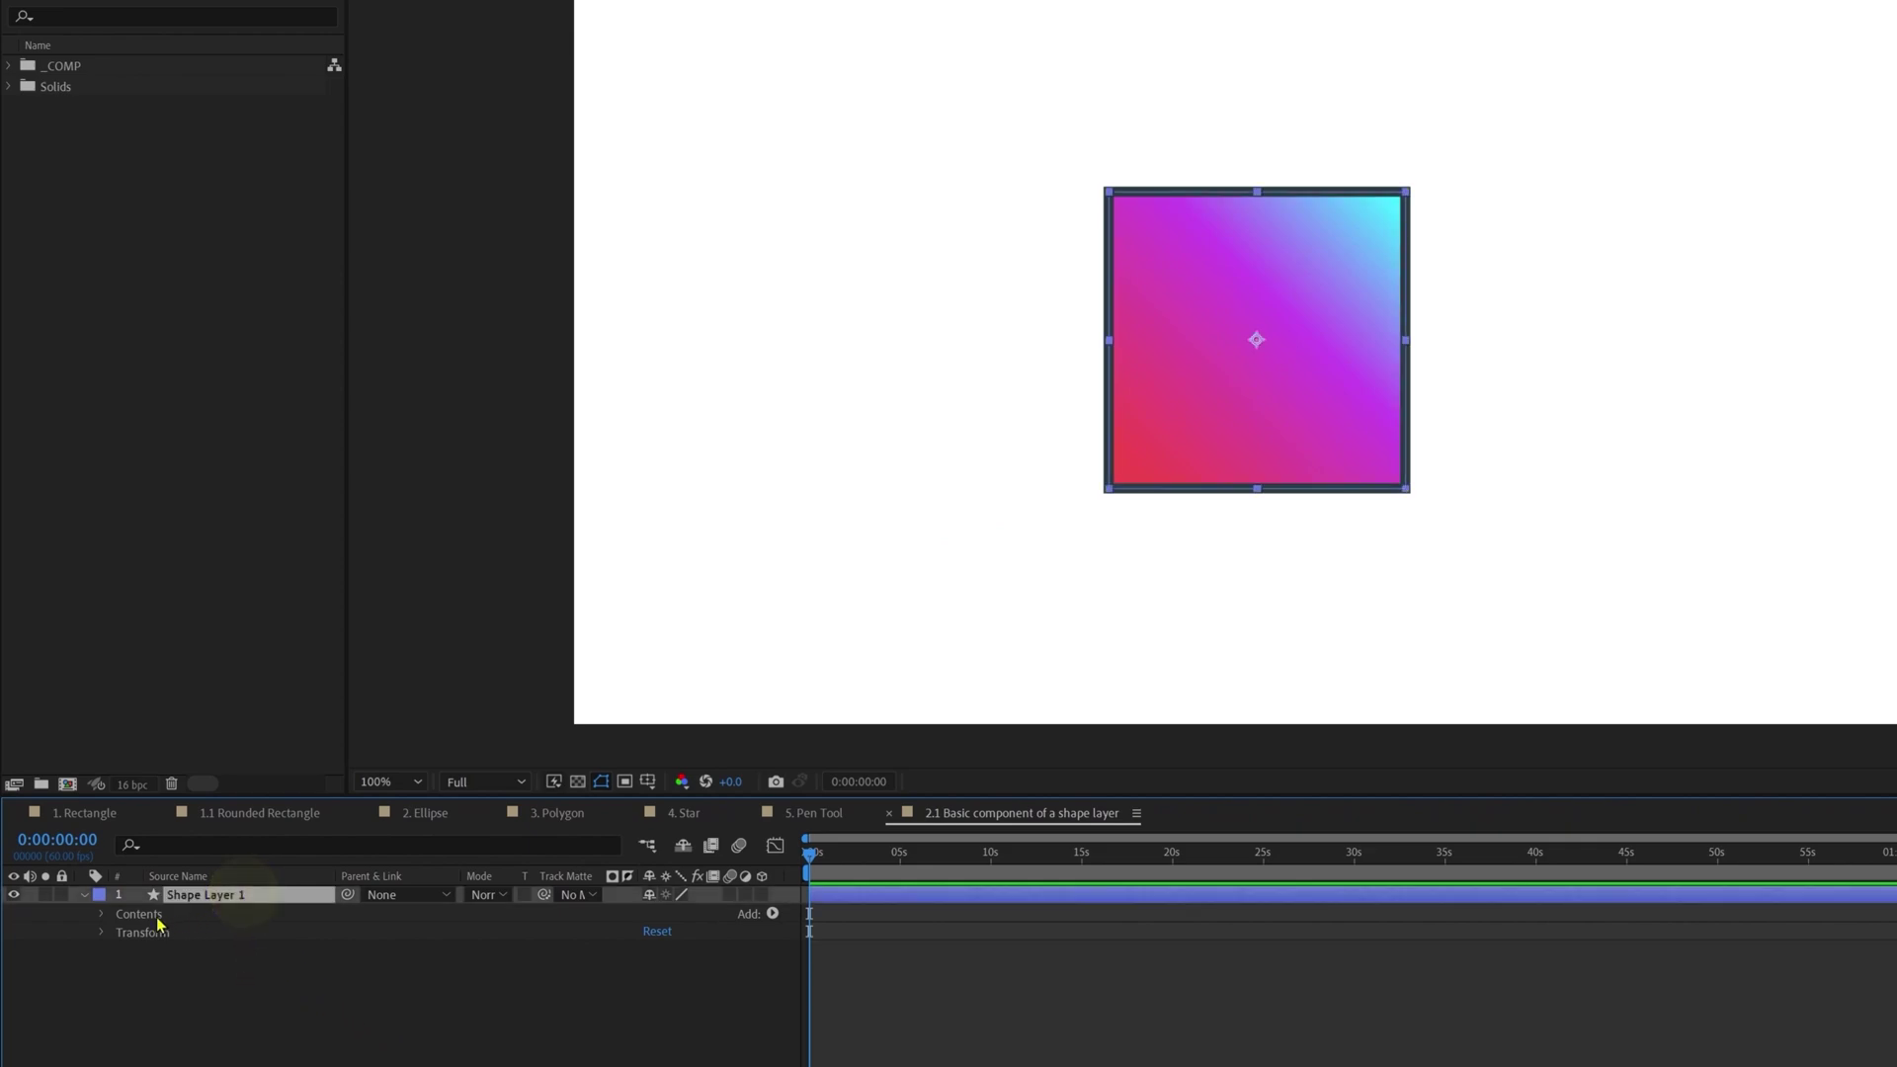
left_click(101, 914)
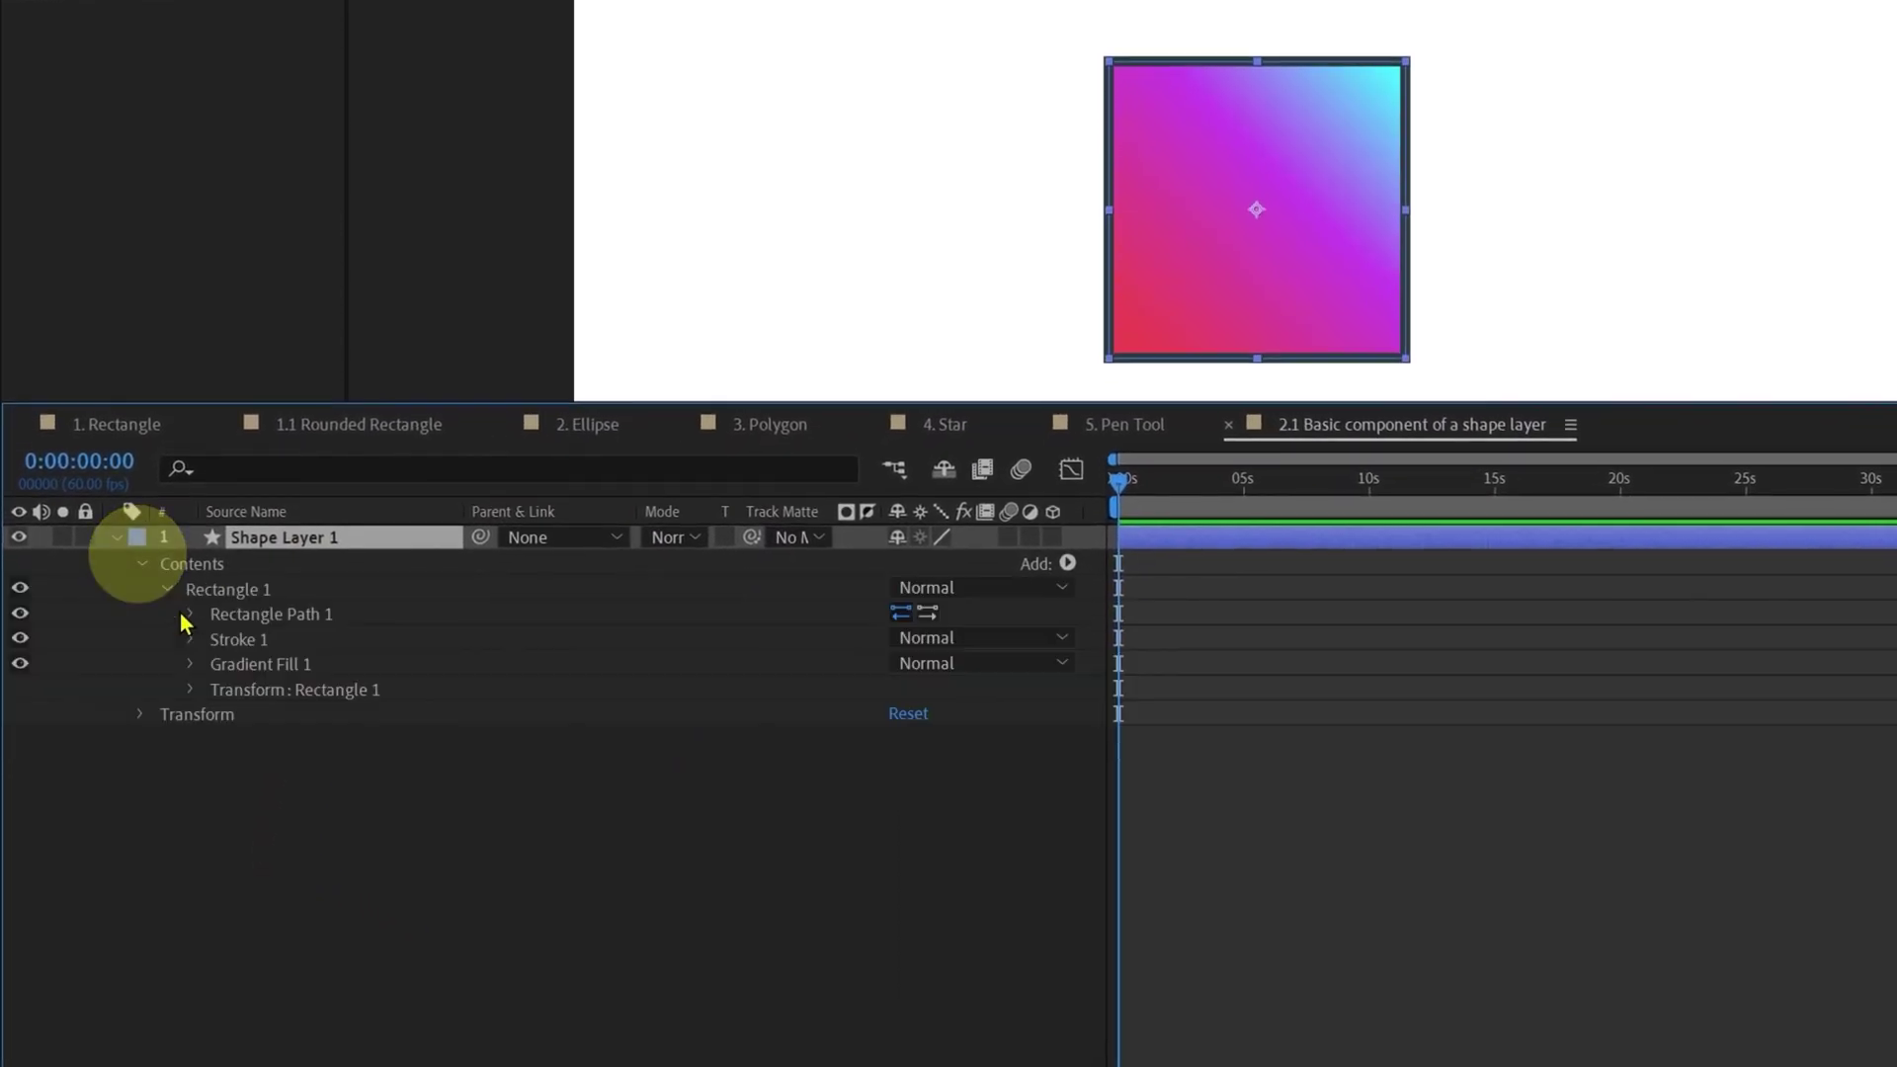
left_click(219, 691)
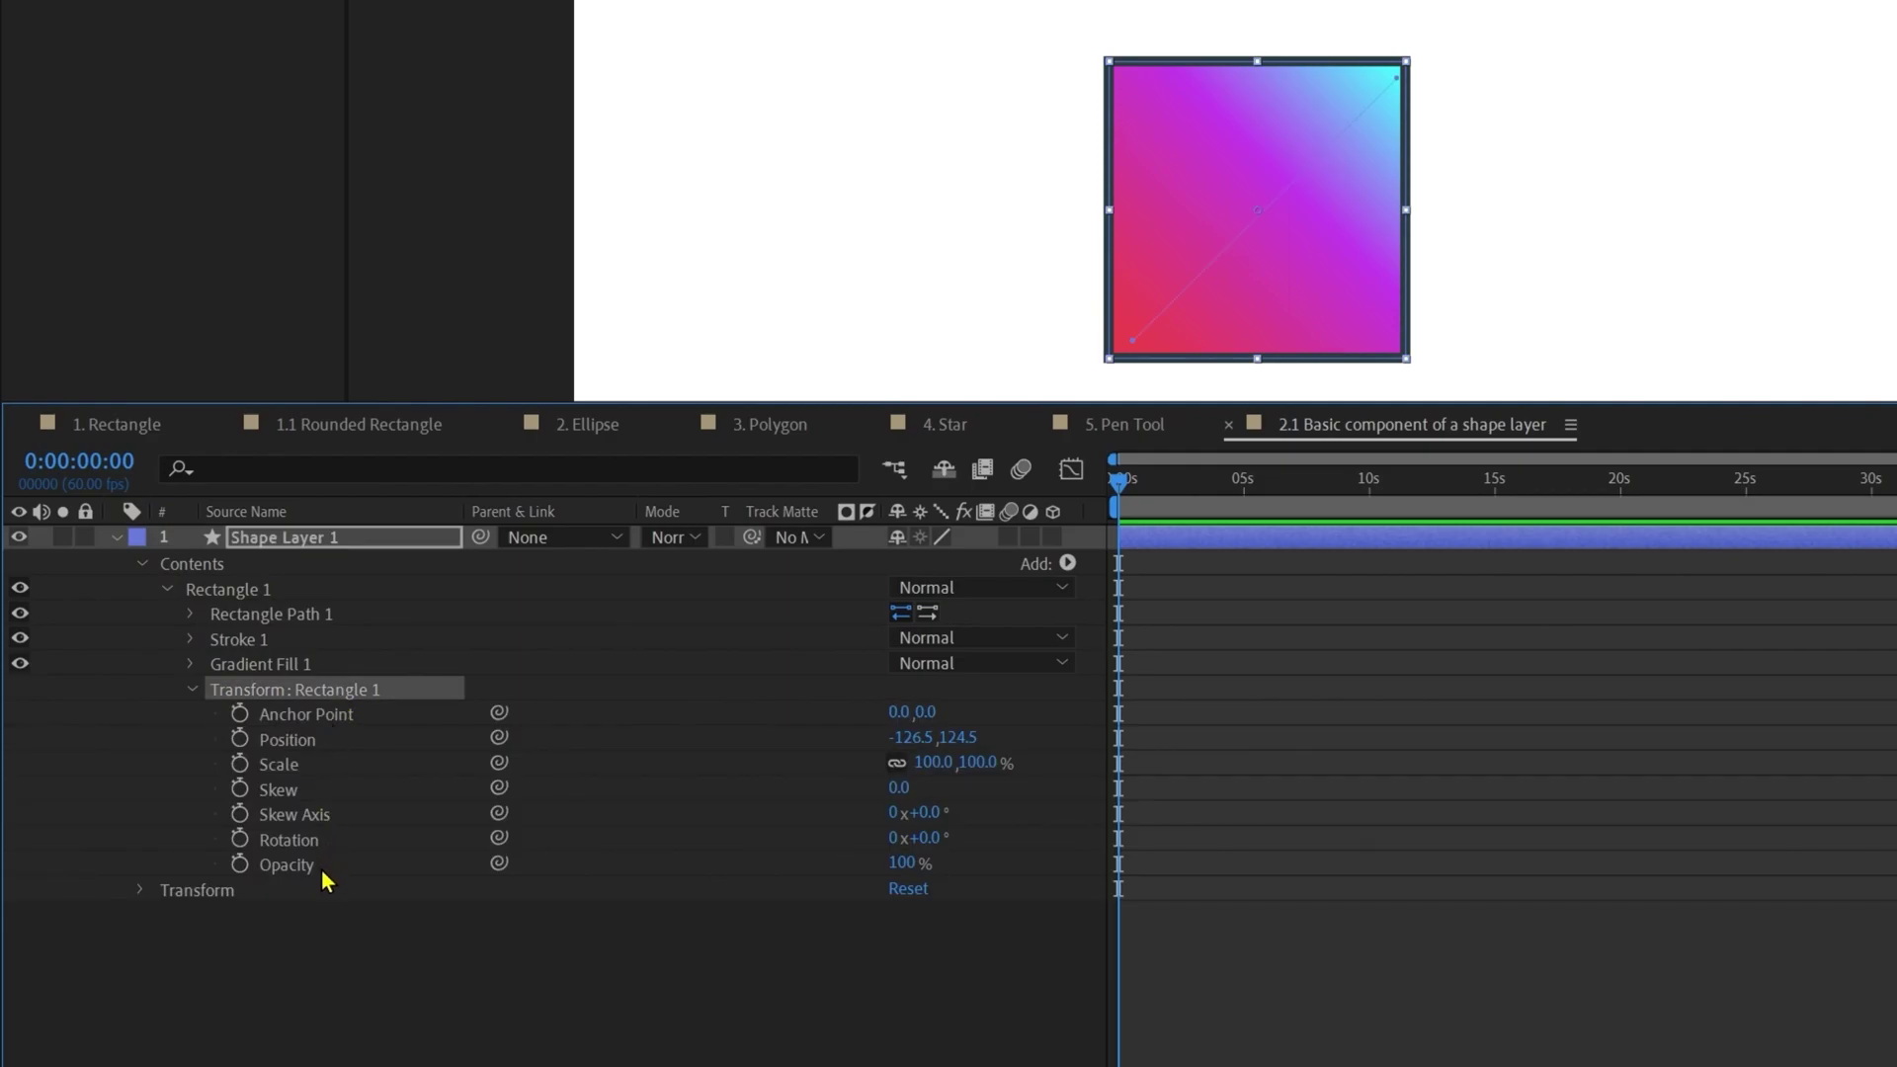
left_click(140, 893)
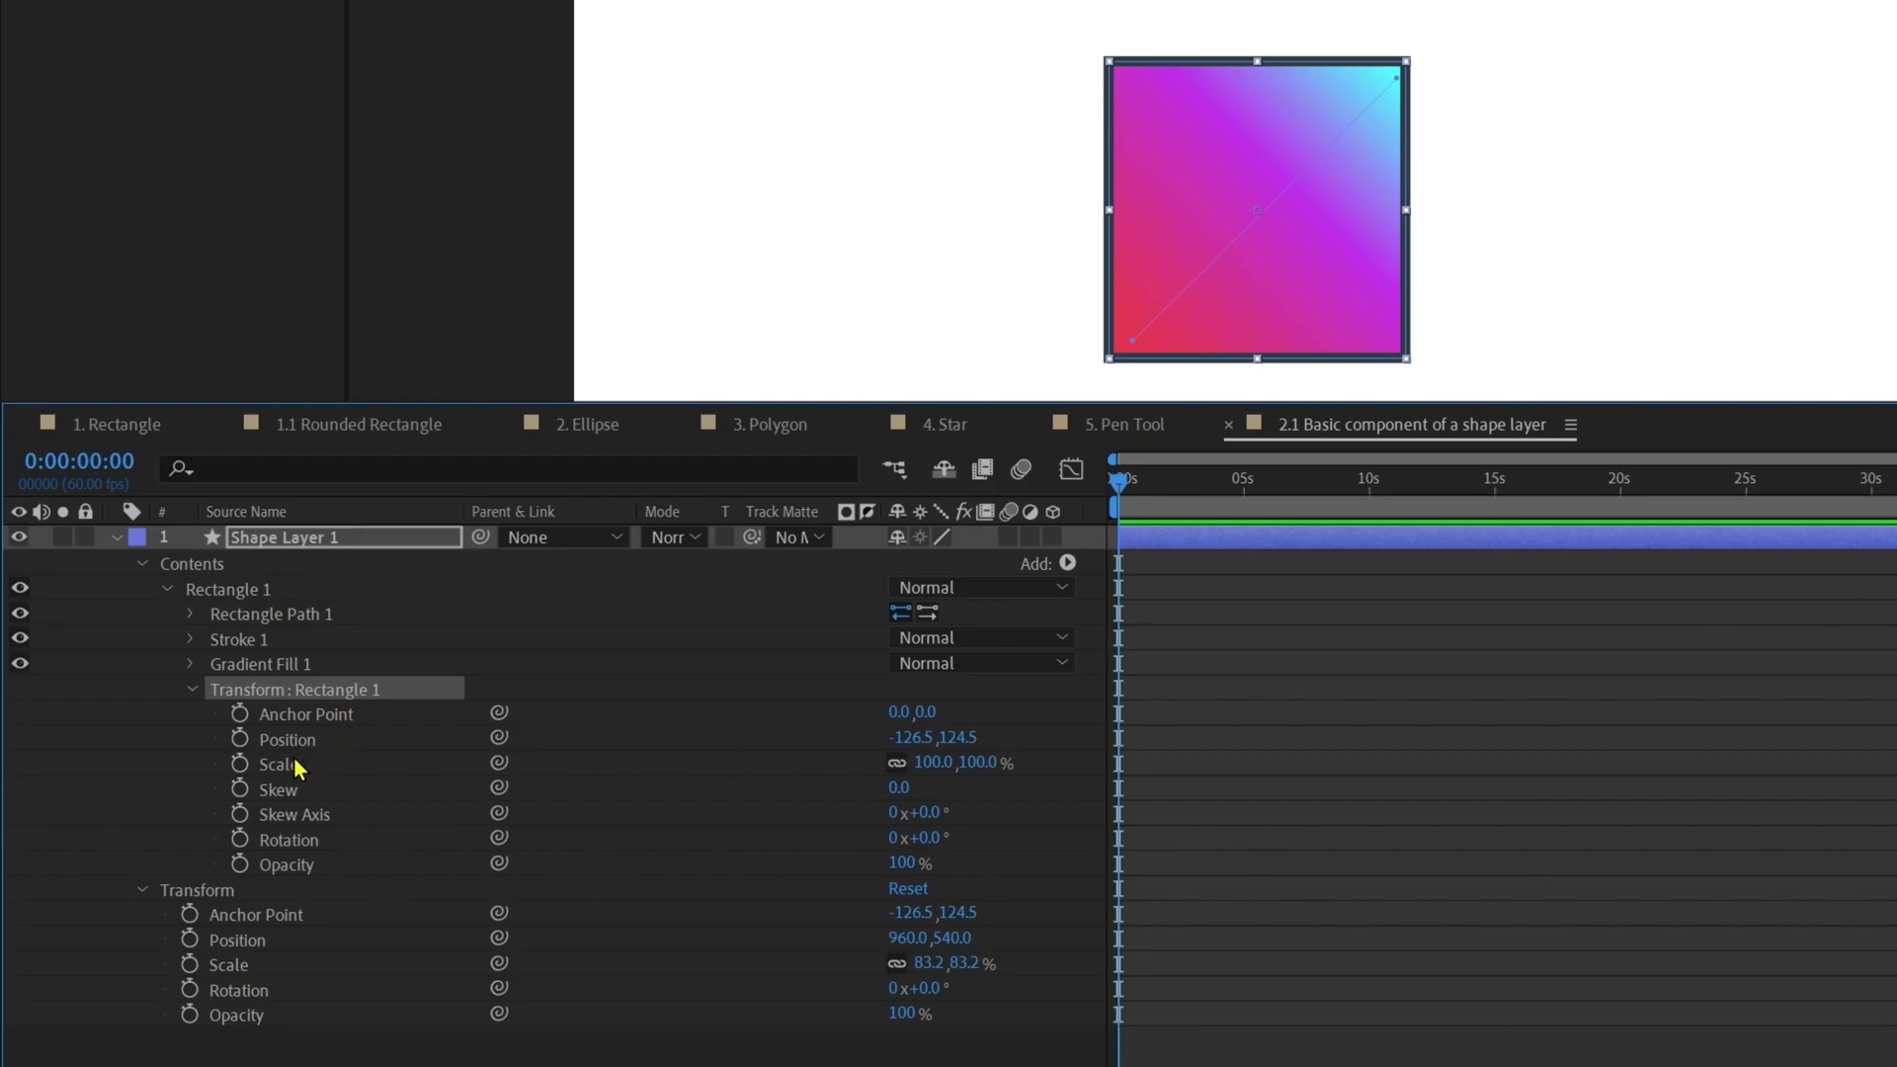
Step: Skew Rectangle 1 by 41 with a skew axis of -37° in its own transform group, and review its Rotation and Opacity
left_click(296, 790)
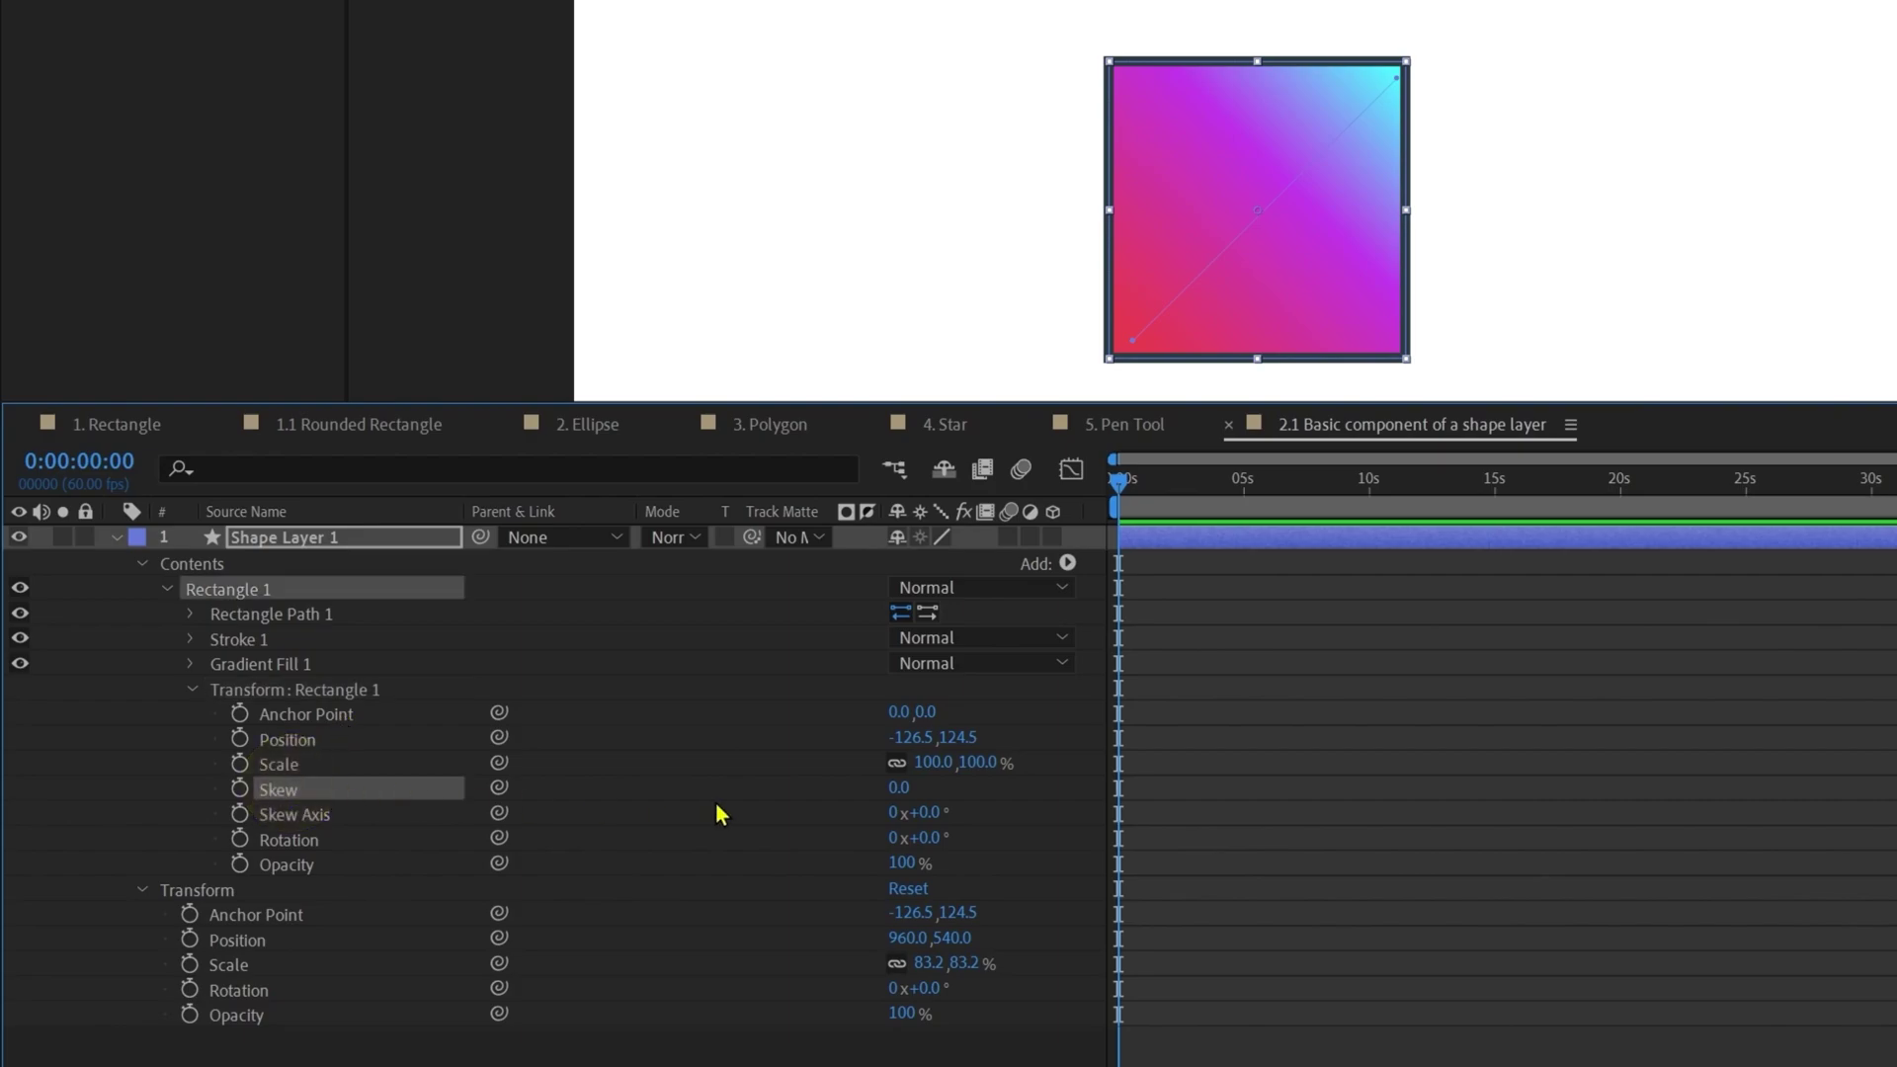
left_click_drag(902, 790, 925, 857)
left_click(1443, 838)
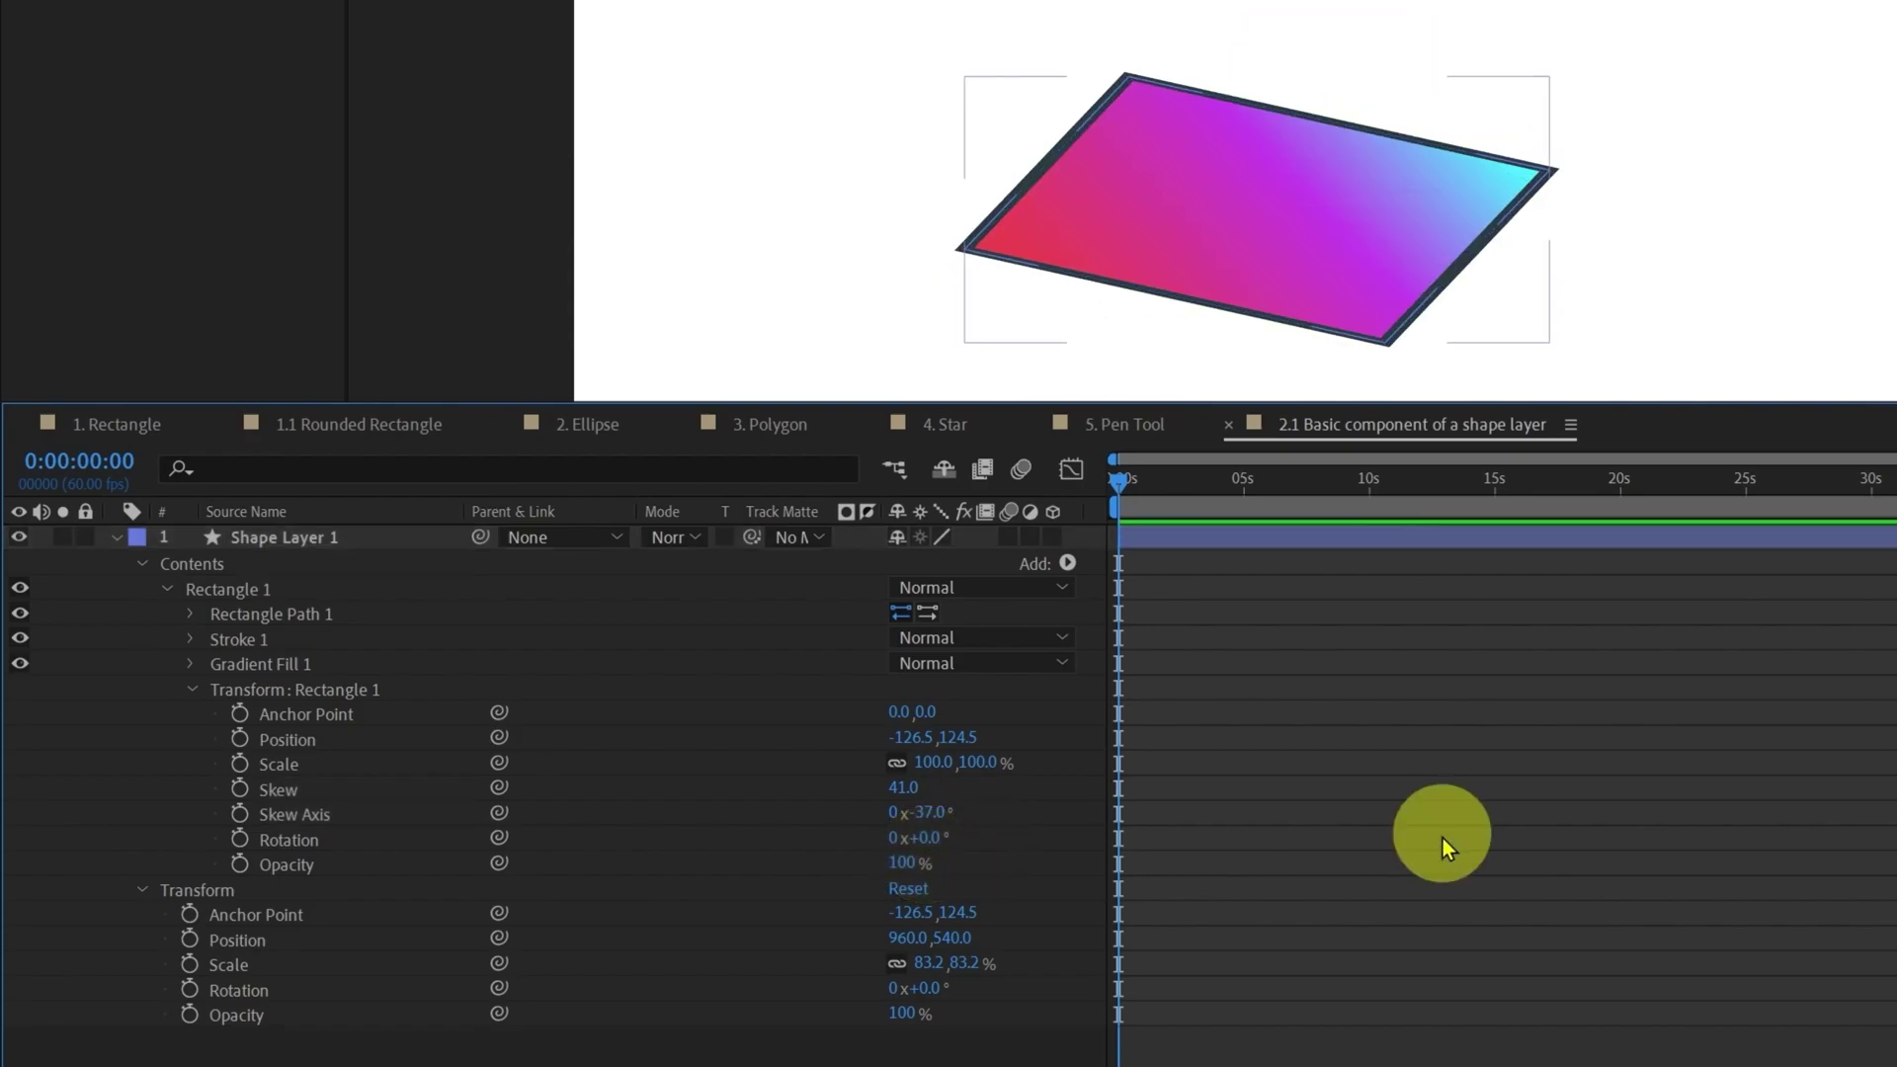
left_click(310, 844)
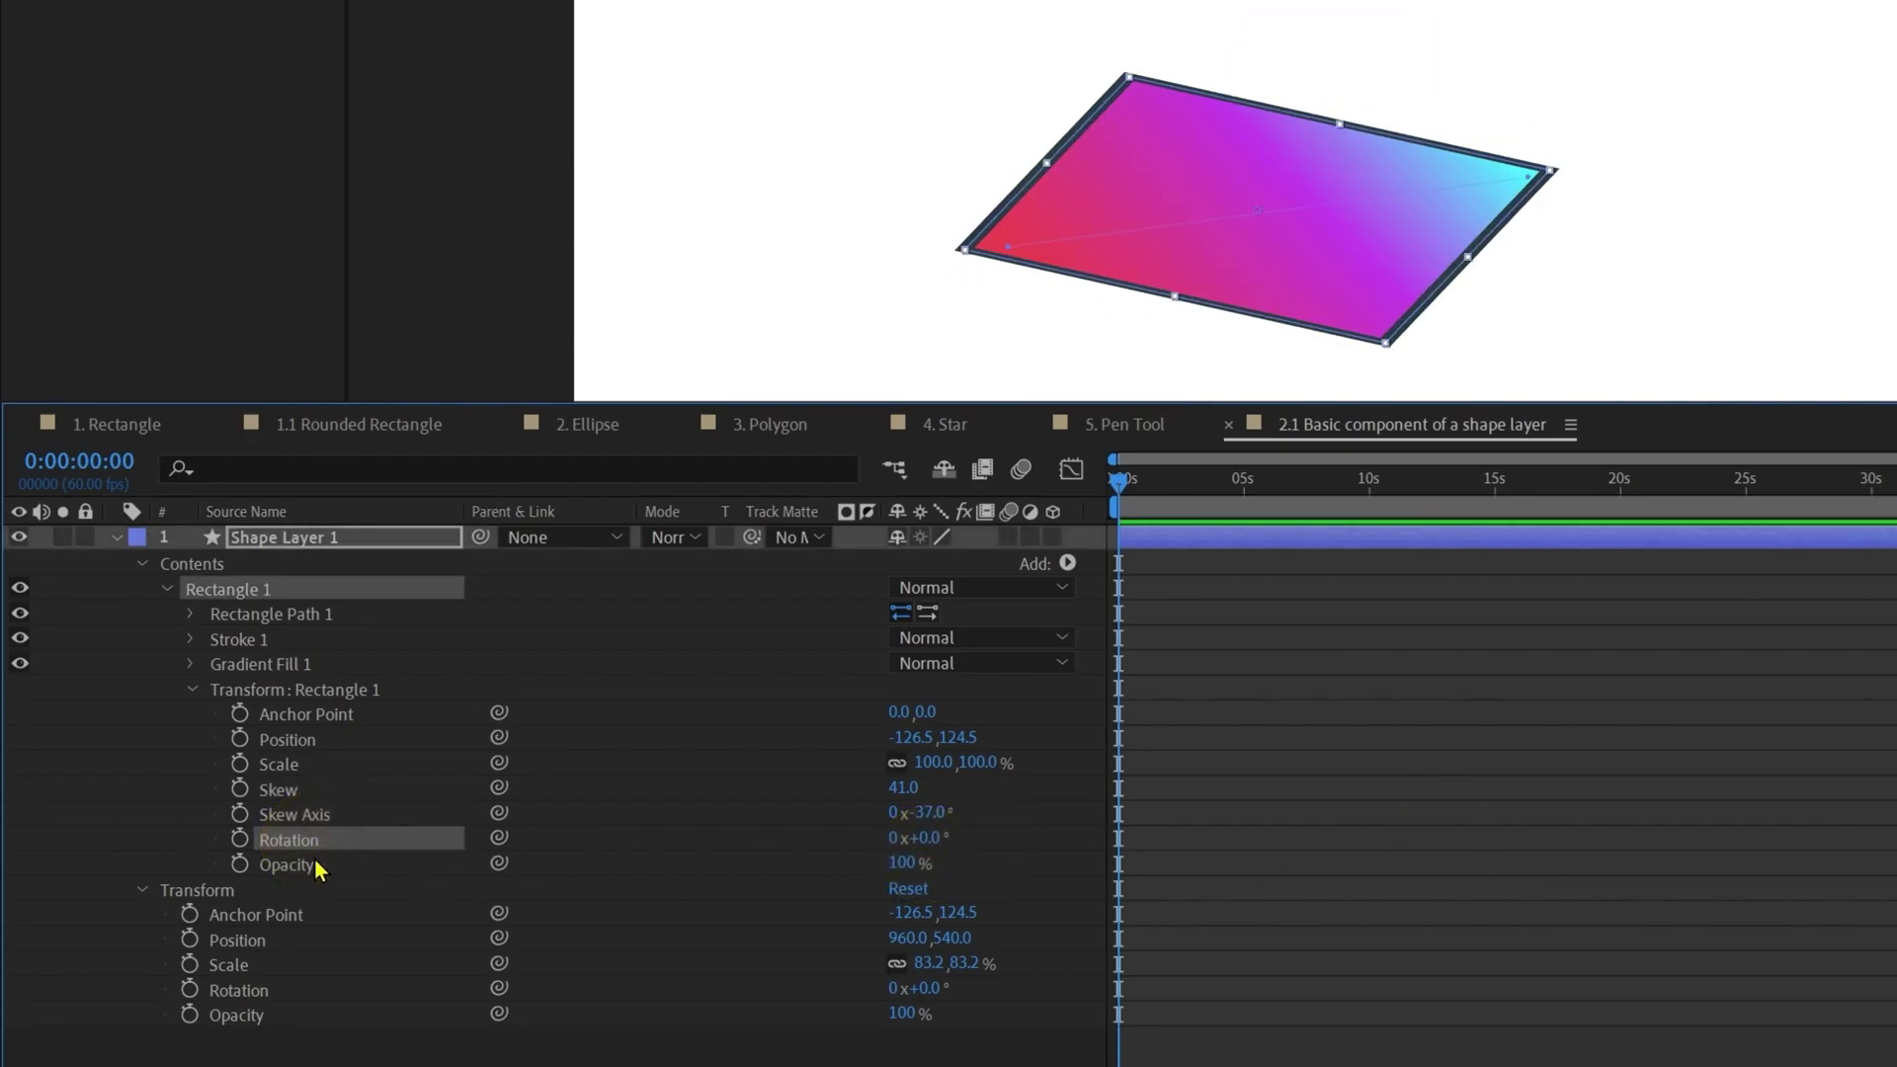
left_click(316, 858)
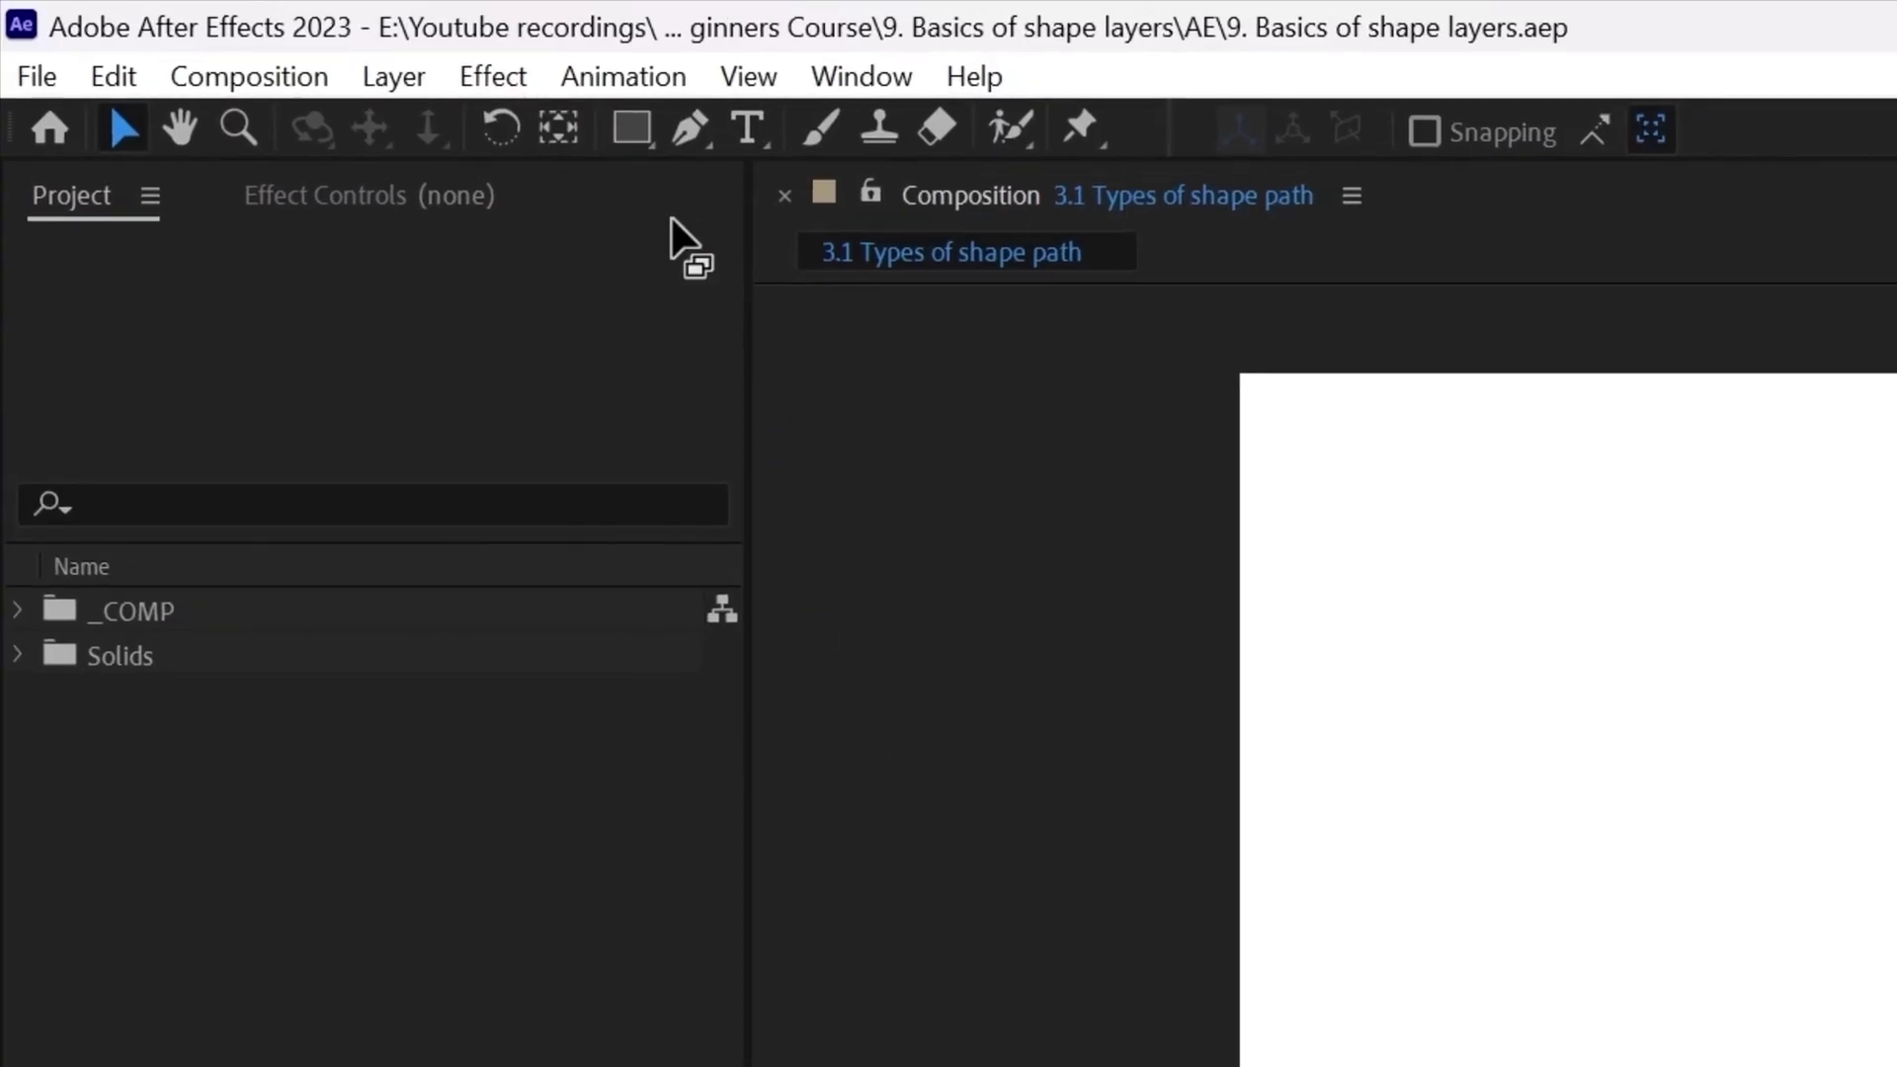
Step: Draw a three-sided polygon in the 3.1 Types of shape path composition, expand its Polystar 1 group and select Polystar Path 1
mouse_move(633, 127)
left_mouse_down()
mouse_move(656, 148)
mouse_move(860, 132)
mouse_move(902, 326)
mouse_move(862, 331)
mouse_move(923, 402)
left_mouse_up()
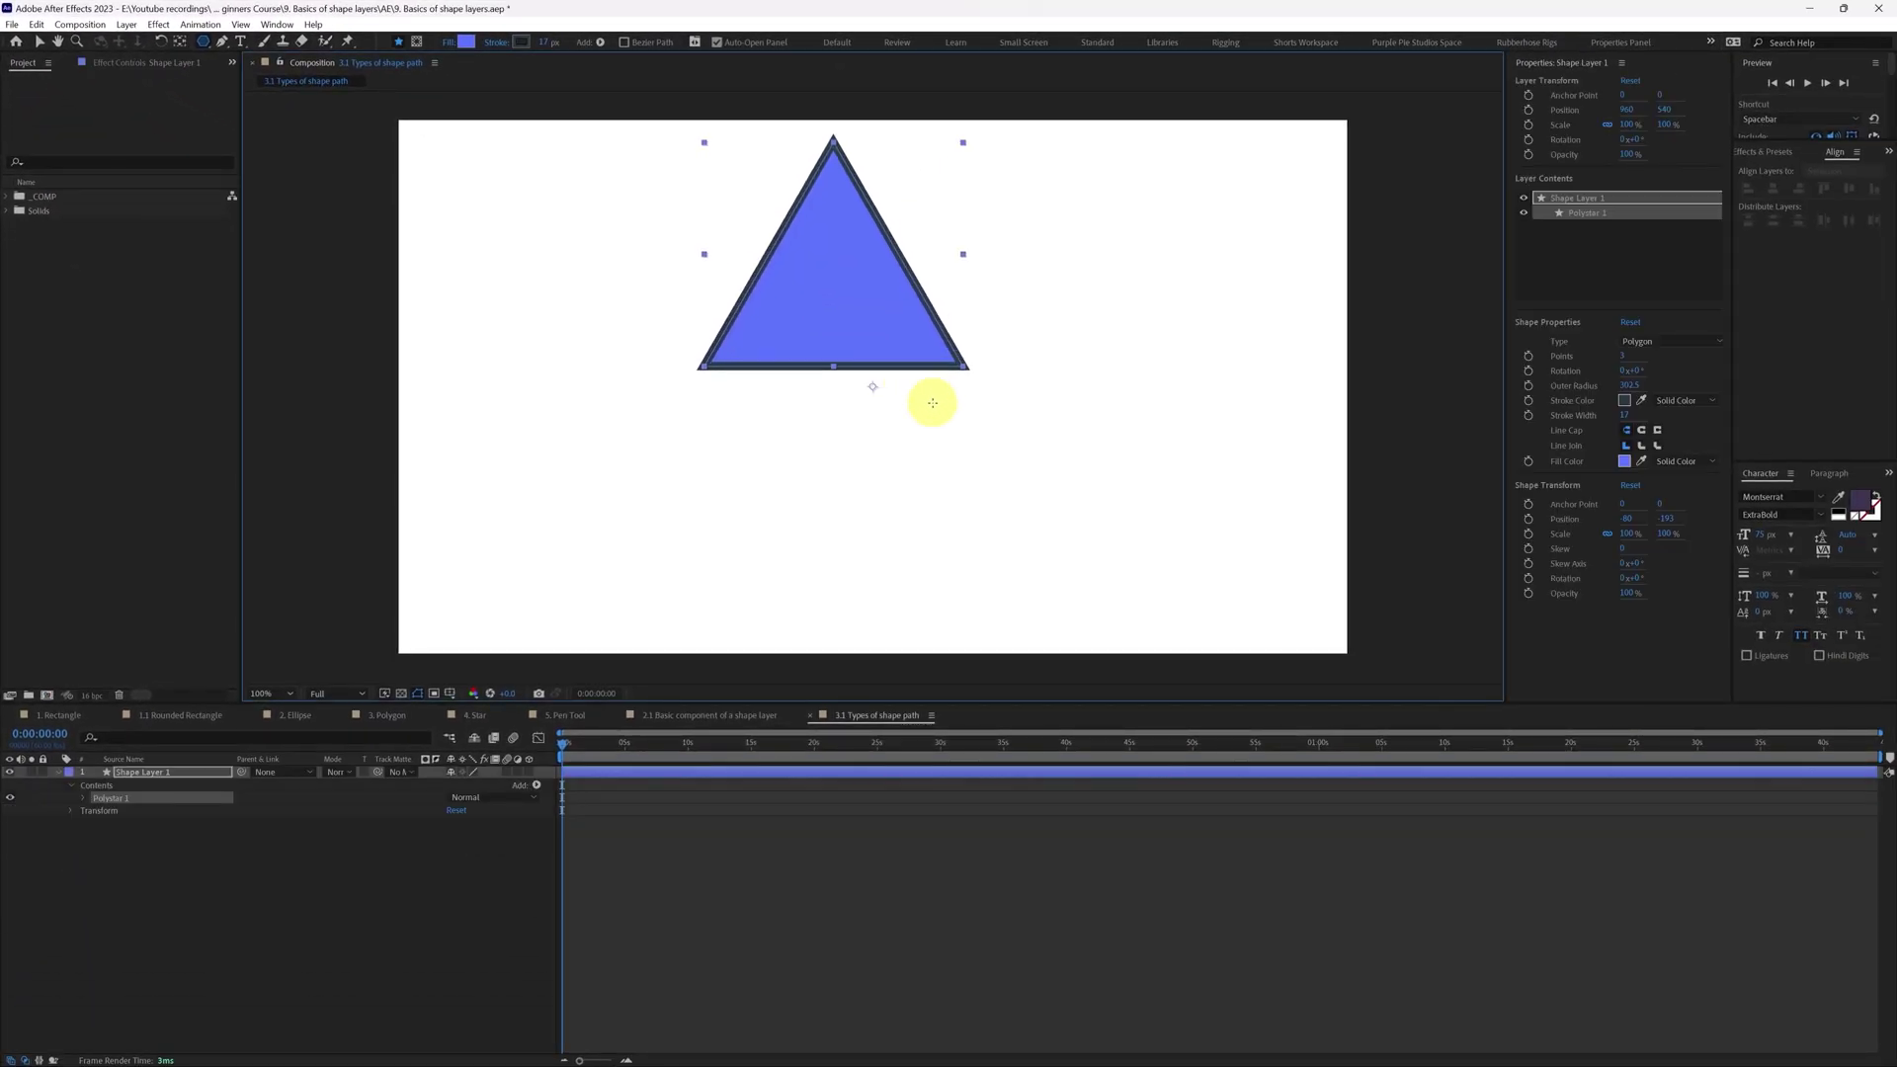
left_click(395, 817)
left_click(112, 790)
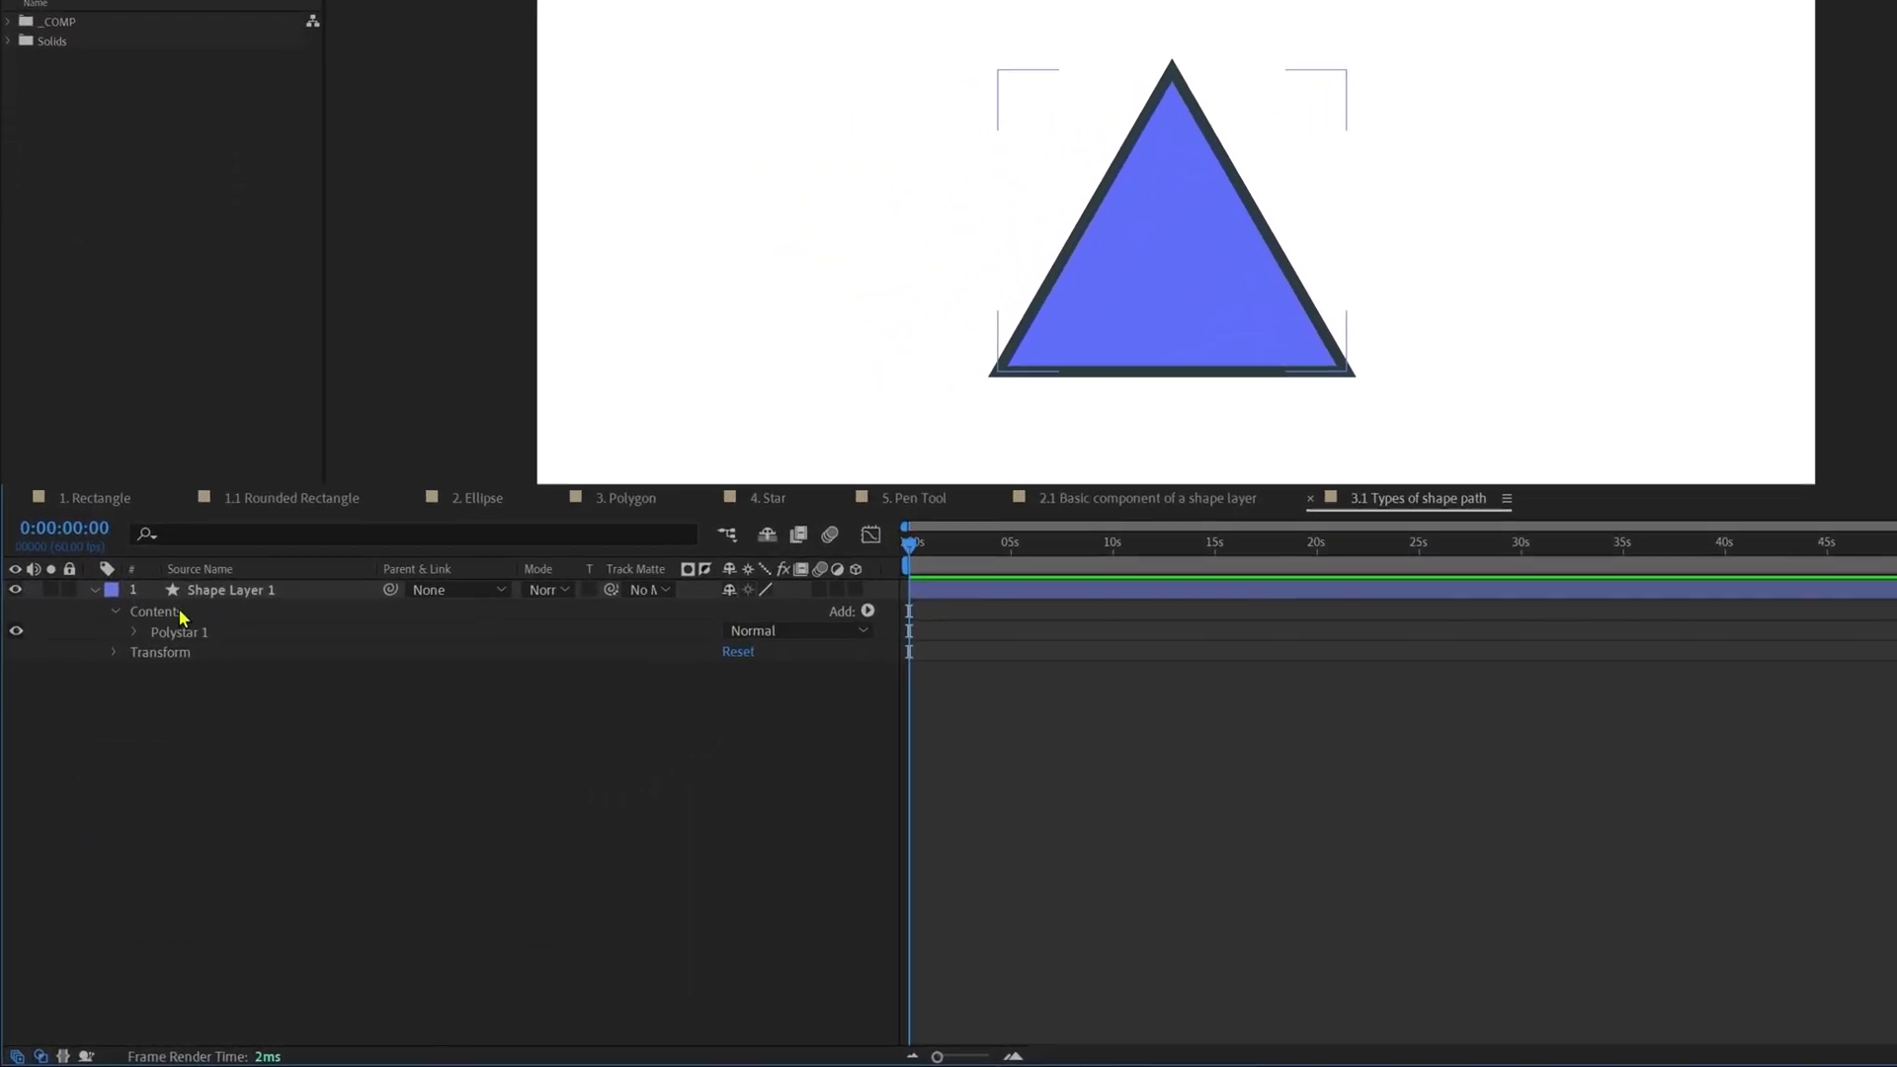
left_click(158, 612)
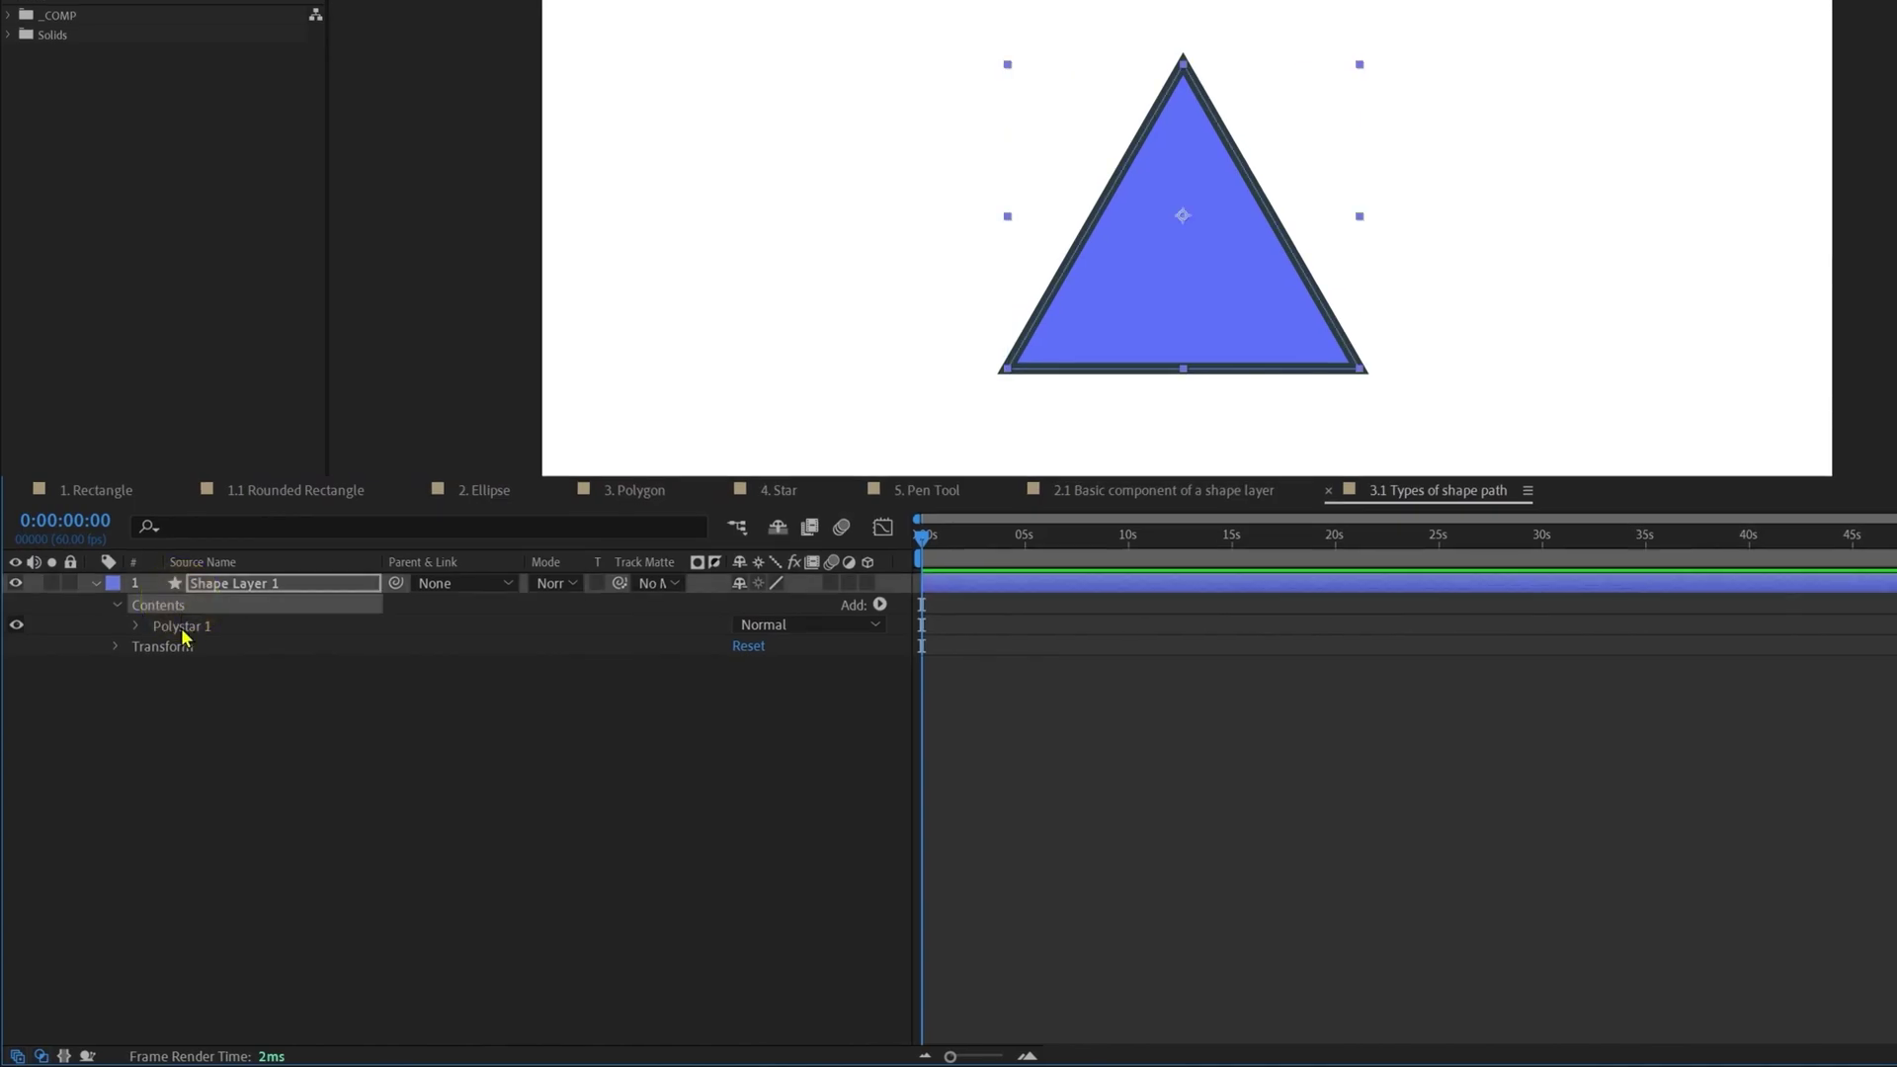
left_click(180, 632)
left_click(134, 627)
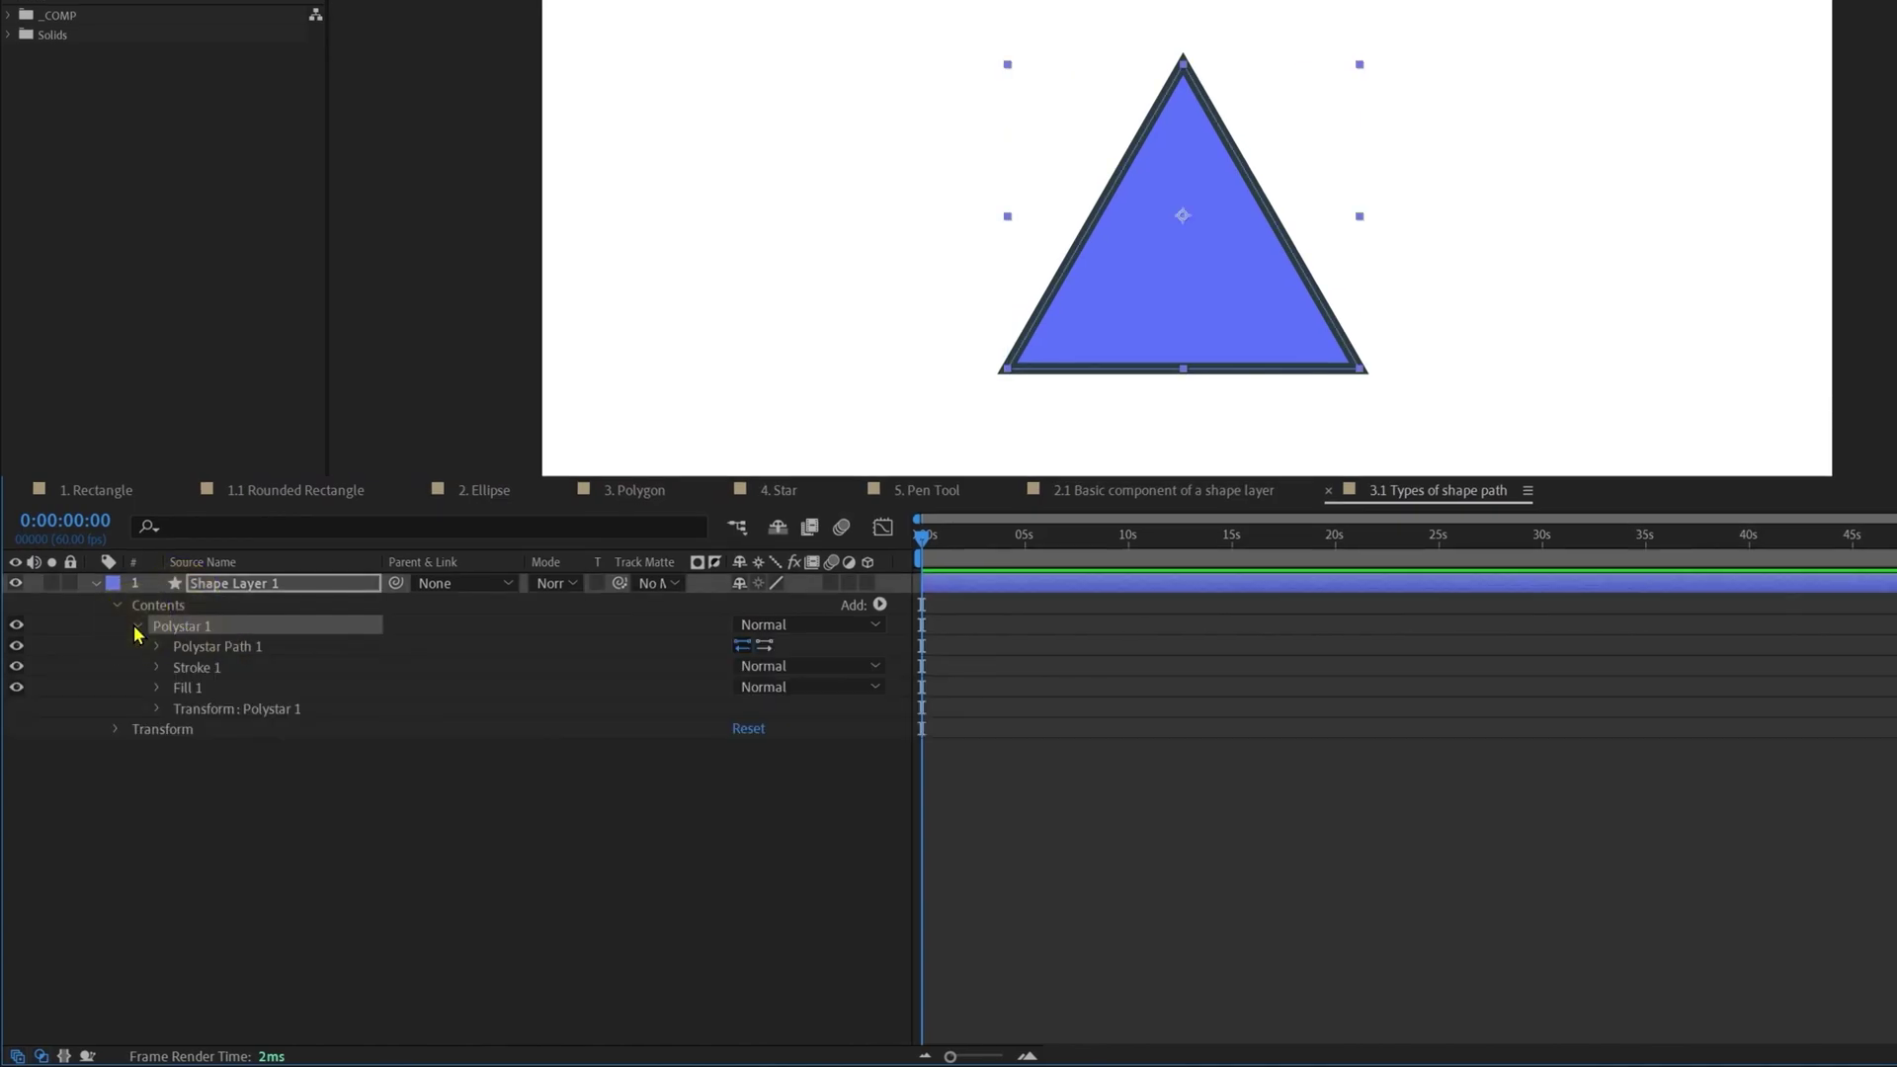
left_click(213, 647)
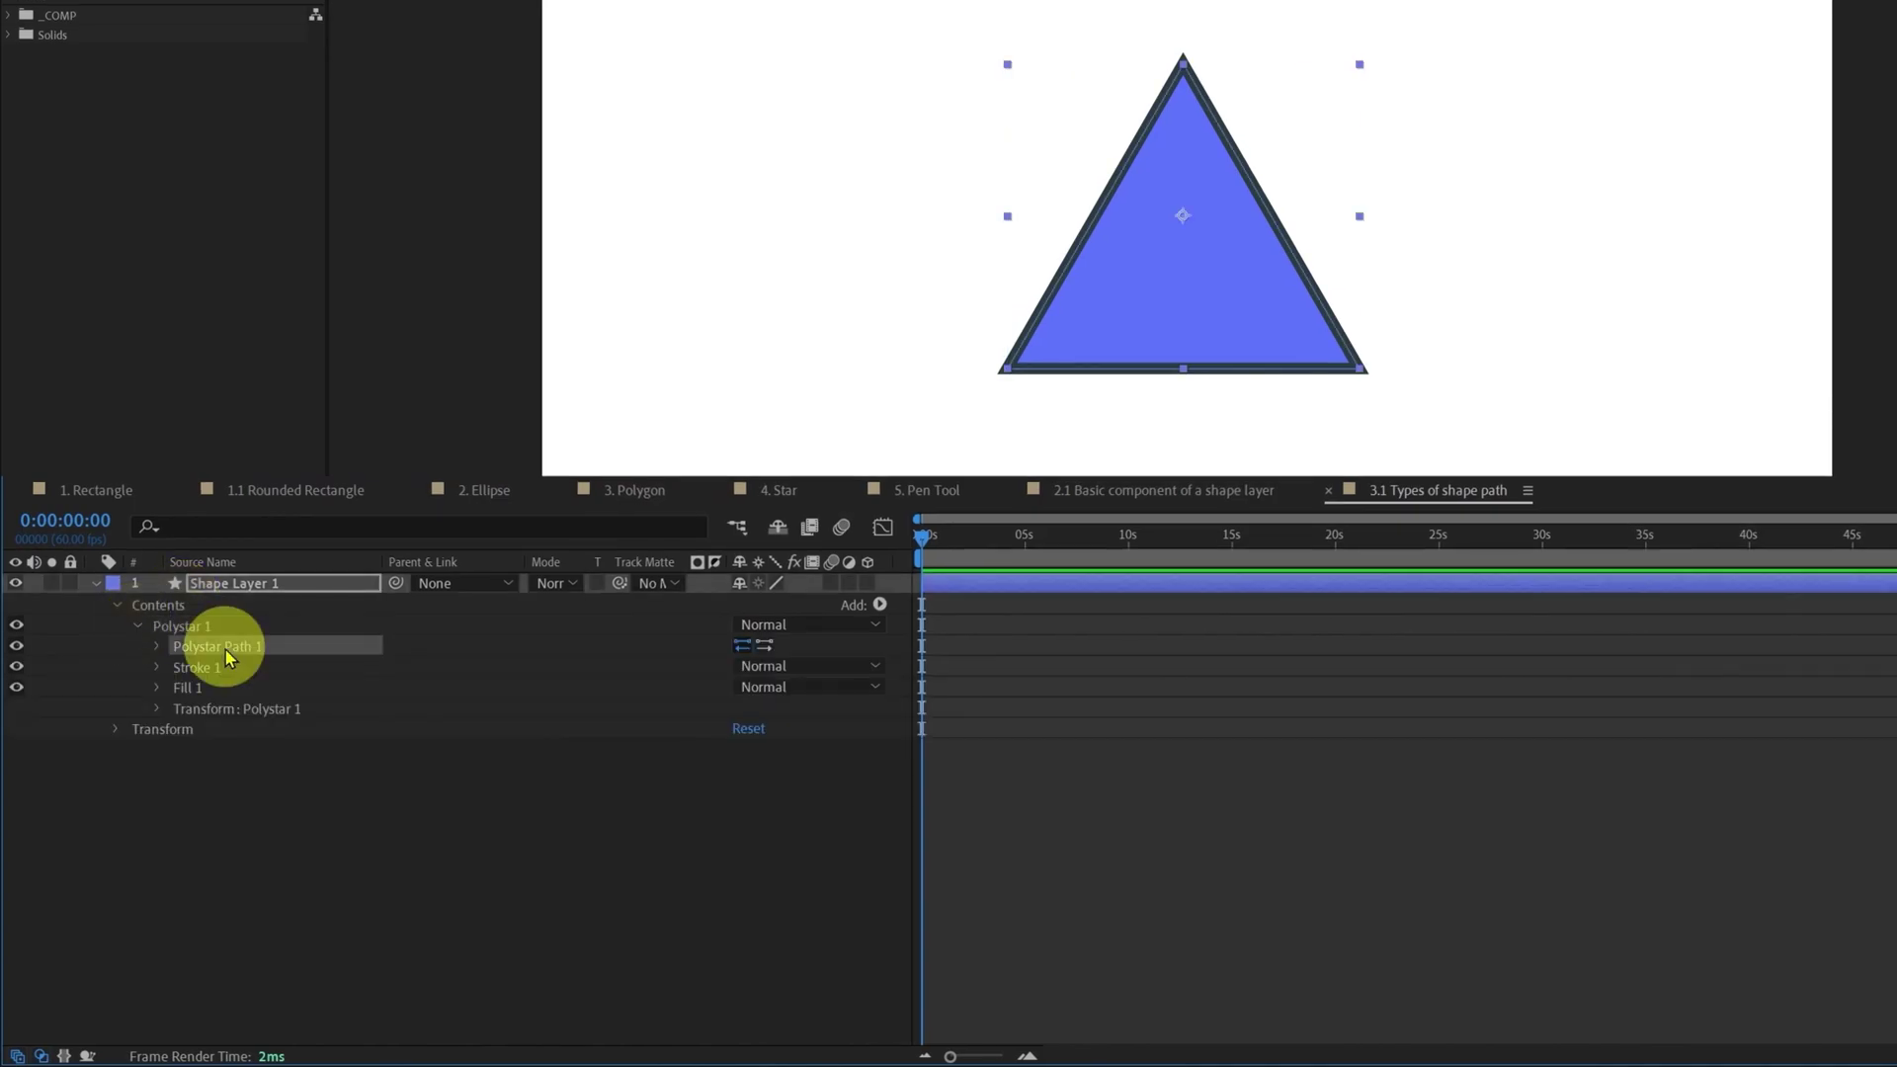
Step: Set Polystar Path 1 to 14 points with an outer radius of 337.4
left_click(157, 648)
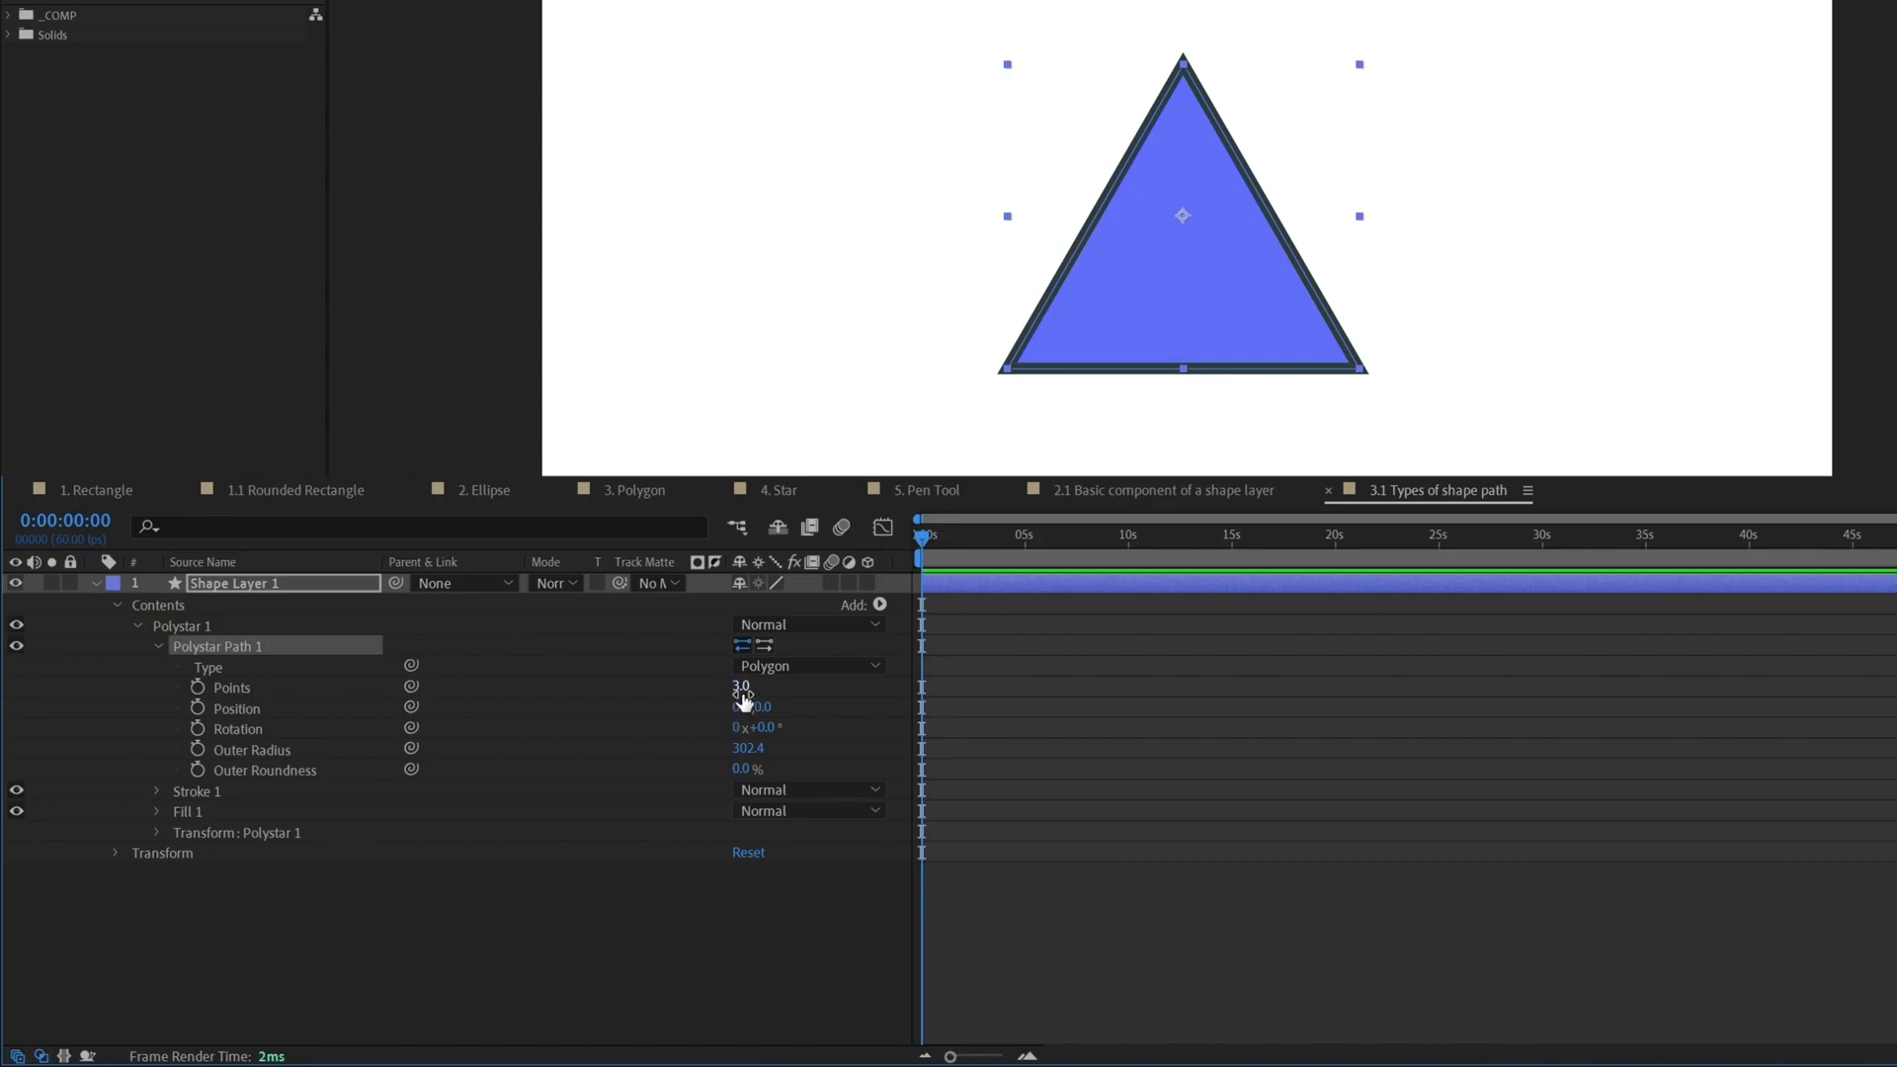
left_click_drag(743, 689, 755, 683)
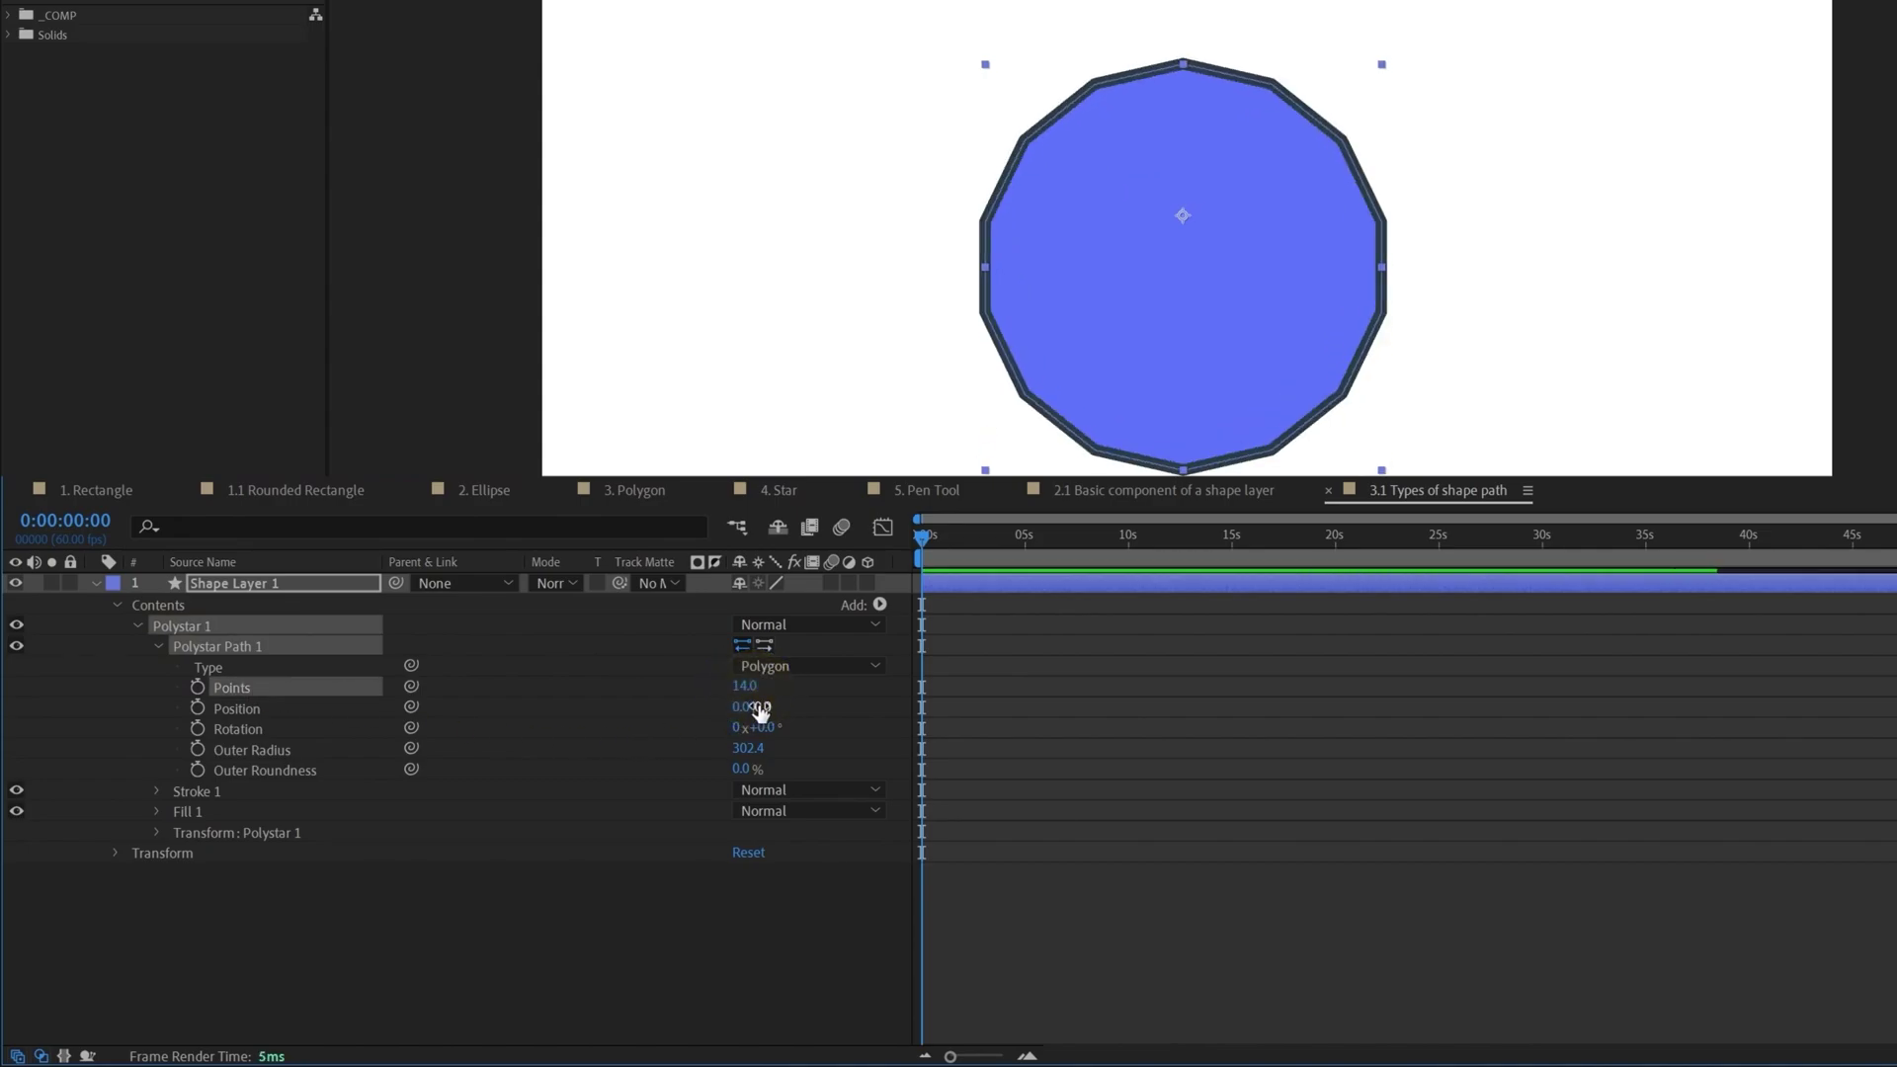
left_click_drag(748, 749, 790, 761)
left_click(217, 646)
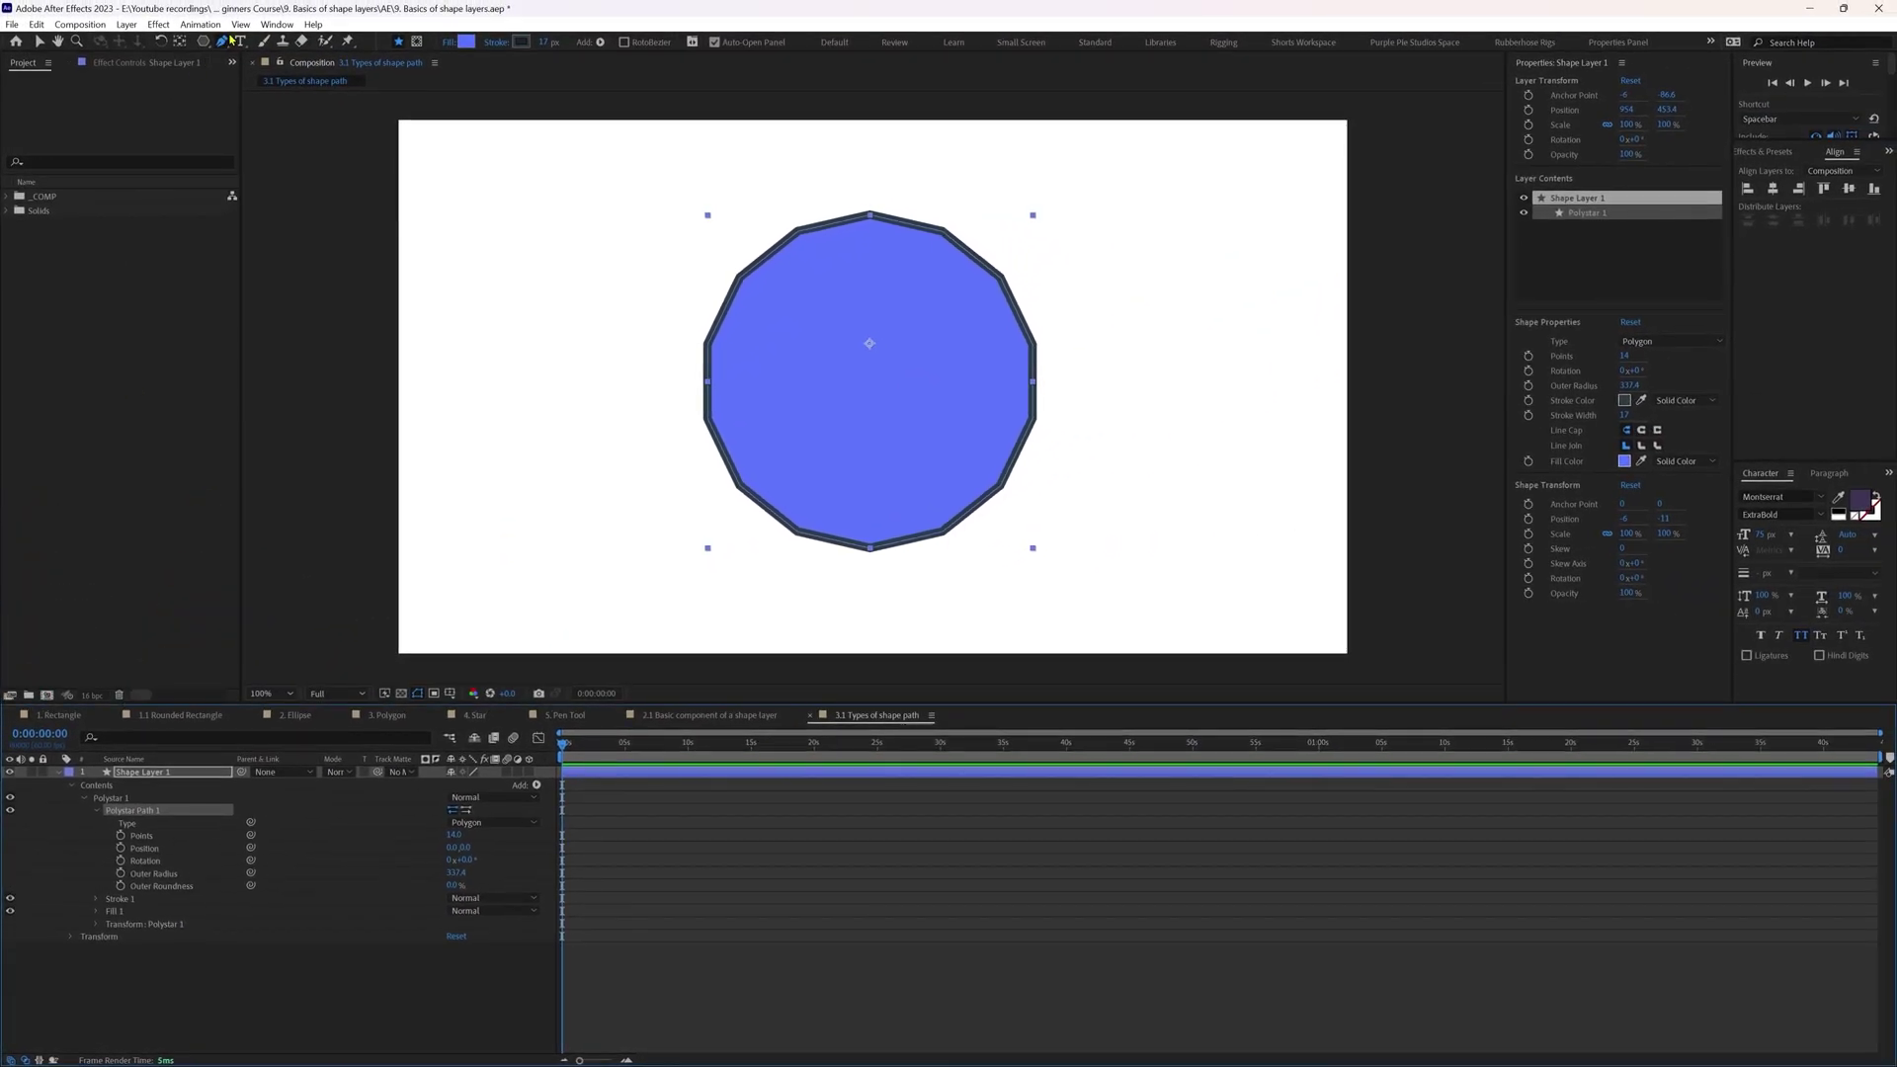
Step: Draw a closed four-point pink Pen tool shape with curved lower edges in the 3.2 Types of shape path composition
left_click_drag(223, 42, 287, 89)
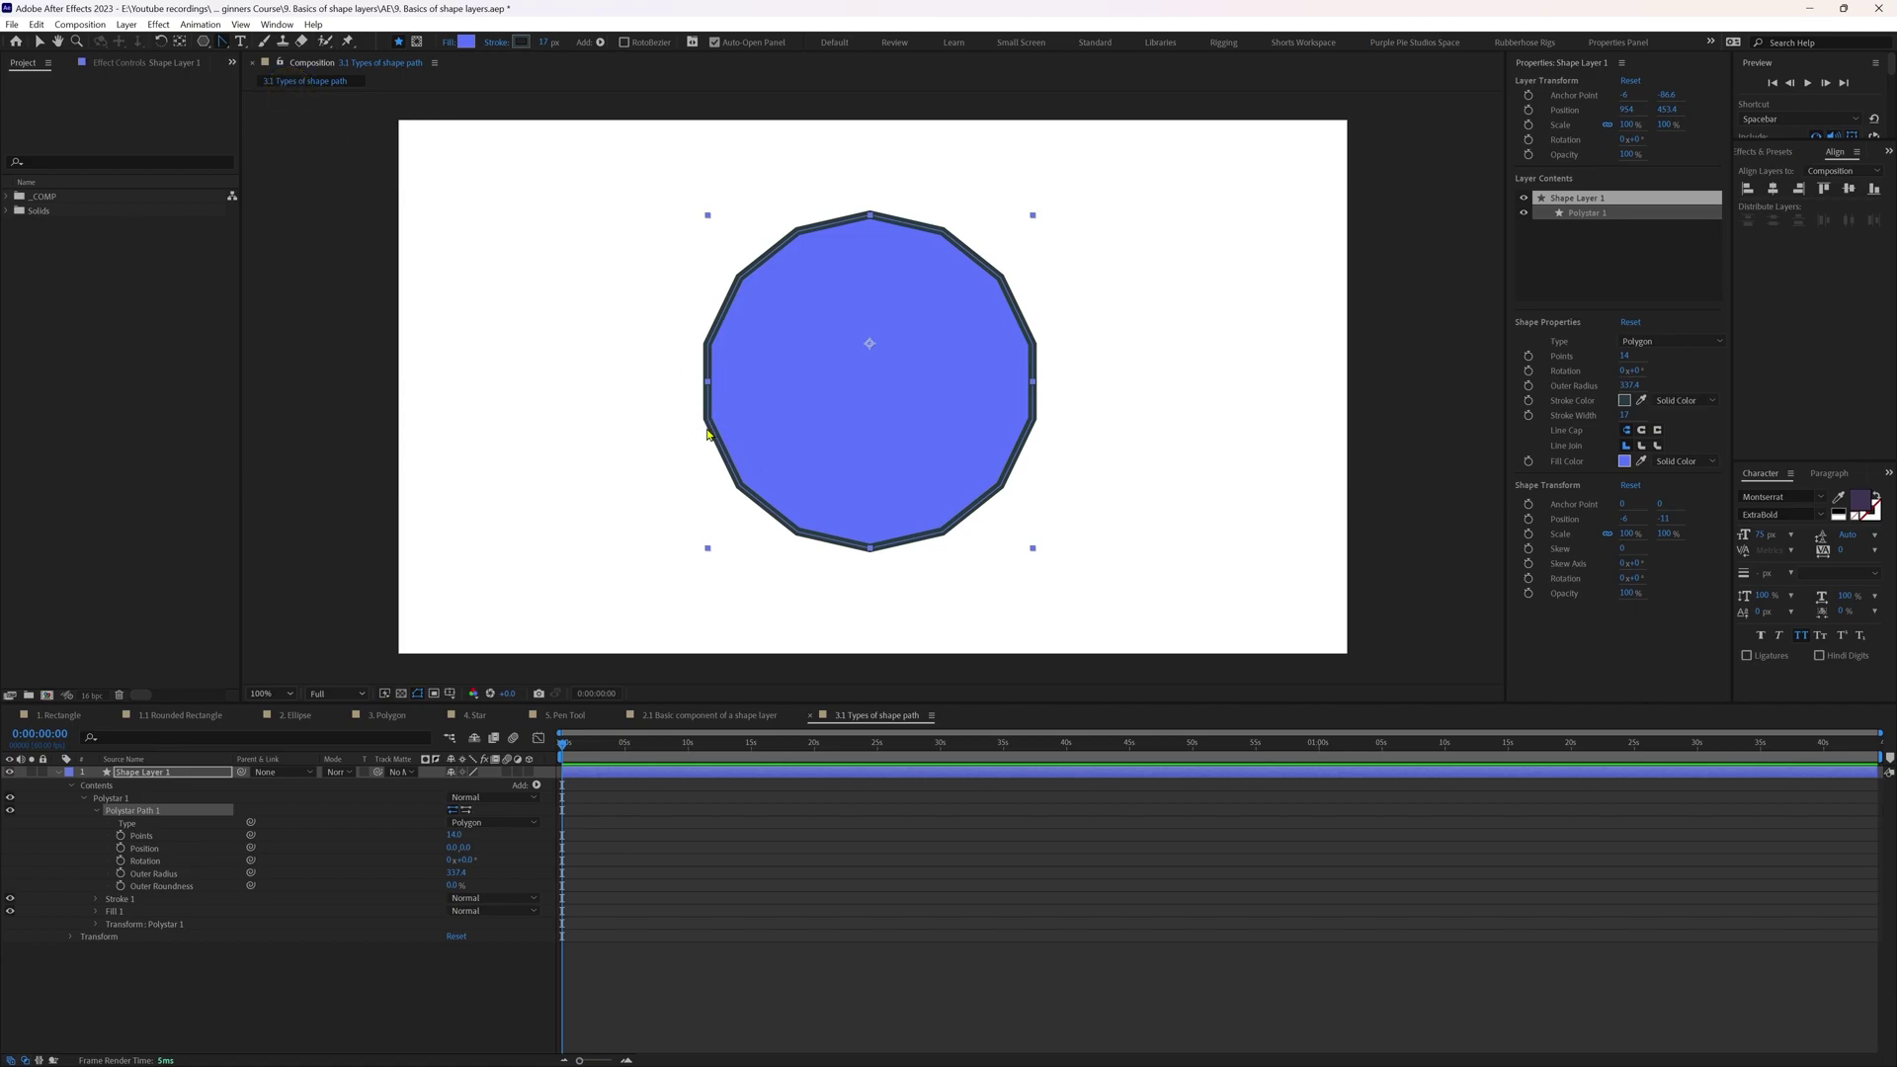
left_click(949, 529)
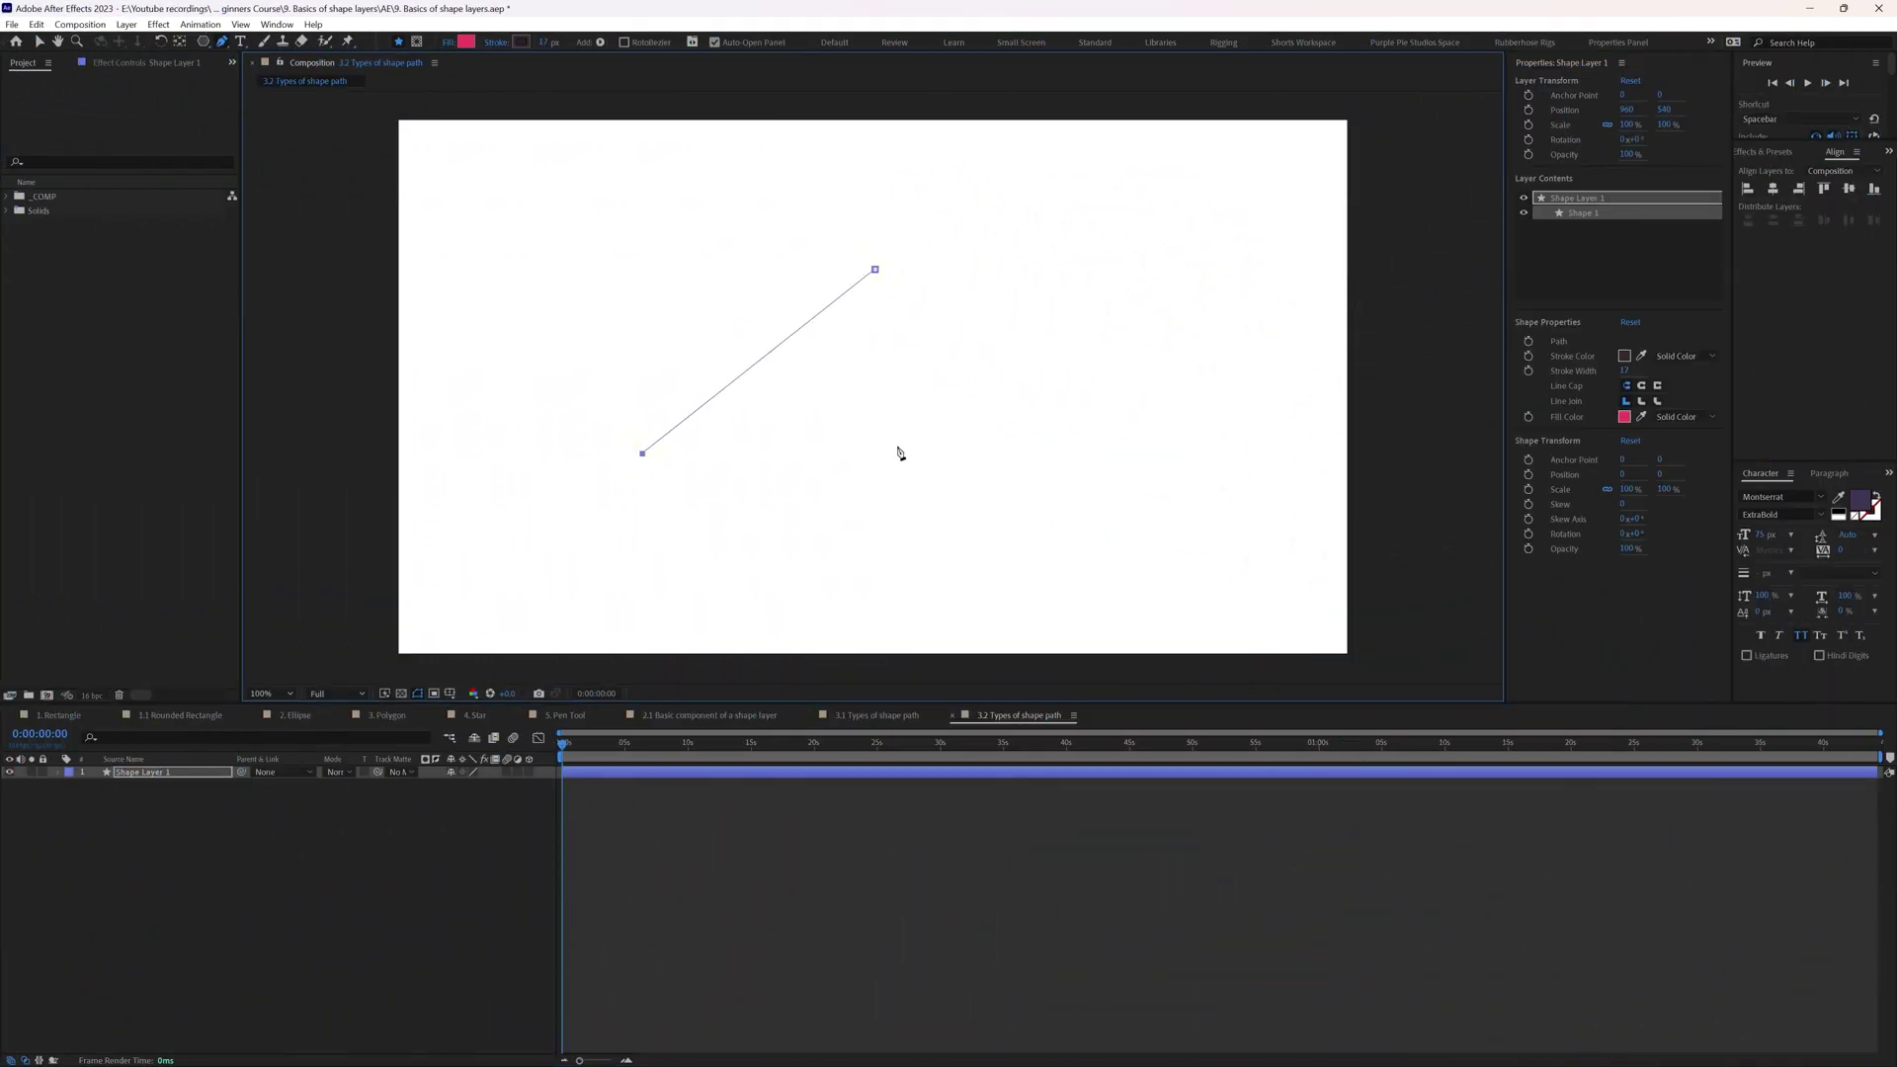
left_click_drag(901, 442, 991, 541)
left_click_drag(1171, 454, 1363, 540)
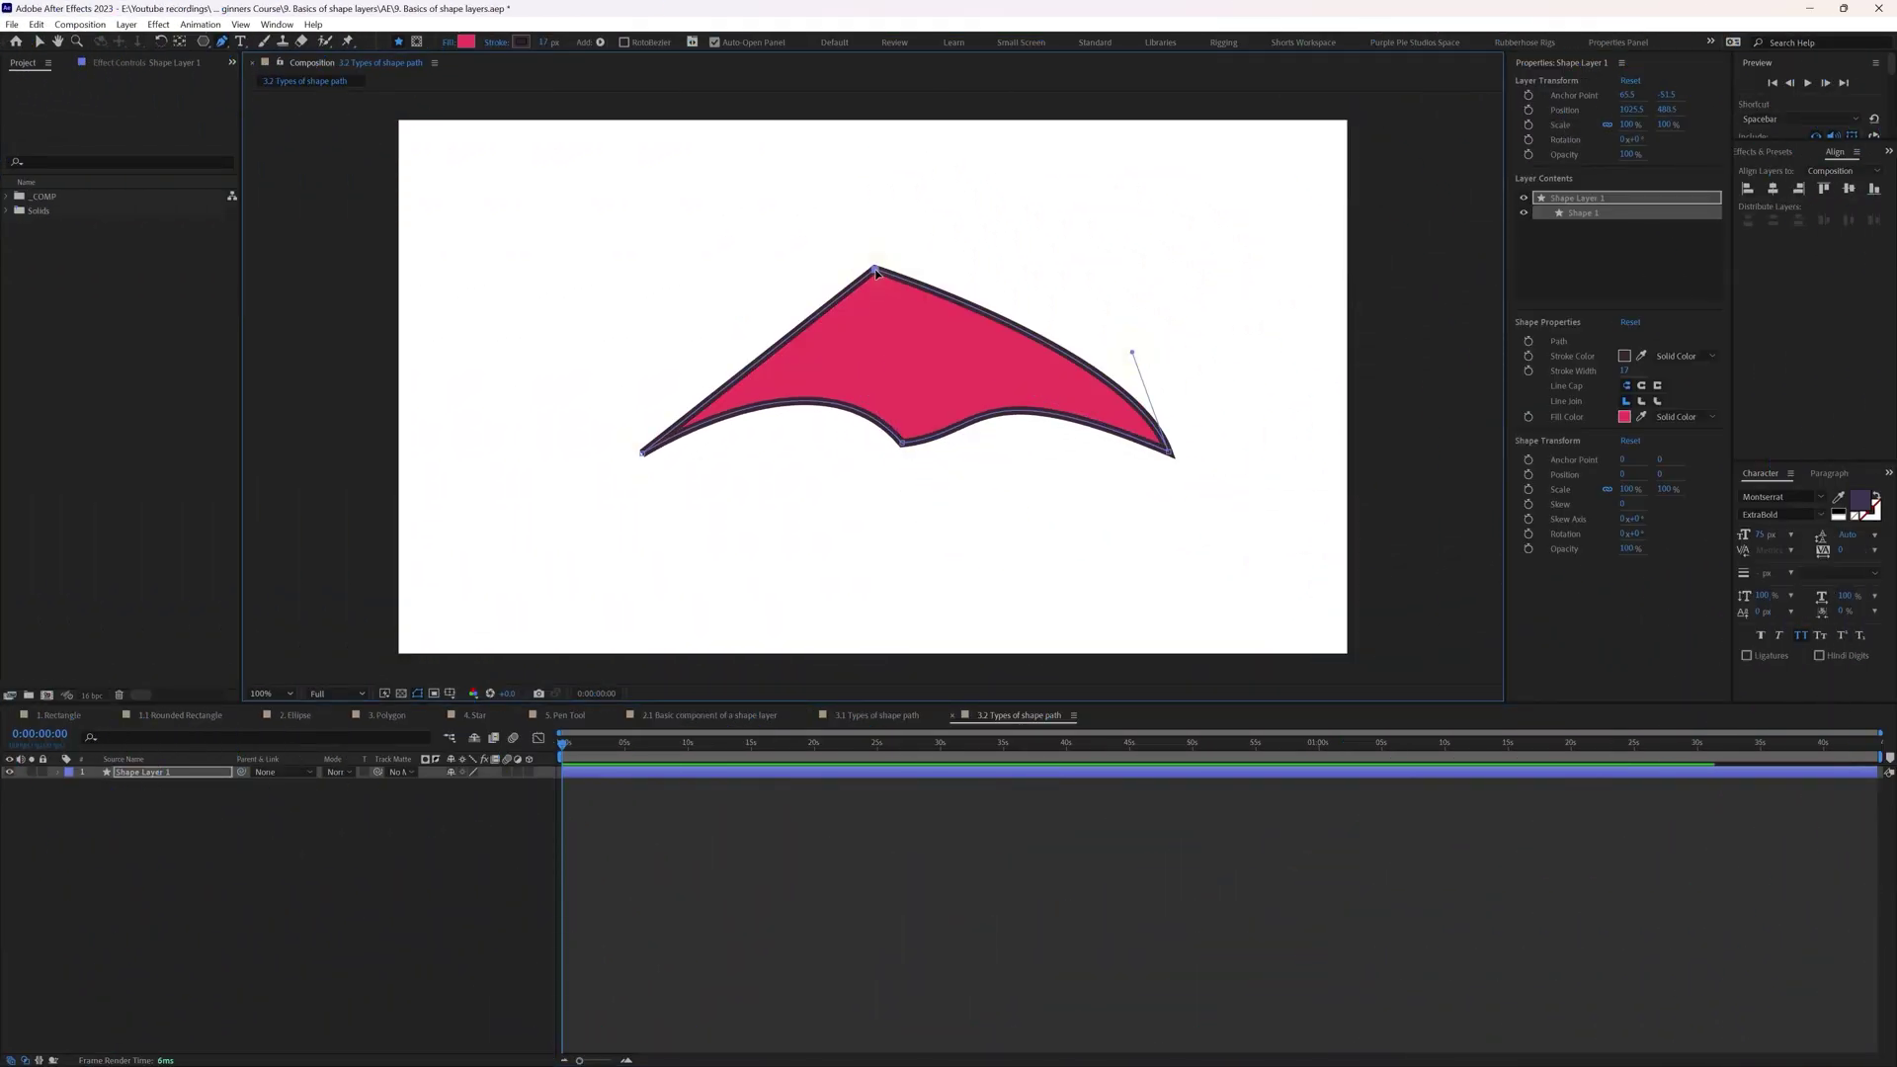
Step: Move the pink shape's top vertex toward the middle, even out the two lower curves and straighten the upper right edge
left_click(921, 420)
left_click_drag(921, 420, 1059, 372)
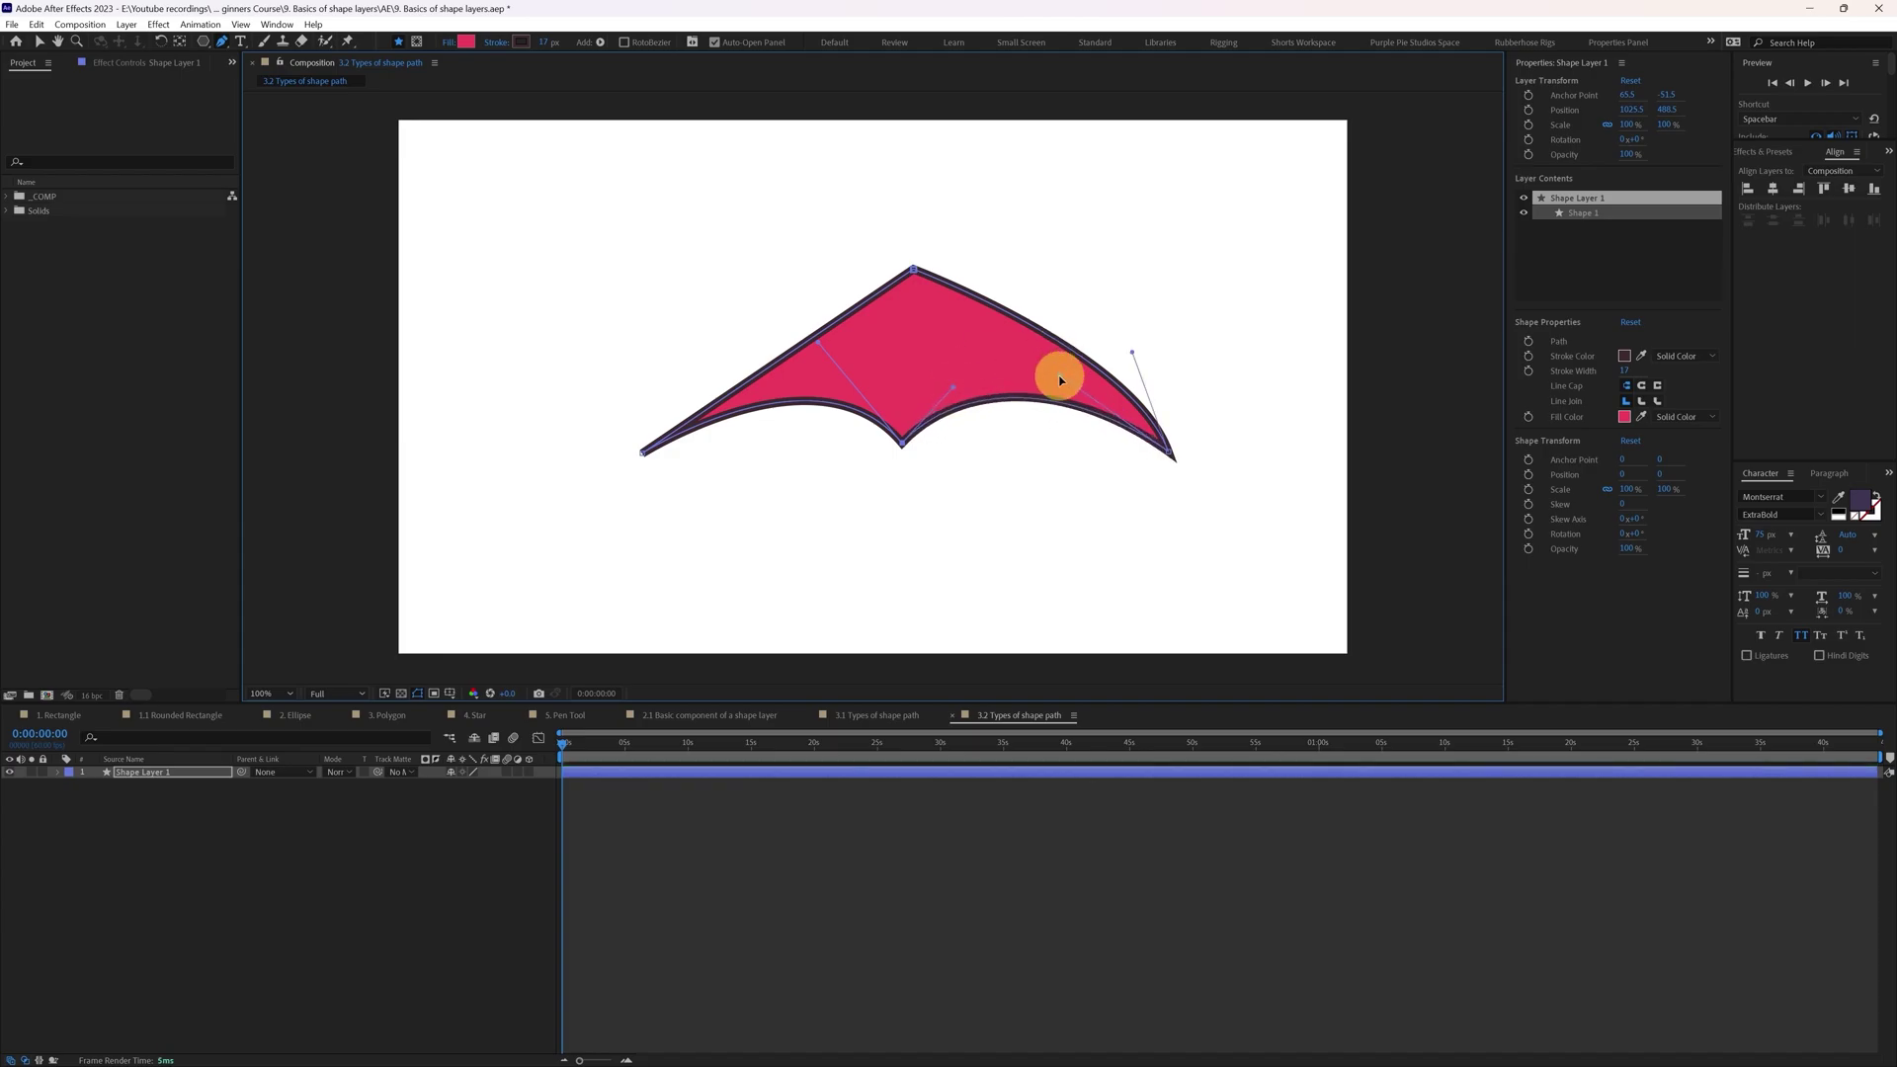
left_click_drag(818, 340, 814, 365)
left_click_drag(1039, 383, 1101, 402)
left_click(898, 436)
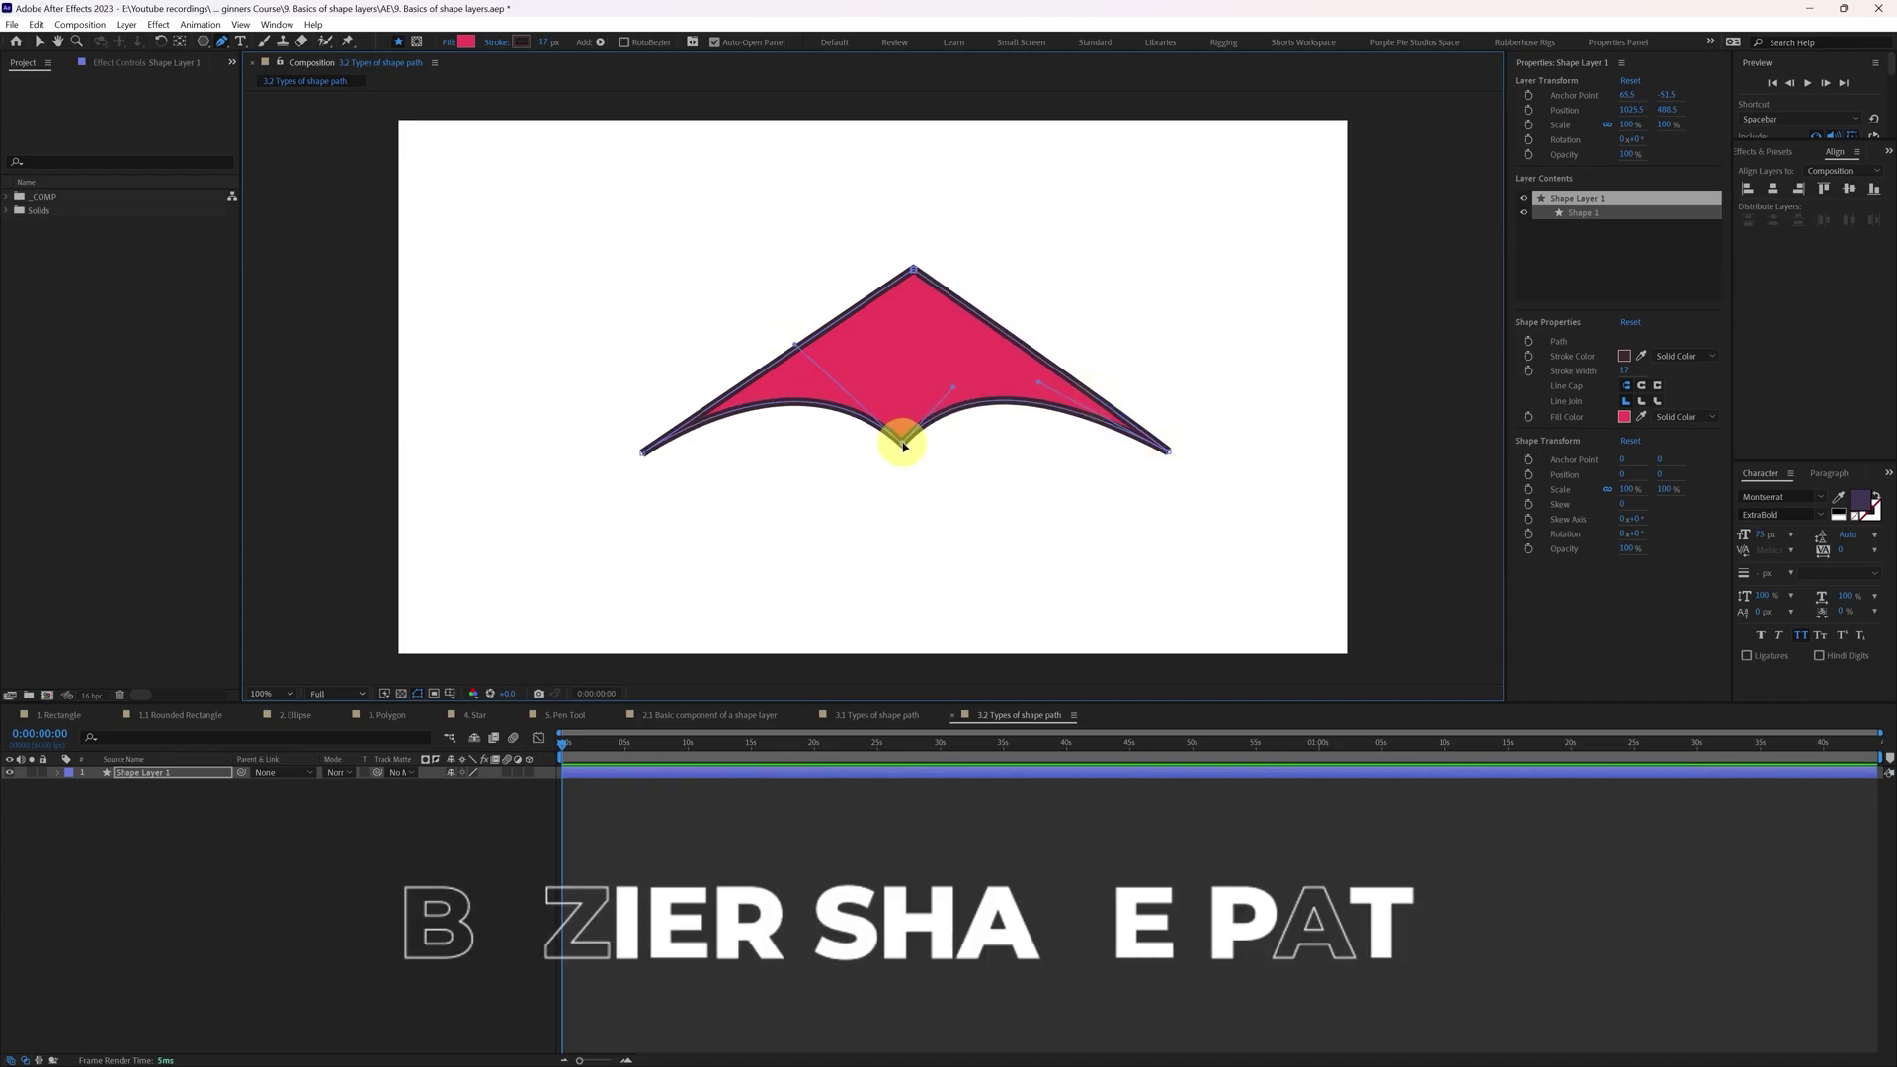
left_click(1169, 453)
Step: Expand Shape Layer 1 down to Shape 1's Path 1 and select its Path property to examine the Bezier path
left_click(155, 777)
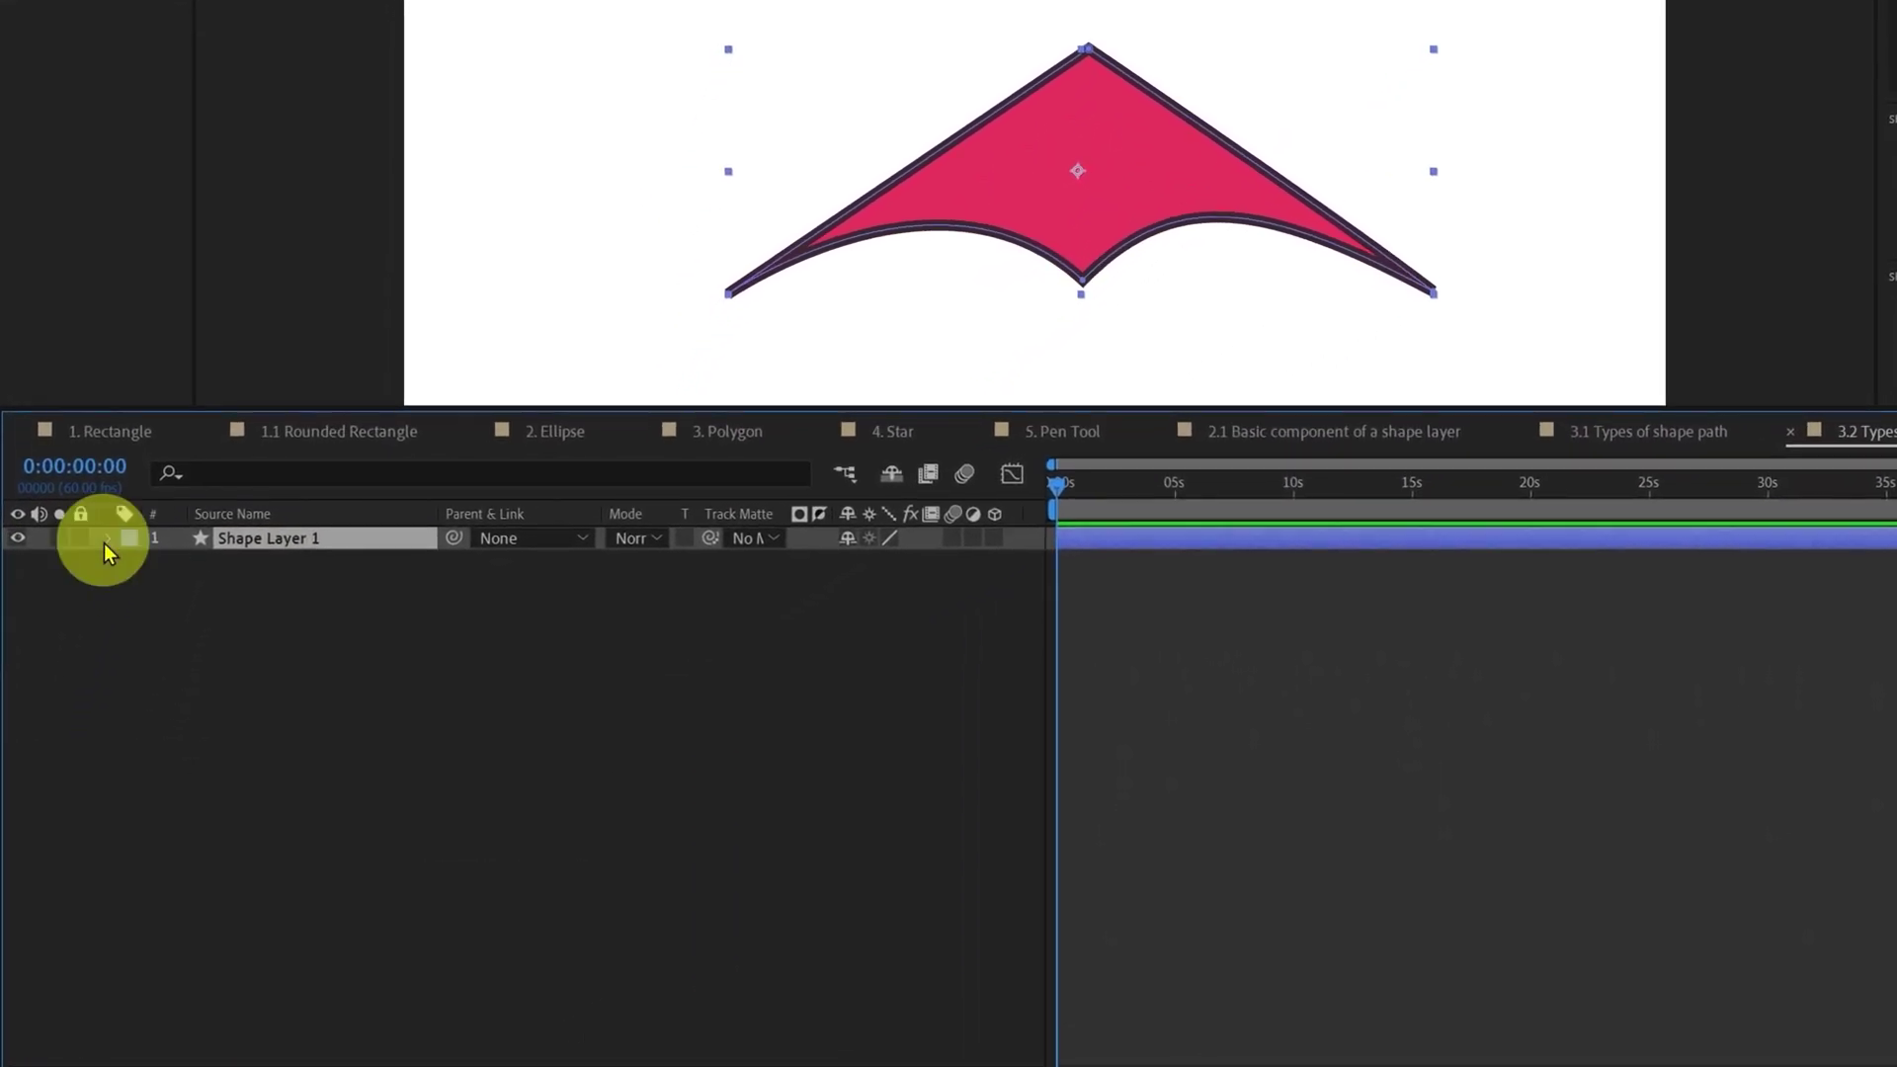
left_click(57, 772)
left_click(135, 563)
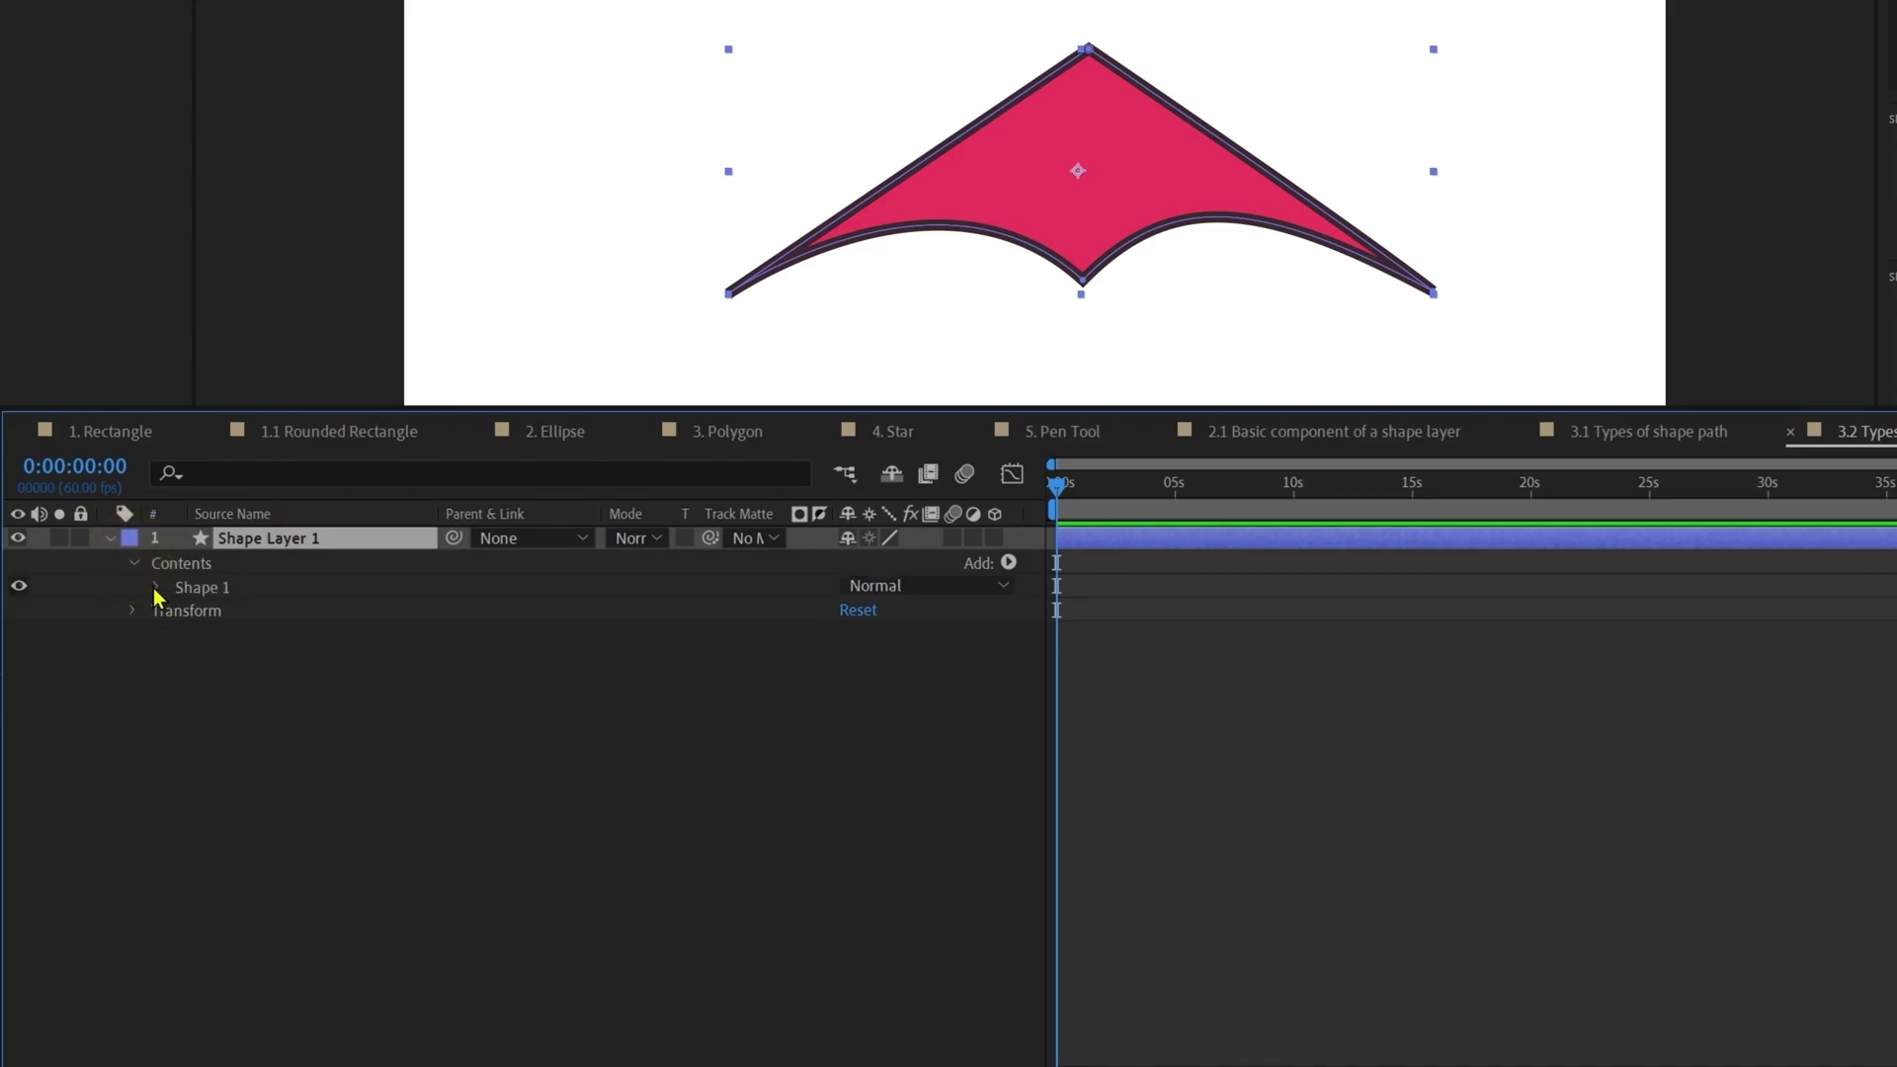
left_click(212, 589)
left_click(157, 588)
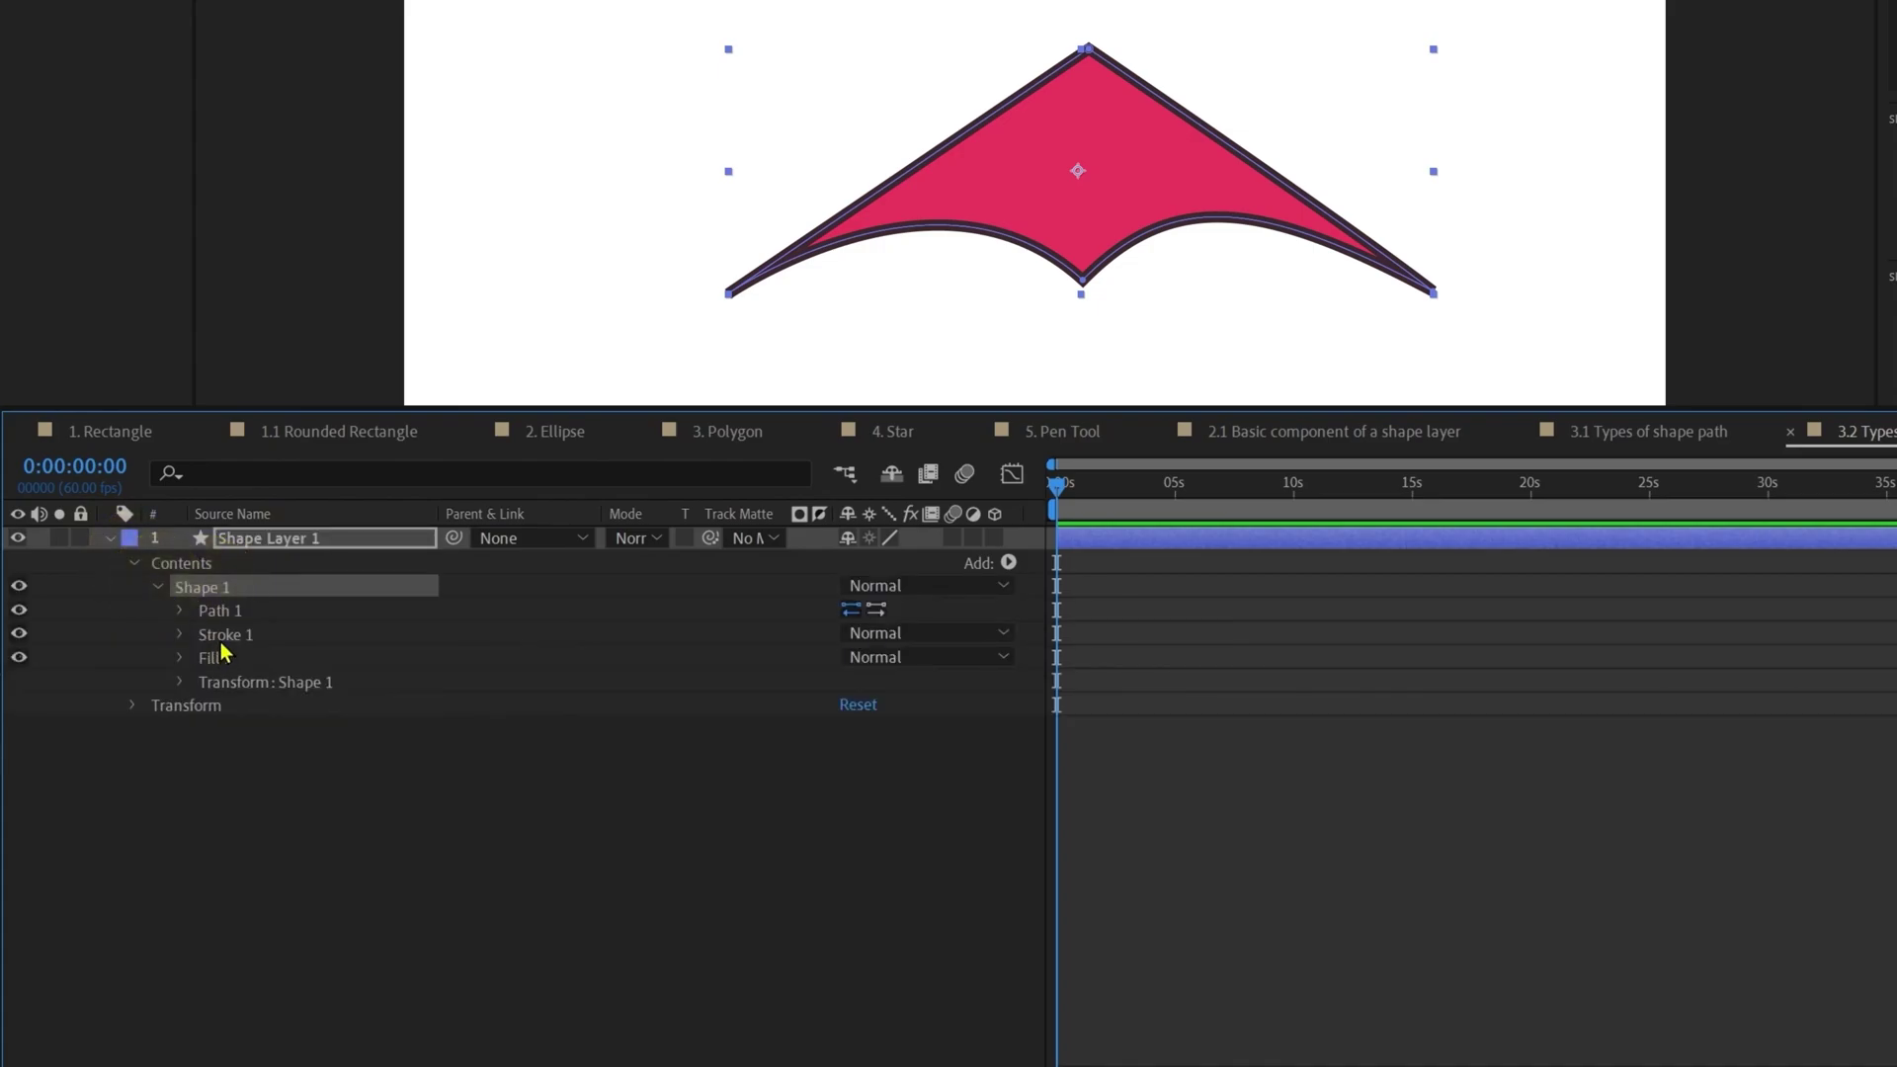
left_click(177, 611)
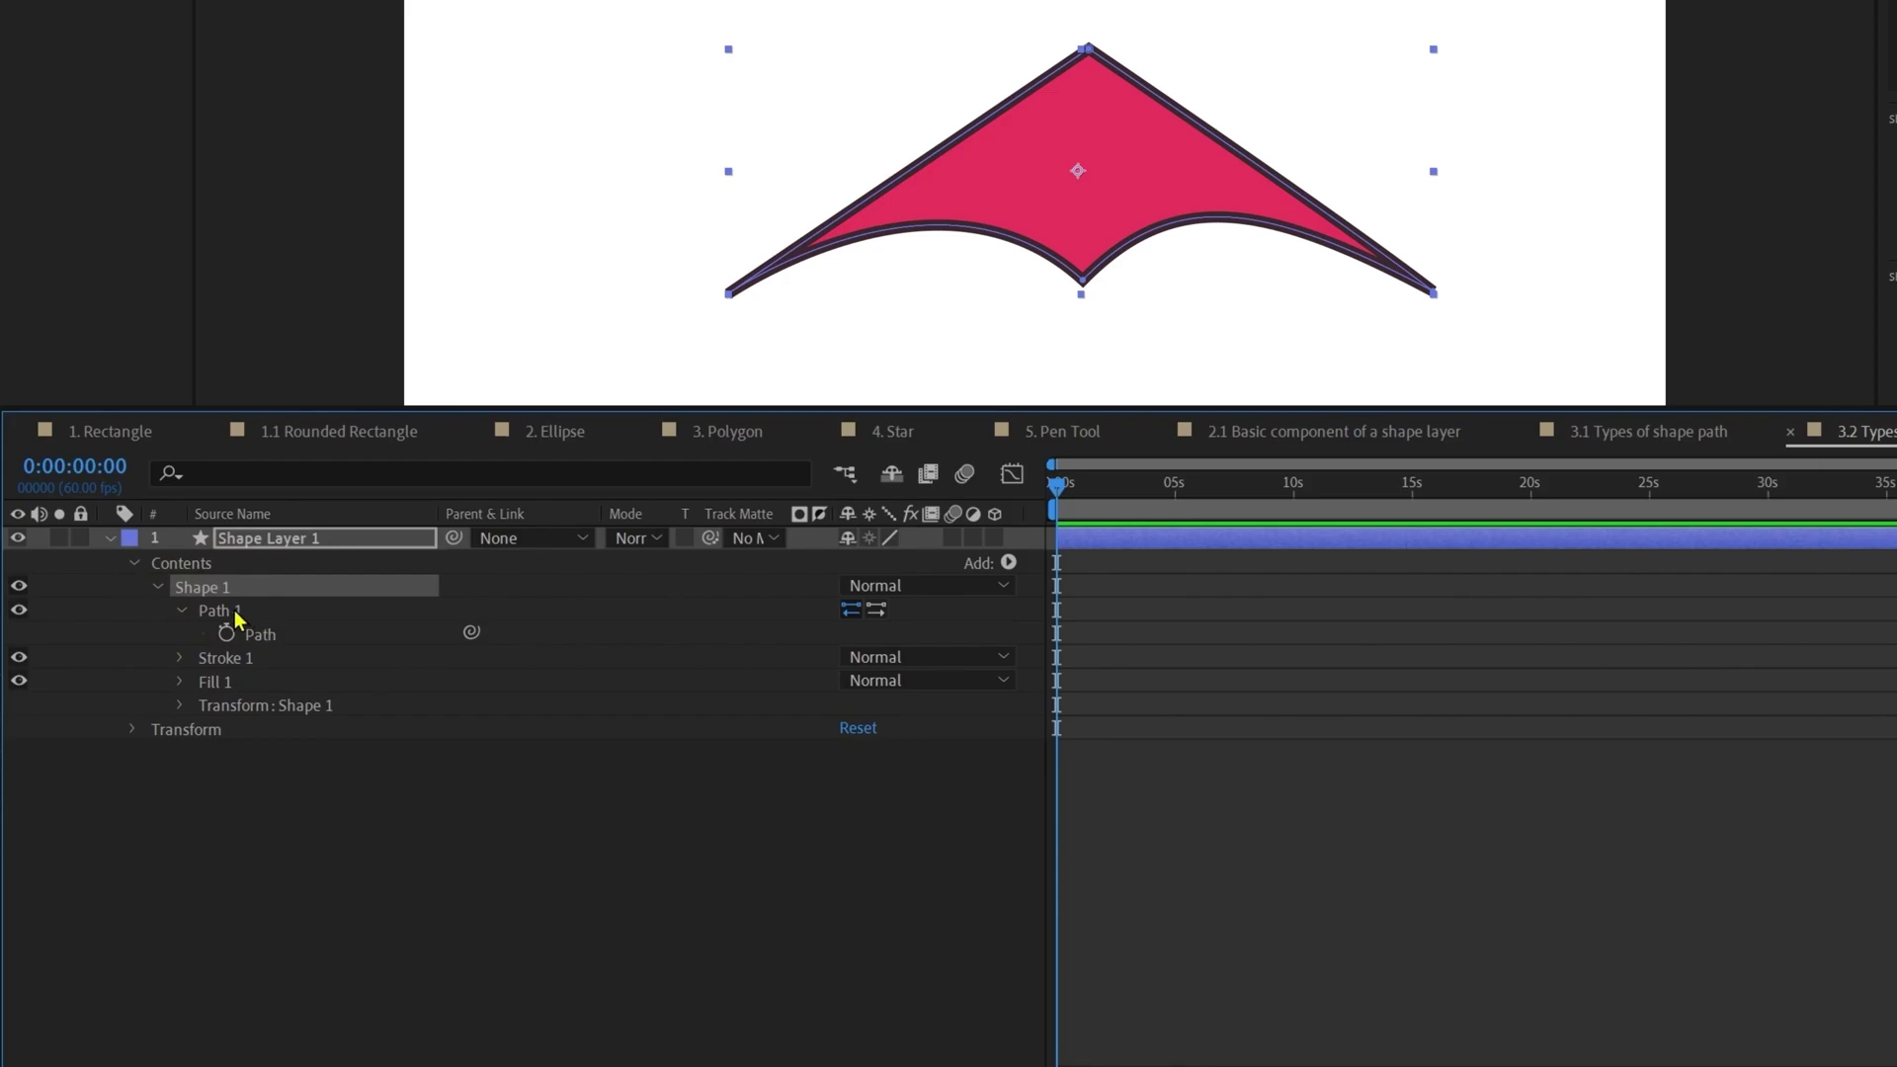
left_click(234, 612)
left_click(276, 644)
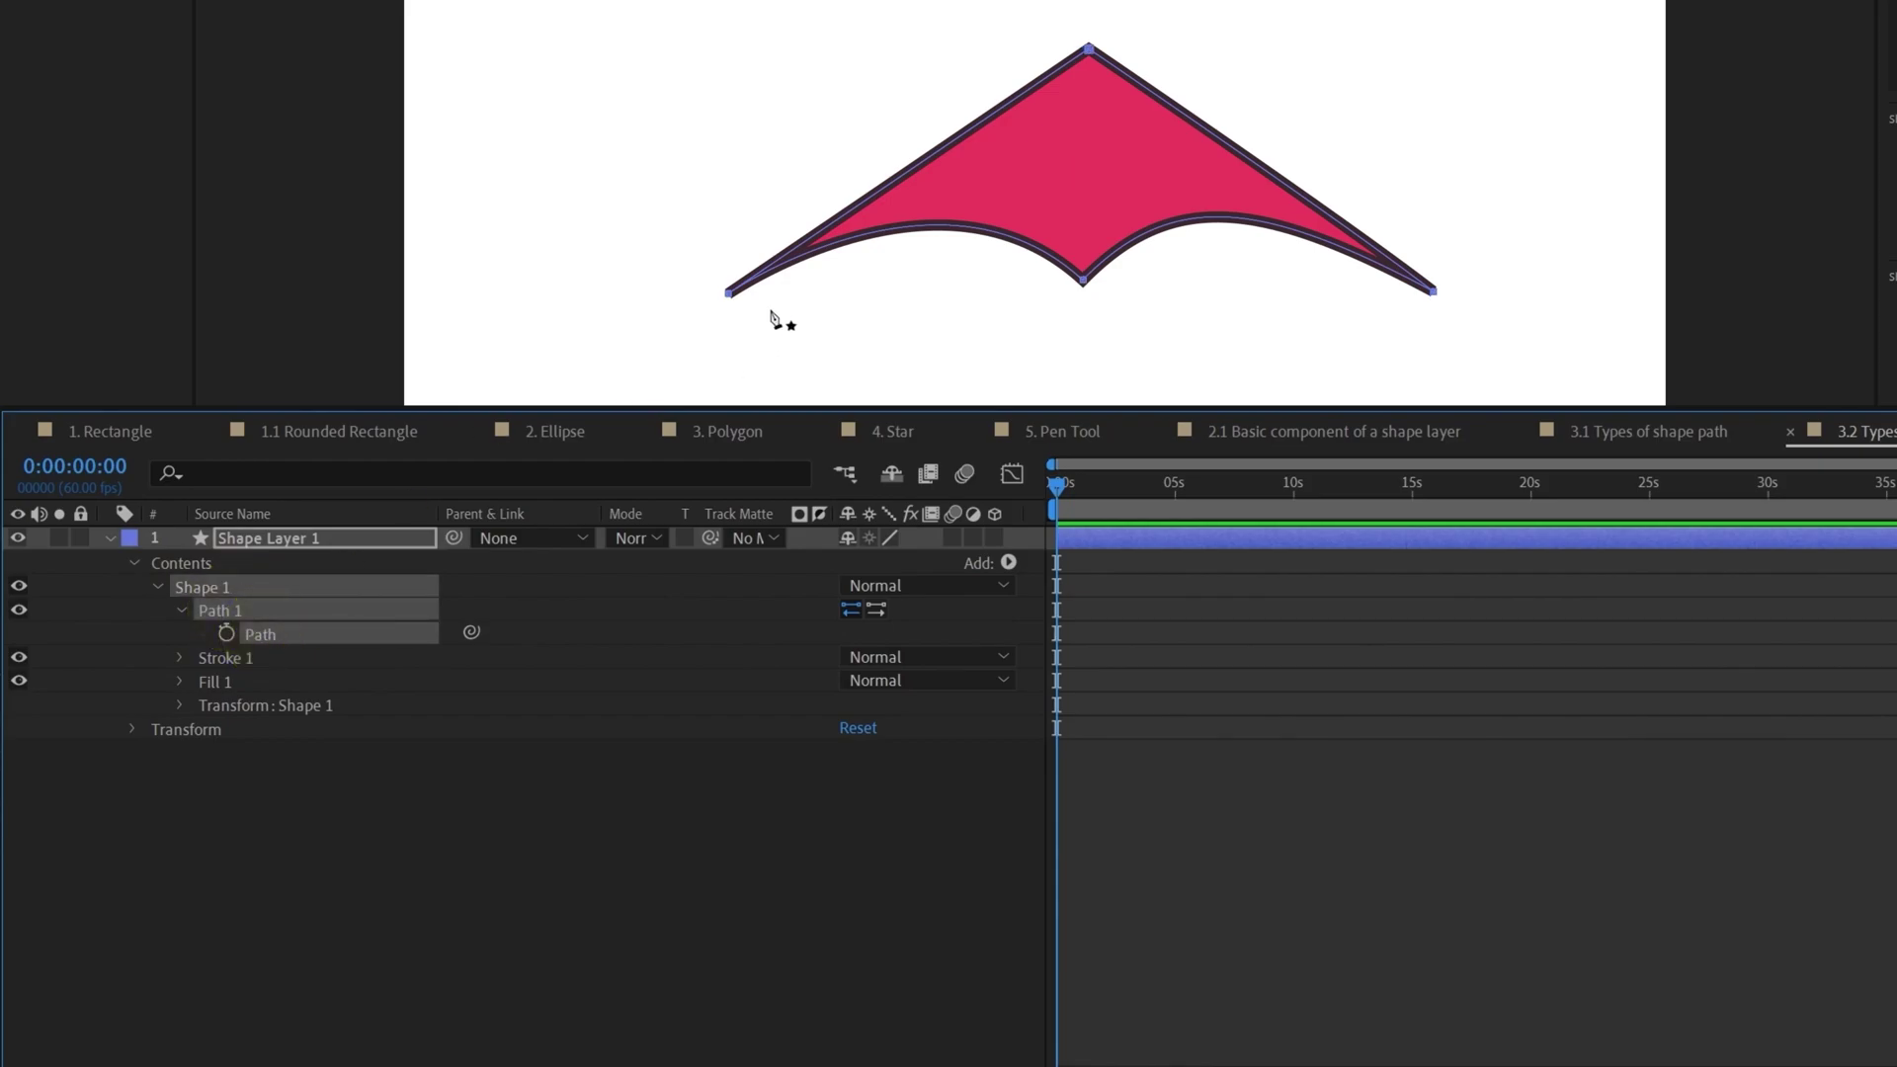
Step: Lower the pink shape's bottom middle vertex, bulge the lower left edge downward with its handle, and deselect the path
left_click(944, 232)
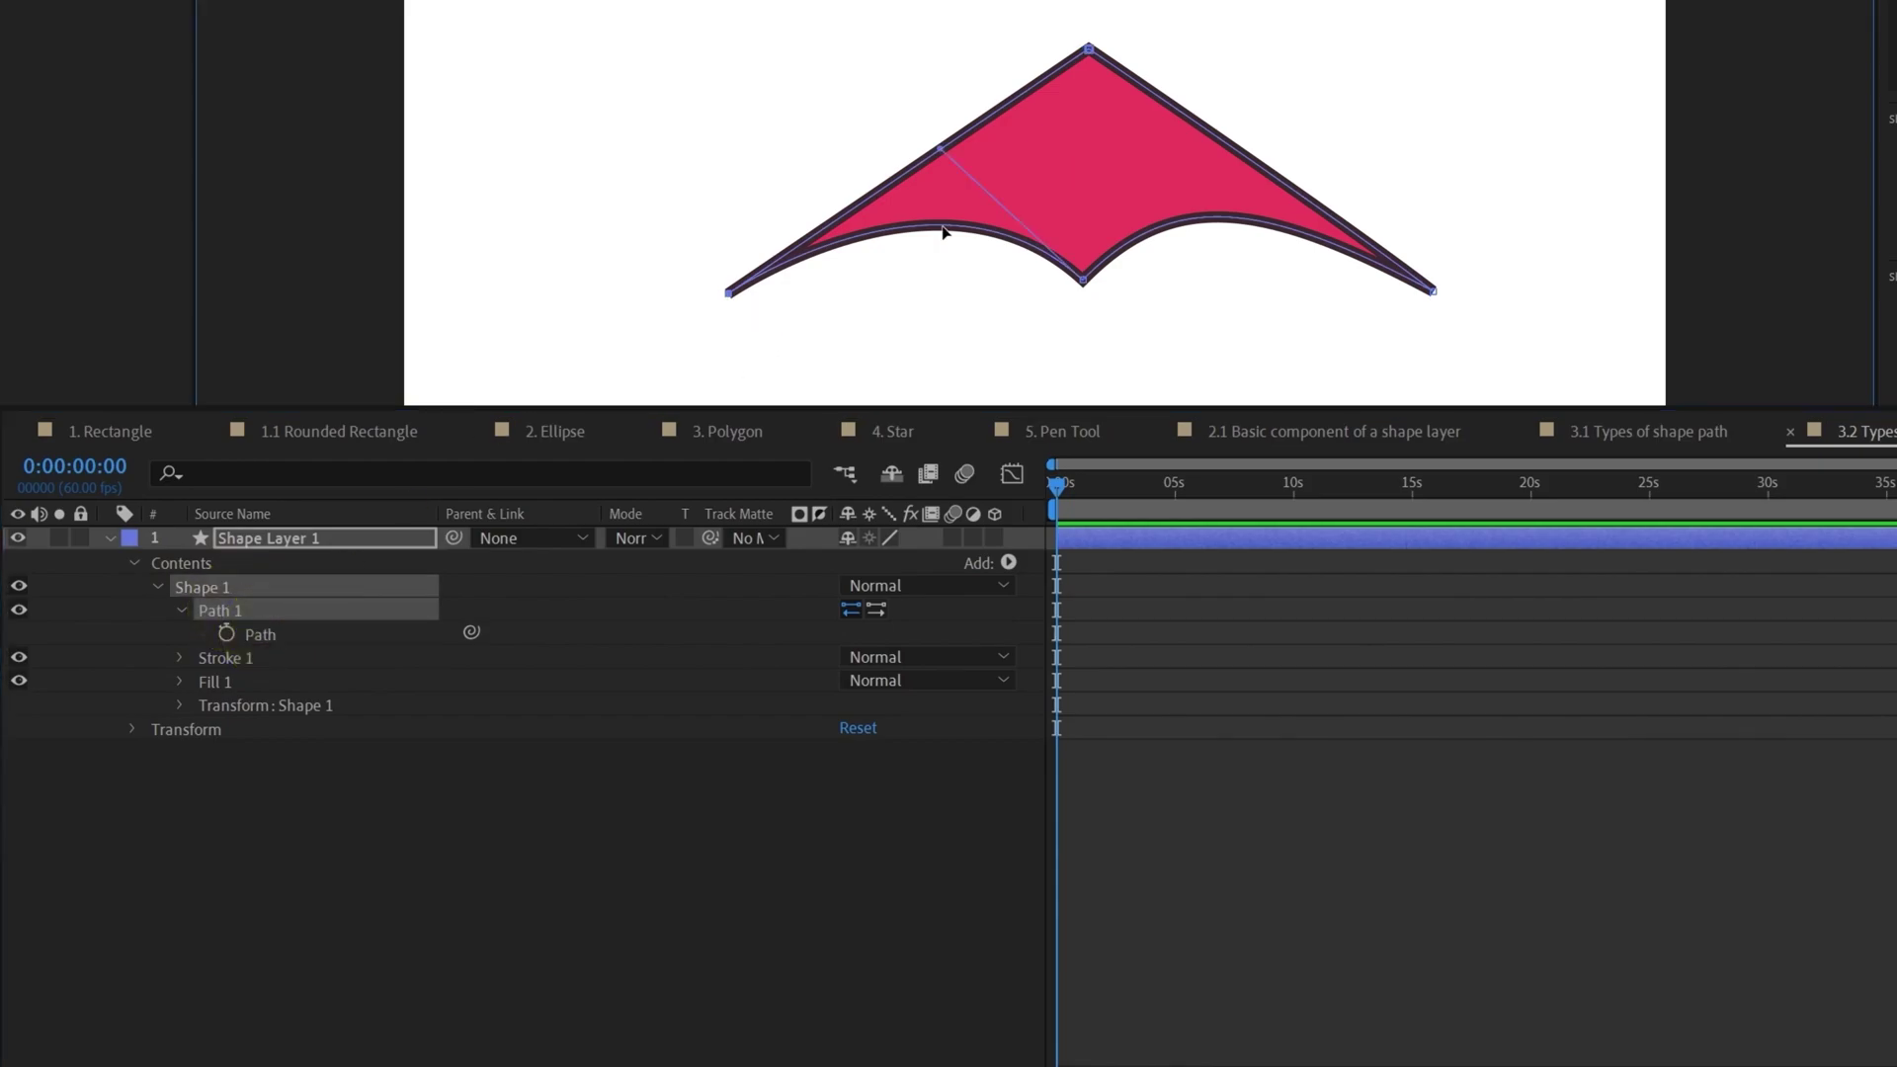
left_click(942, 150)
left_click_drag(1083, 281, 1080, 332)
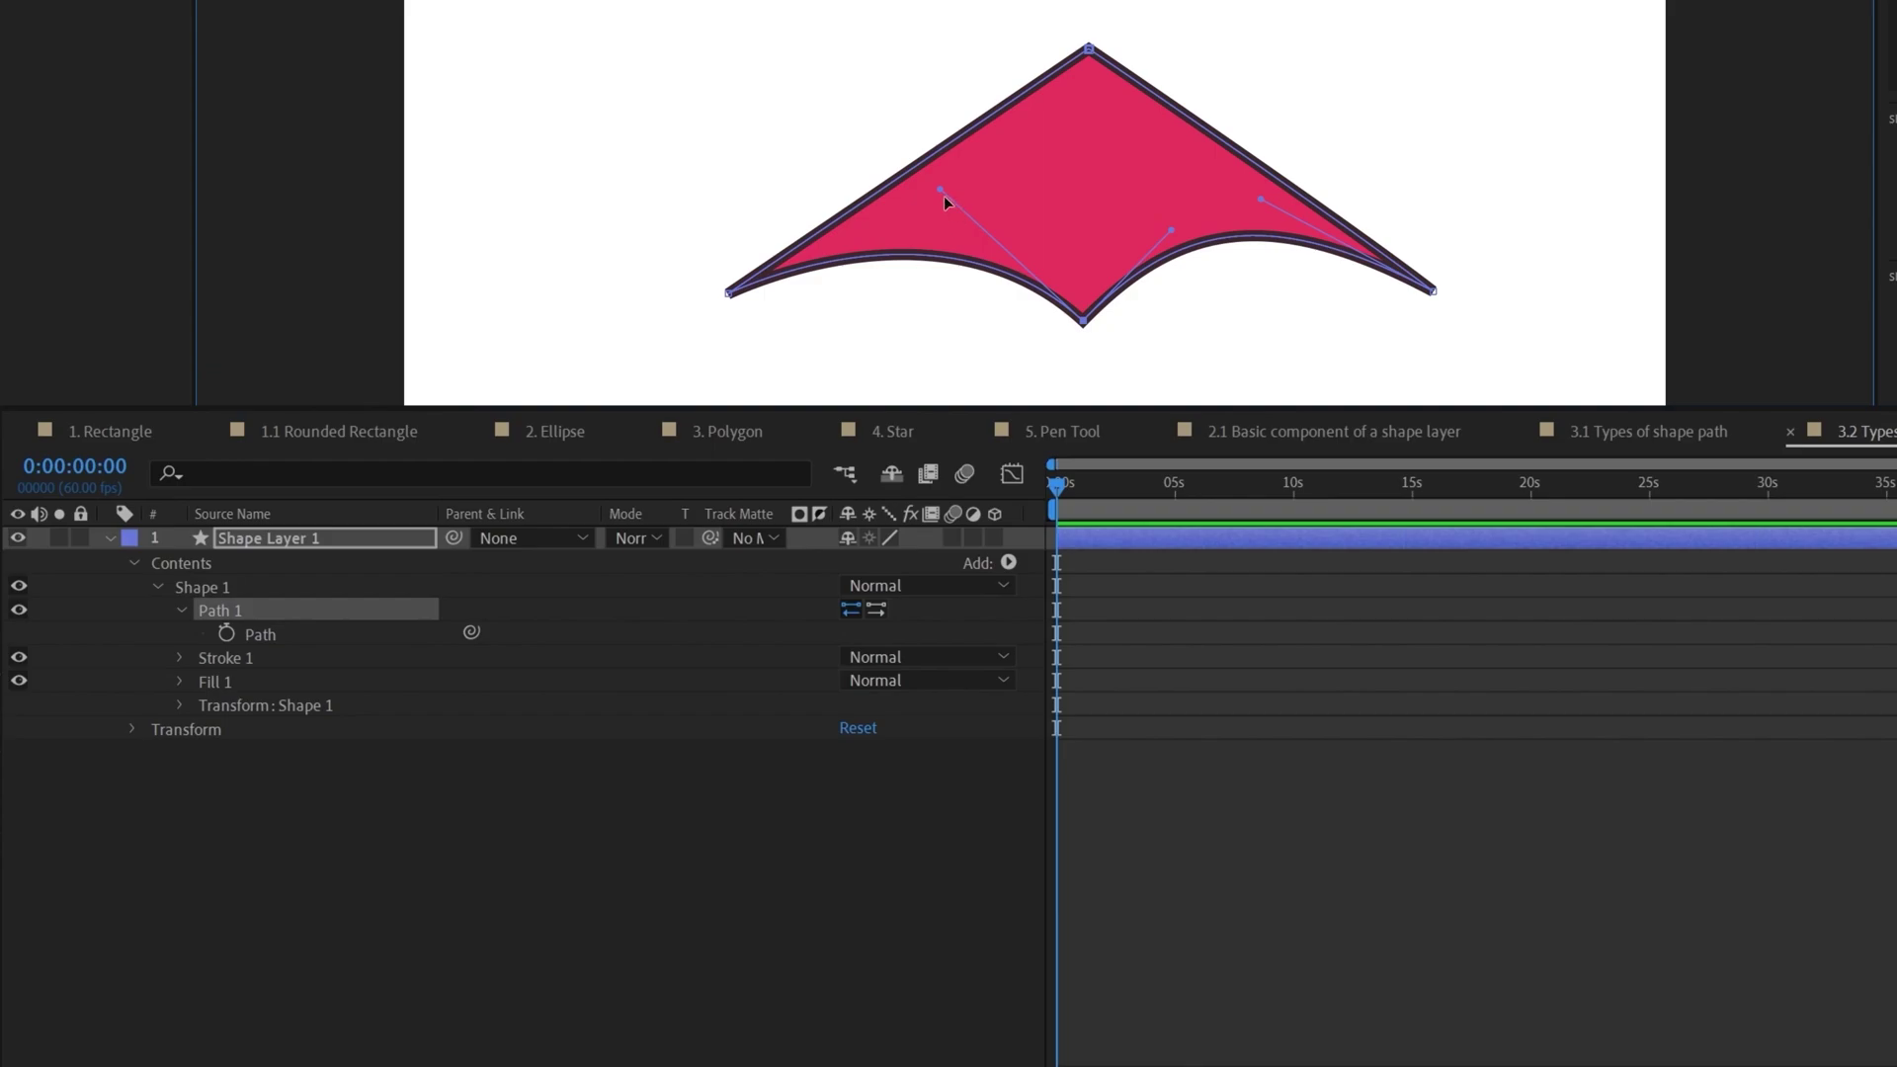
left_click_drag(940, 188, 905, 375)
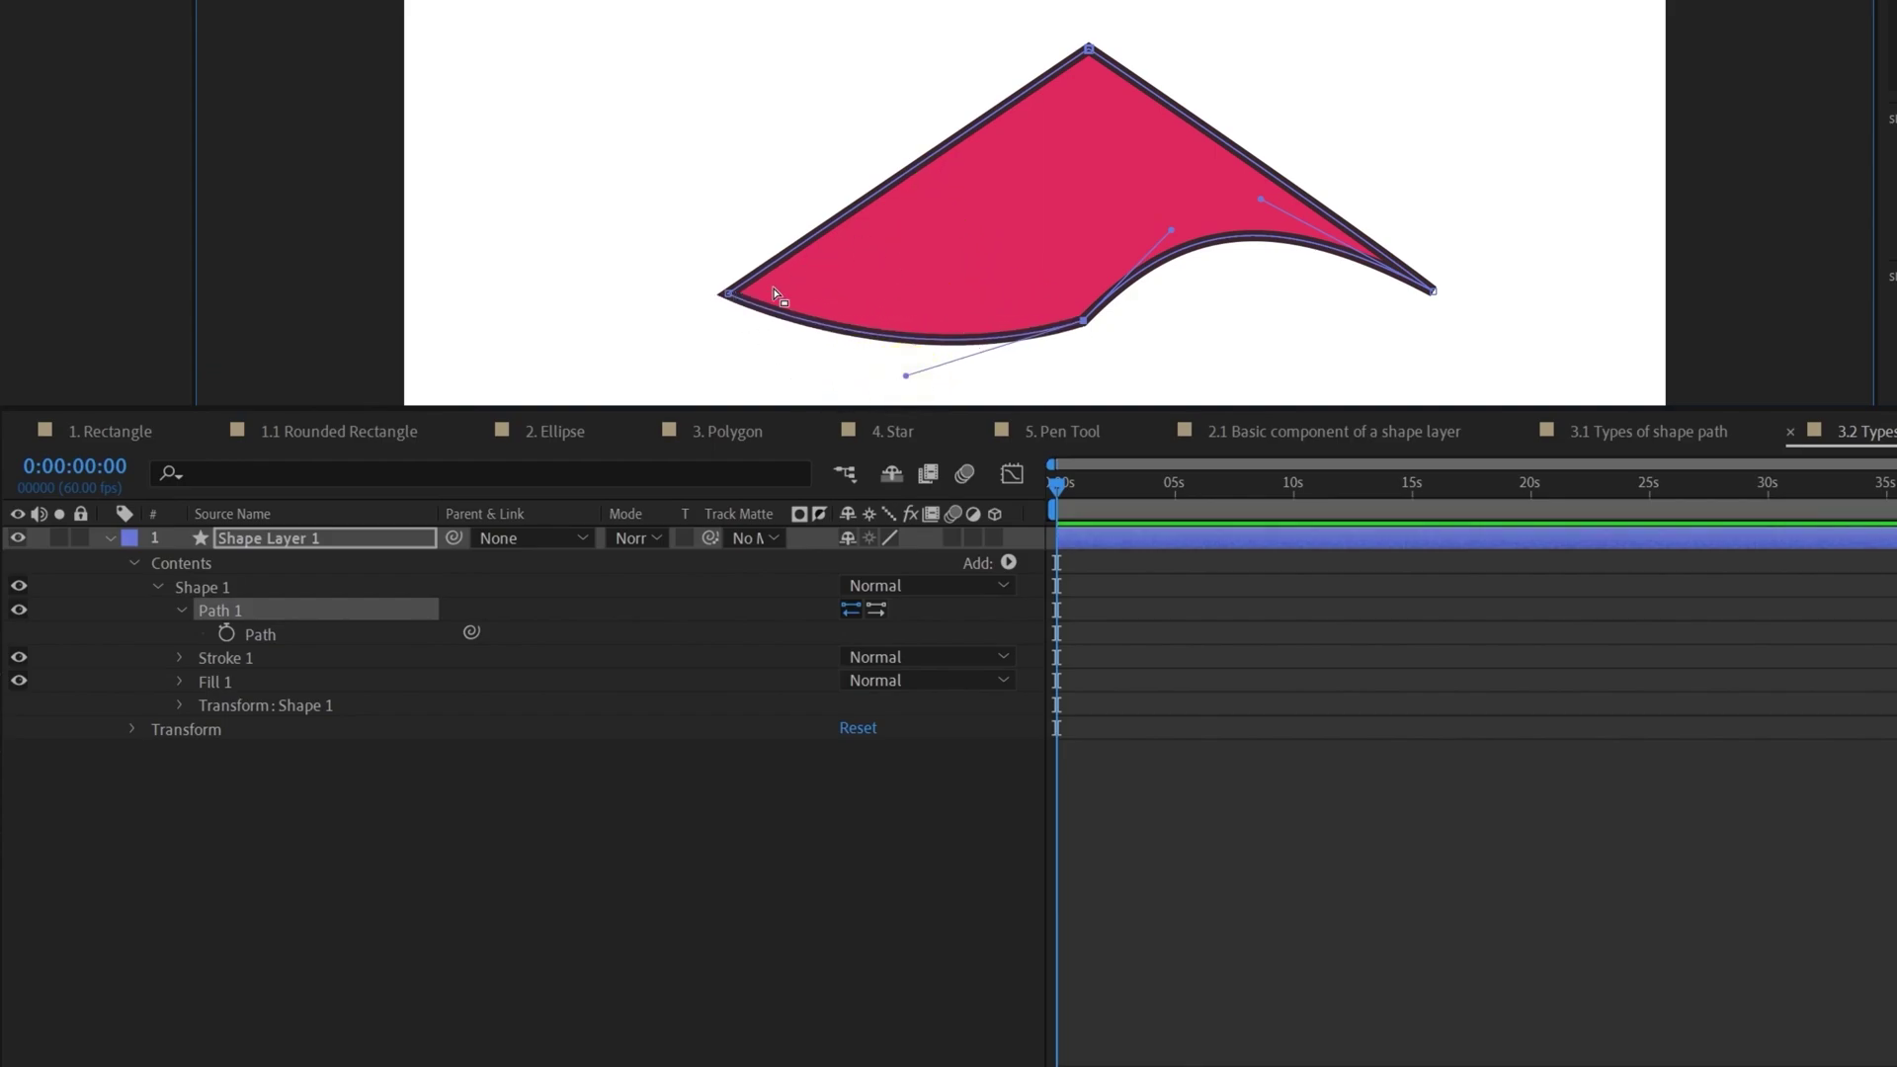
left_click(1766, 864)
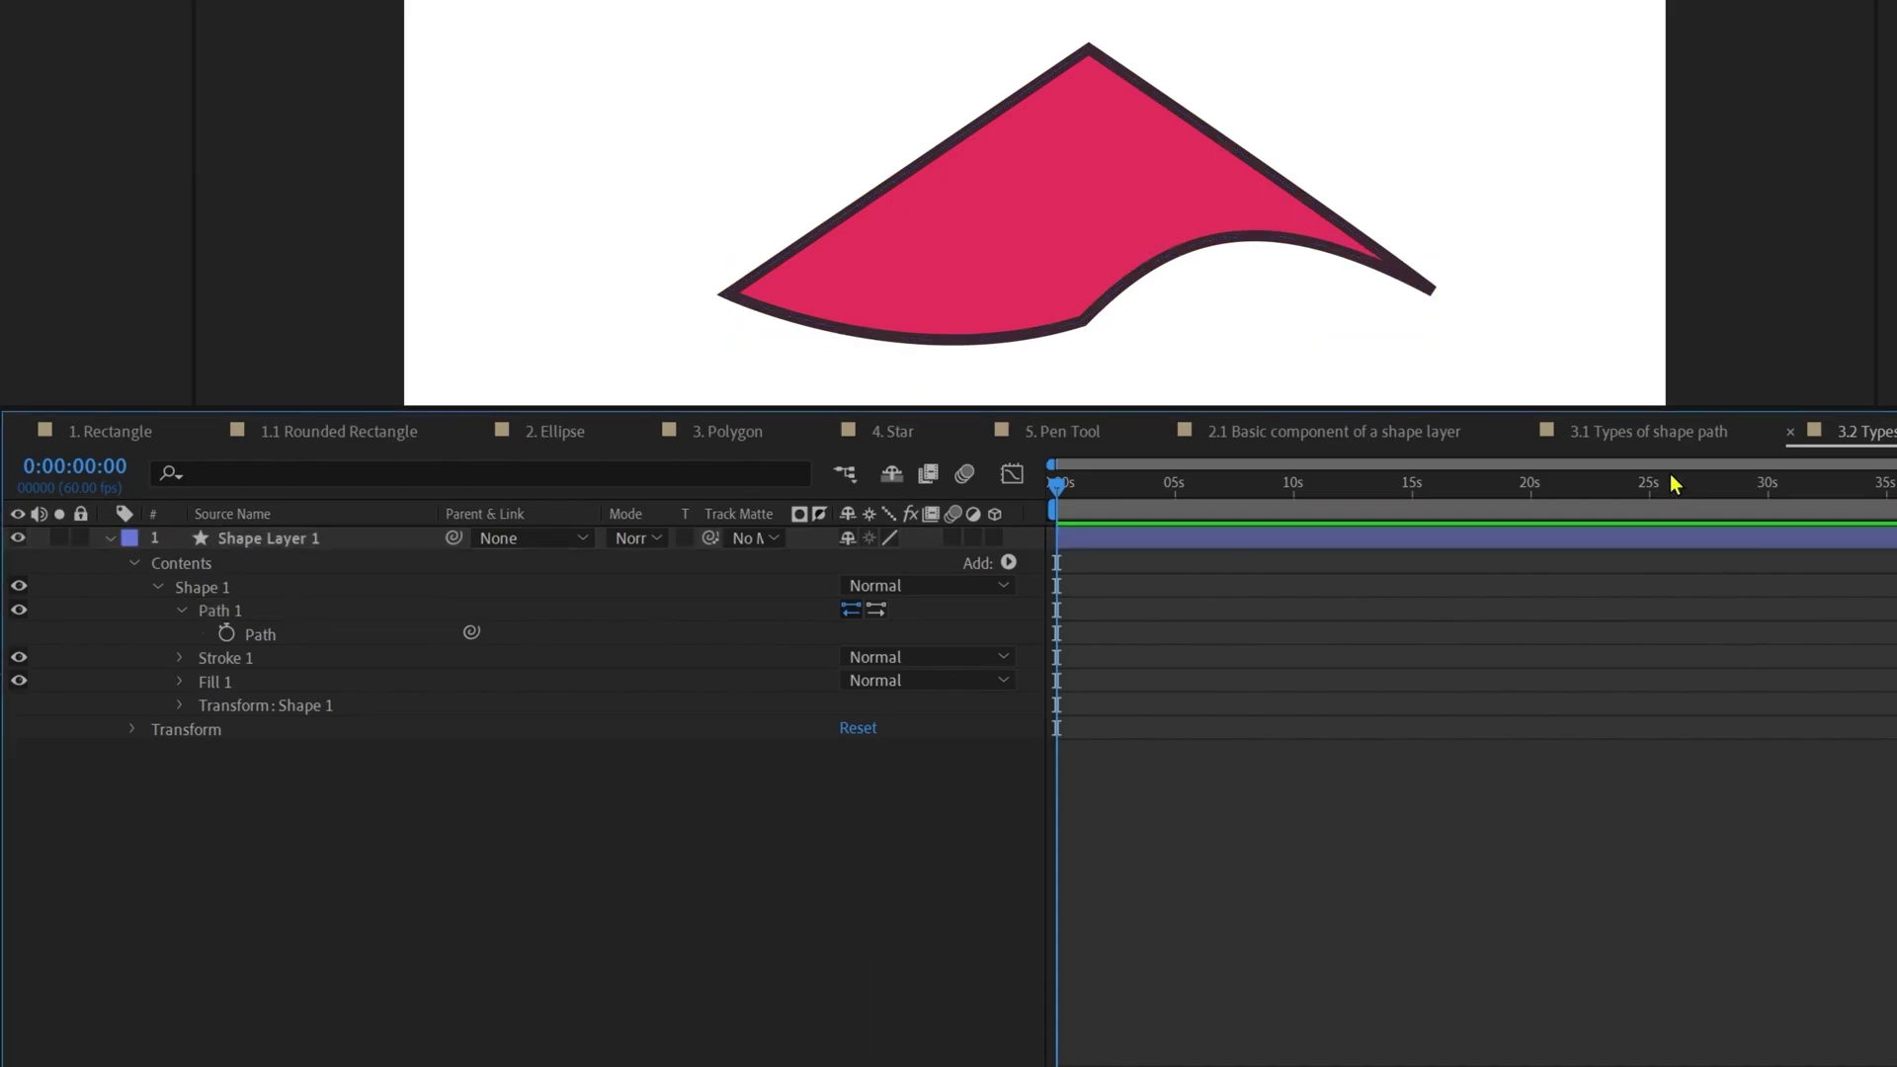
Step: Convert Polystar Path 1 in the 3.1 Types of shape path composition to a Bezier path and select it
left_click(1667, 431)
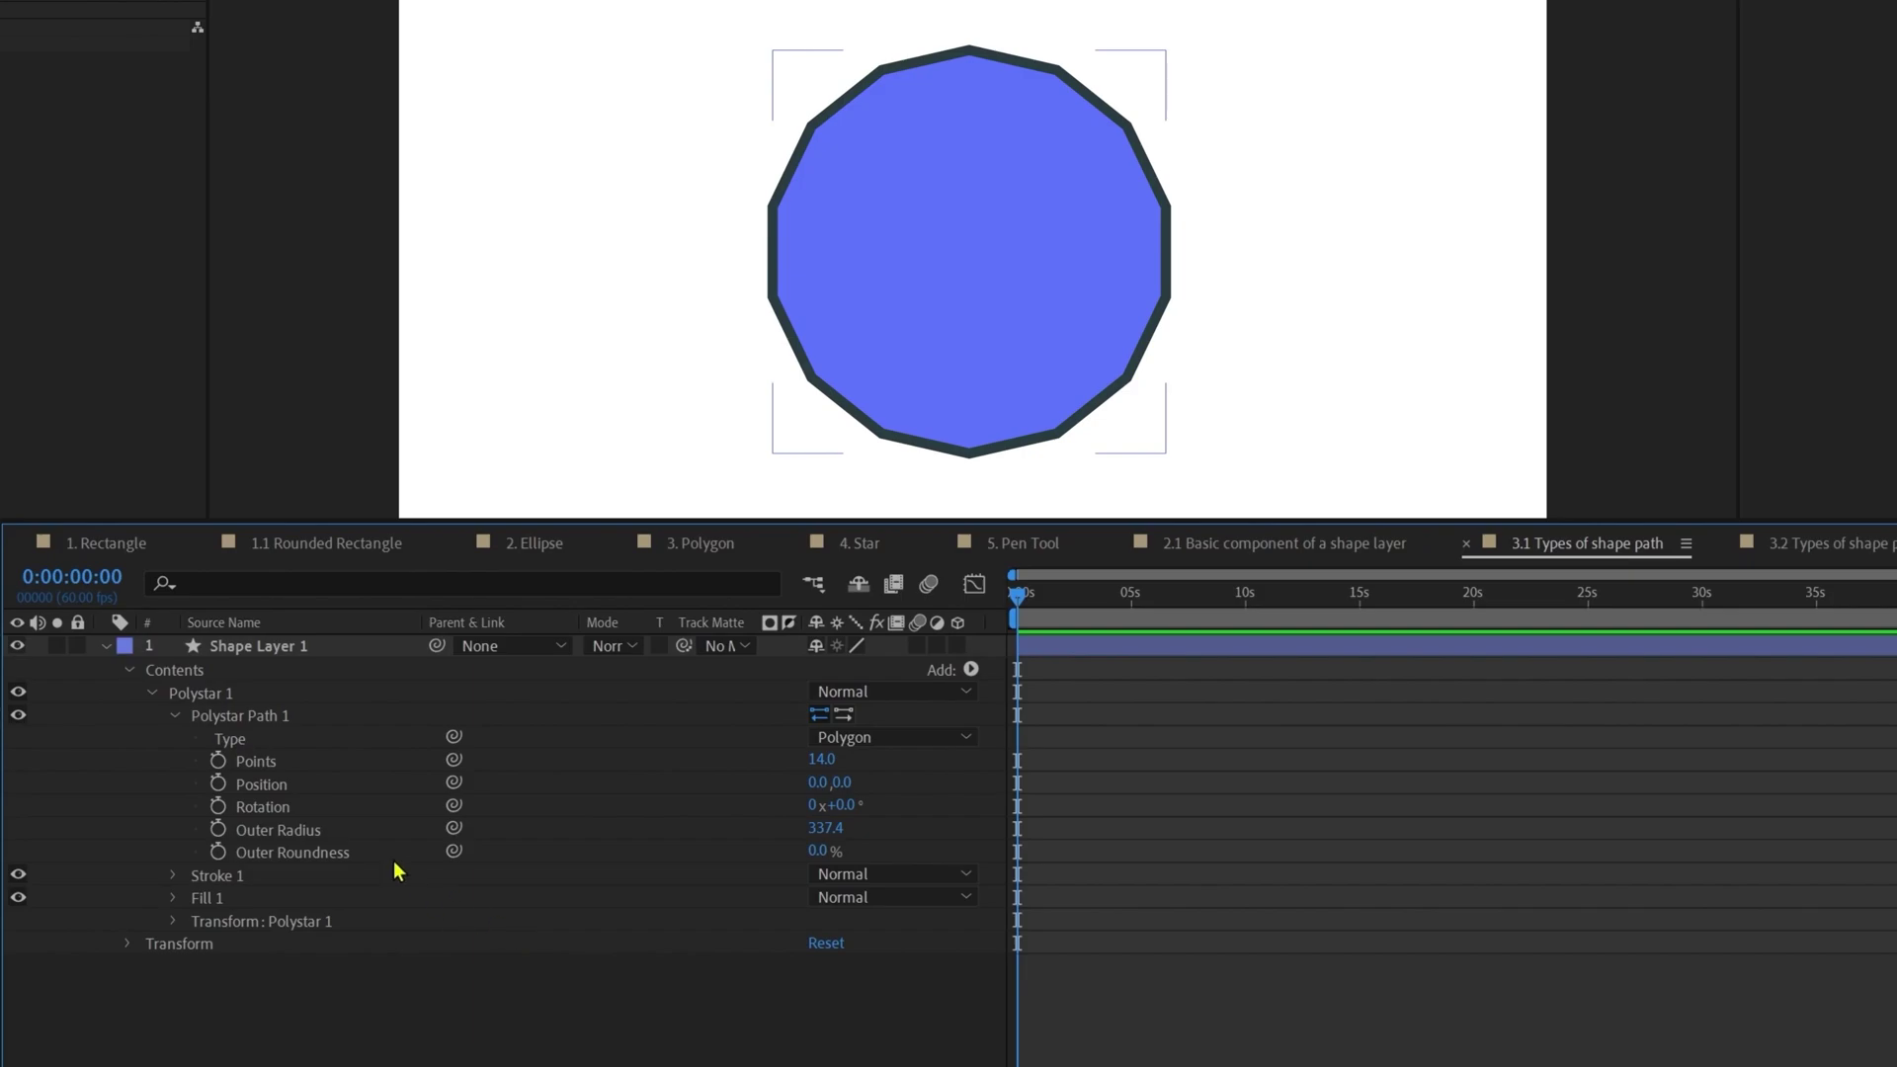
left_click(262, 719)
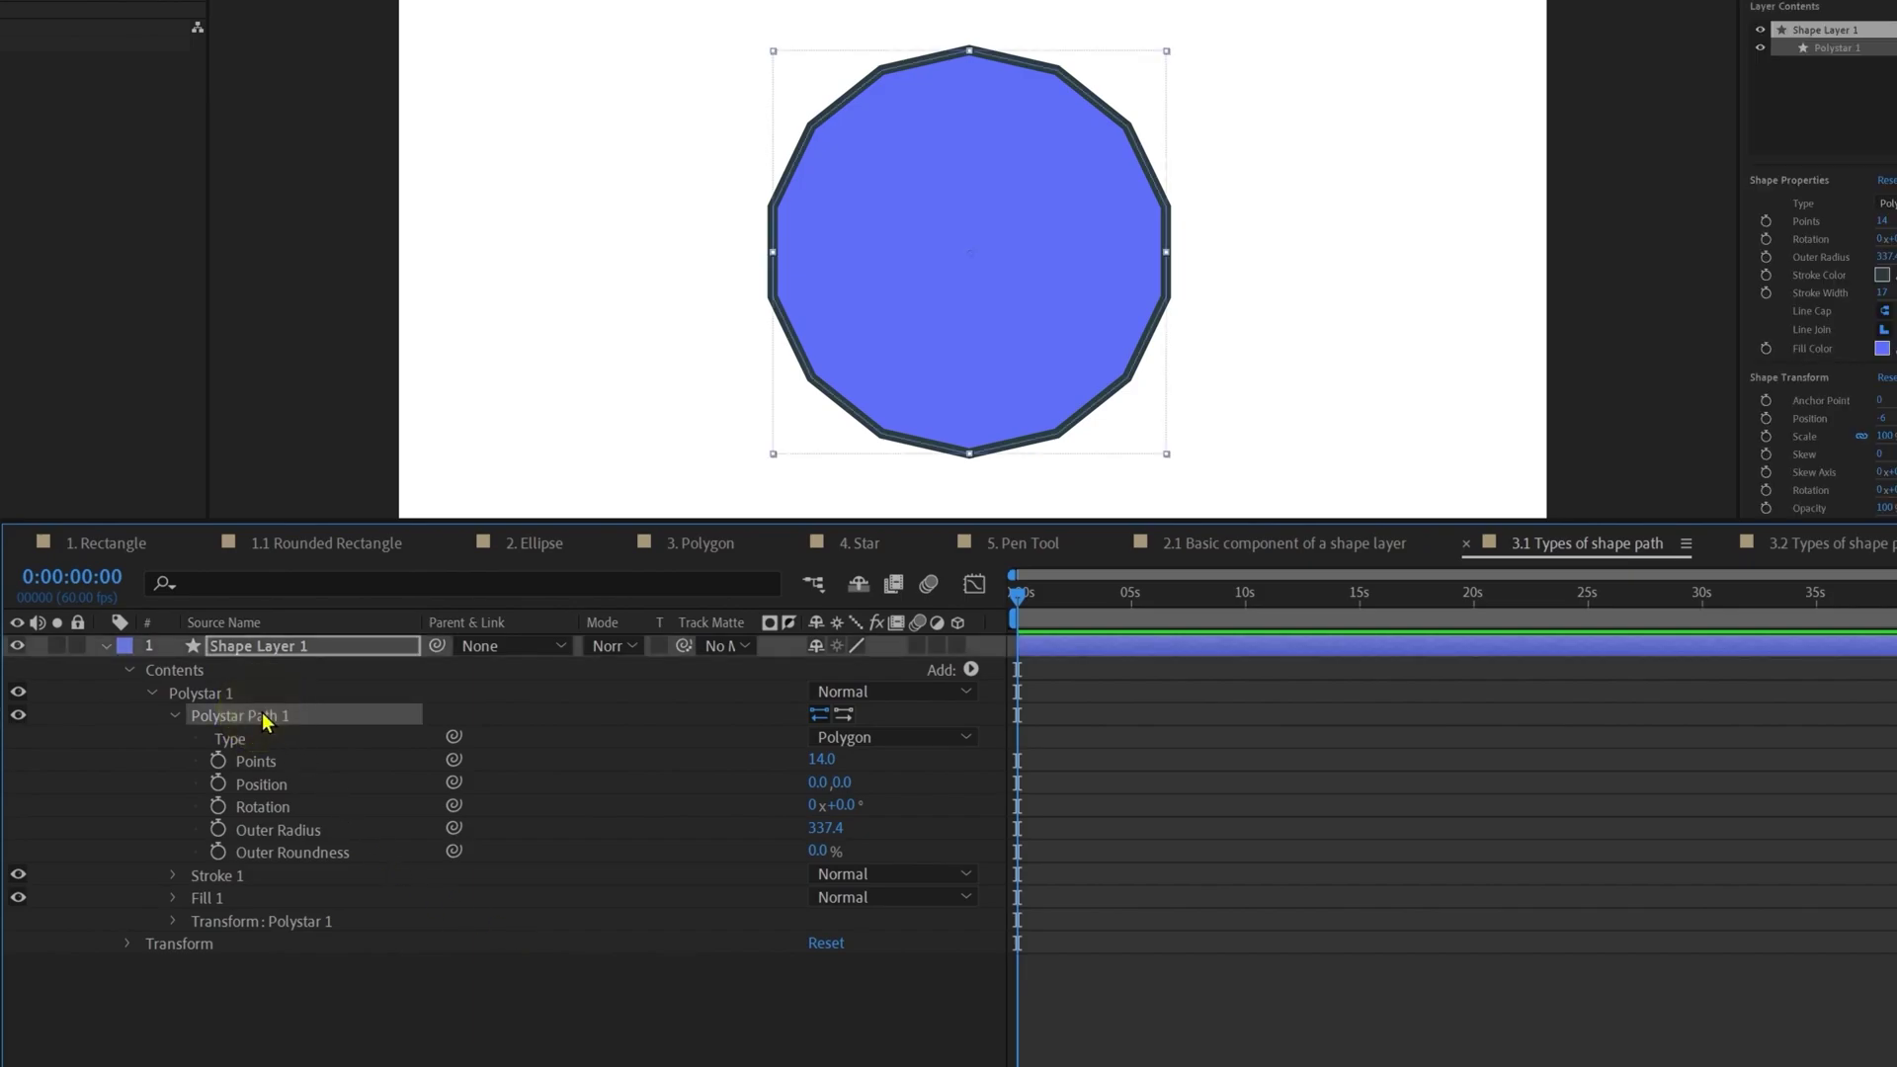
right_click(265, 723)
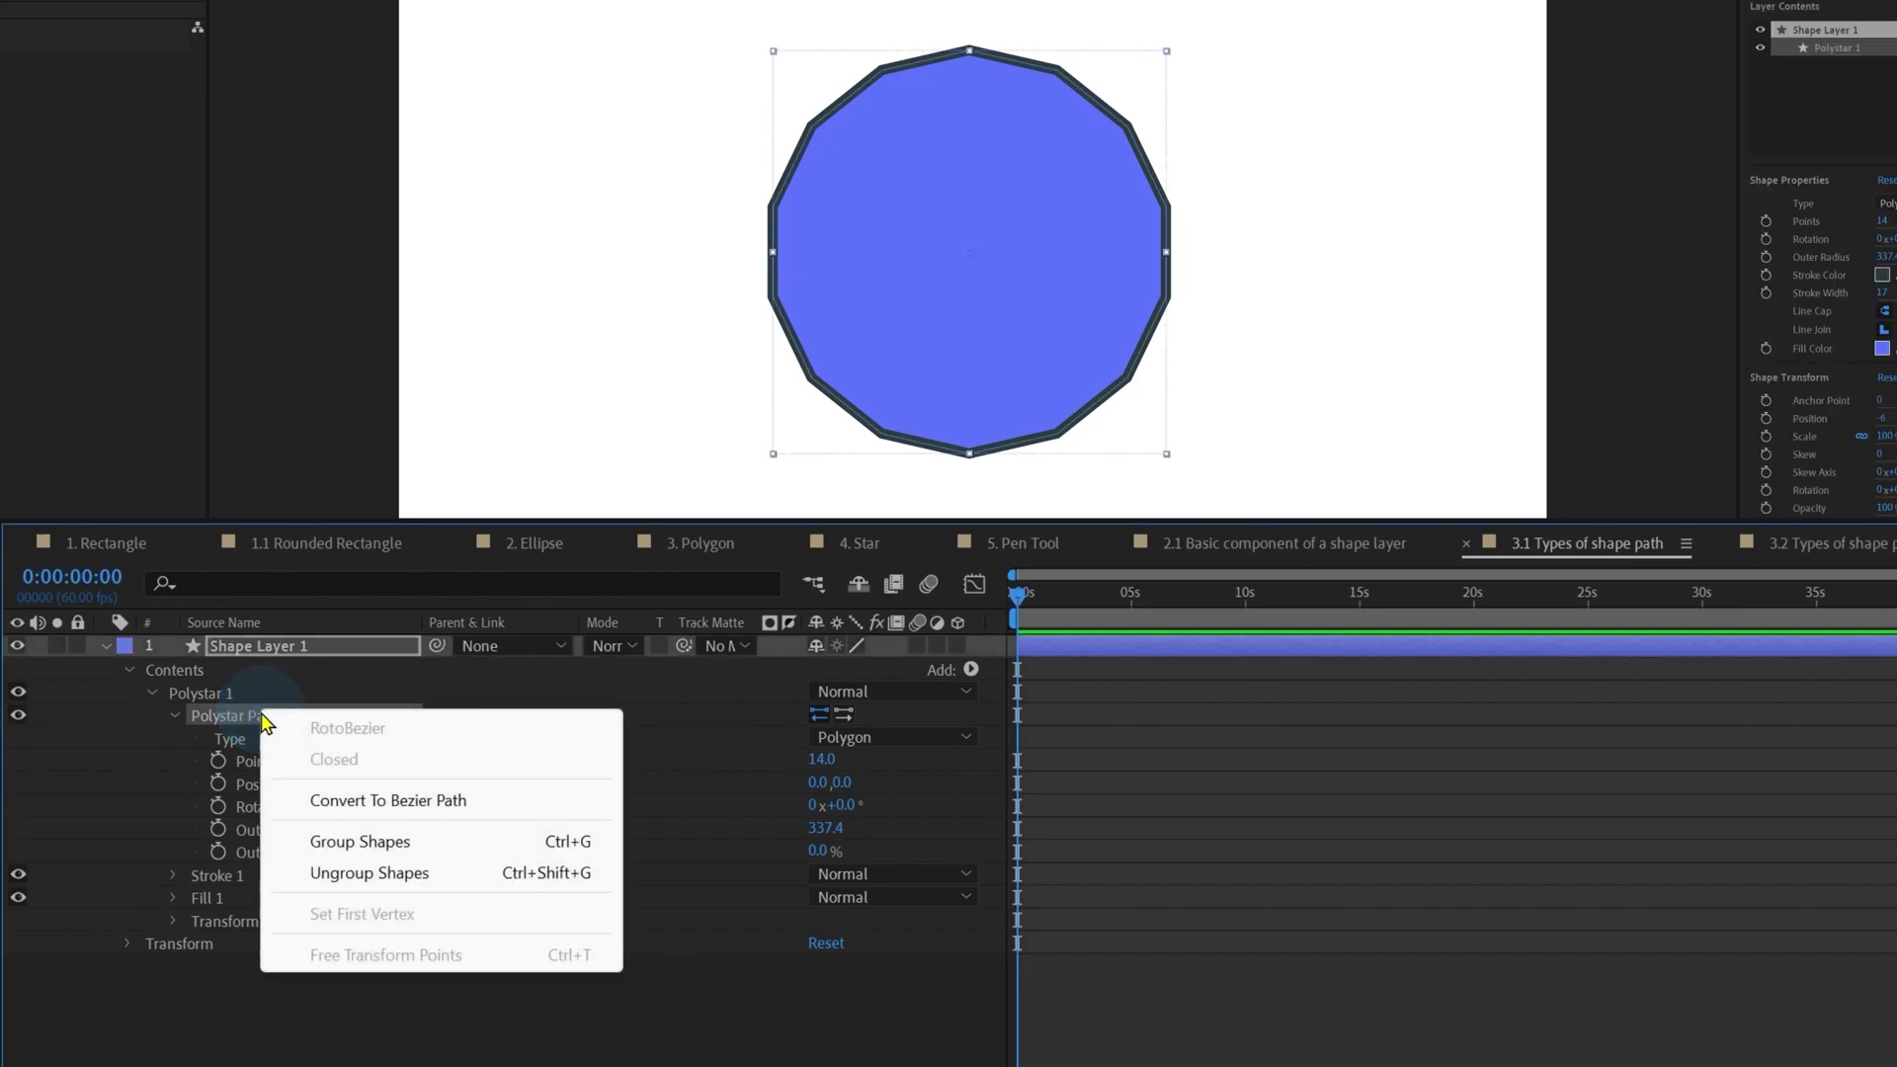
left_click(356, 808)
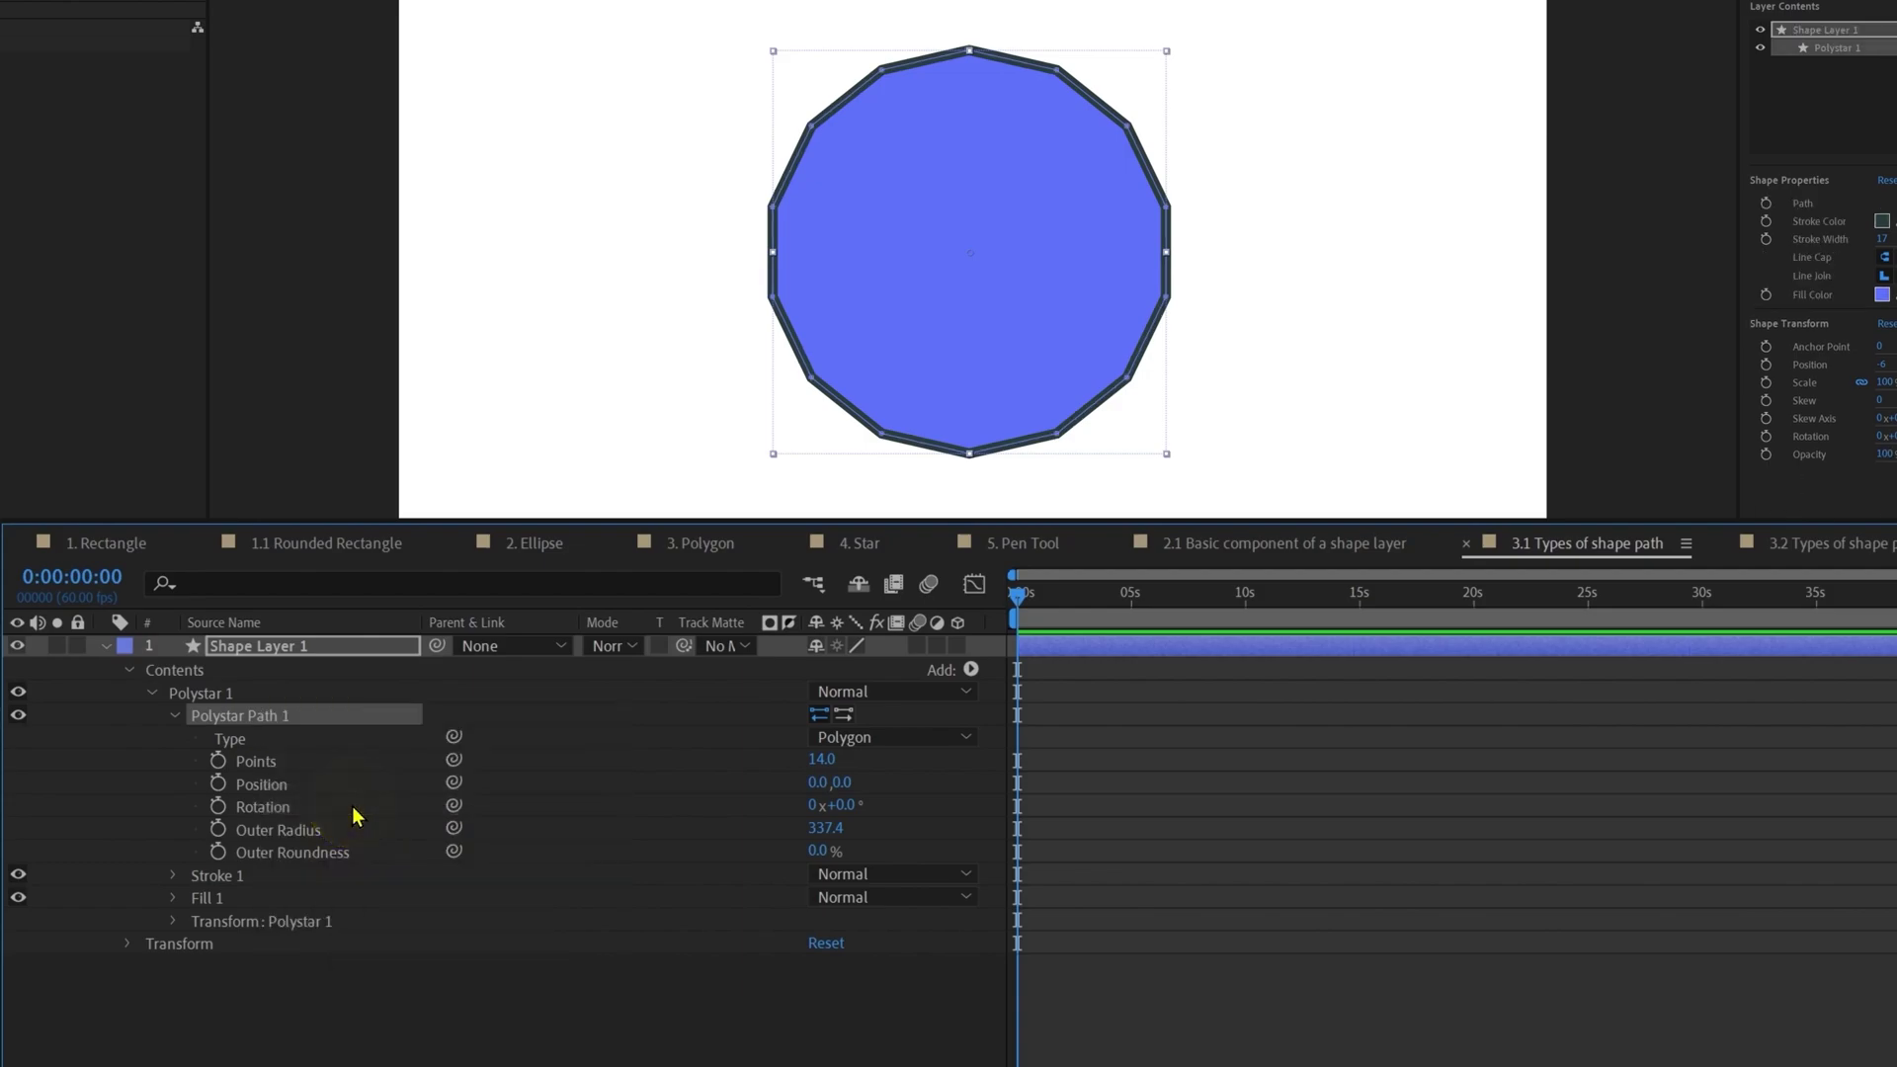
left_click(212, 720)
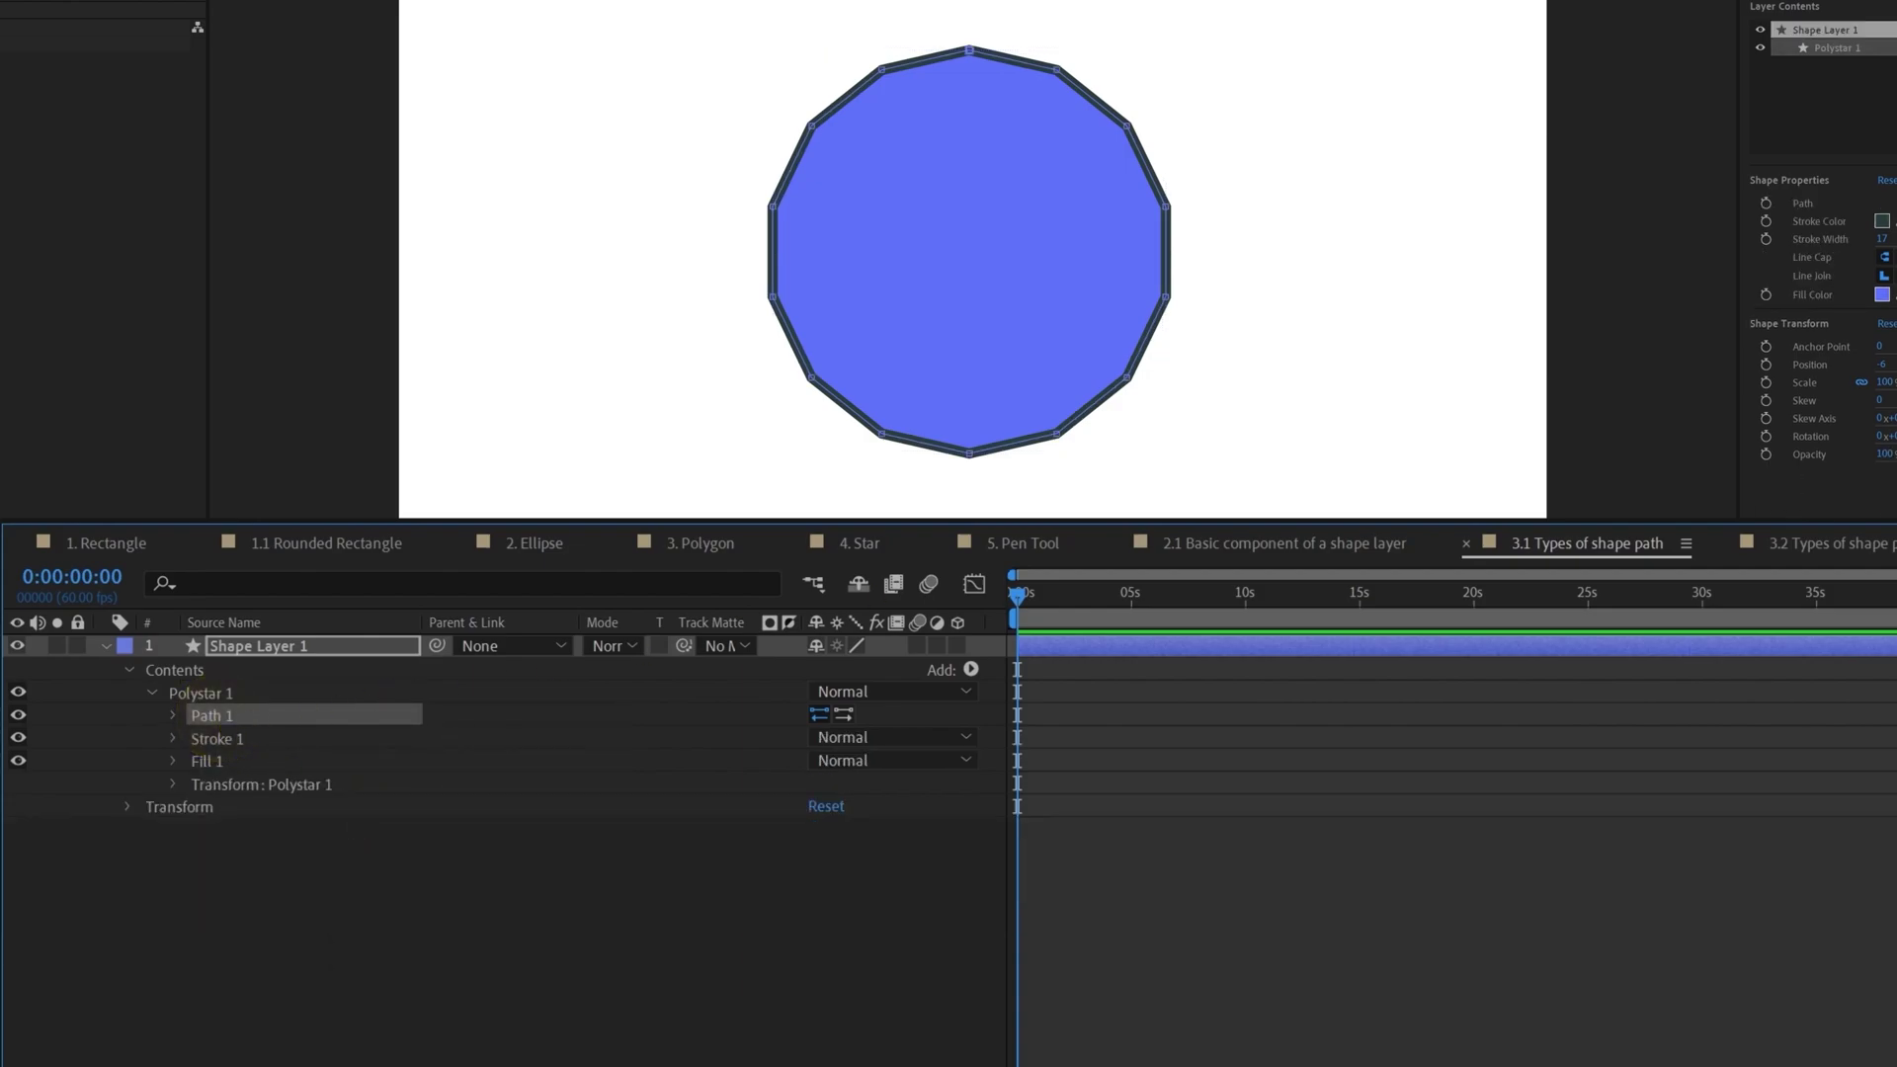
Step: Pull one lower right polygon vertex outward and the adjacent one toward the centre, and check Path 1's conversion options
left_click(1055, 436)
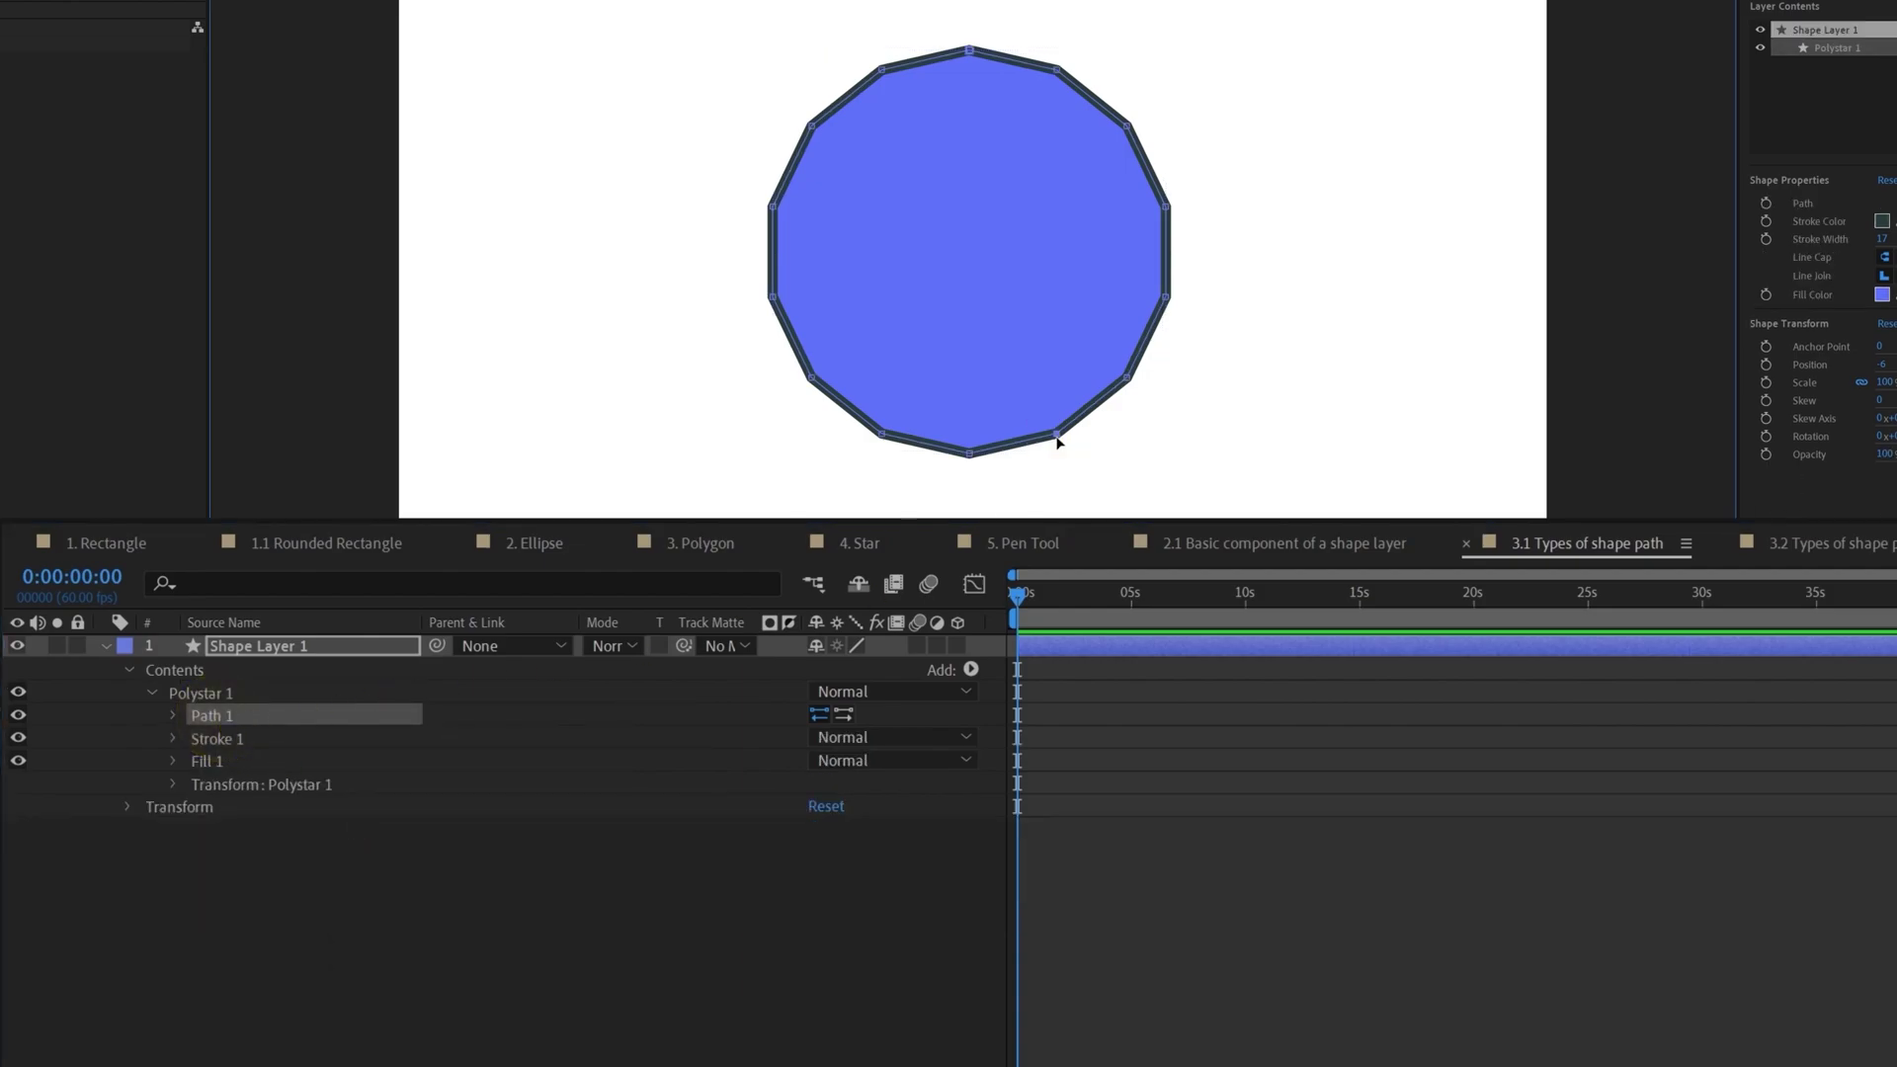
left_click_drag(1055, 437, 1076, 507)
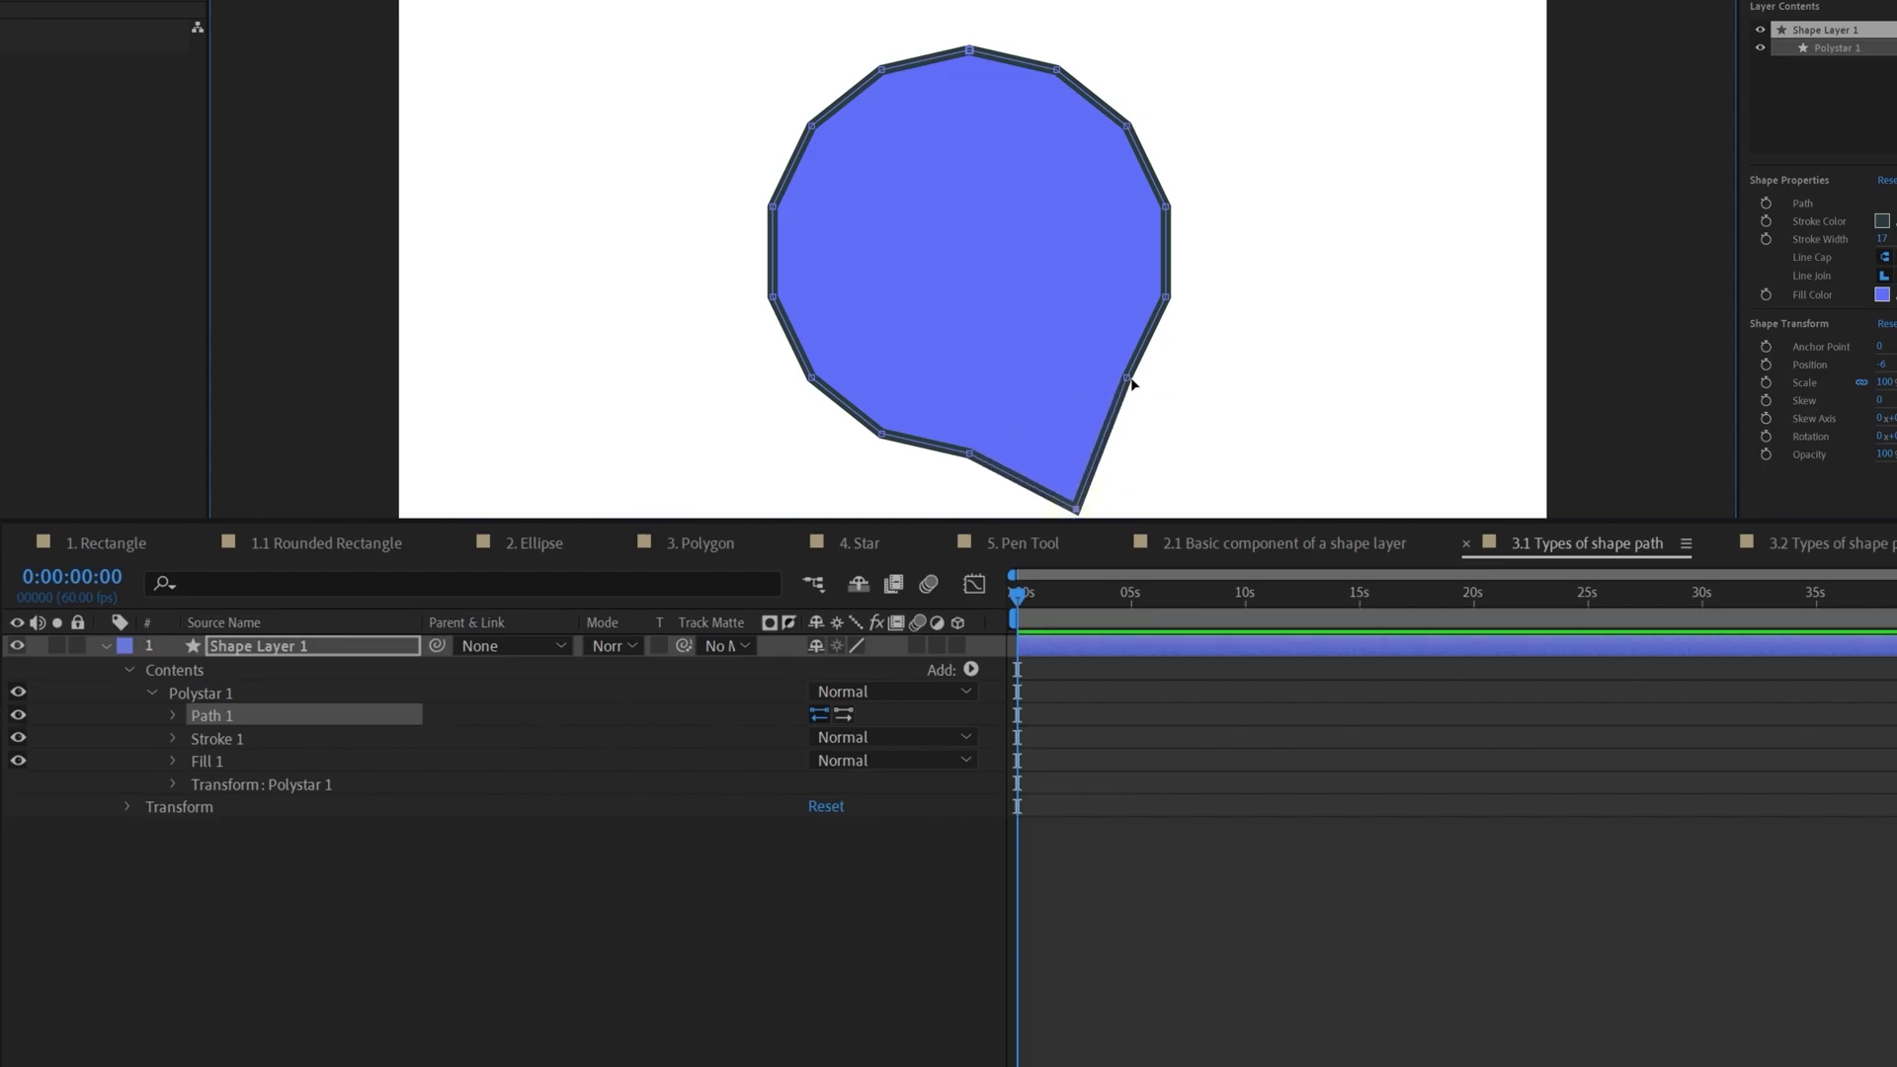
left_click_drag(1126, 377, 999, 254)
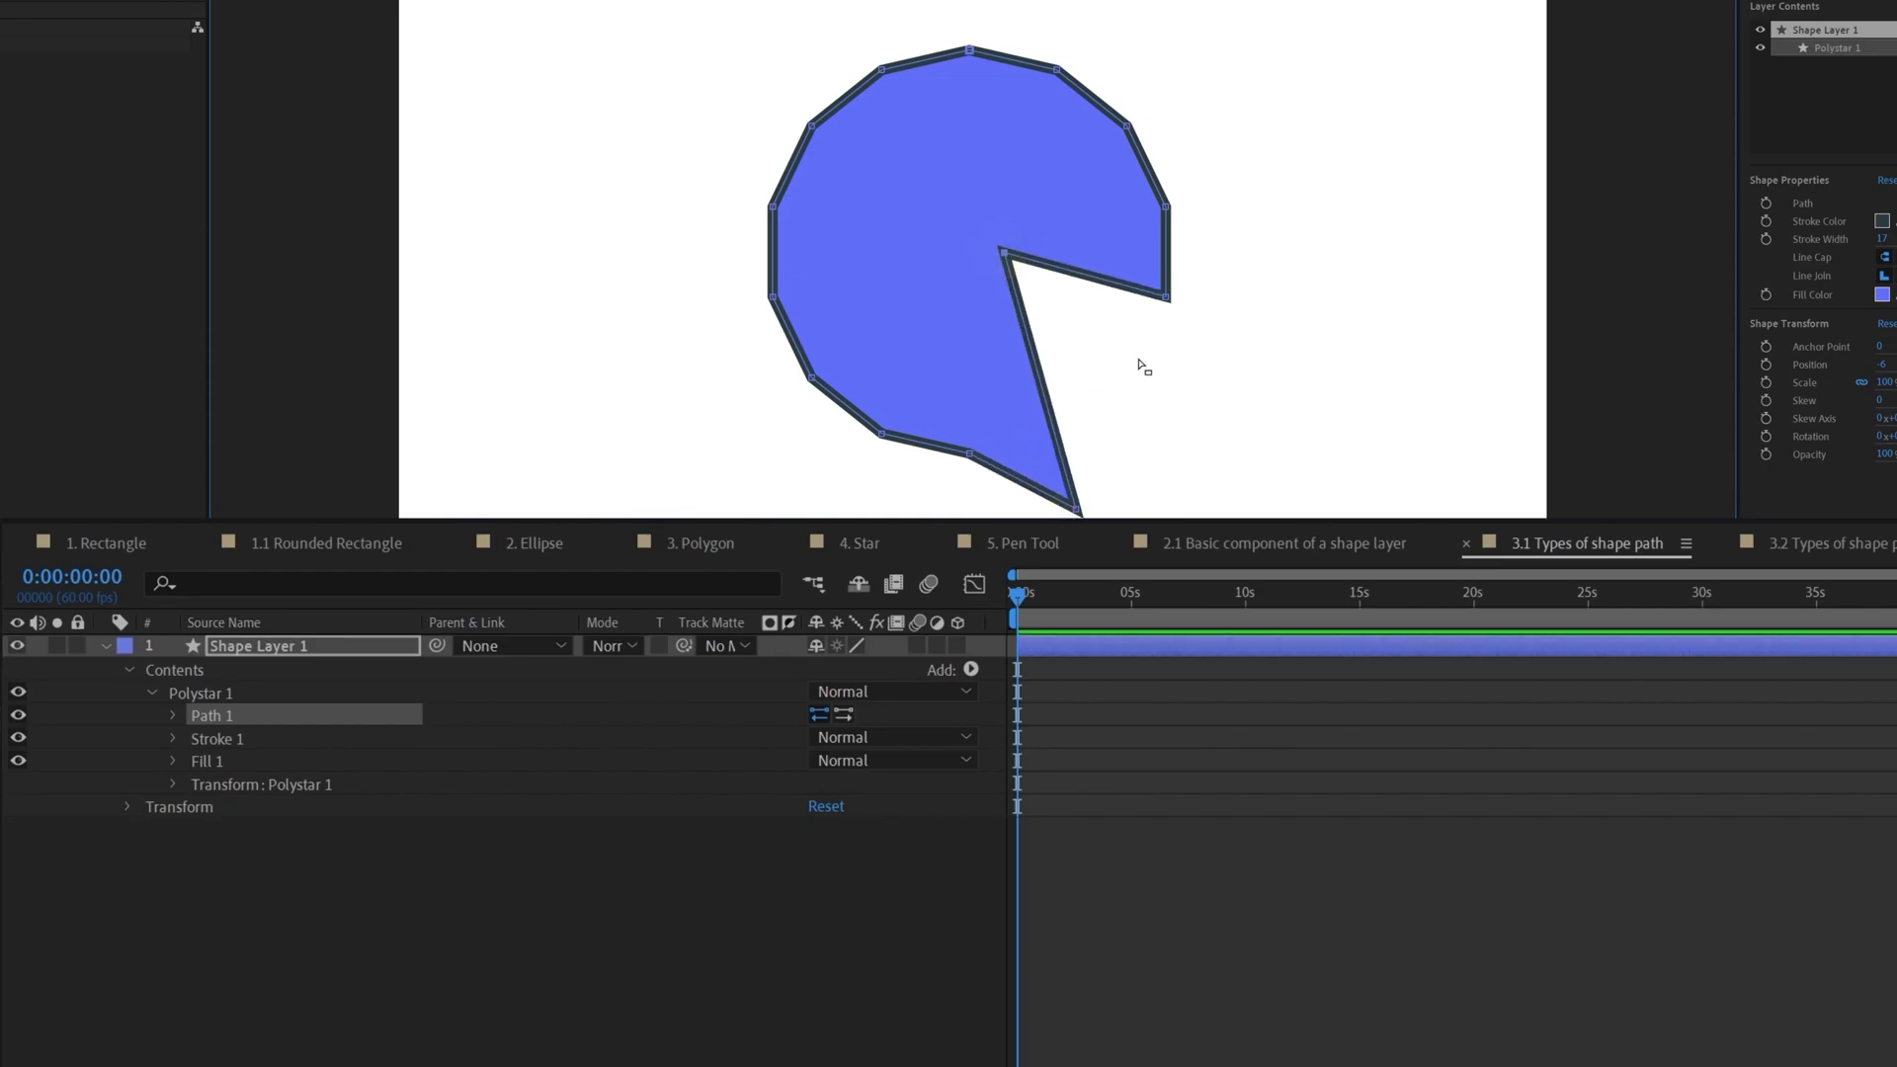
left_click(237, 788)
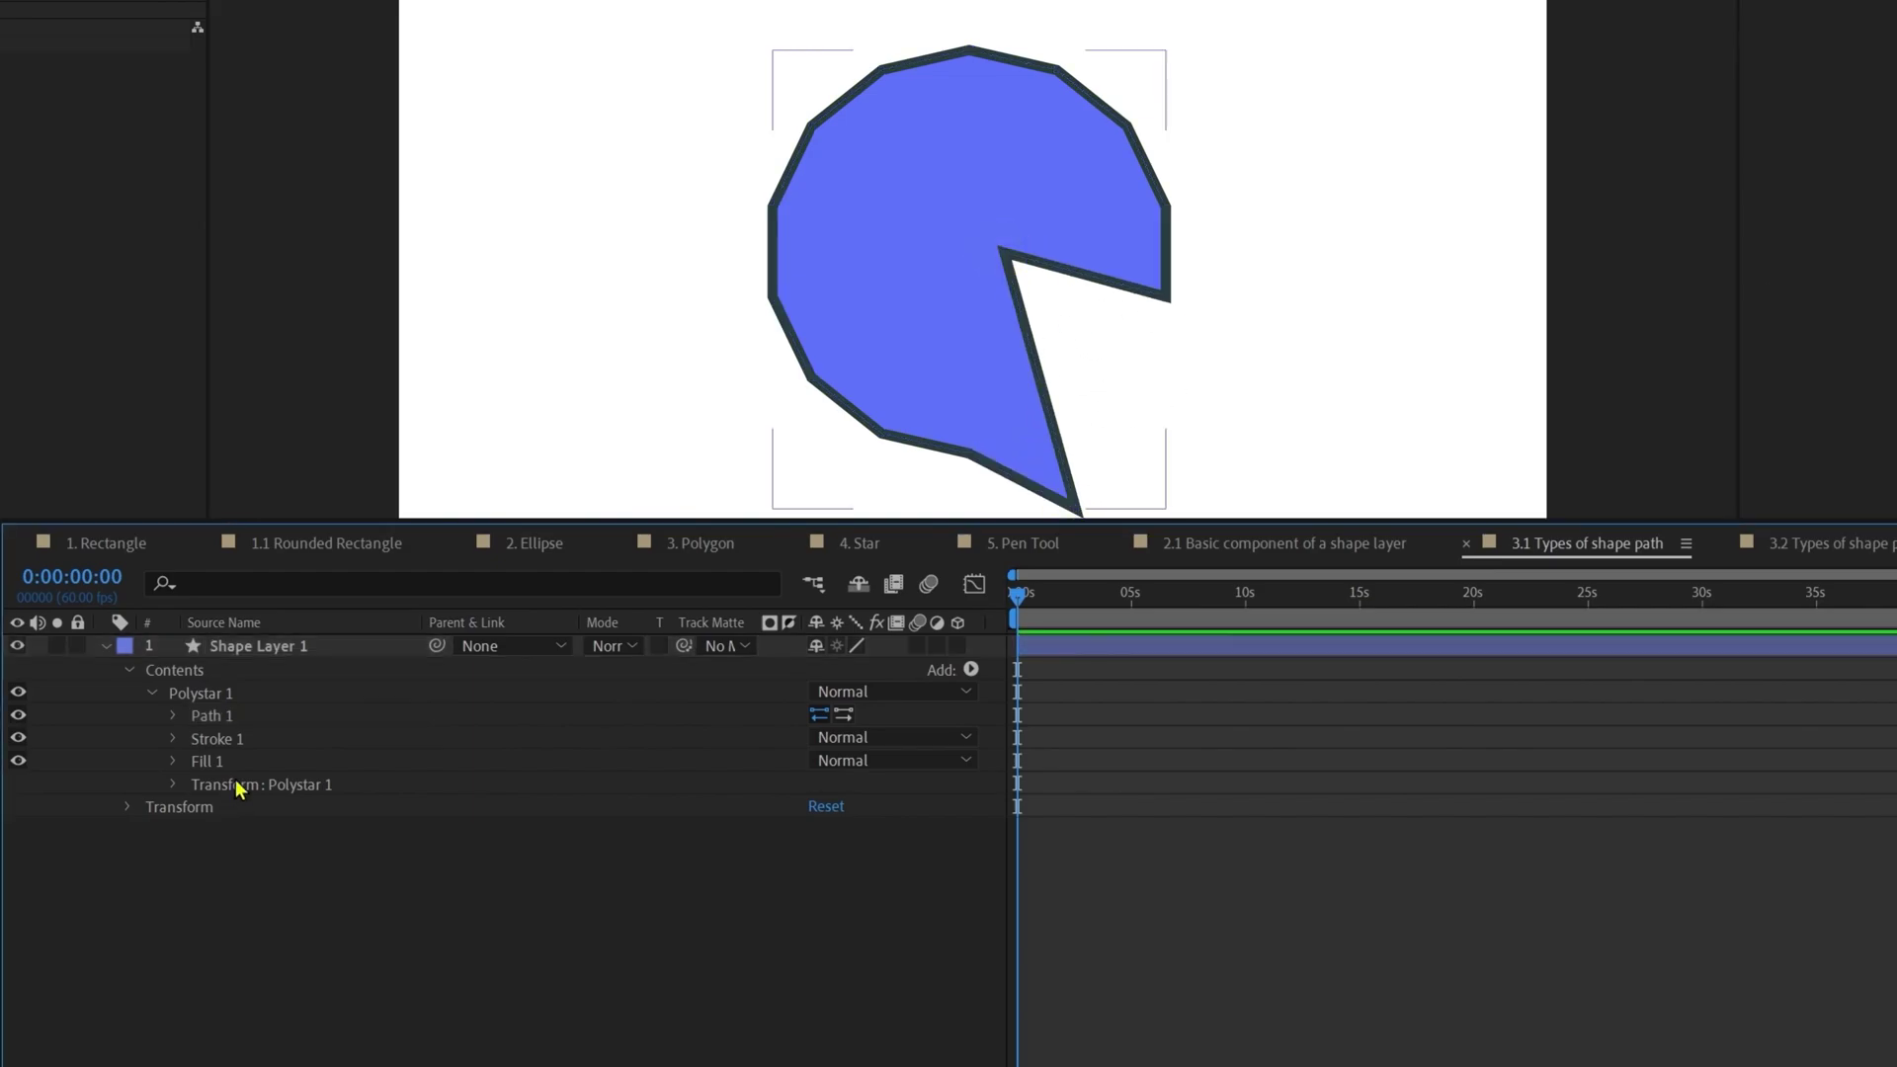
right_click(215, 722)
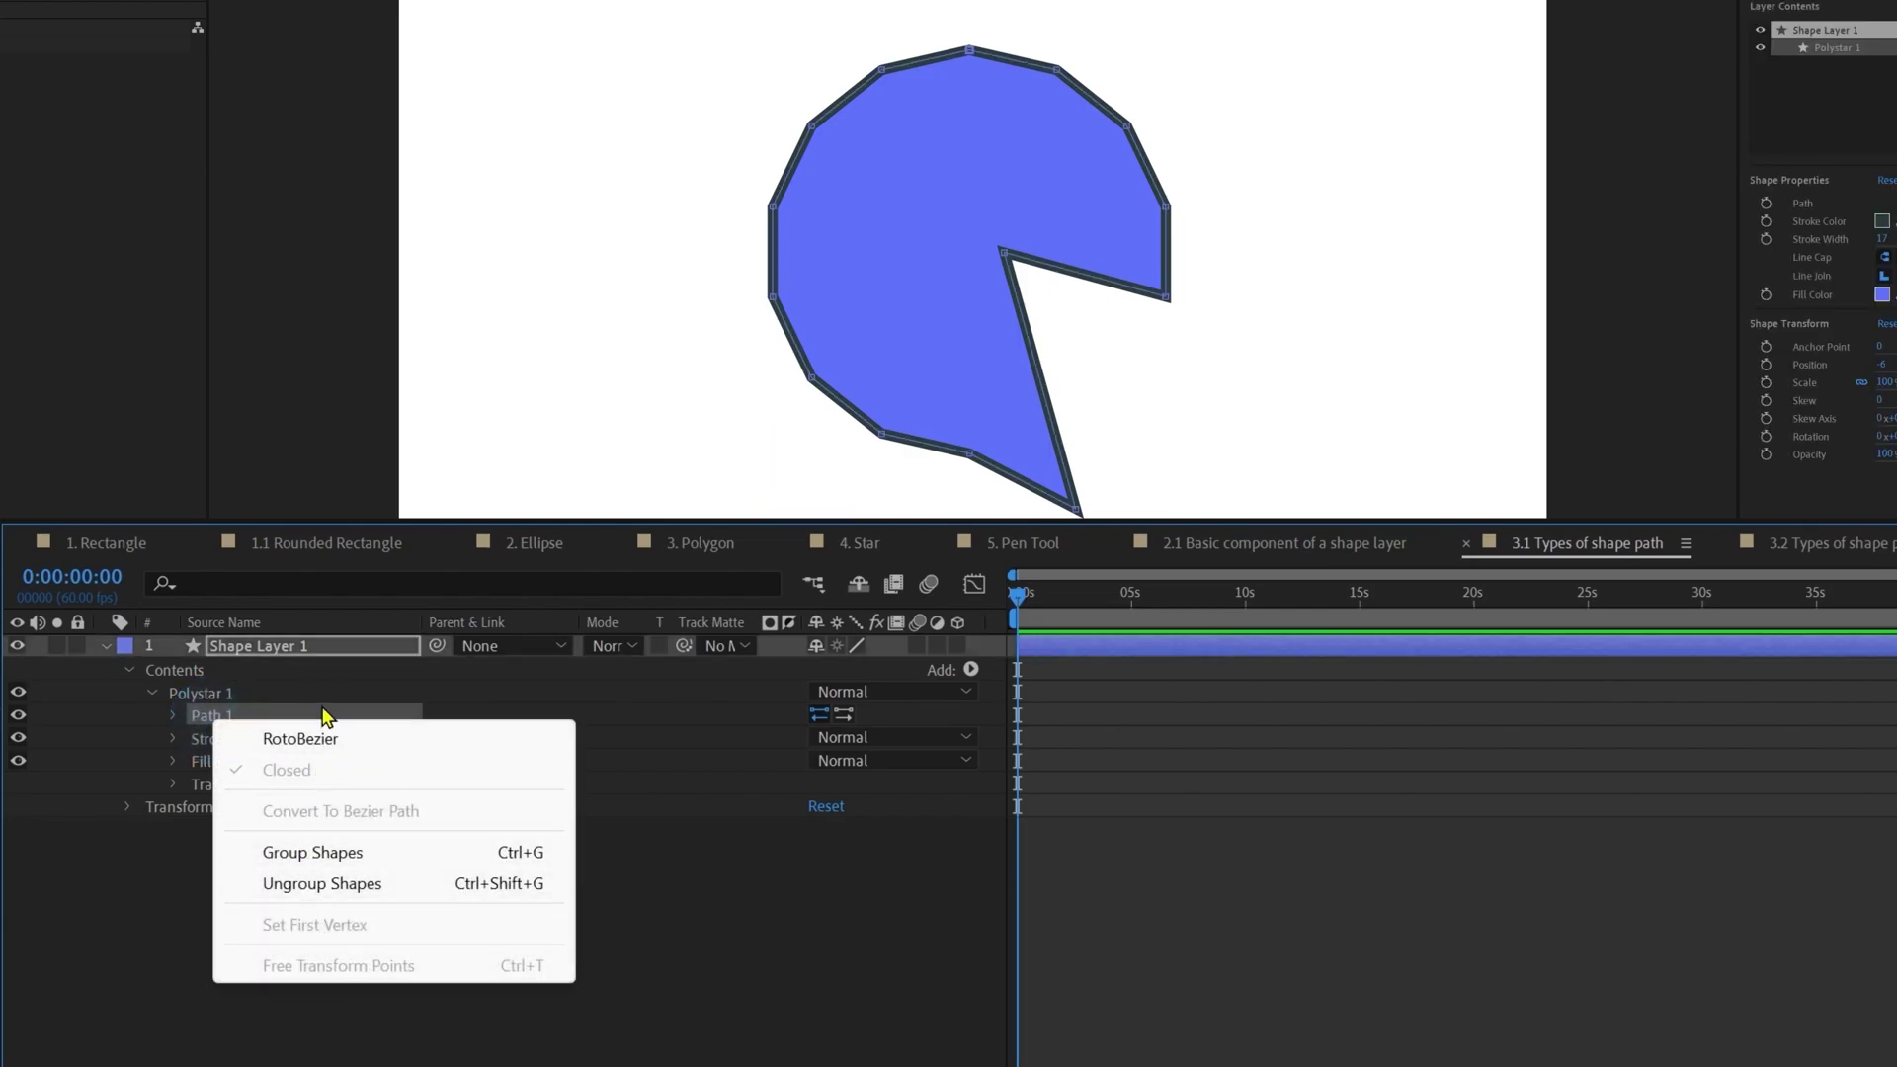
left_click(817, 1052)
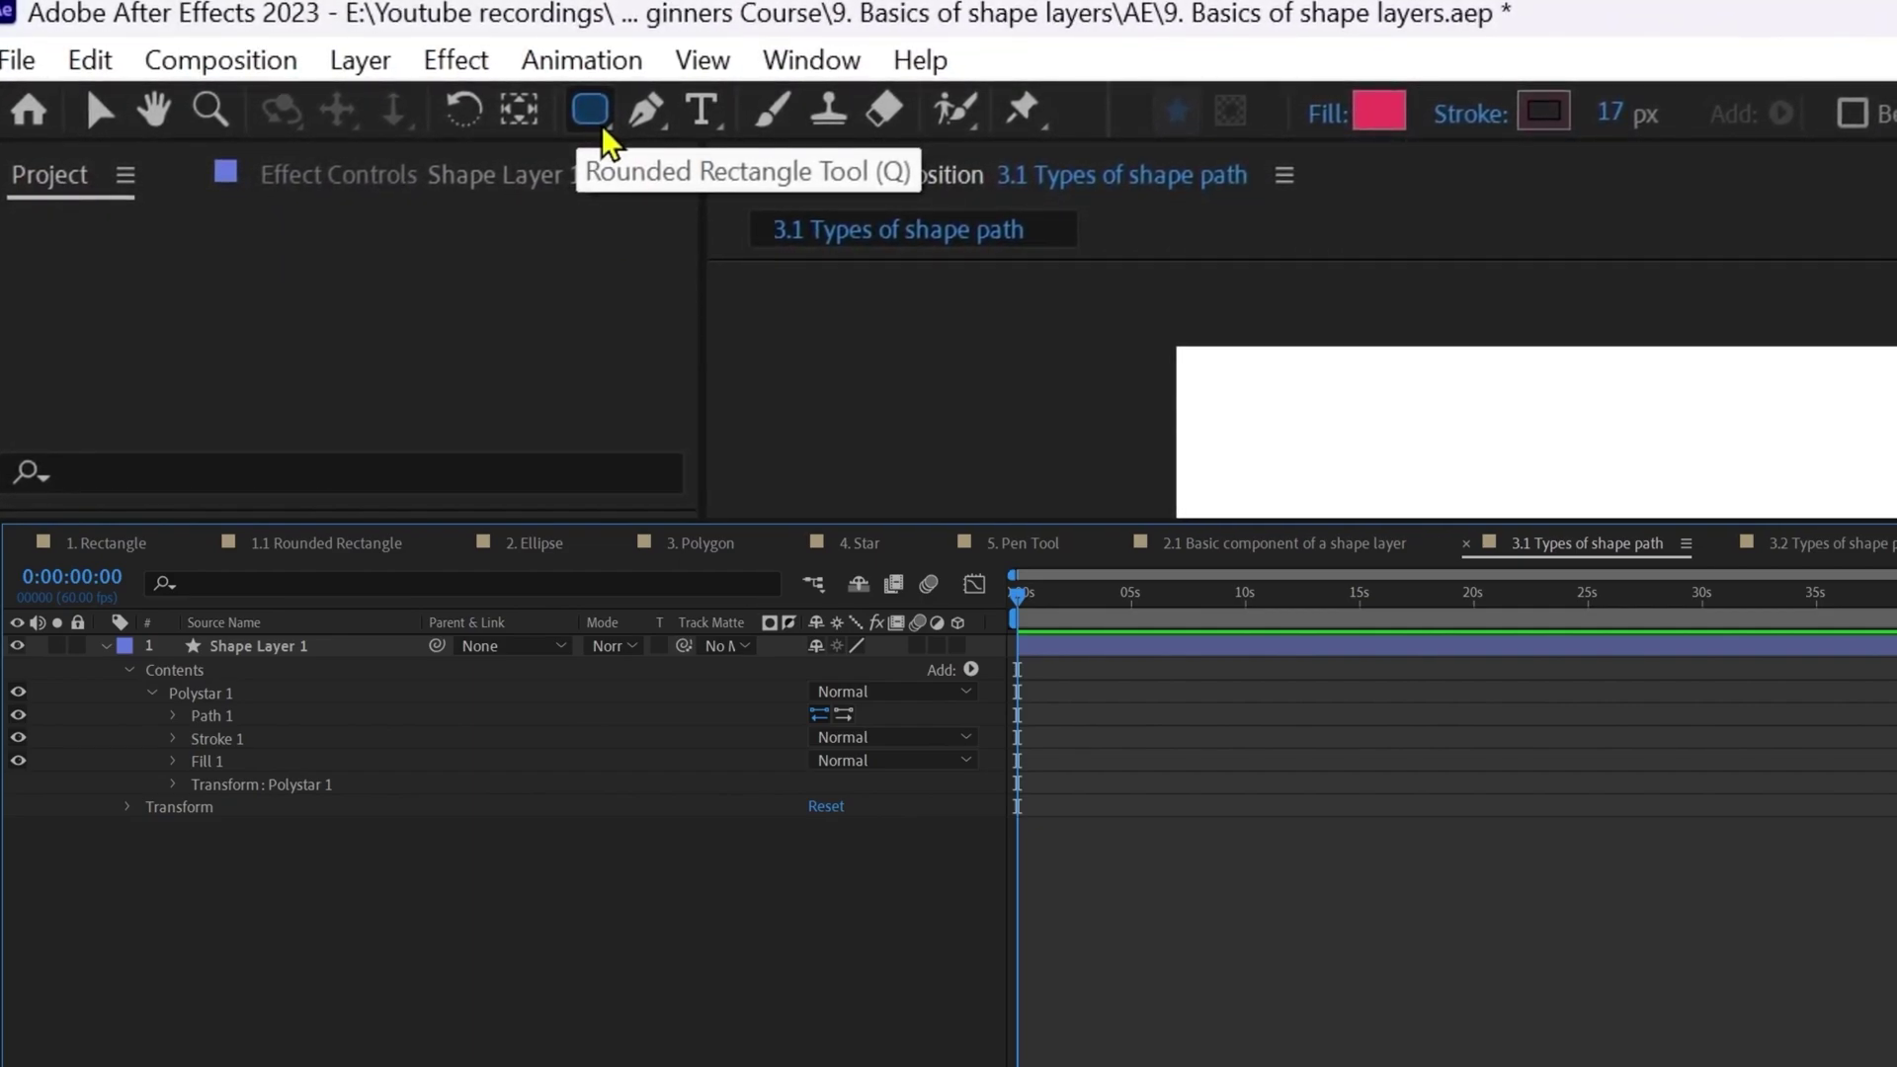
Step: Draw a pink rectangle directly as a Bezier path beside the blue shape and select Path 1 in its Rectangle 1 group
key("q")
key("q")
key("q")
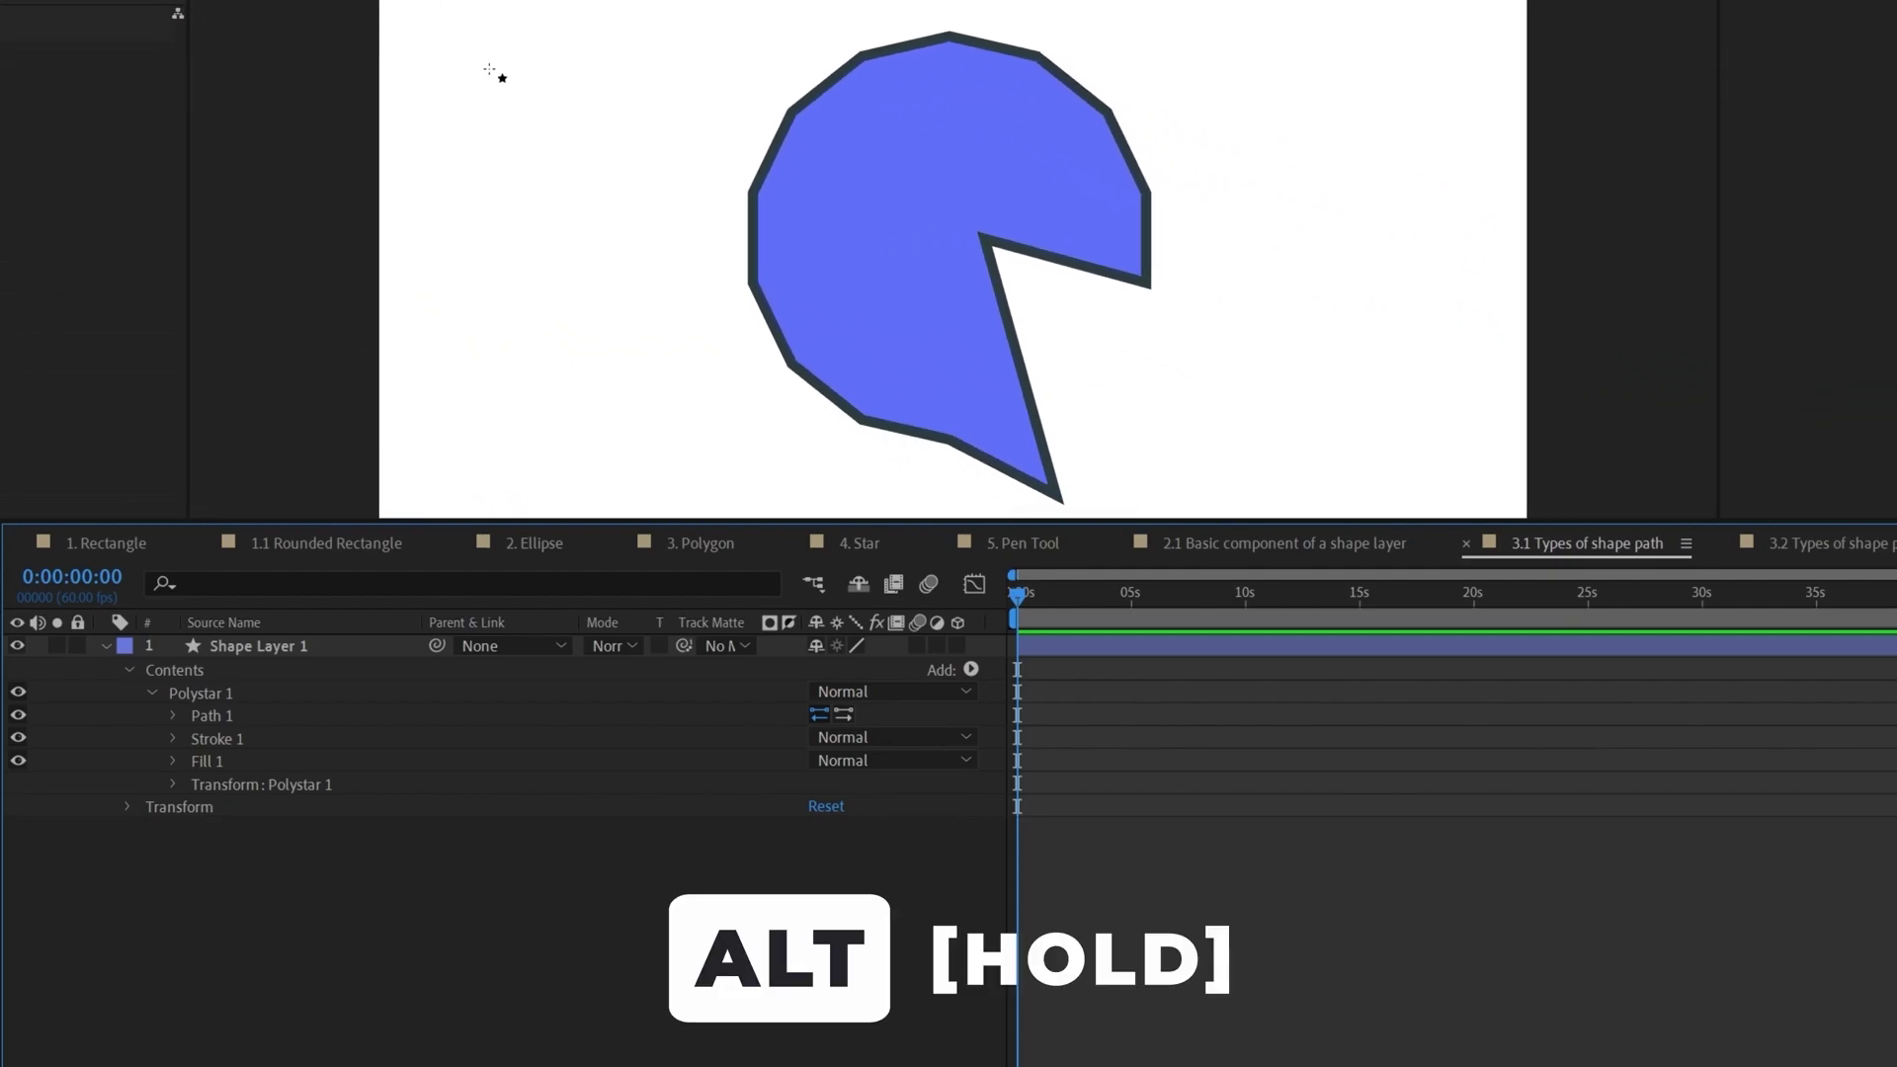
left_click_drag(489, 69, 687, 229)
left_click(152, 692)
left_click(175, 715)
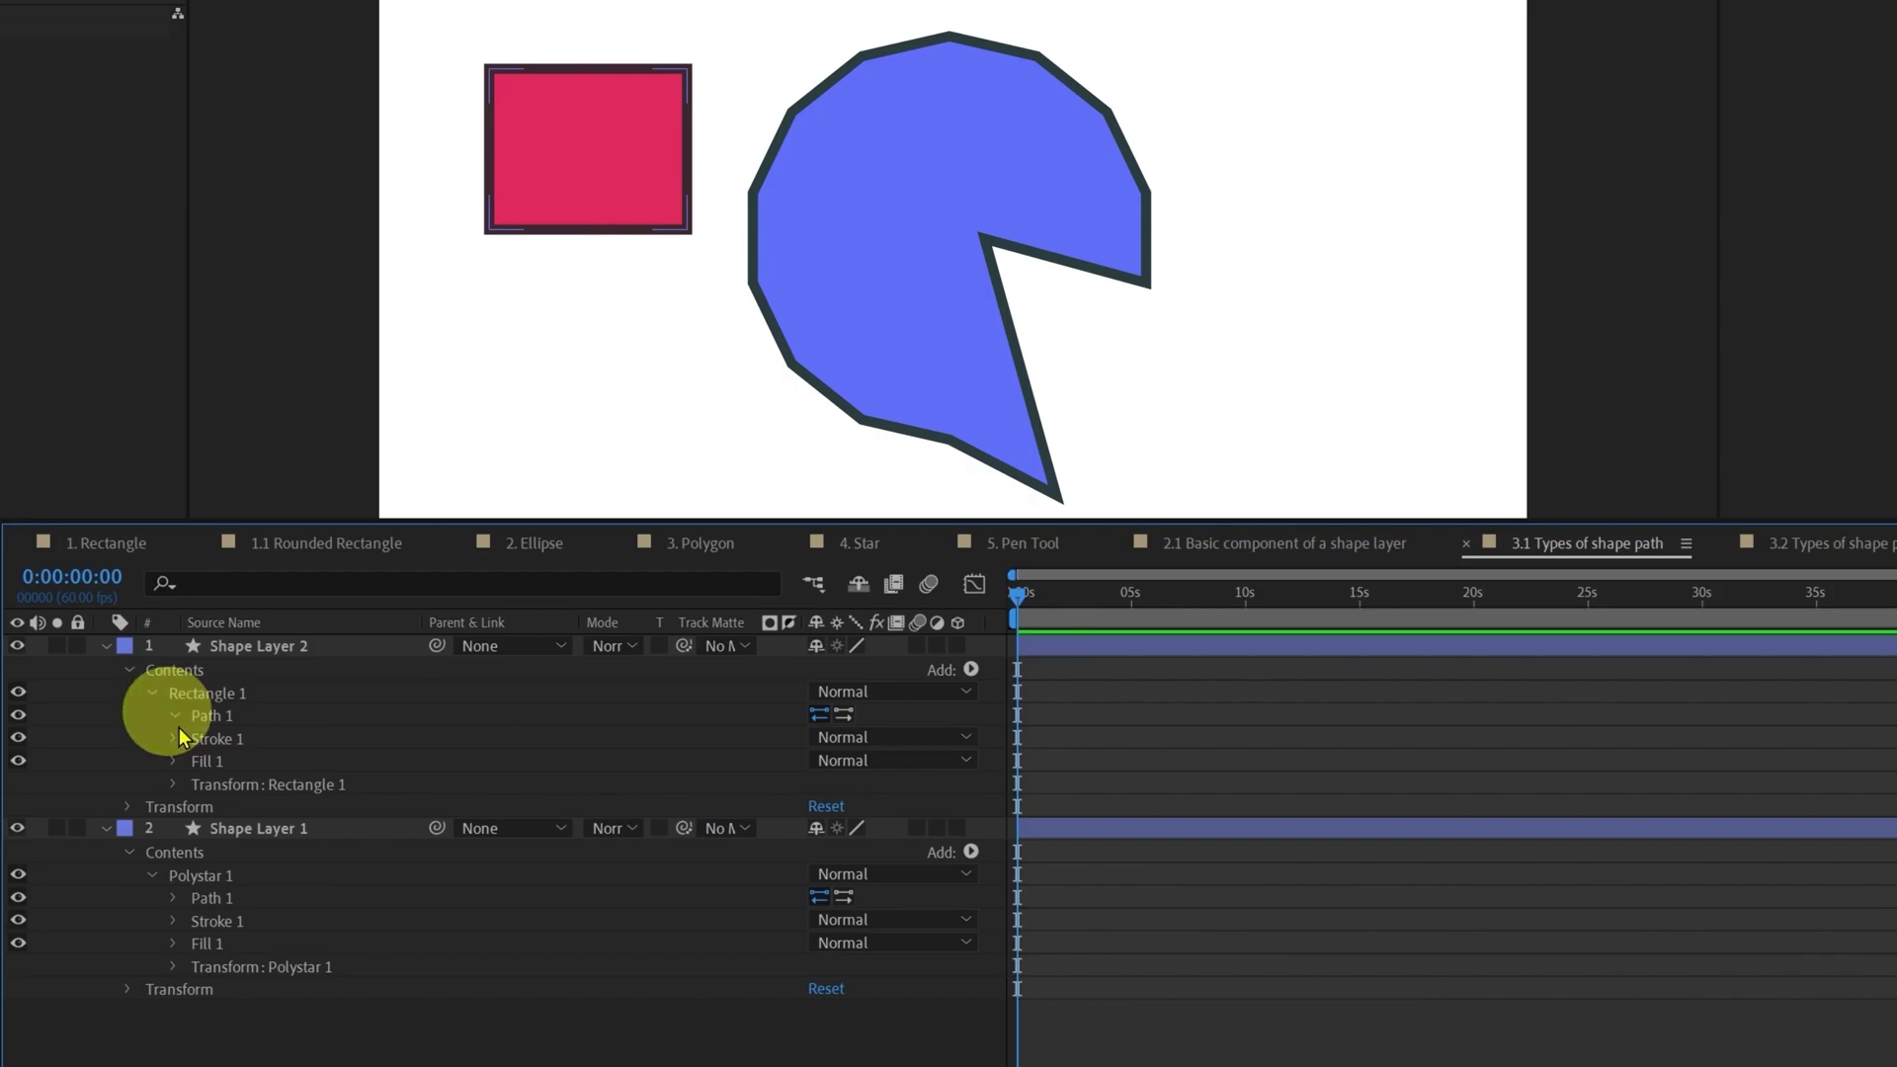
left_click(222, 716)
mouse_move(721, 199)
left_mouse_down()
mouse_move(636, 275)
mouse_move(741, 168)
left_mouse_up()
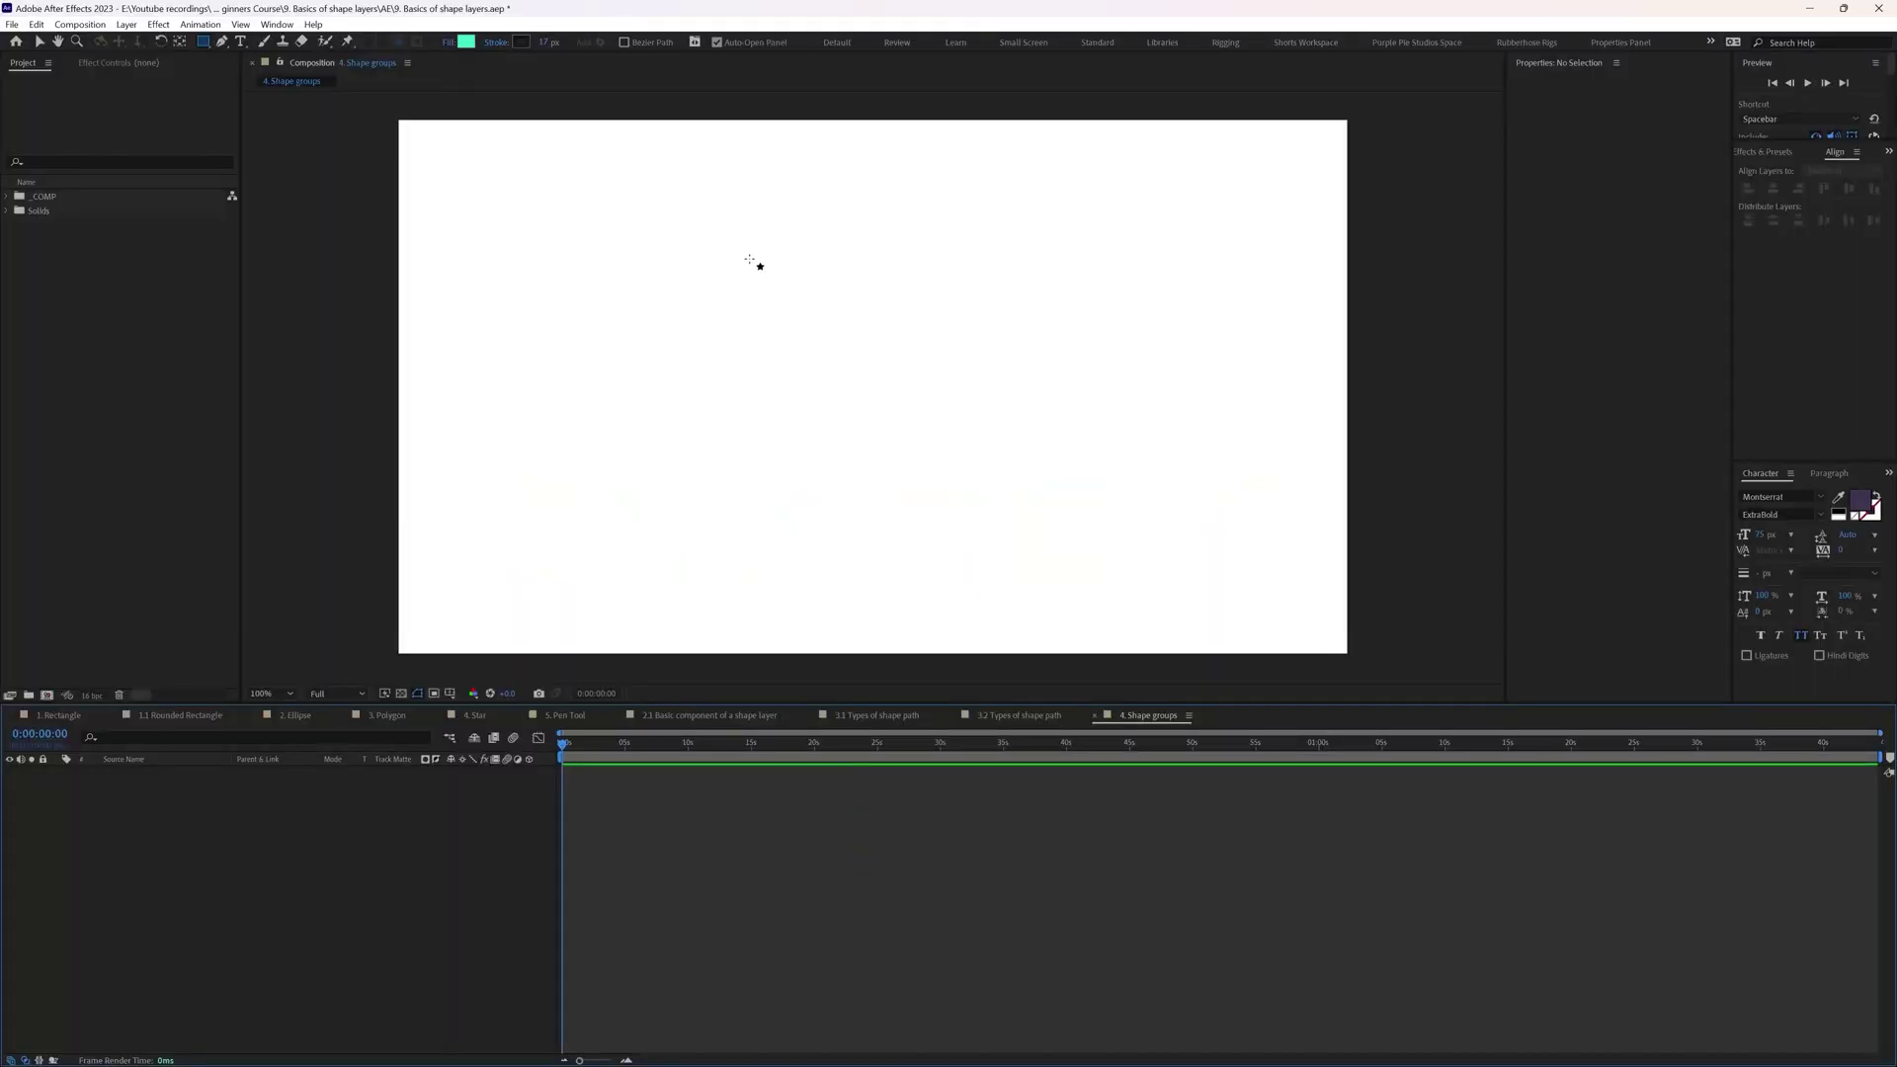
Step: Draw a green rectangle about 618 × 451 px in 4. Shape groups, add an overlapping one about 449 px wide to its layer, and select Contents
left_click_drag(739, 239, 1045, 465)
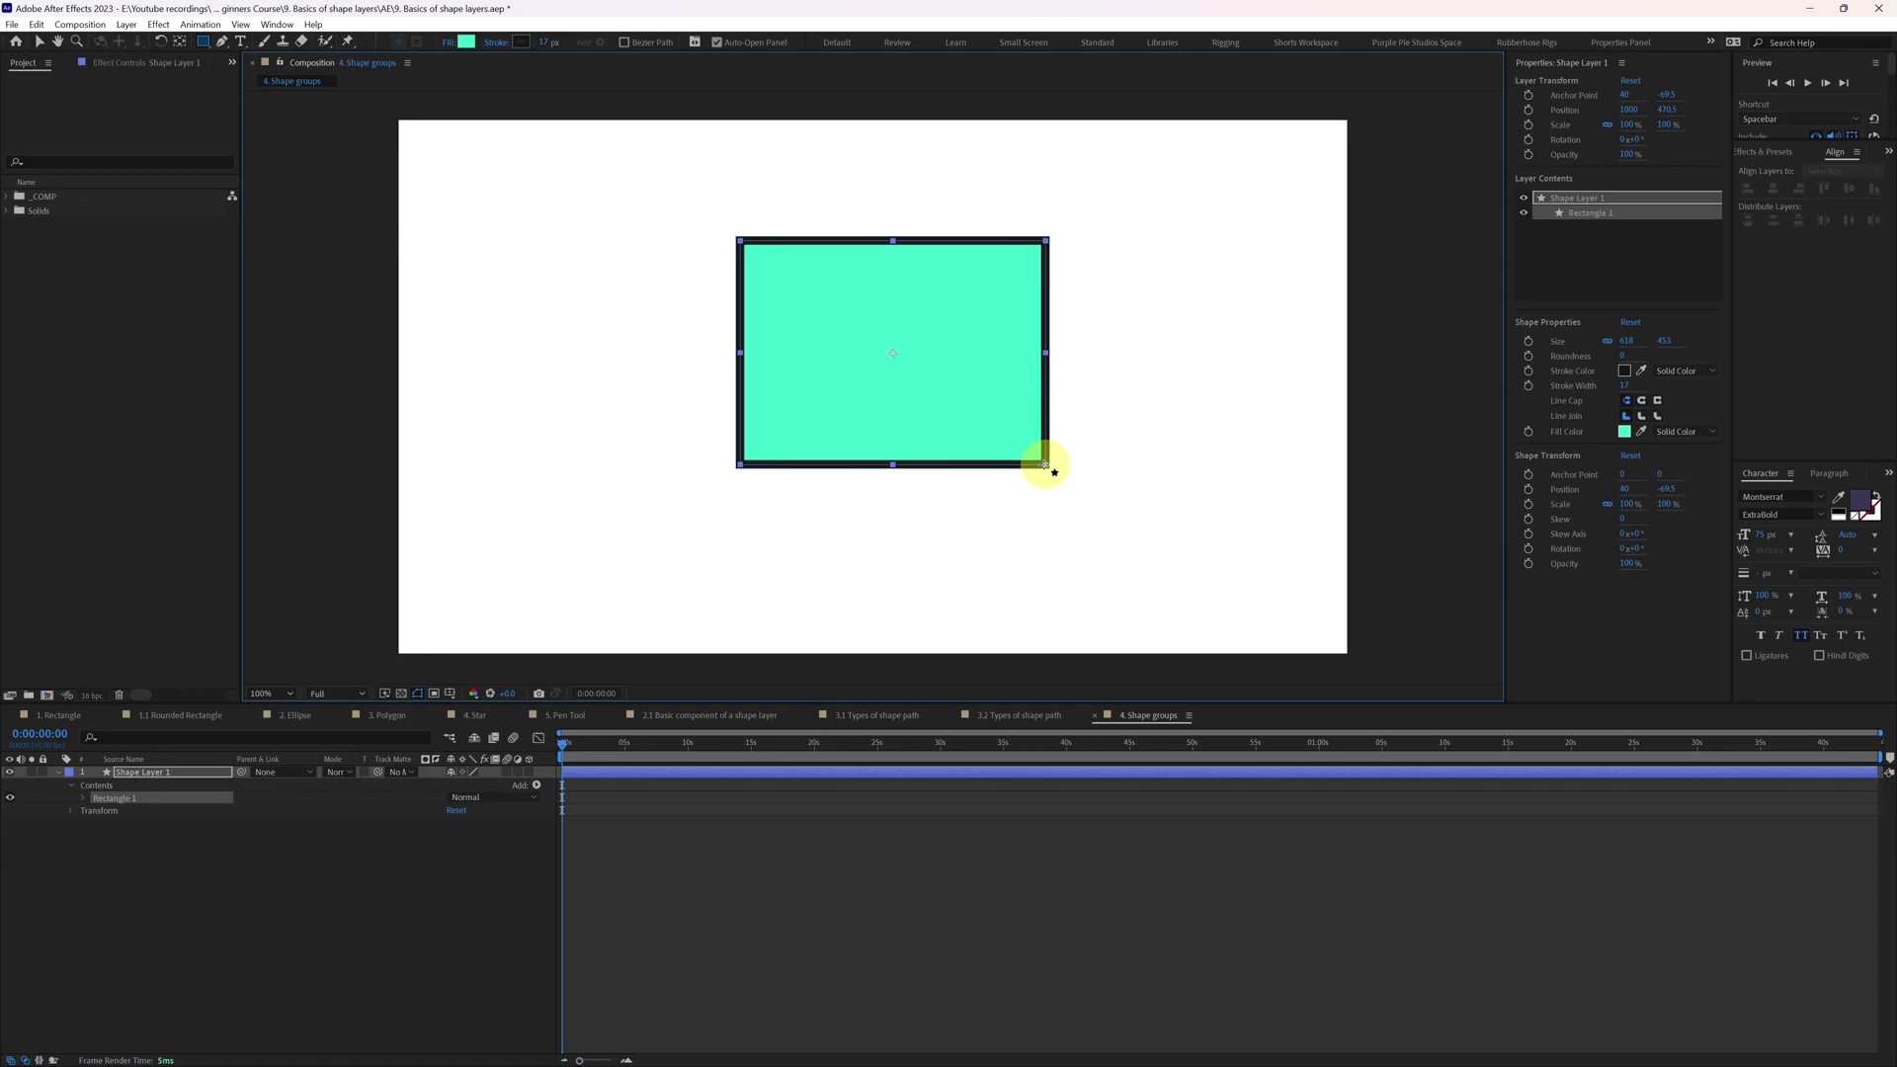
left_click(158, 771)
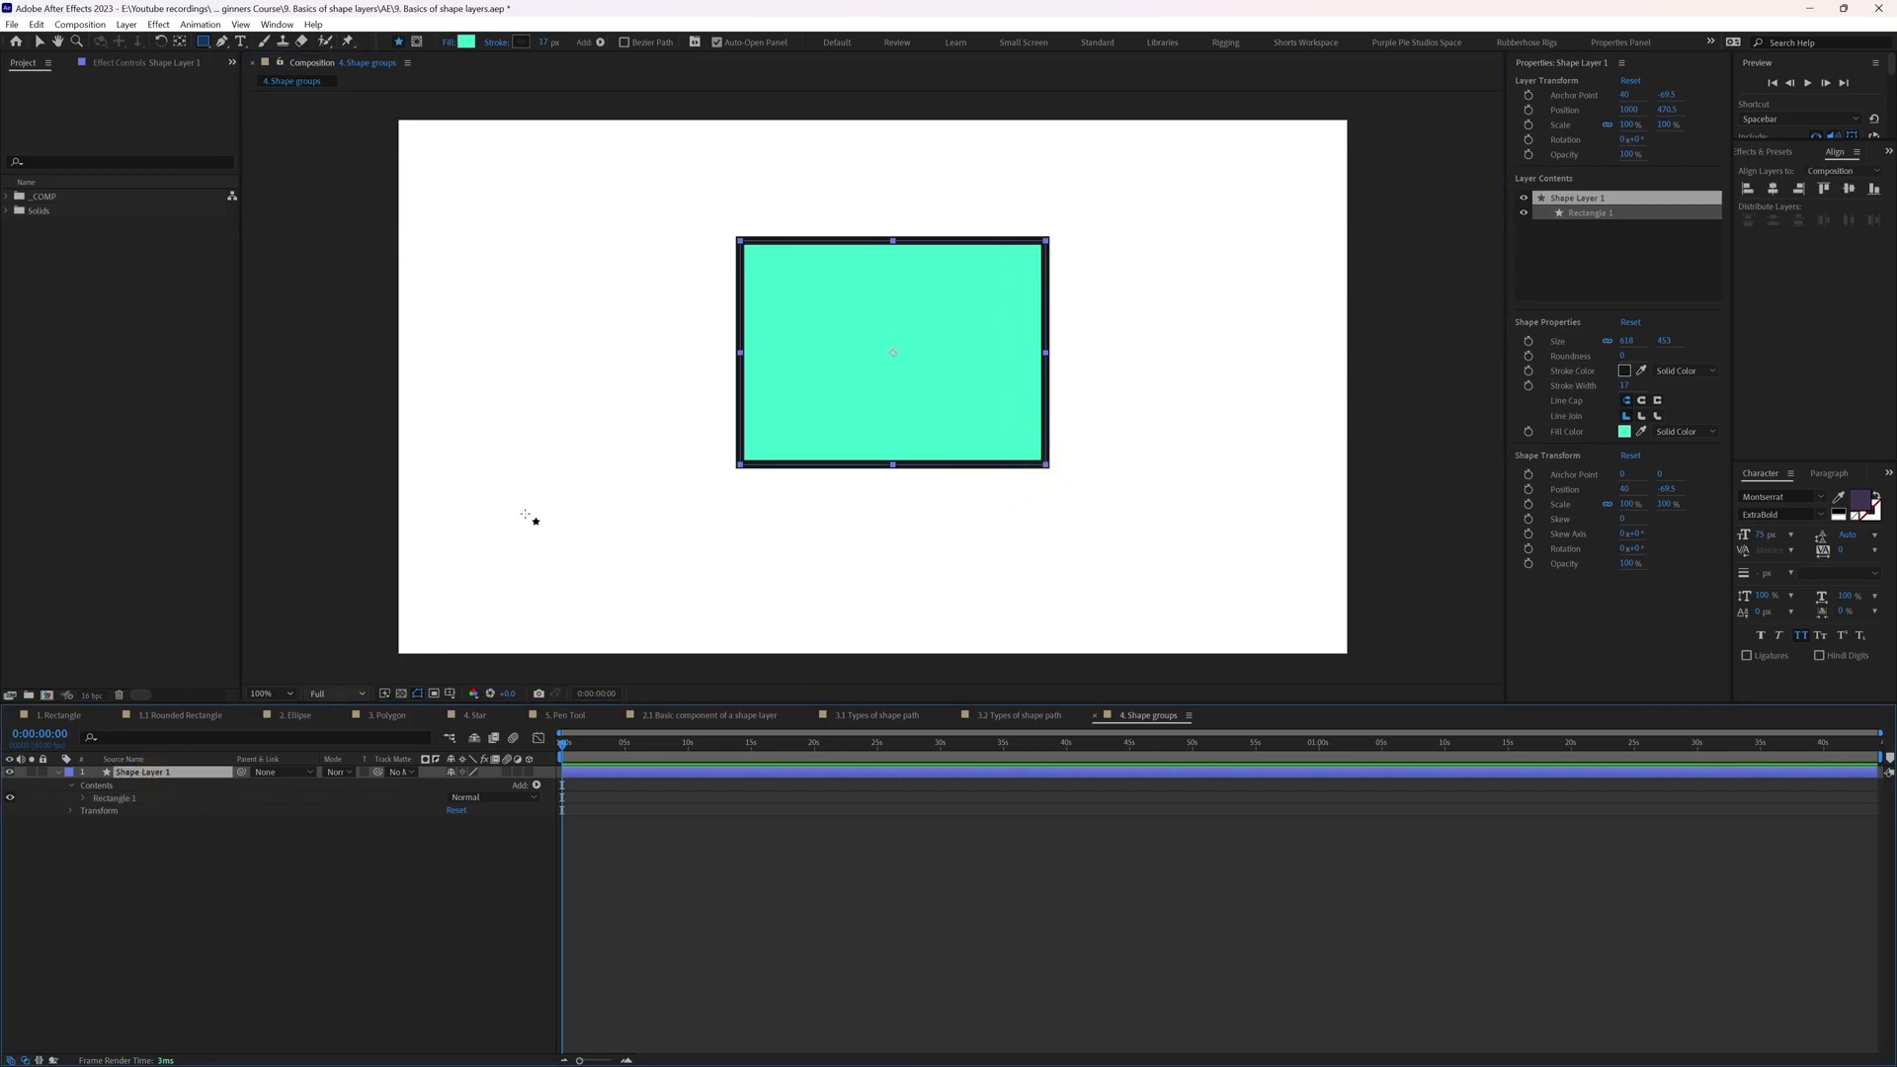
left_click_drag(639, 405, 859, 534)
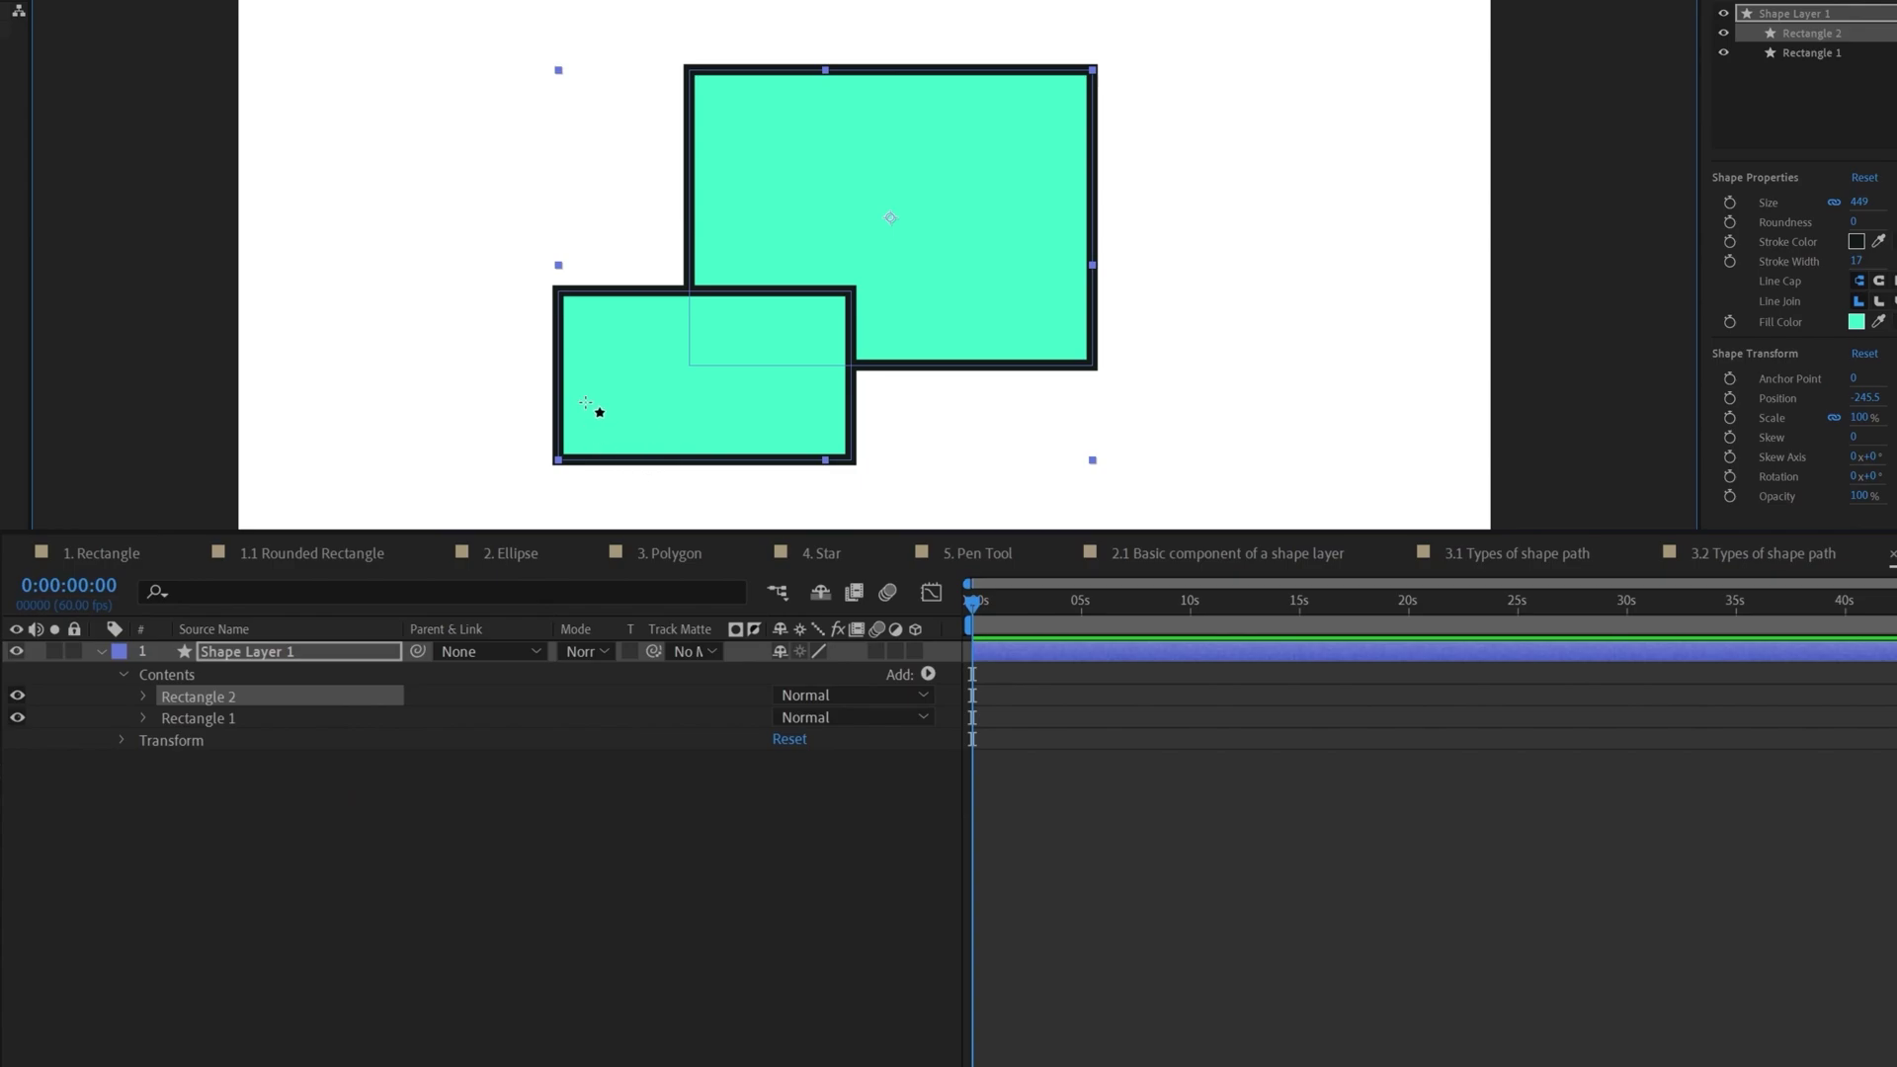
left_click(339, 795)
left_click(181, 677)
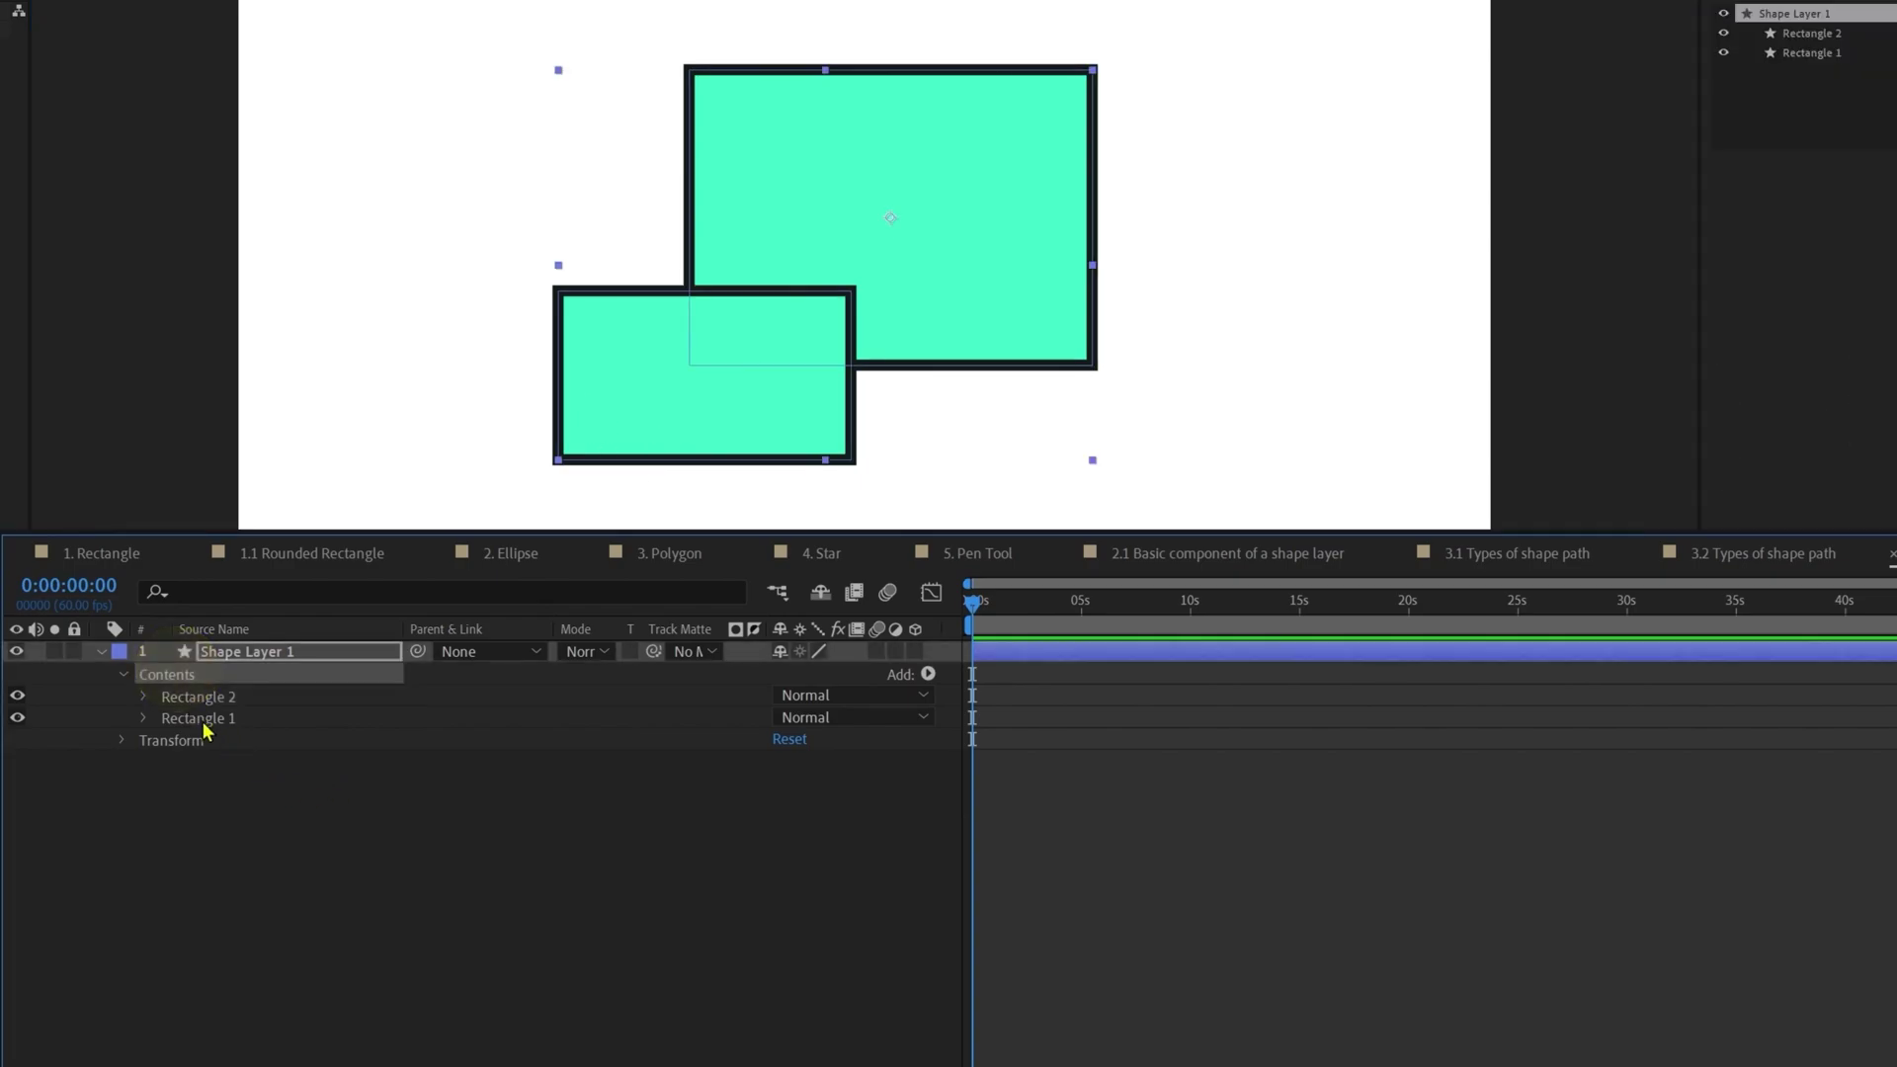
Step: Add a five-pointed star with an outer radius of about 230 px to Shape Layer 1, over the large rectangle's lower right corner
left_click(205, 720)
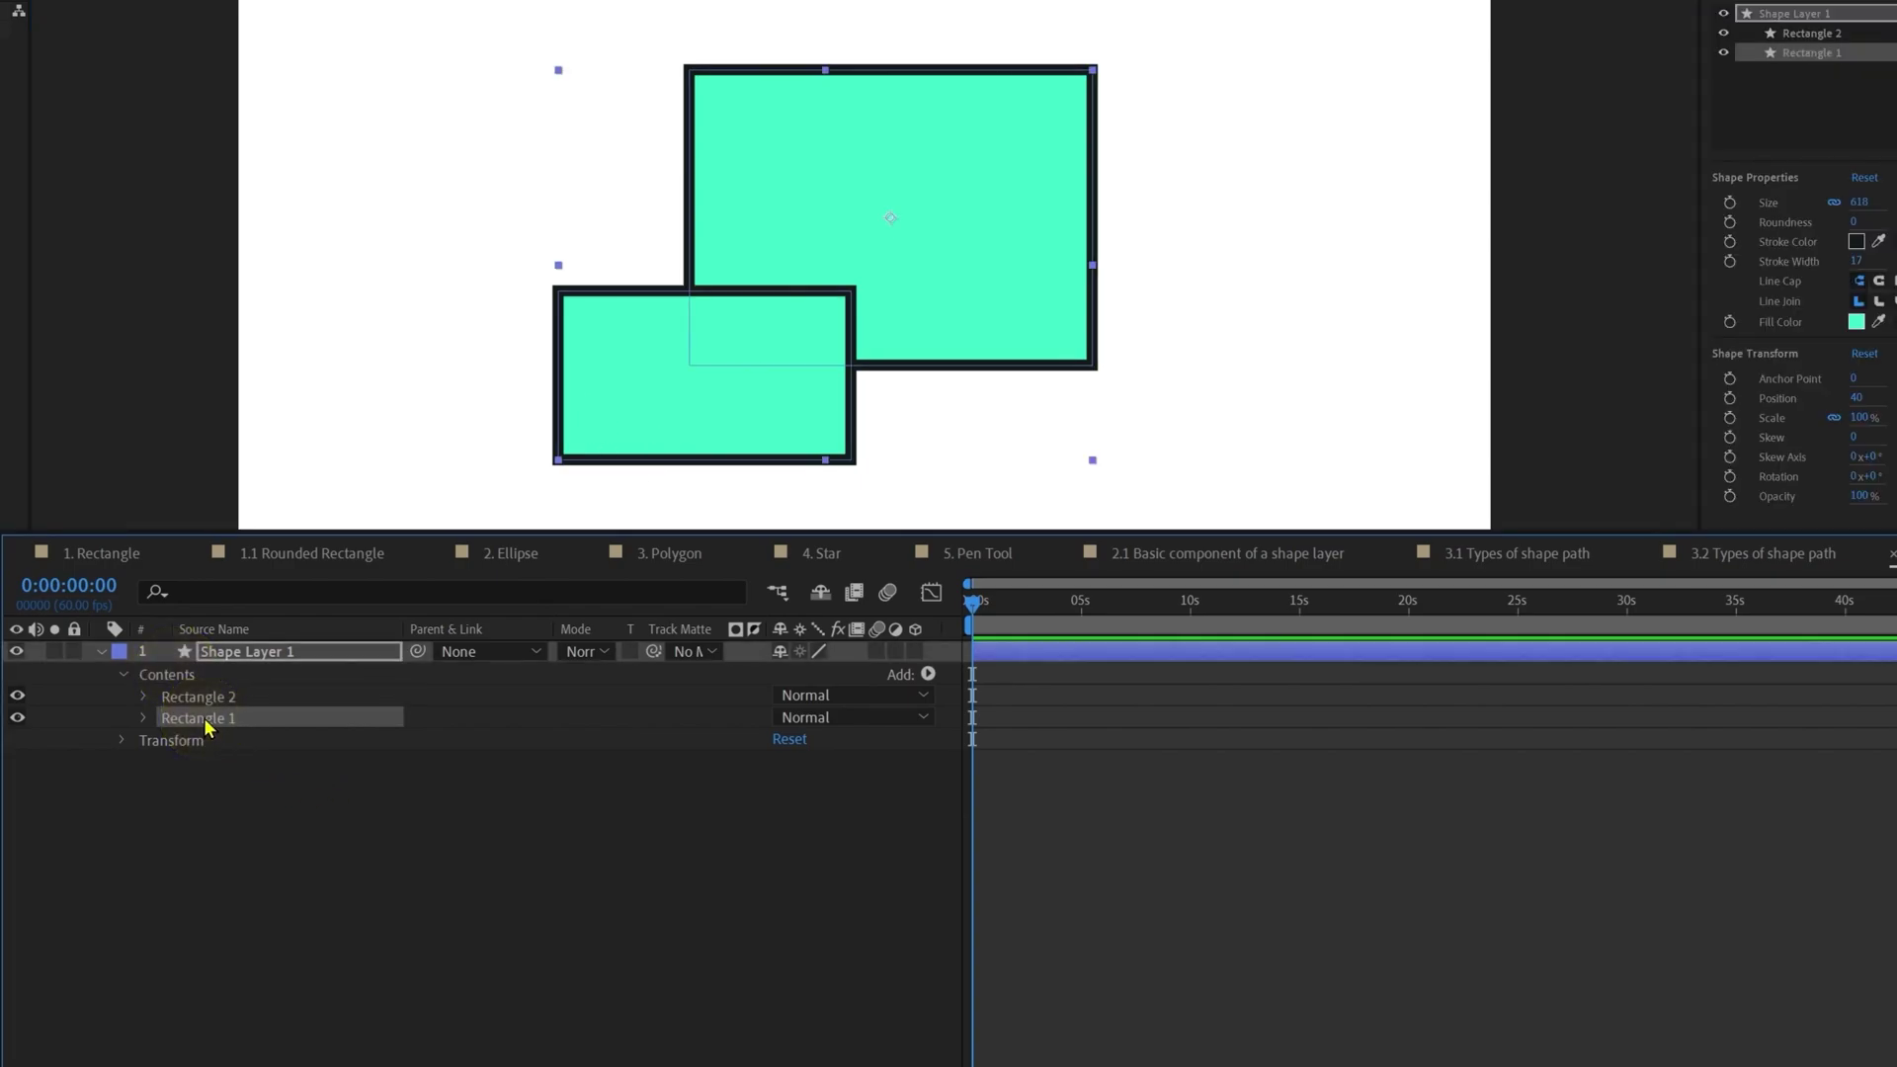
left_click(211, 697)
left_click(329, 725)
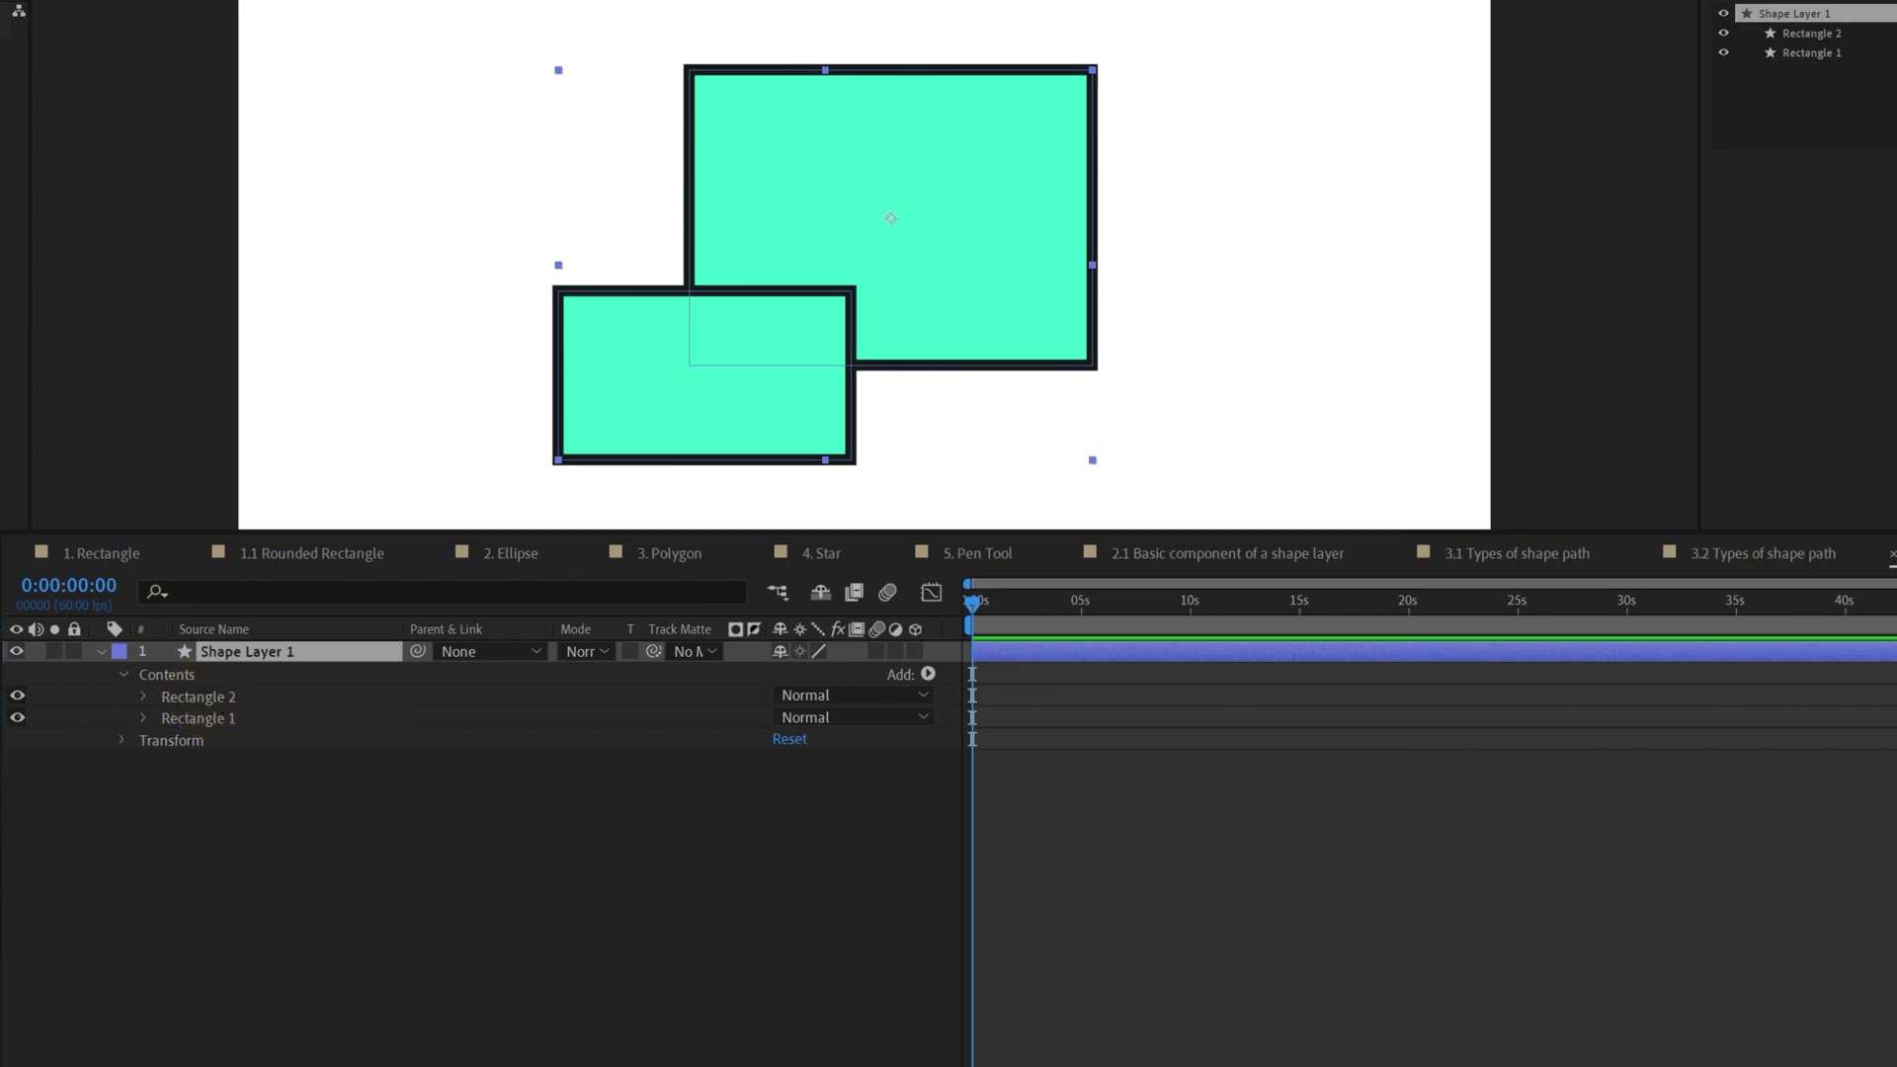
left_click_drag(999, 326, 1112, 480)
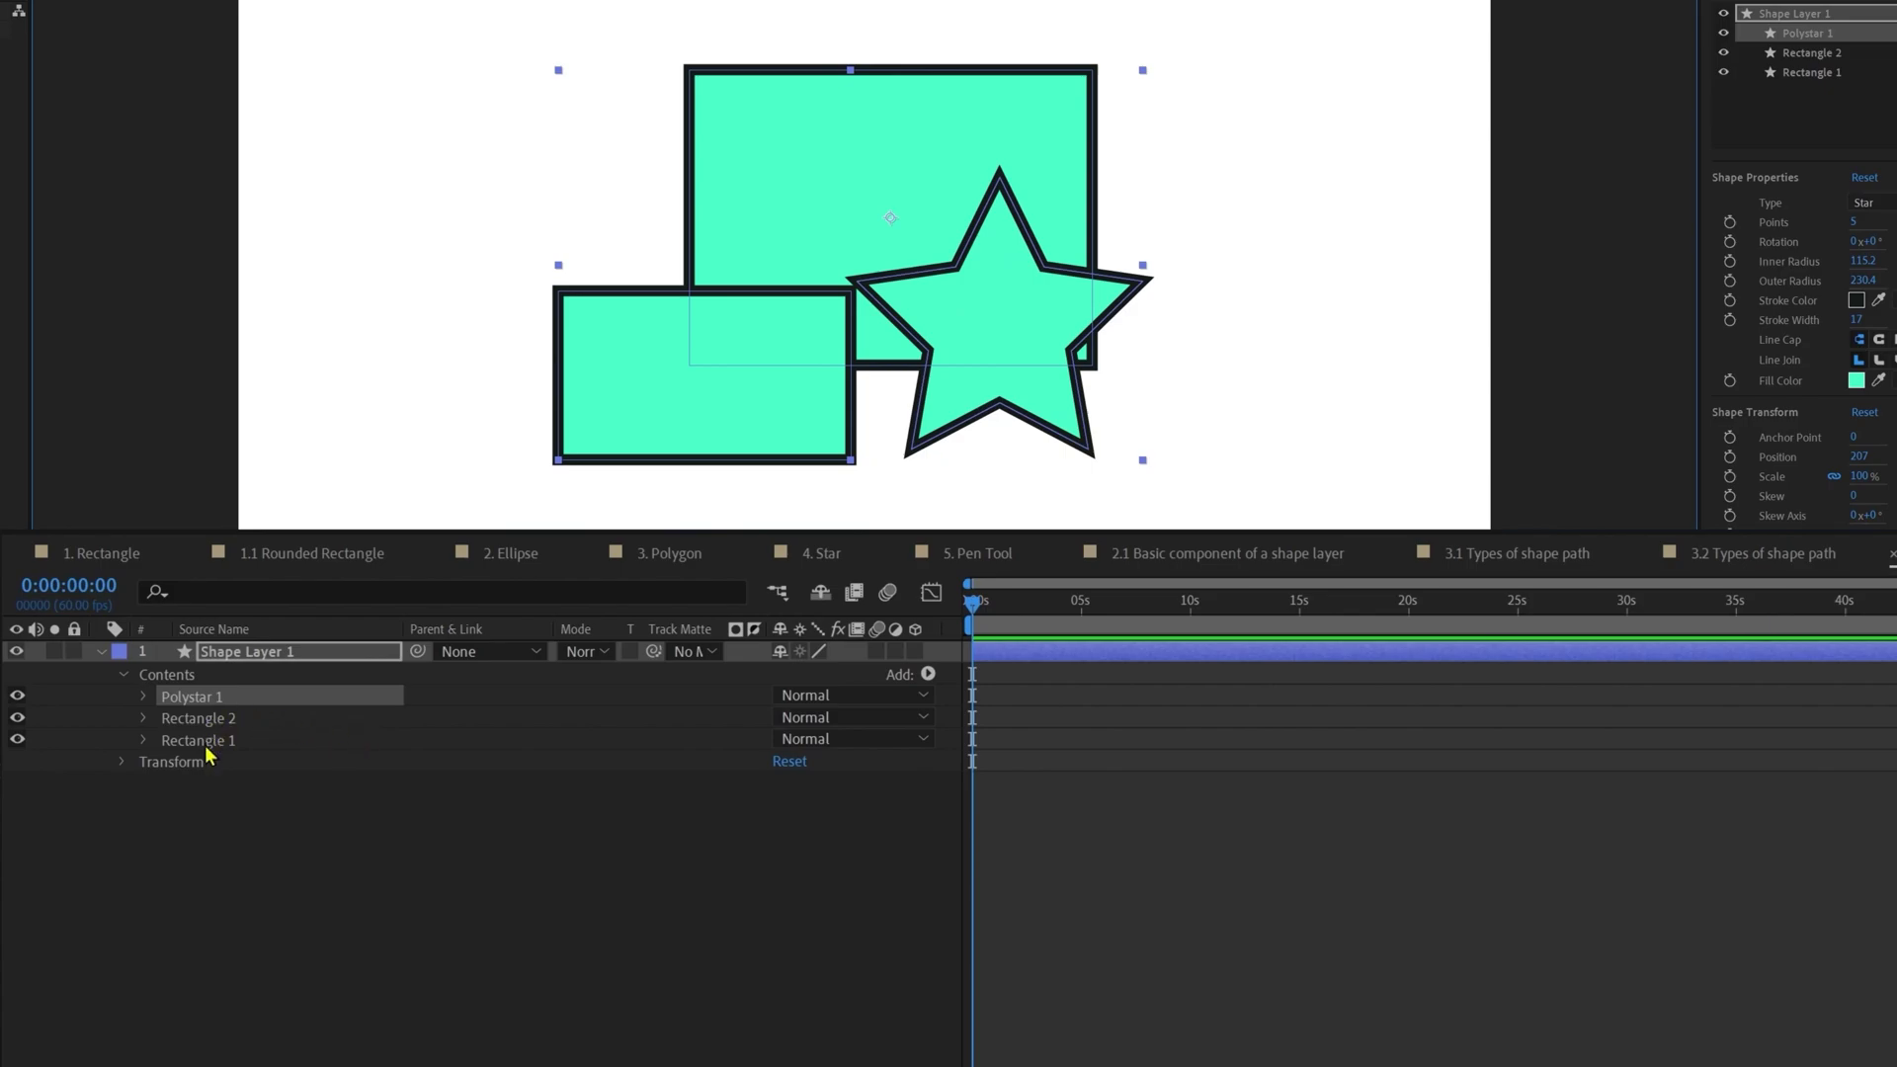
left_click(309, 719)
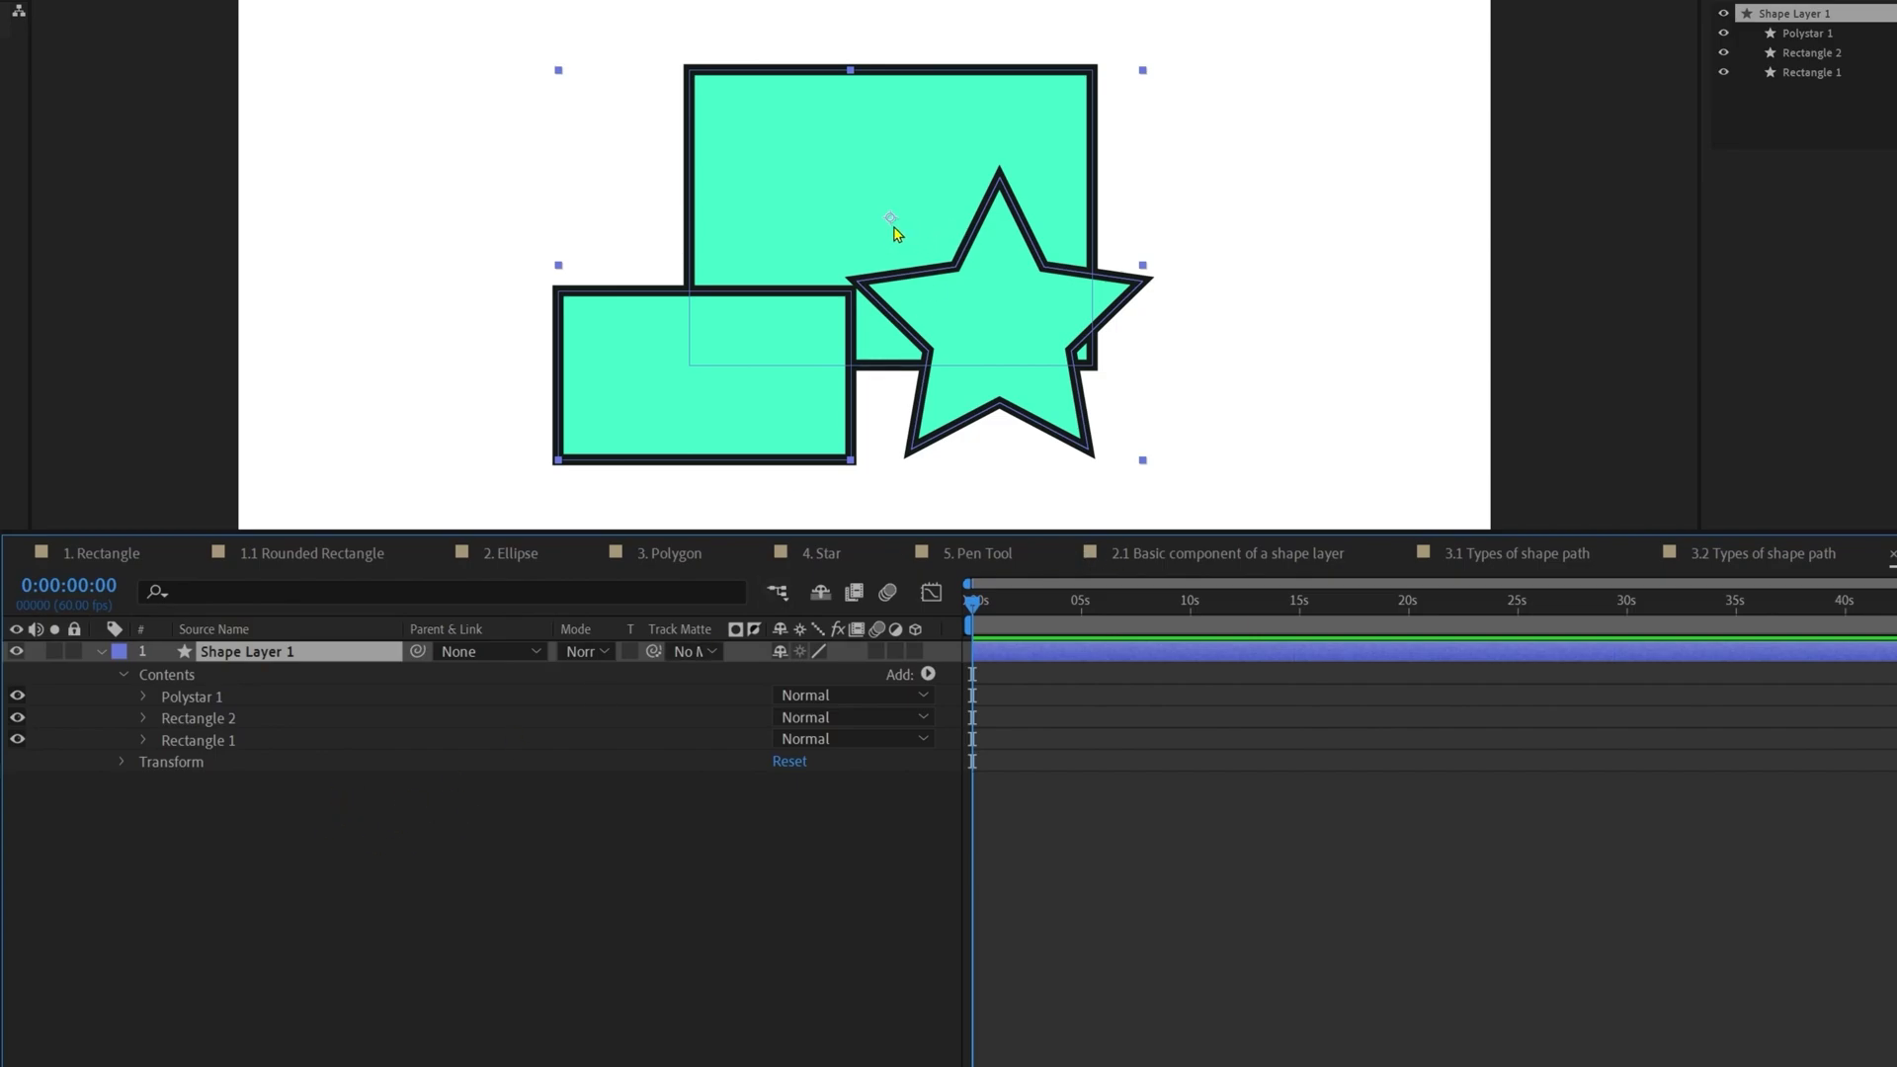
mouse_move(895, 233)
left_mouse_down()
mouse_move(966, 148)
mouse_move(932, 305)
mouse_move(887, 168)
mouse_move(961, 250)
mouse_move(907, 145)
mouse_move(1018, 218)
mouse_move(853, 147)
mouse_move(948, 159)
mouse_move(908, 200)
left_mouse_up()
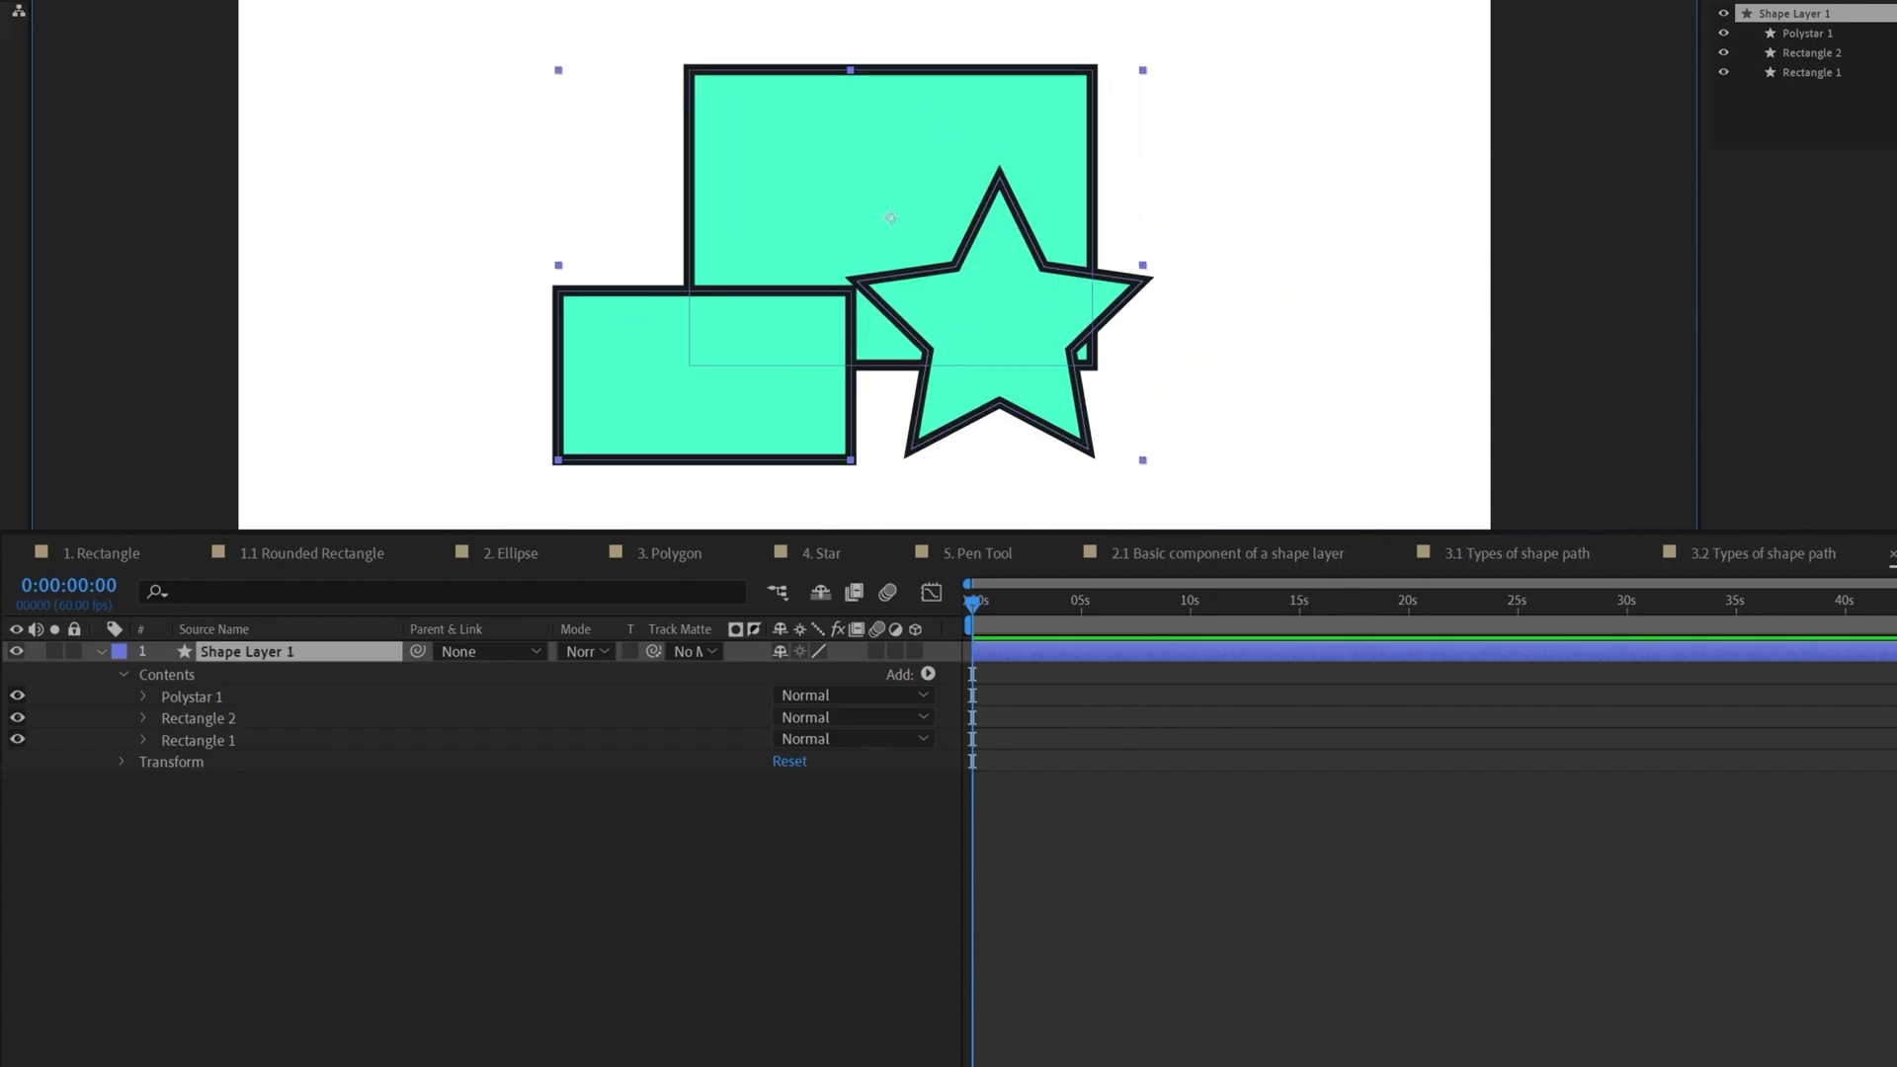
Step: Draw a circle about 230 px wide as a separate shape layer beside the rectangles and move it slightly up and to the left
left_click(1324, 891)
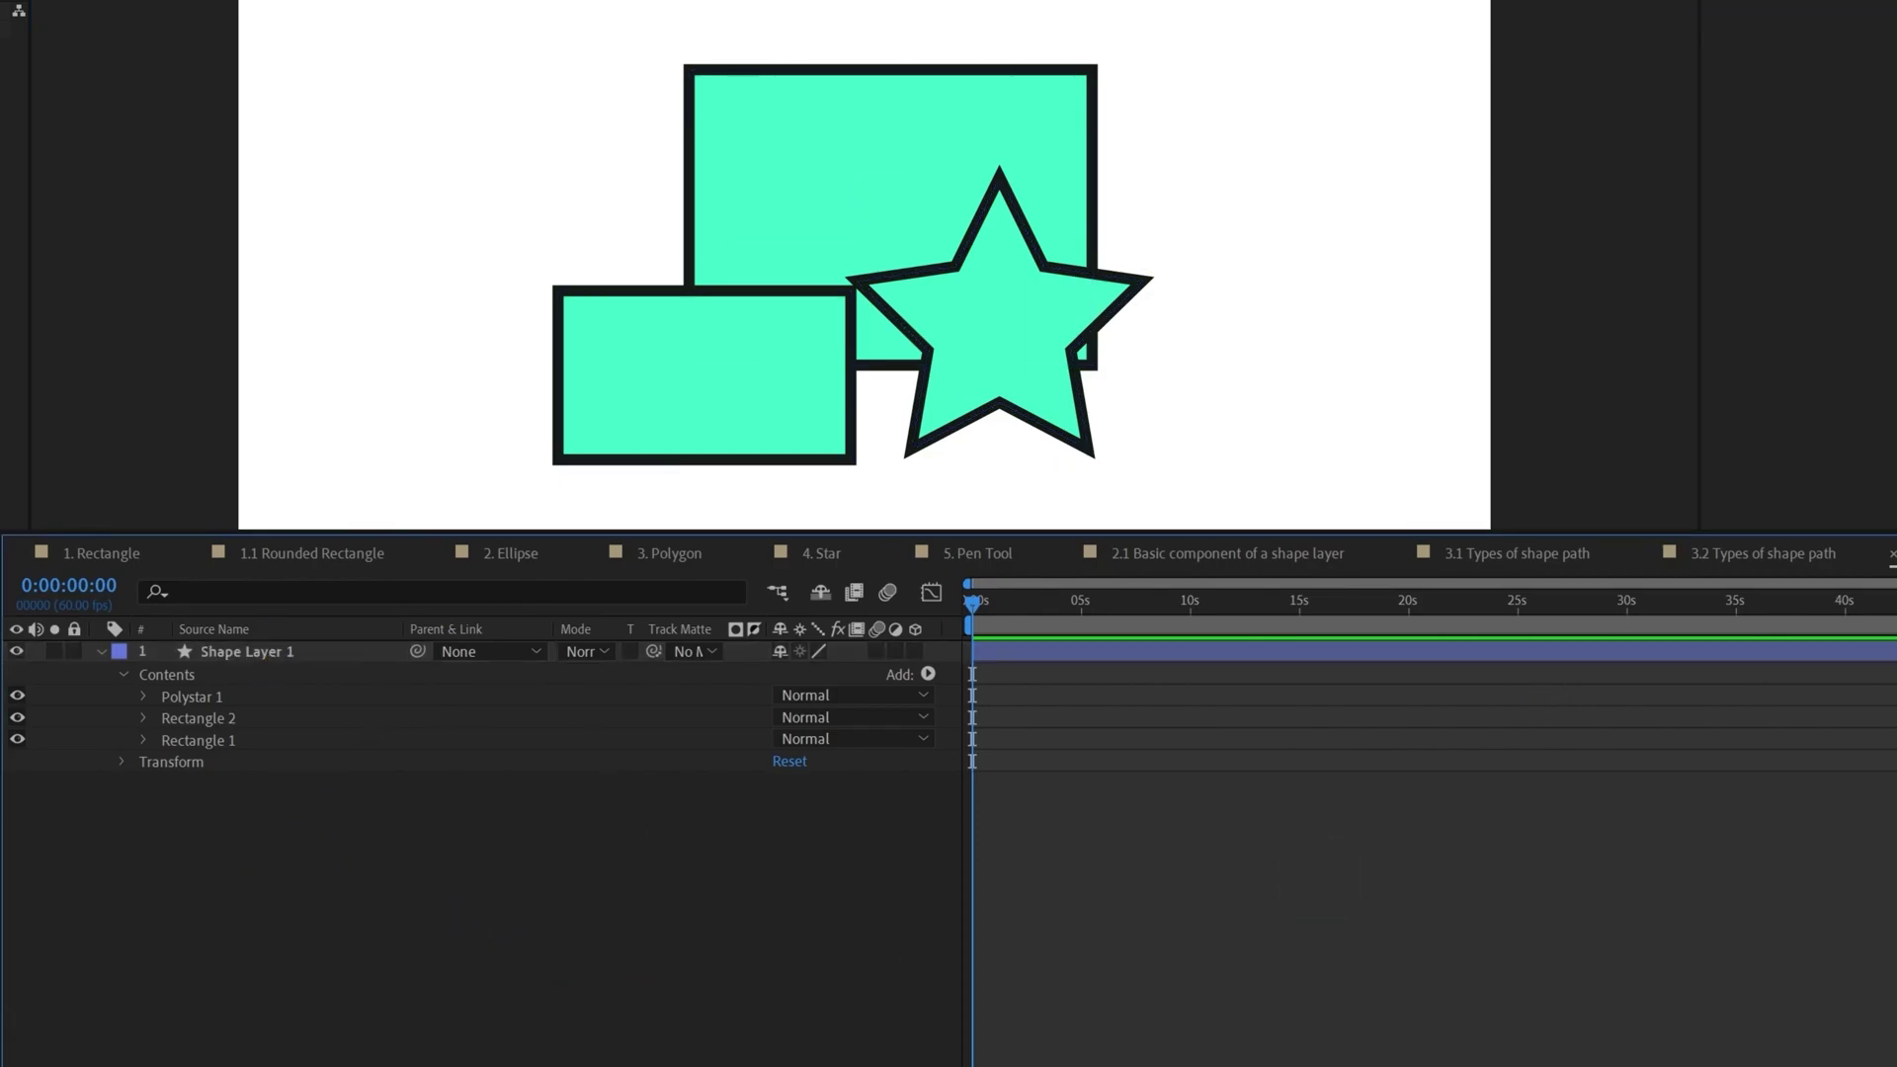
left_click_drag(377, 84, 529, 235)
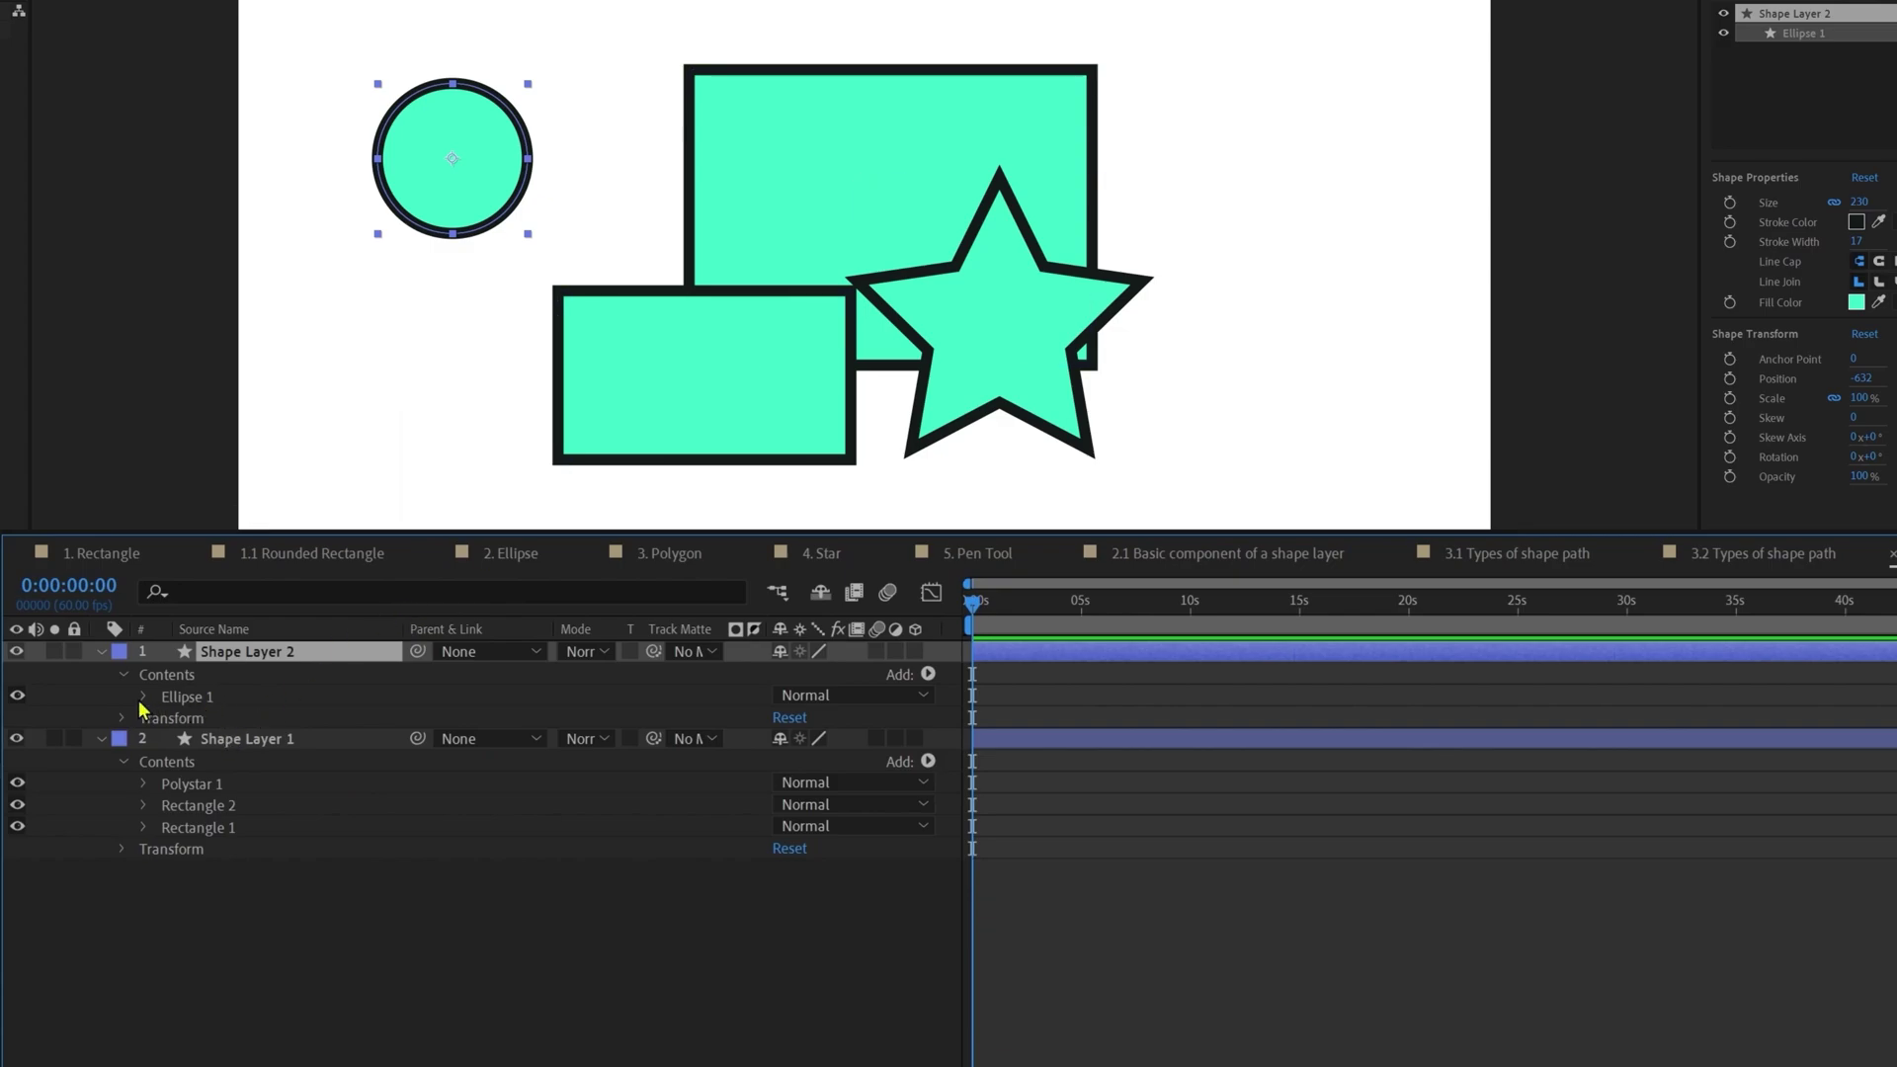
left_click(188, 696)
left_click(265, 655)
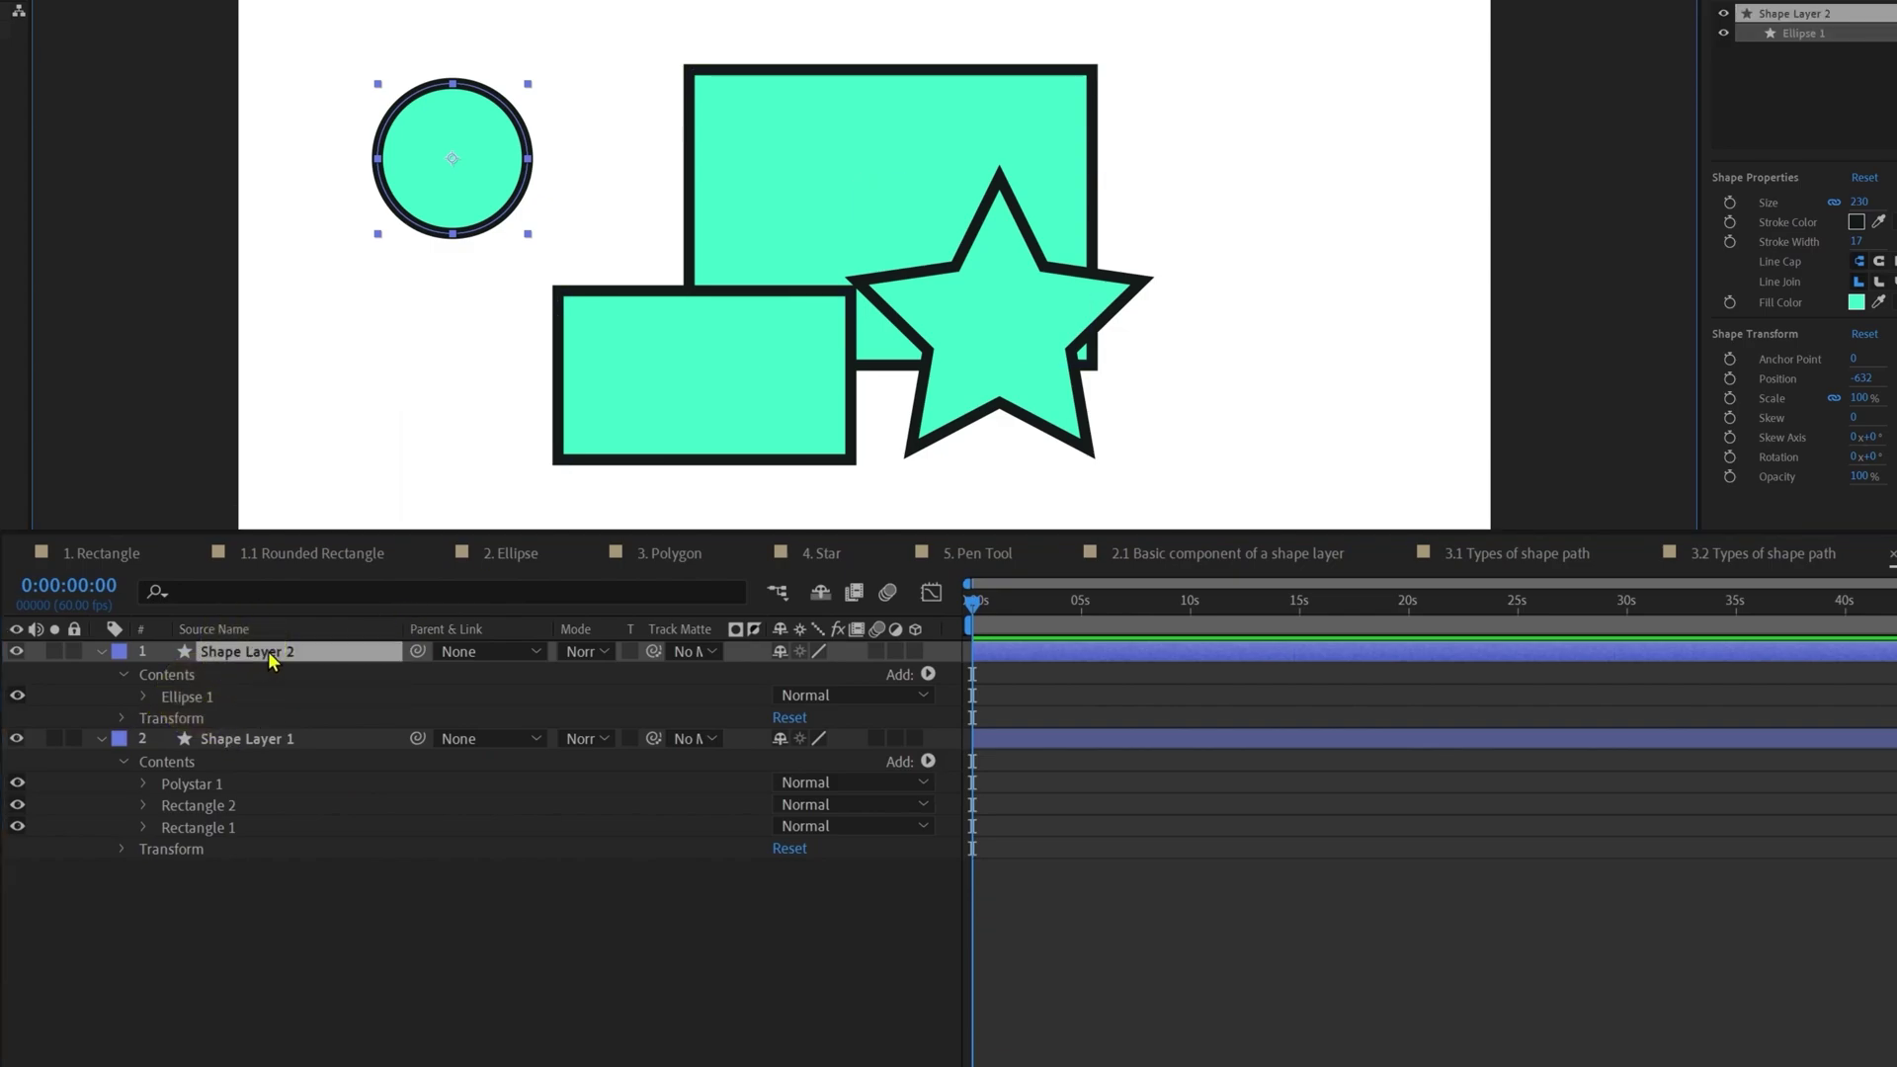
left_click(267, 652)
left_click_drag(476, 177, 450, 147)
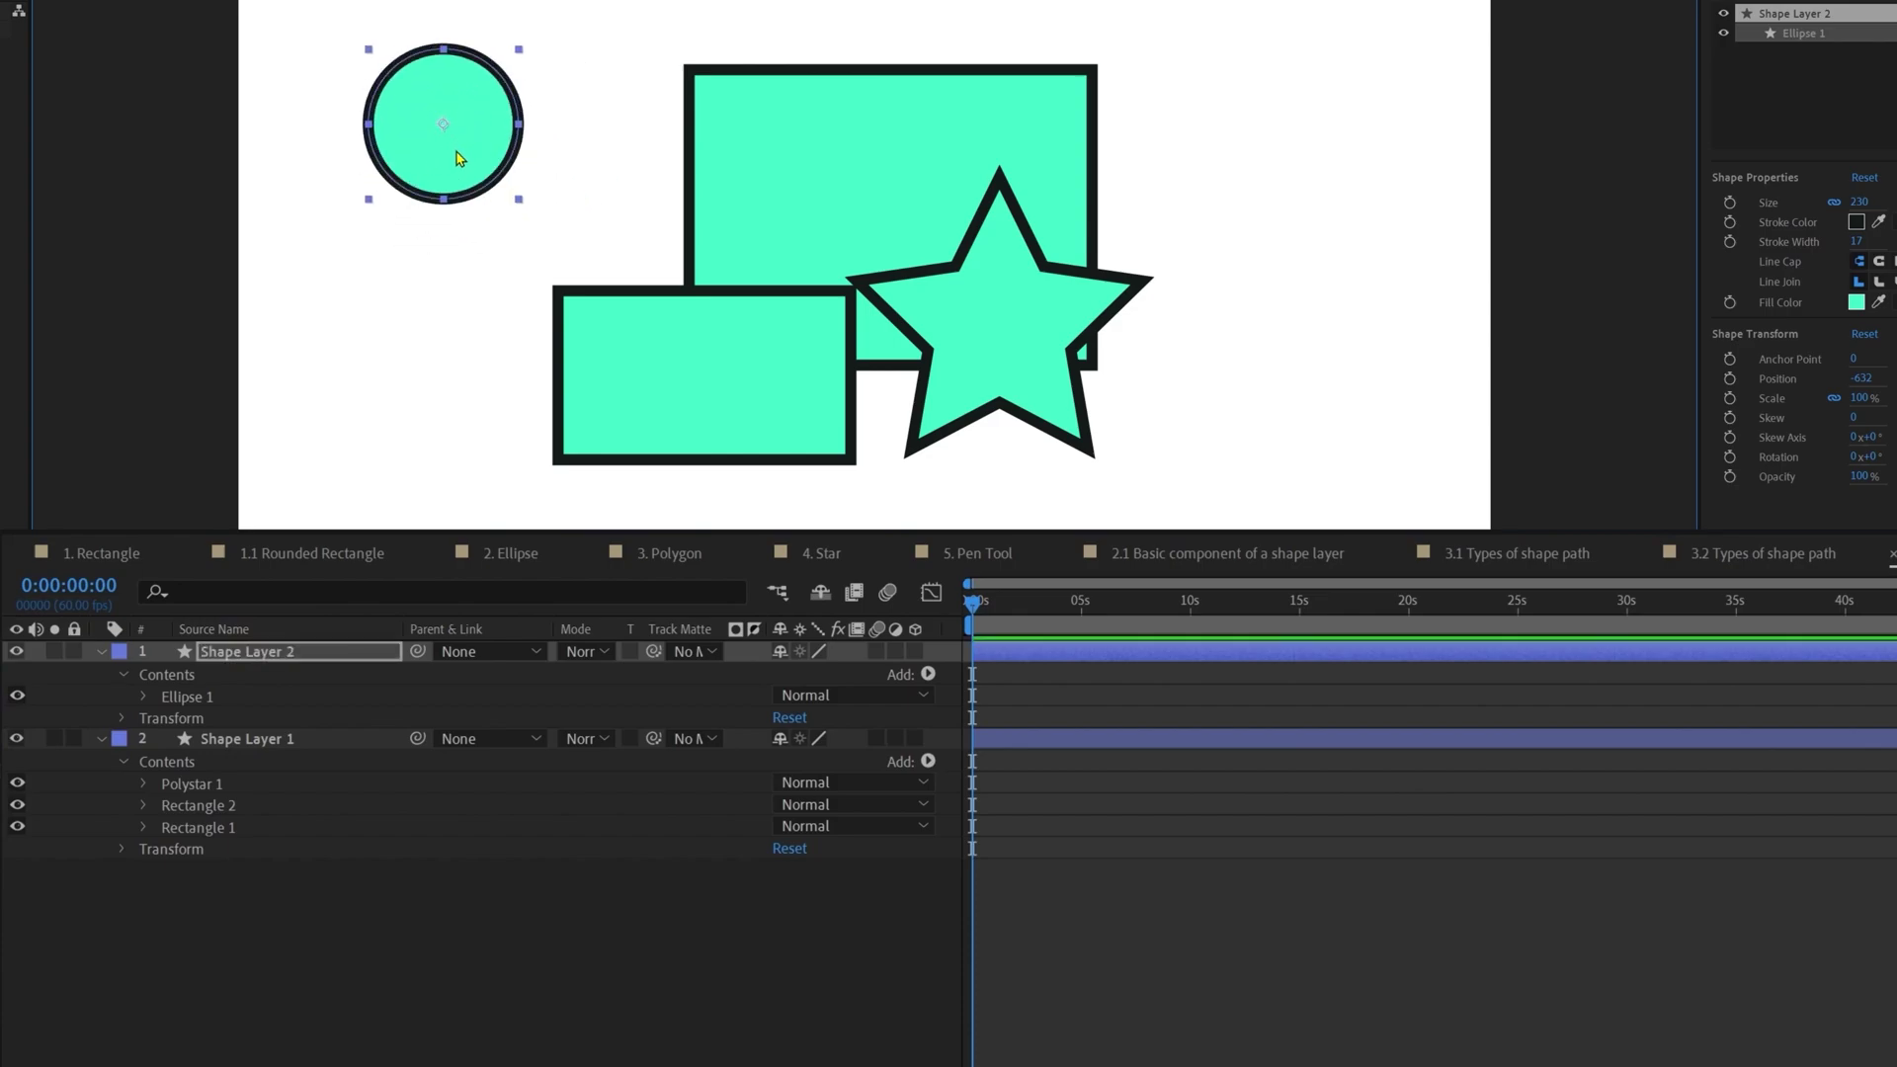
Step: Examine the components and transform properties of Rectangle 1 in Shape Layer 1, and collapse them again
left_click(277, 742)
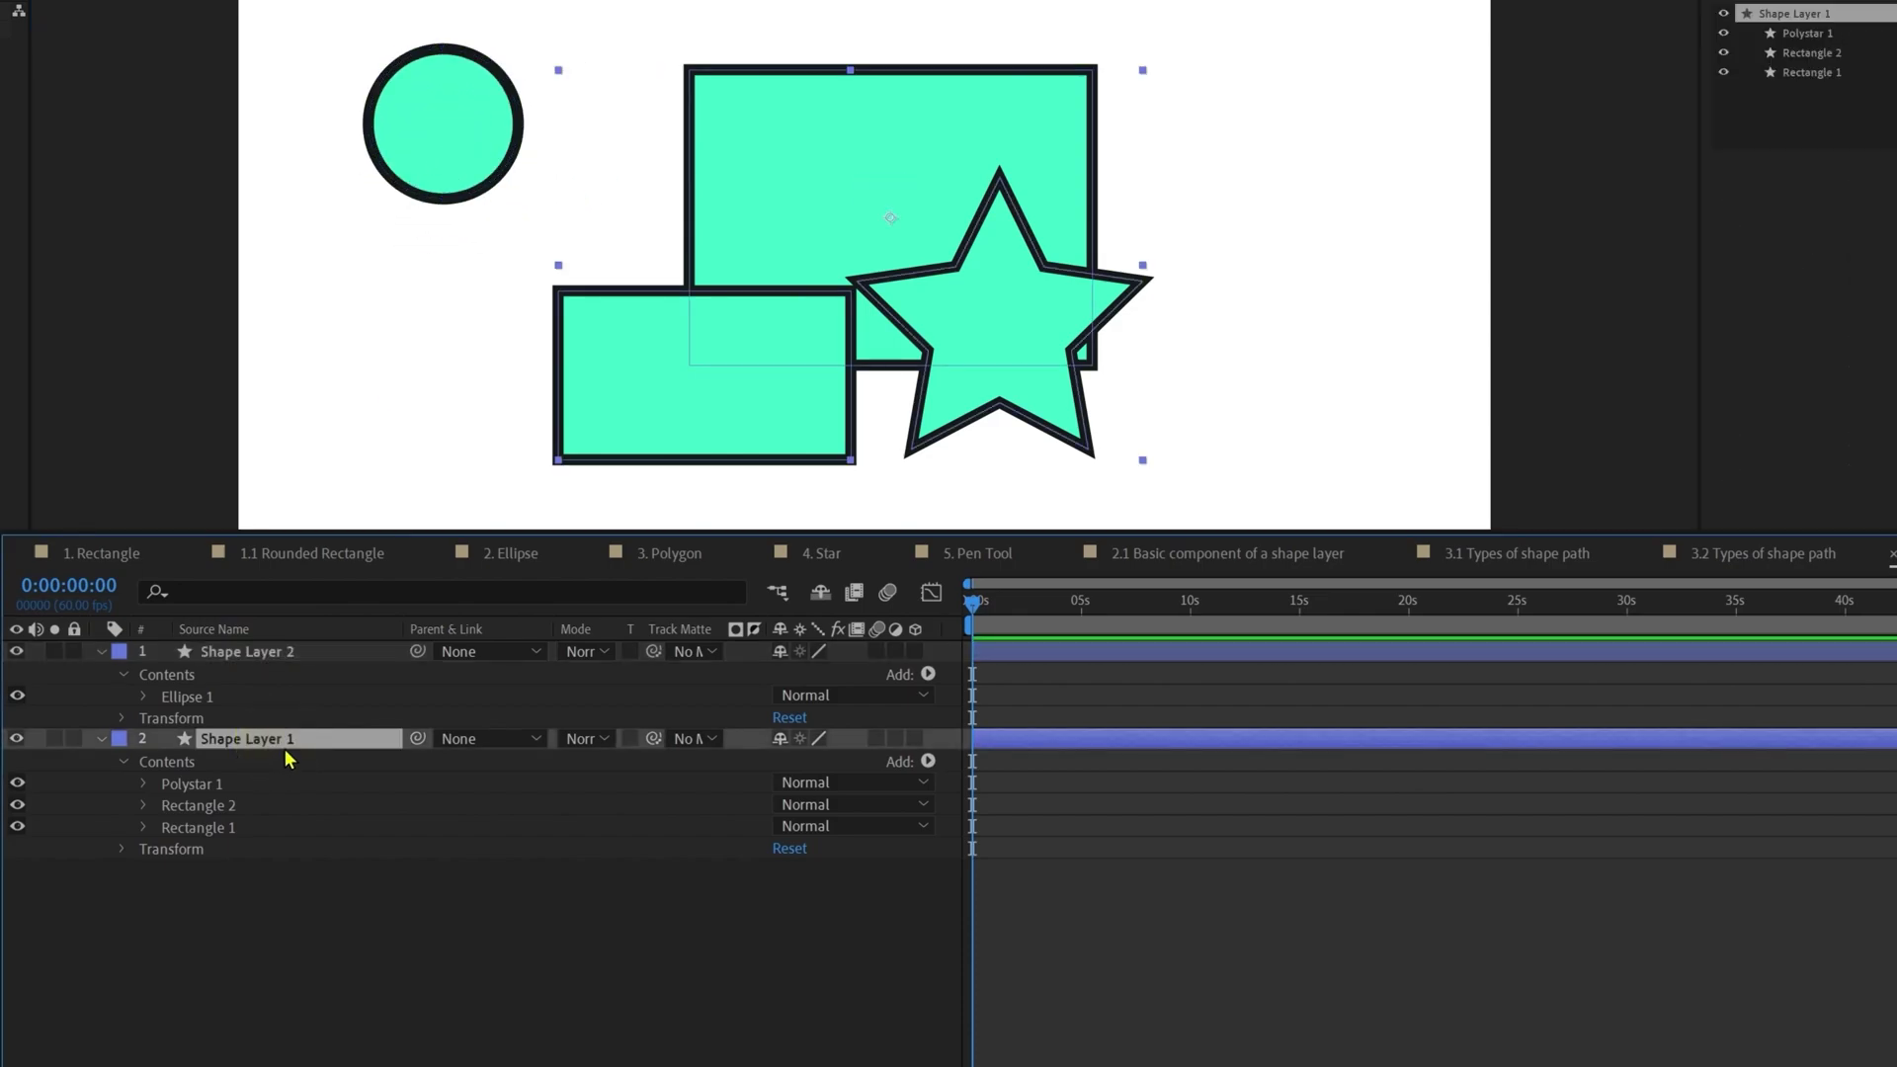
left_click(143, 828)
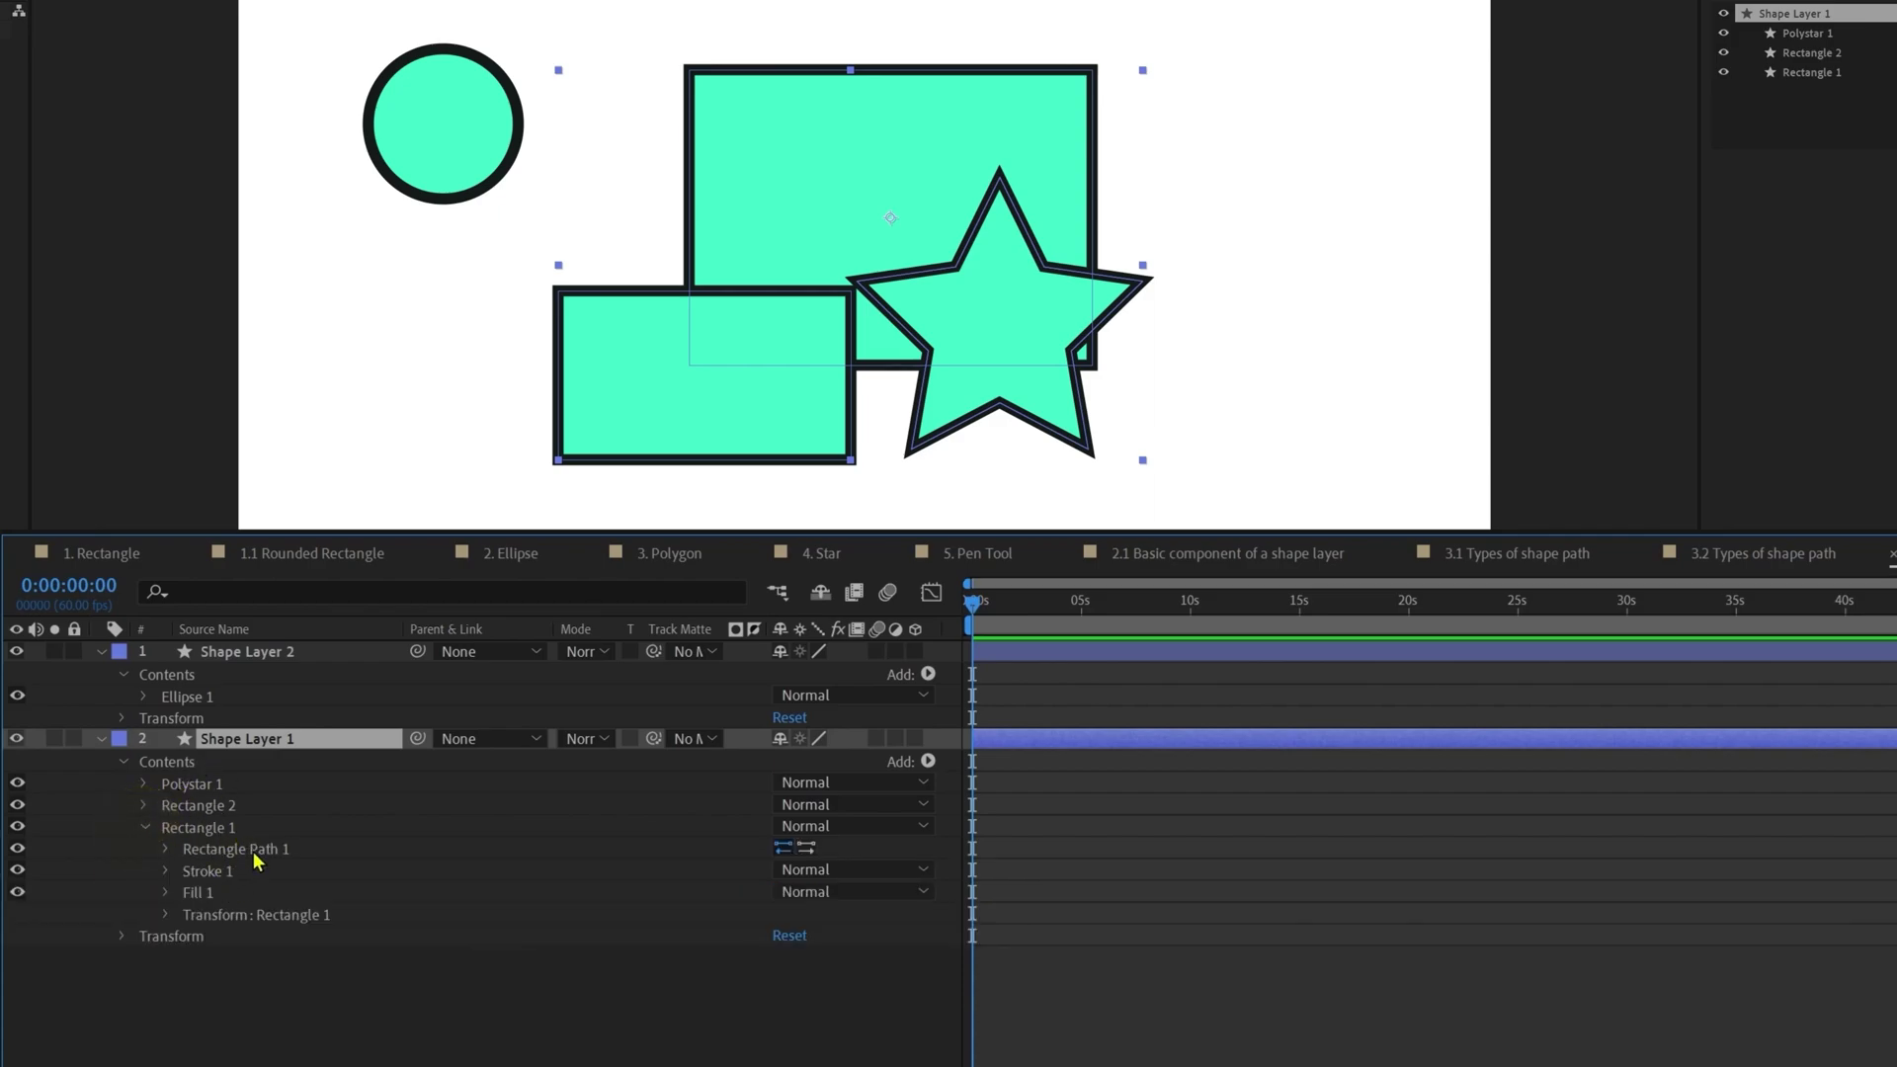
left_click(253, 919)
left_click(165, 915)
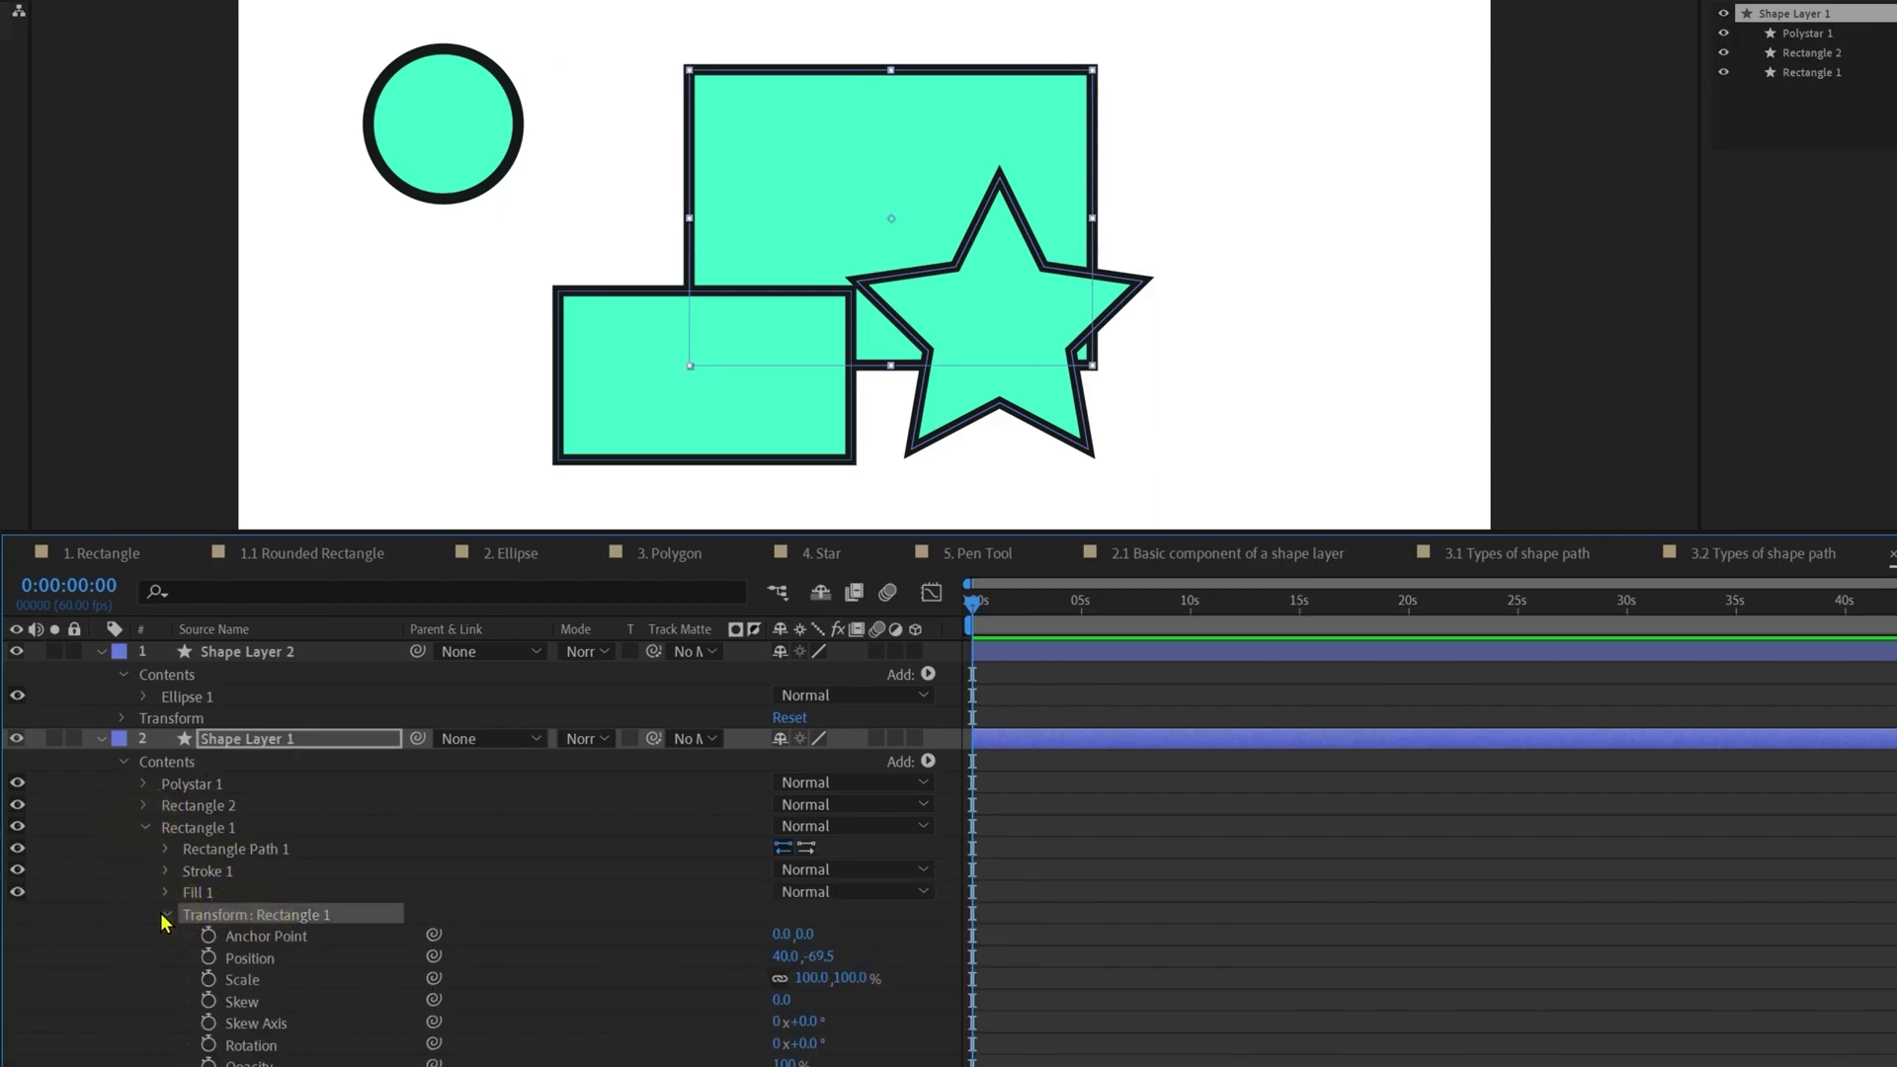
left_click(165, 915)
left_click(145, 829)
Step: Group Polystar 1, Rectangle 2 and Rectangle 1 of Shape Layer 1 into one shape group
left_click(191, 784)
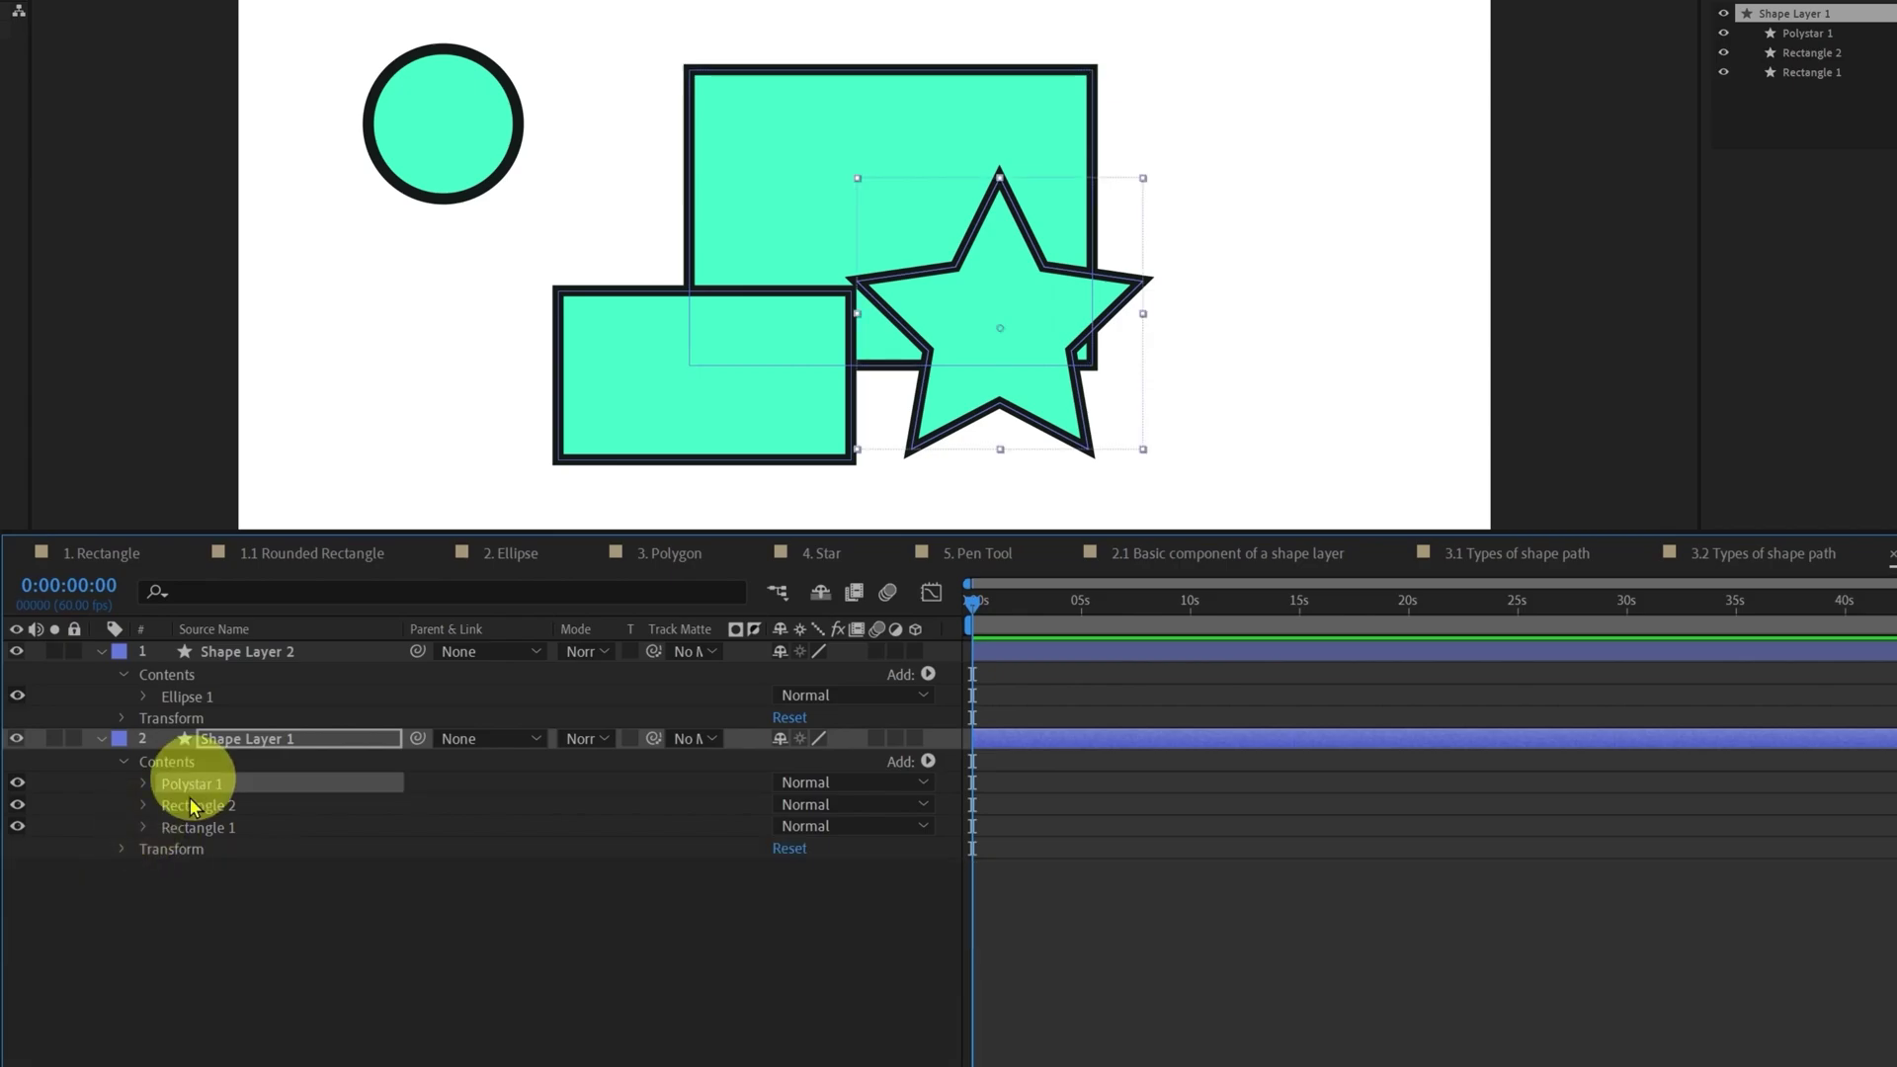
left_click(198, 829, "shift")
right_click(195, 838)
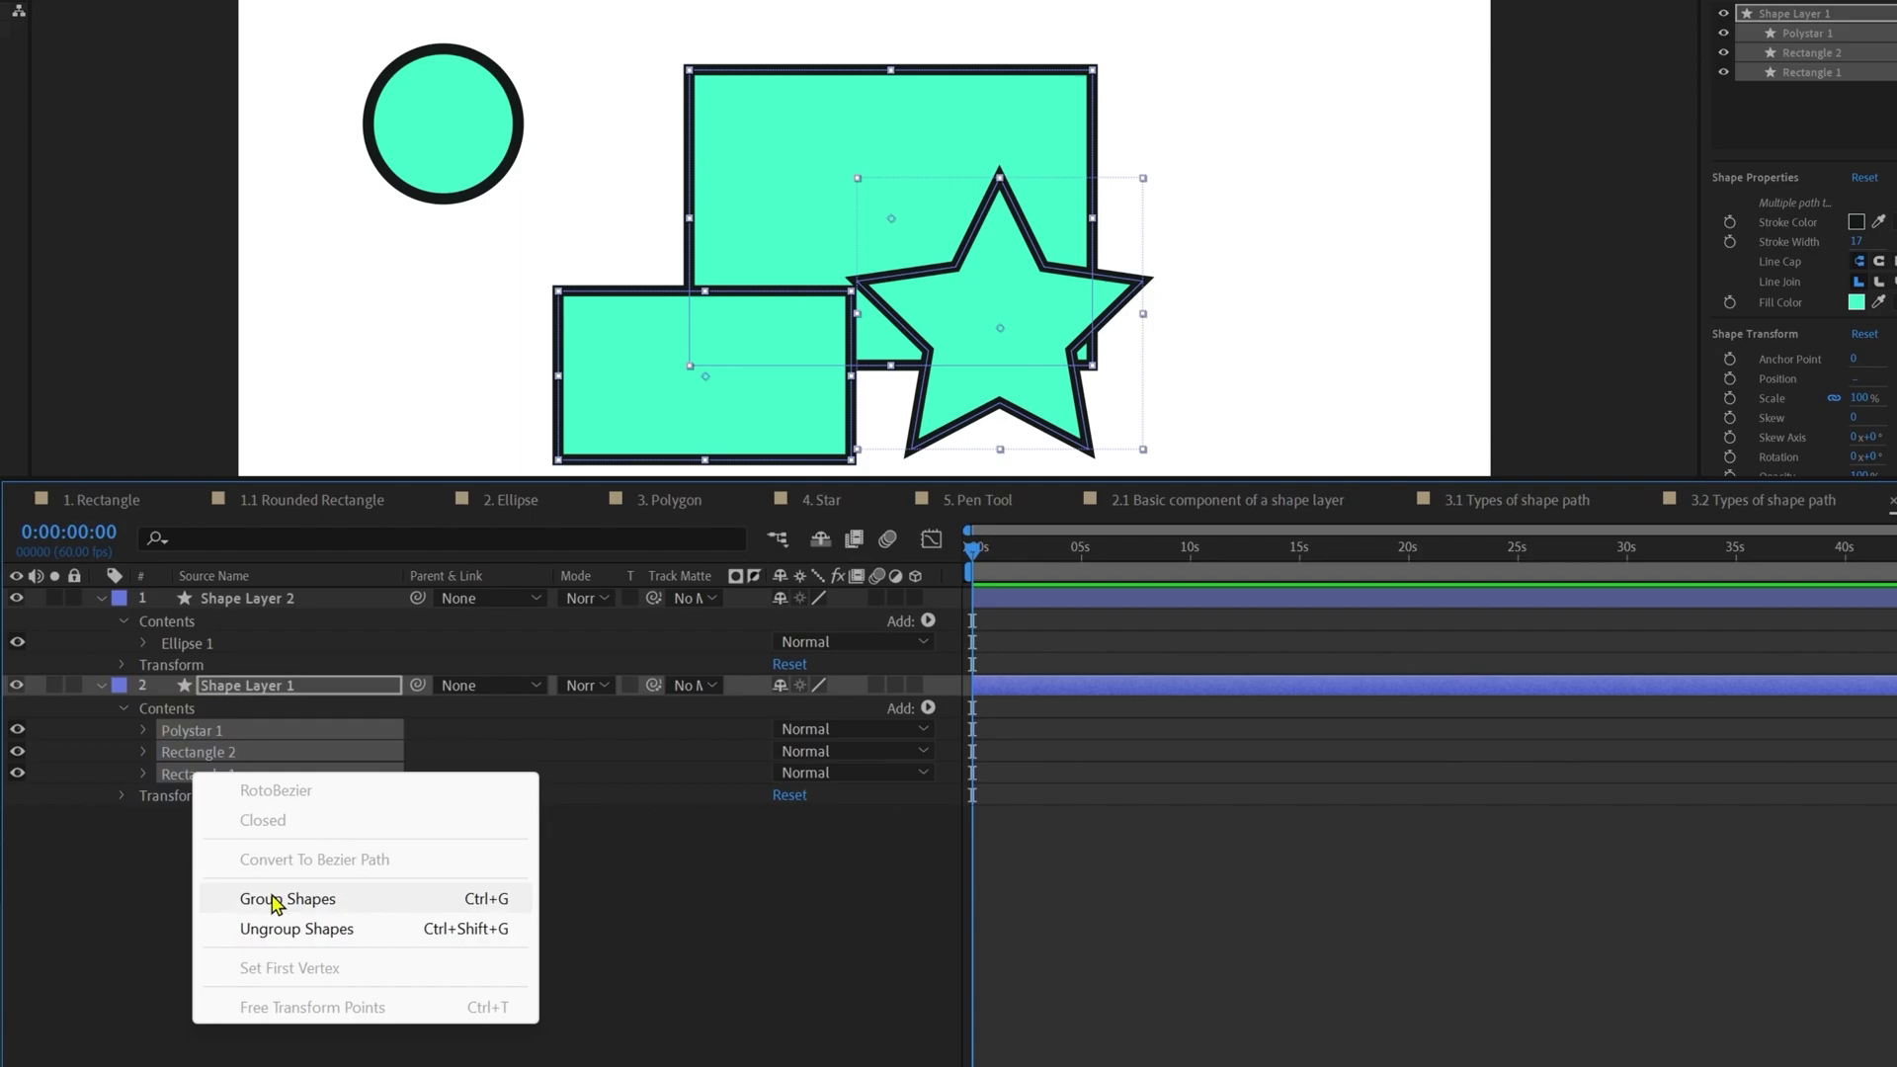
left_click(274, 901)
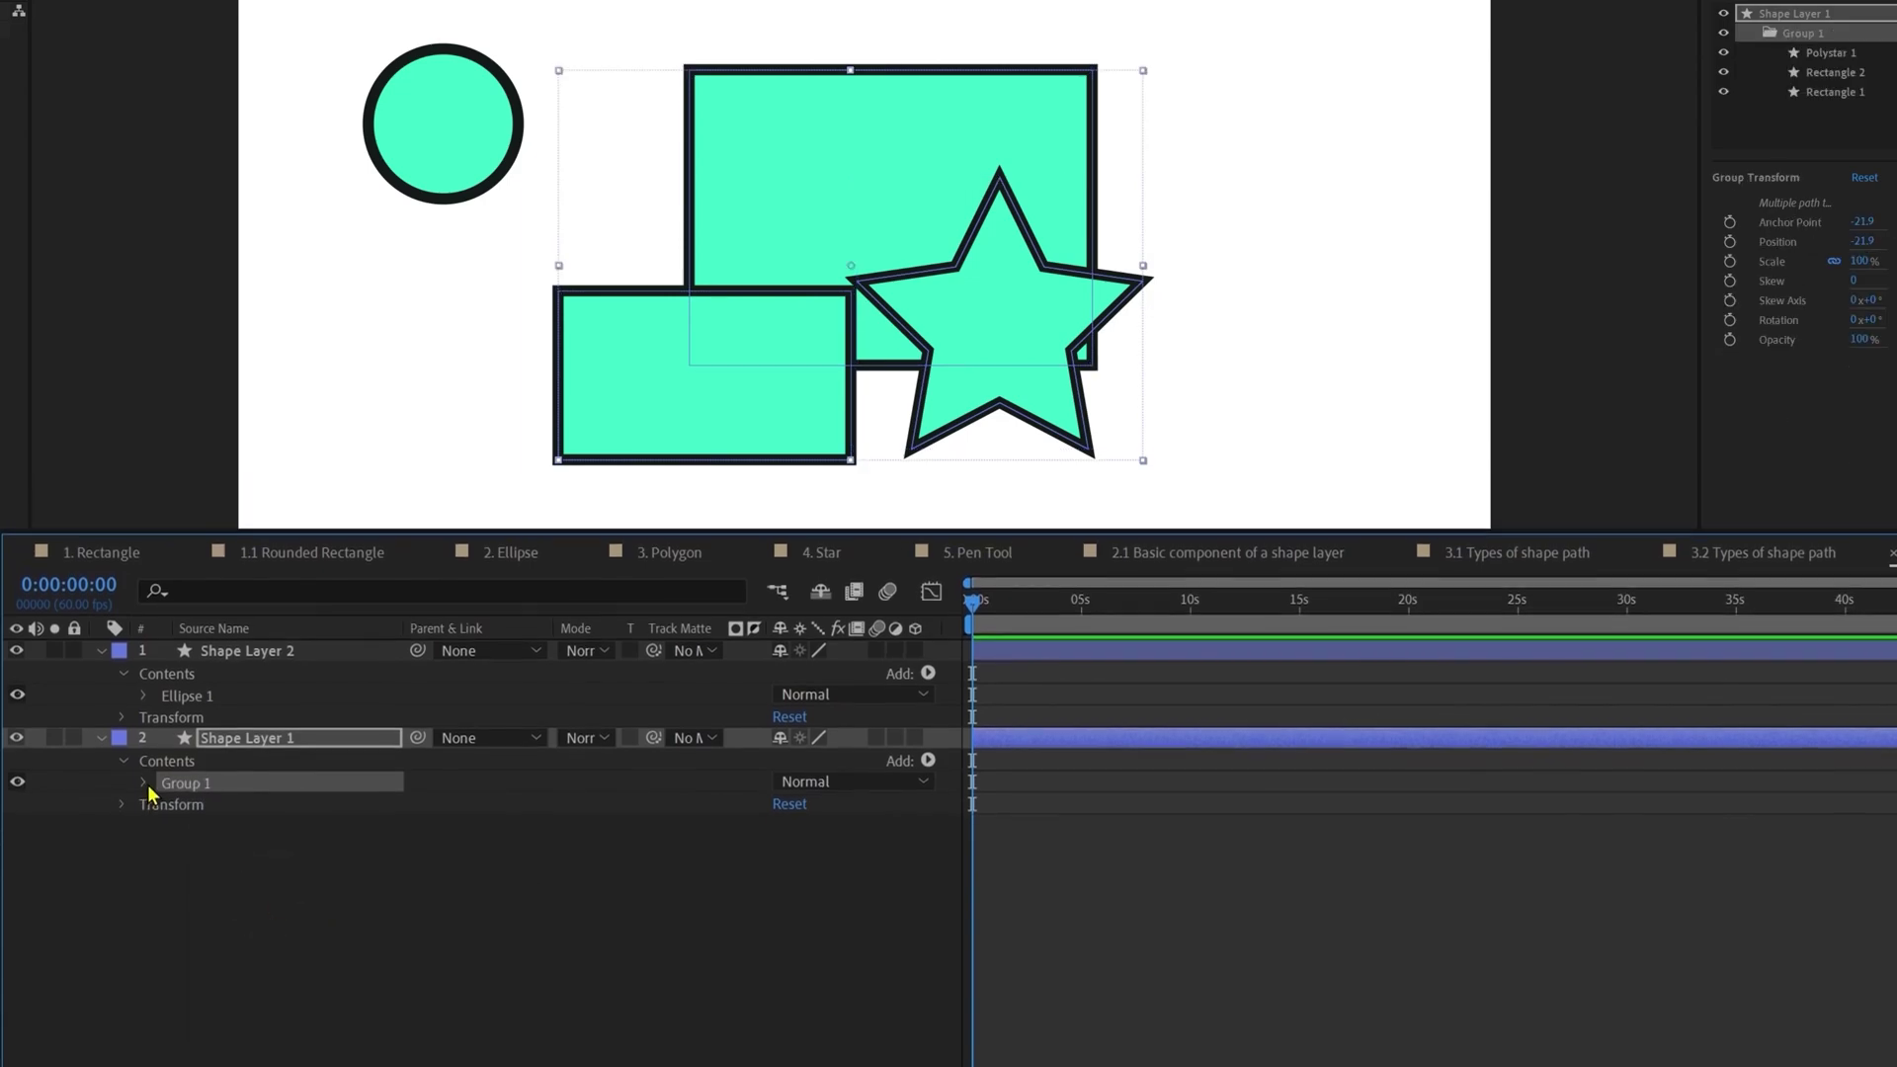
Step: Examine the shapes and transform properties of Group 1 alongside Shape Layer 1's own layer transform
left_click(143, 783)
left_click(216, 805)
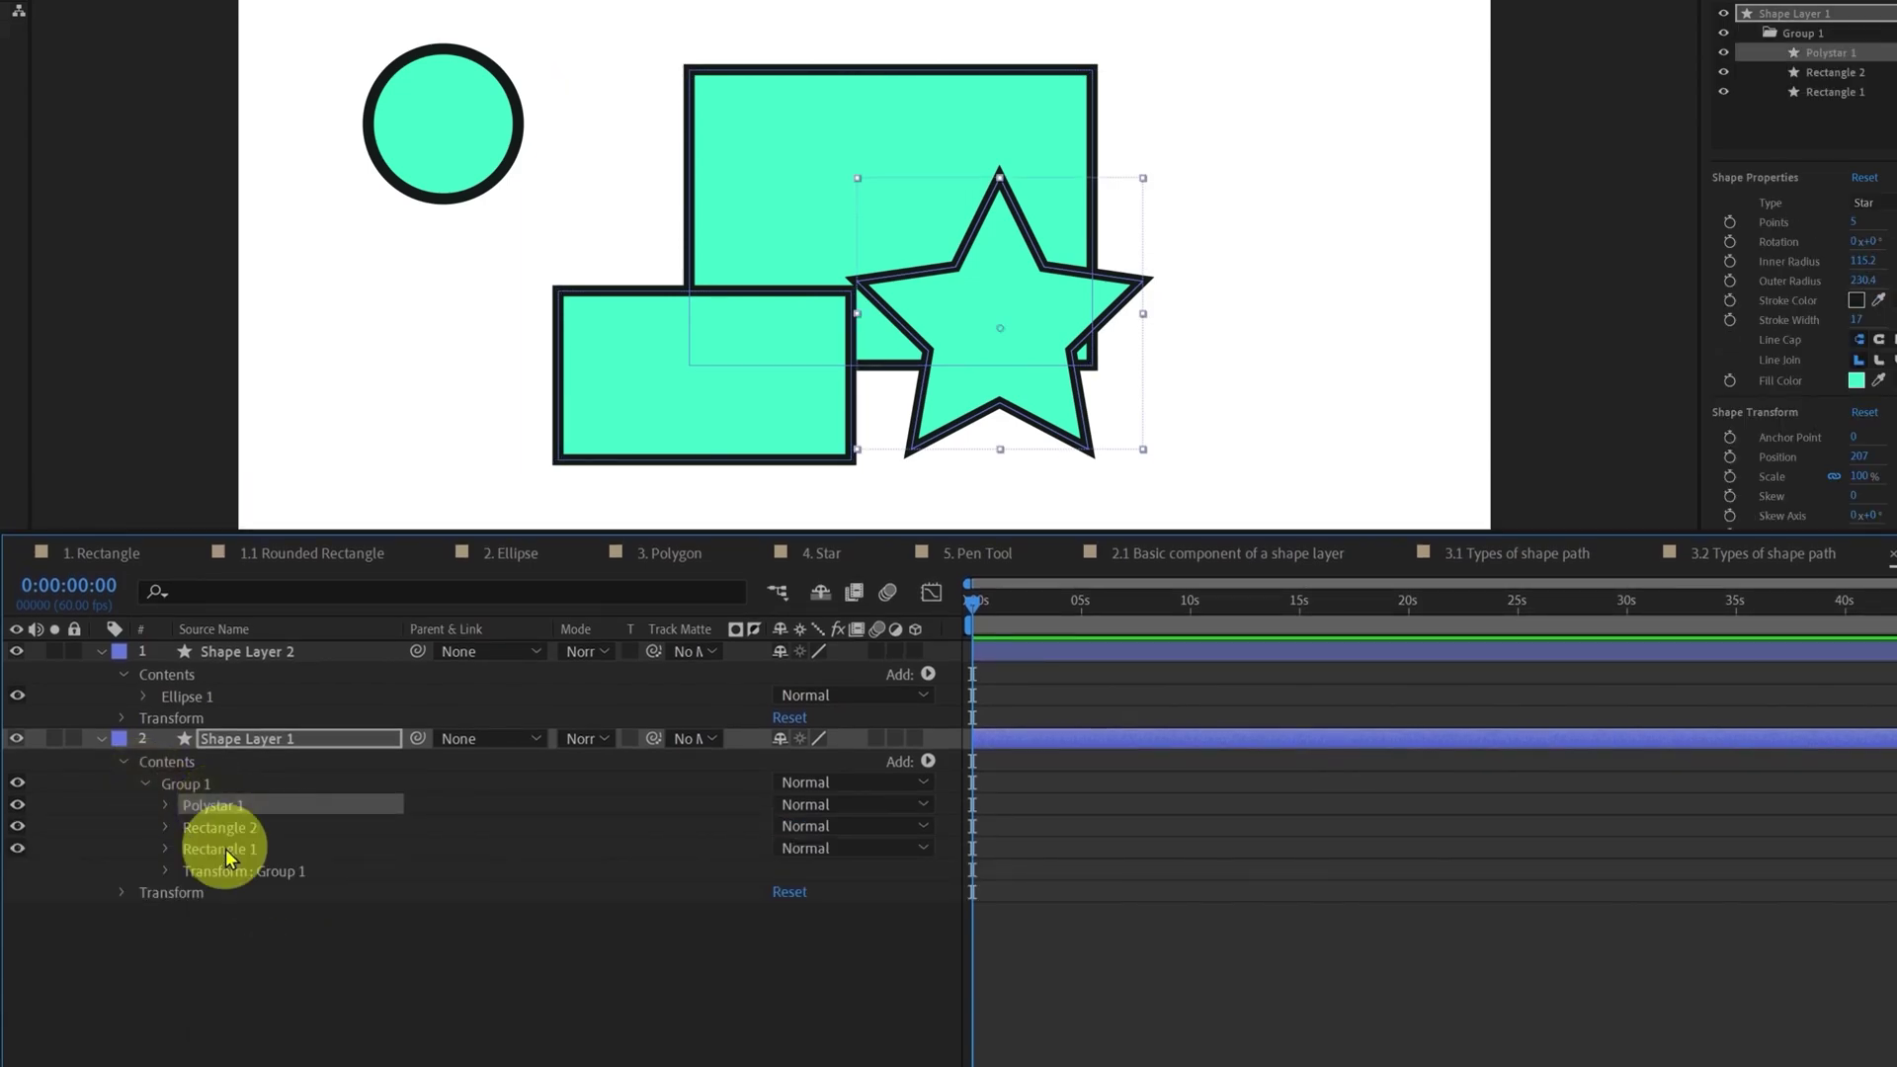
left_click(223, 849)
left_click(166, 874)
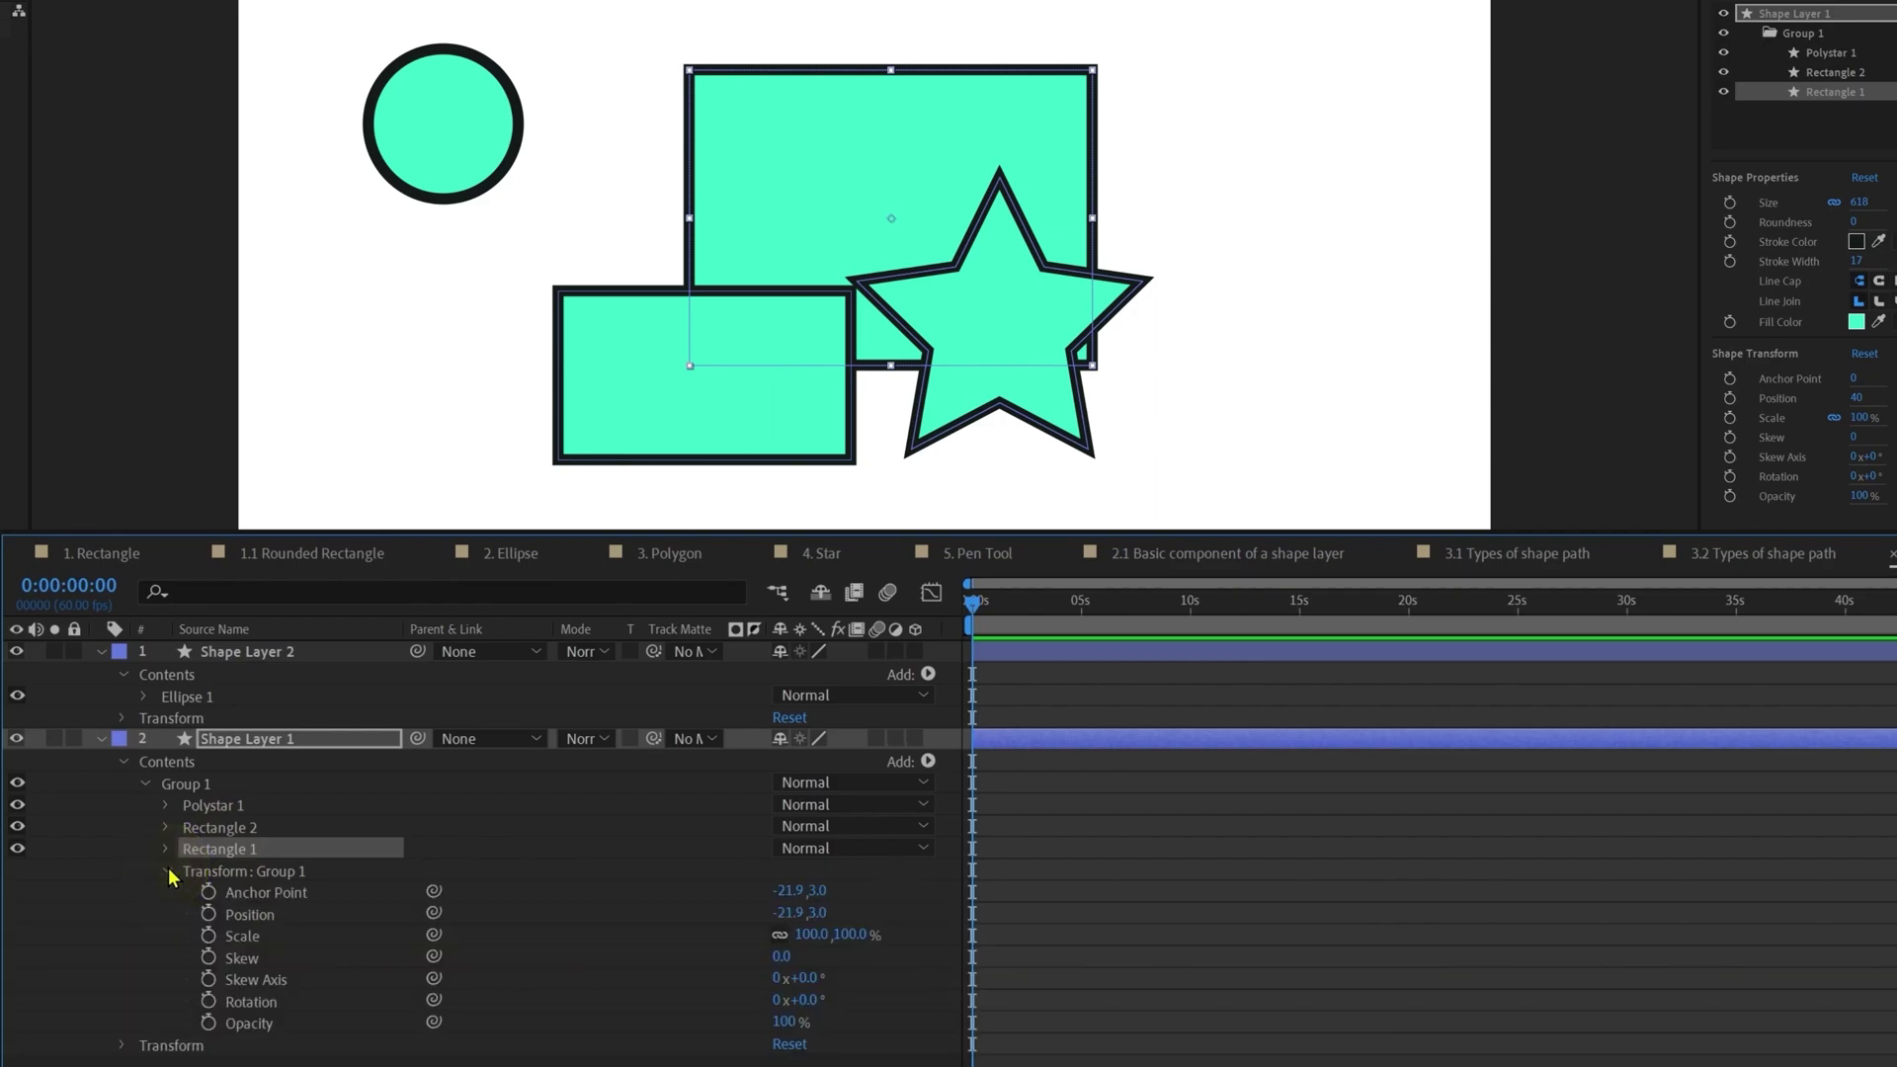
left_click(263, 874)
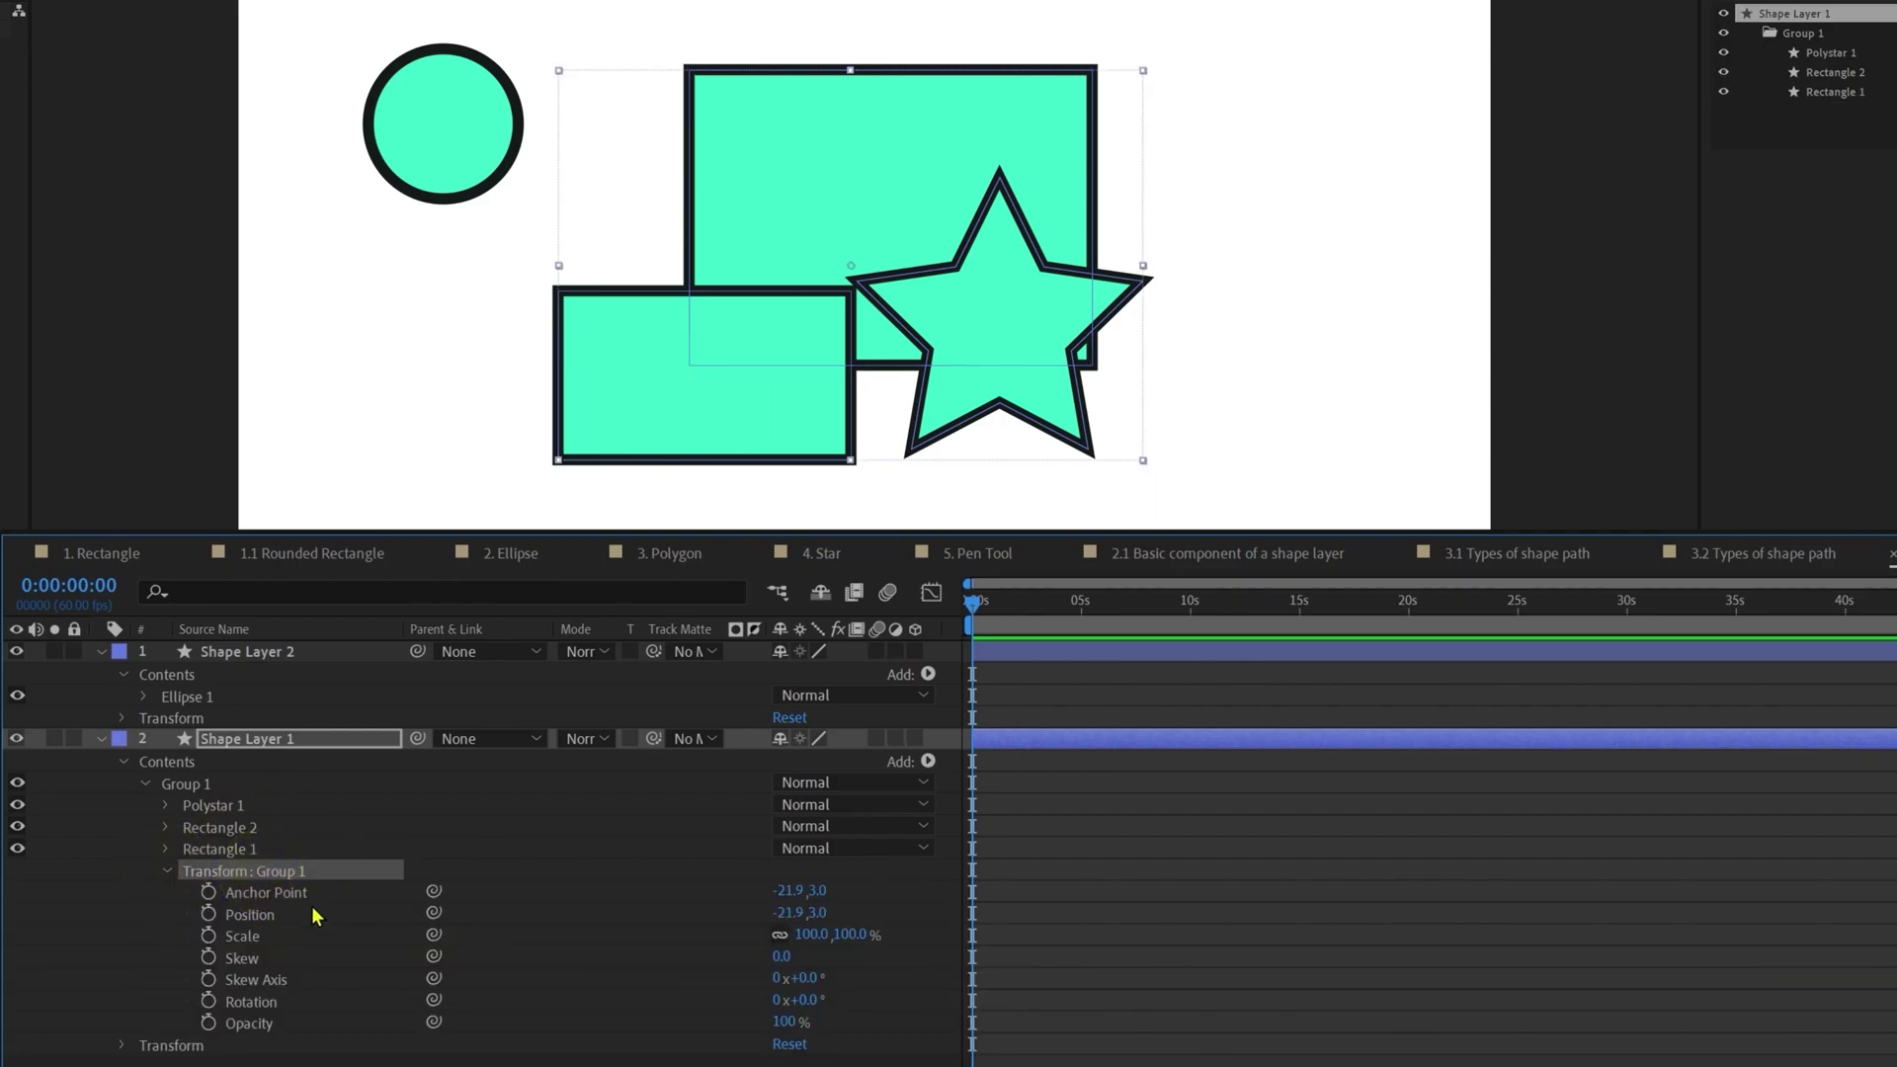
left_click(122, 1048)
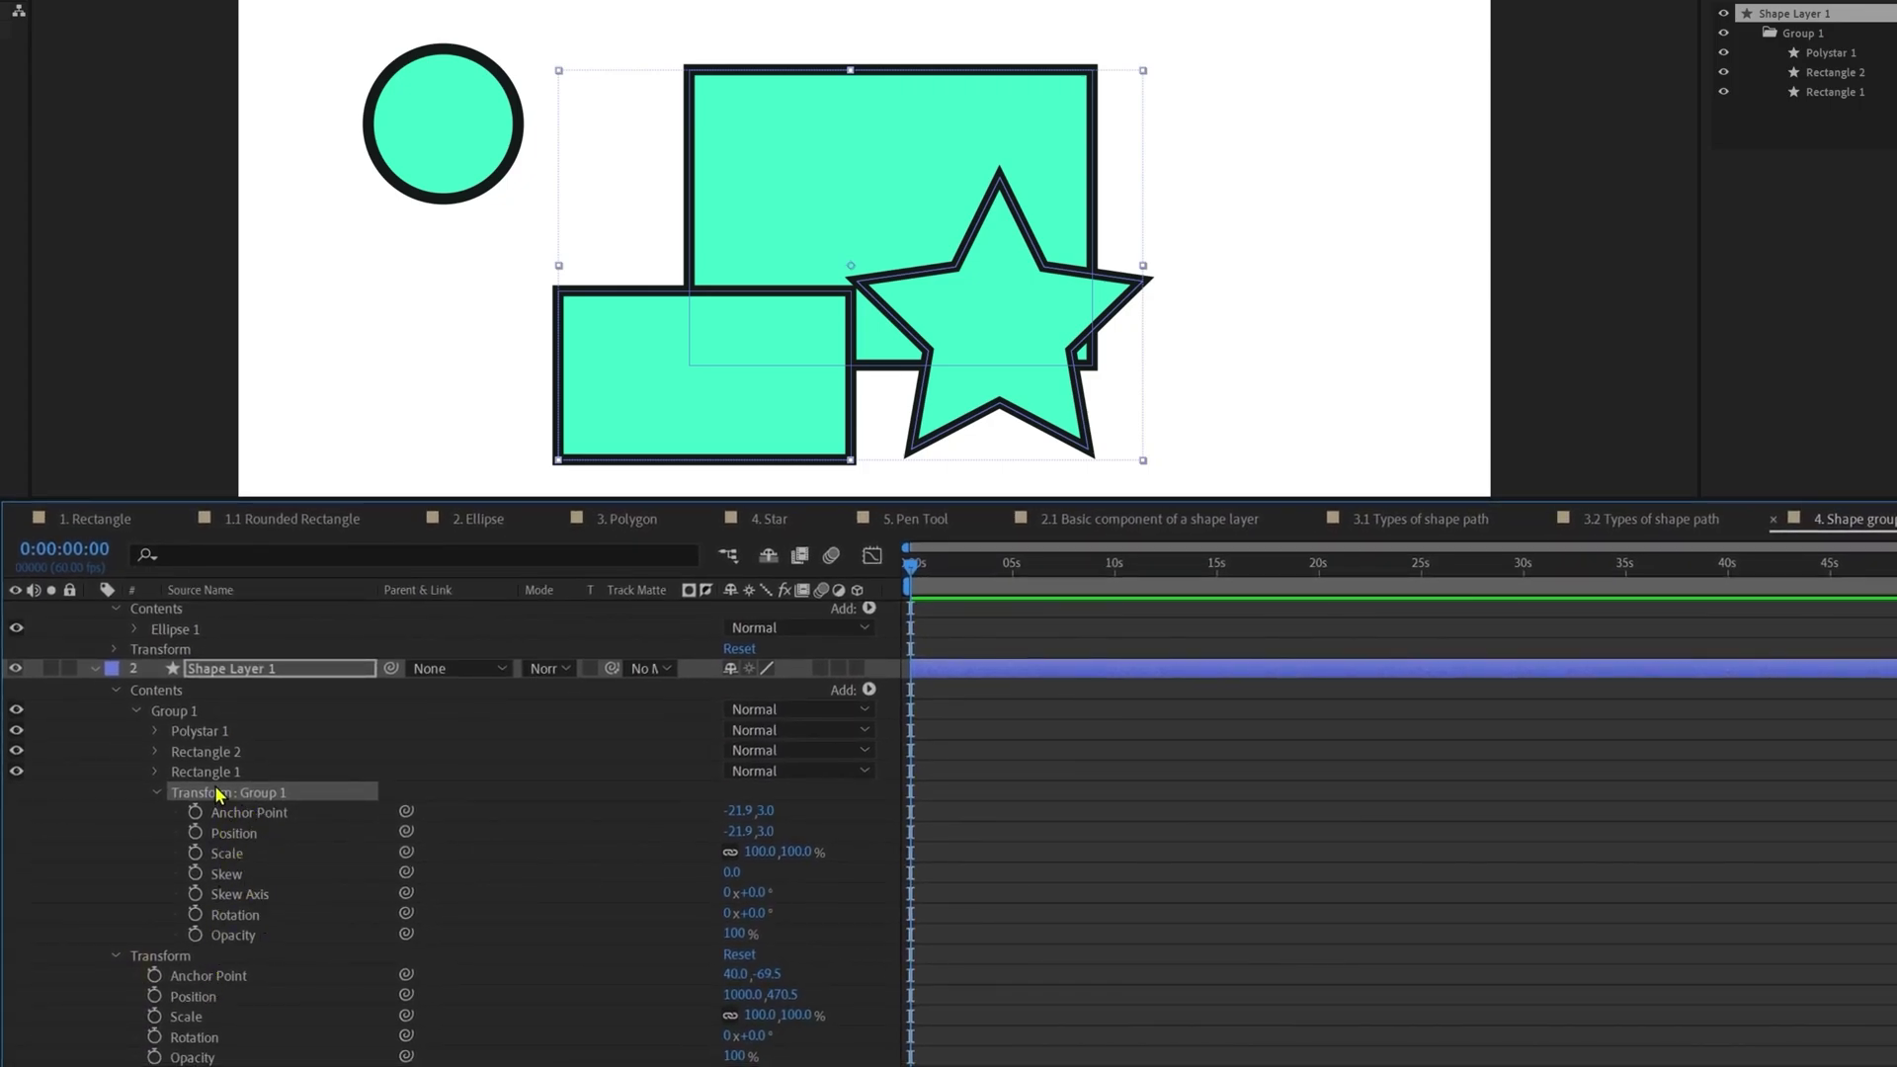
Step: Examine the individual transform properties of Rectangle 1 inside Group 1, and collapse the layer's contents
left_click(219, 773)
left_click(156, 772)
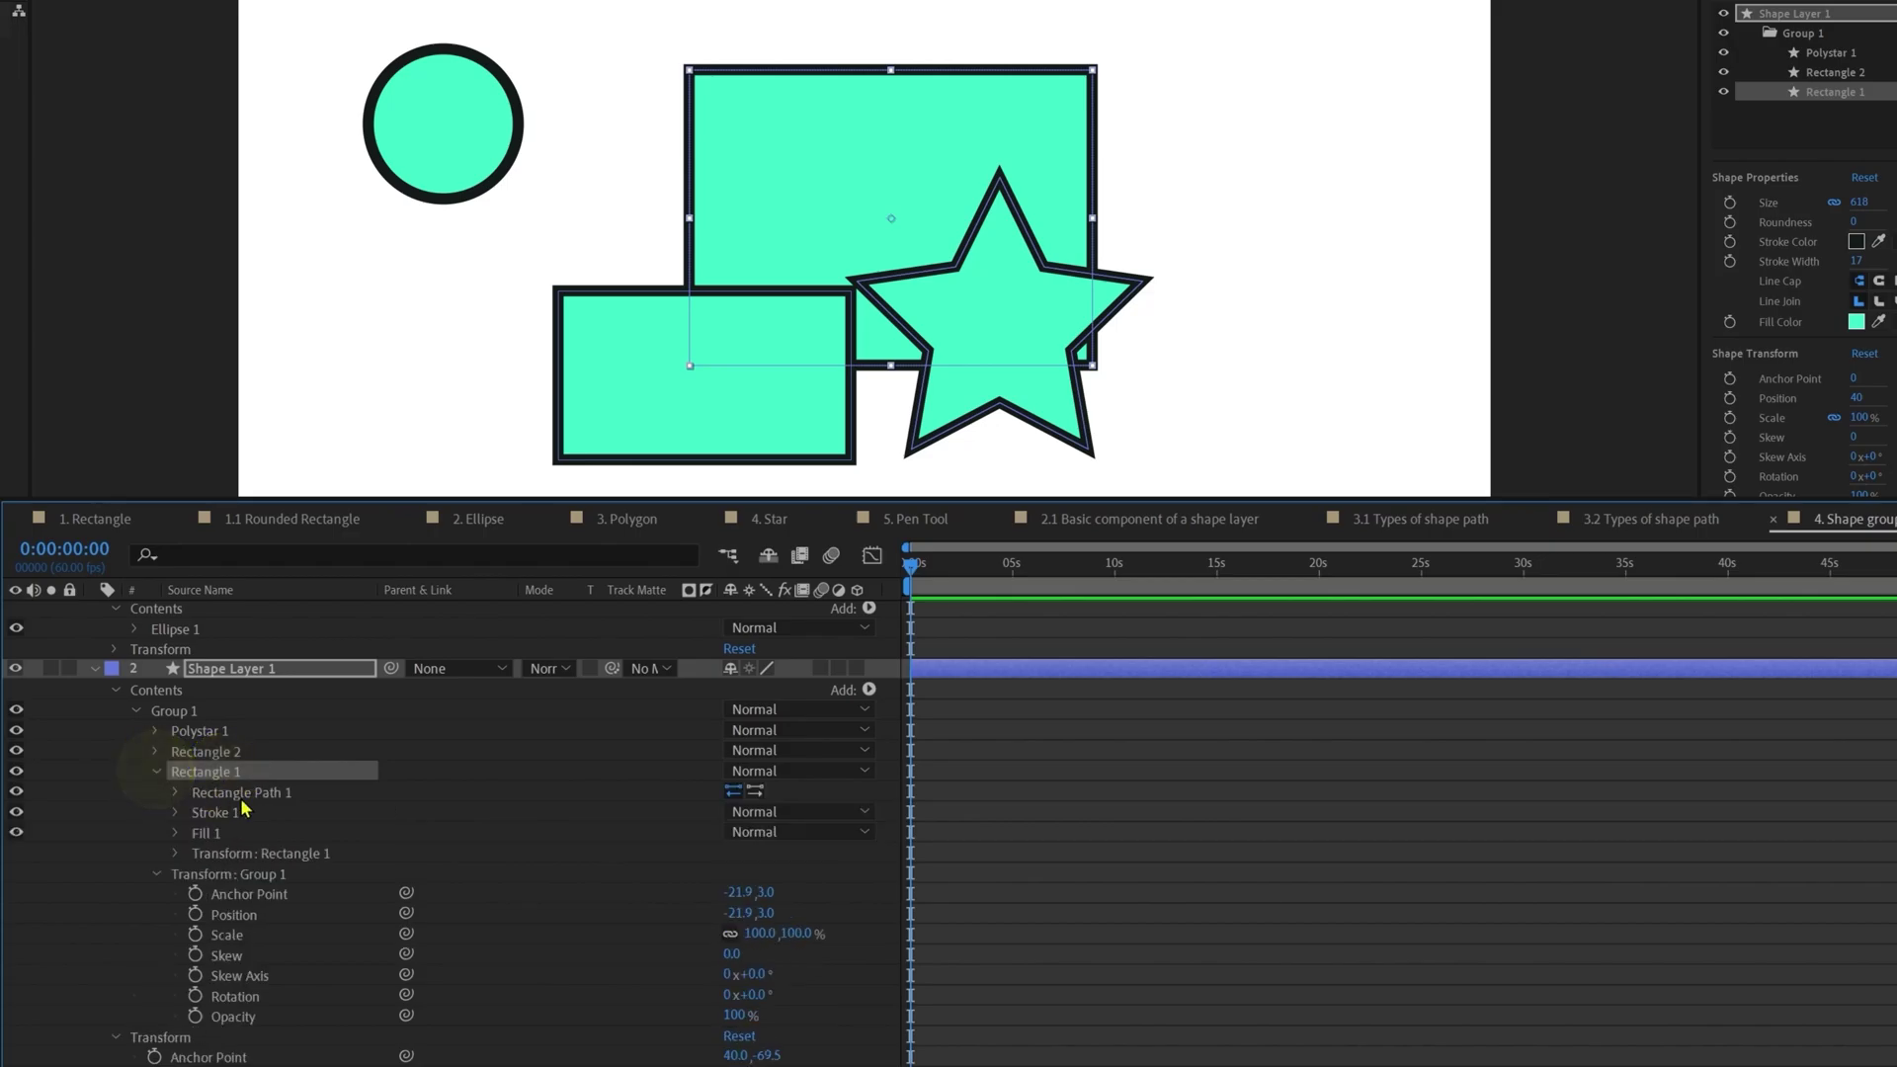
left_click(230, 855)
left_click(176, 854)
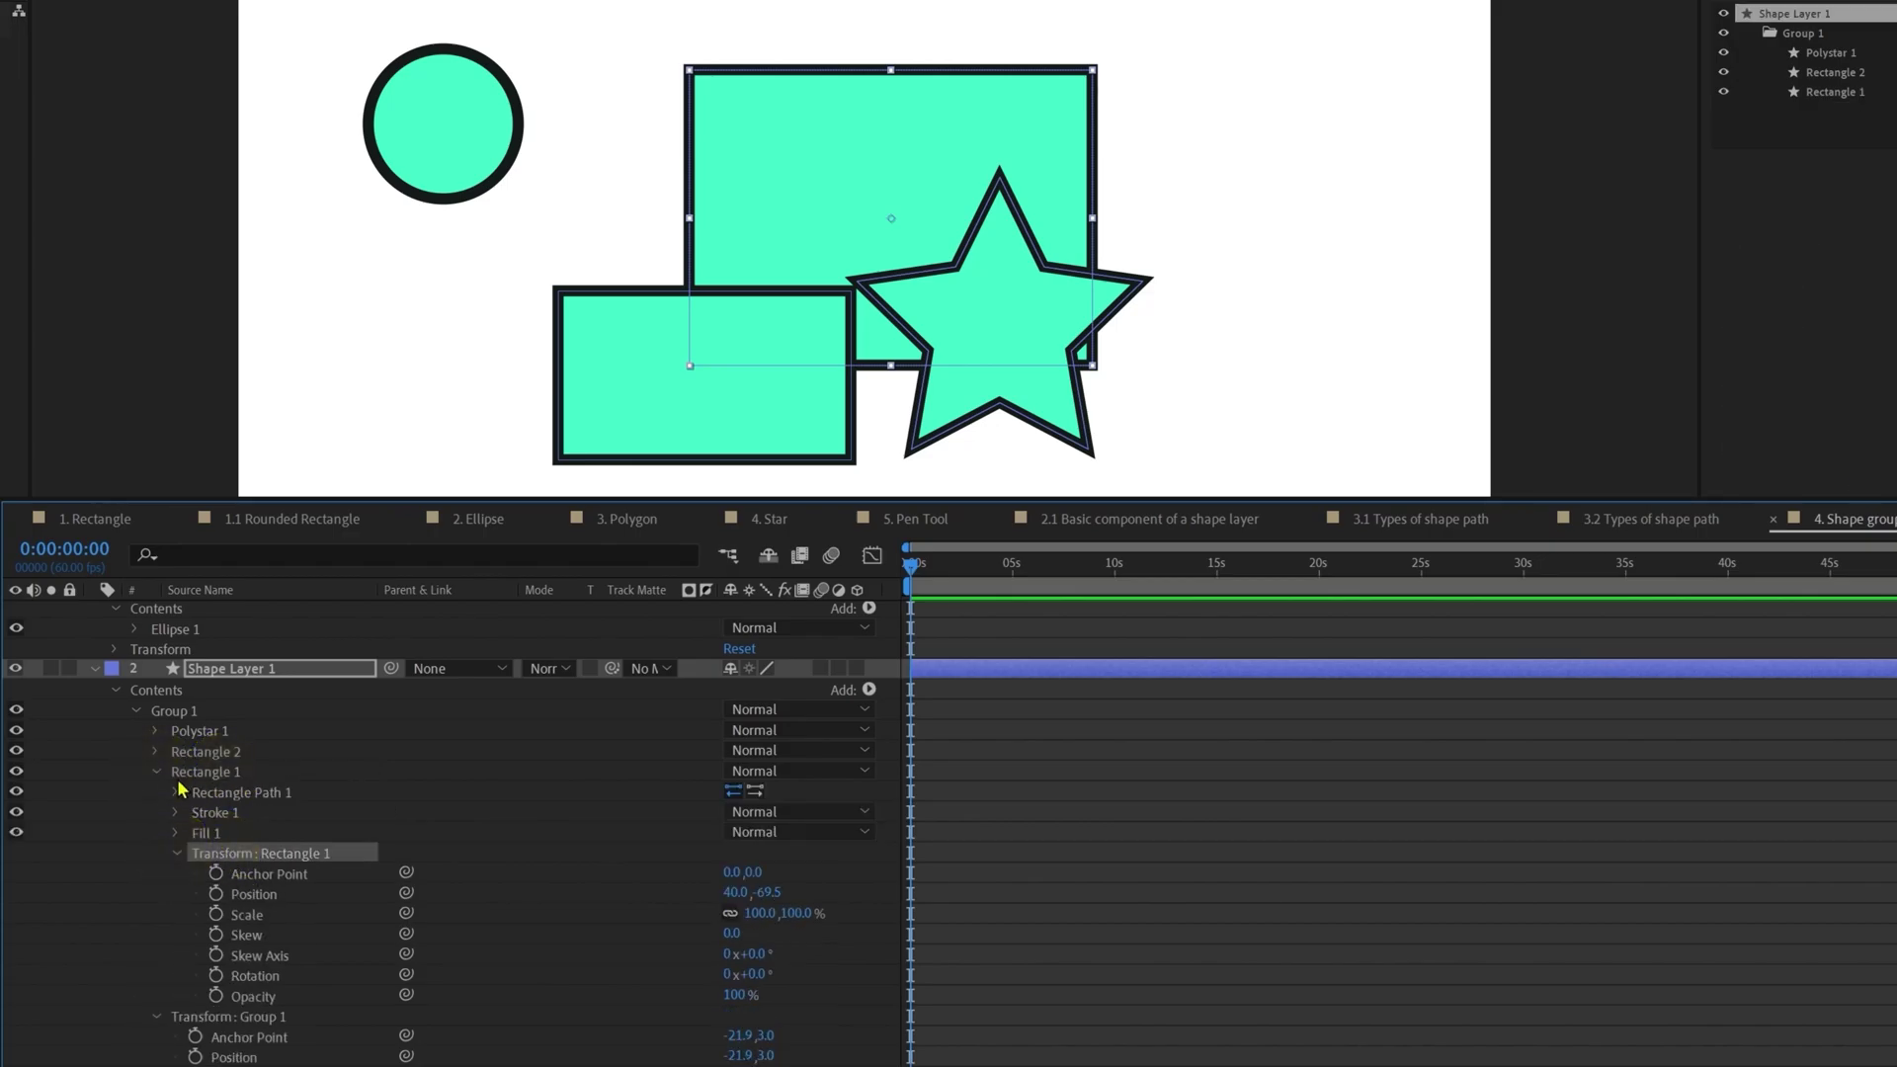
left_click(116, 691)
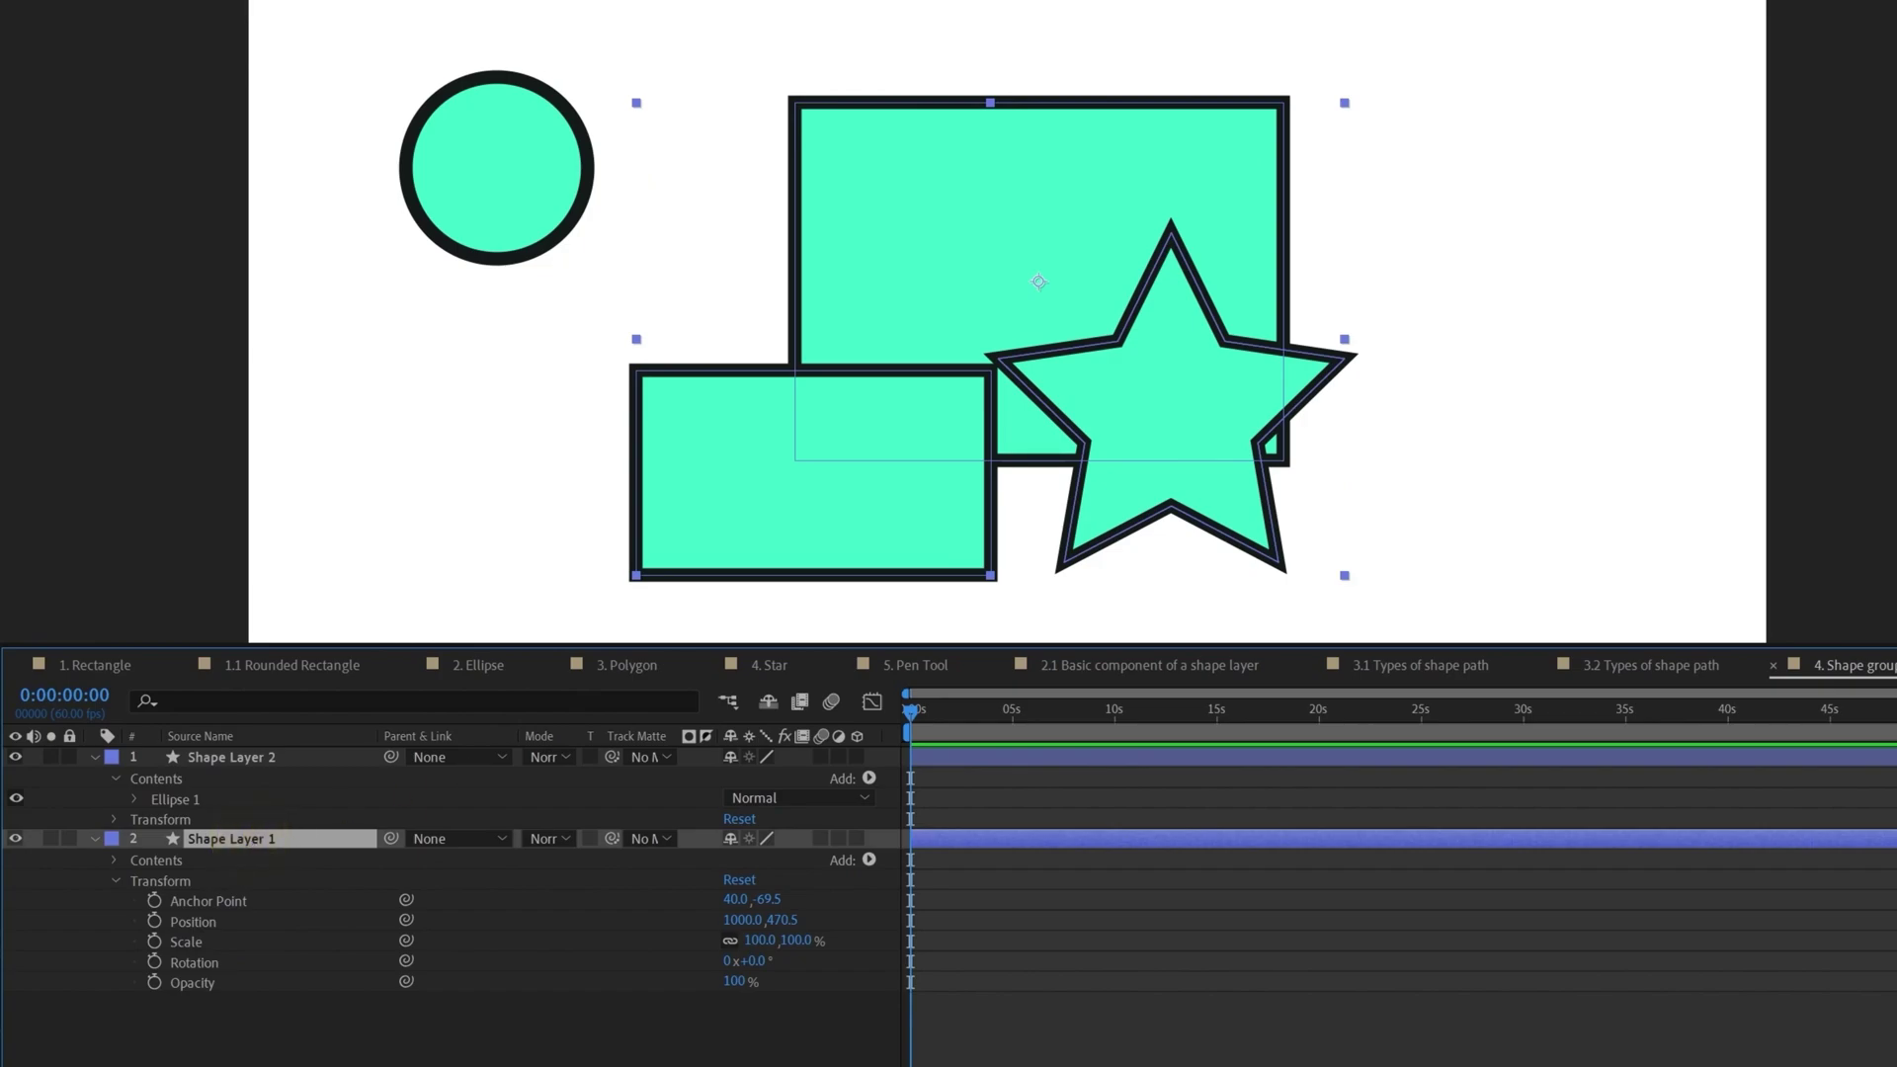
Step: Move all of Shape Layer 1 slightly and undo it, then select only the star inside its group and move it right
left_click_drag(1164, 396, 1196, 422)
key("ctrl+z")
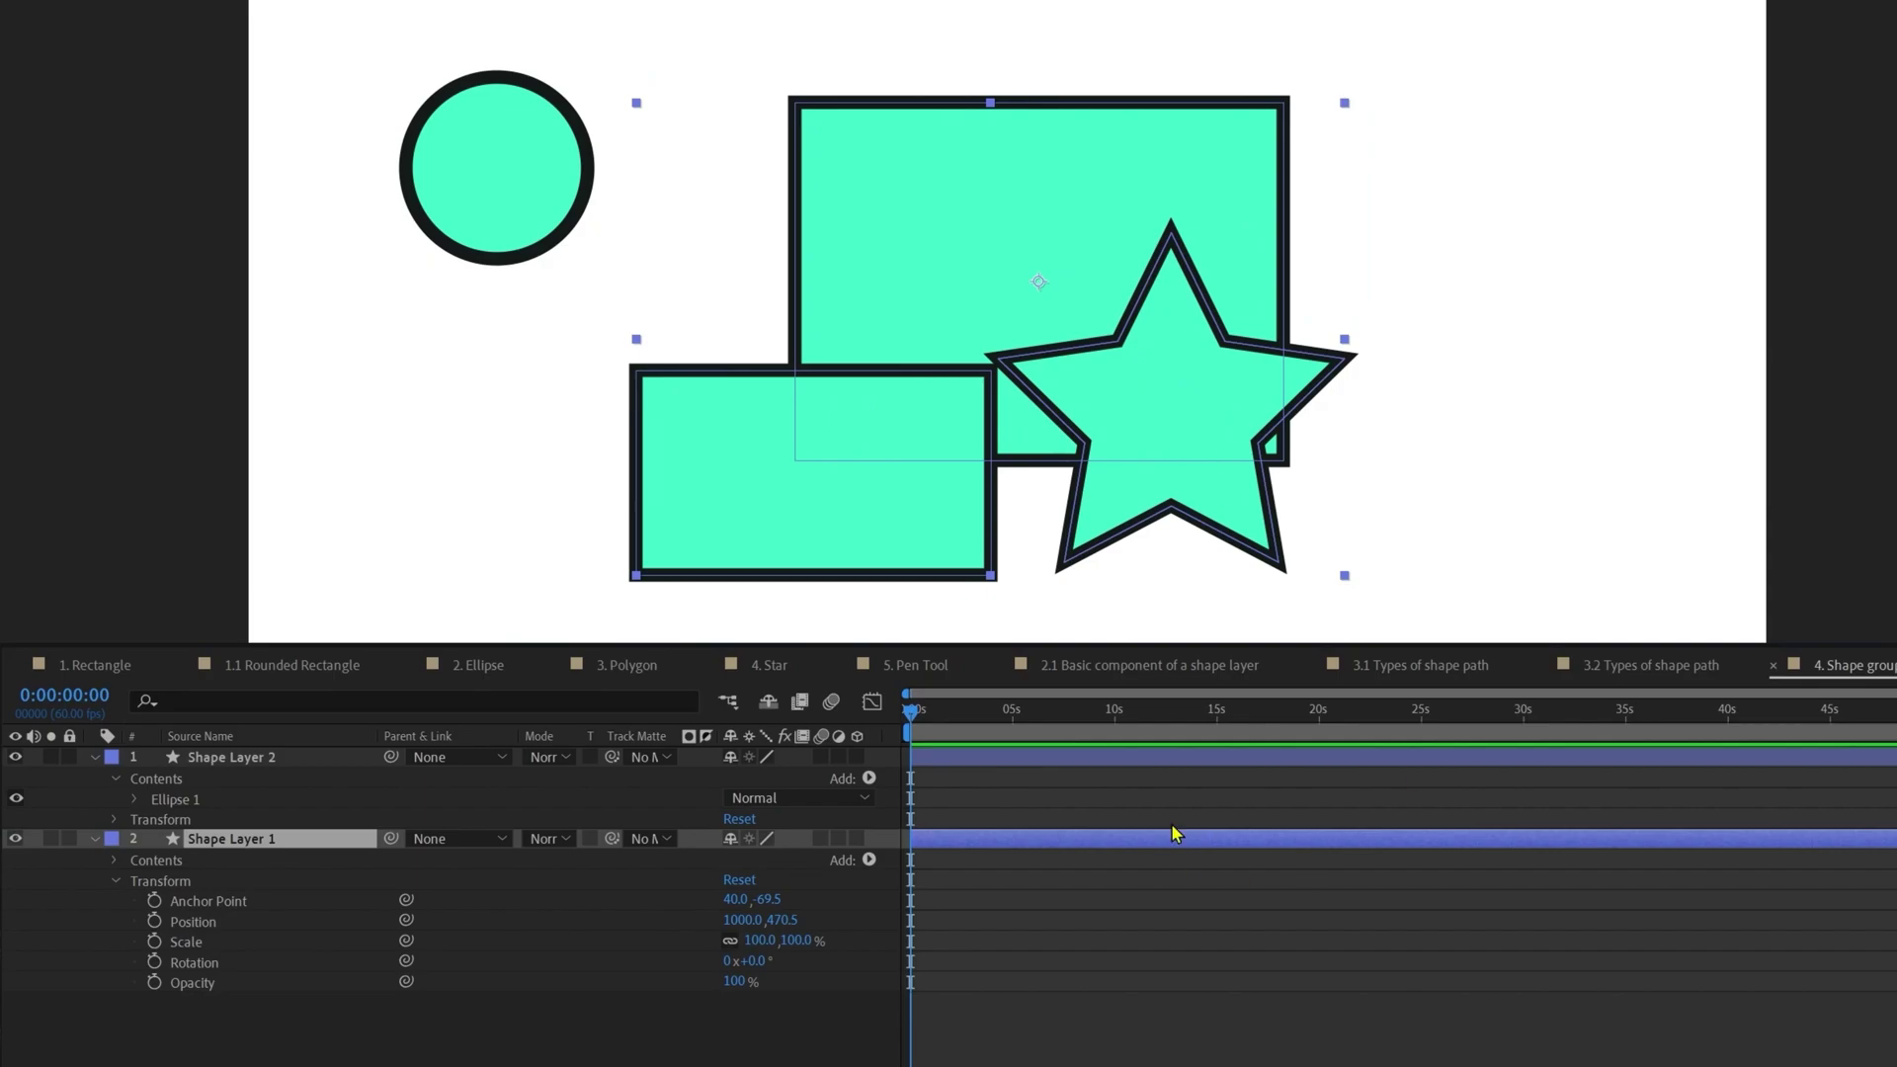
left_click(1166, 400)
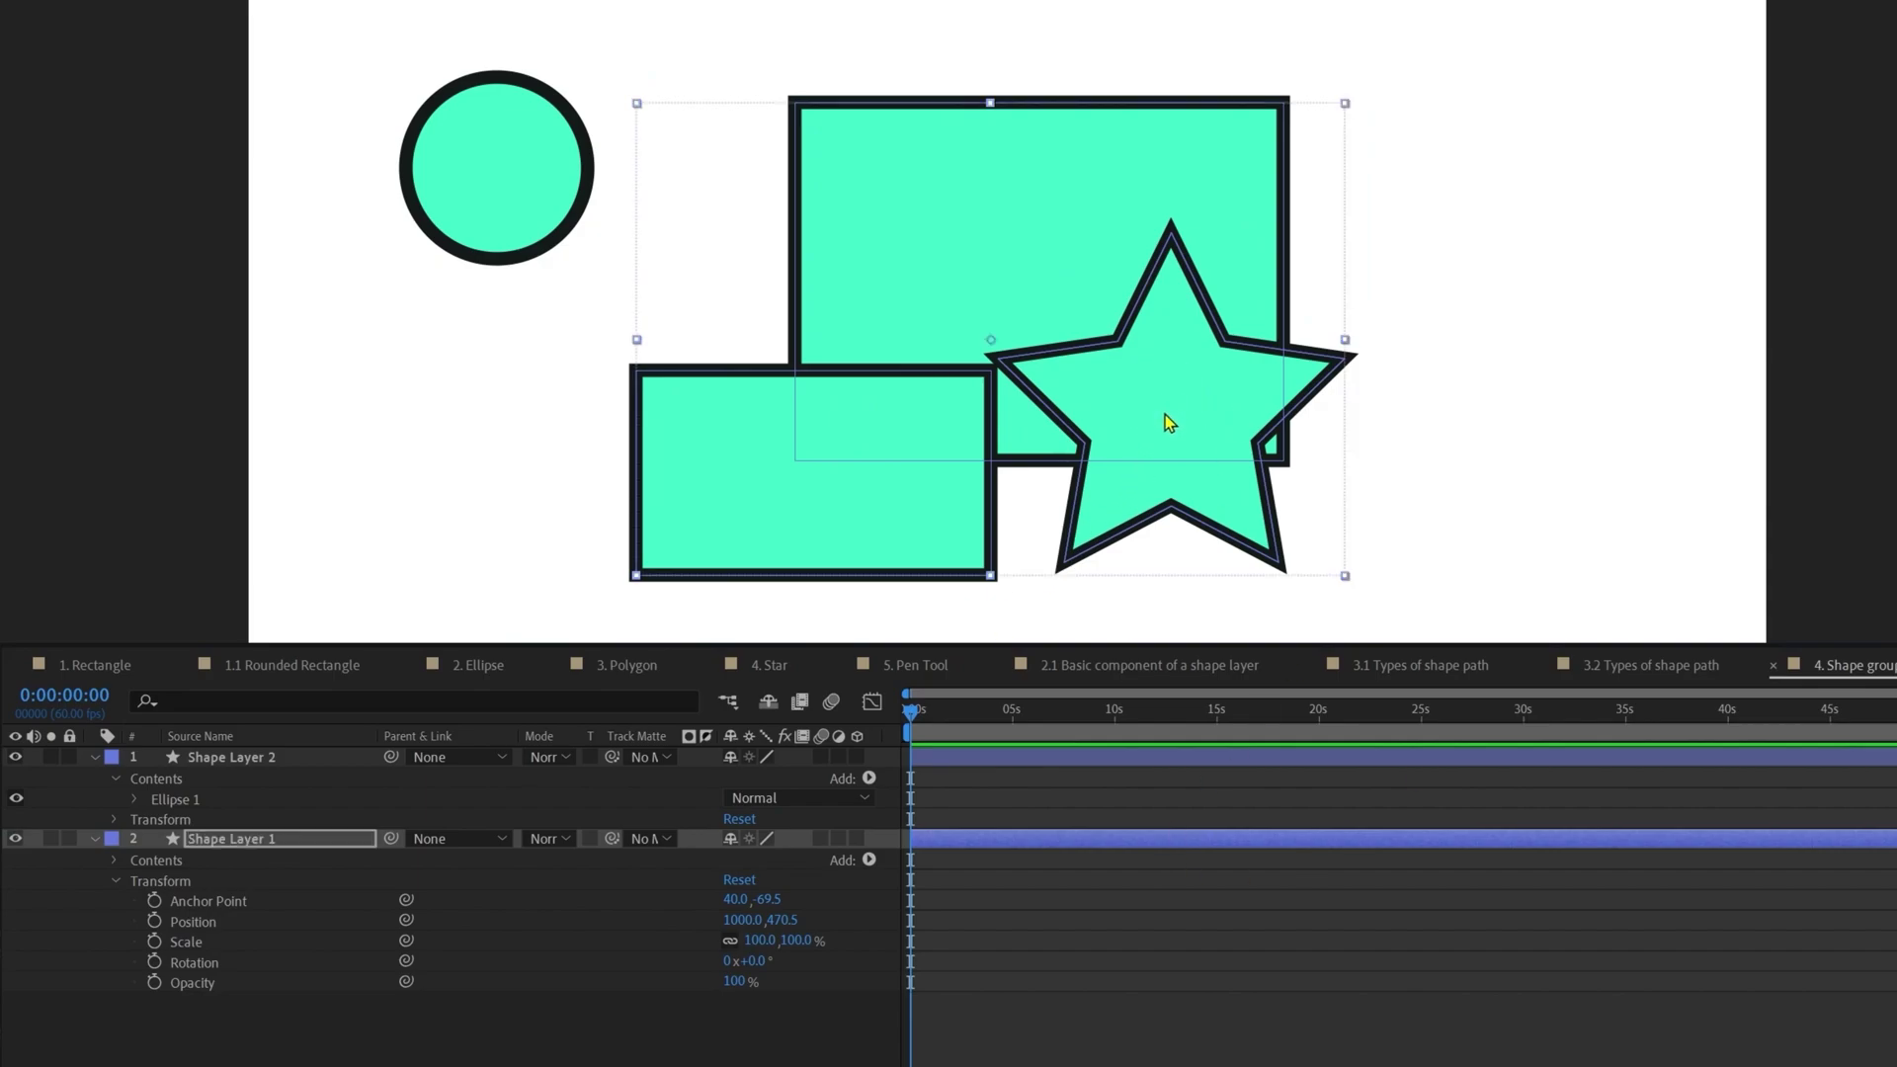
left_click(1167, 413)
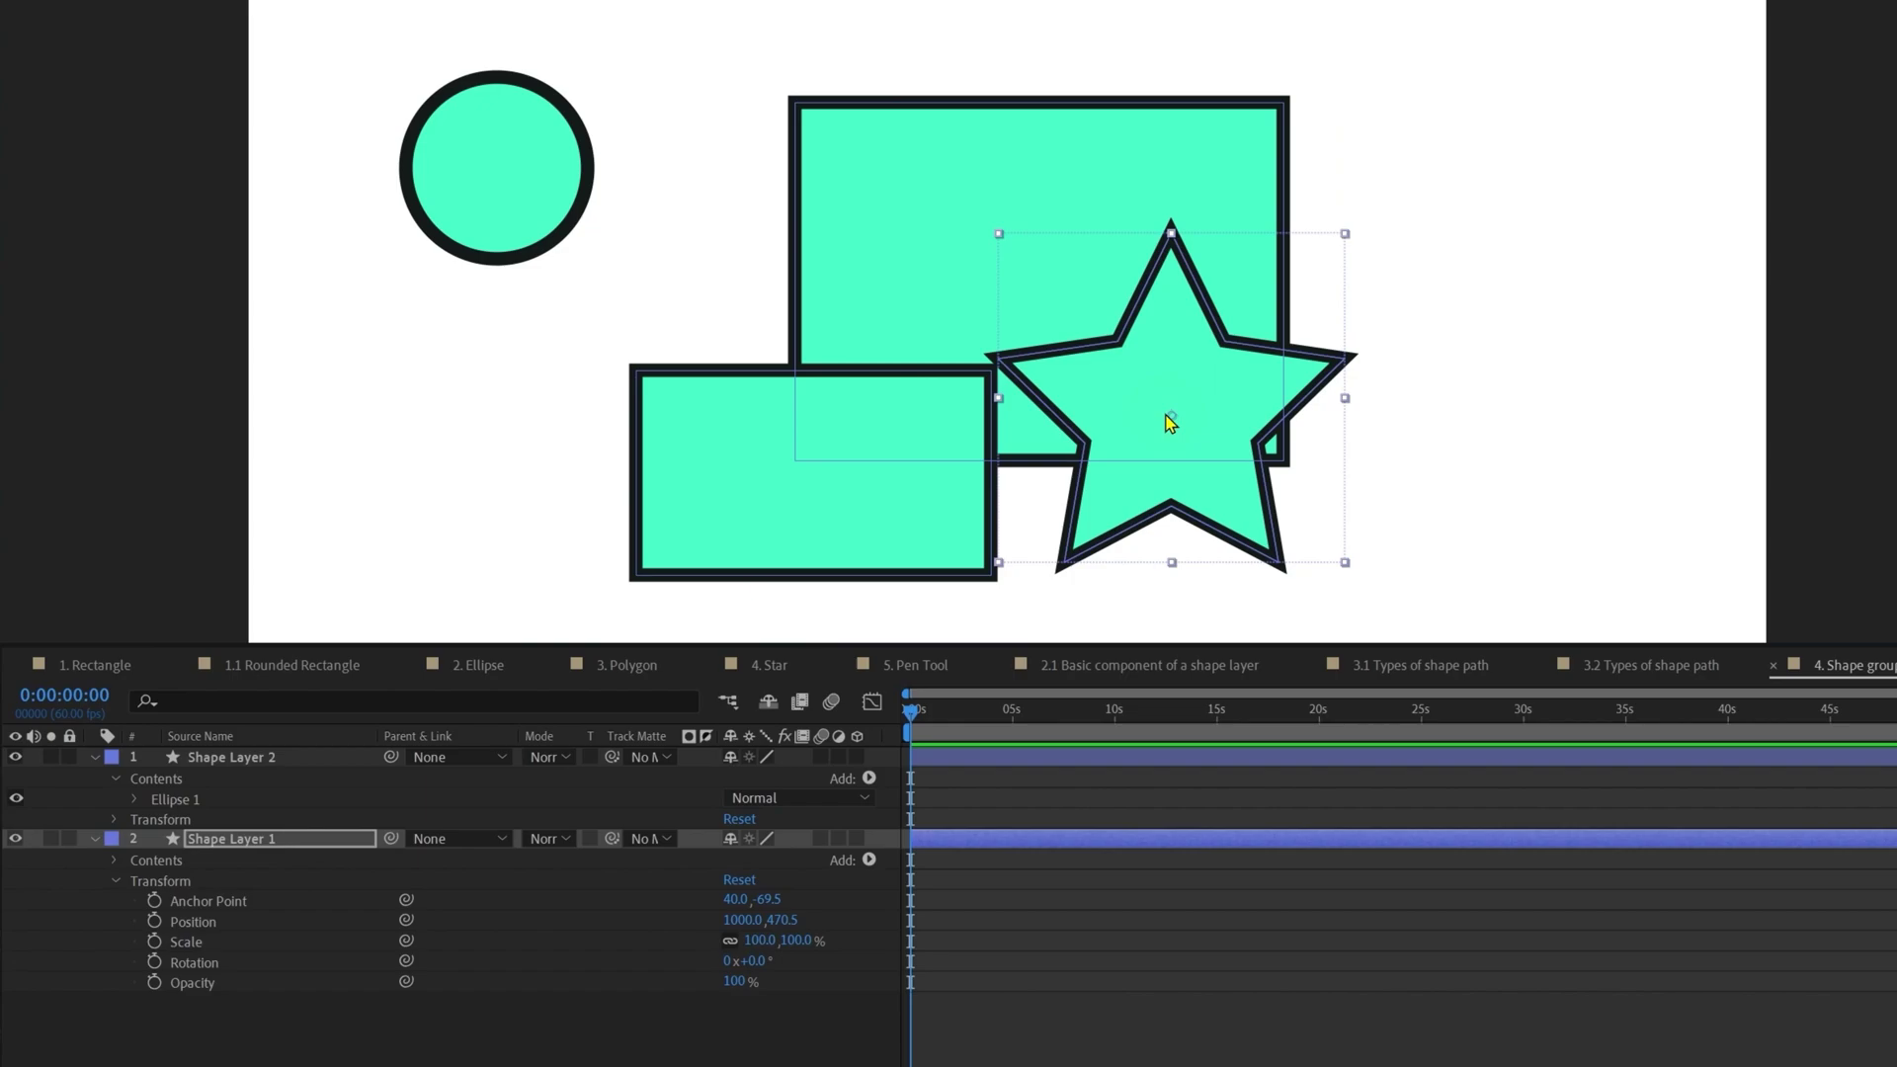
left_click_drag(1169, 419, 1268, 431)
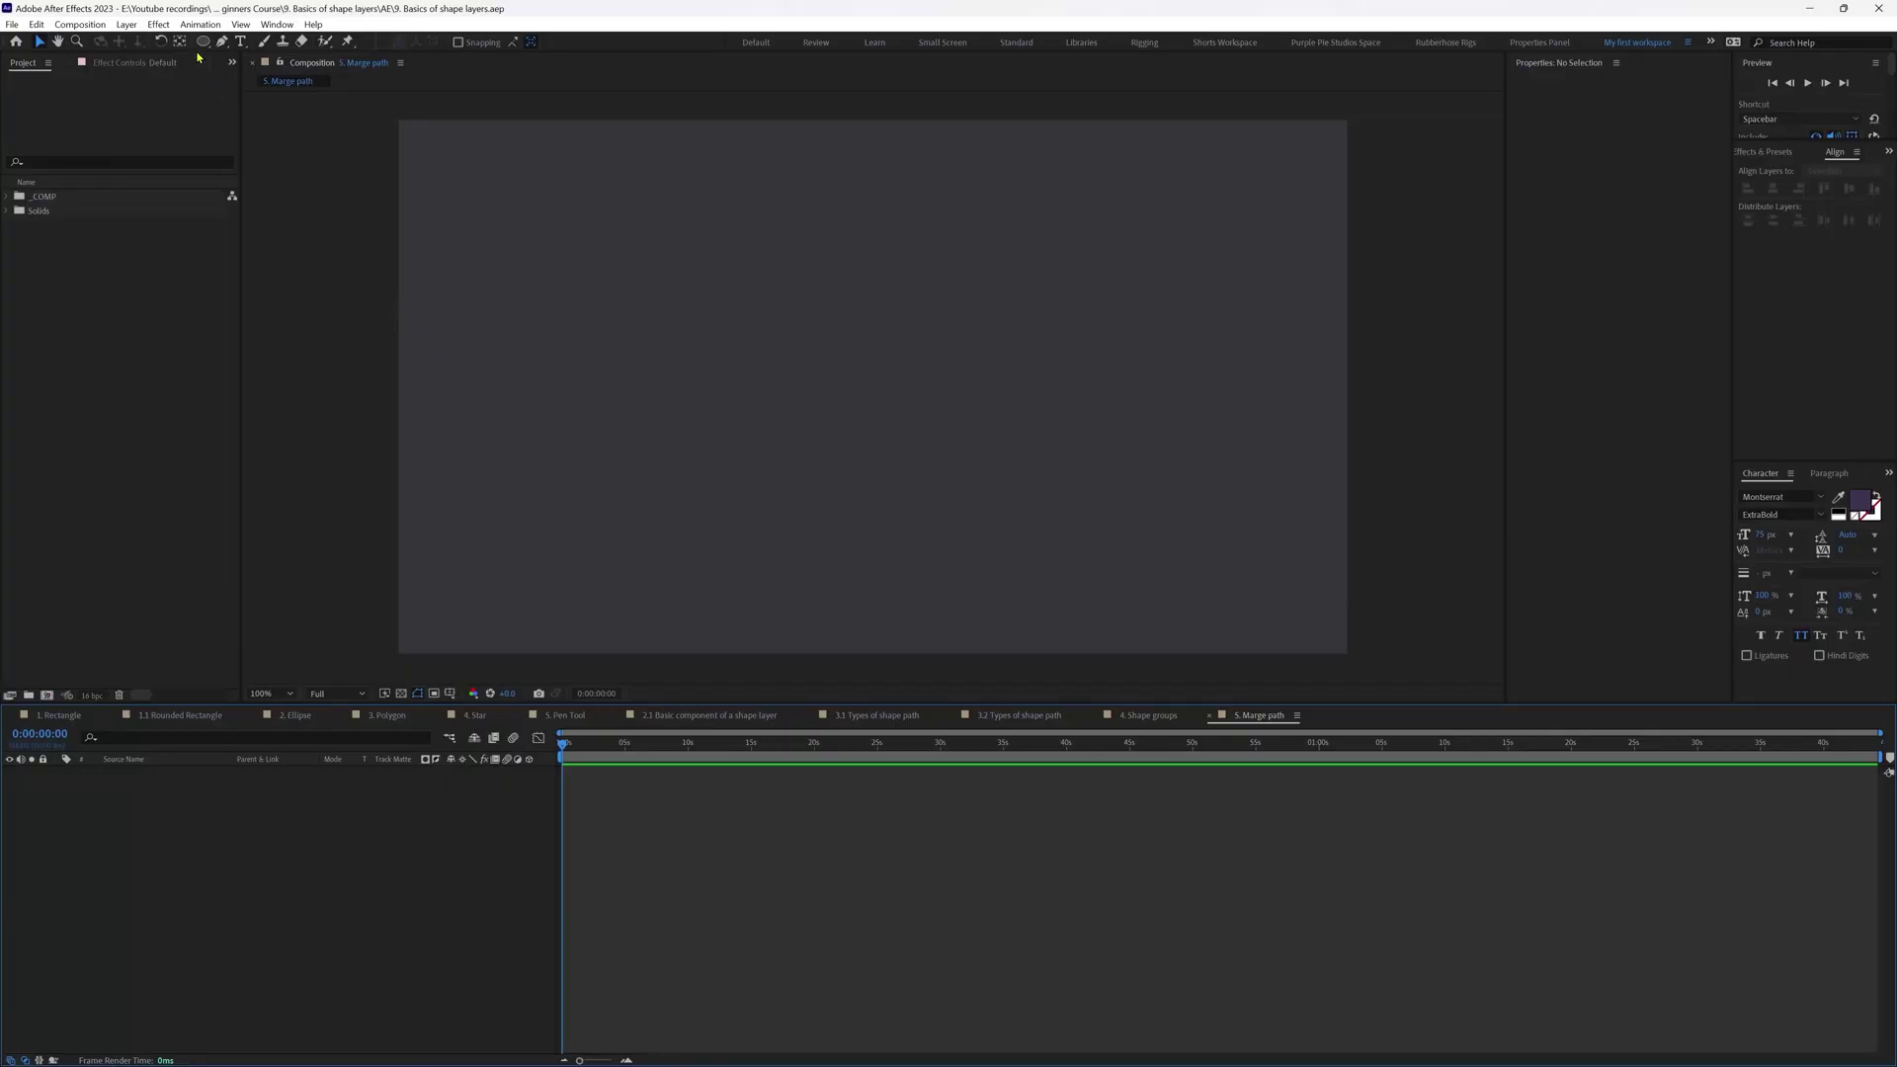
Step: Draw two overlapping white circles in one shape layer of the 5. Merge path composition and add Merge Paths to its contents
left_click(204, 42)
mouse_move(728, 337)
left_mouse_down()
mouse_move(995, 622)
mouse_move(1083, 672)
left_mouse_up()
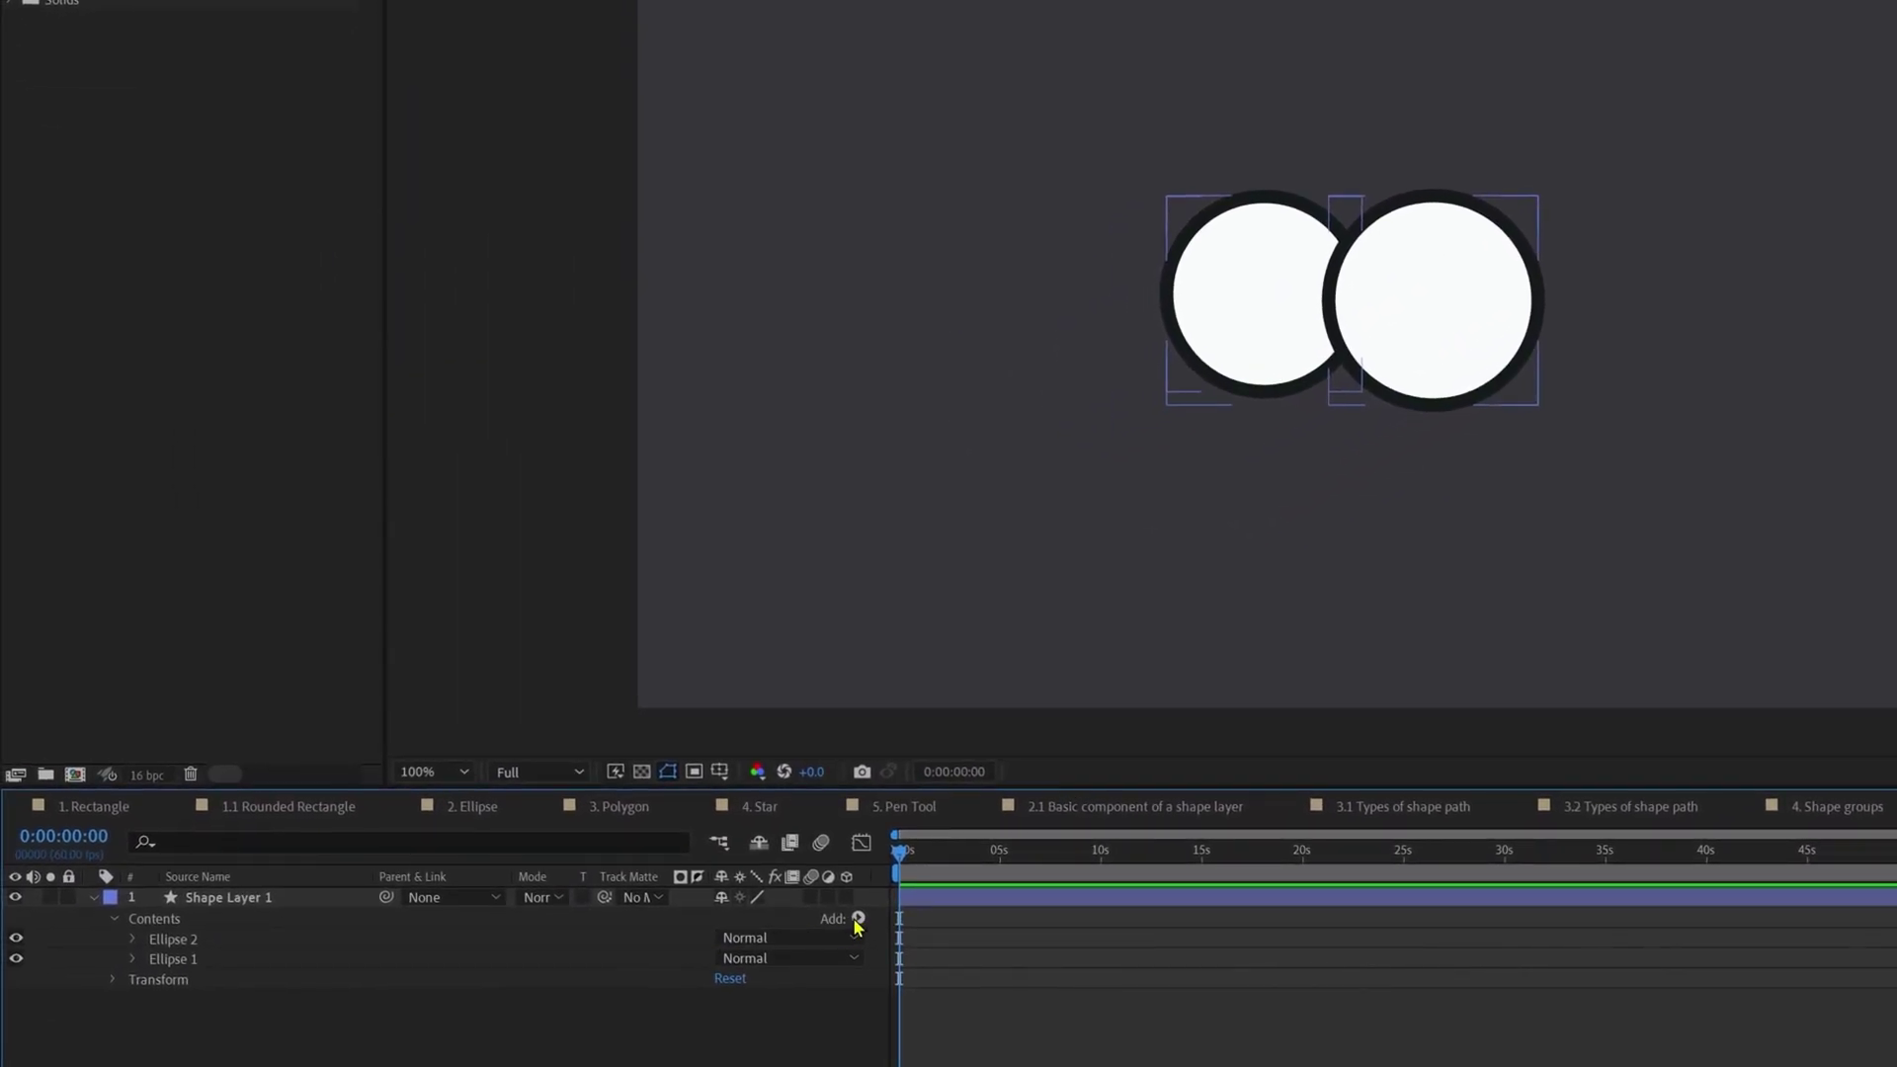
left_click(858, 919)
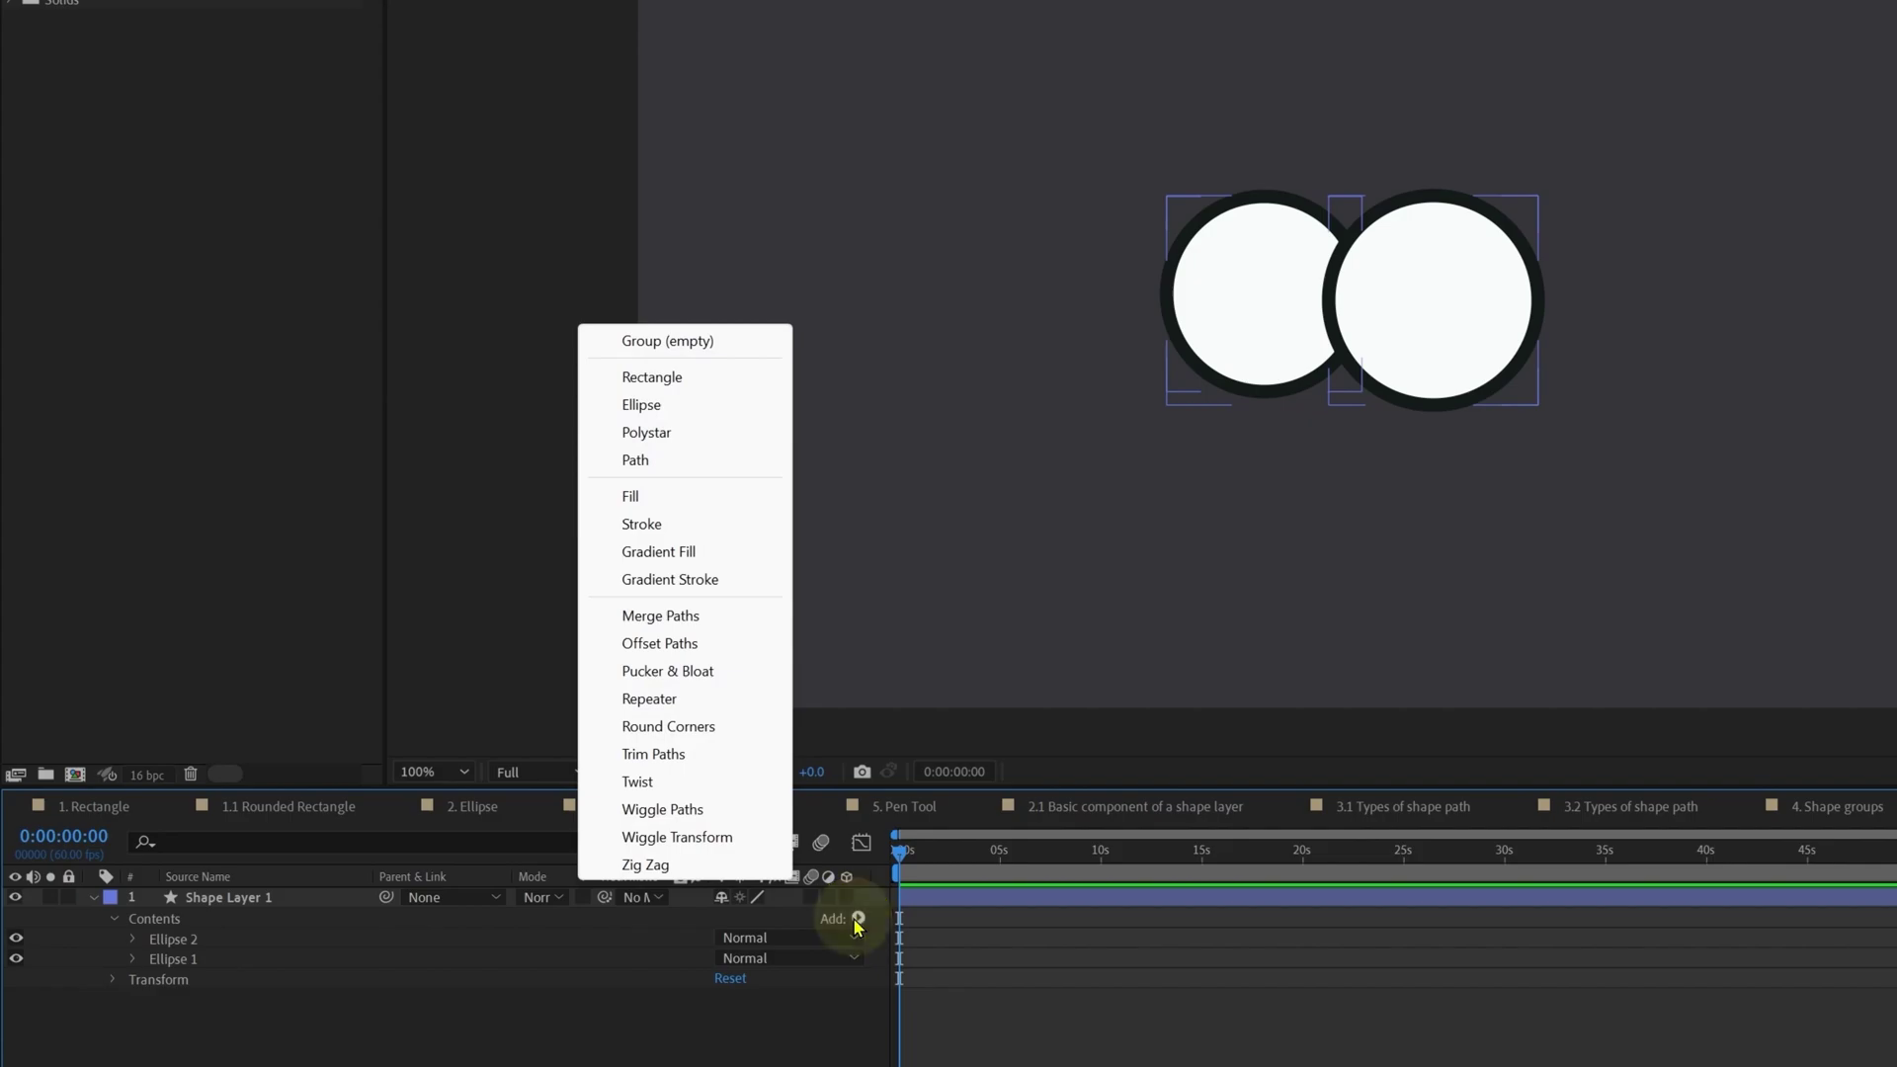
left_click(681, 616)
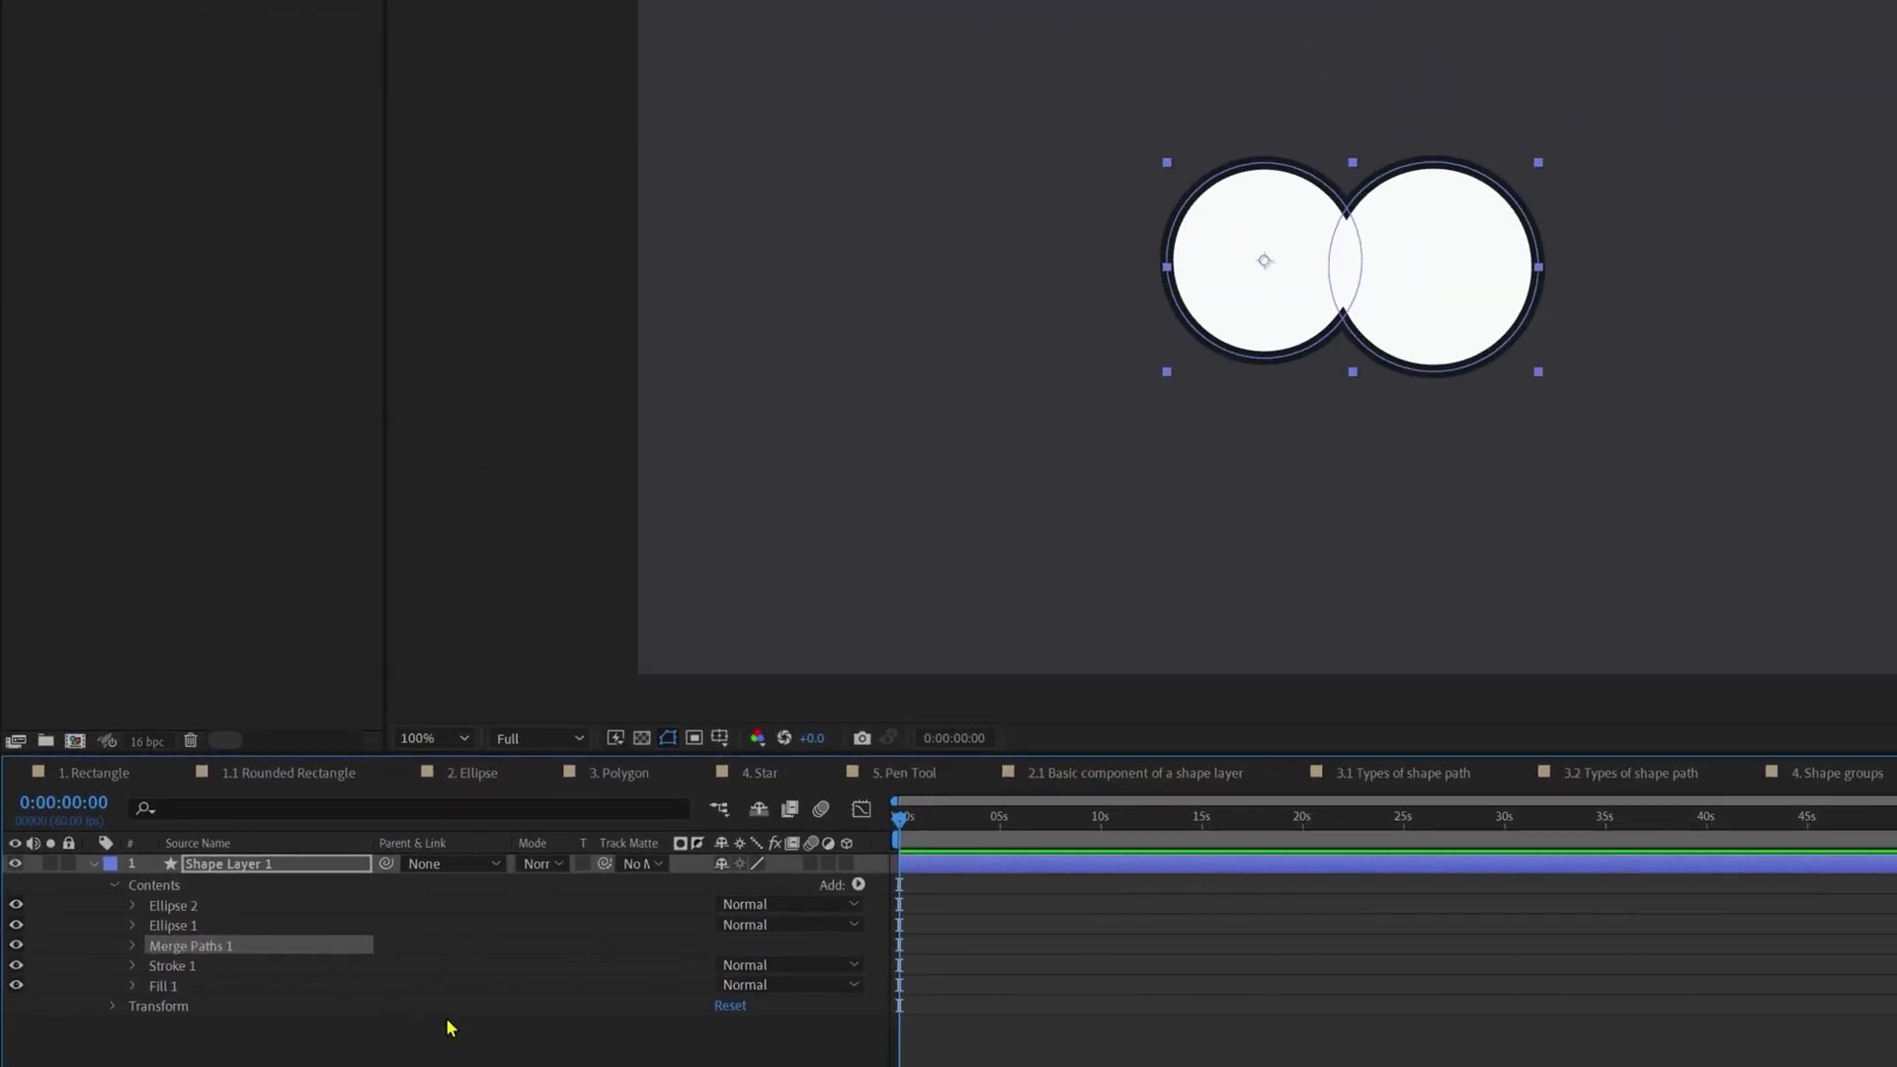
left_click(1329, 466)
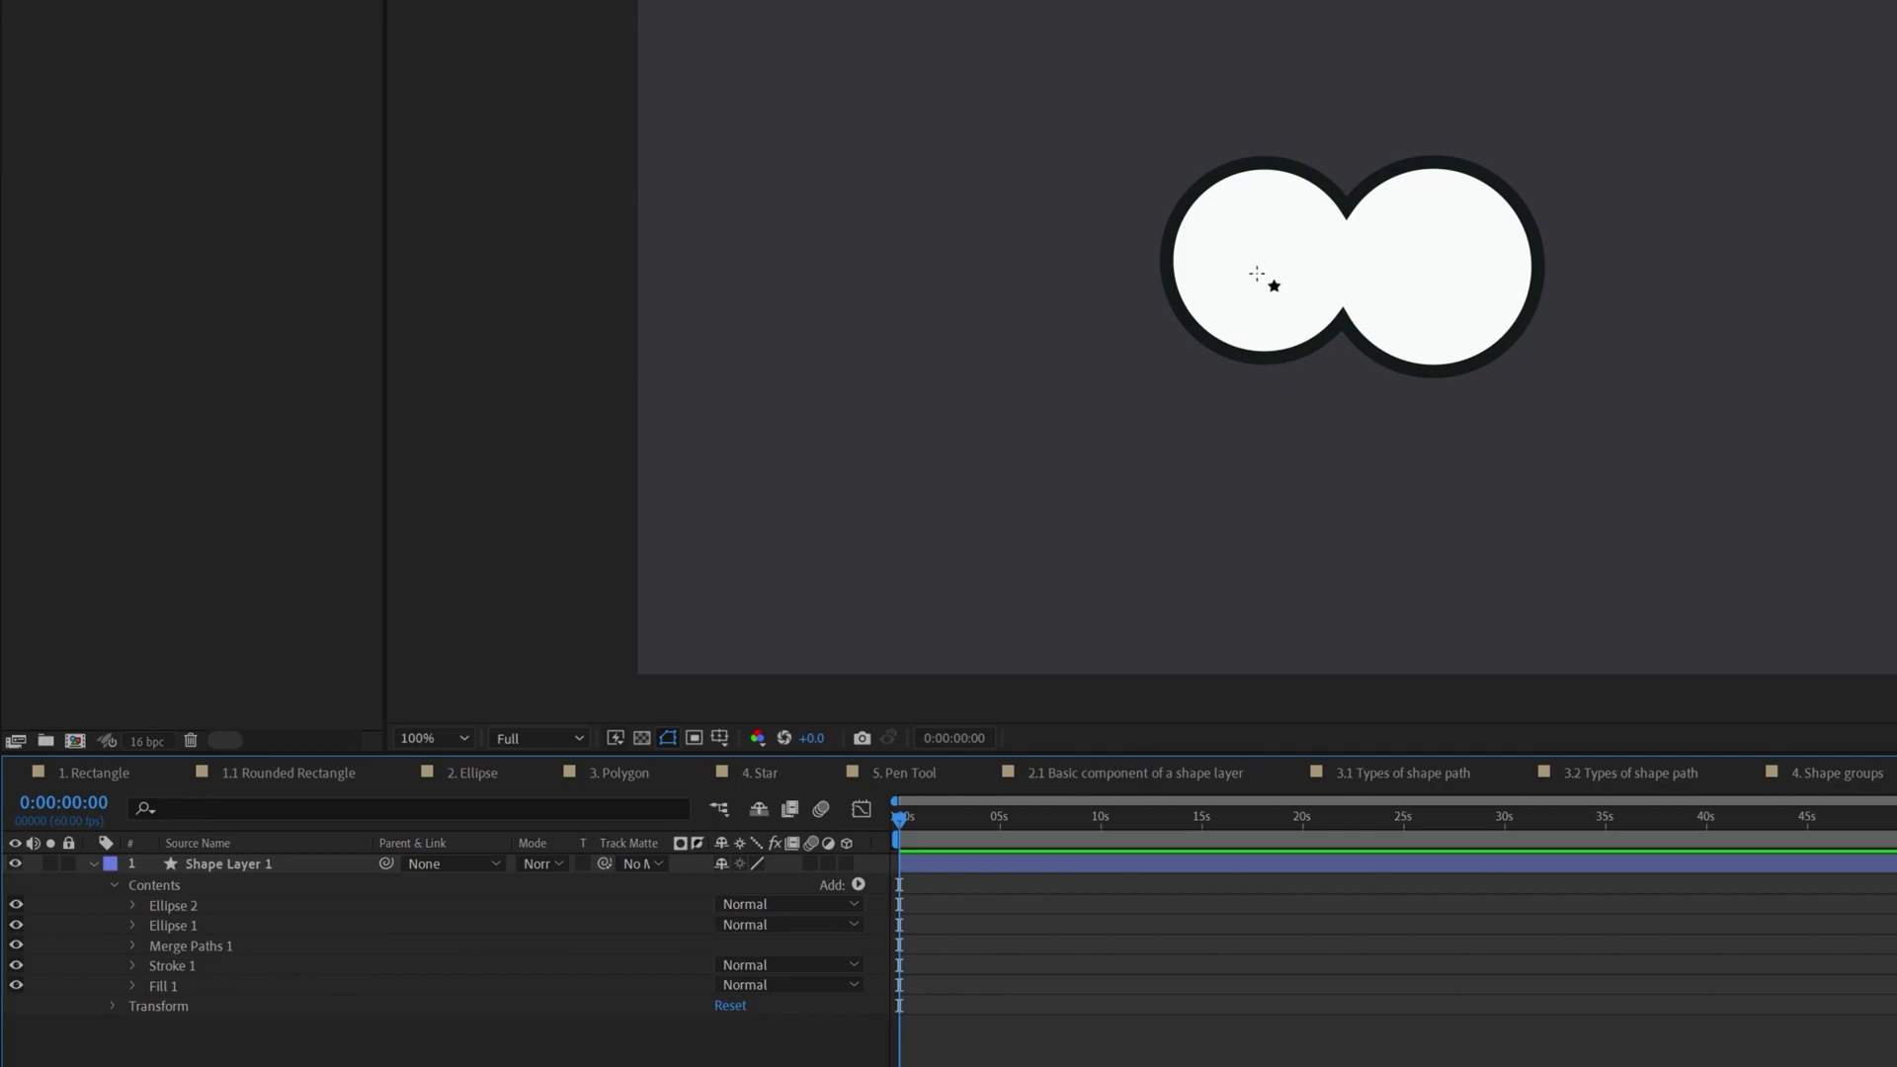
Step: Set the Merge Paths 1 mode to Subtract and check which circles Ellipse 1 and Ellipse 2 refer to
left_click(134, 946)
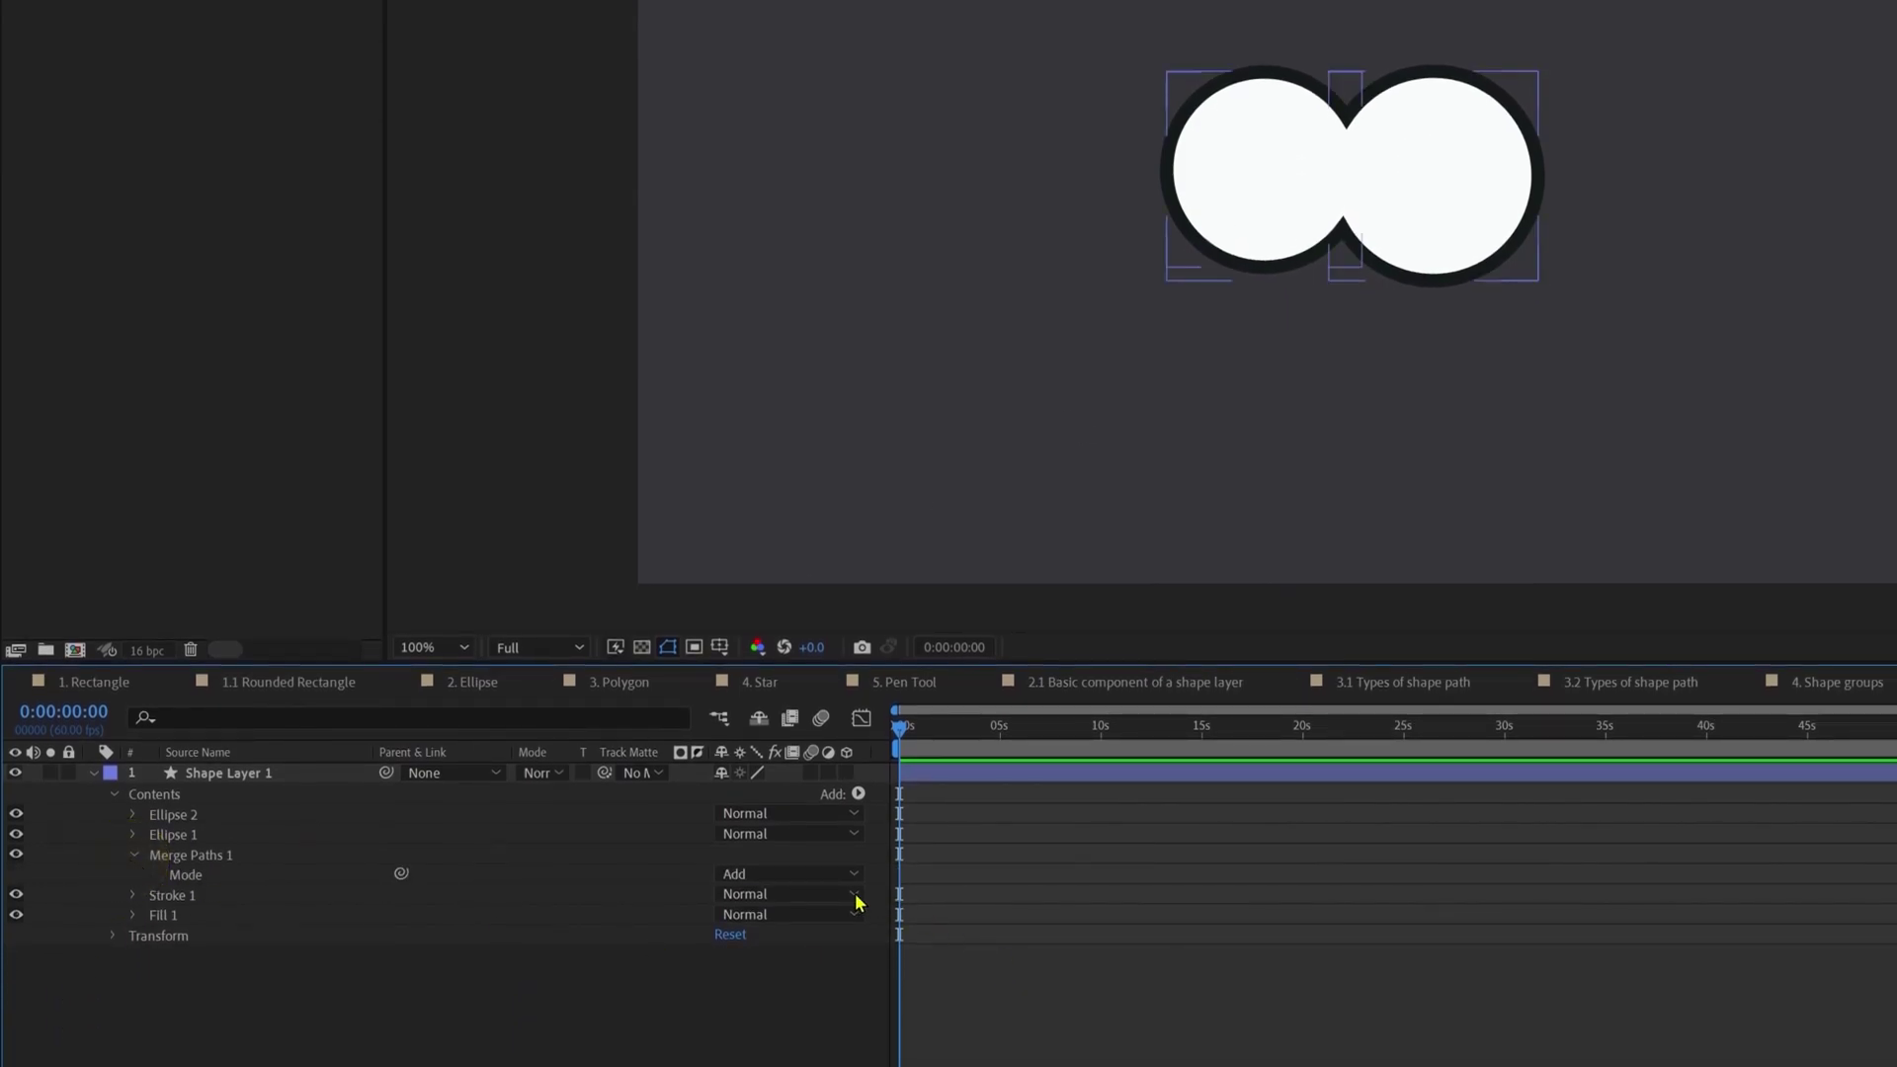
left_click(778, 879)
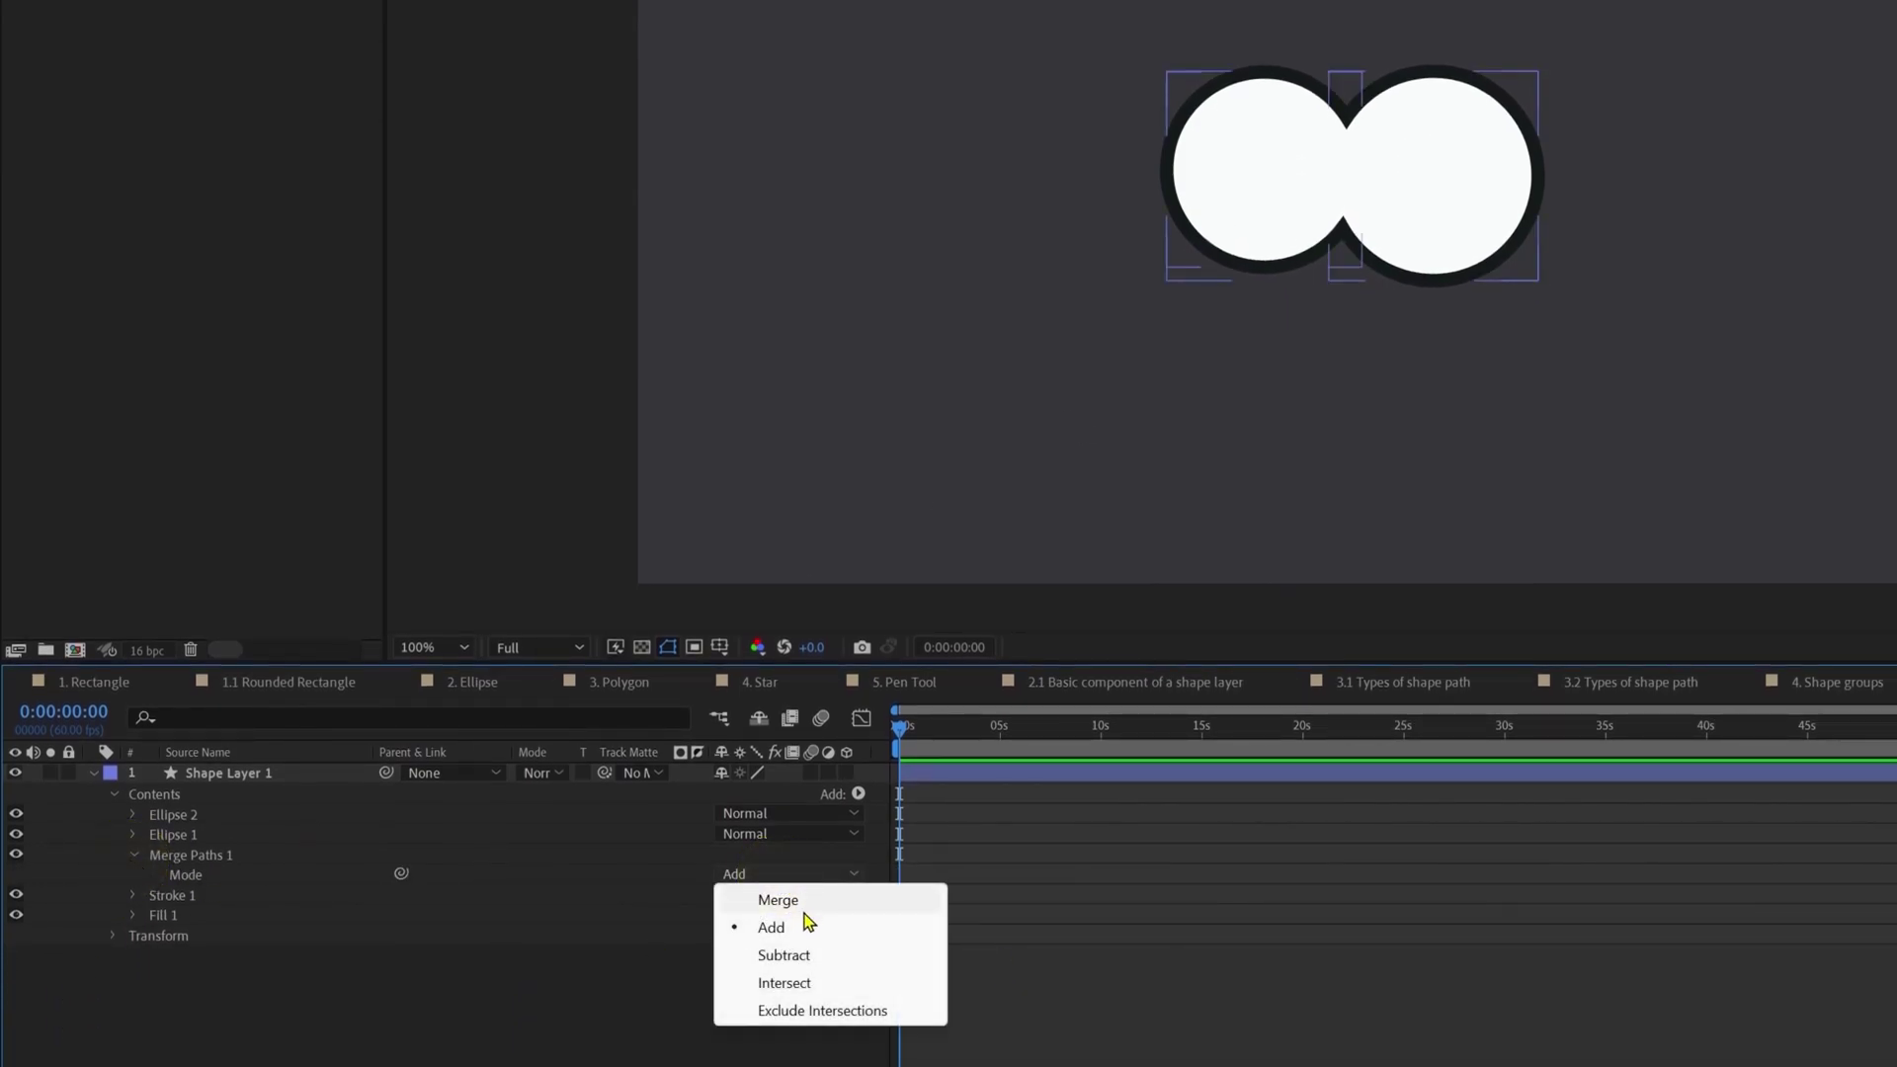
left_click(805, 964)
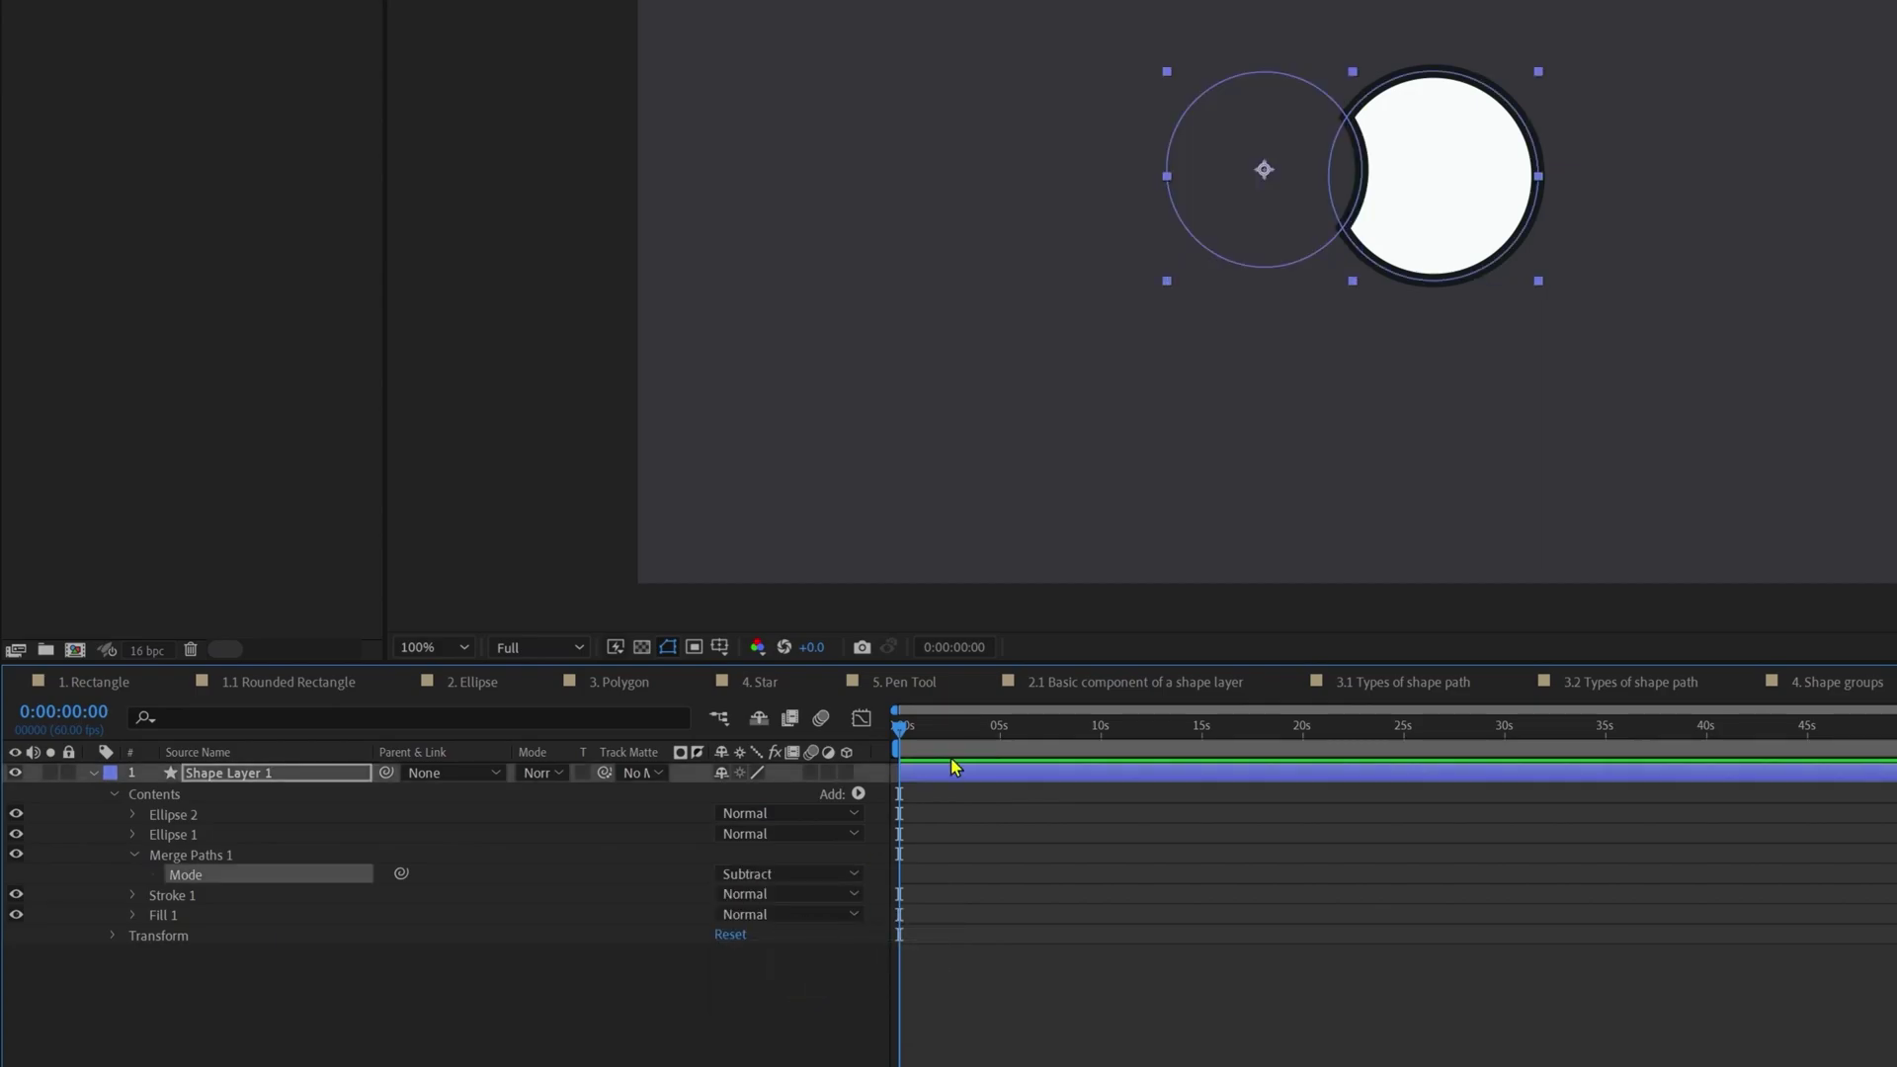
left_click(1542, 199)
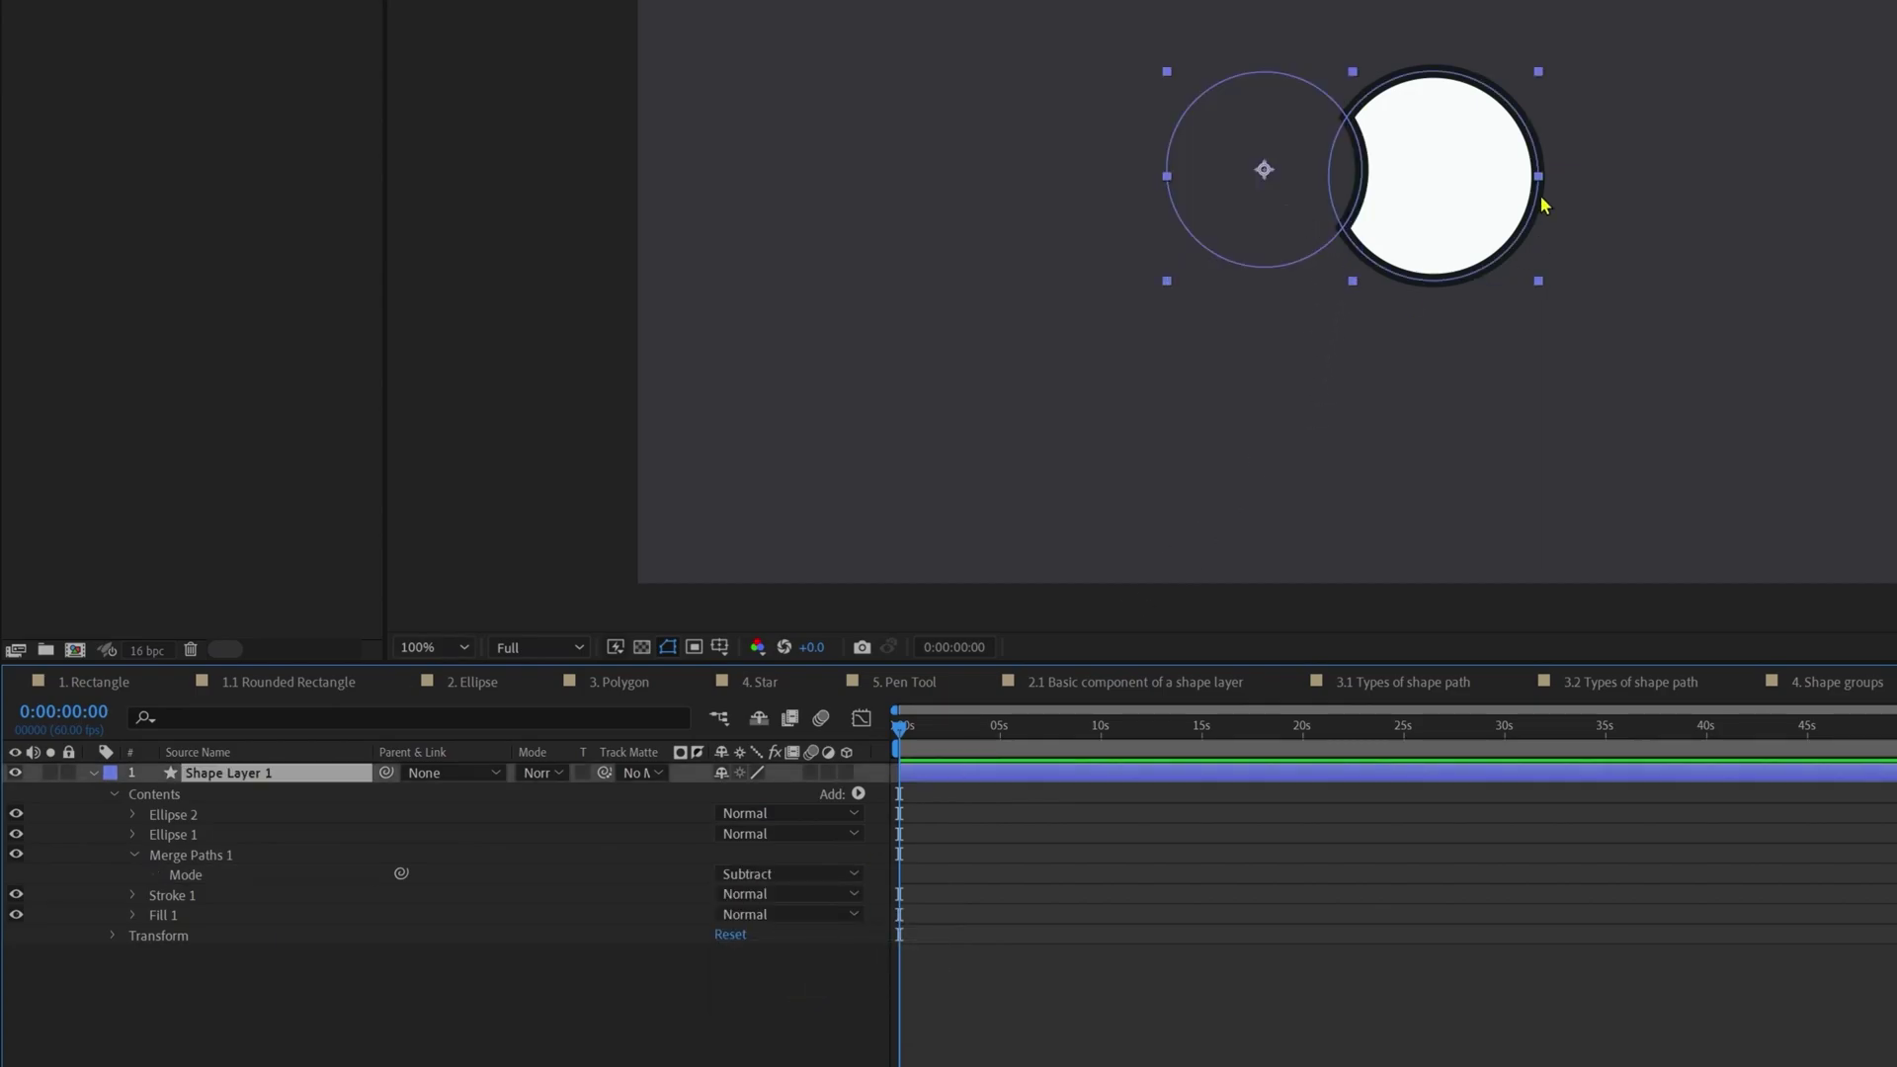
left_click(183, 835)
left_click(191, 816)
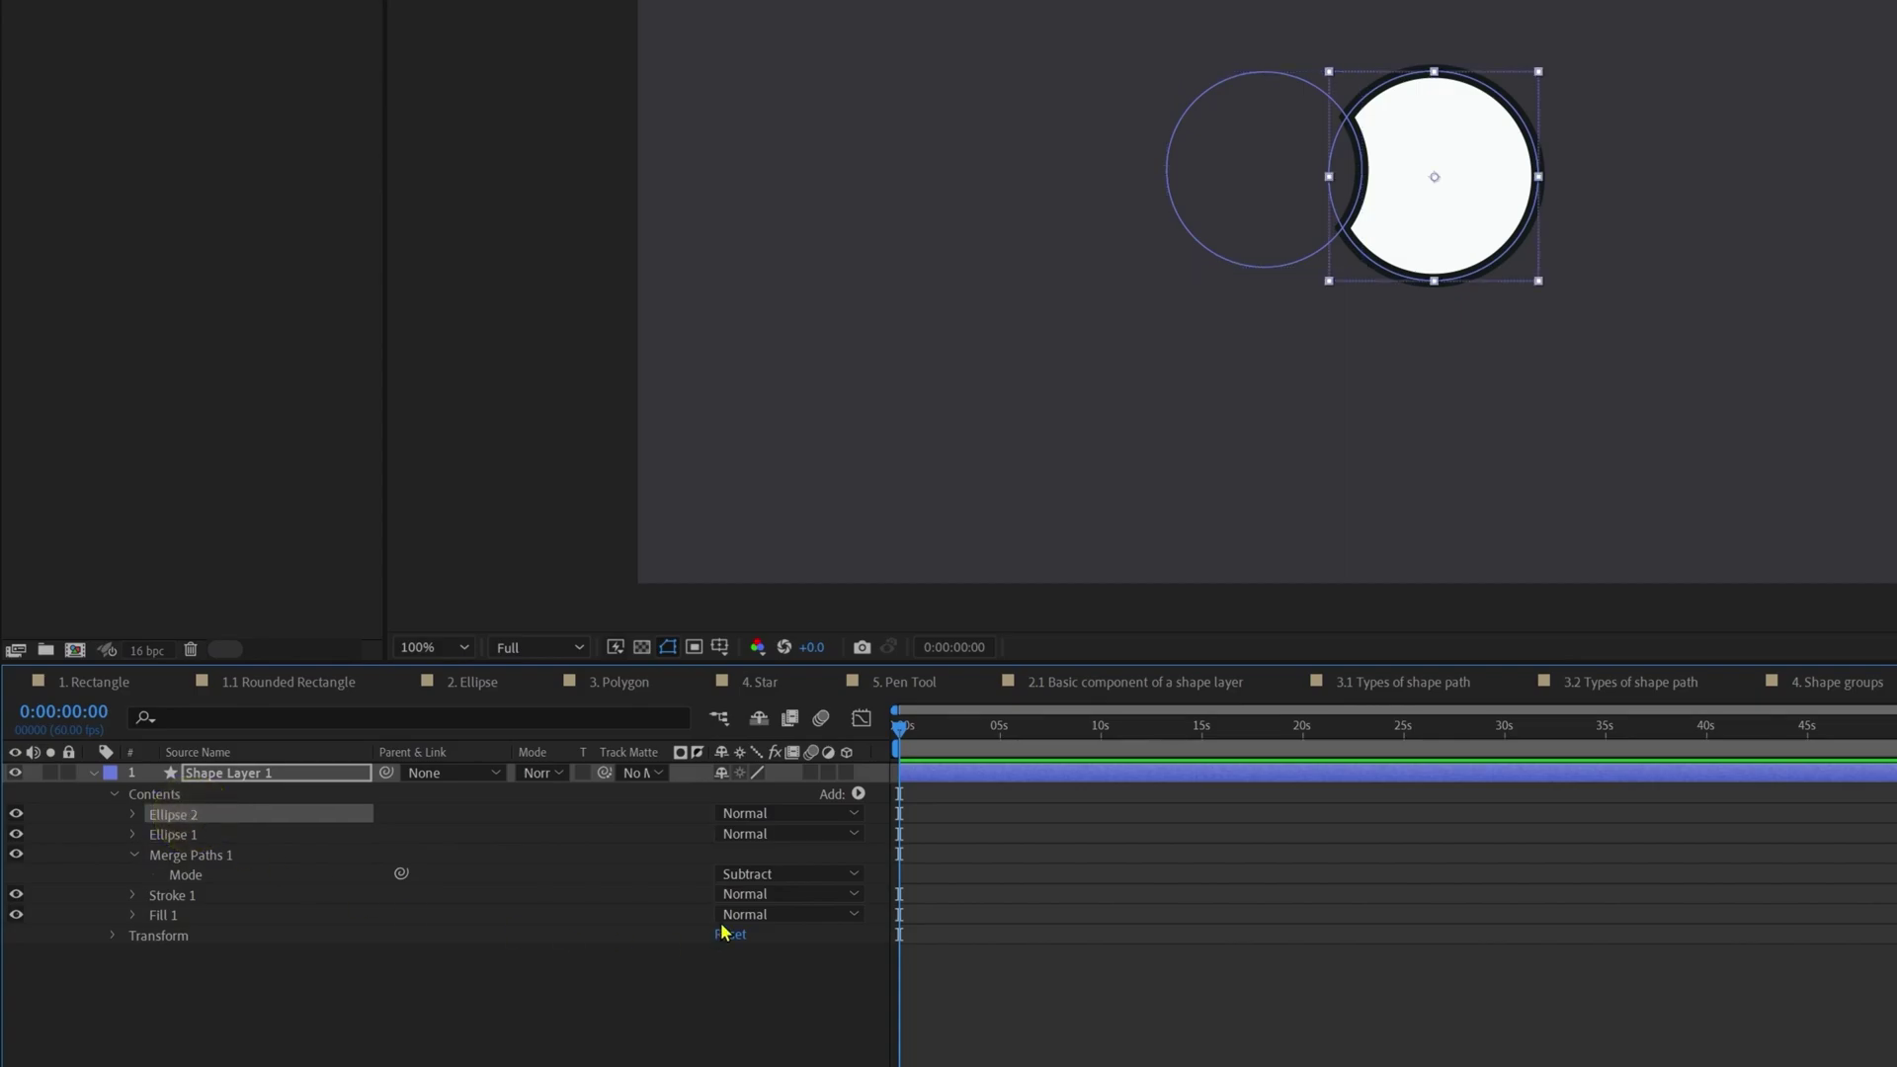
Step: Try the Intersect mode and the Exclude Intersections mode of Merge Paths 1 on the two circles
left_click(763, 875)
left_click(798, 983)
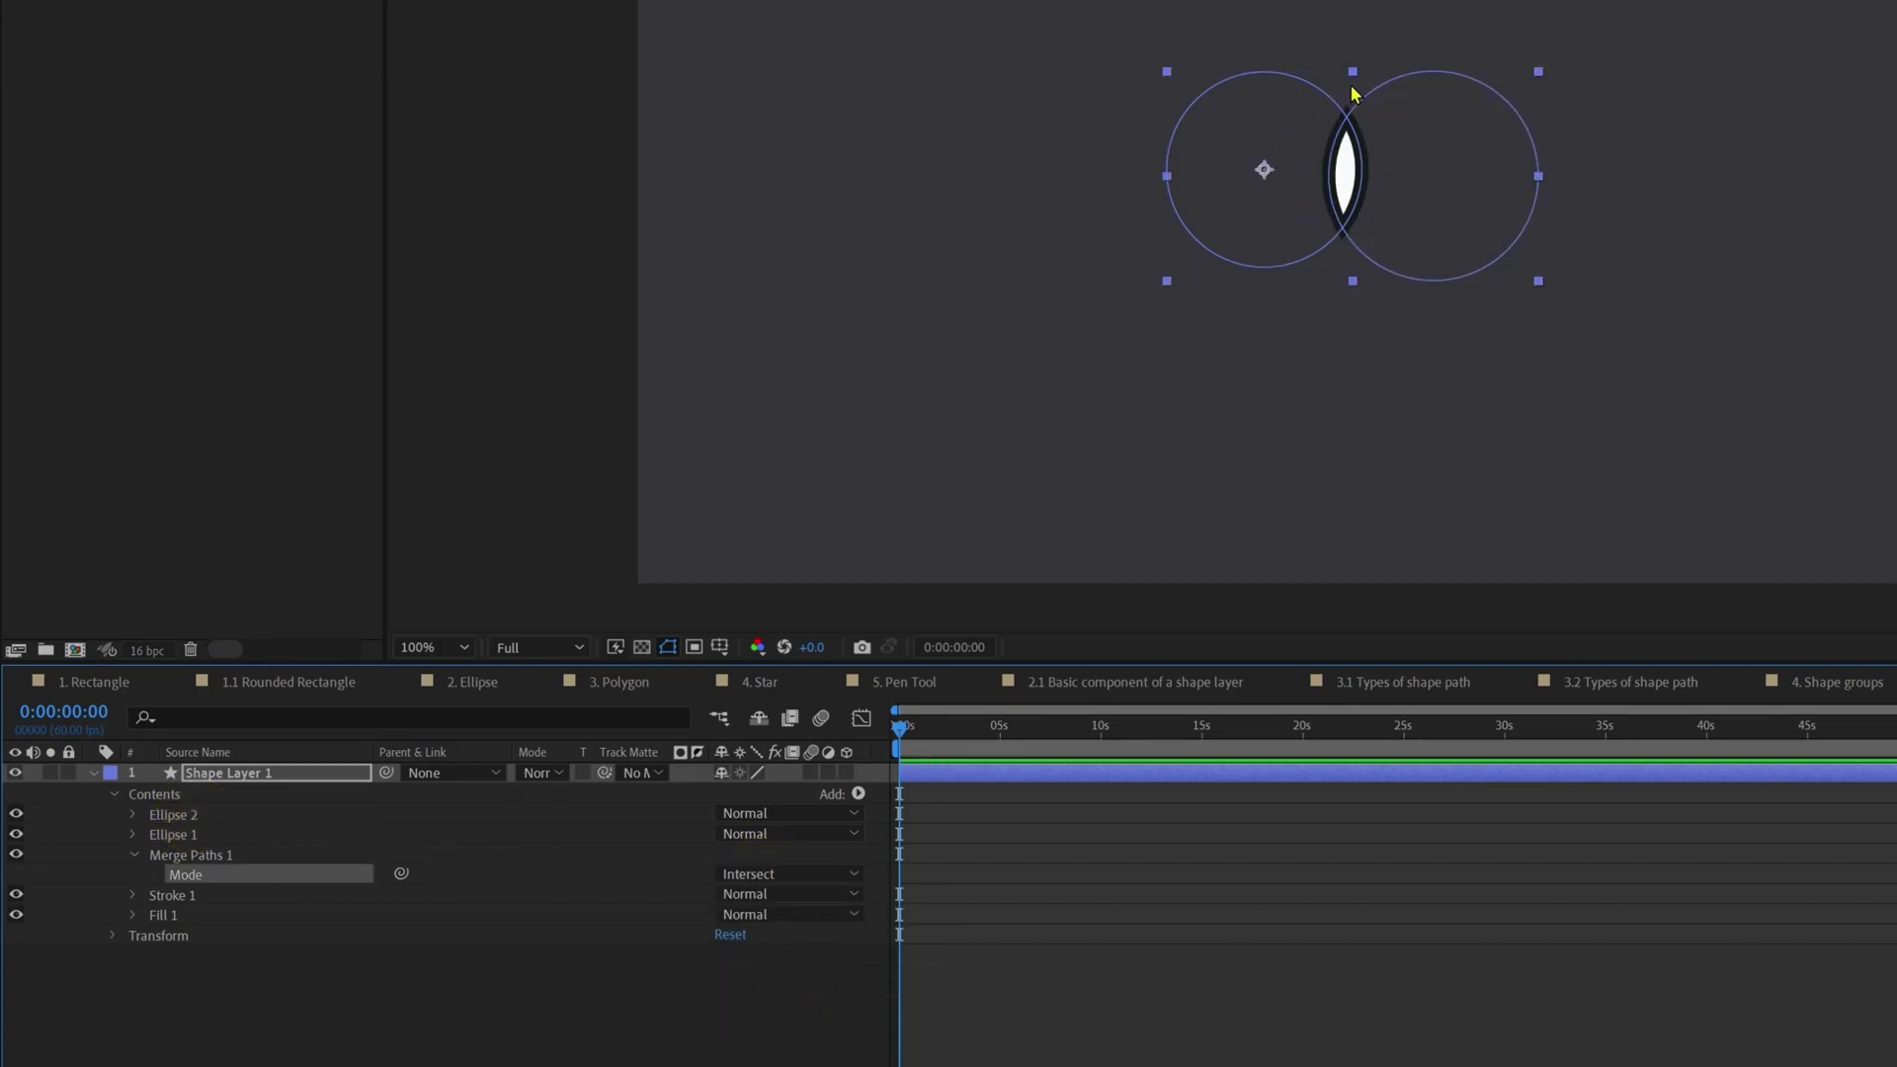
left_click(802, 874)
left_click(826, 1011)
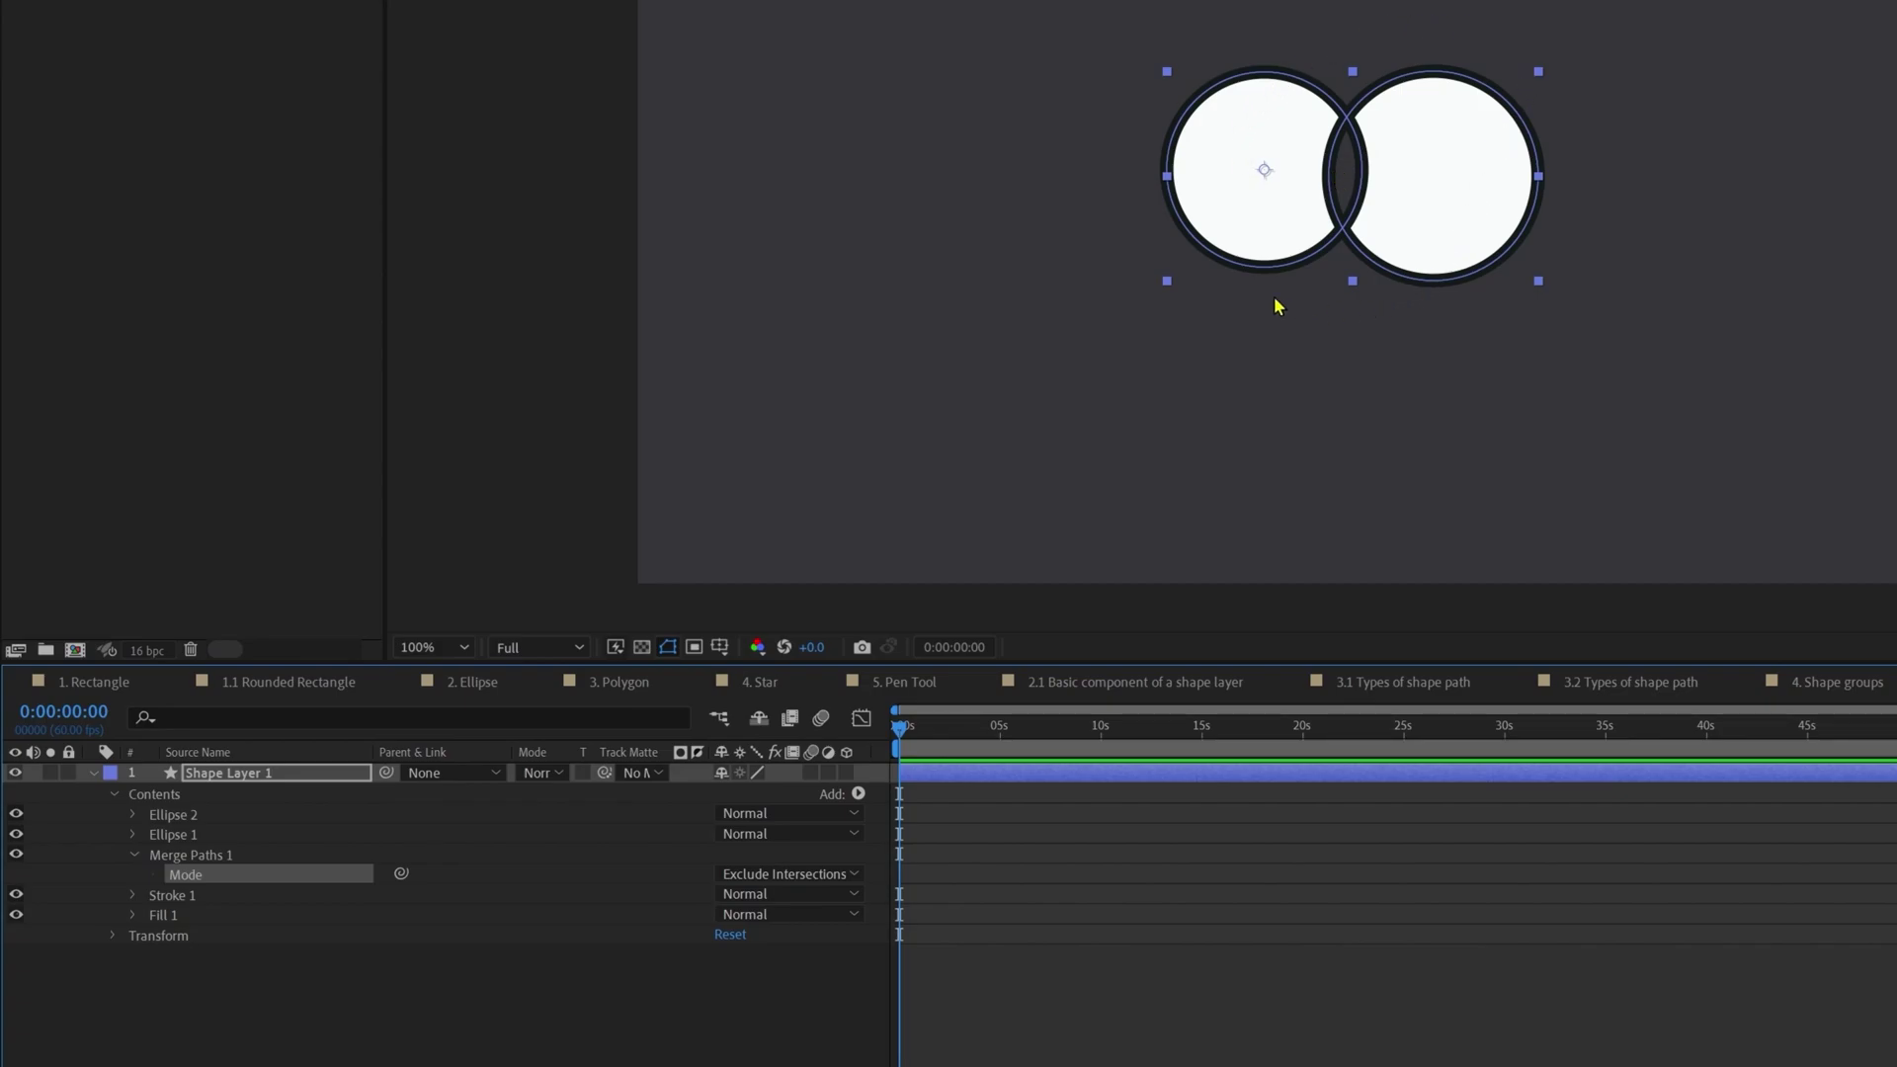
left_click(1039, 1018)
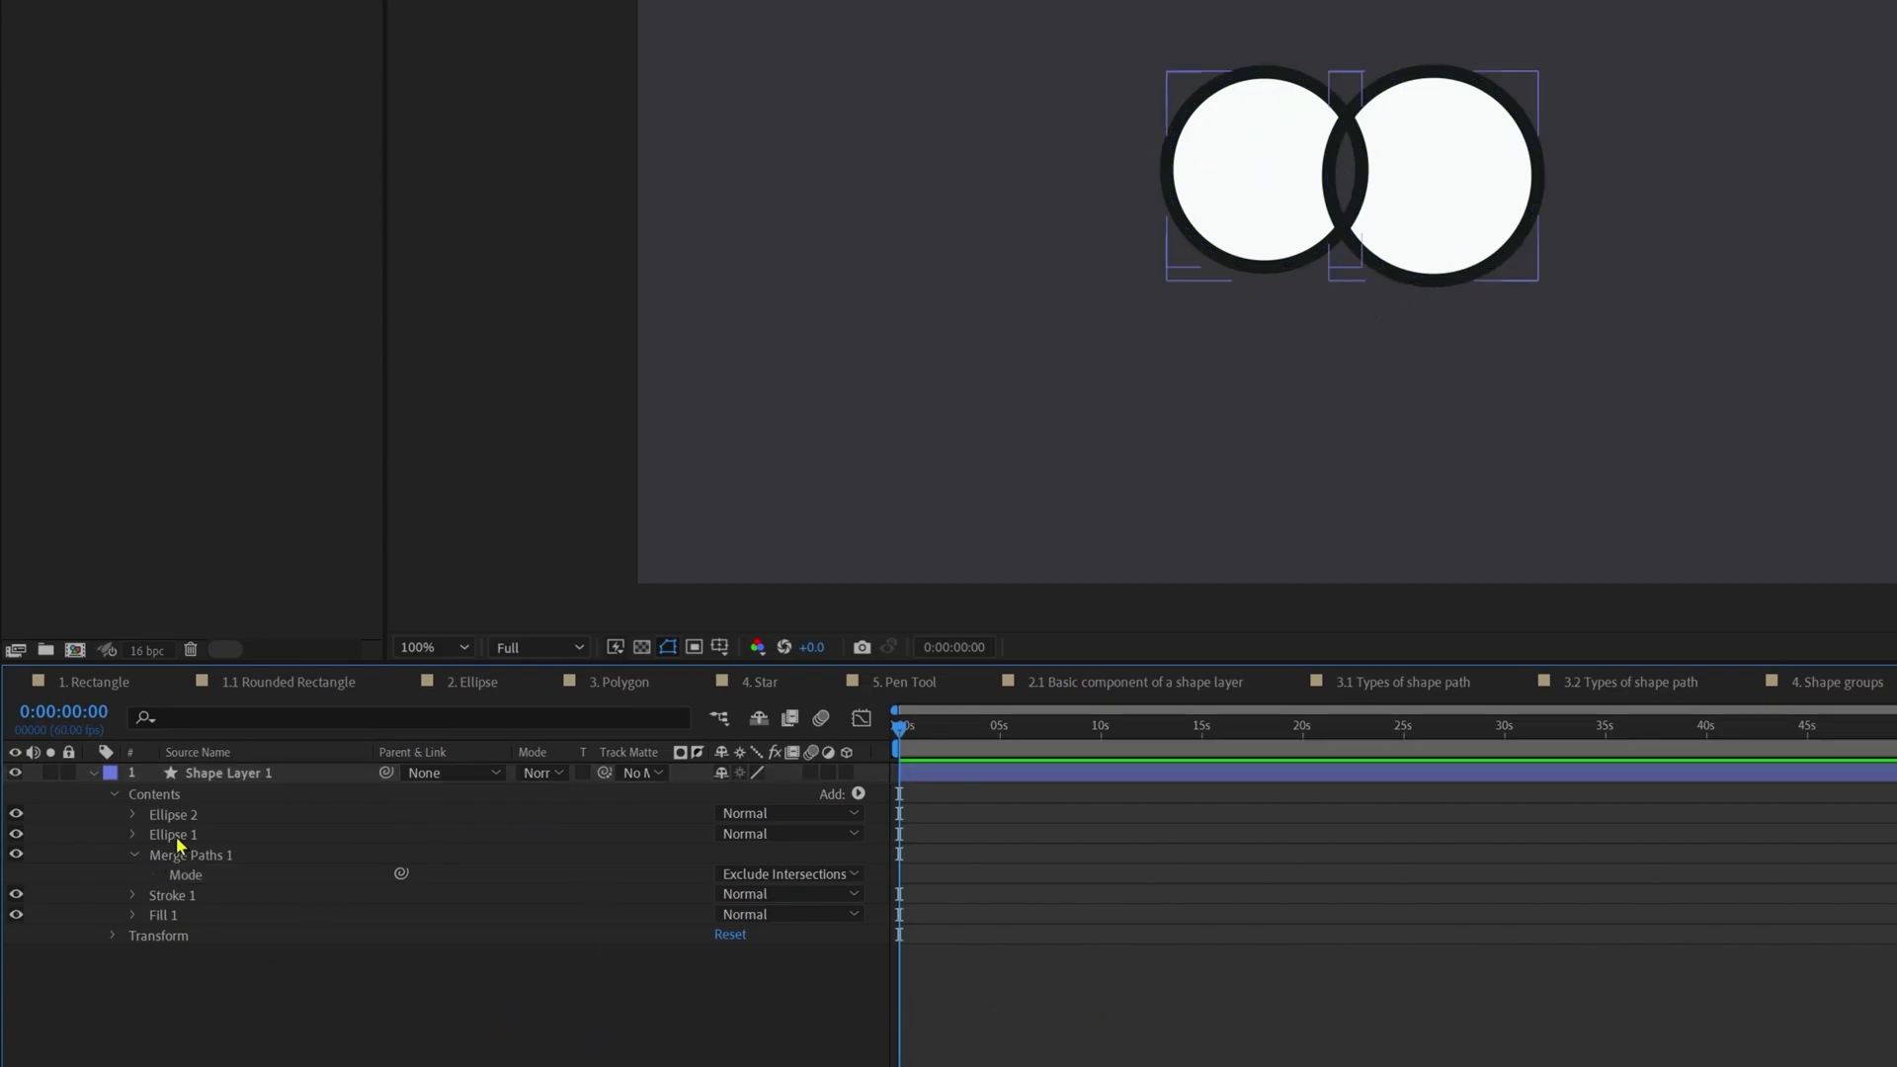
Step: Set the Merge Paths 1 mode to Add and draw more overlapping circles in the layer to form a cloud
left_click(775, 874)
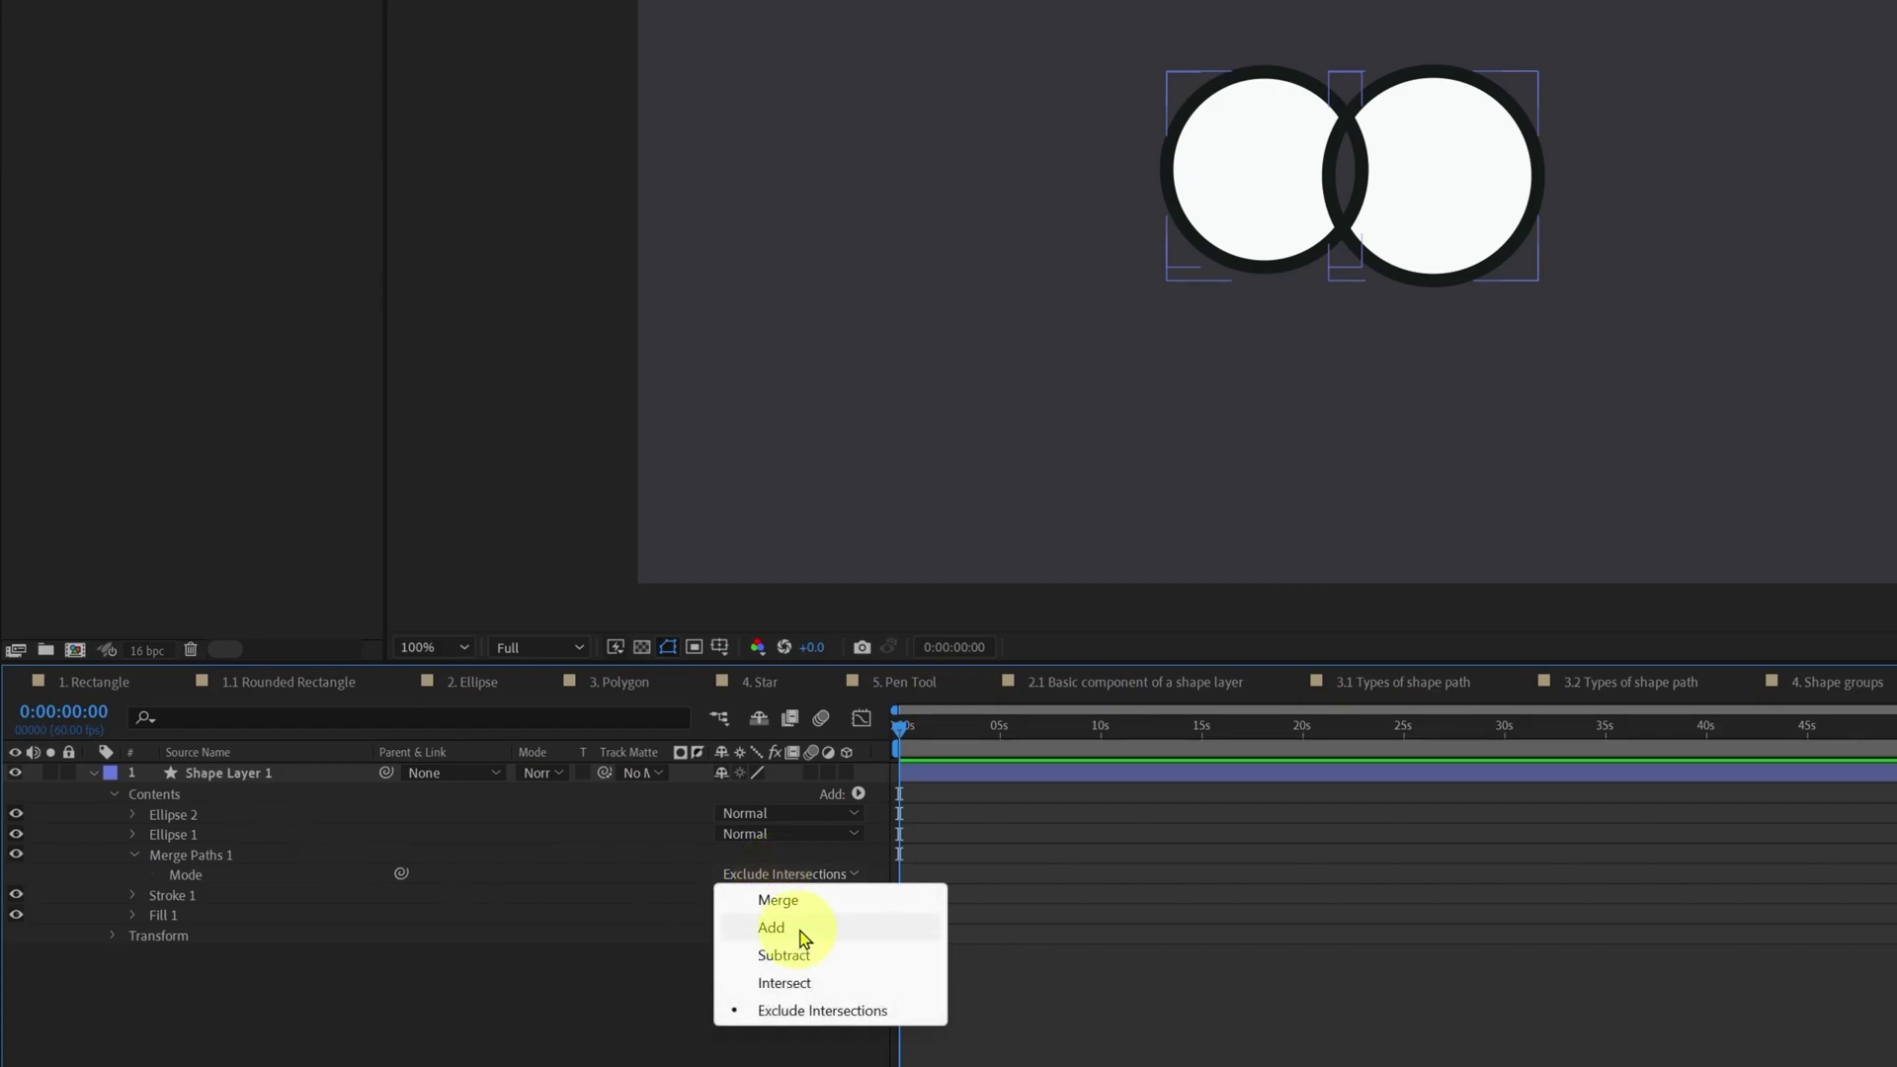
left_click(772, 928)
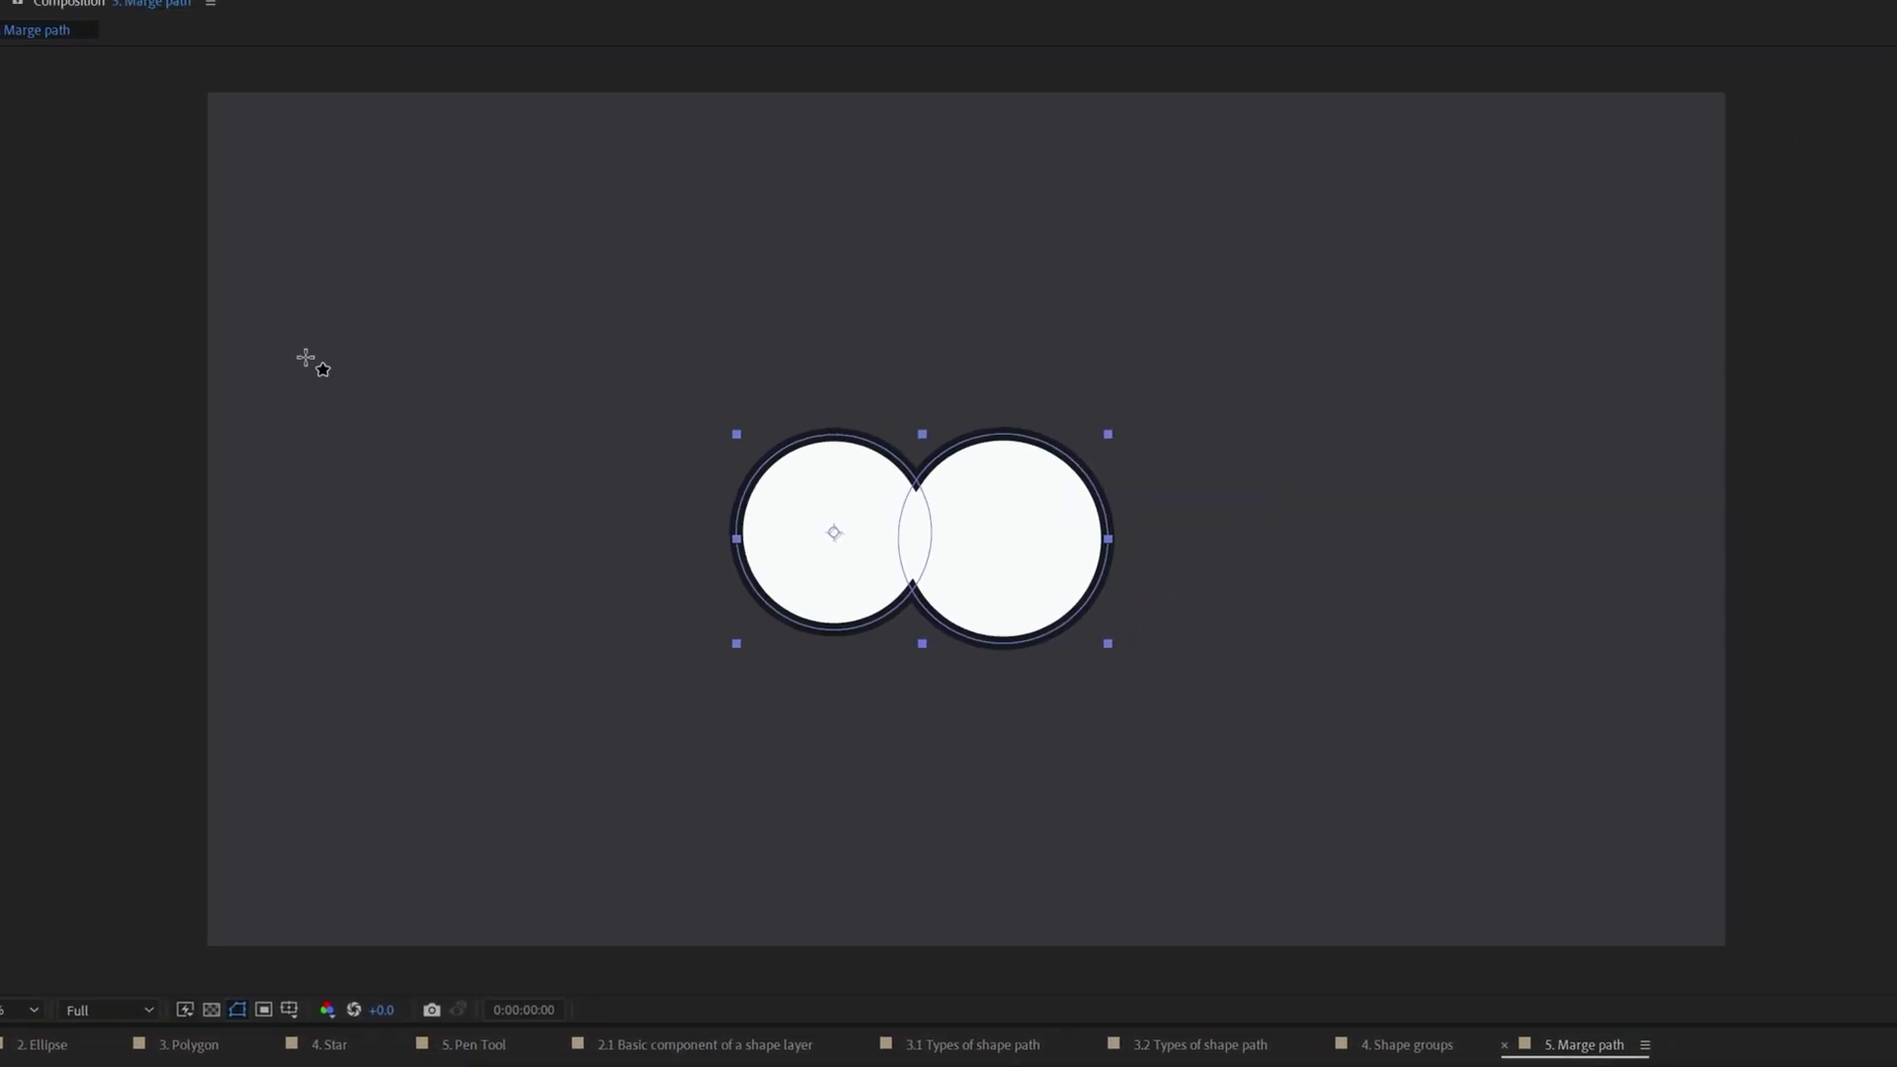
left_click_drag(781, 670, 644, 703)
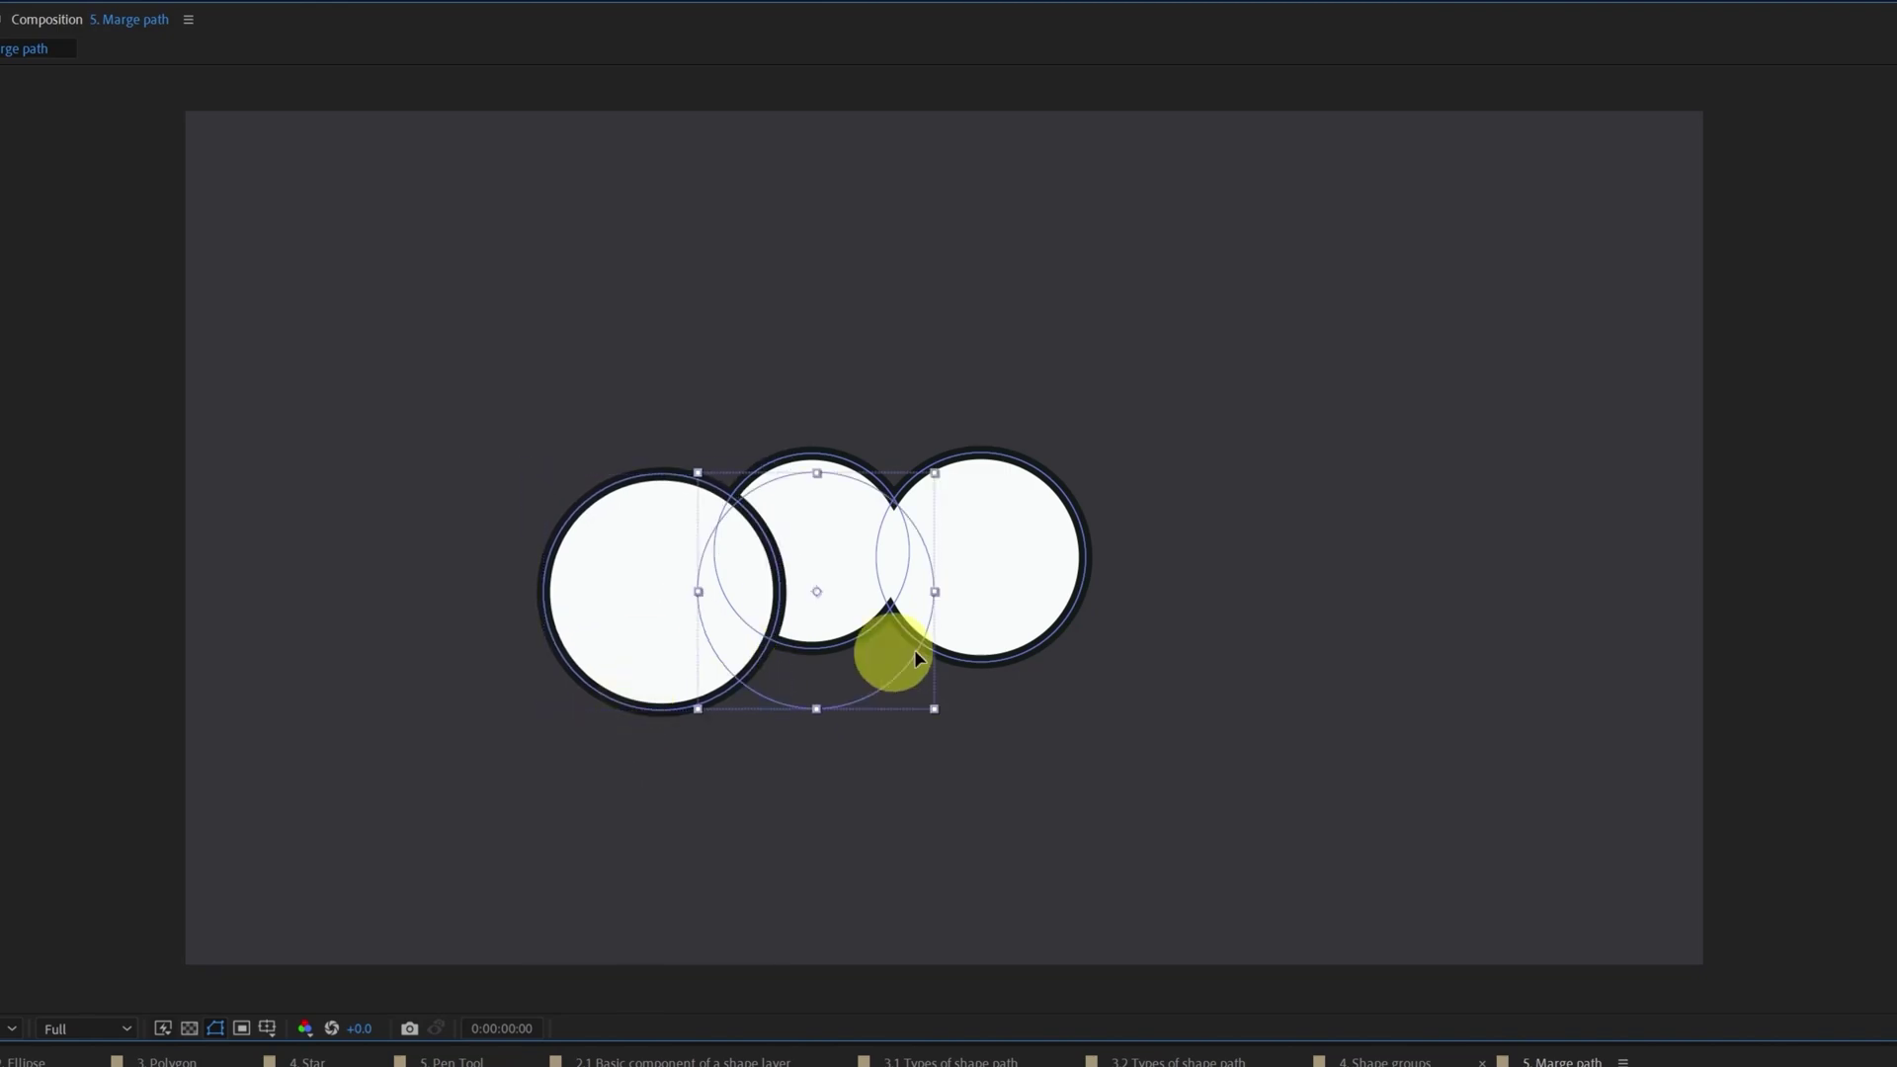
left_click_drag(898, 648, 953, 454)
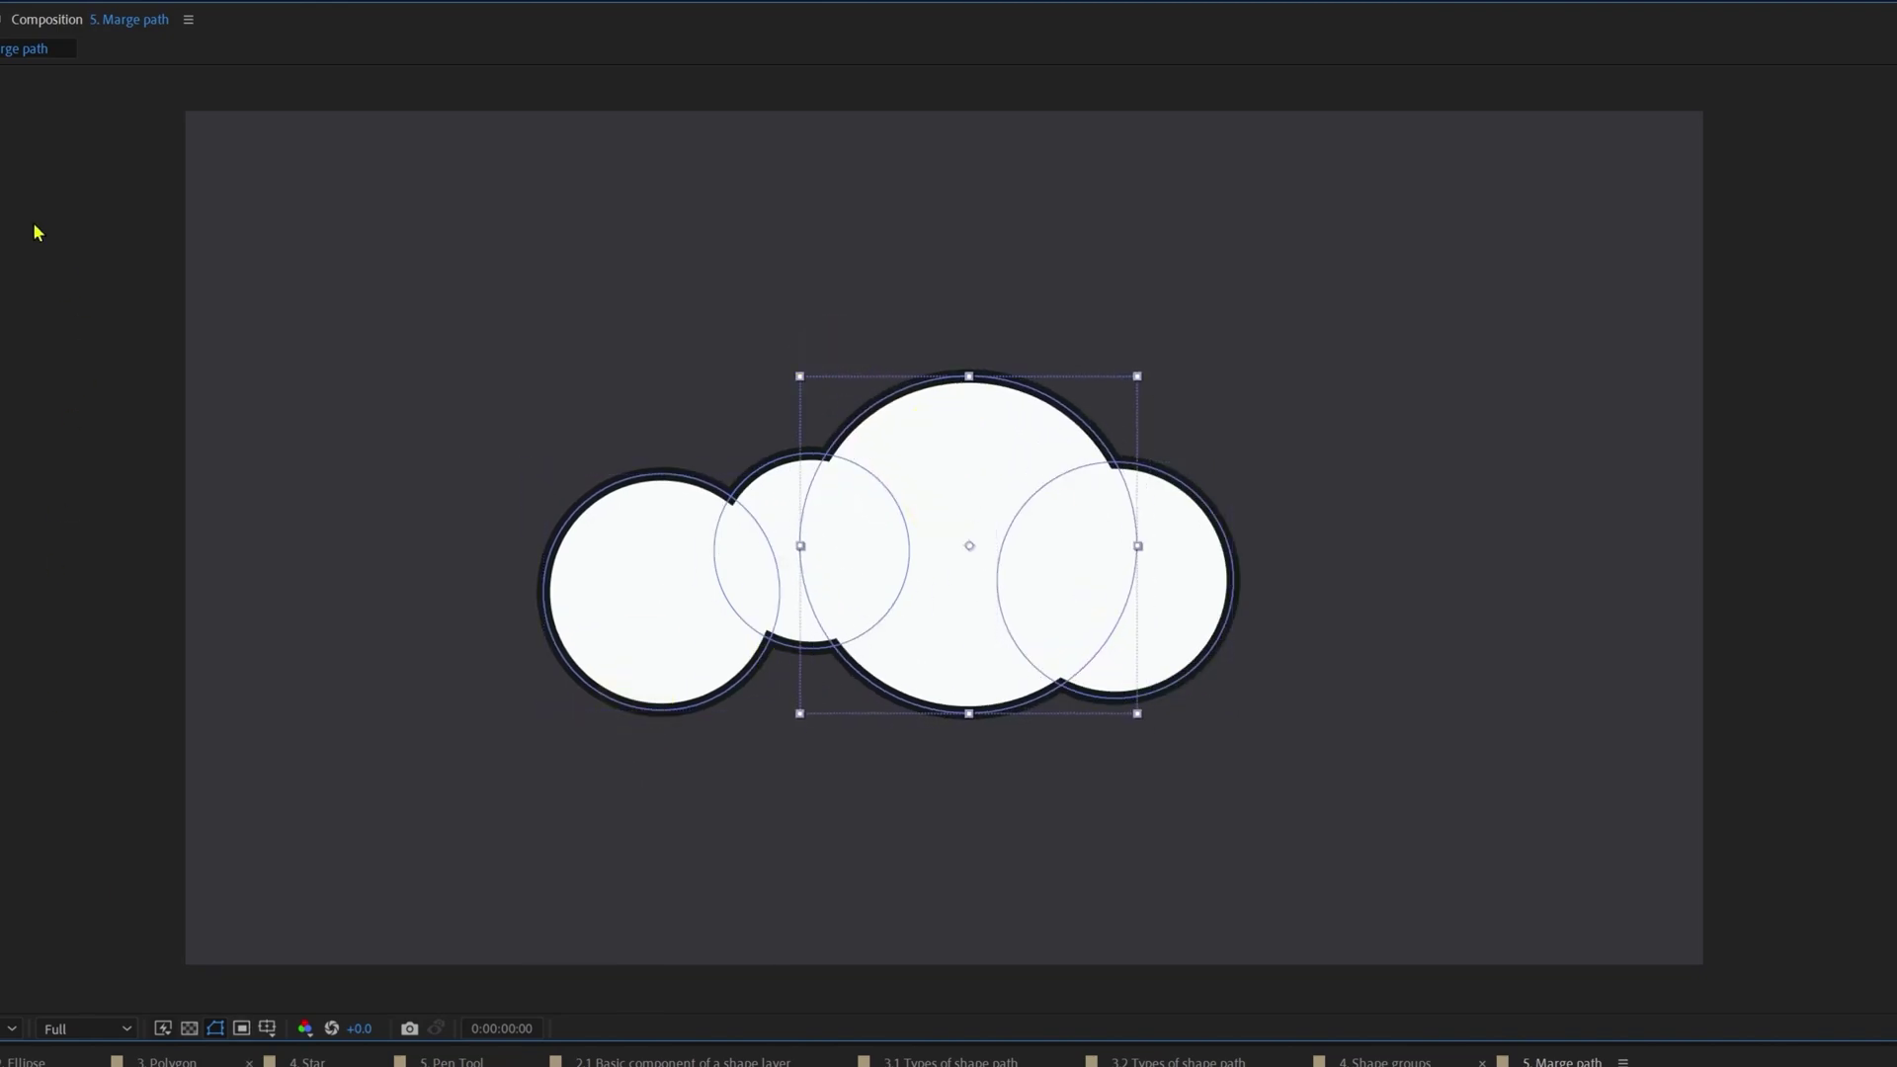
Step: Draw a wide rectangle across the cloud's lower part and place Rectangle 1 directly below Merge Paths 1 in the contents
key("q")
mouse_move(333, 617)
left_mouse_down()
mouse_move(395, 665)
mouse_move(1561, 859)
left_mouse_up()
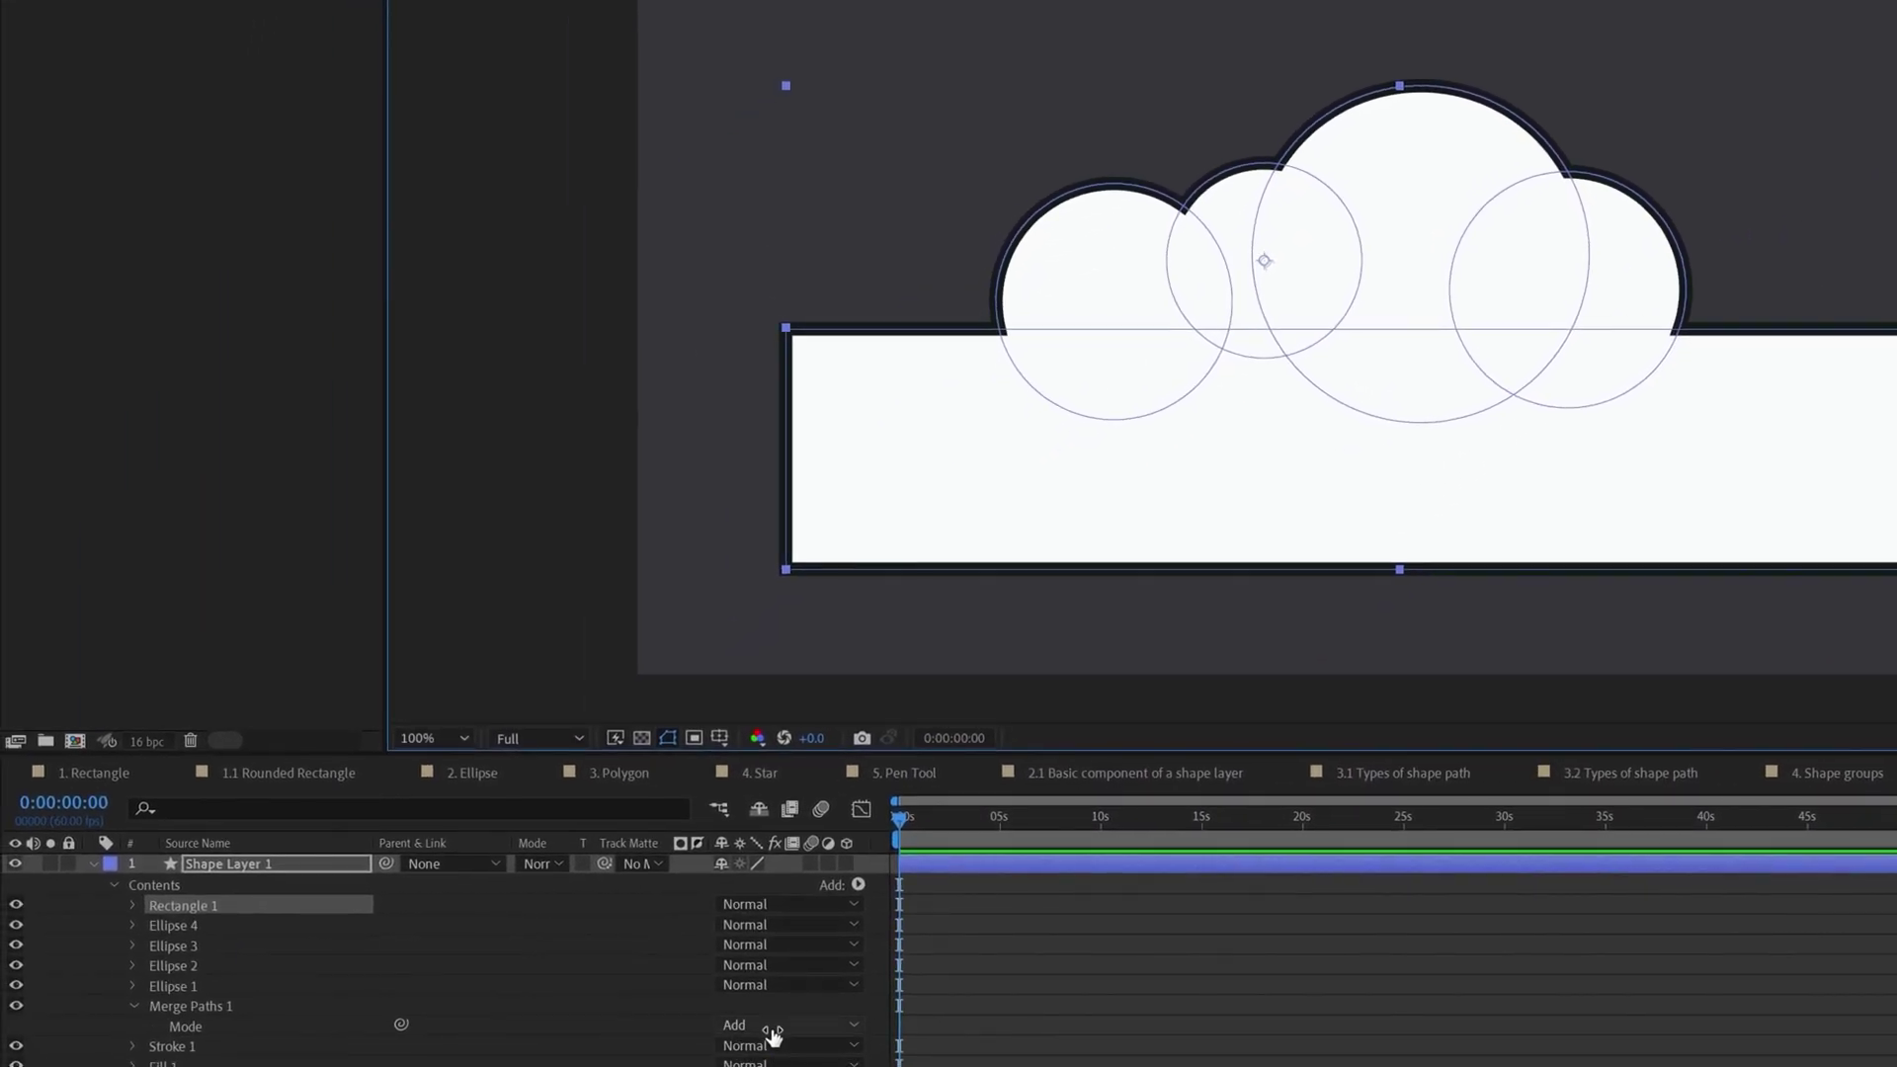
left_click(134, 1008)
left_click_drag(241, 905, 249, 1016)
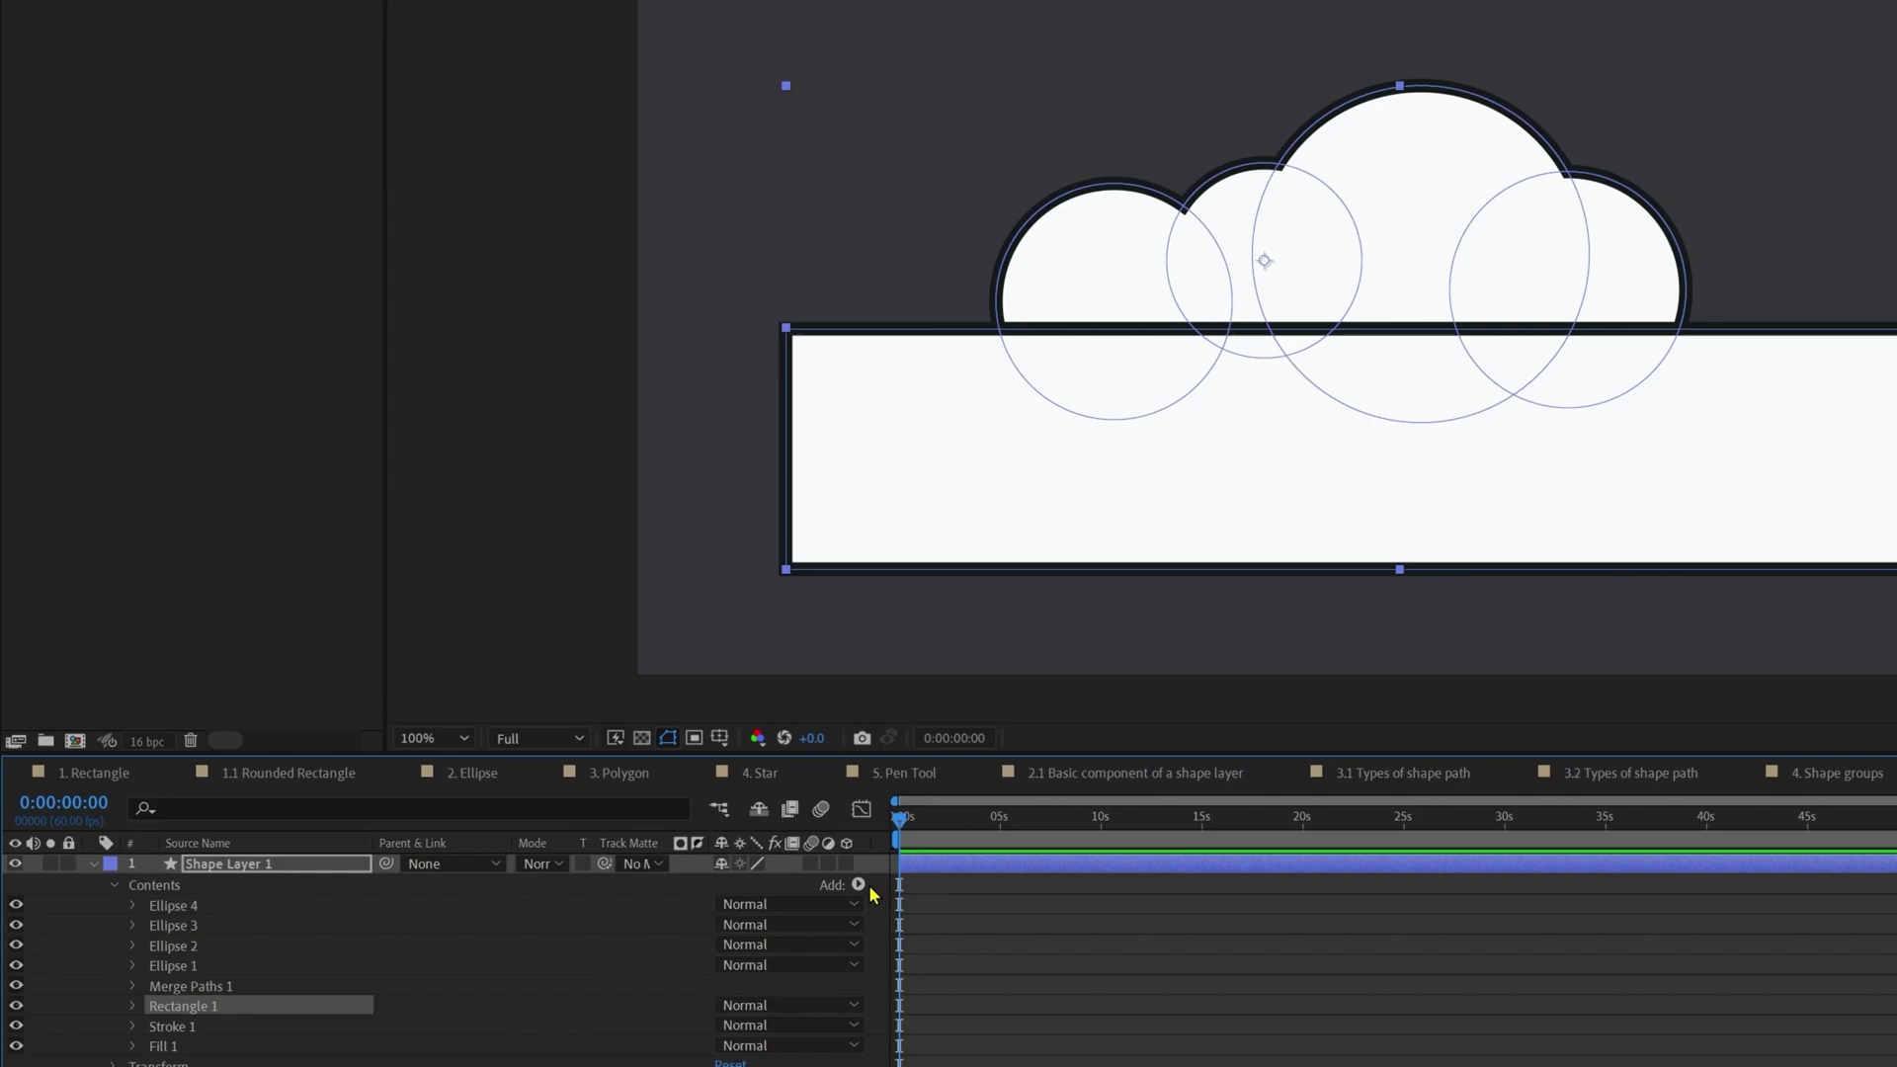
Step: Add a second Merge Paths to the layer contents, place it directly below Rectangle 1, and choose its mode
left_click(159, 885)
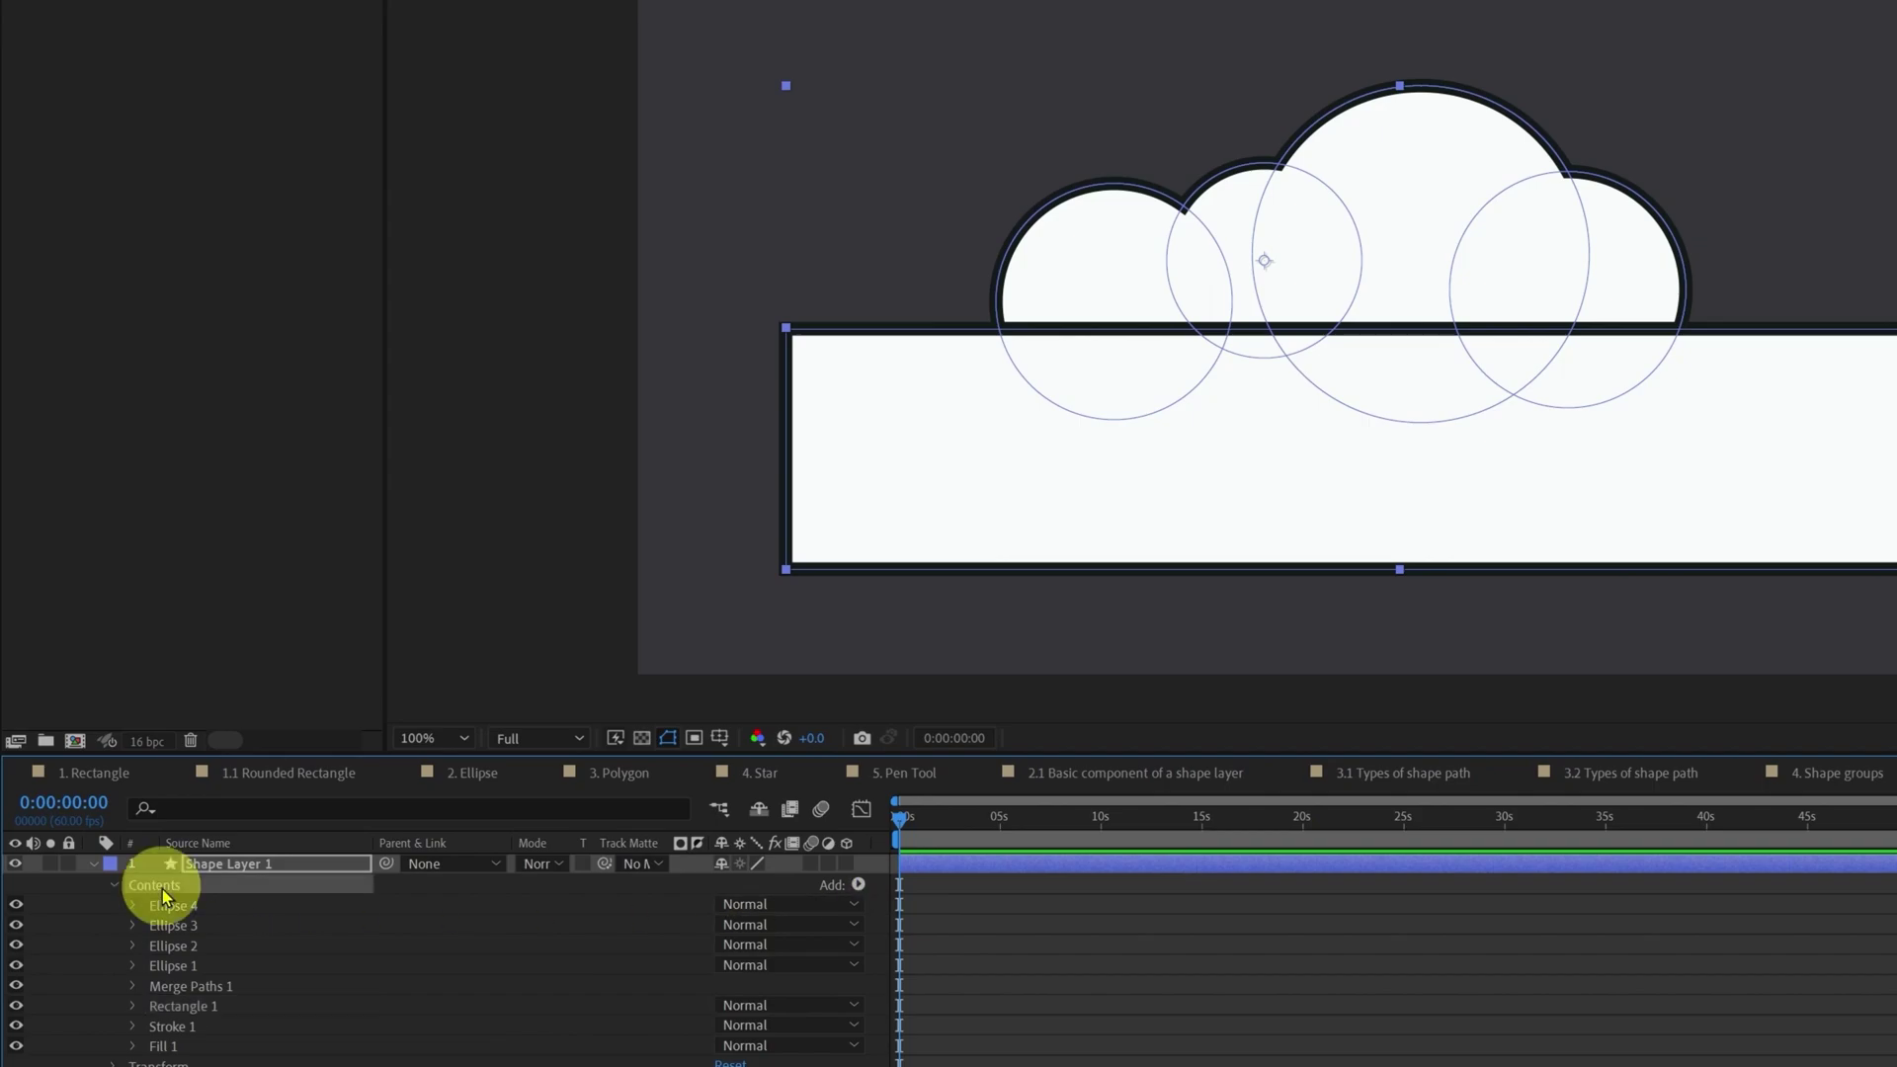
left_click(858, 884)
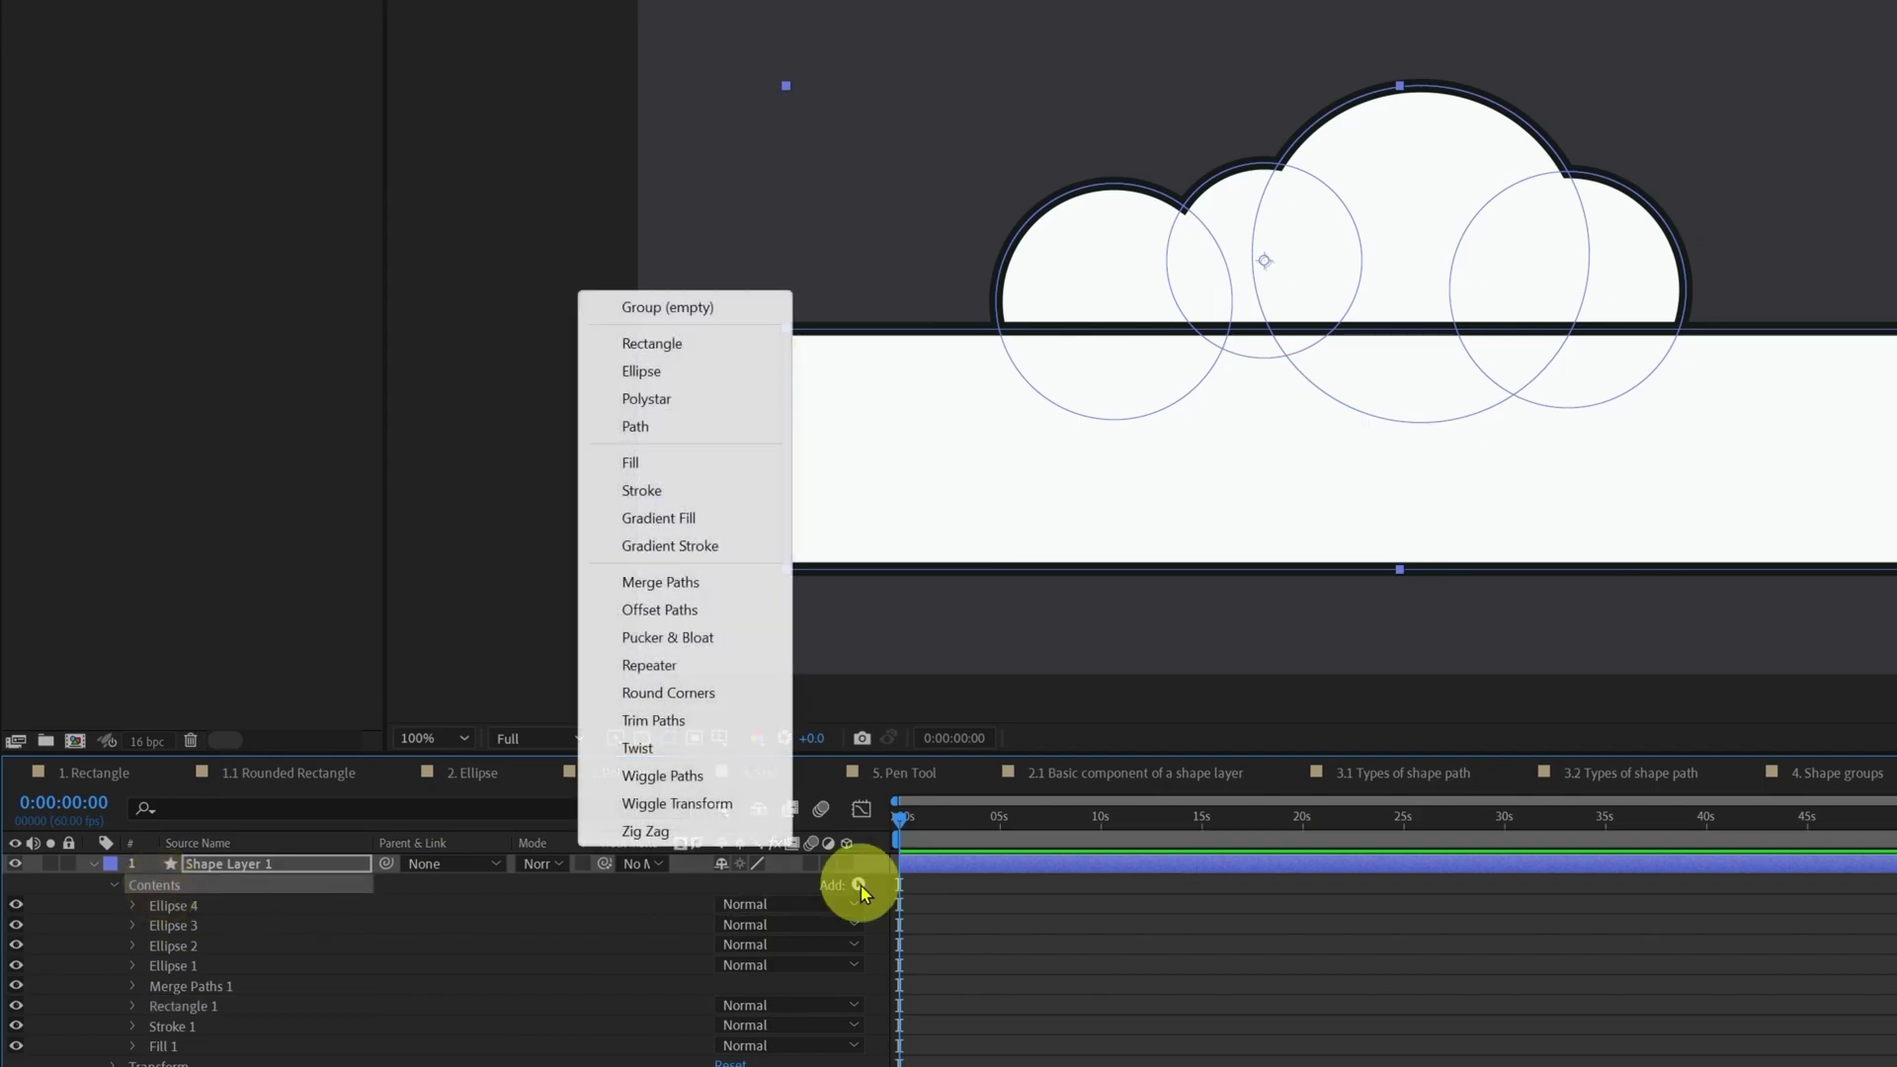
left_click(690, 585)
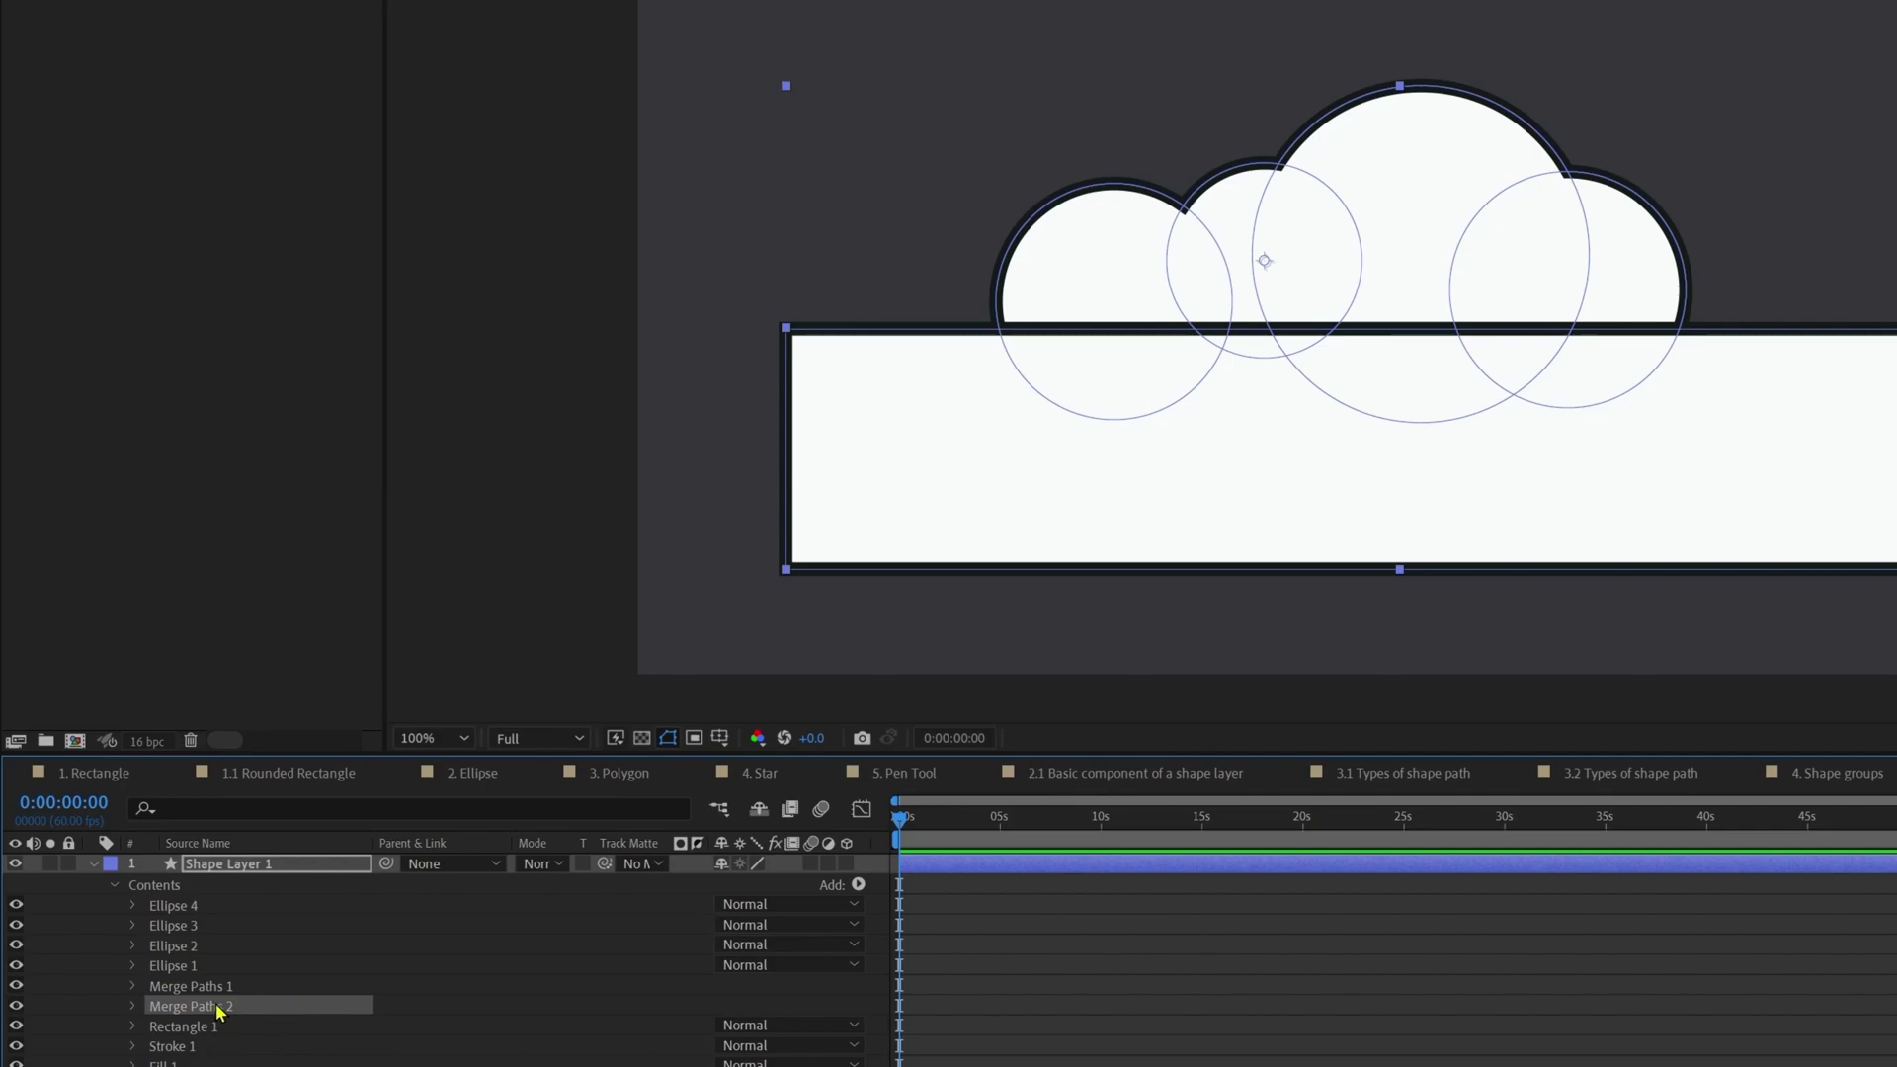
left_click_drag(218, 1006, 223, 1034)
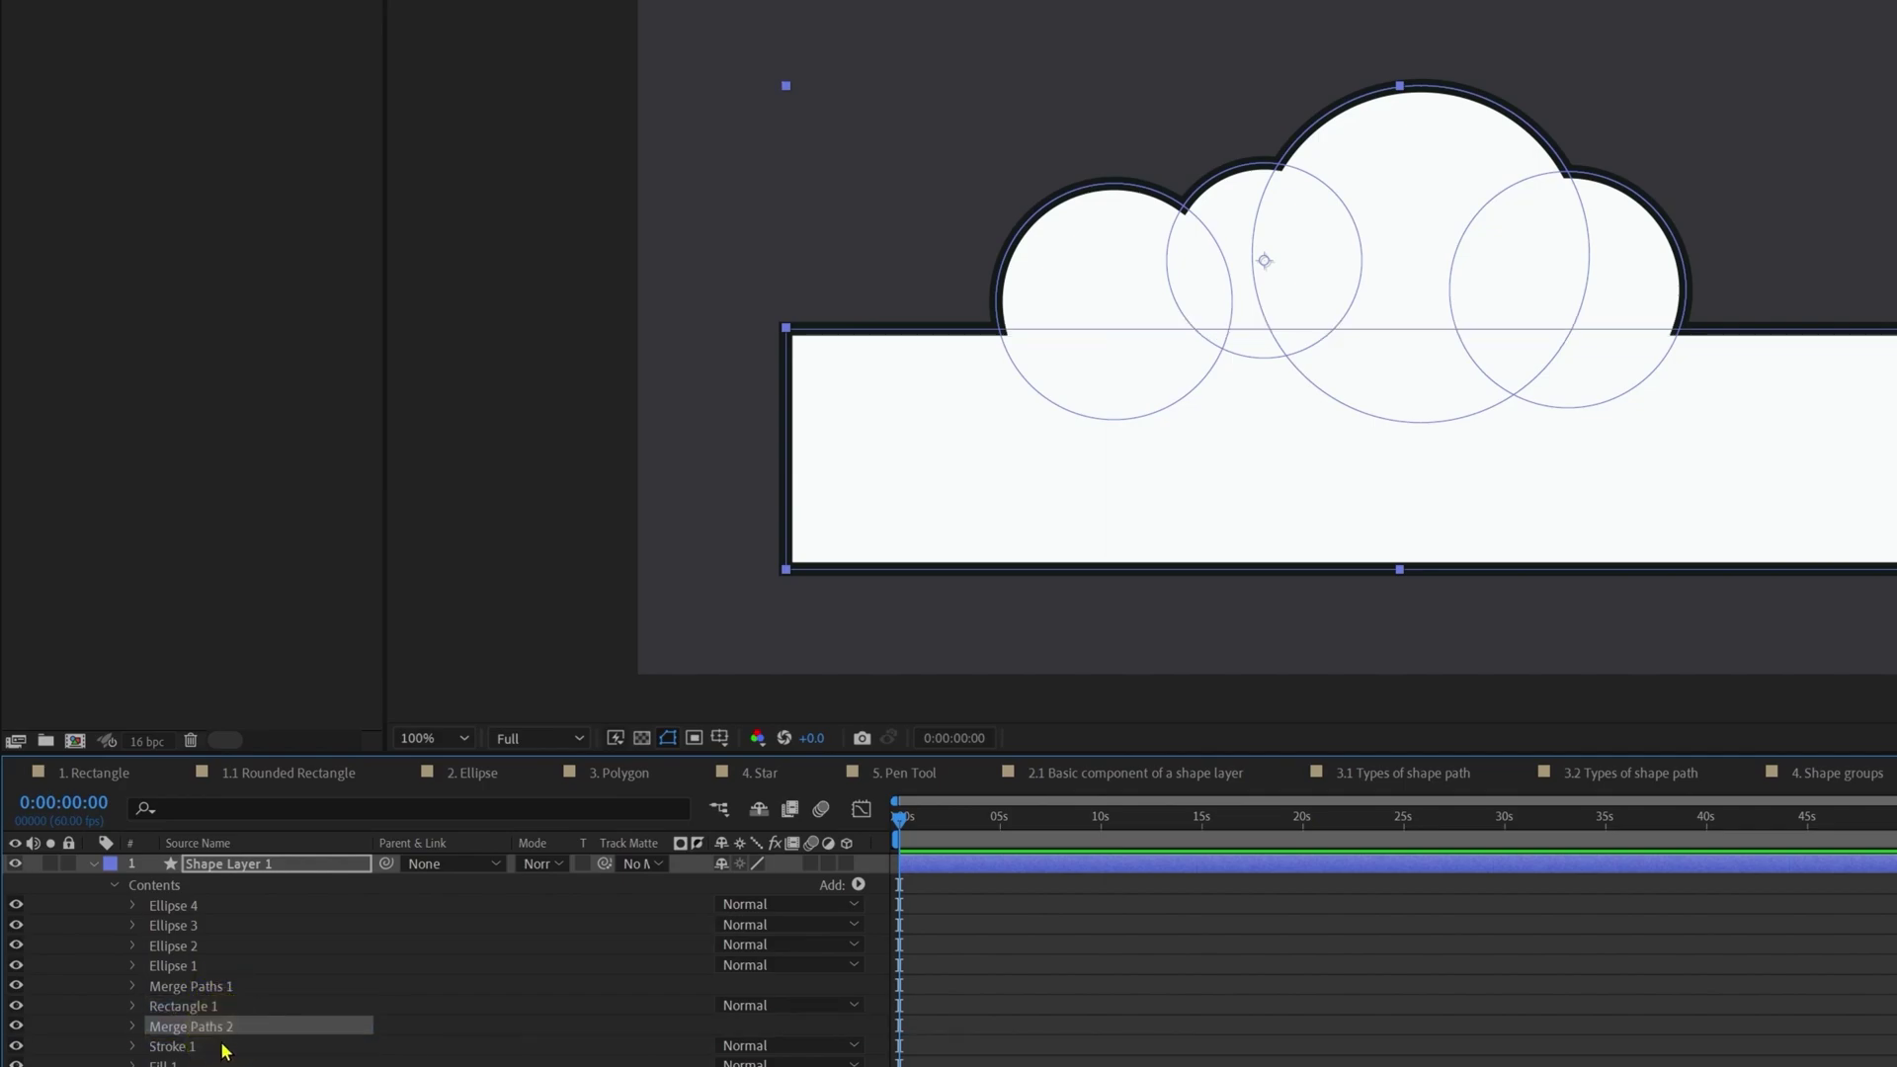
left_click(132, 1026)
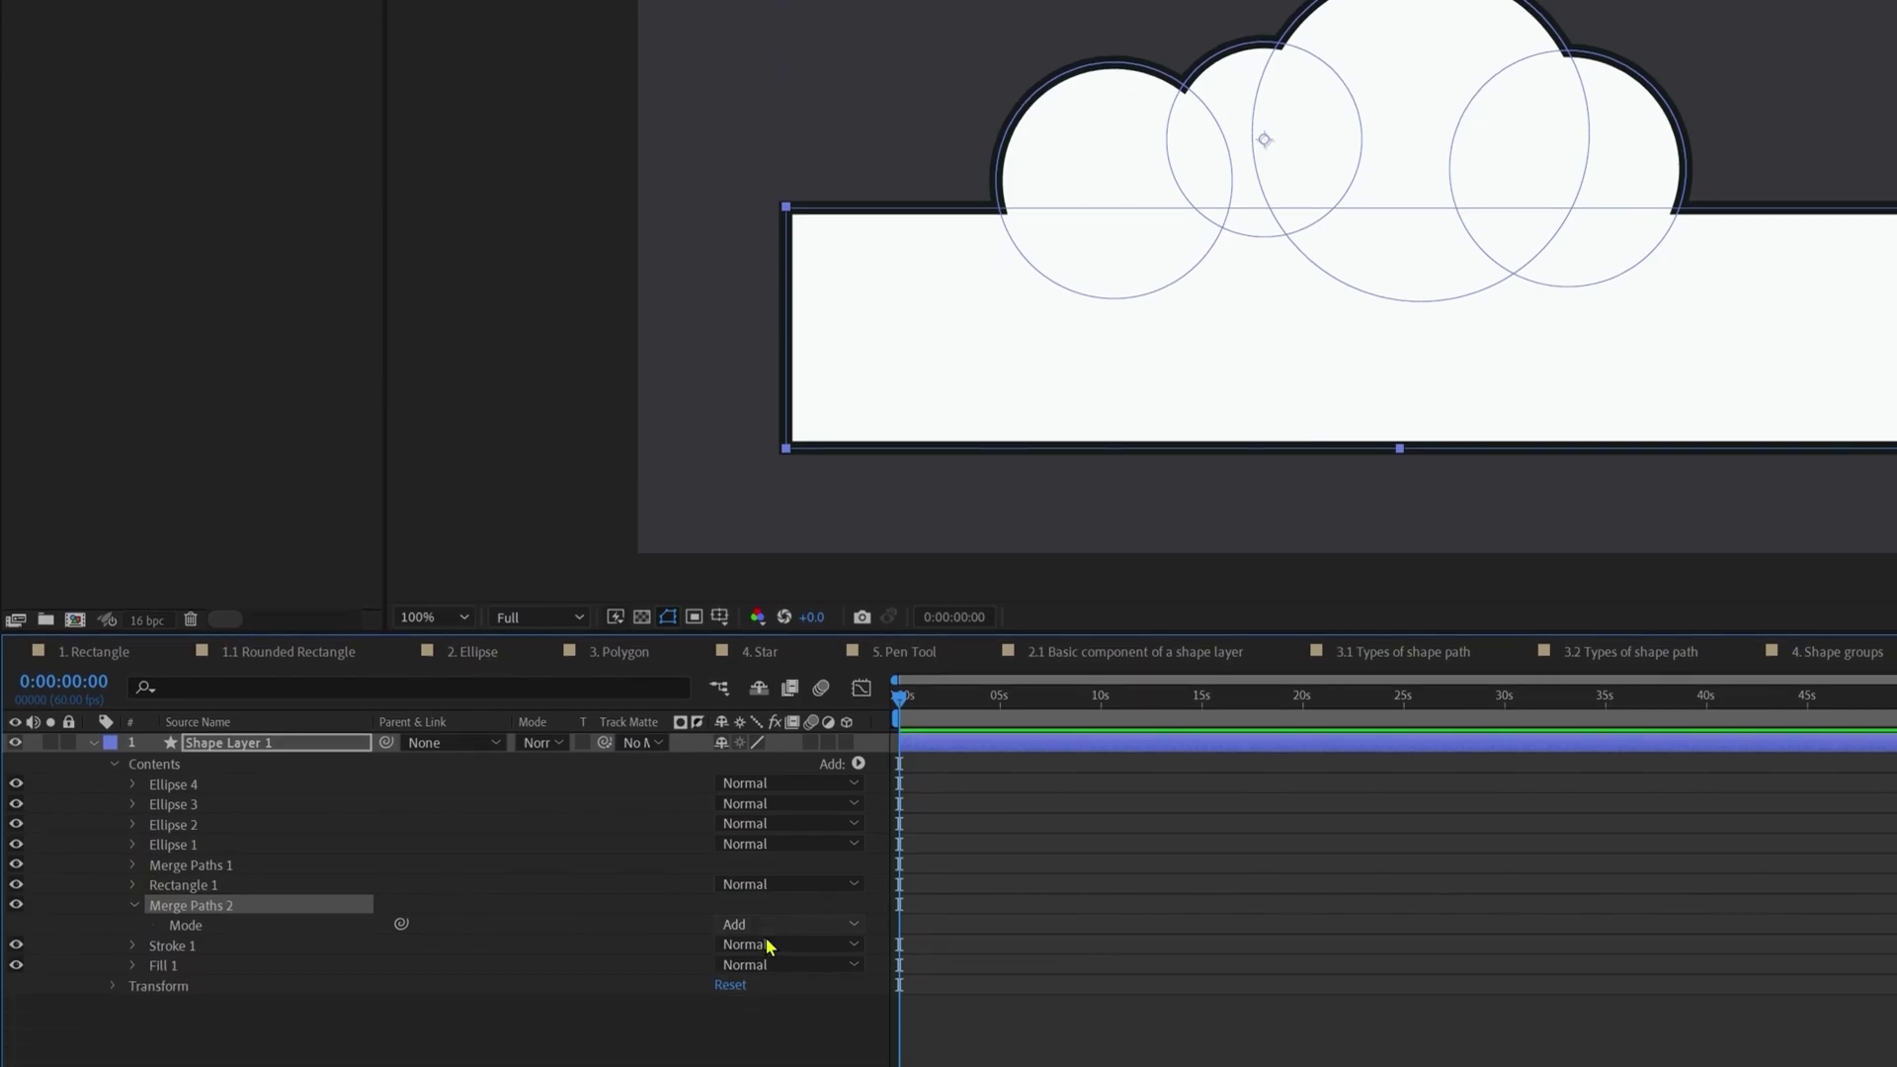
left_click(771, 1049)
left_click(791, 900)
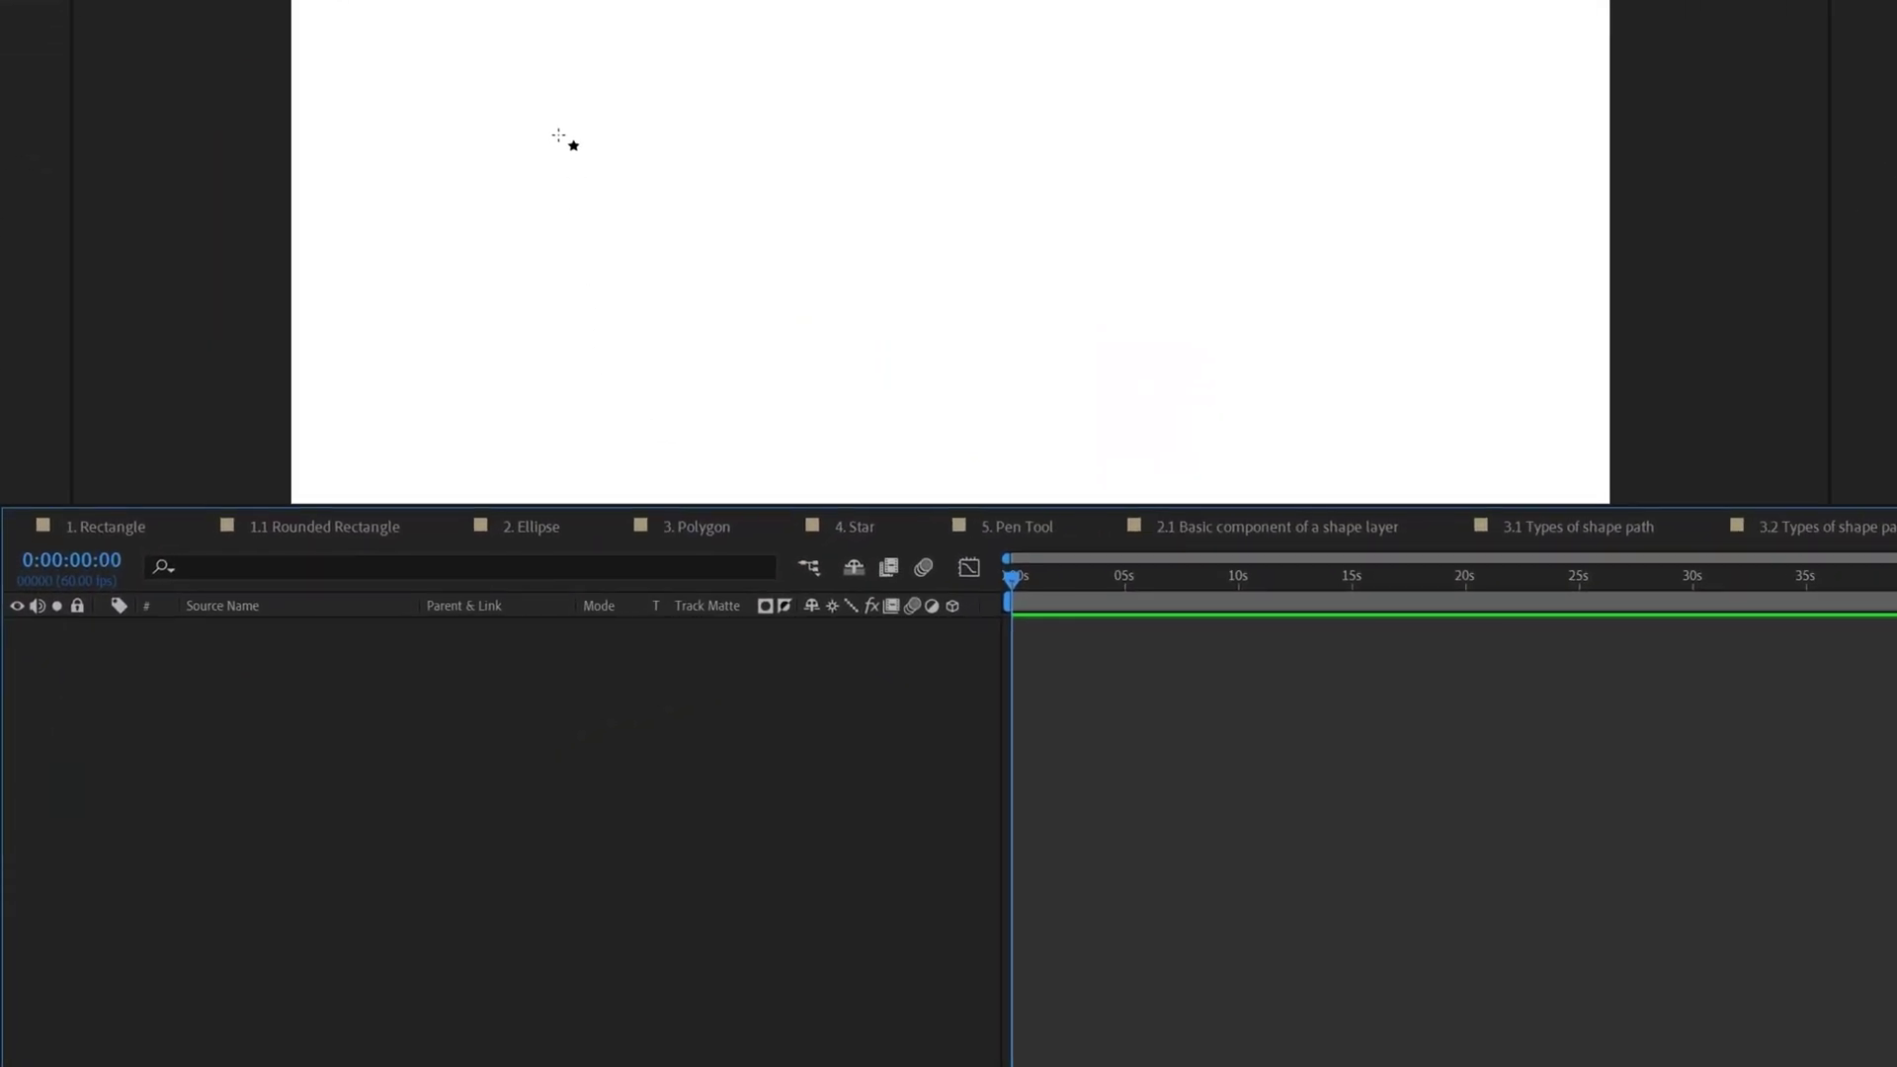
Step: Draw a turquoise circle in the empty white composition and move its layer toward the left edge
left_click_drag(559, 135, 777, 372)
left_click(336, 633)
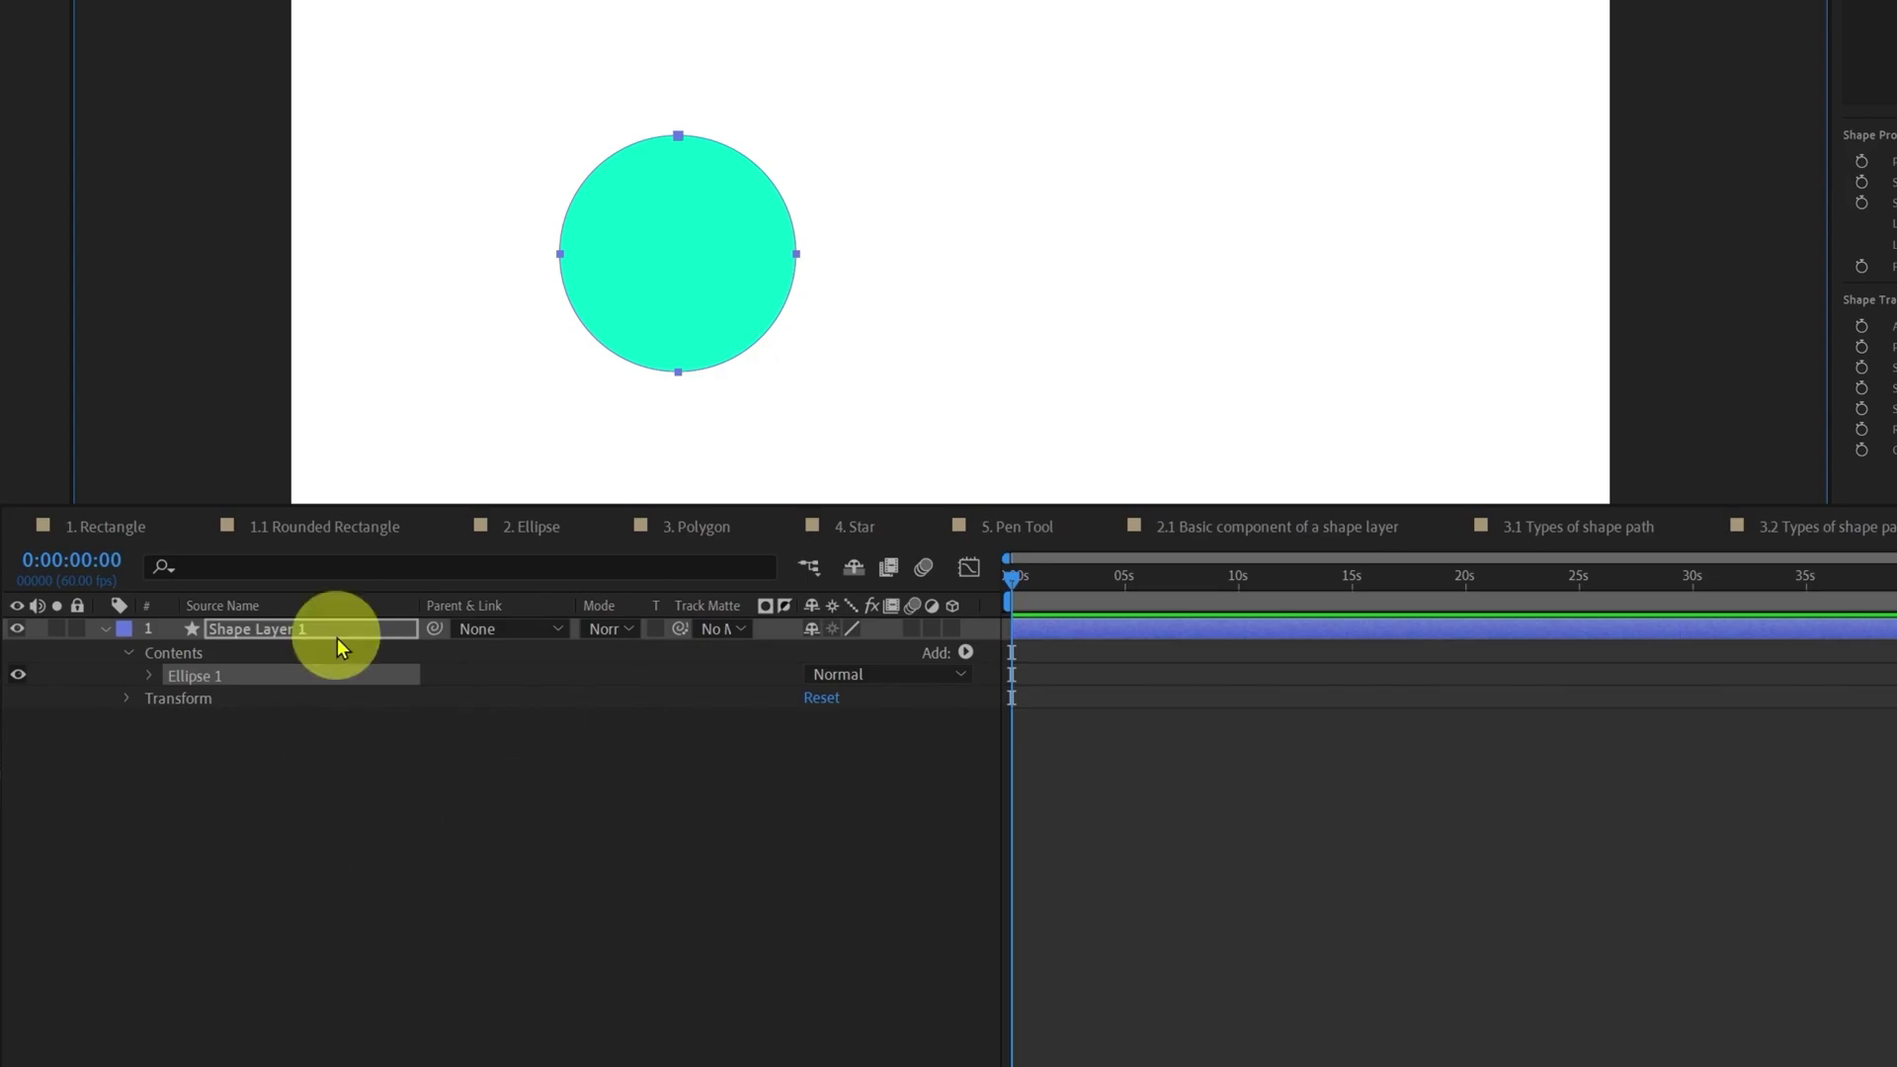
left_click_drag(697, 301, 525, 246)
Step: Expand Path 1 of Ellipse 1 and set a Path keyframe at 0:00:00:00
left_click(151, 678)
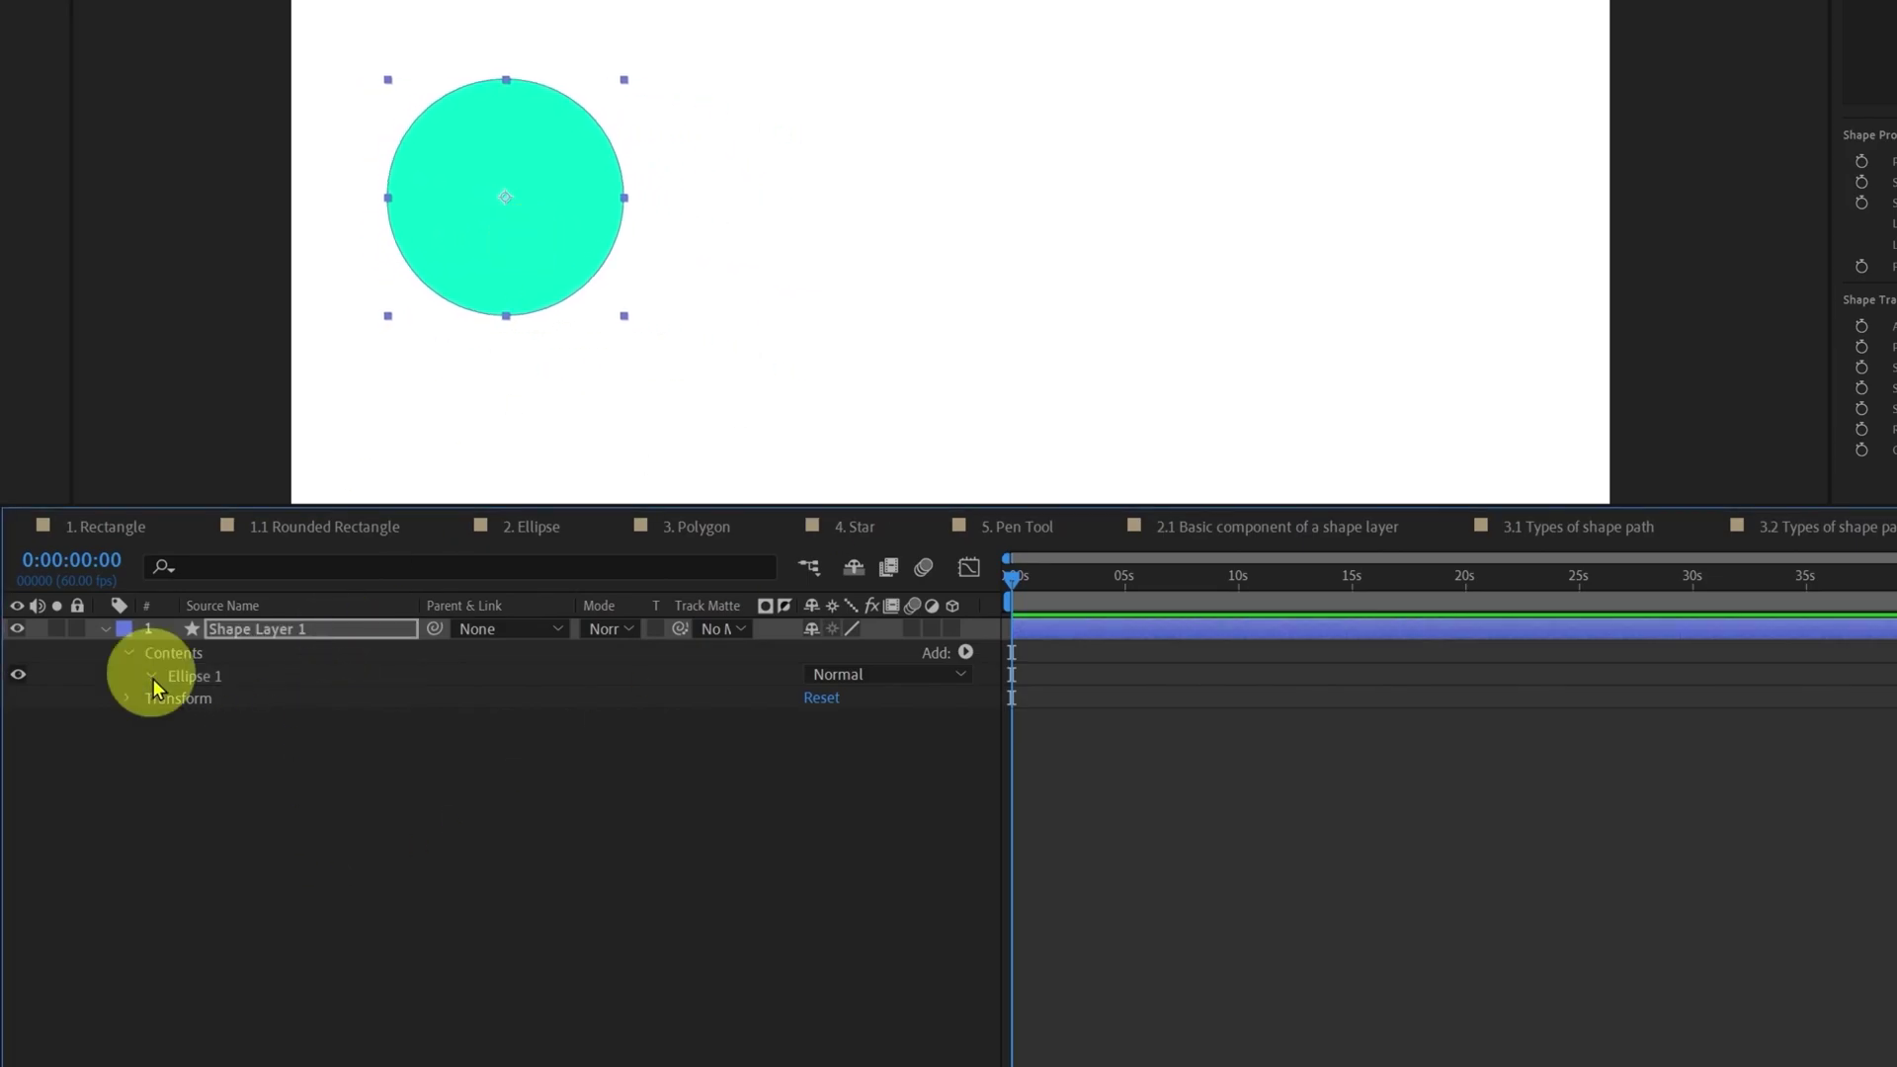
left_click(175, 700)
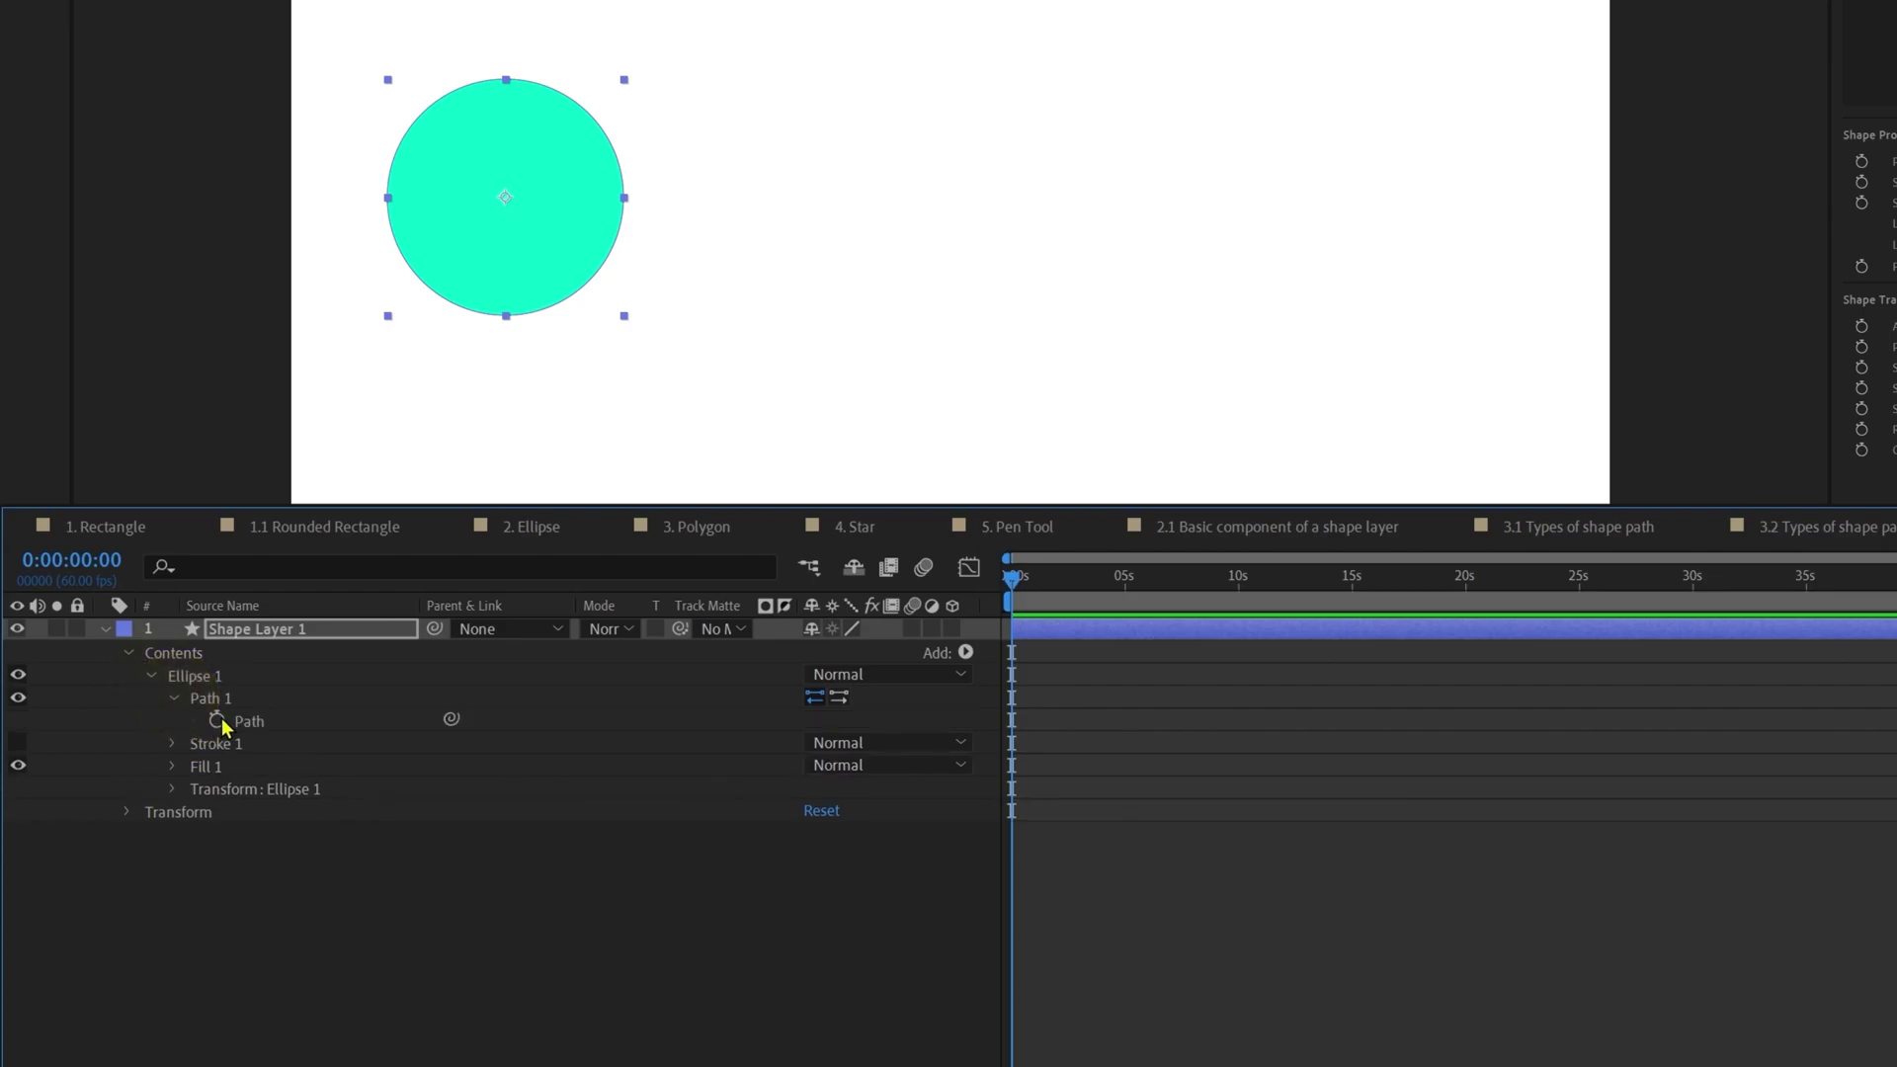
left_click(217, 721)
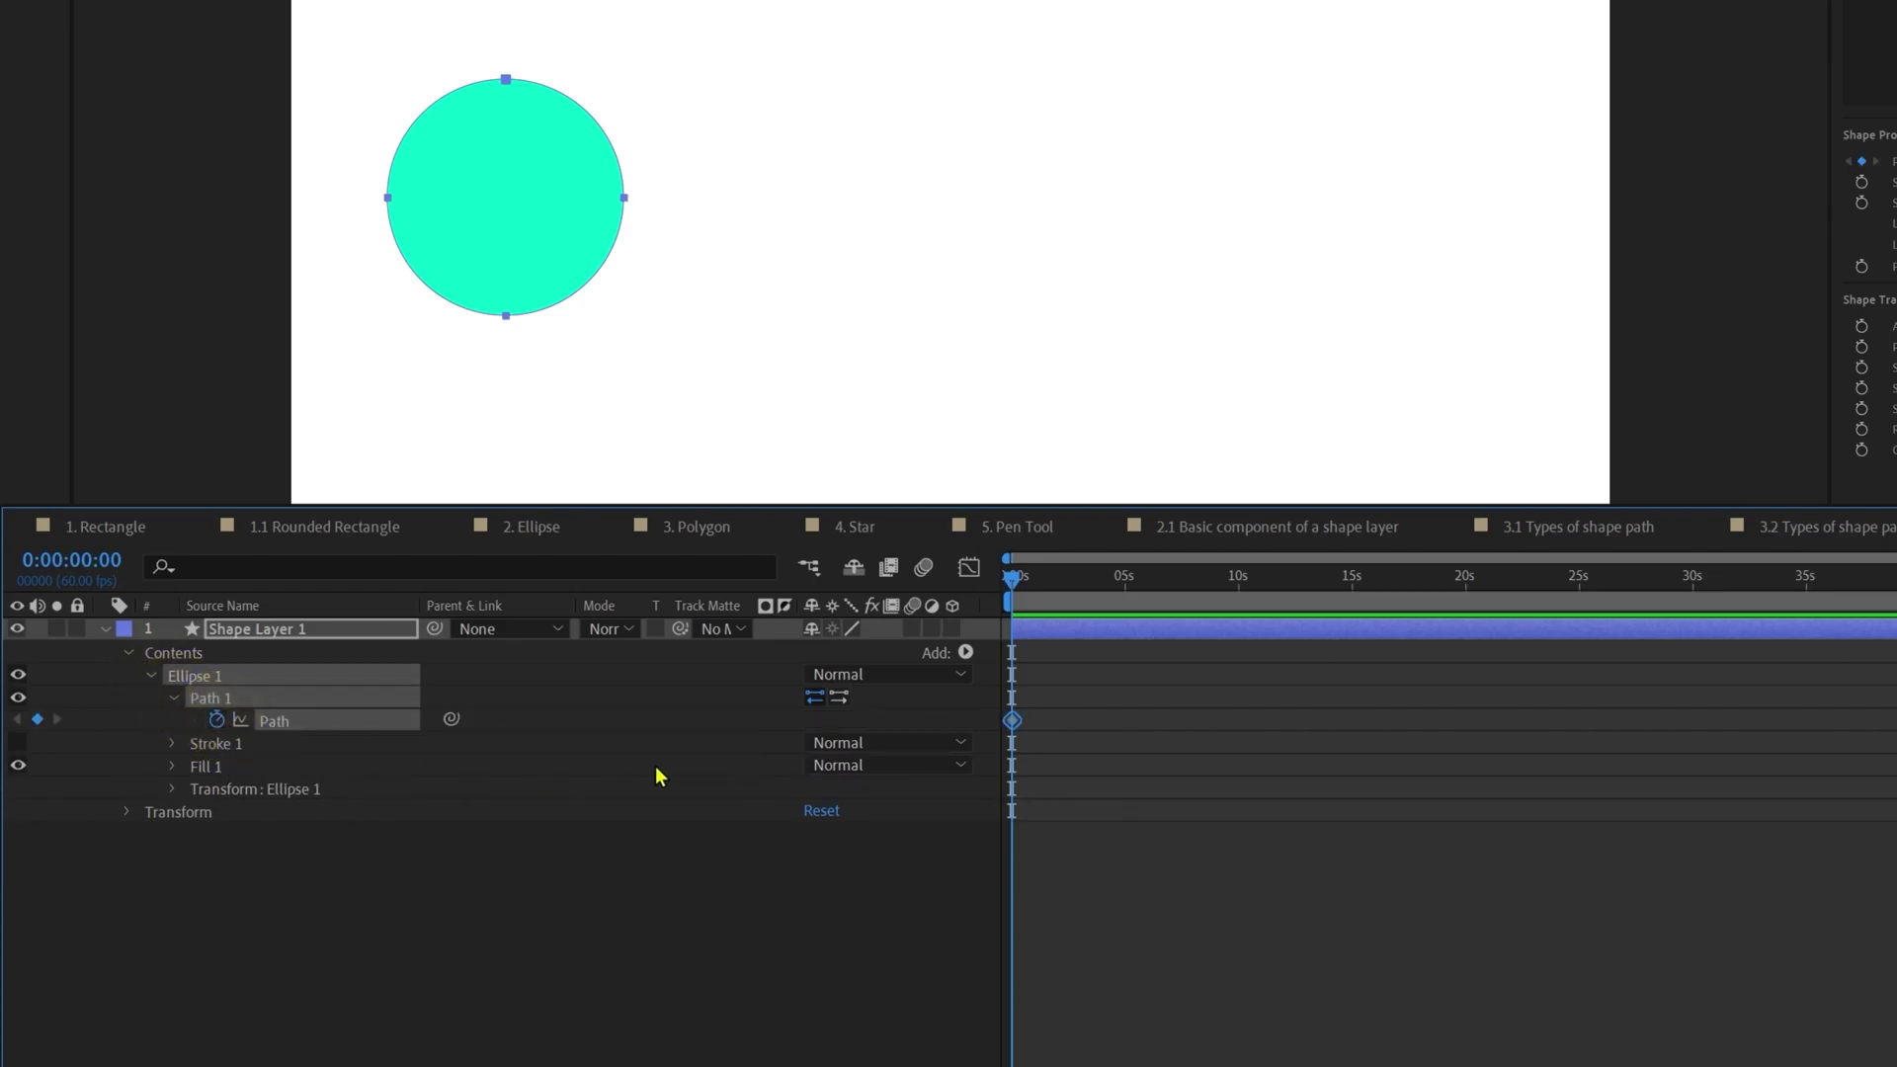
Step: At 0:00:01:00, move the whole circle path horizontally to the right side of the frame to keyframe its end position
left_click(78, 562)
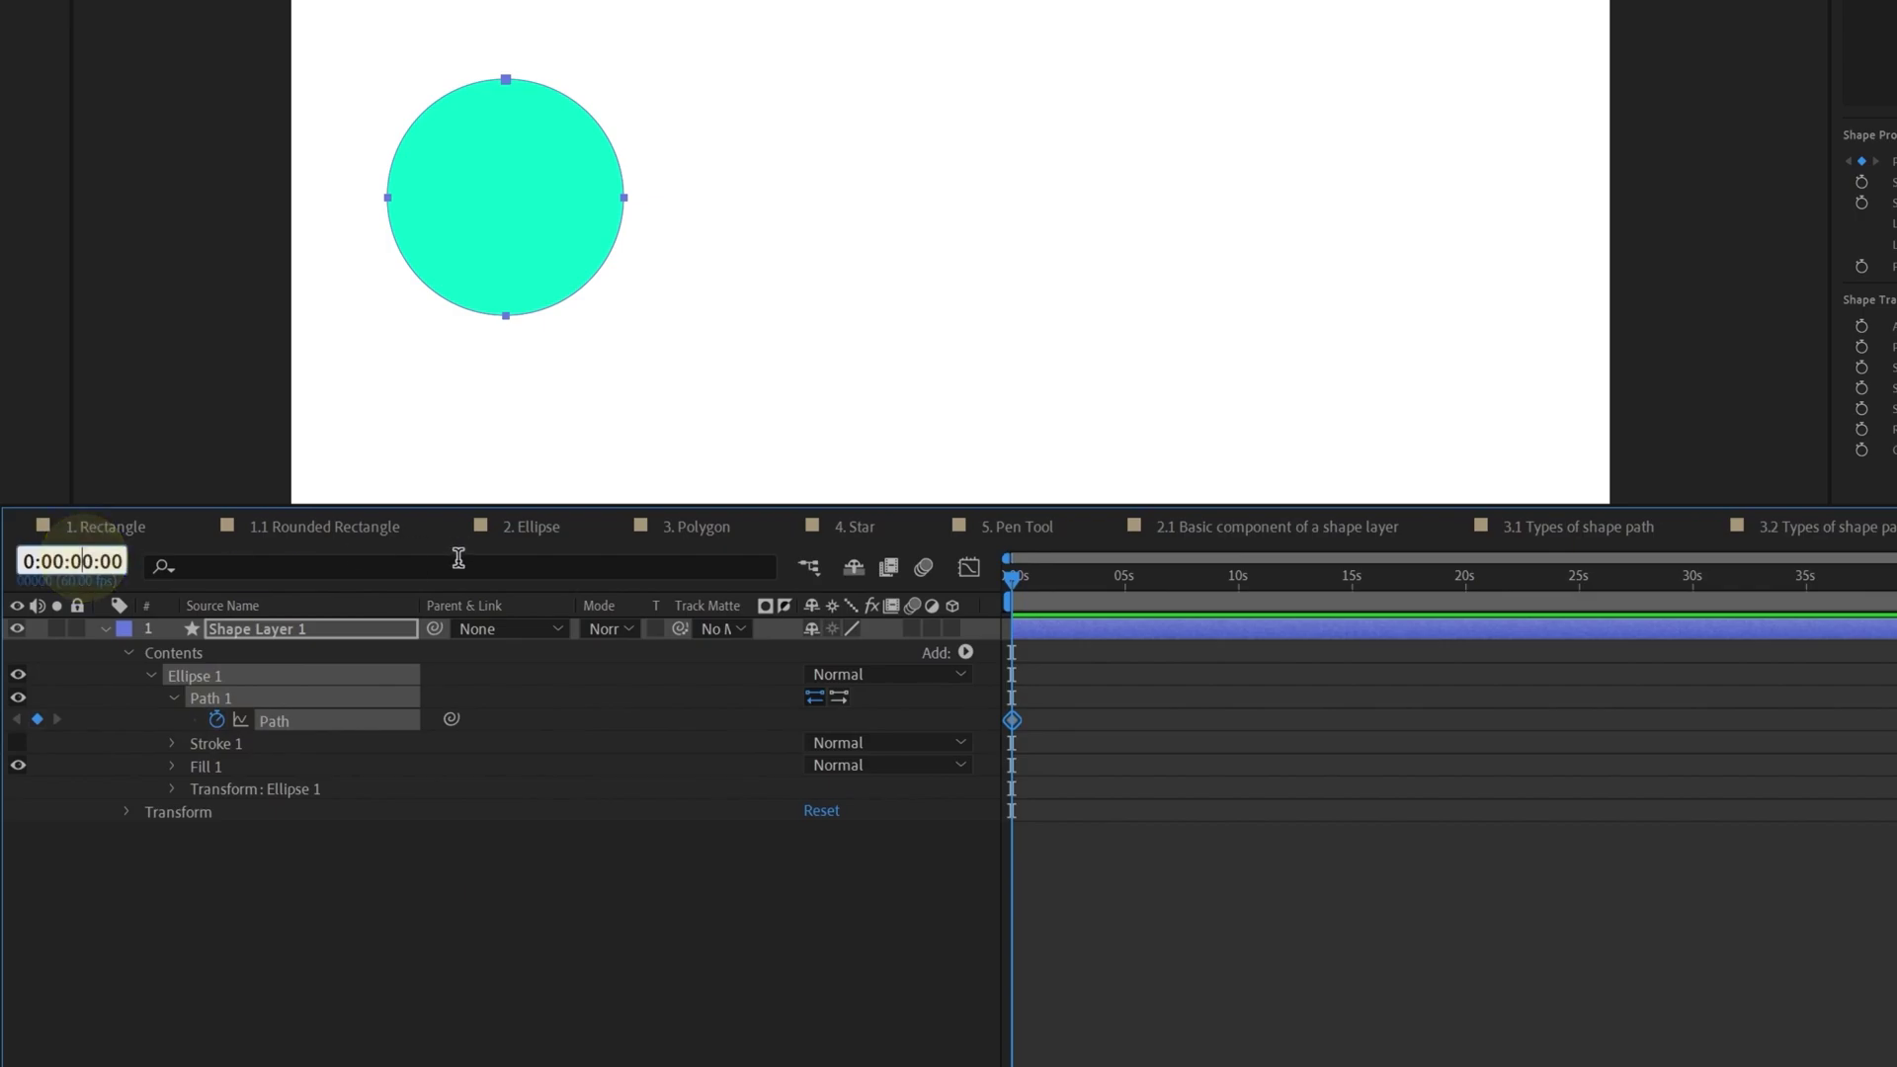
type("100")
key("Return")
key("semicolon")
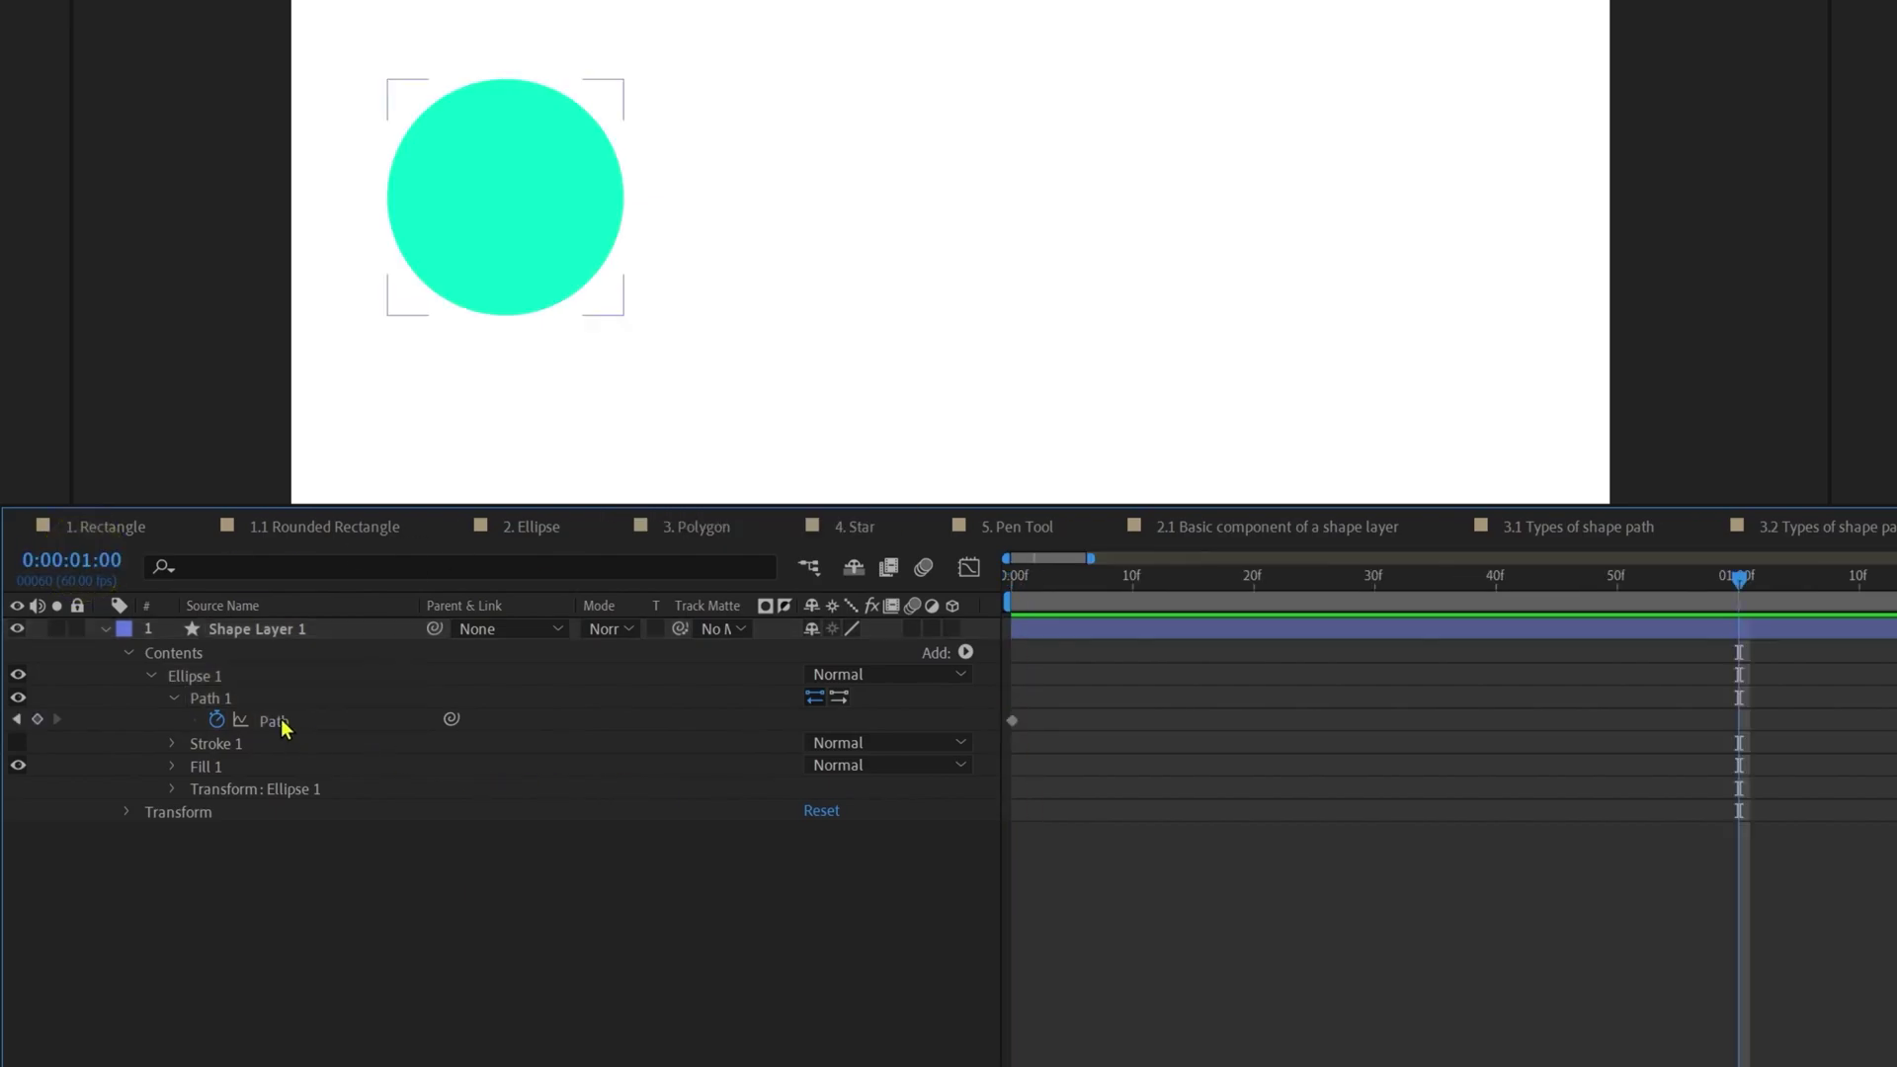
left_click(274, 722)
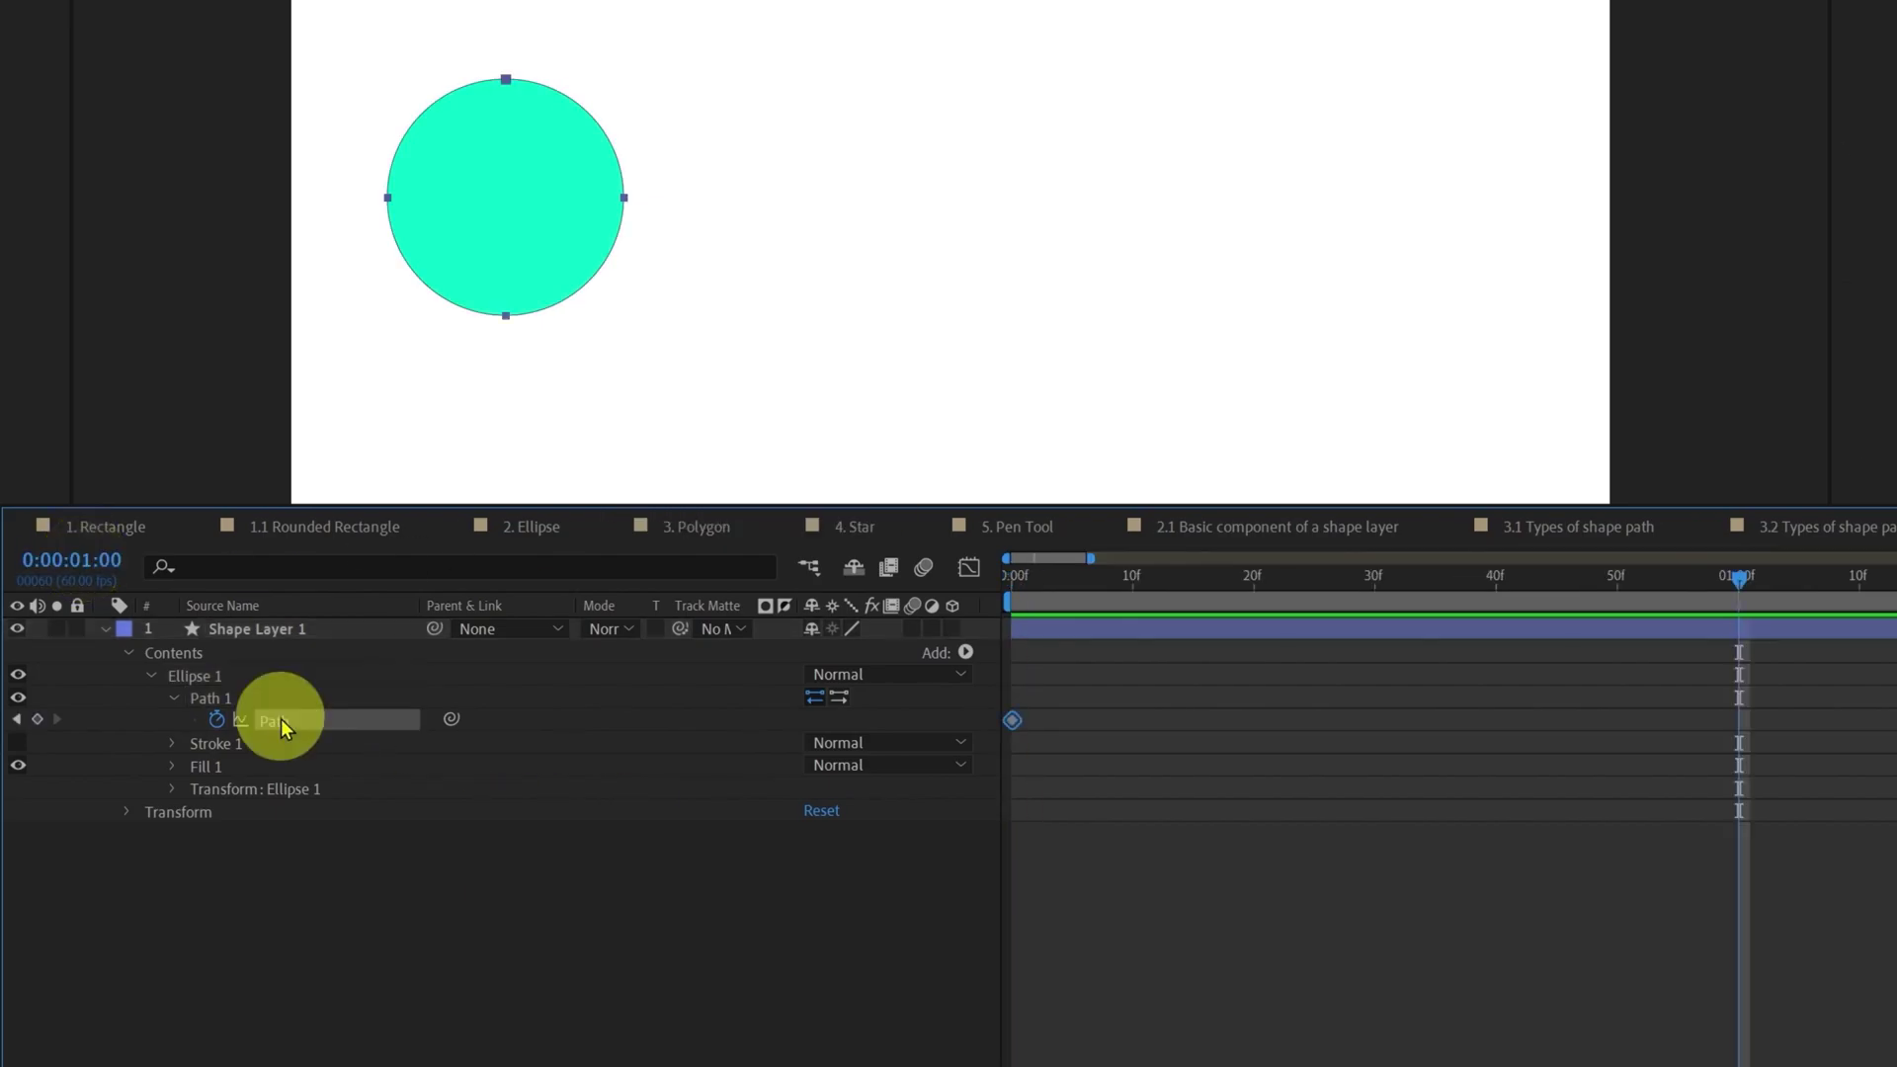
double_click(625, 200)
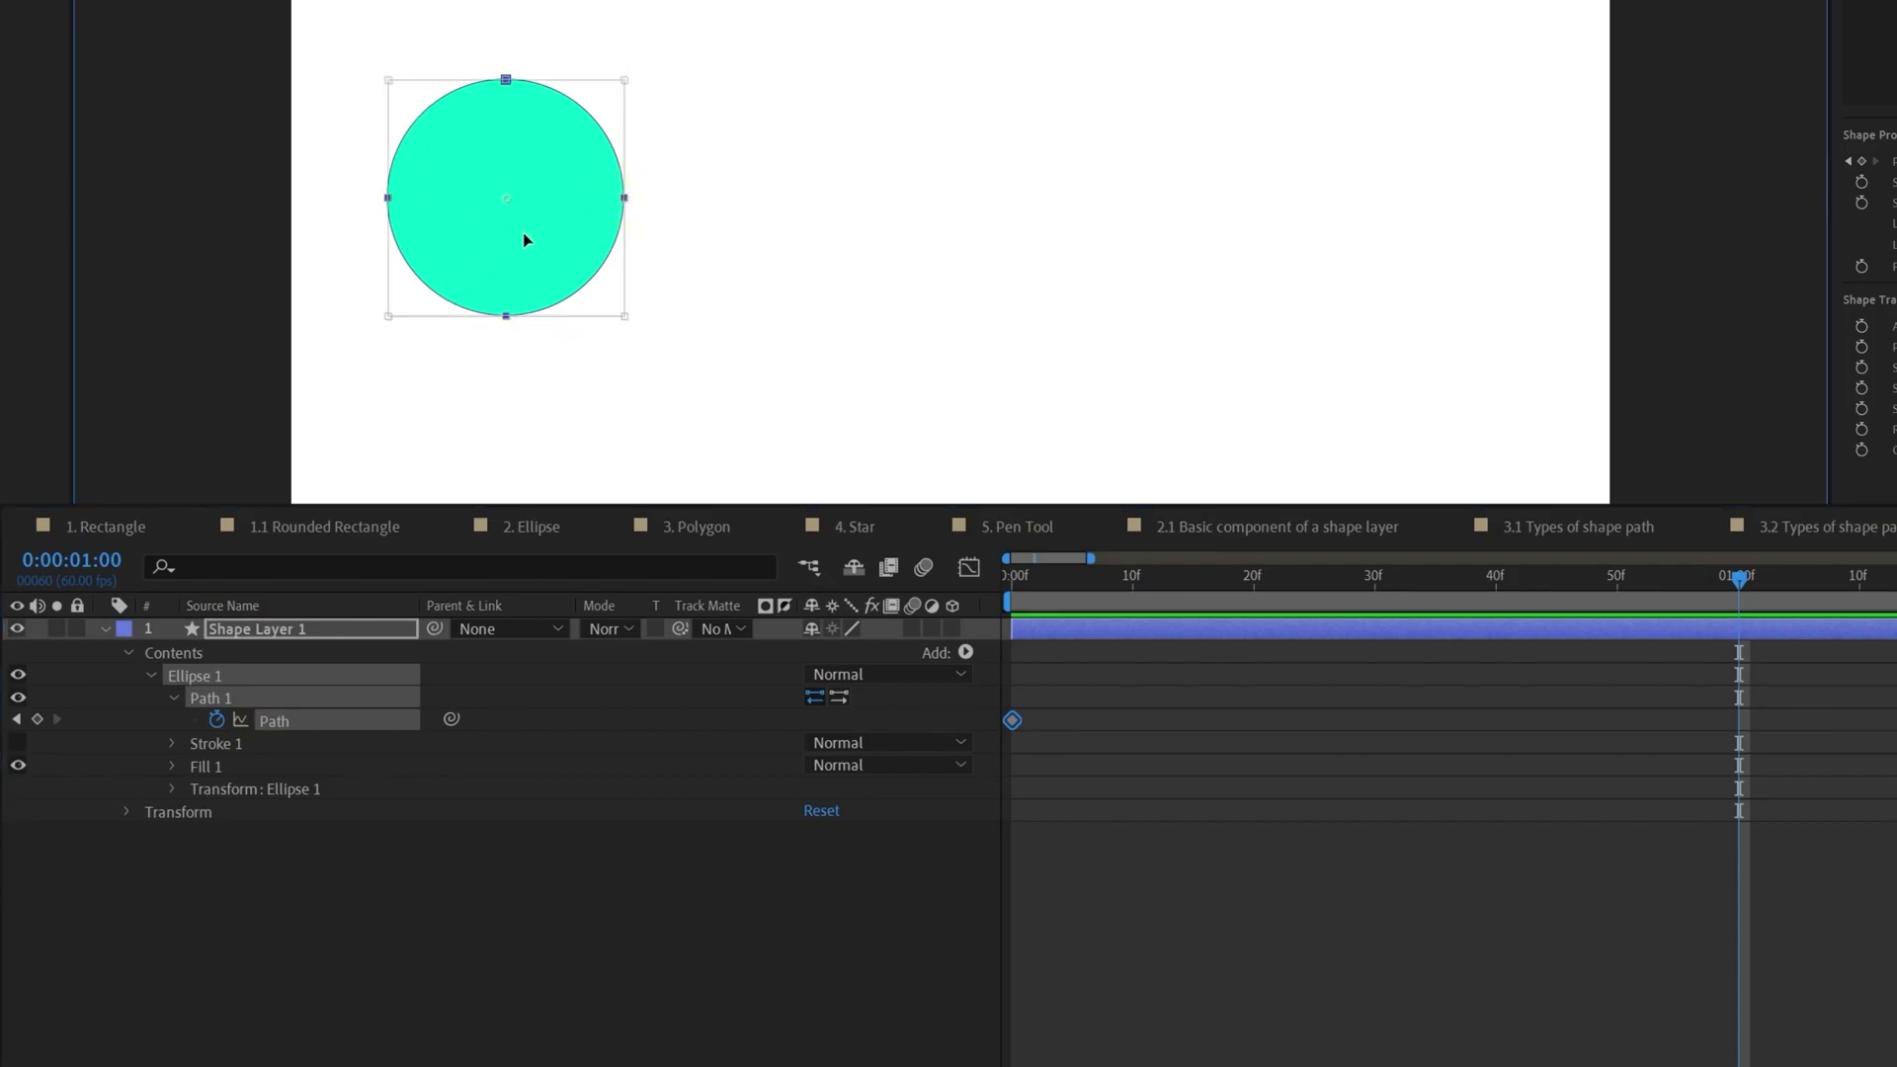
left_click_drag(529, 232, 622, 224)
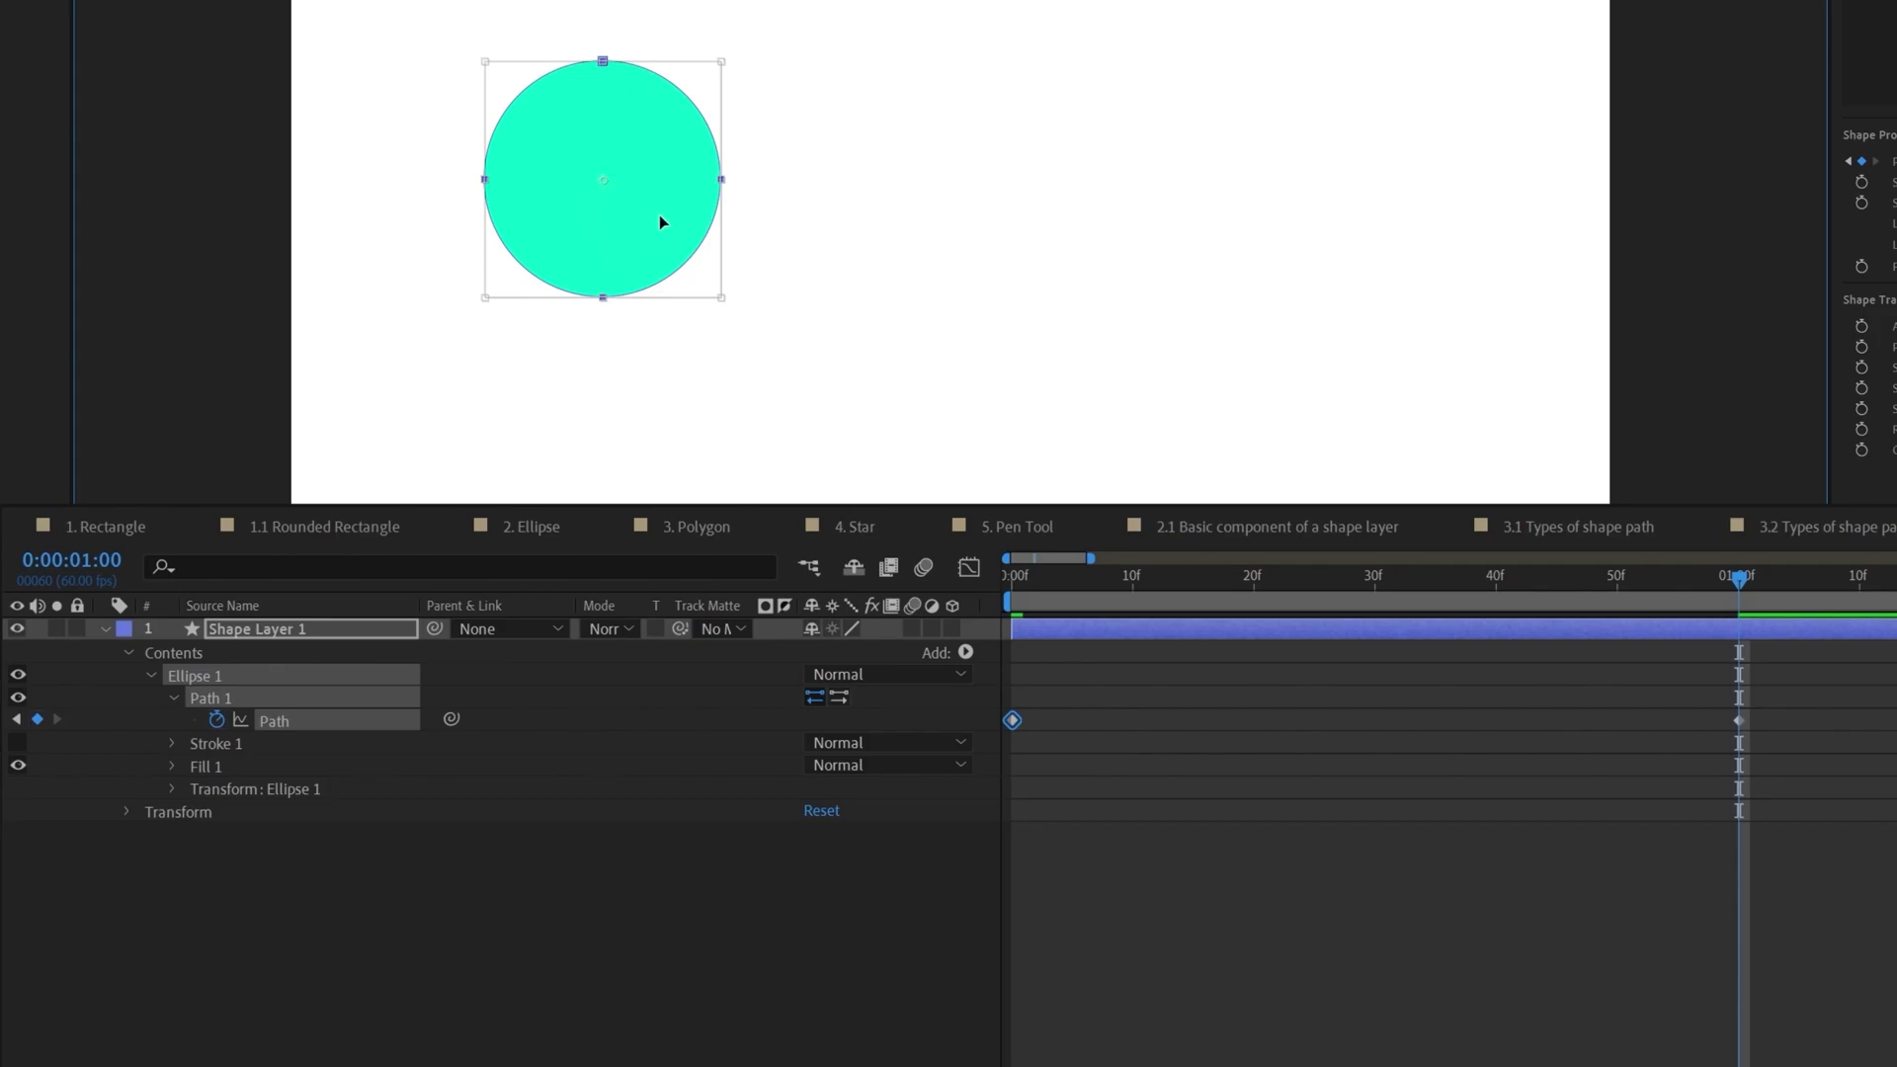
key("ctrl+z")
left_click_drag(497, 243, 1370, 321)
Step: Convert the circle path's four vertices to corner points at 0:00:01:00 so it becomes a diamond
left_click(283, 726)
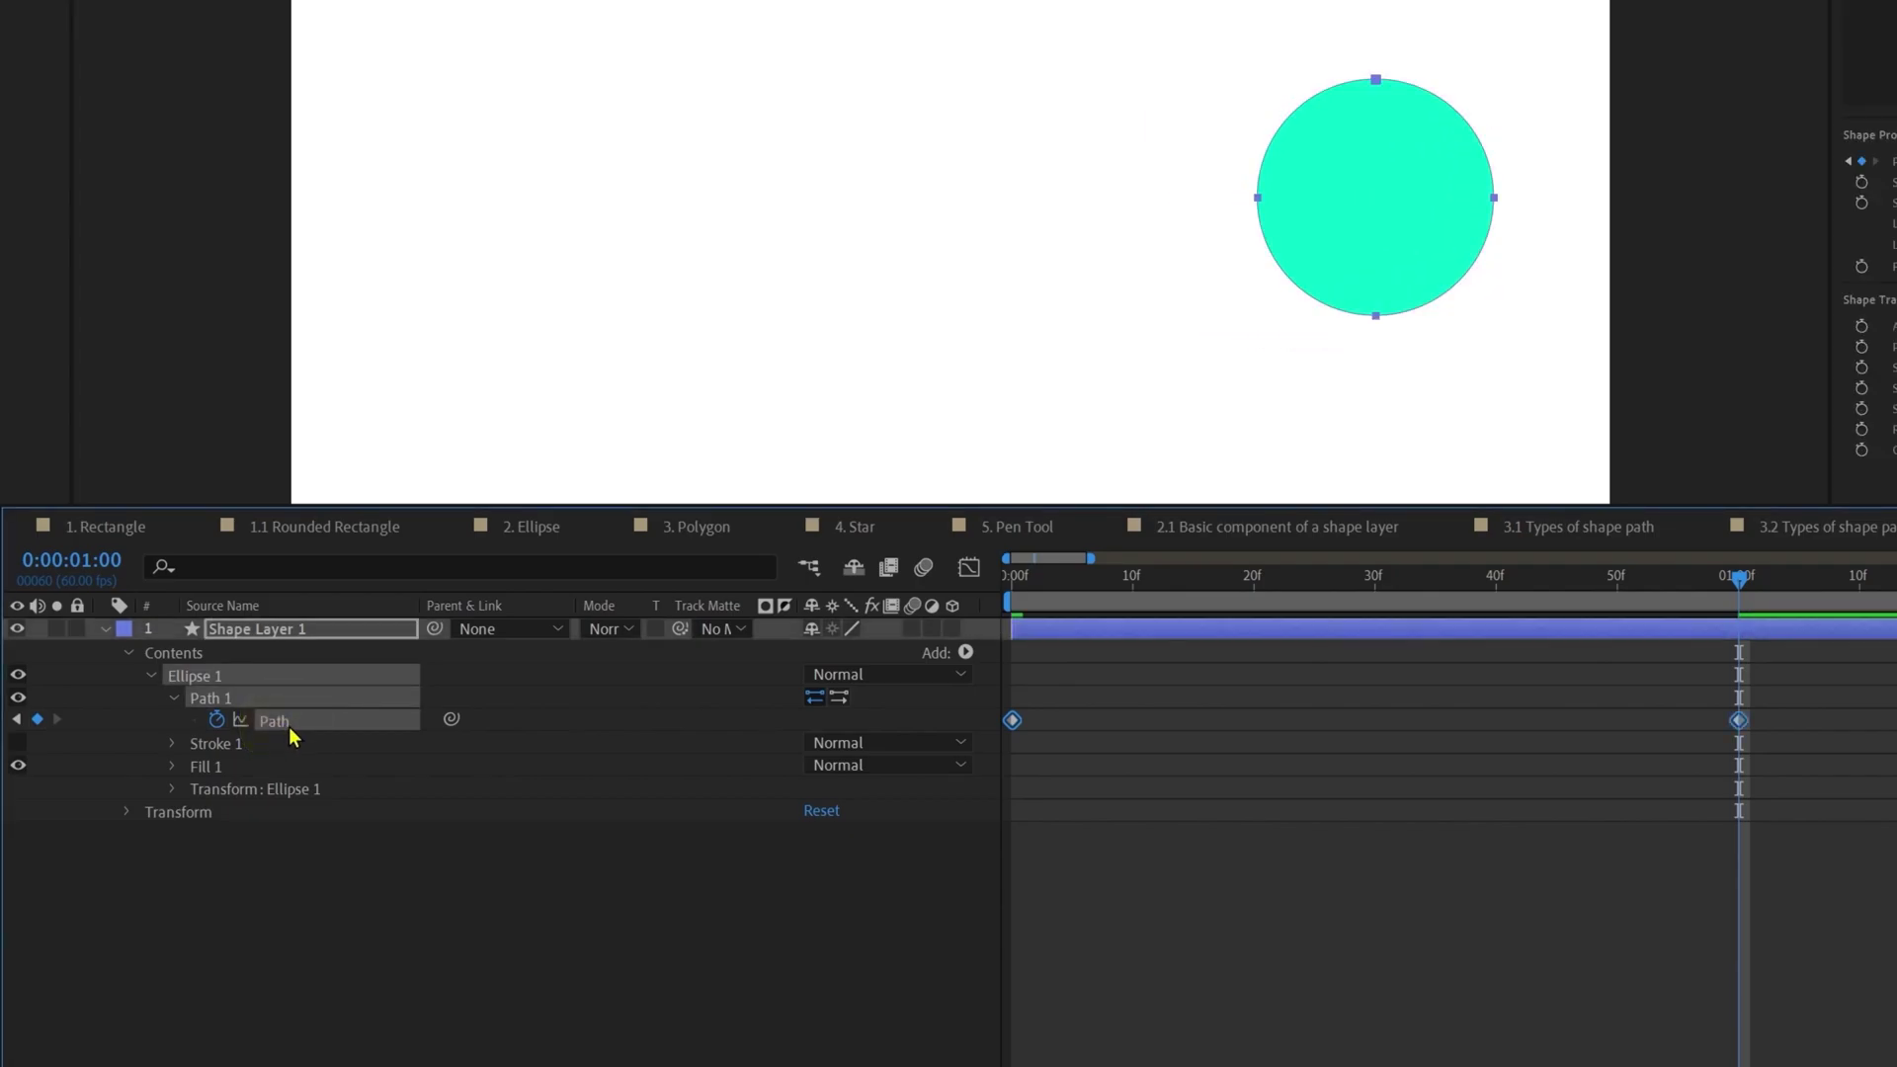
left_click_drag(1327, 30, 1399, 144)
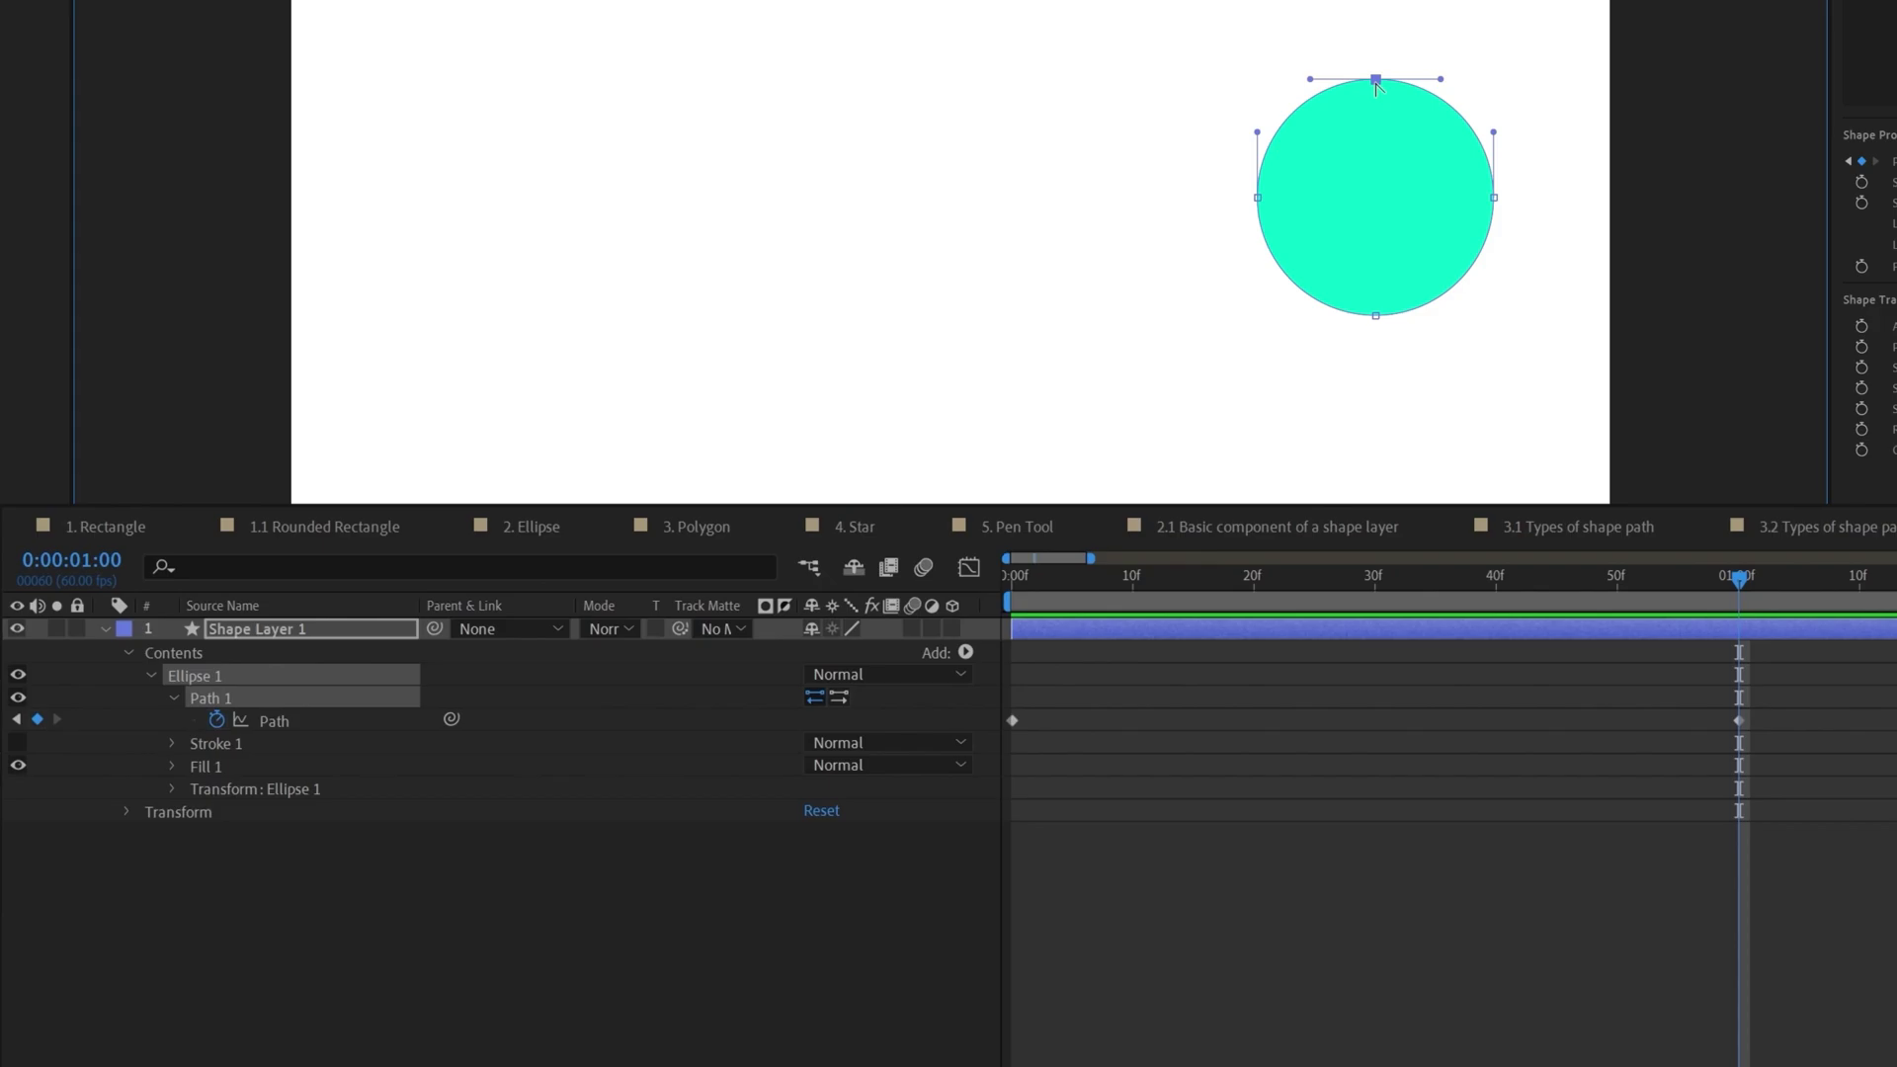
left_click(1377, 81, "ctrl+alt")
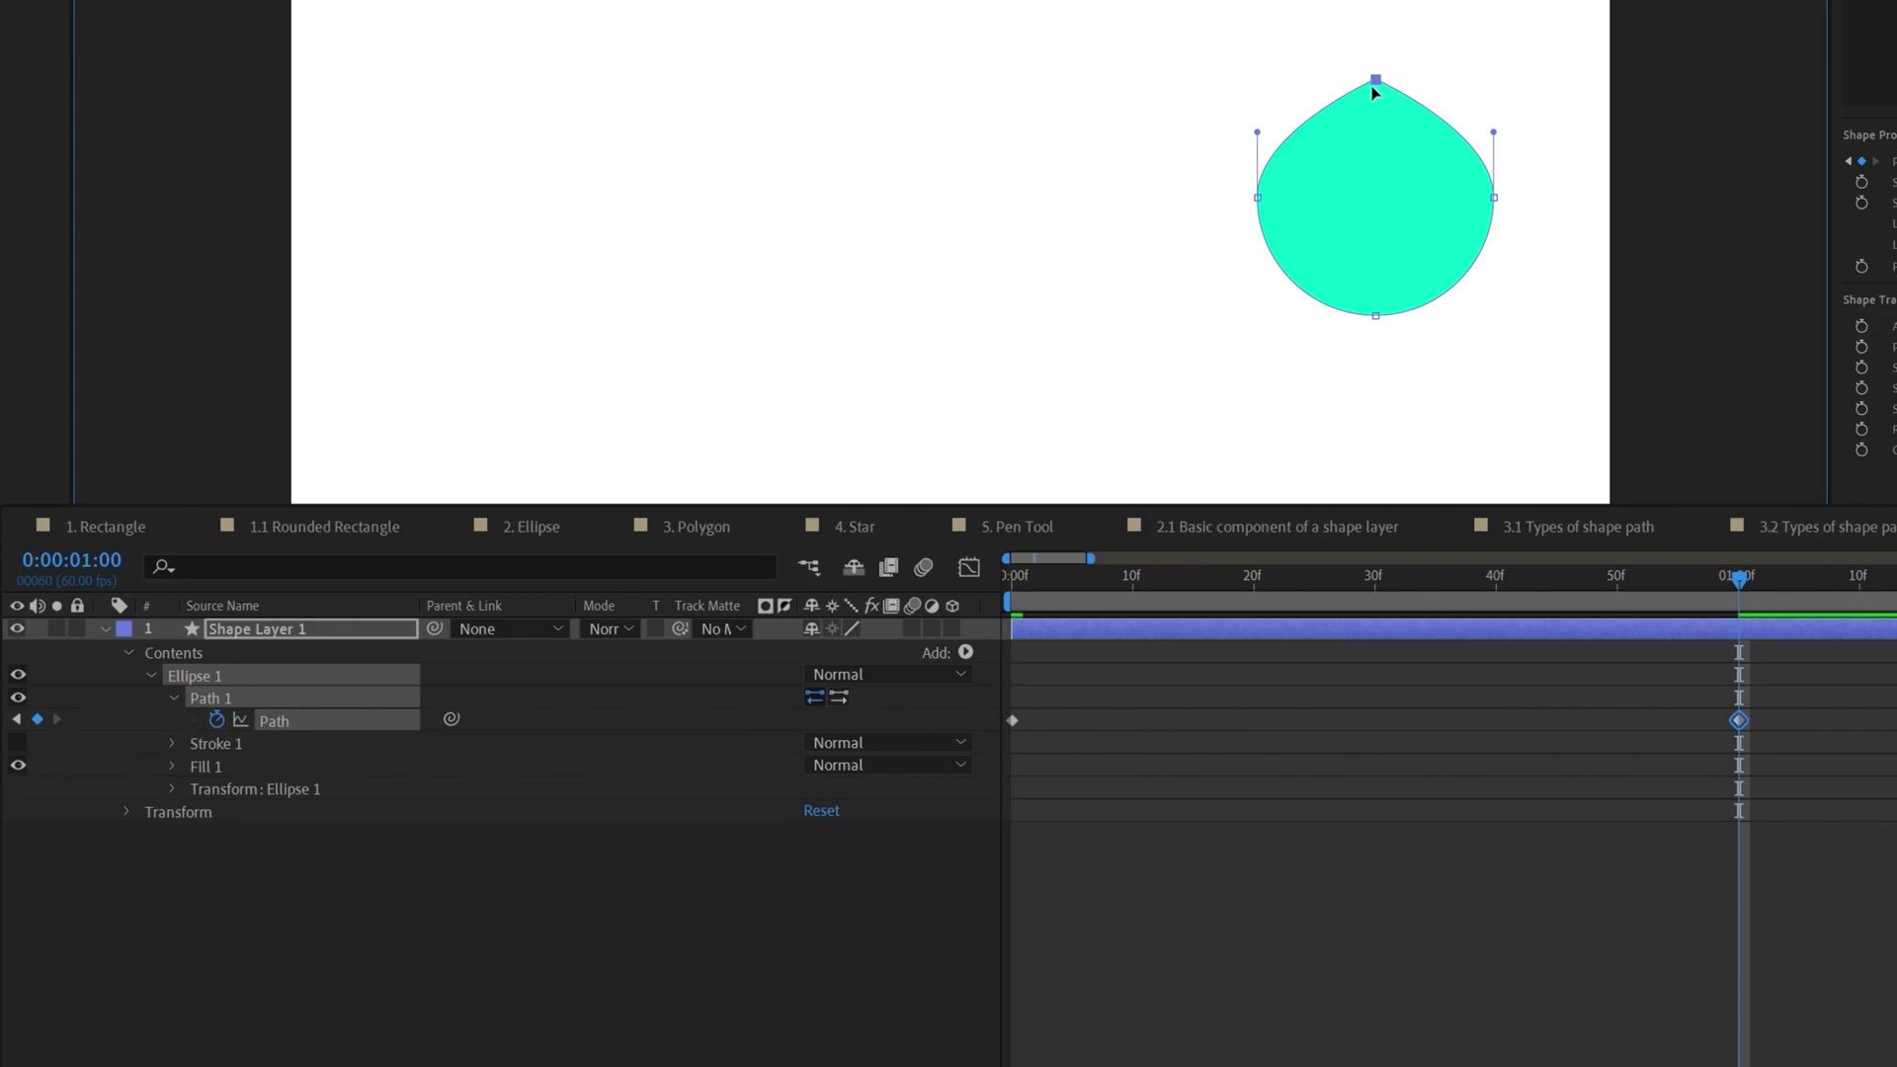
left_click(1258, 198, "ctrl+alt")
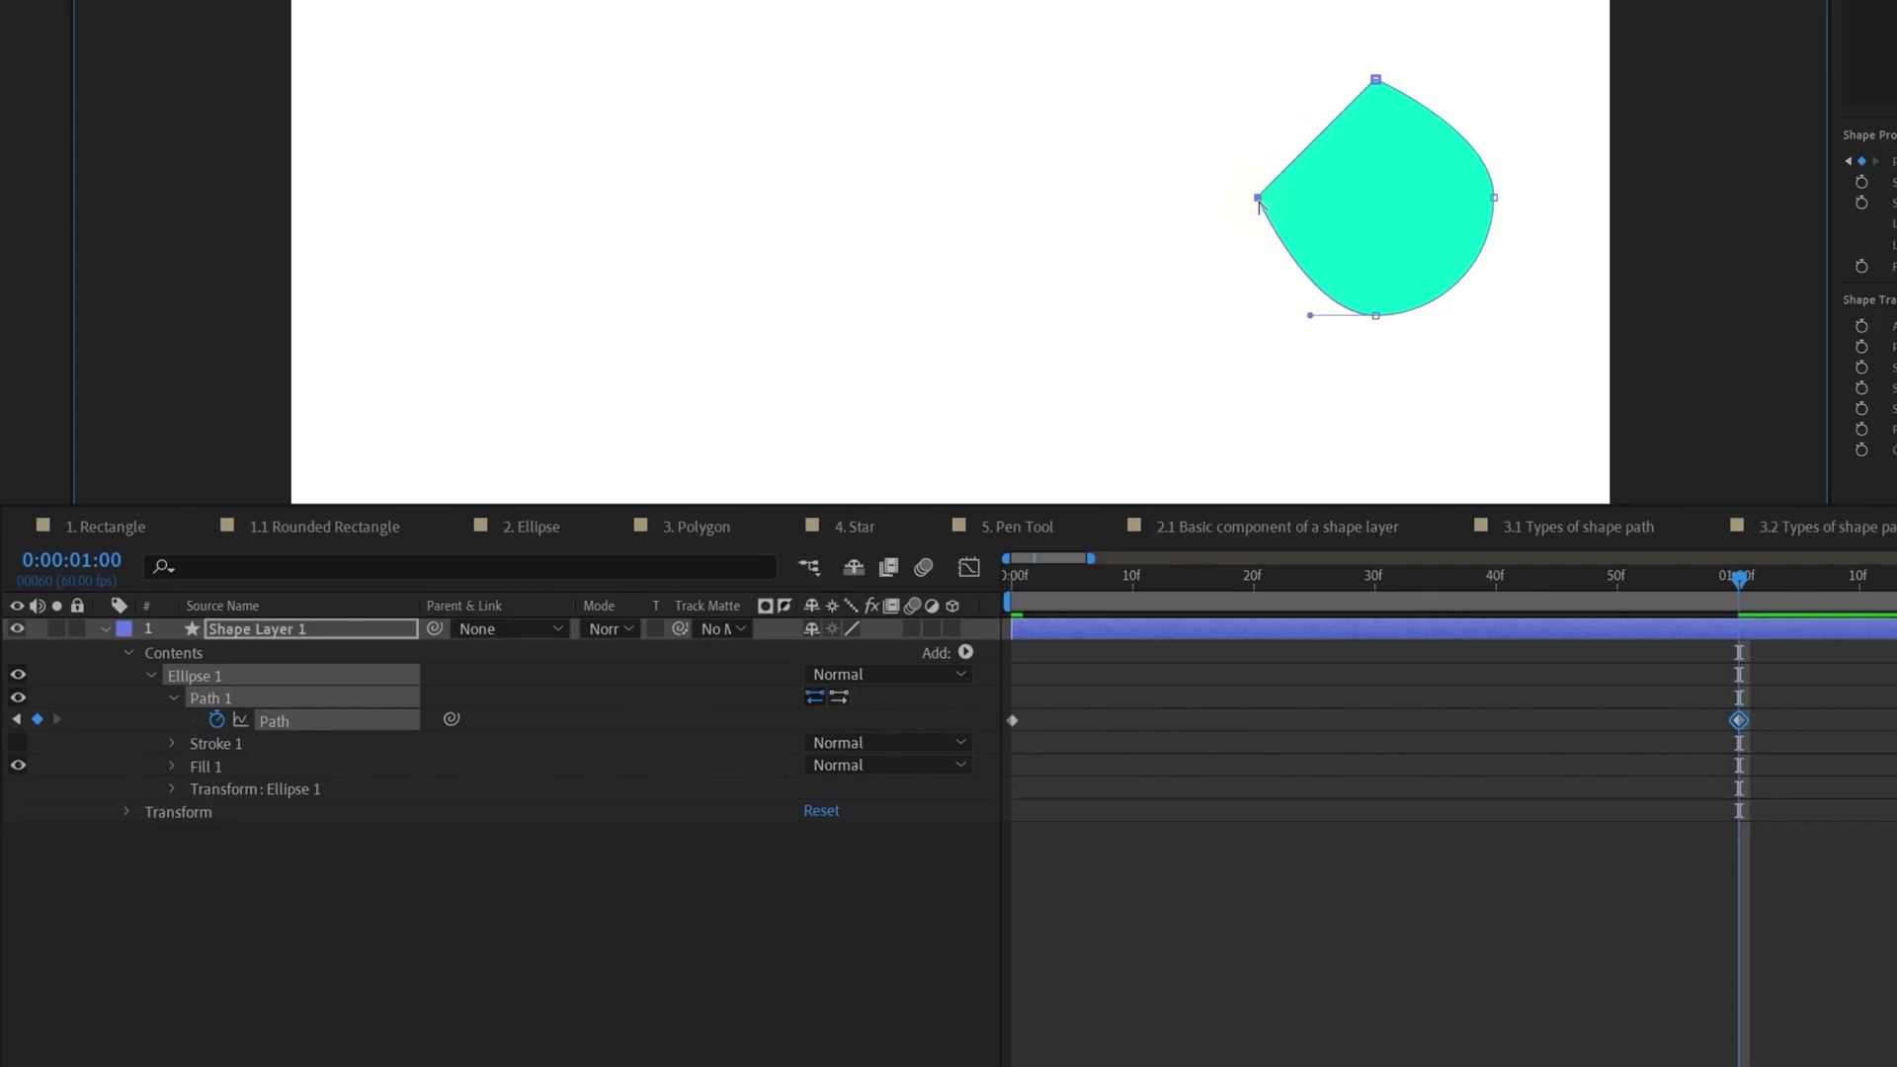
left_click(1494, 198, "ctrl+alt")
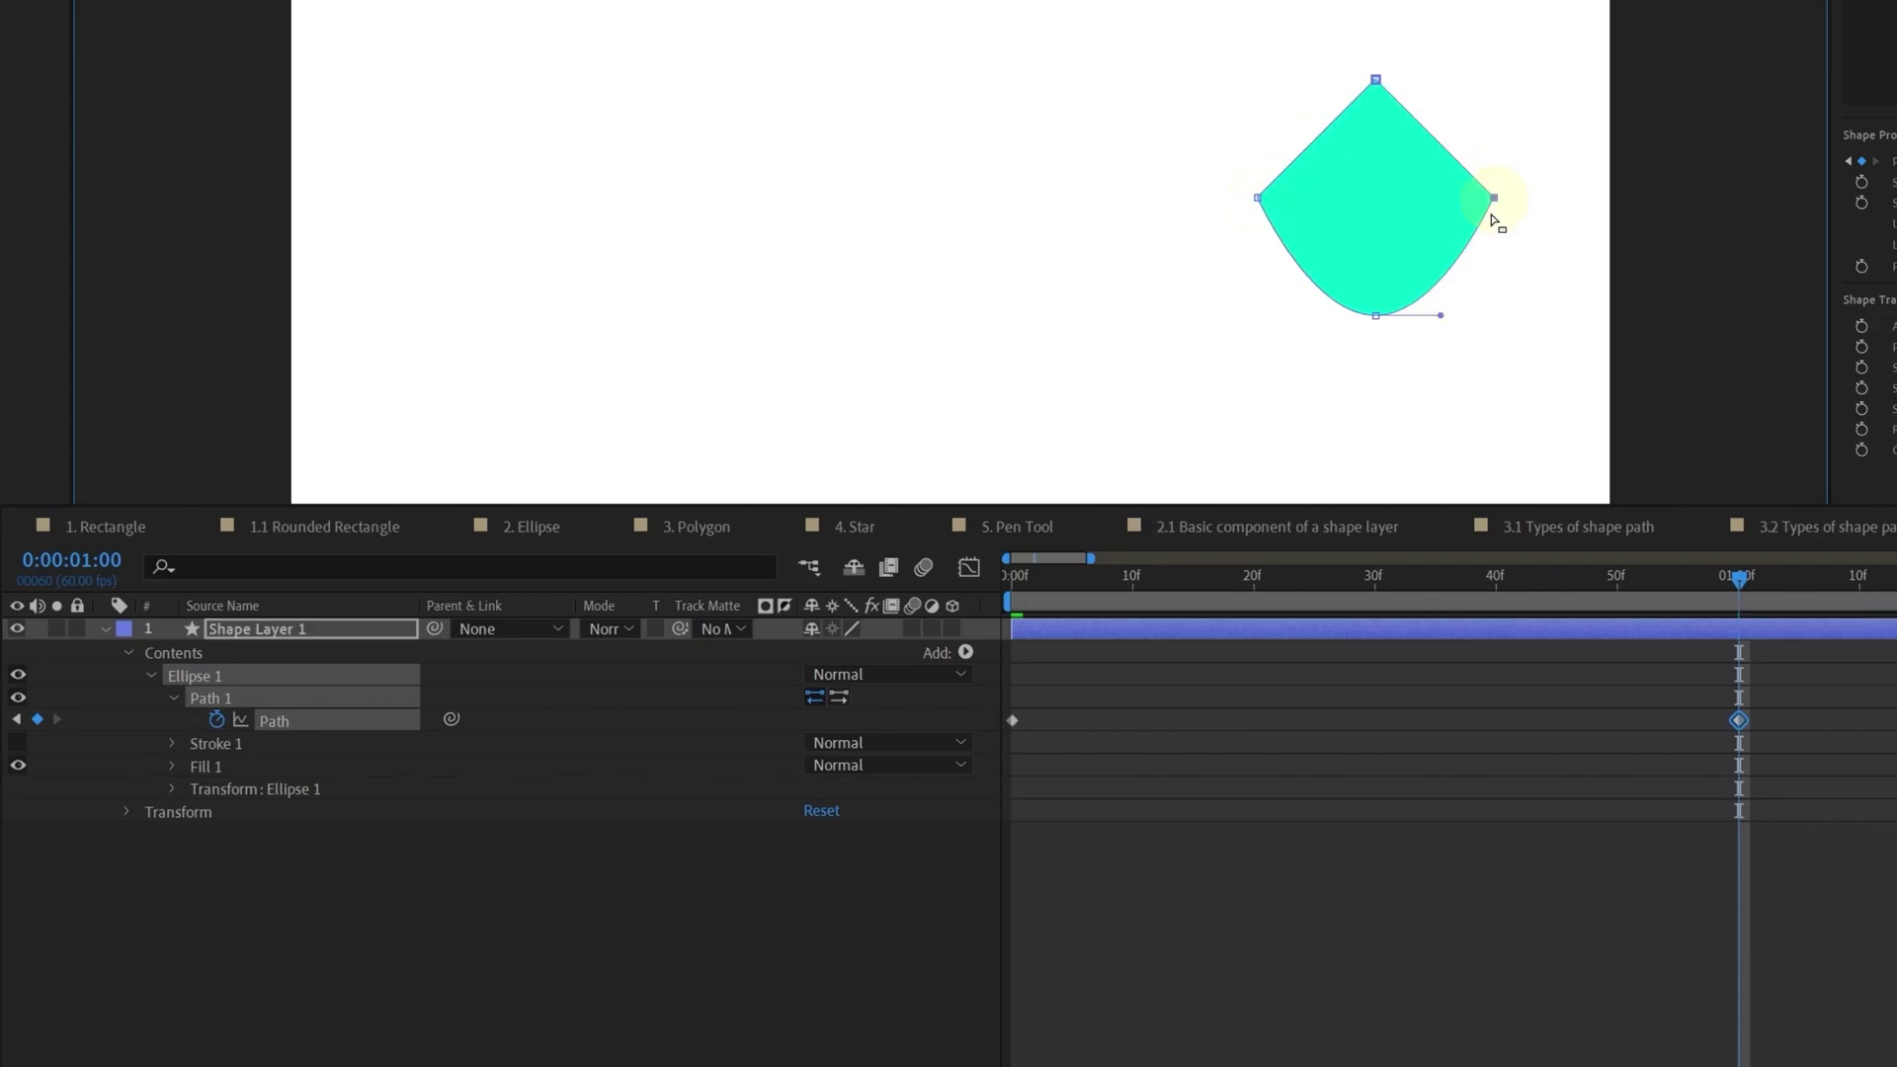
left_click(1377, 317, "ctrl+alt")
left_click(1378, 318, "alt")
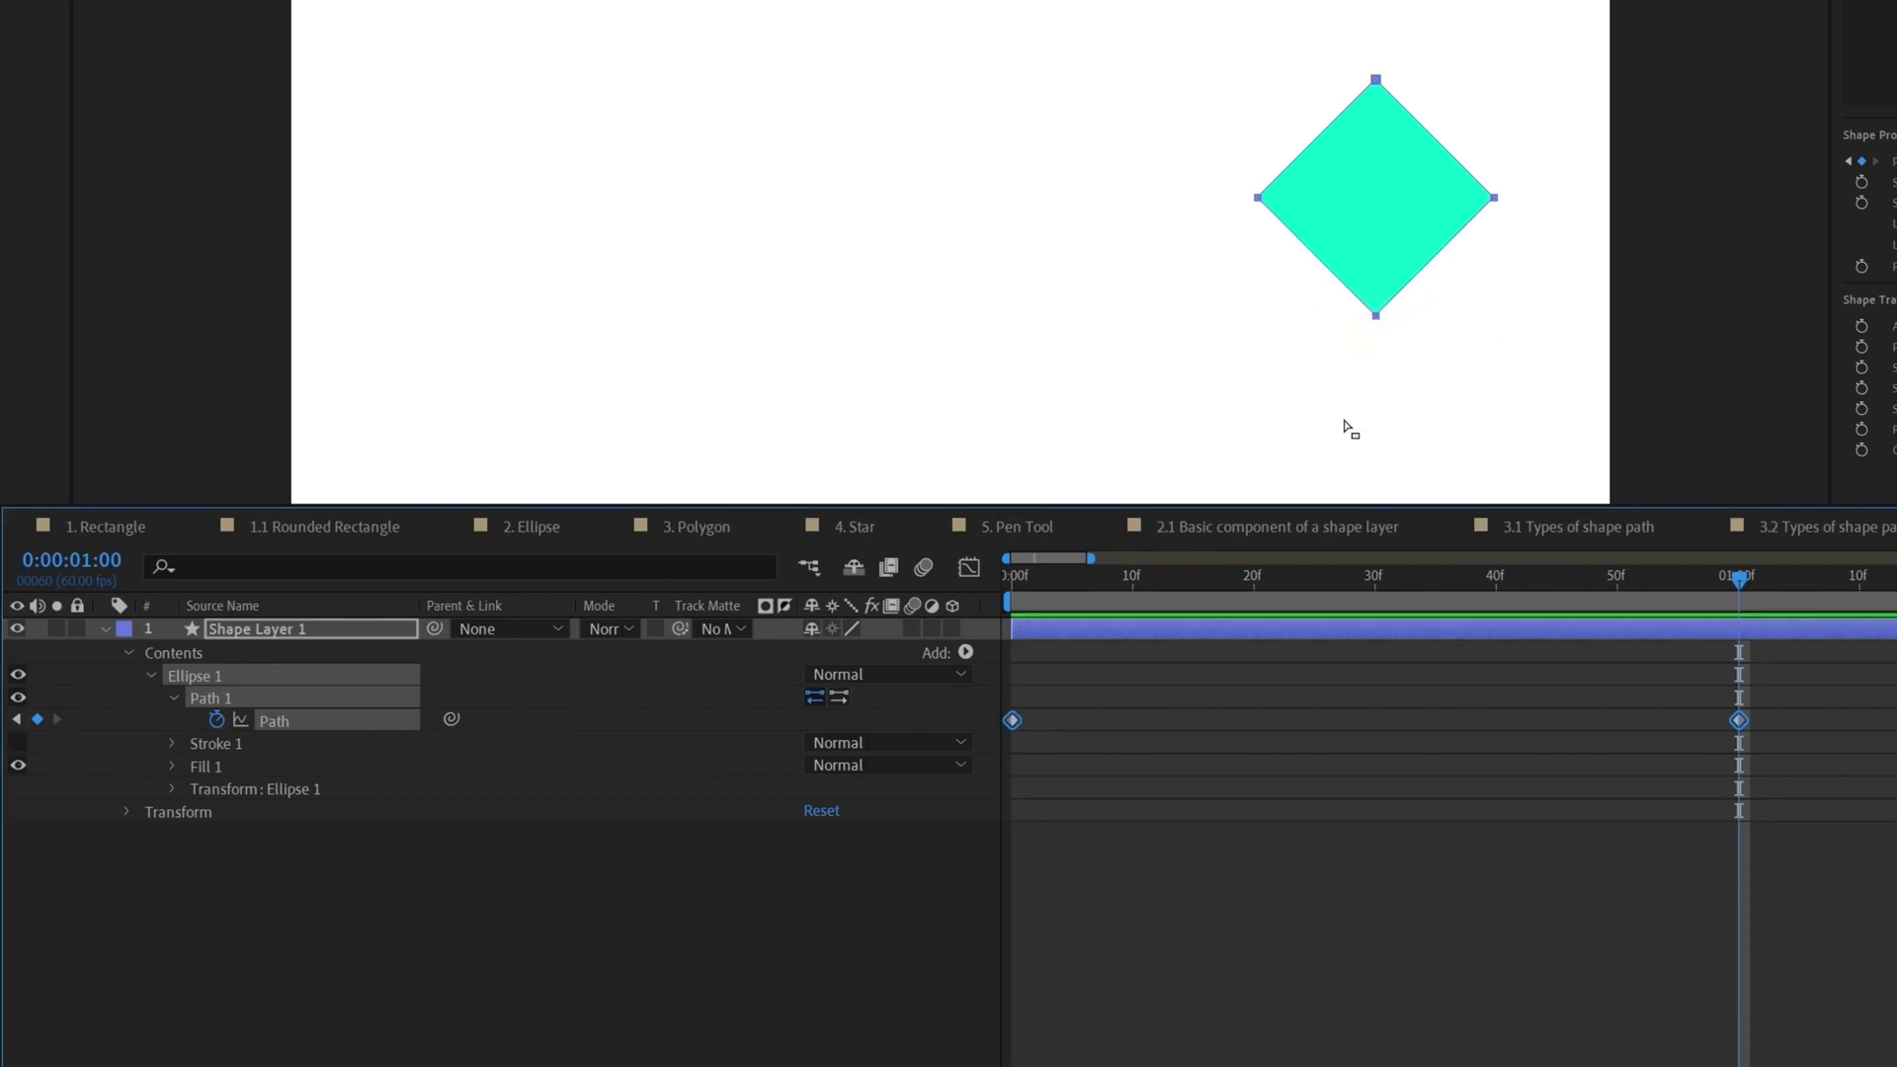
Step: Lower the diamond's two side vertices to the level of its bottom vertex to form a triangle, and widen it symmetrically
left_click(1233, 169)
left_click(1643, 220)
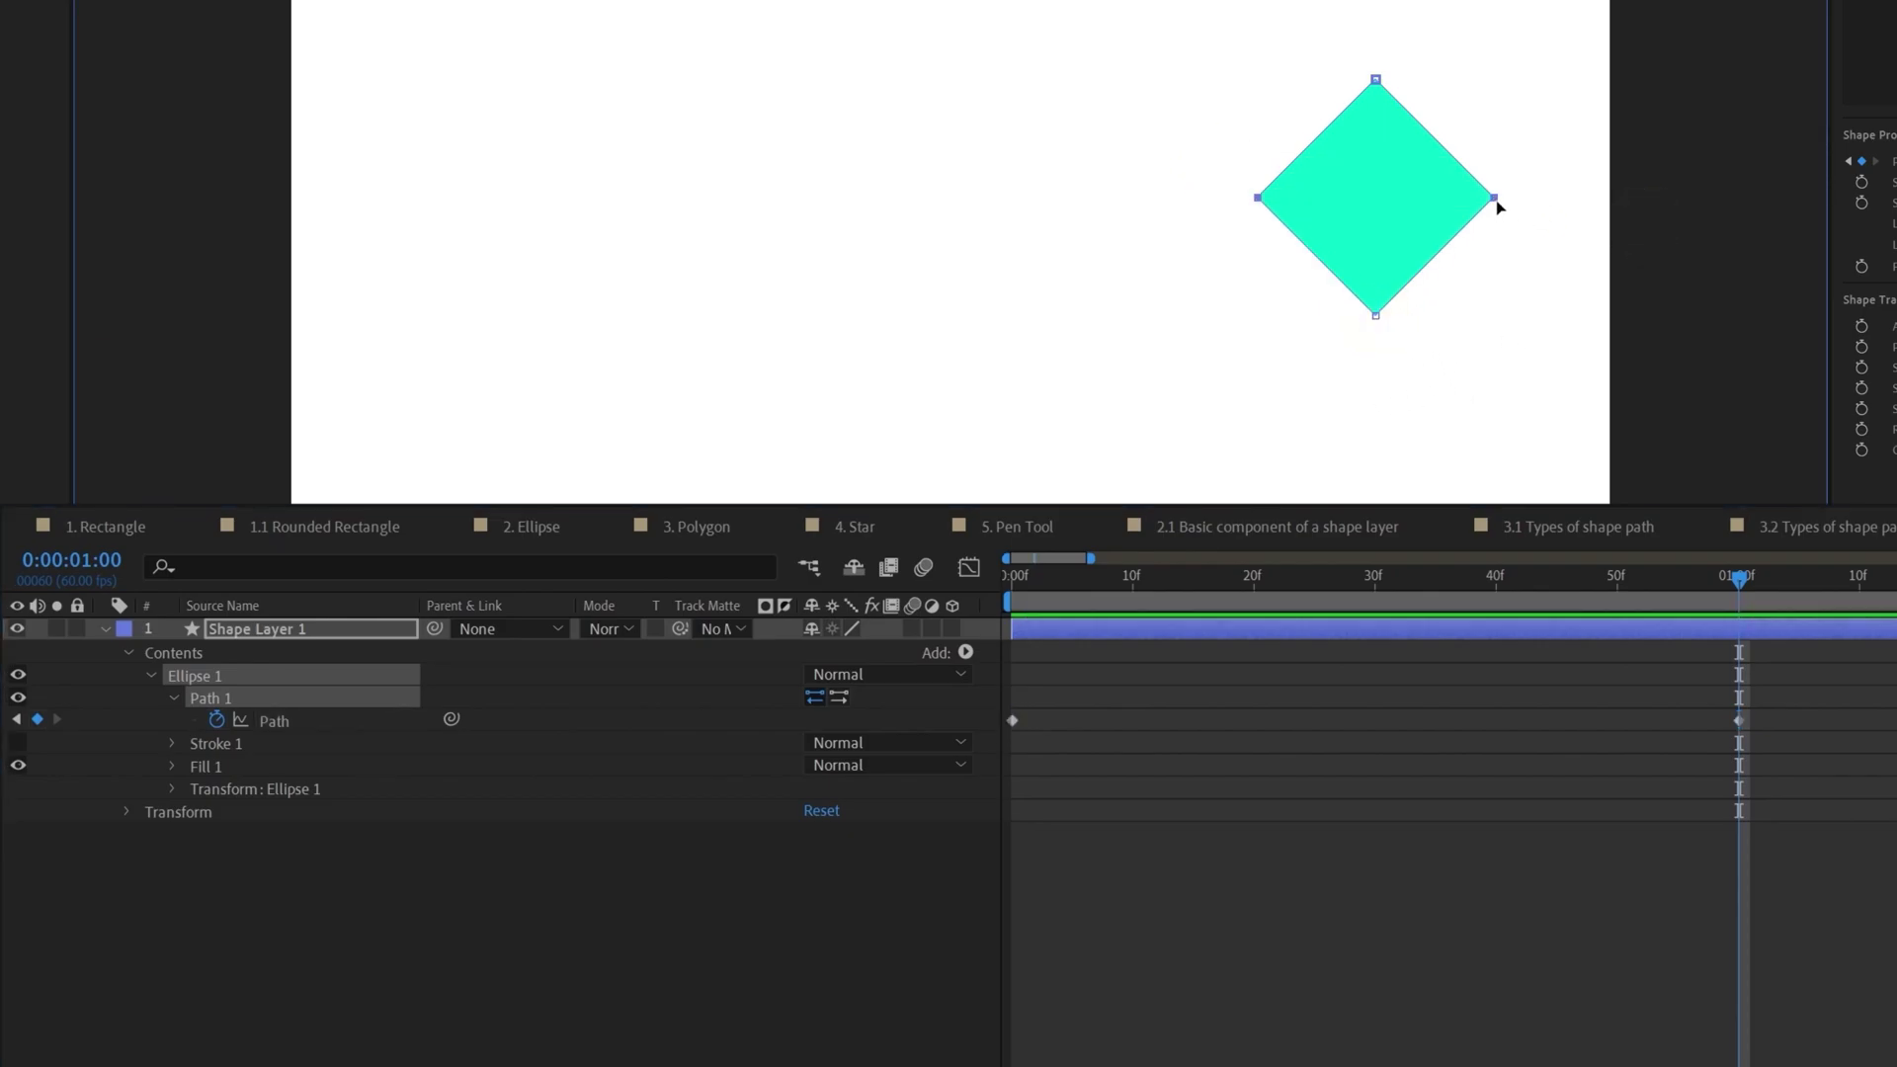
left_click_drag(1495, 201, 1512, 317)
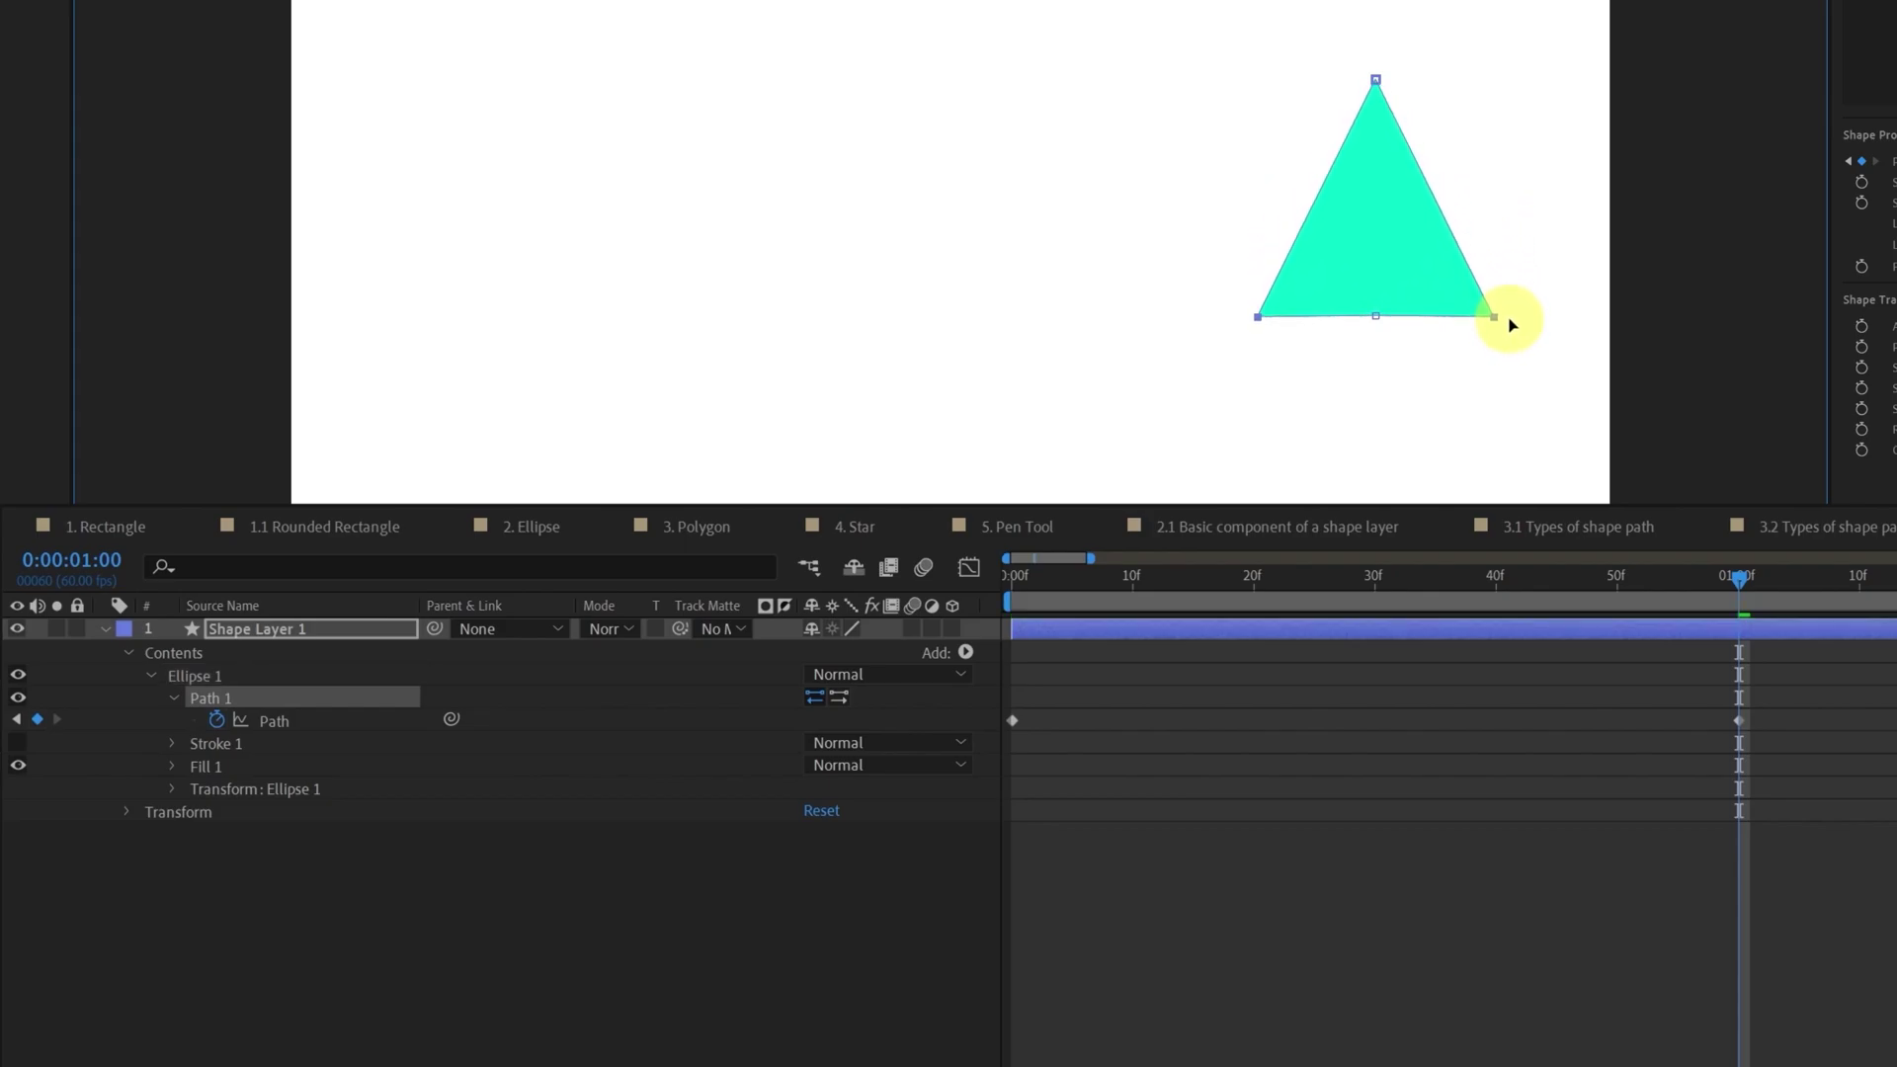
left_click(1253, 324, "alt")
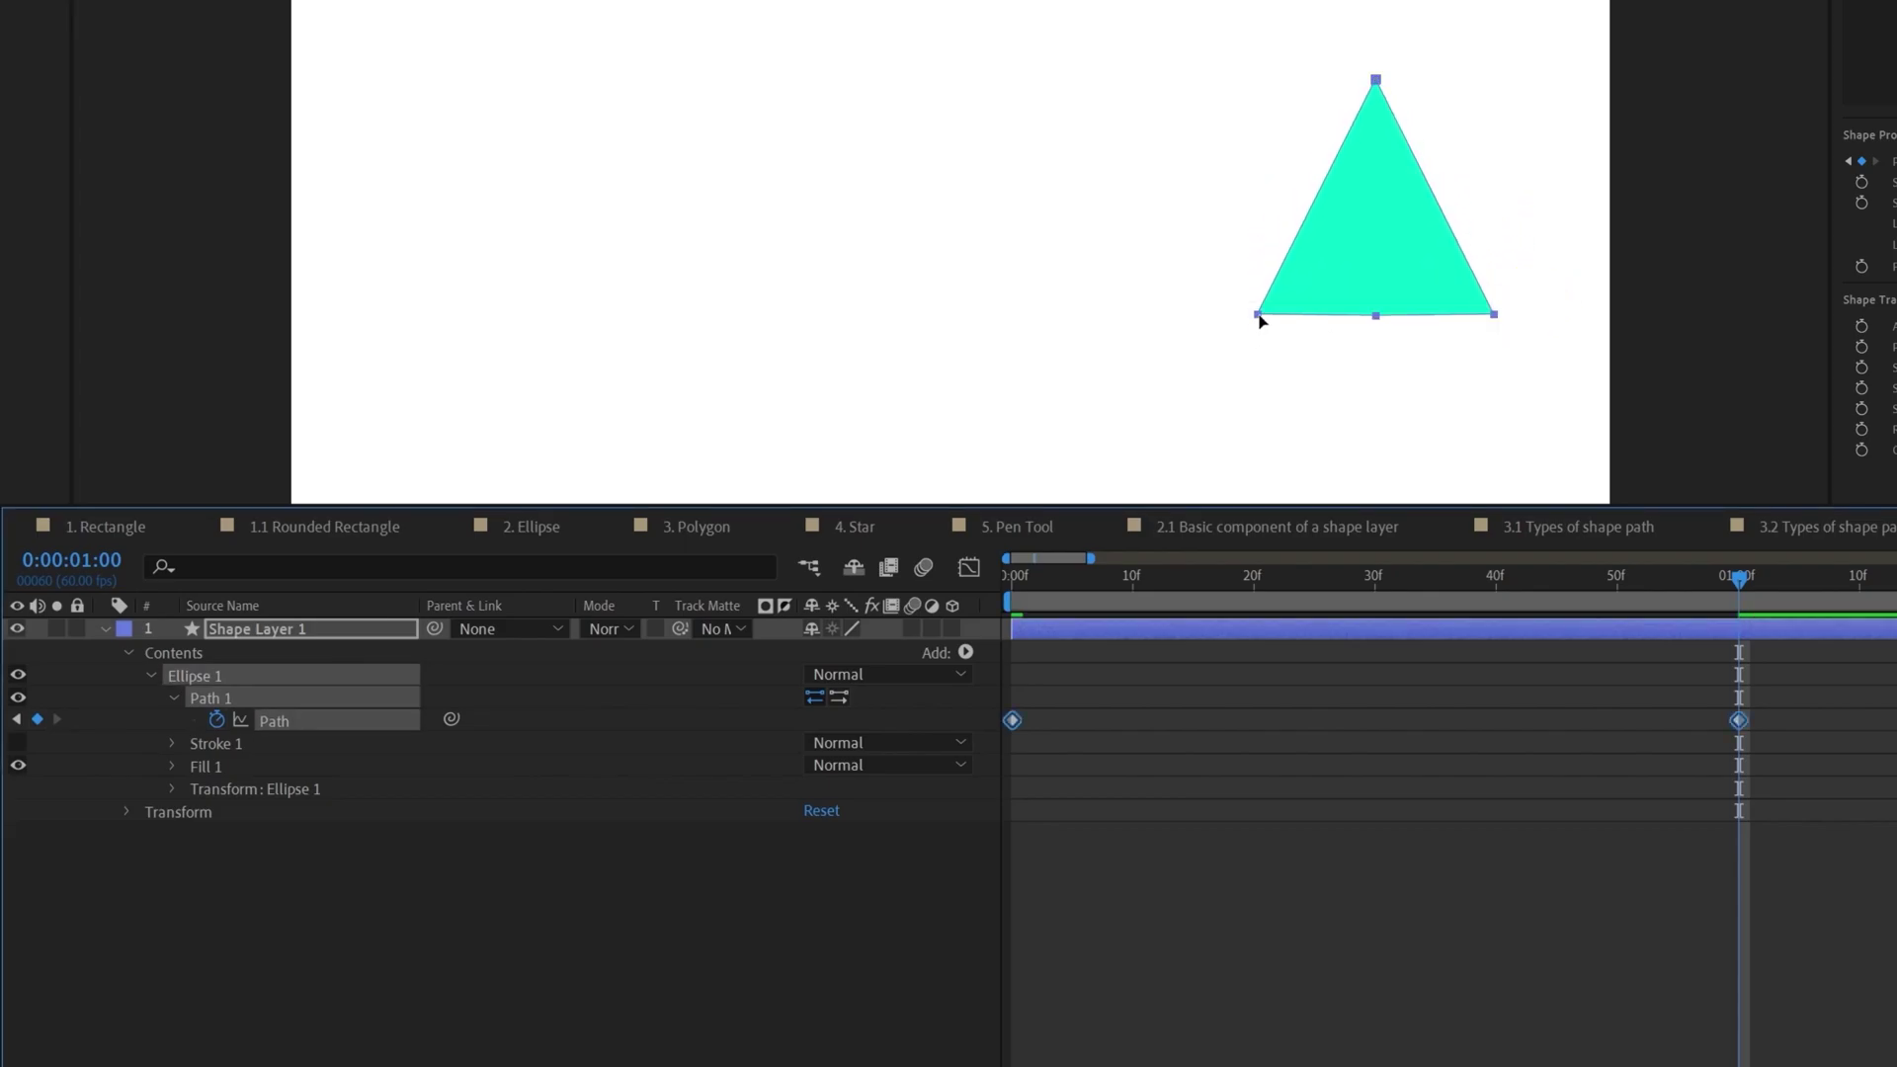
double_click(1258, 315)
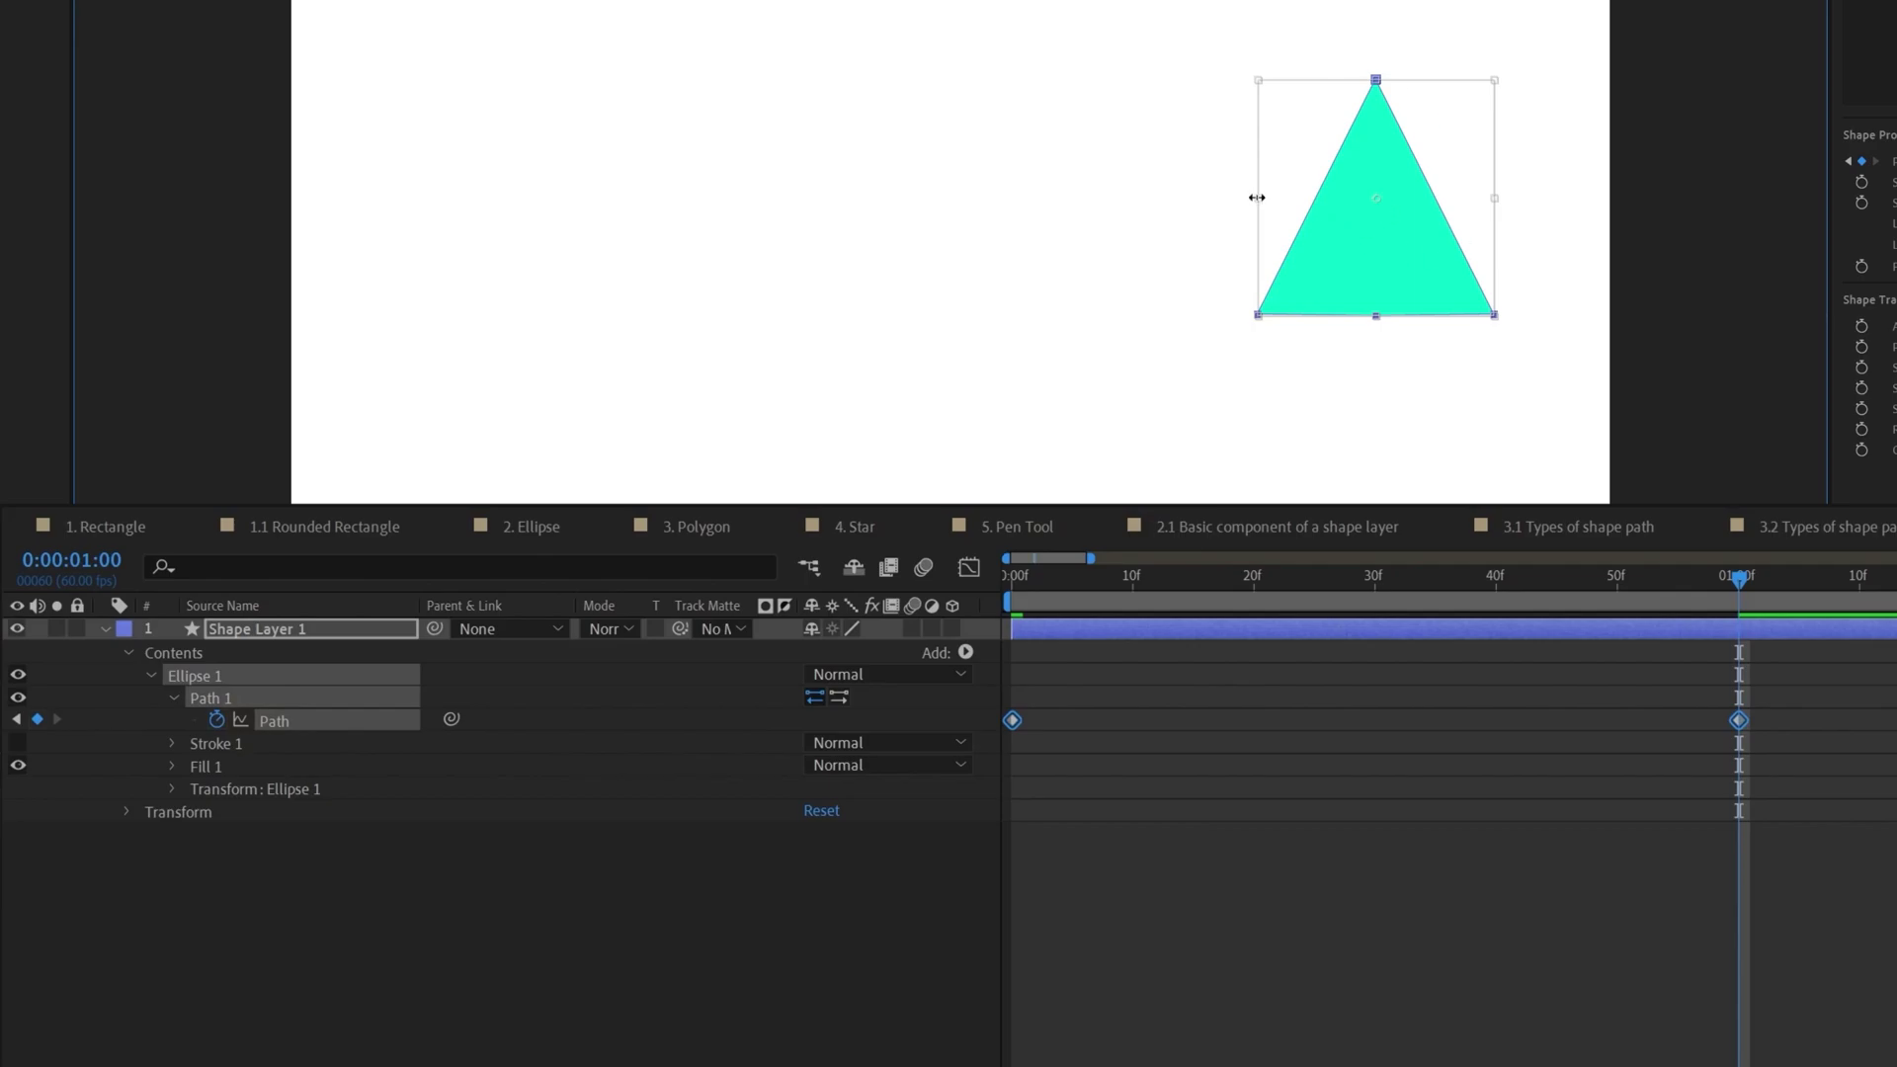
left_click_drag(1257, 197, 1226, 199)
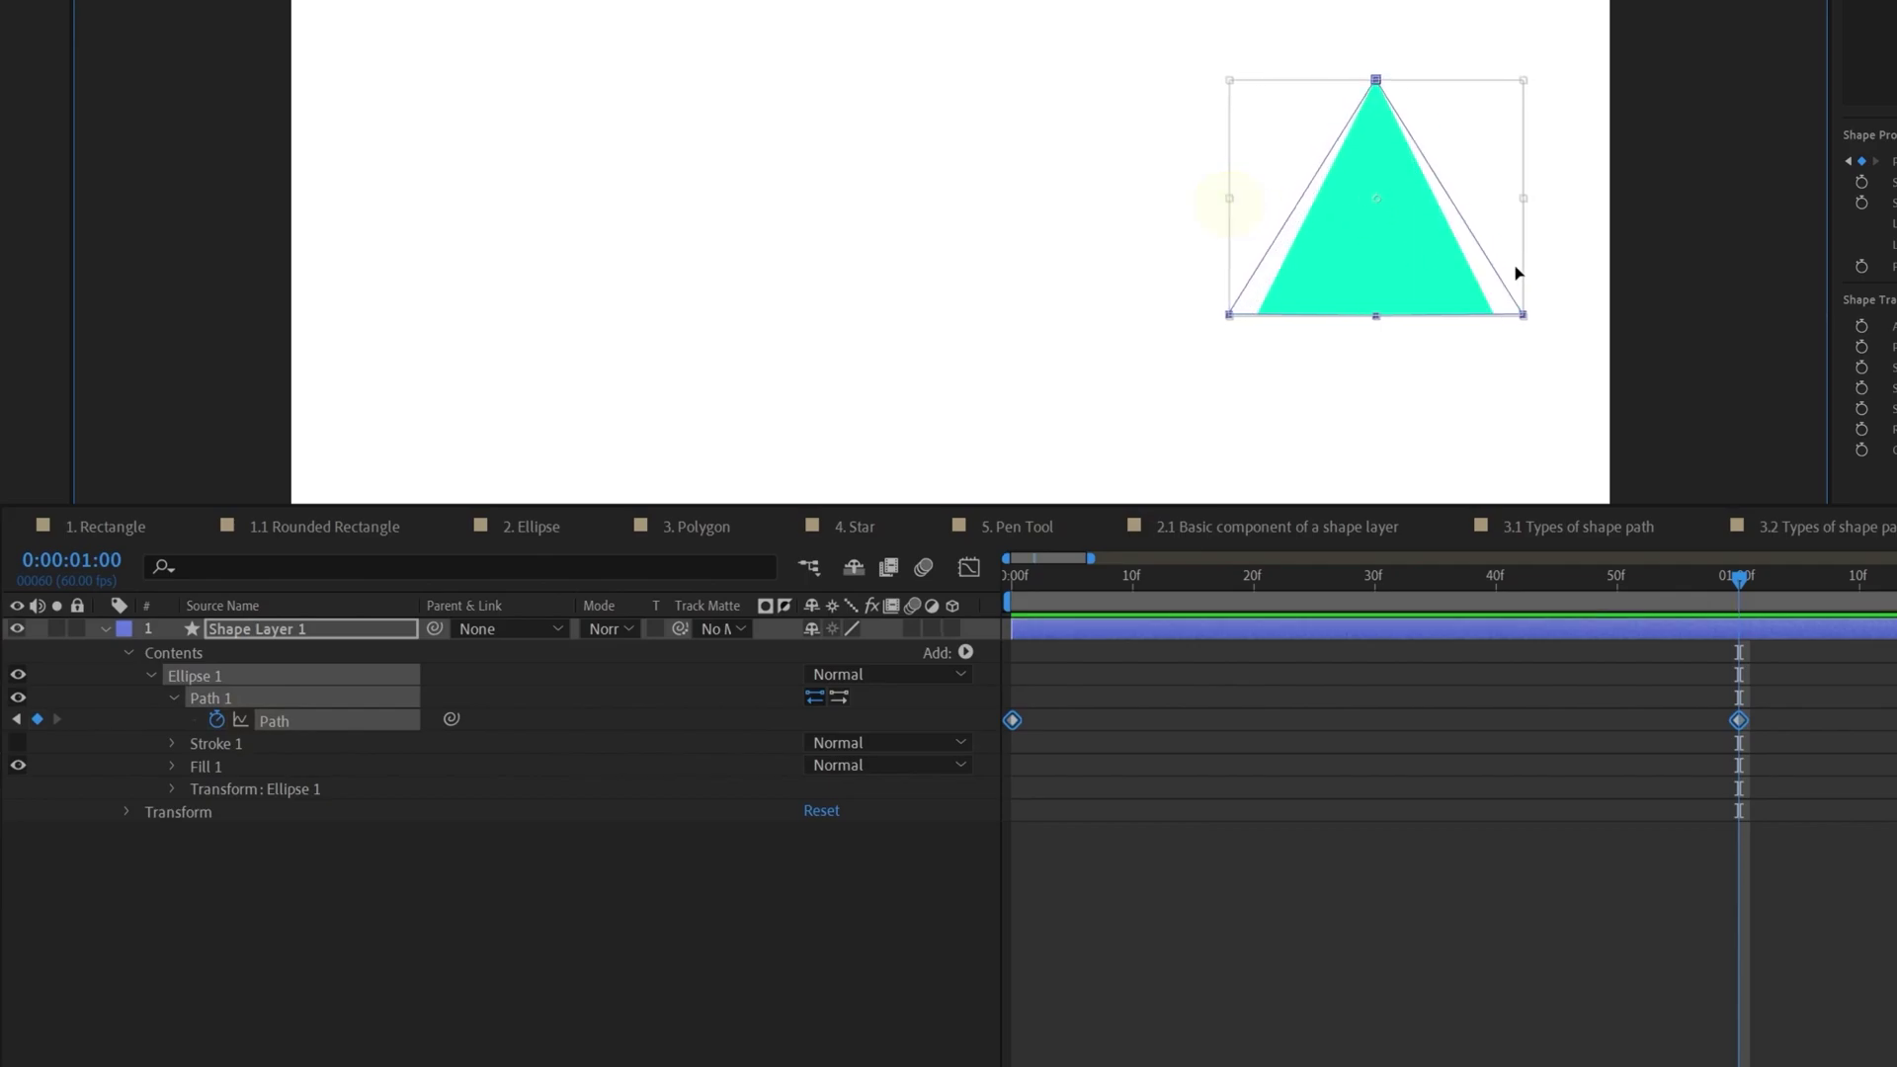
Step: Apply Easy Ease to both Path keyframes and preview the circle-to-triangle morph
left_click(1387, 865)
left_click_drag(1796, 709, 979, 781)
key("F9")
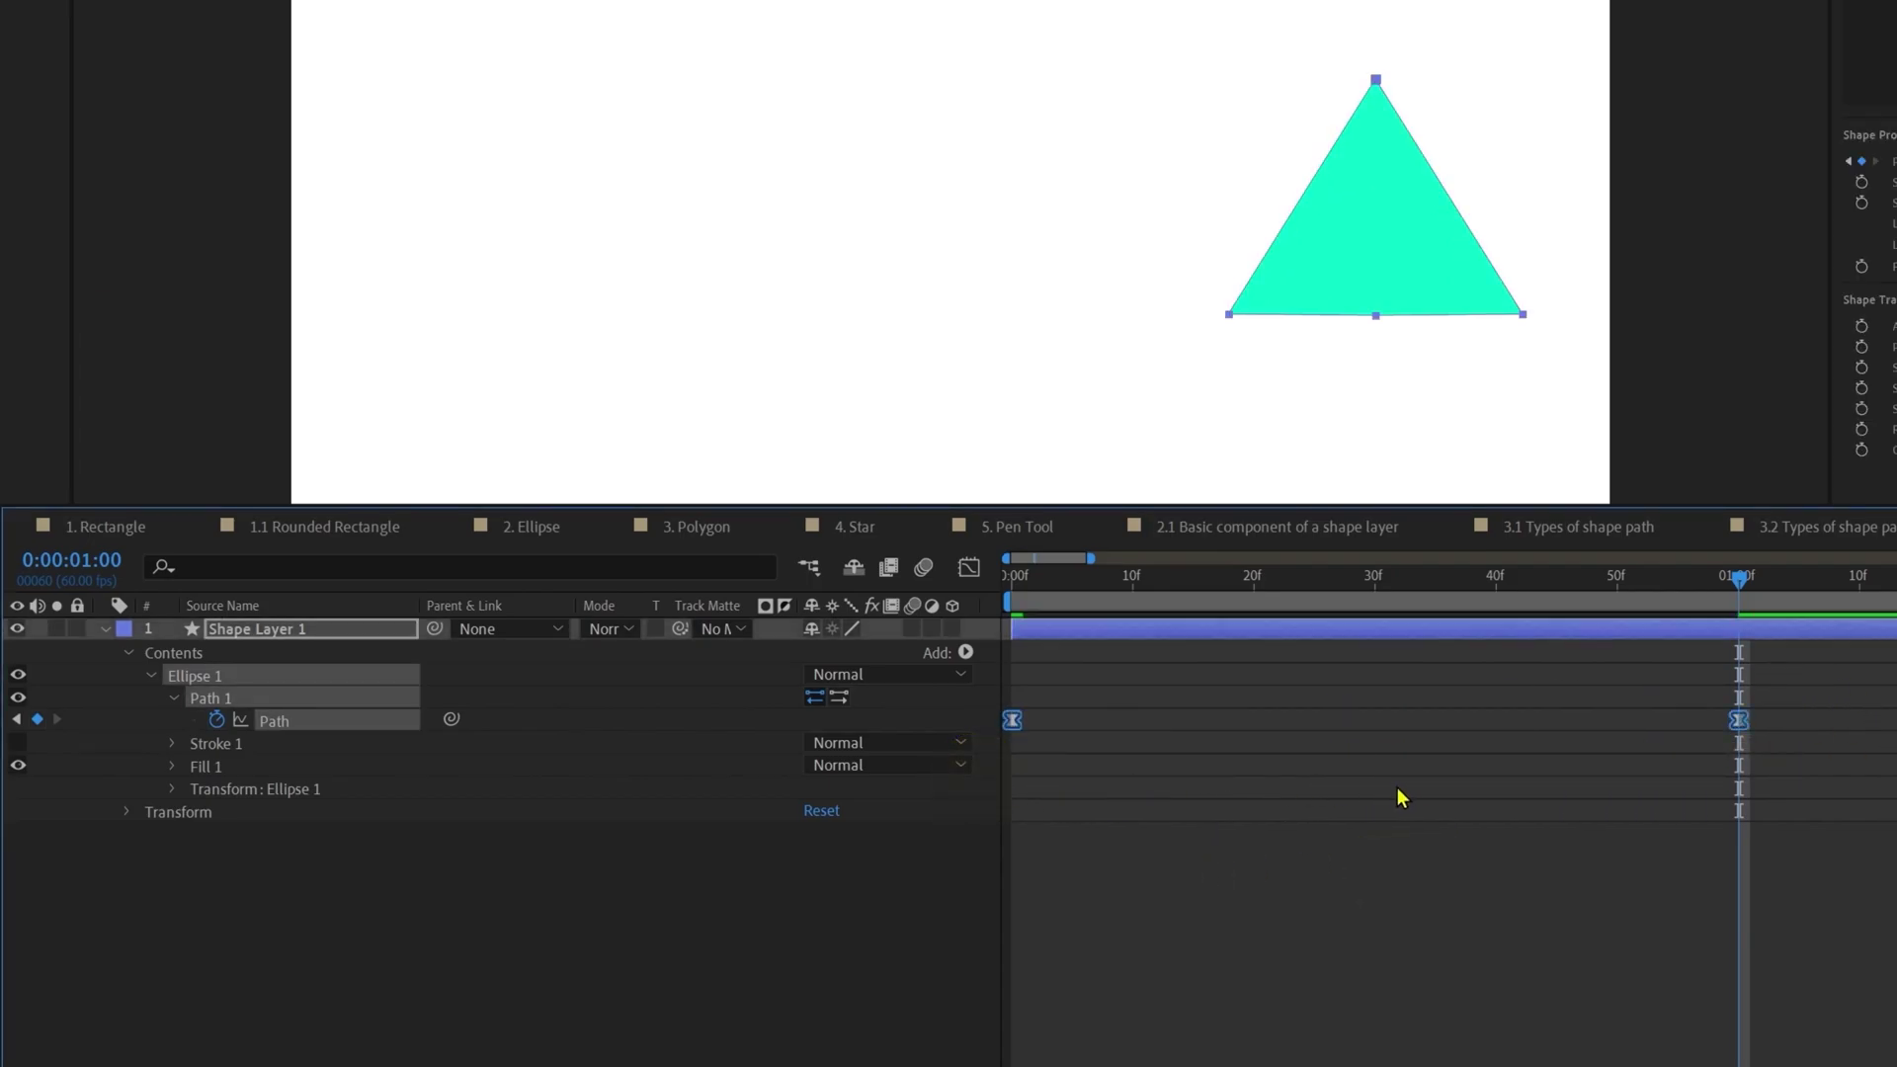
key("space")
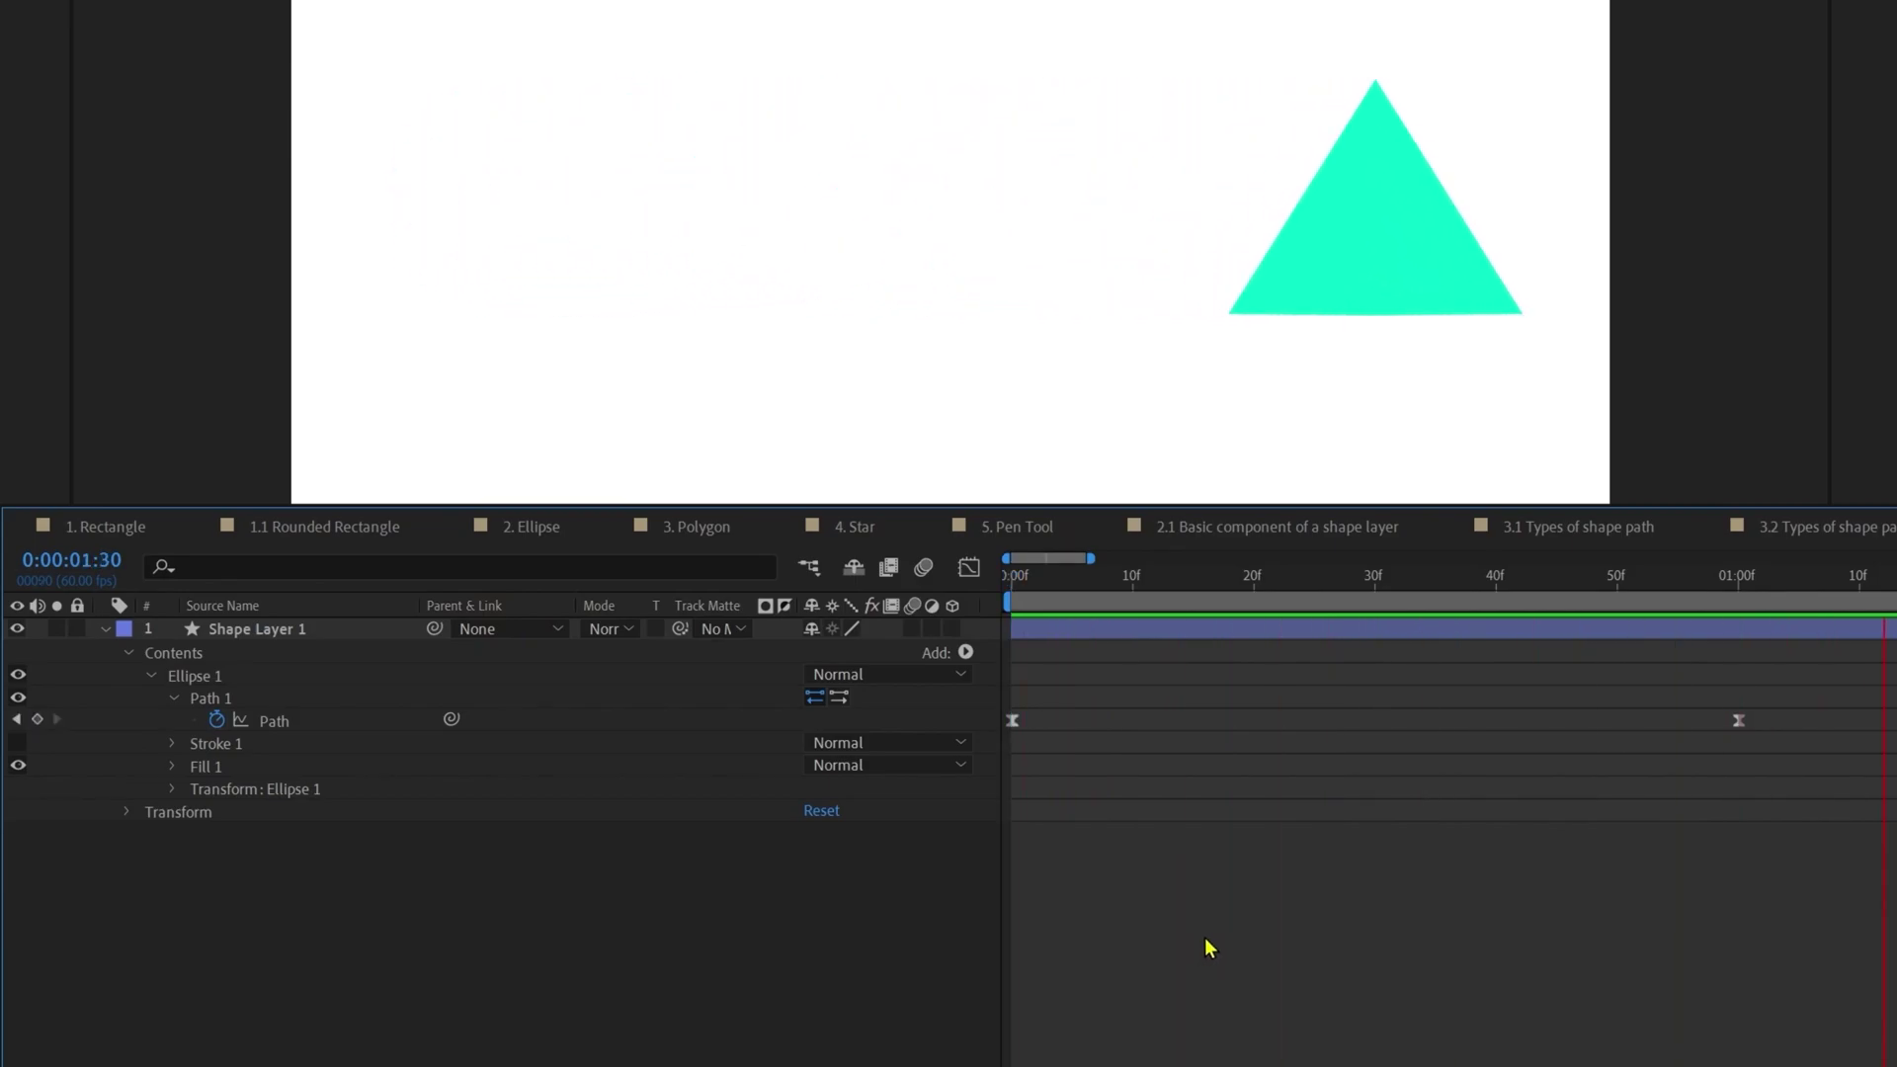
left_click(966, 637)
left_click_drag(1056, 637, 1459, 656)
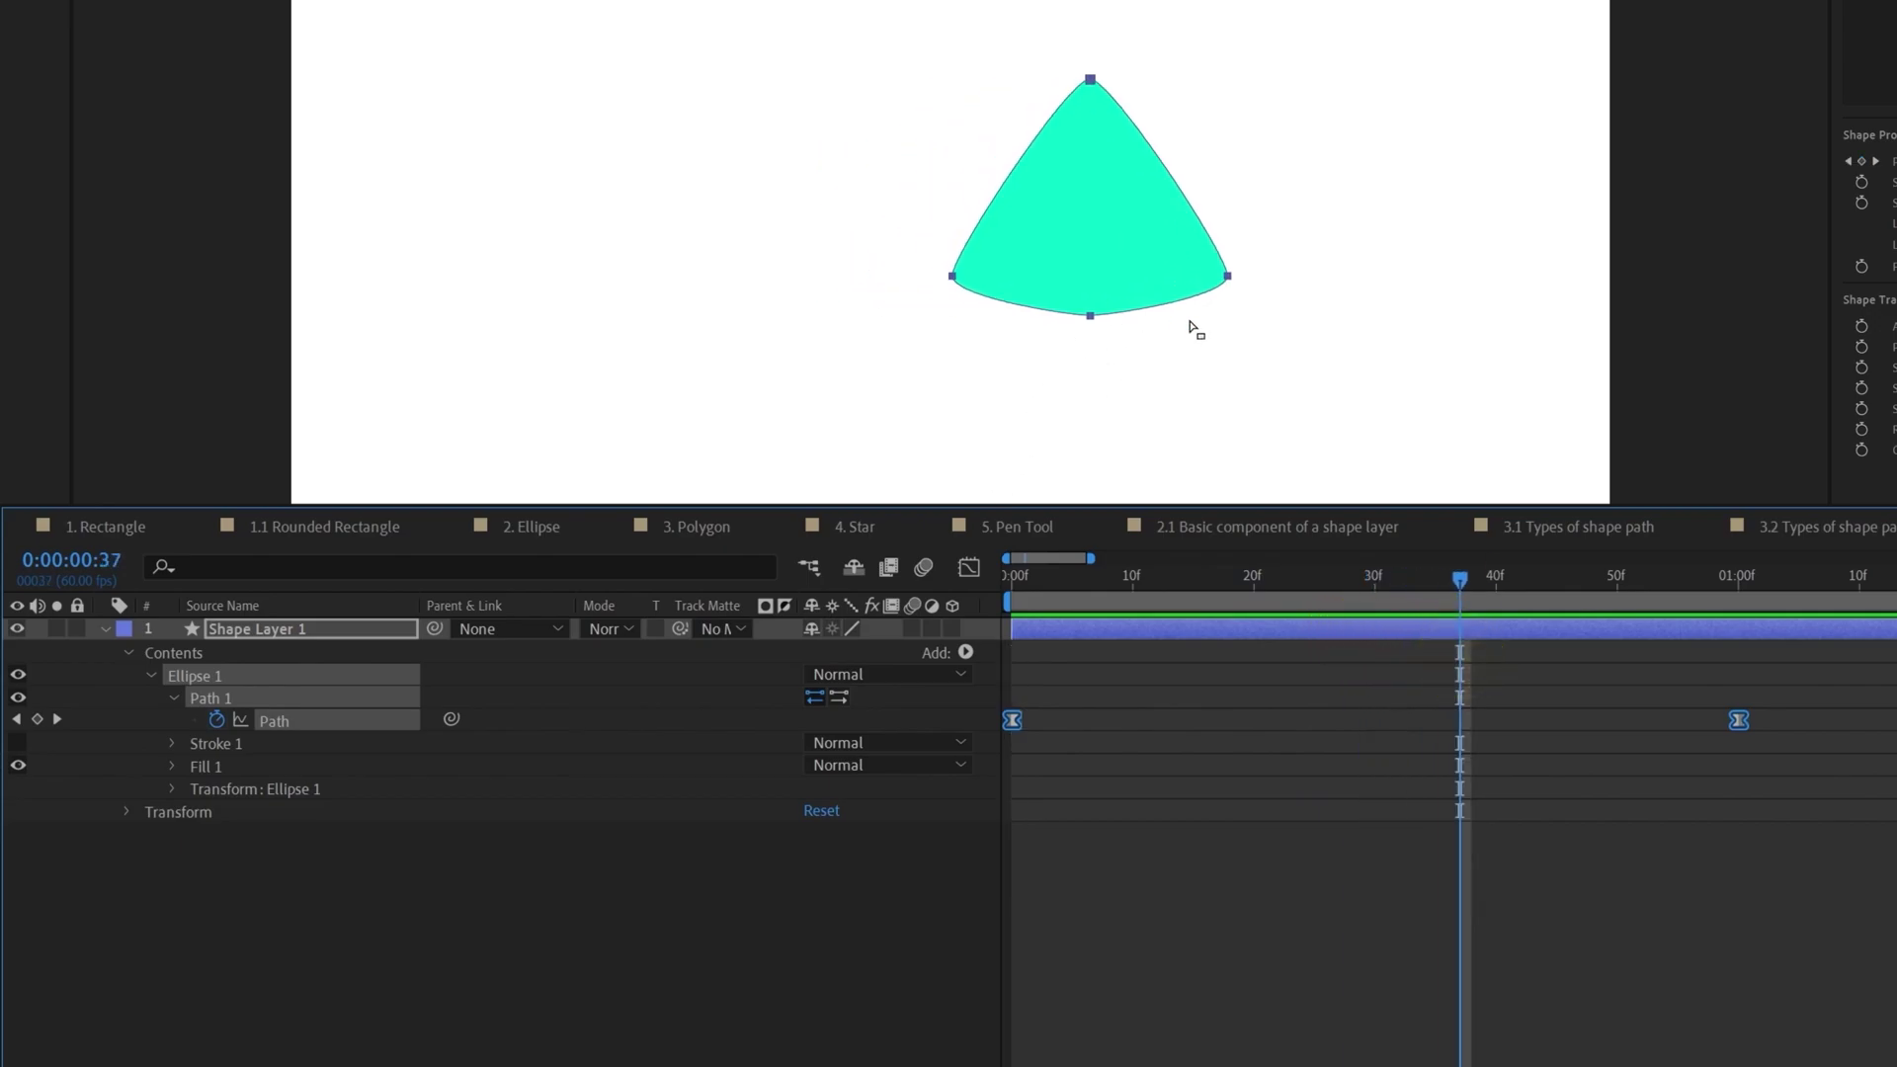
left_click(1560, 581)
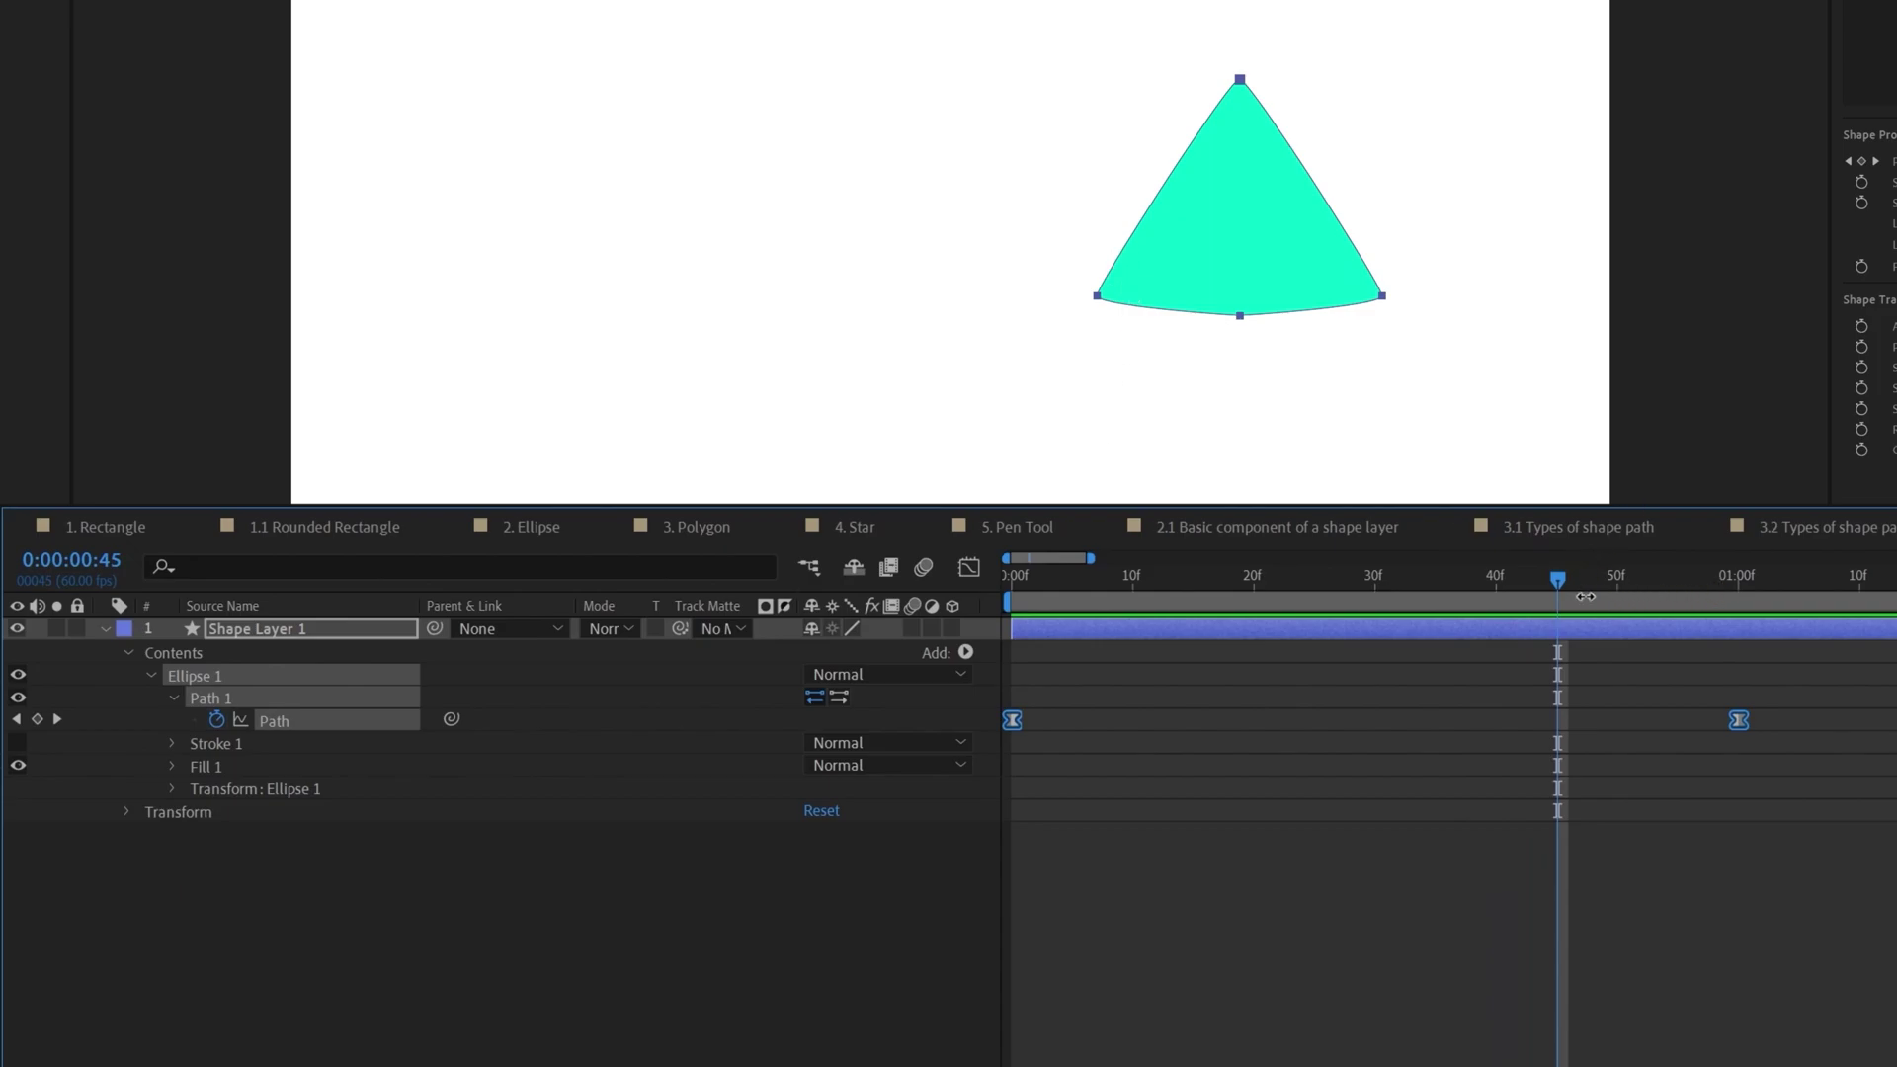
left_click_drag(1559, 575, 1735, 583)
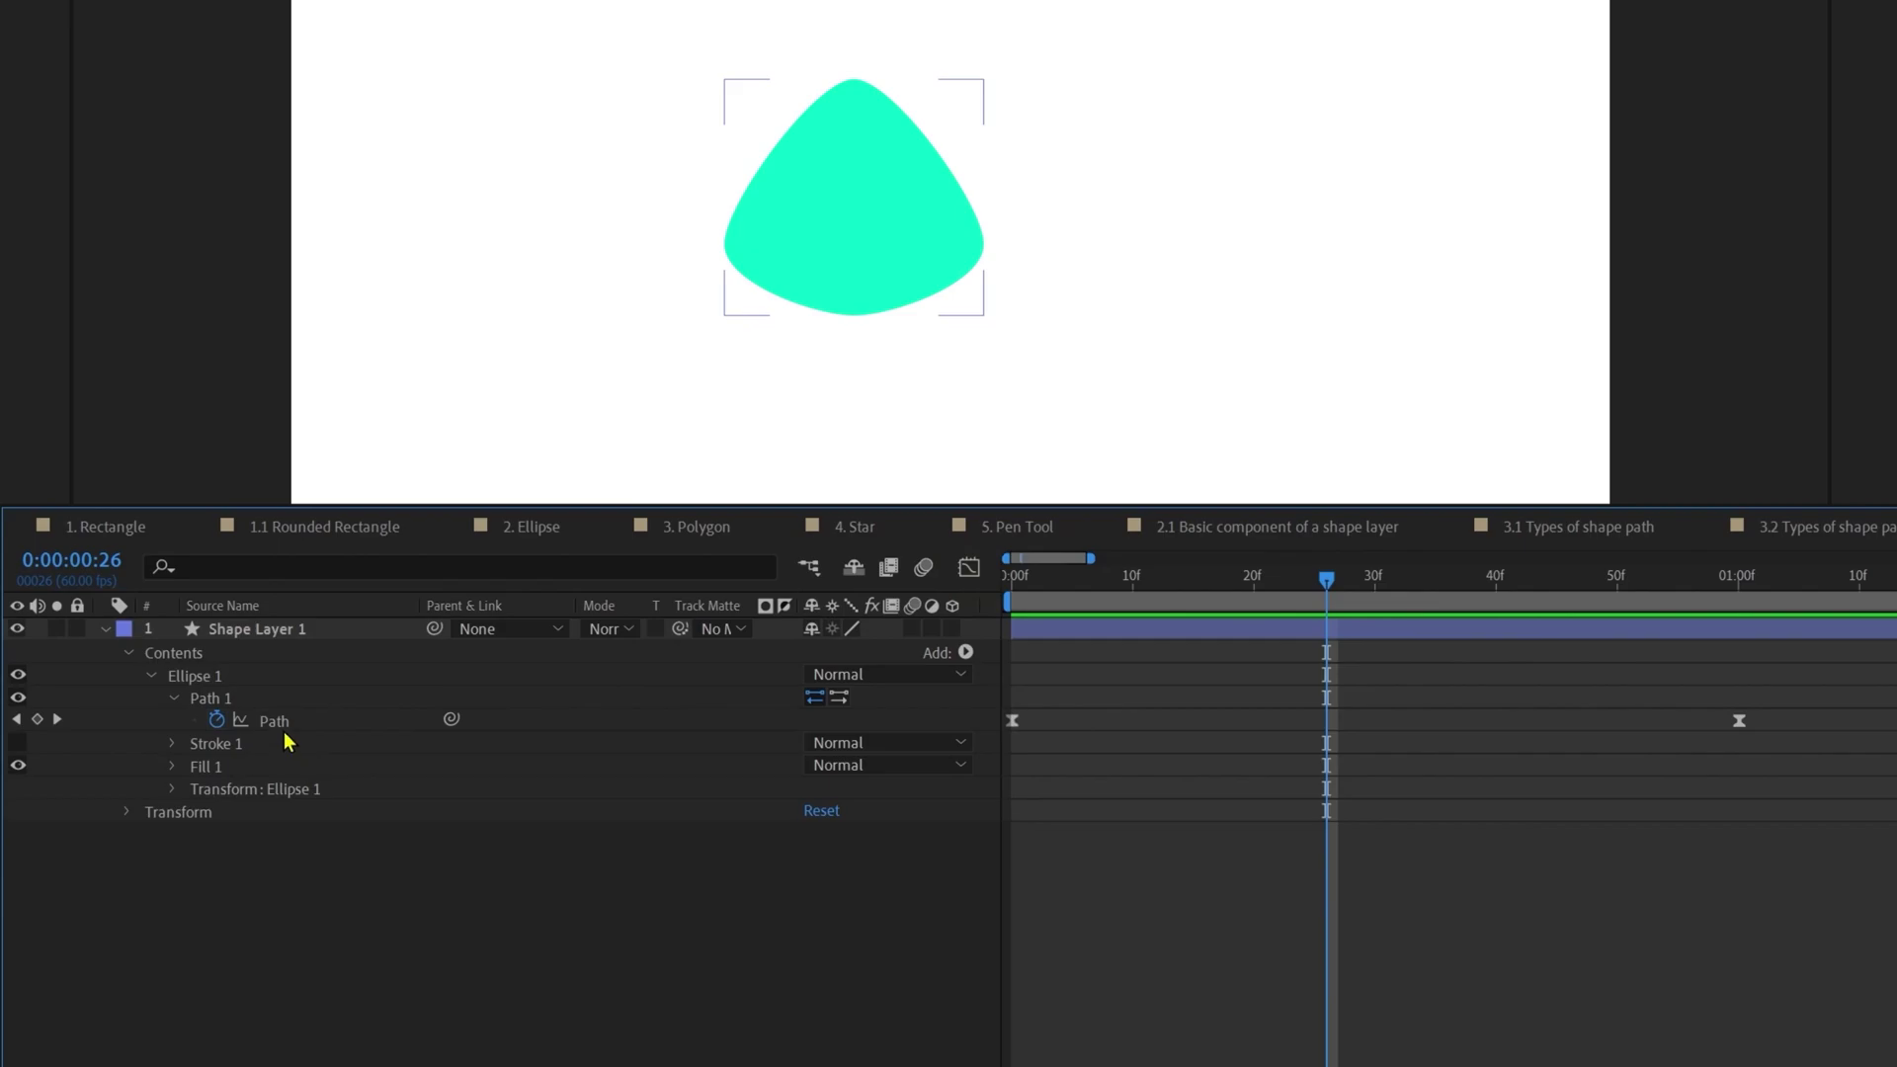
Step: Open the Graph Editor for the Path property and set it to Edit Speed Graph
left_click(282, 724)
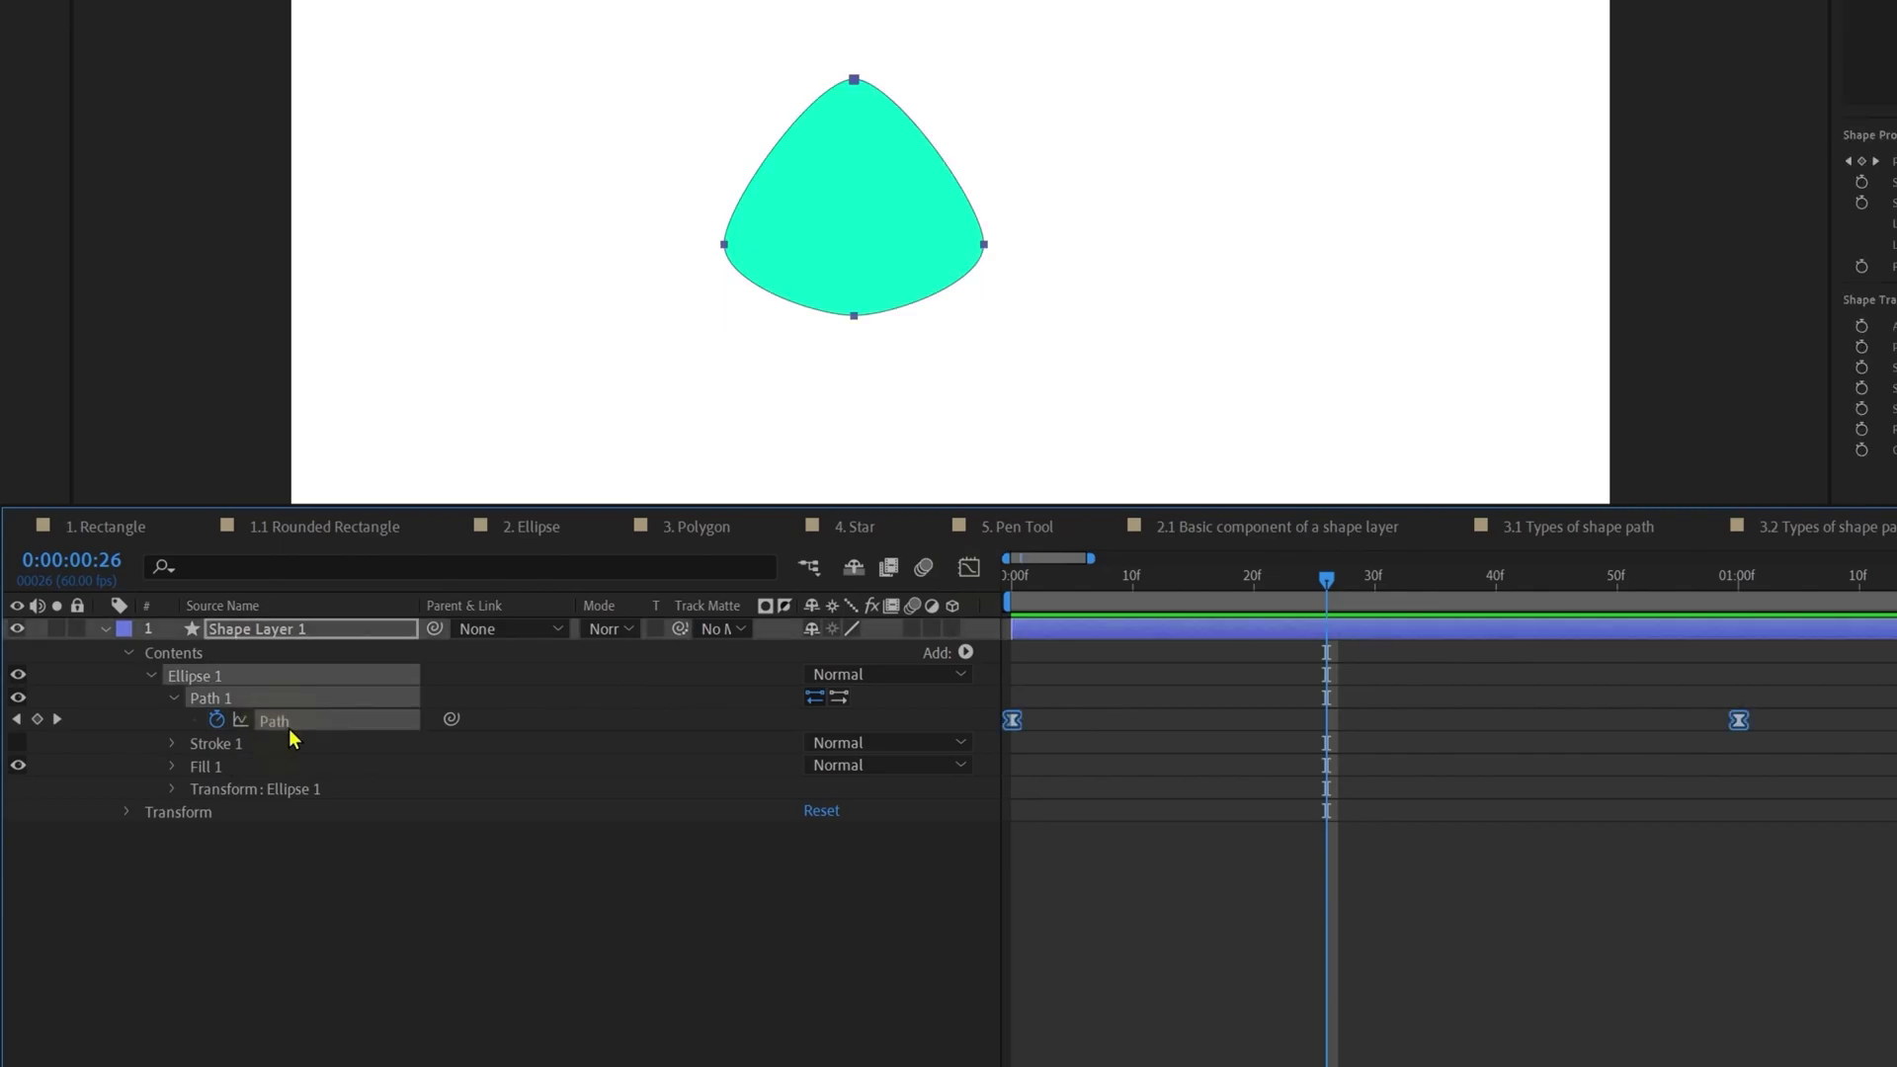
left_click(190, 485)
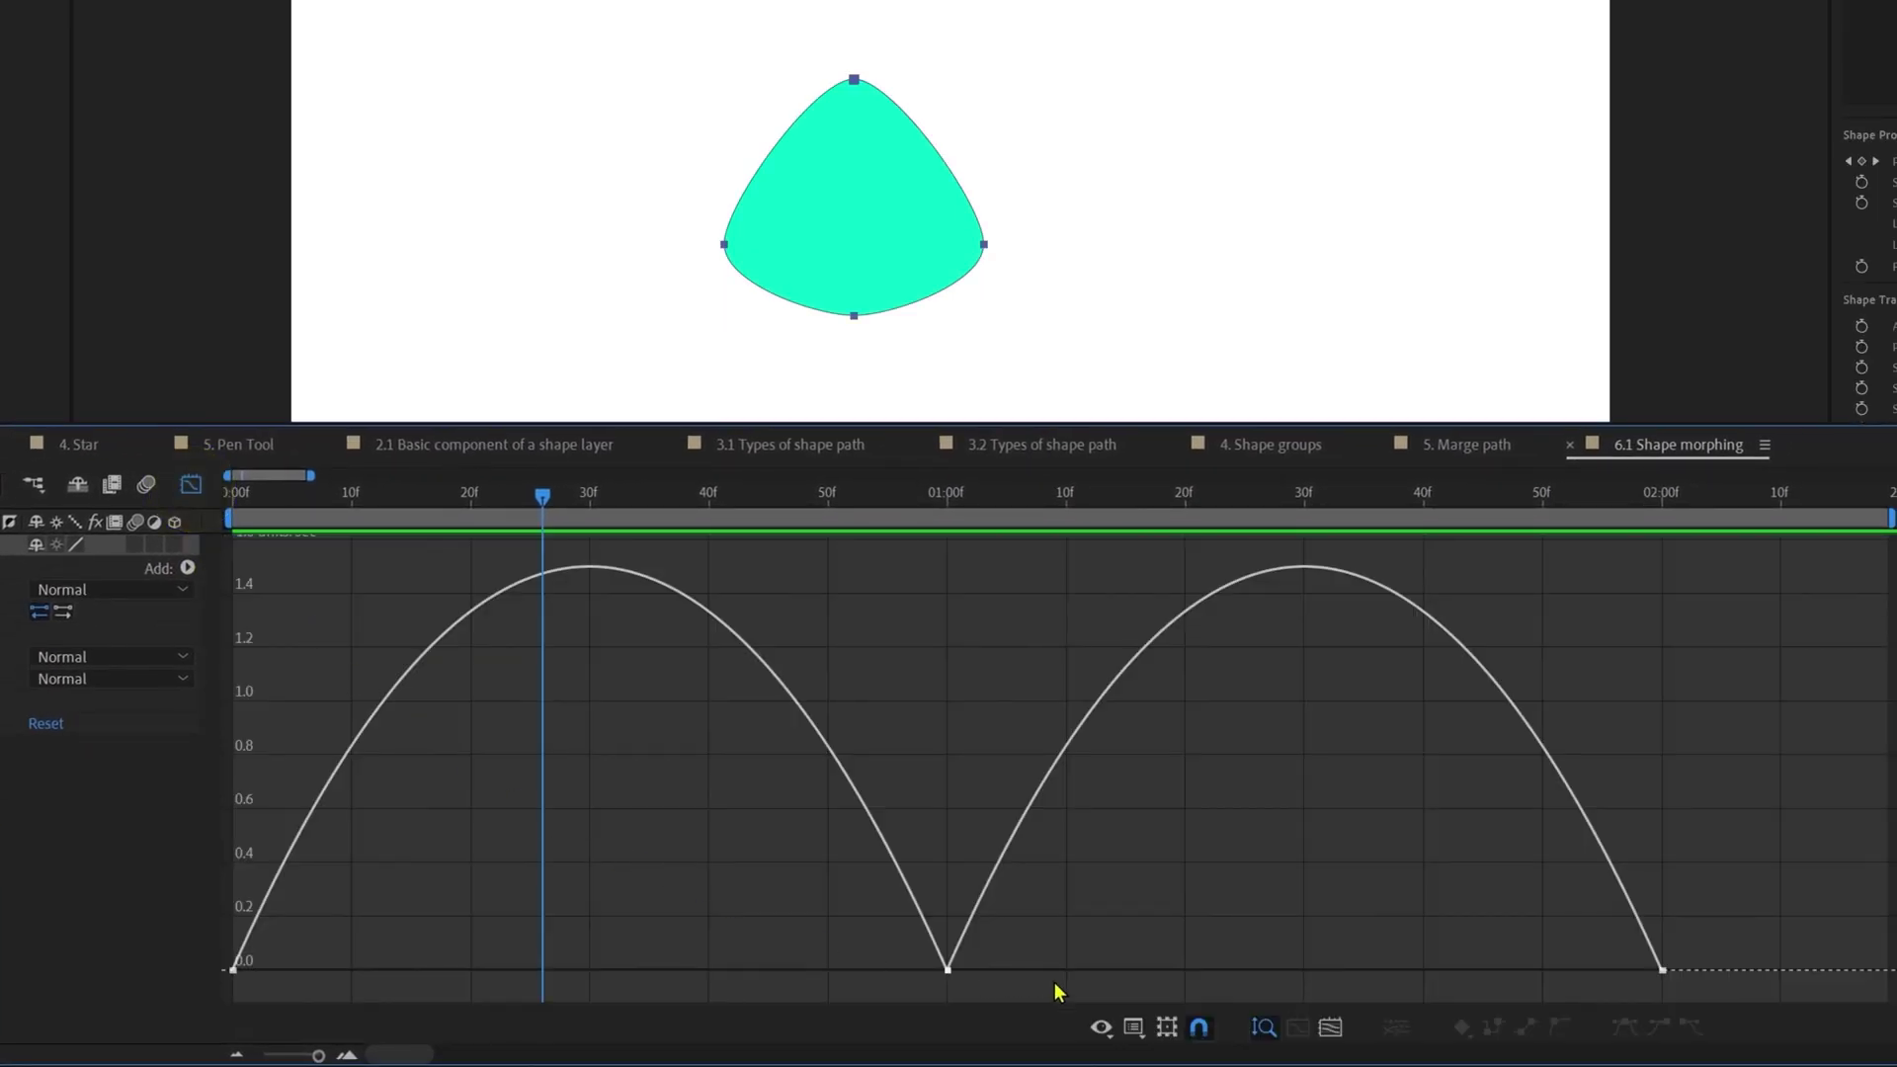
left_click(1100, 1028)
left_click(1221, 764)
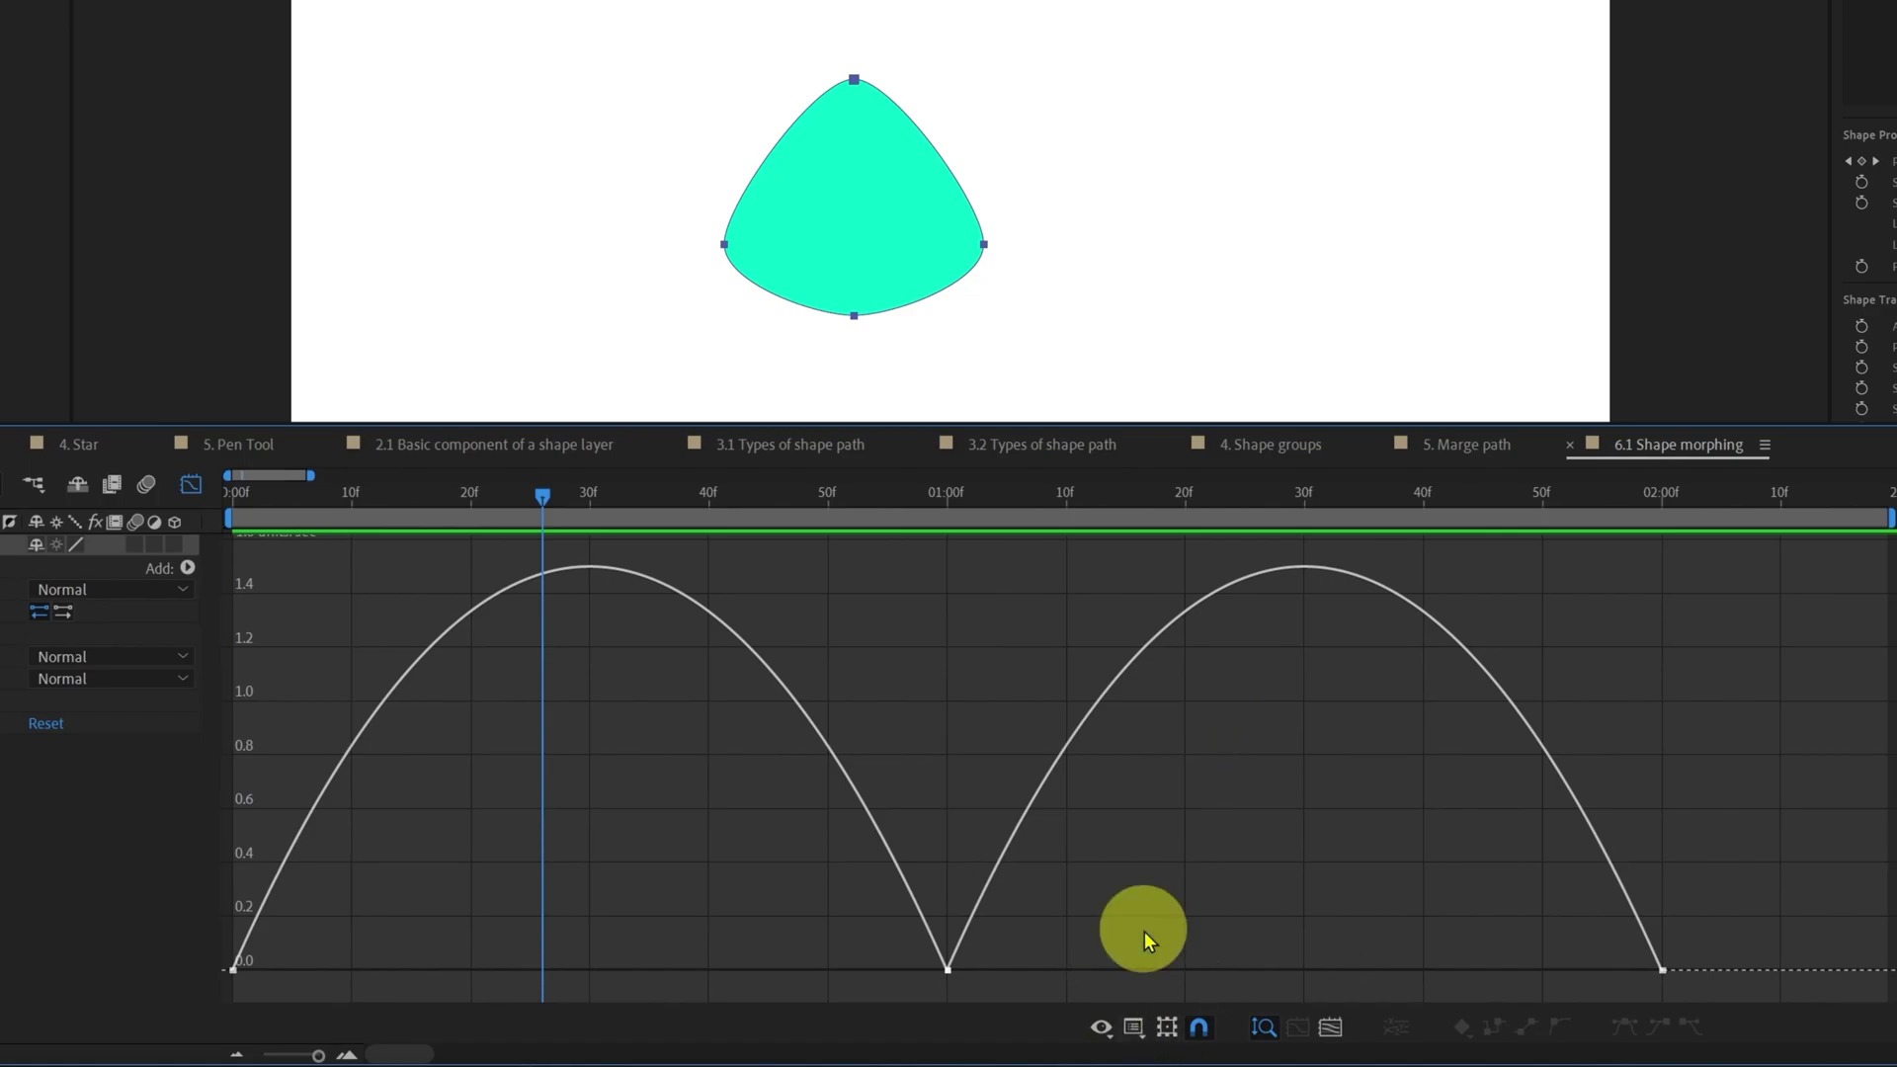
left_click_drag(1143, 923, 795, 1007)
left_click(1101, 1028)
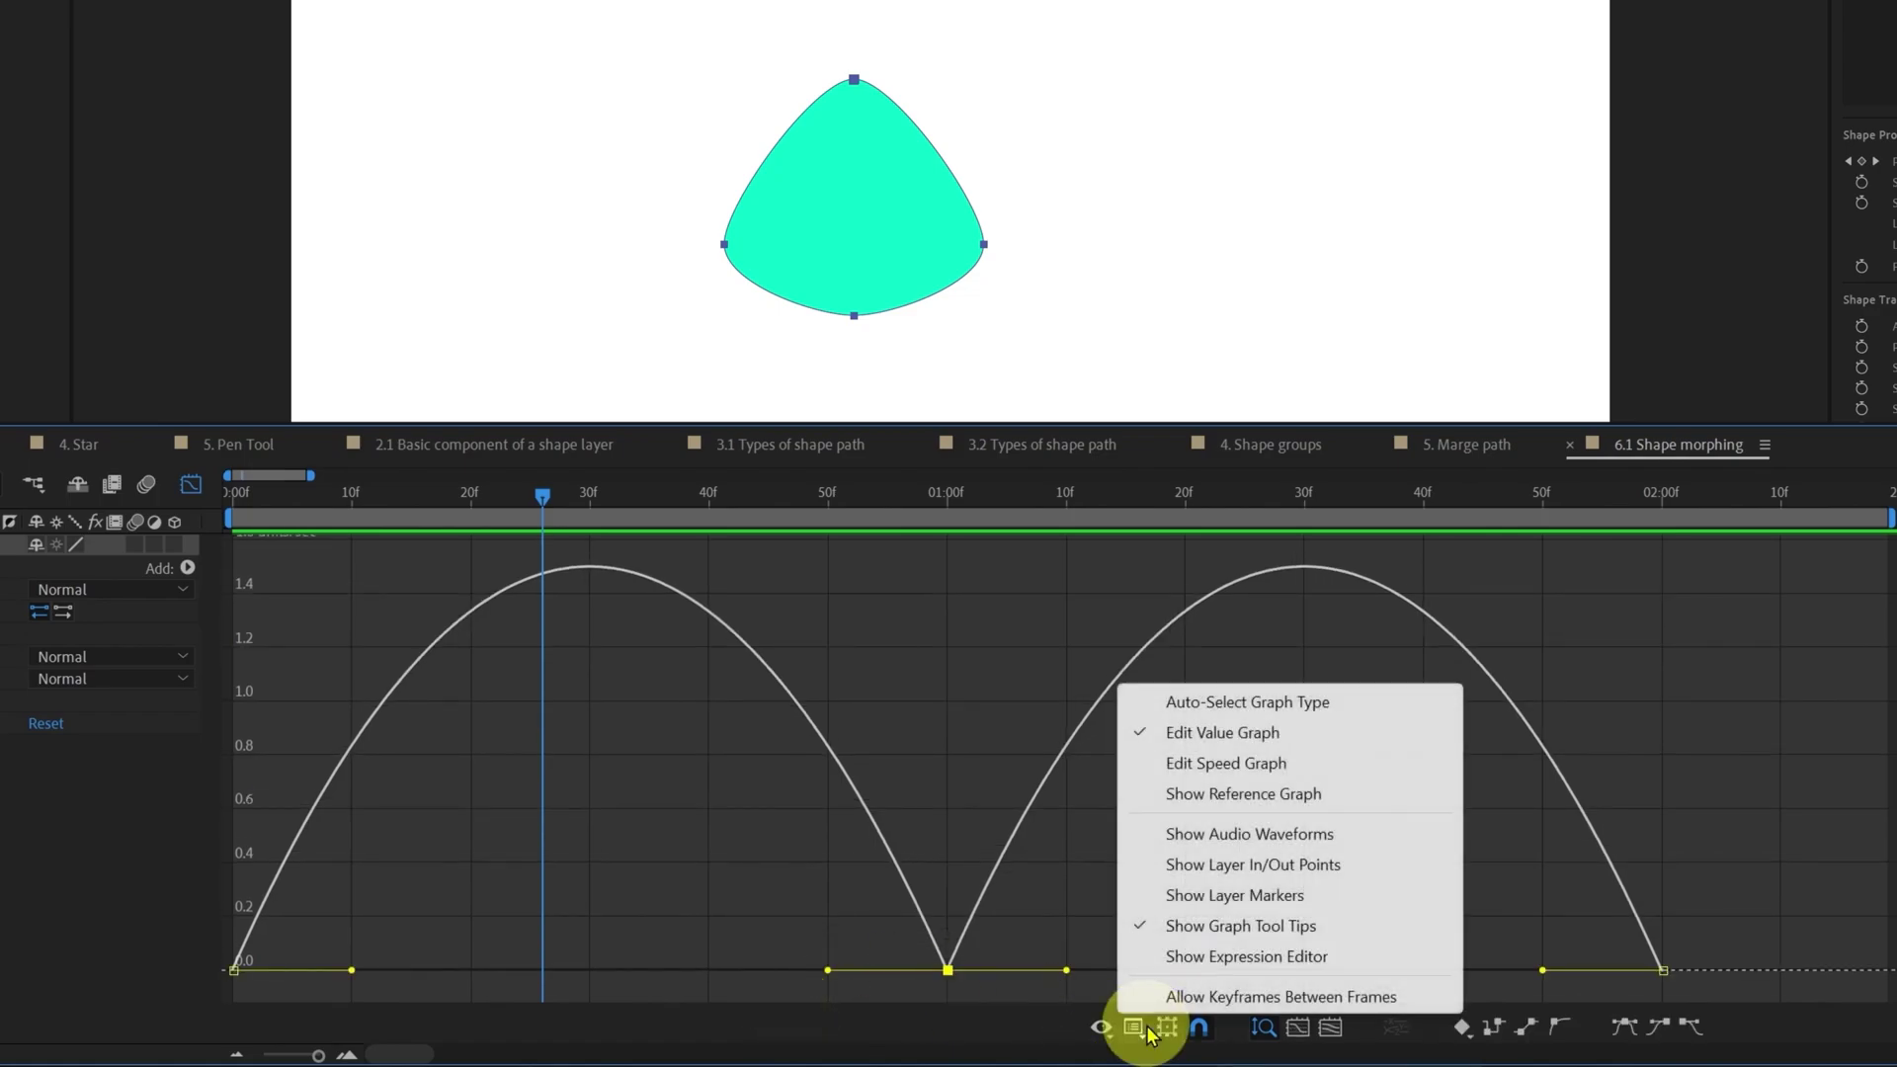
left_click(1233, 771)
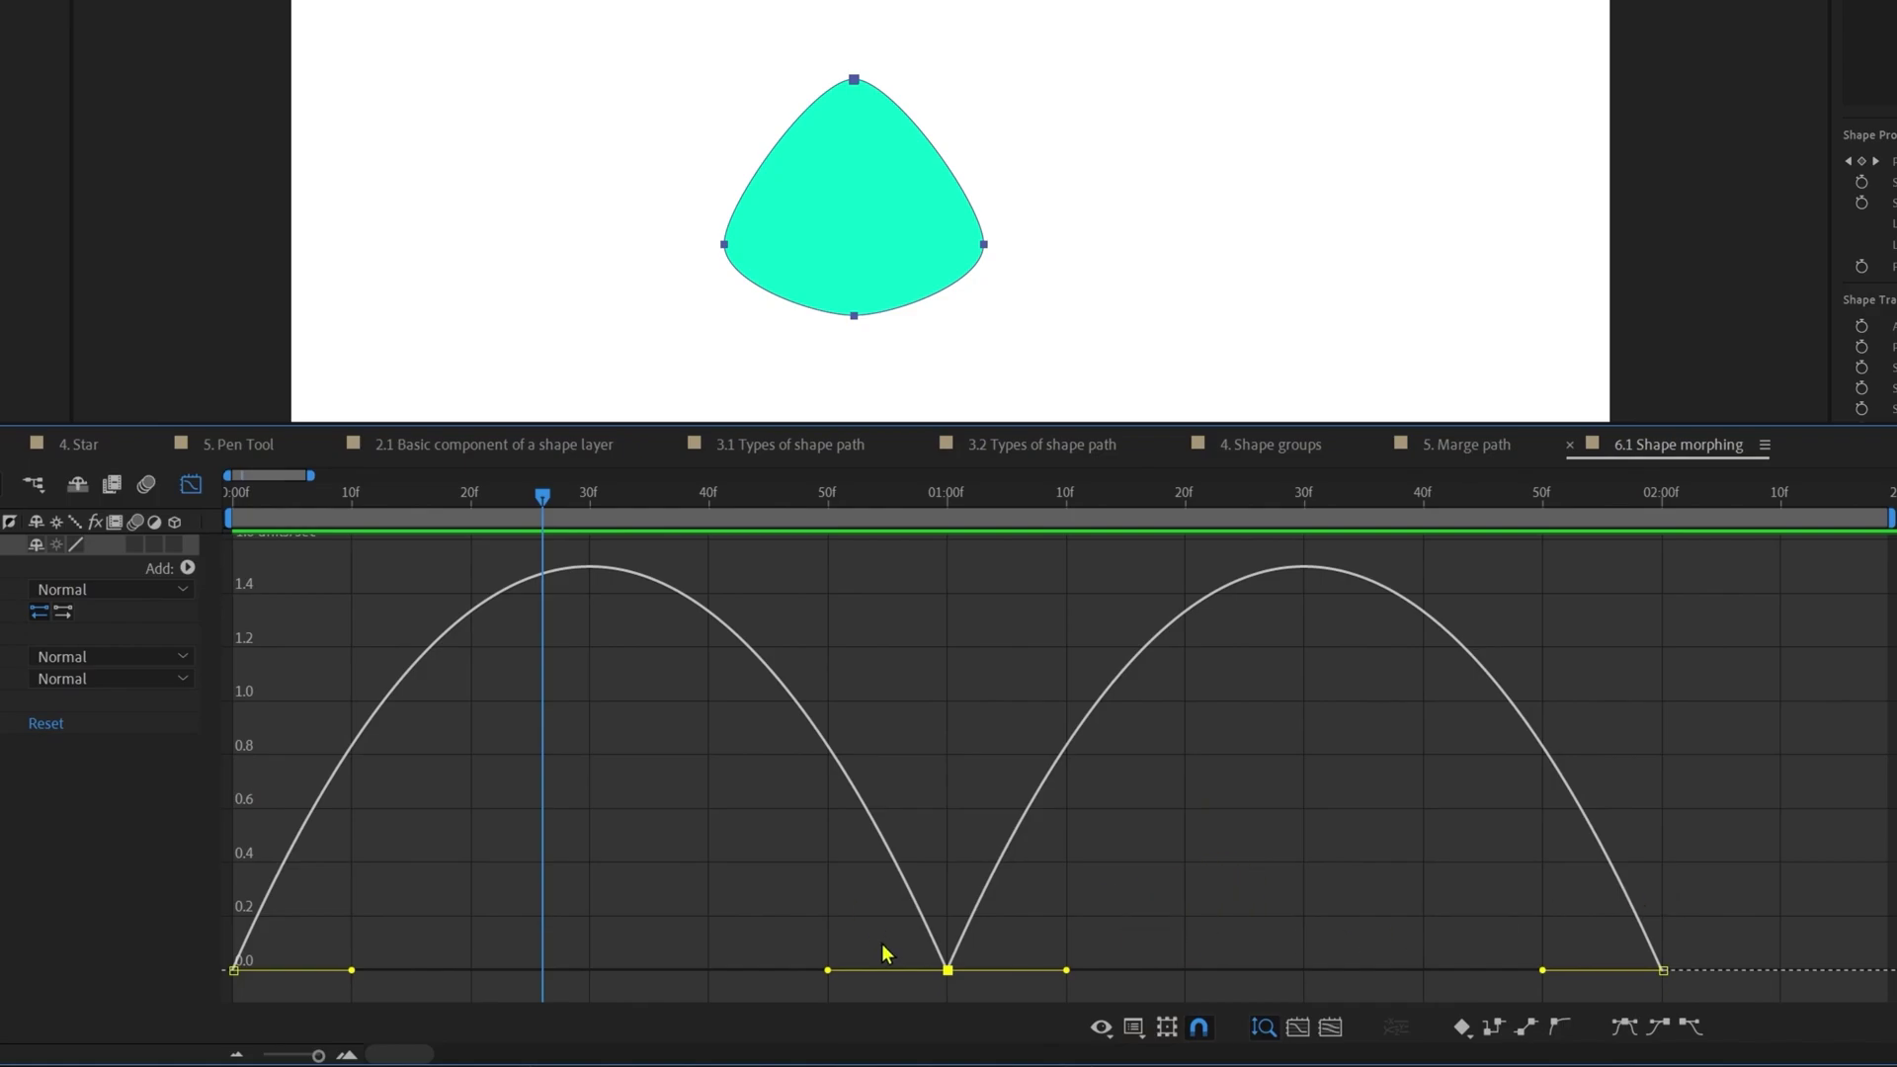
Step: Lengthen the speed handles inward in both segments of the Path graph, giving each a steep central peak
left_click_drag(830, 972, 665, 986)
left_click_drag(352, 970, 549, 972)
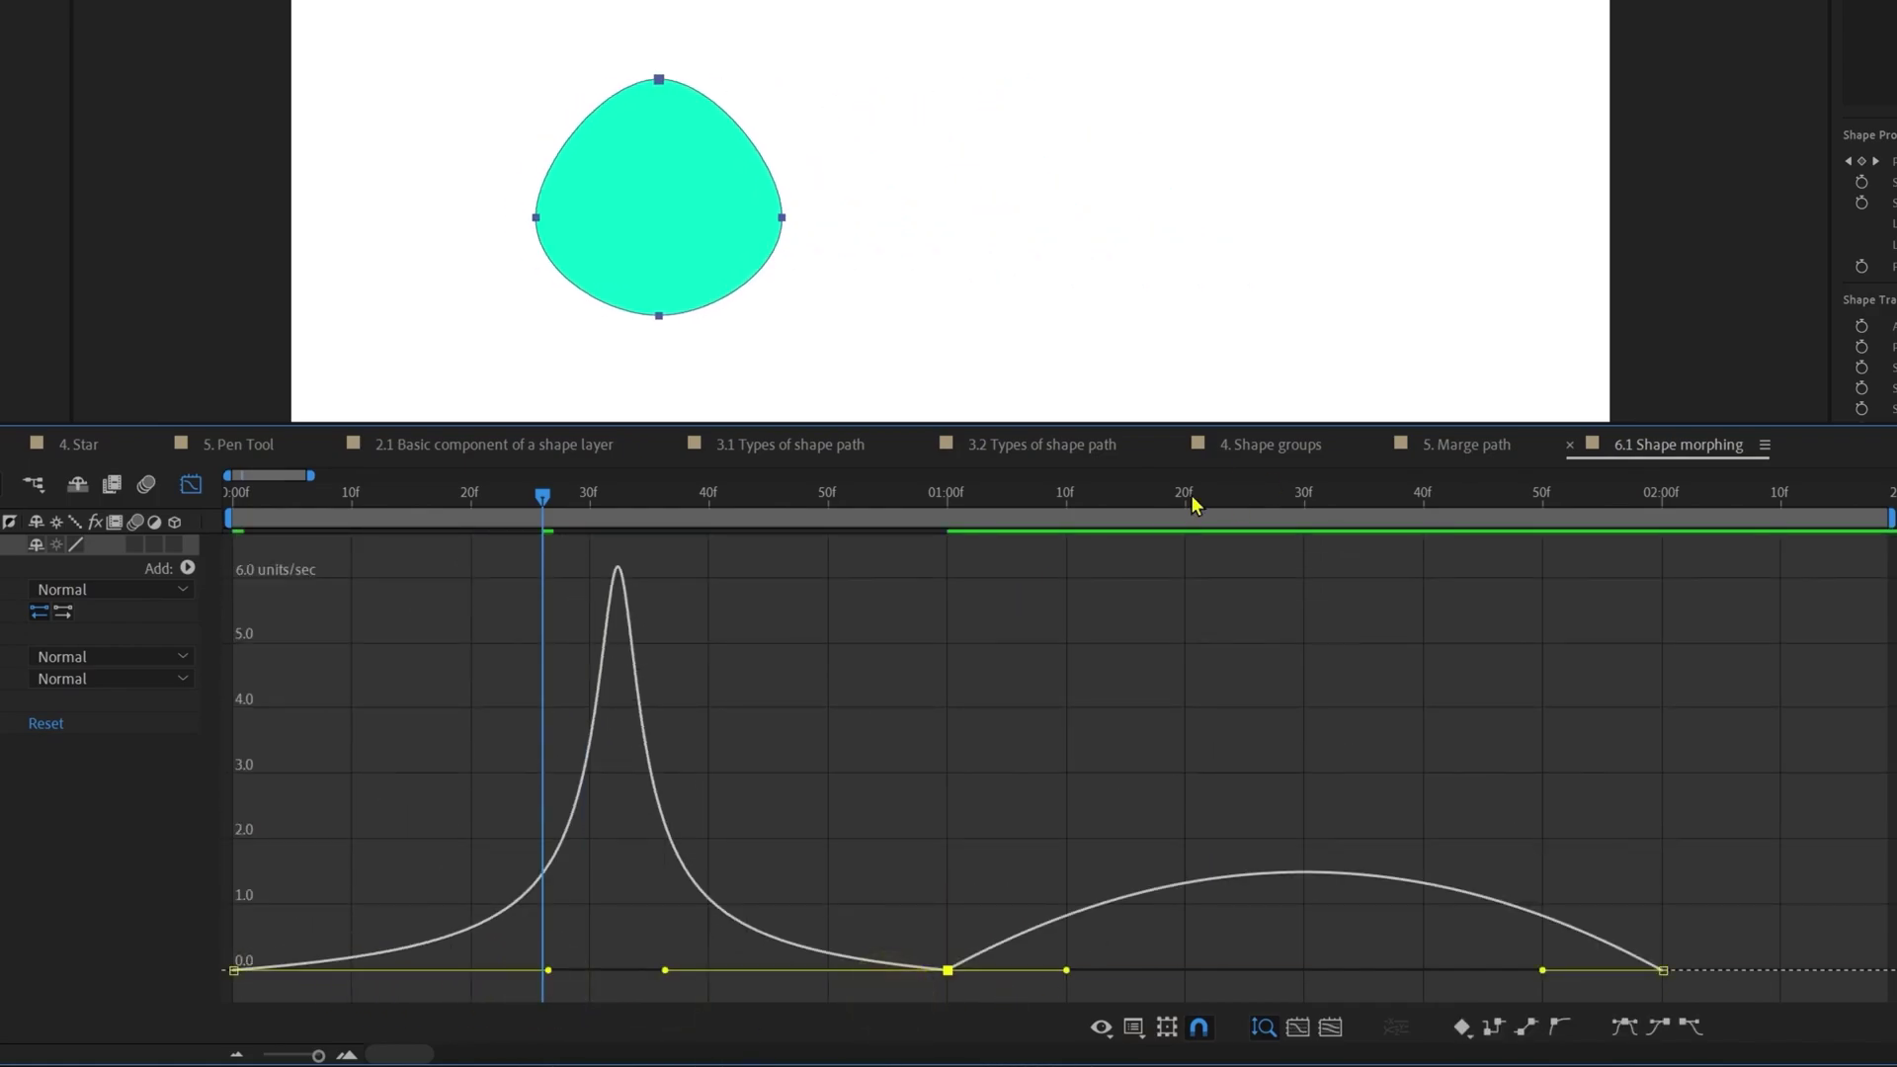
left_click(1307, 494)
left_click_drag(1066, 970, 1254, 972)
left_click_drag(1543, 970, 1371, 1001)
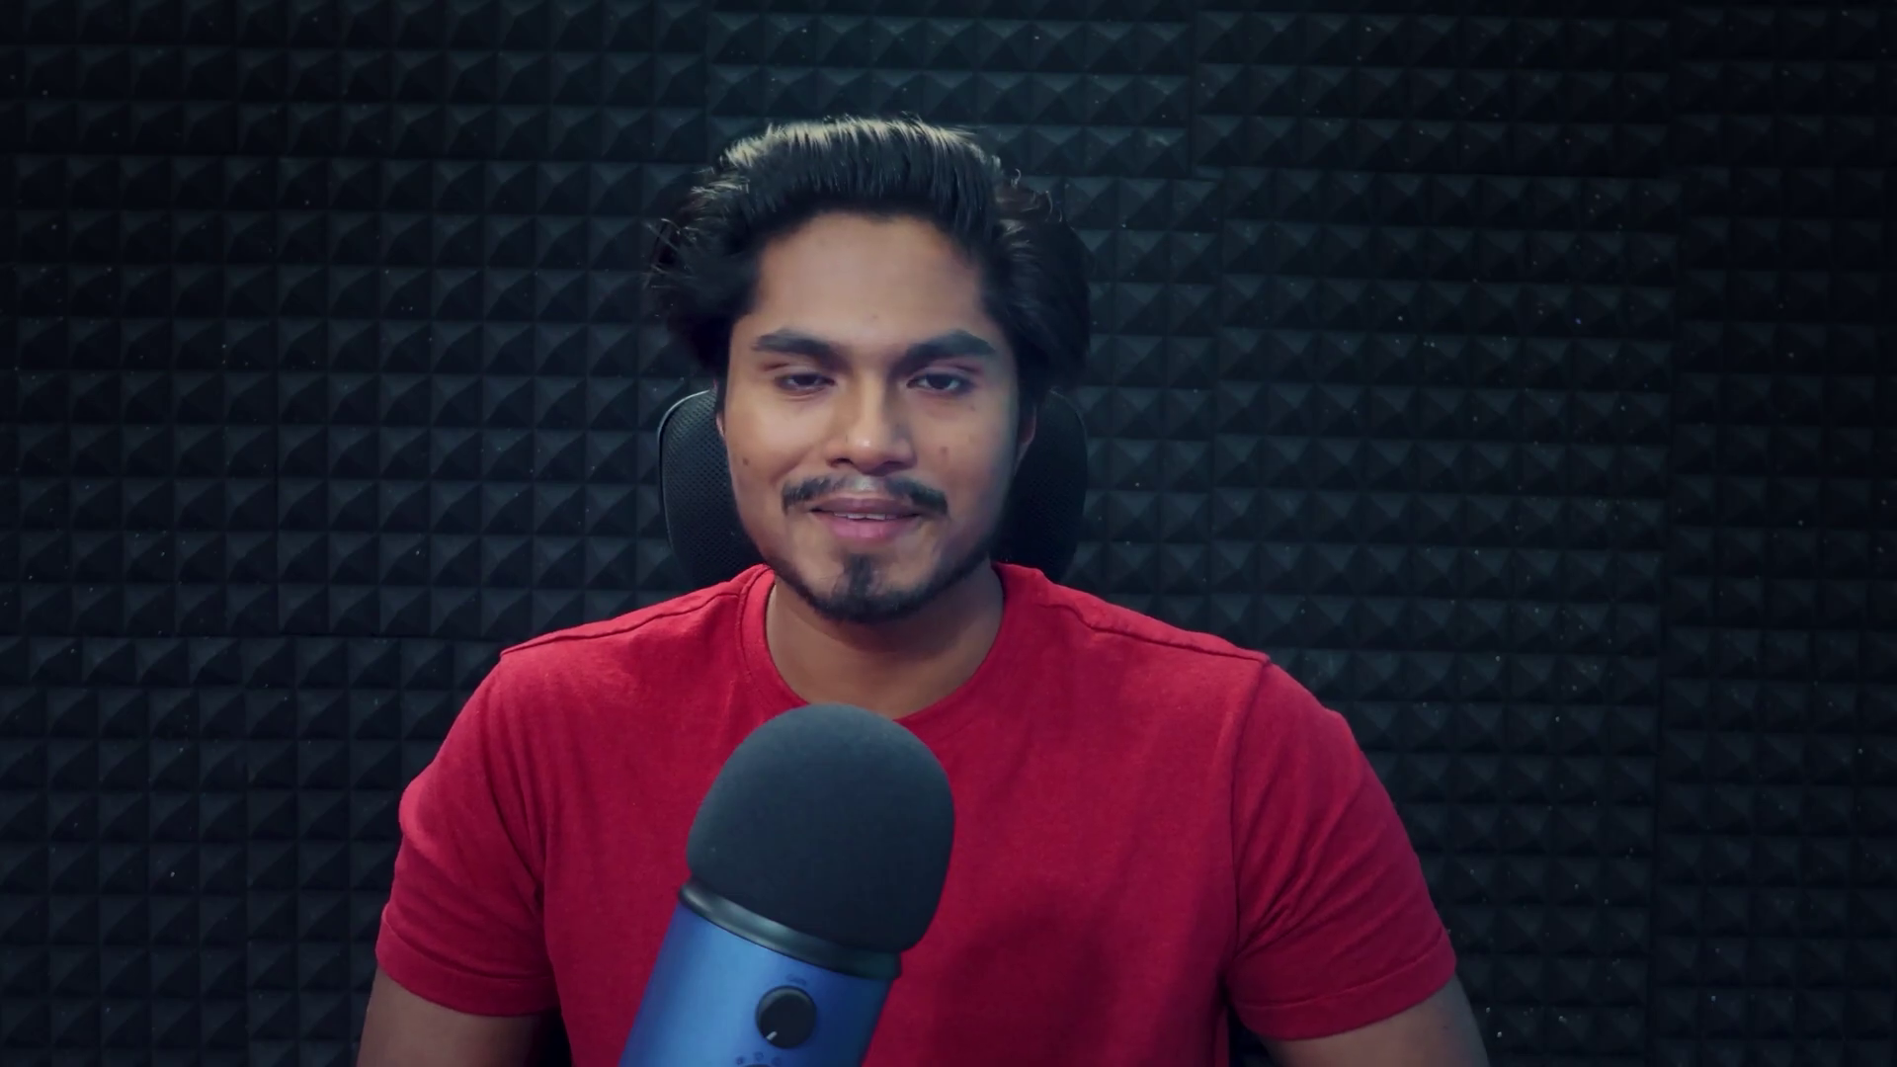
Step: Draw a square at the centre of the frame and a circle near its upper-left corner on separate shape layers
left_click_drag(874, 383, 1009, 477)
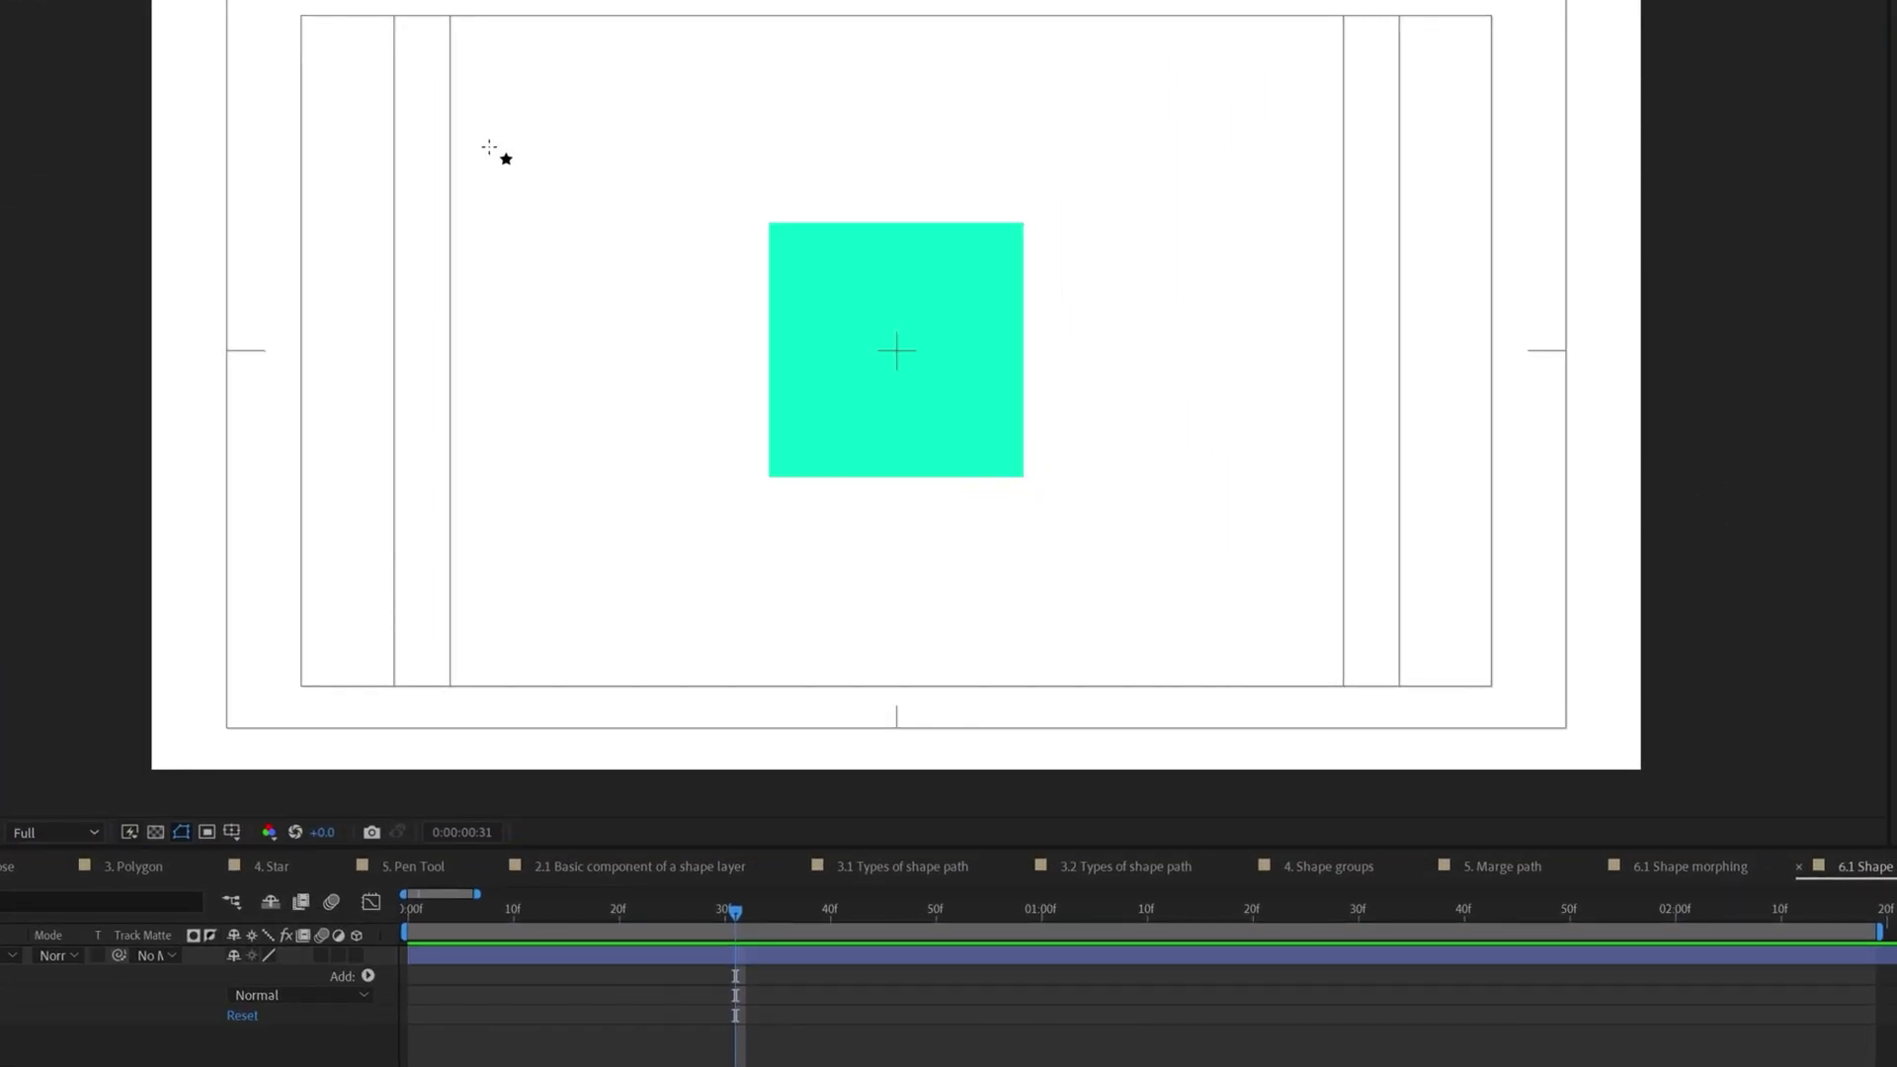
left_click_drag(504, 157, 566, 281)
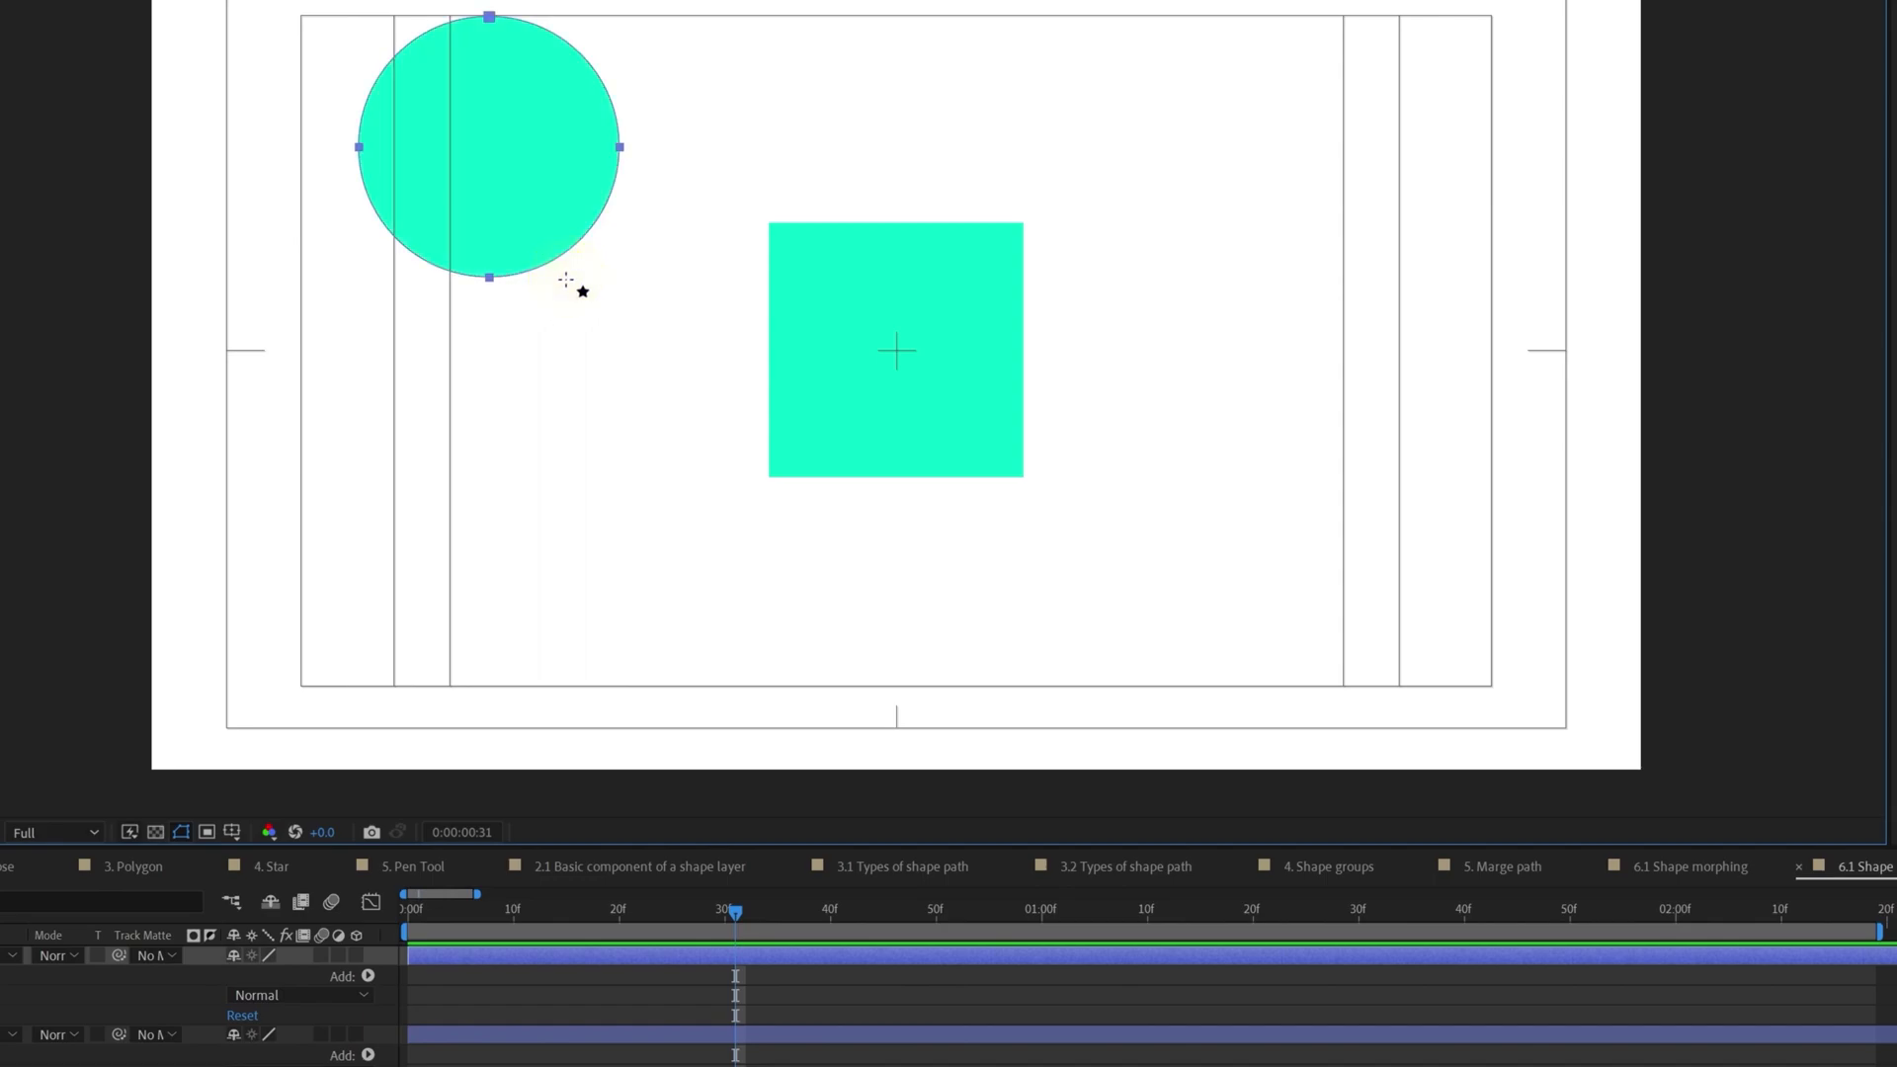
Step: Expand Path 1 of Rectangle 1 on Shape Layer 1 and set a Path keyframe at 0:00:00:00
left_click(277, 720)
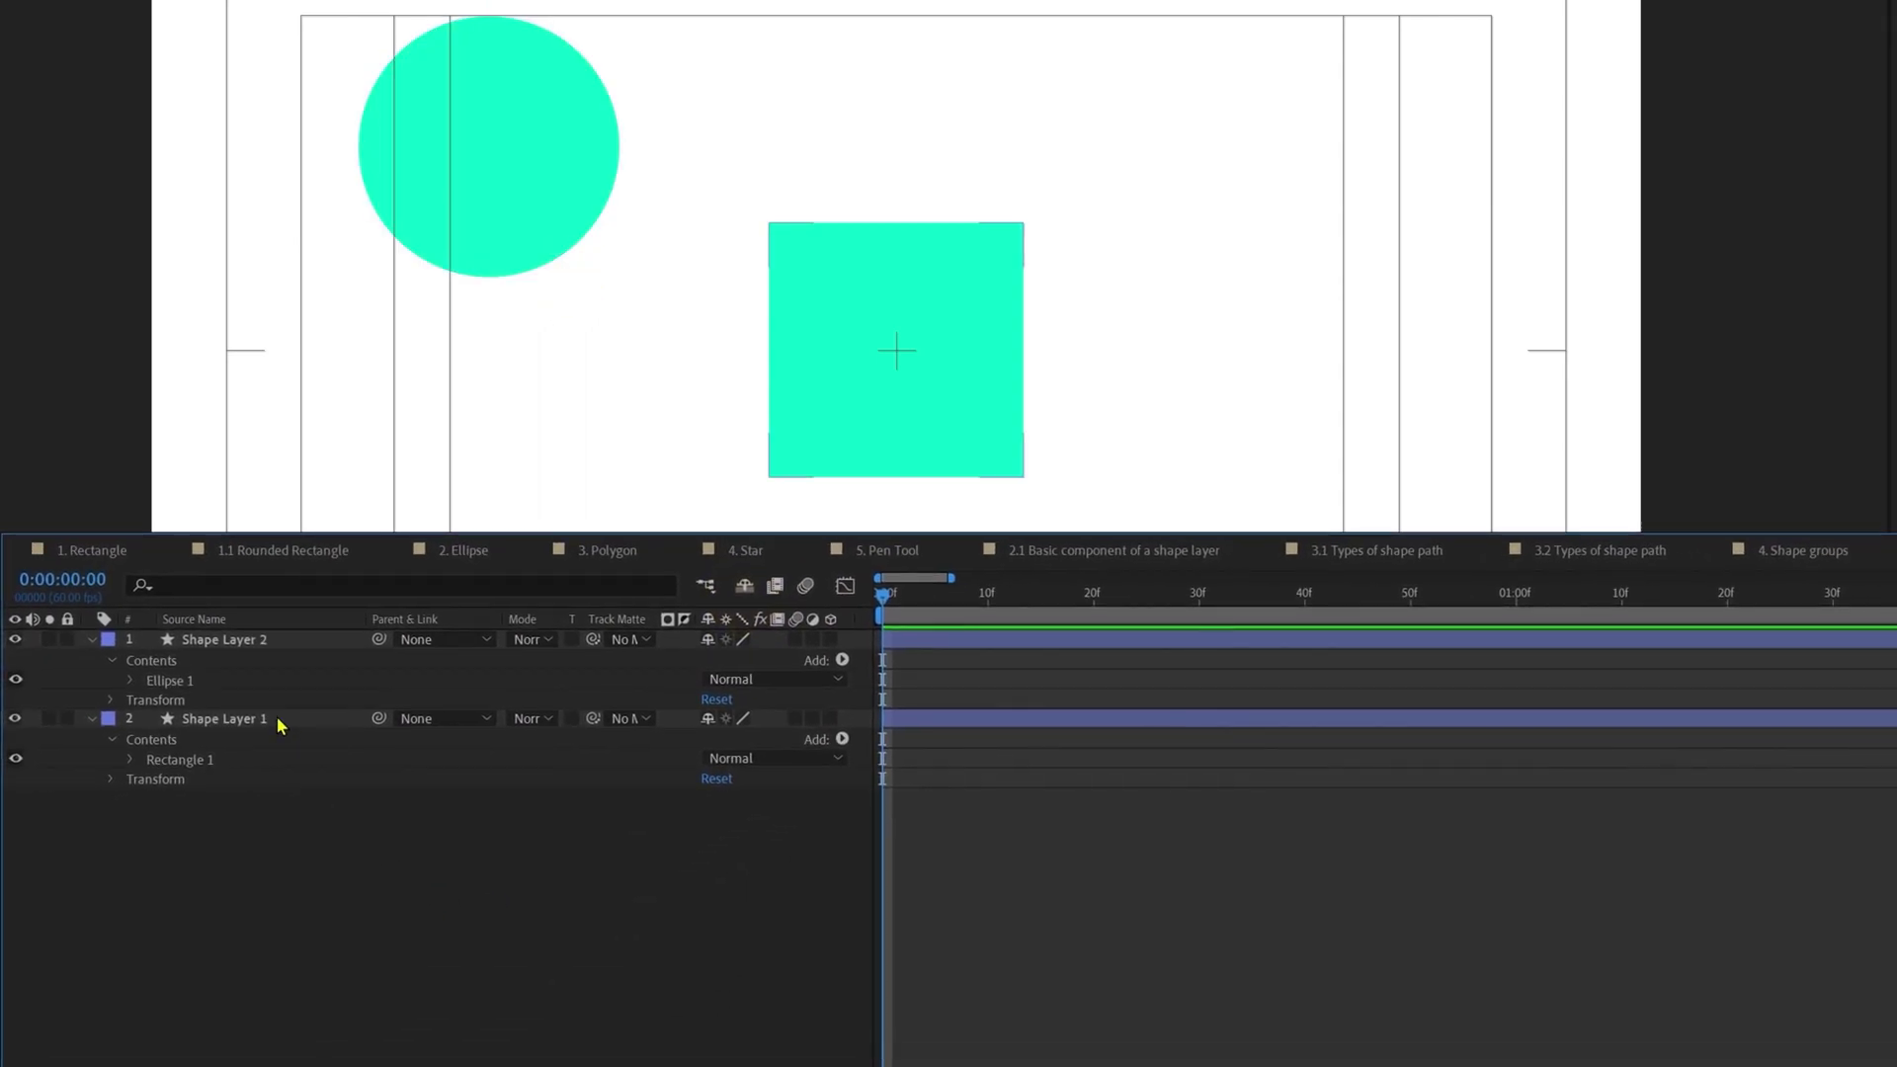
left_click(132, 760)
left_click(152, 779)
left_click(189, 797)
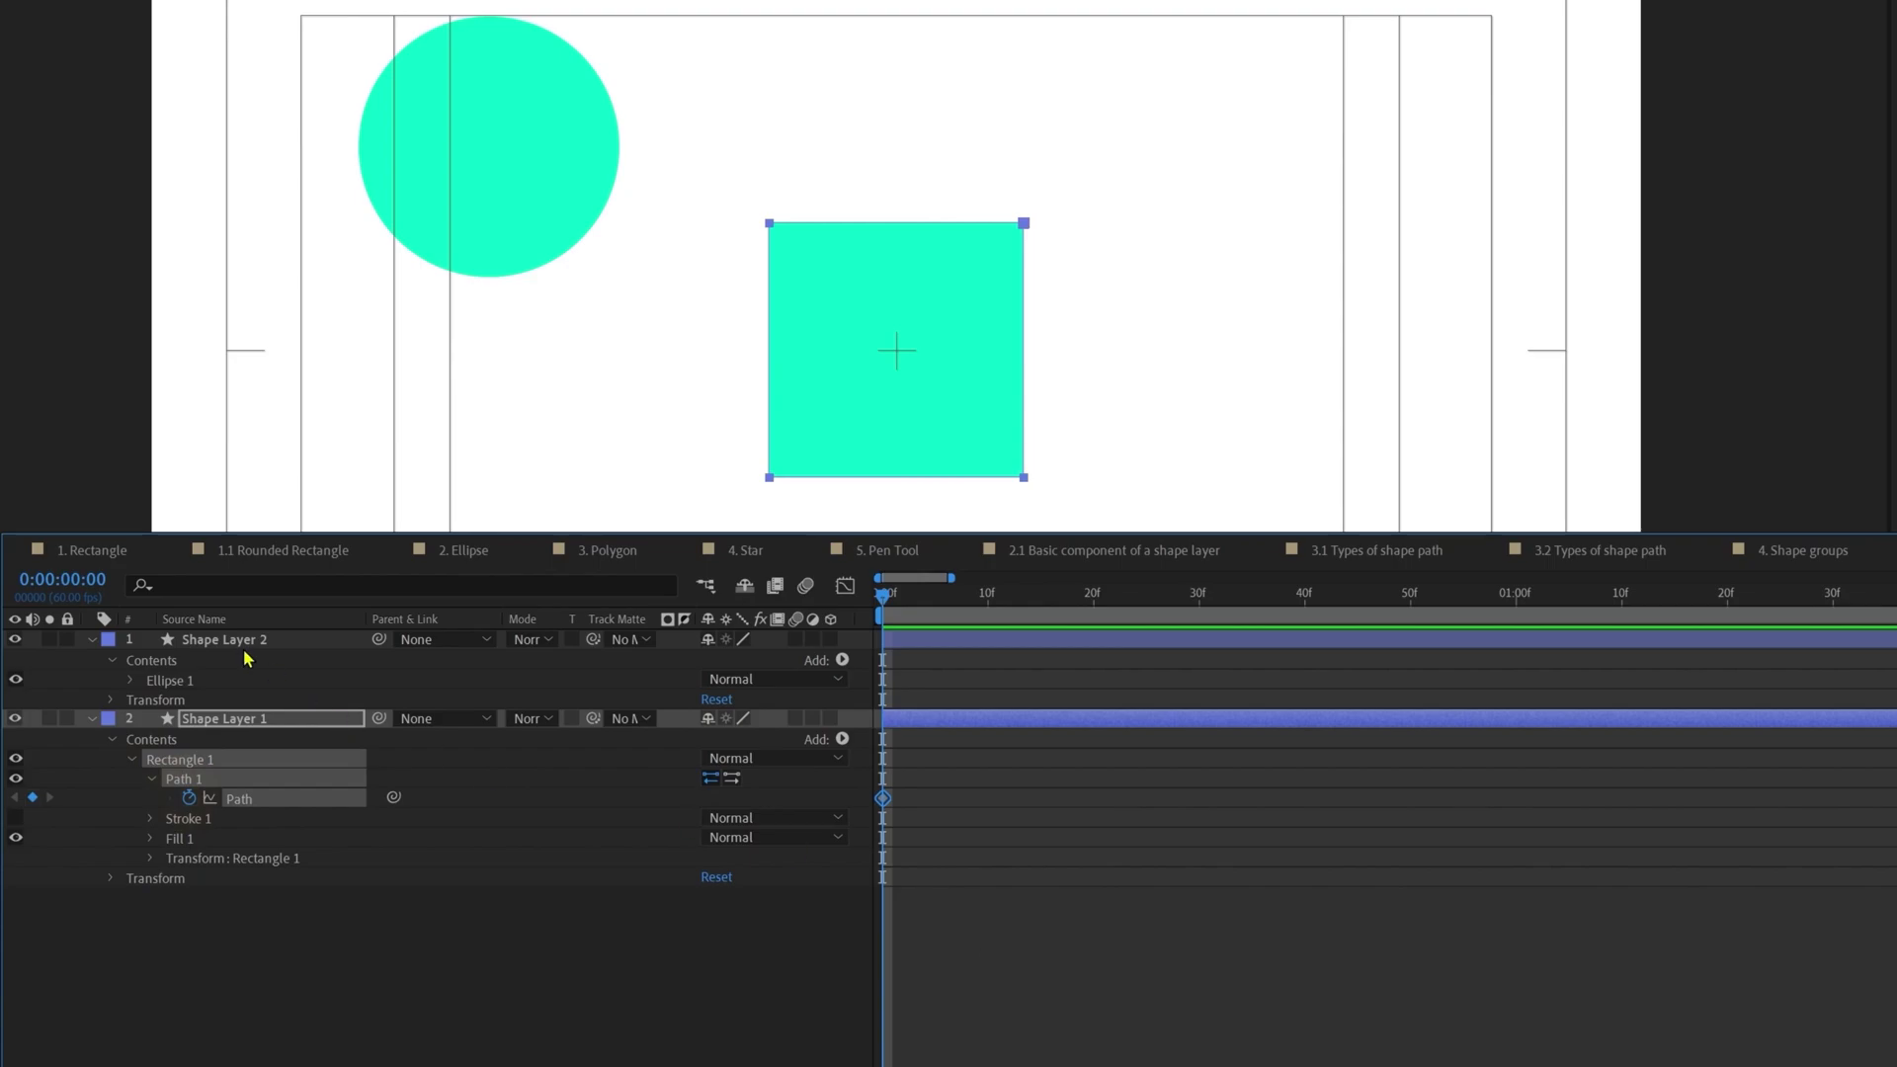
Step: Copy the Path of Ellipse 1 and paste it into the Path of Rectangle 1 at 0:00:01:00
left_click(62, 579)
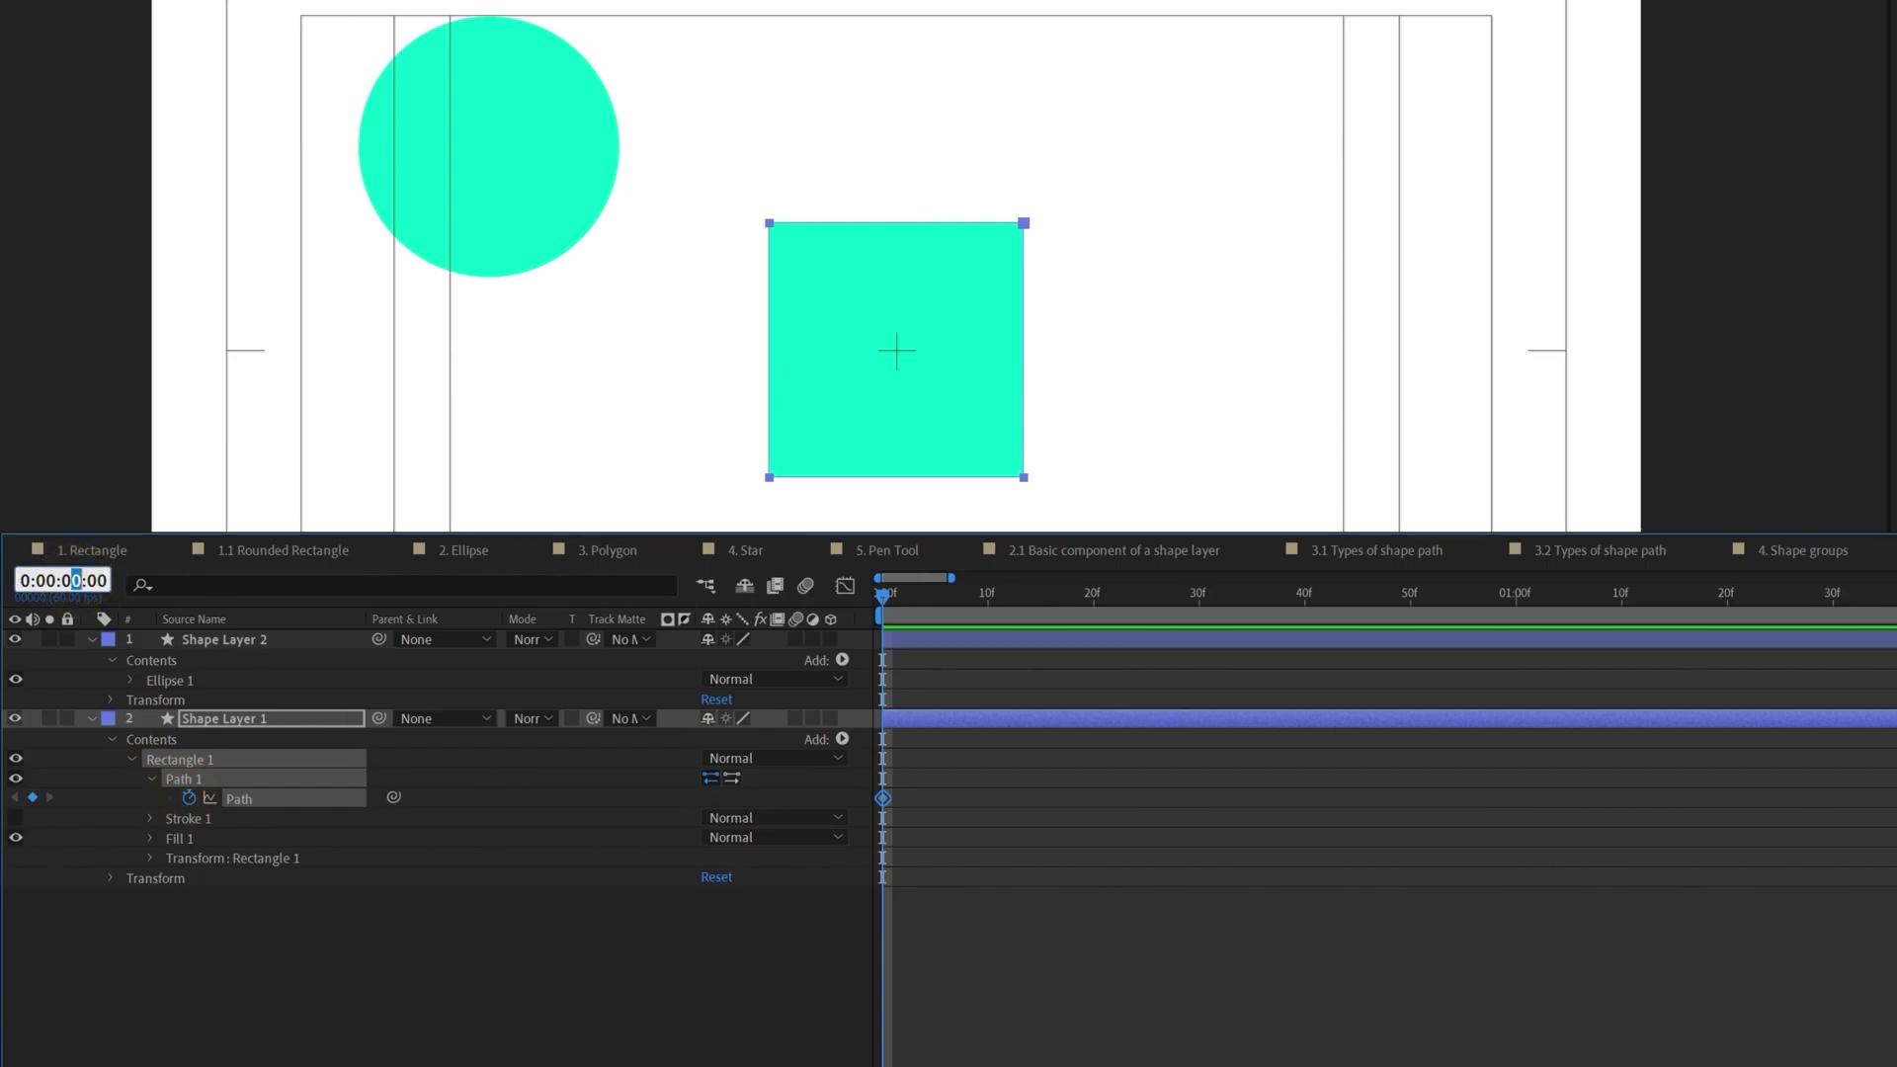
type("100")
key("Return")
left_click(131, 681)
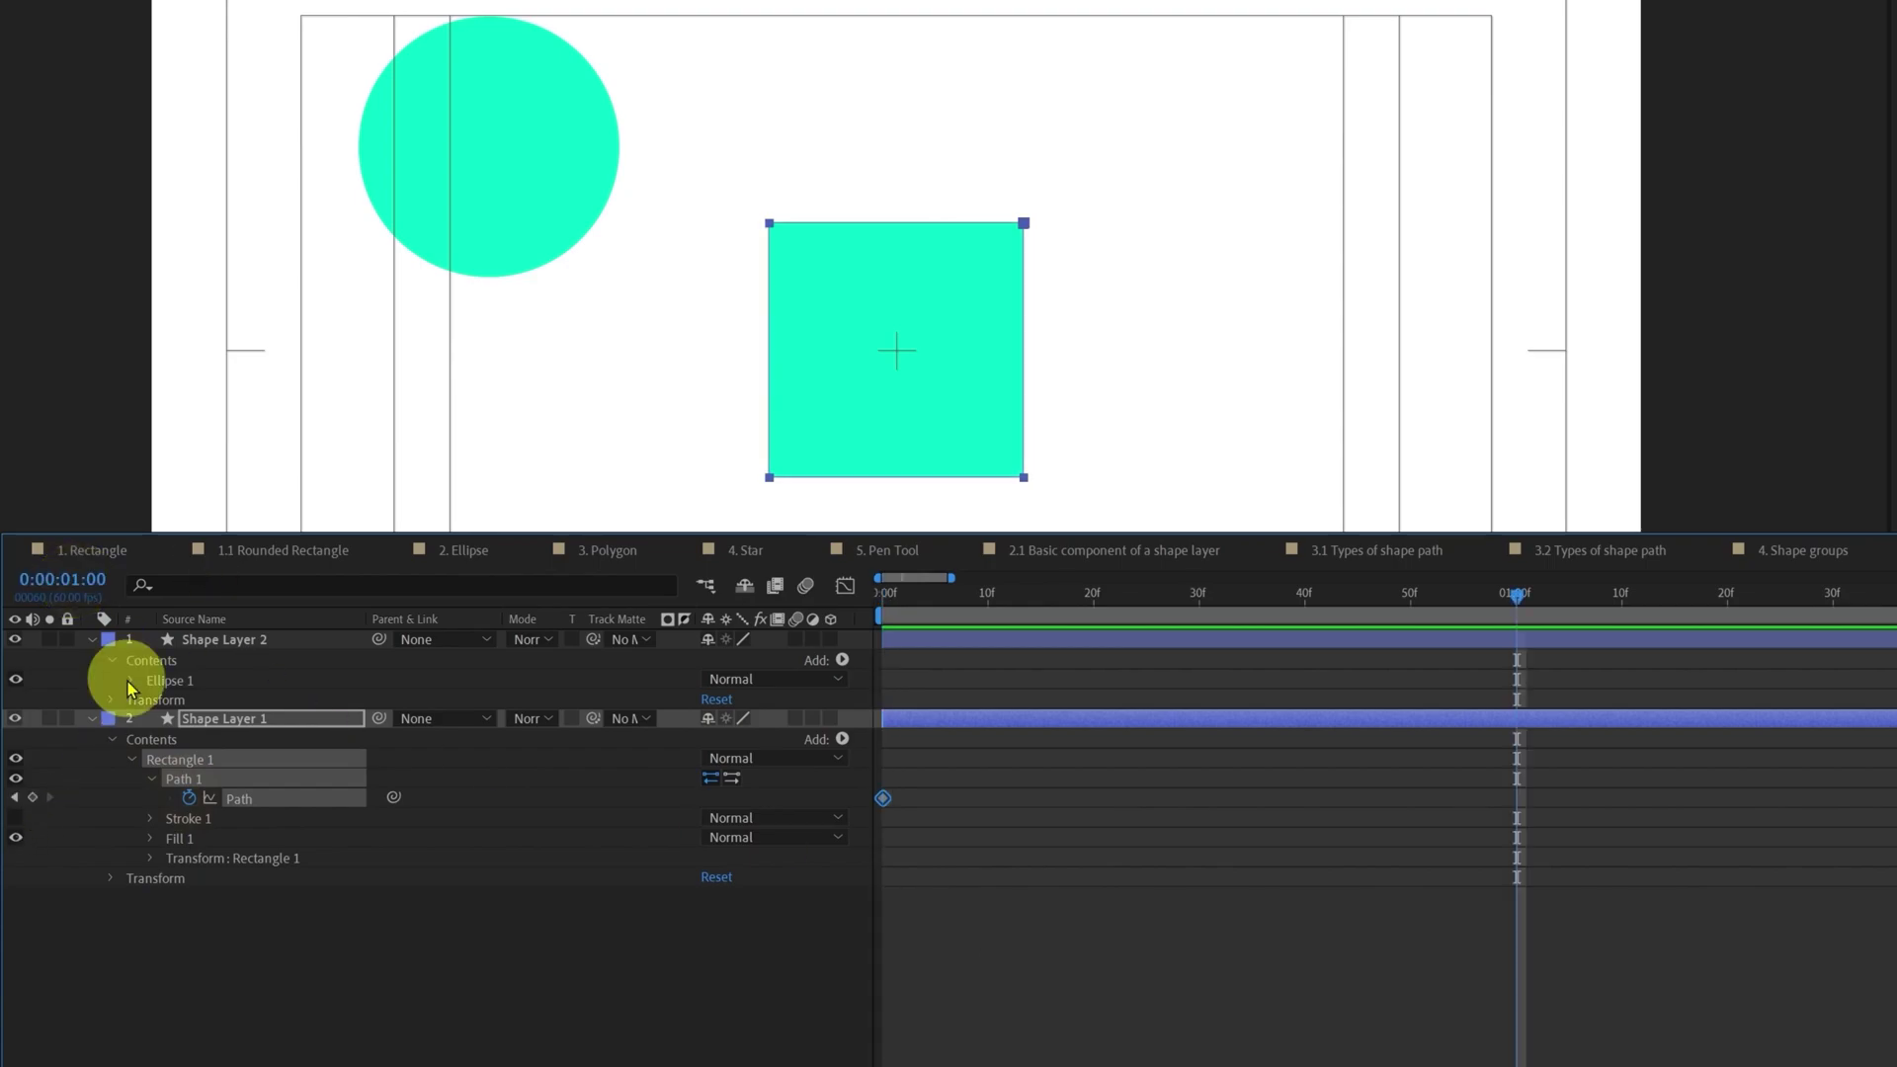
left_click(150, 700)
left_click(227, 724)
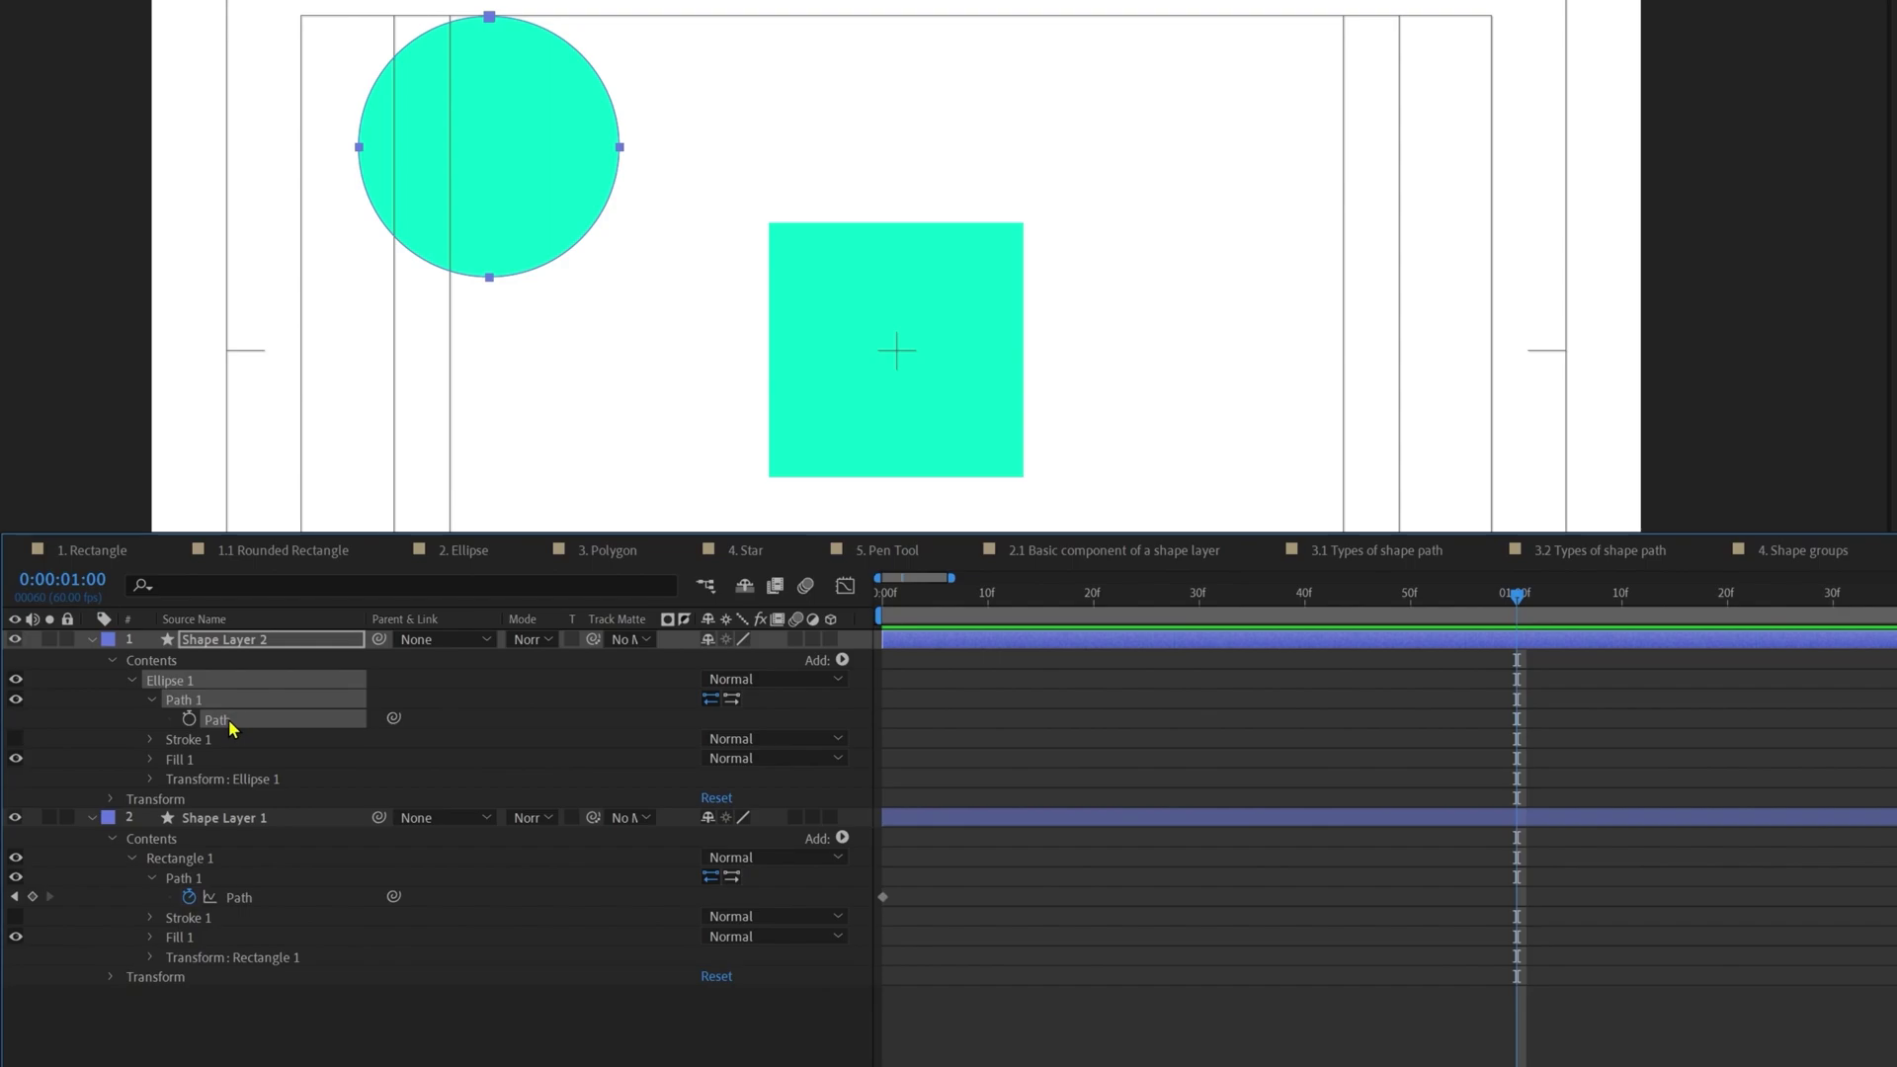
left_click(259, 899)
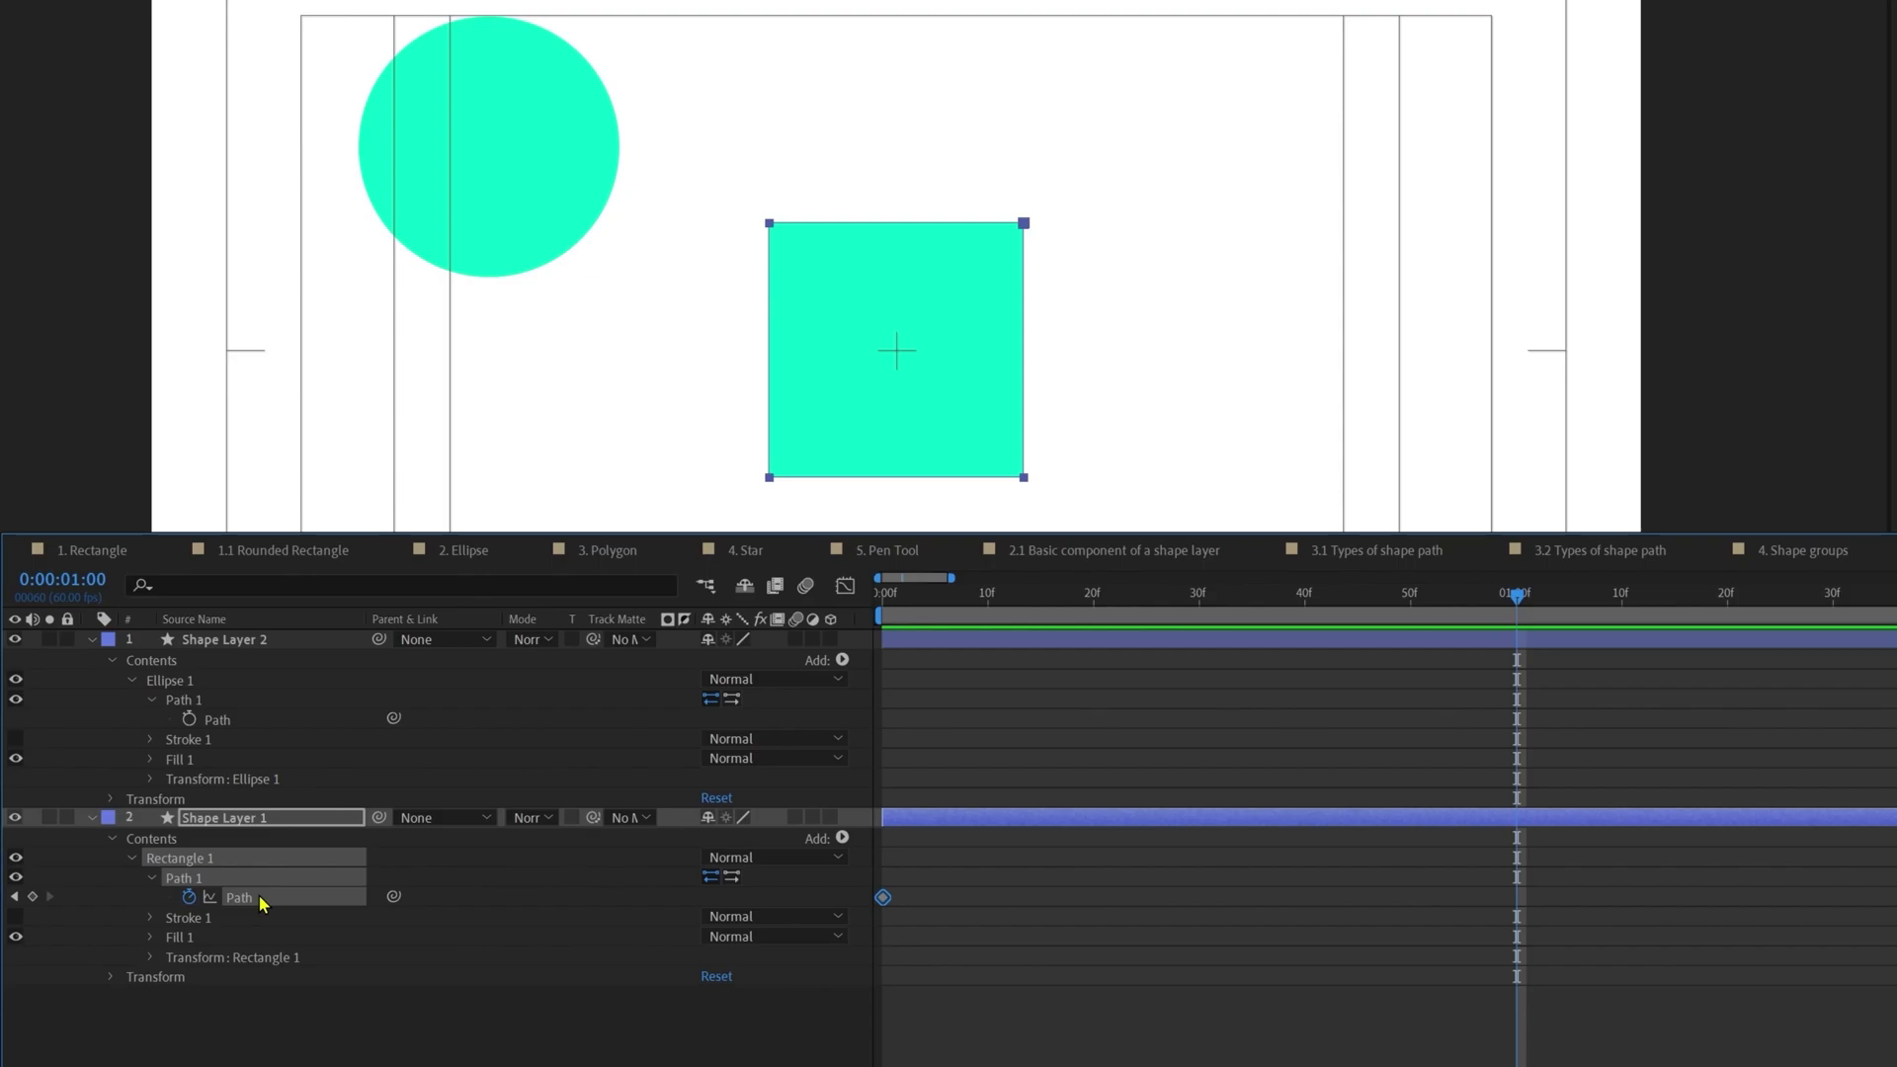
key("ctrl+v")
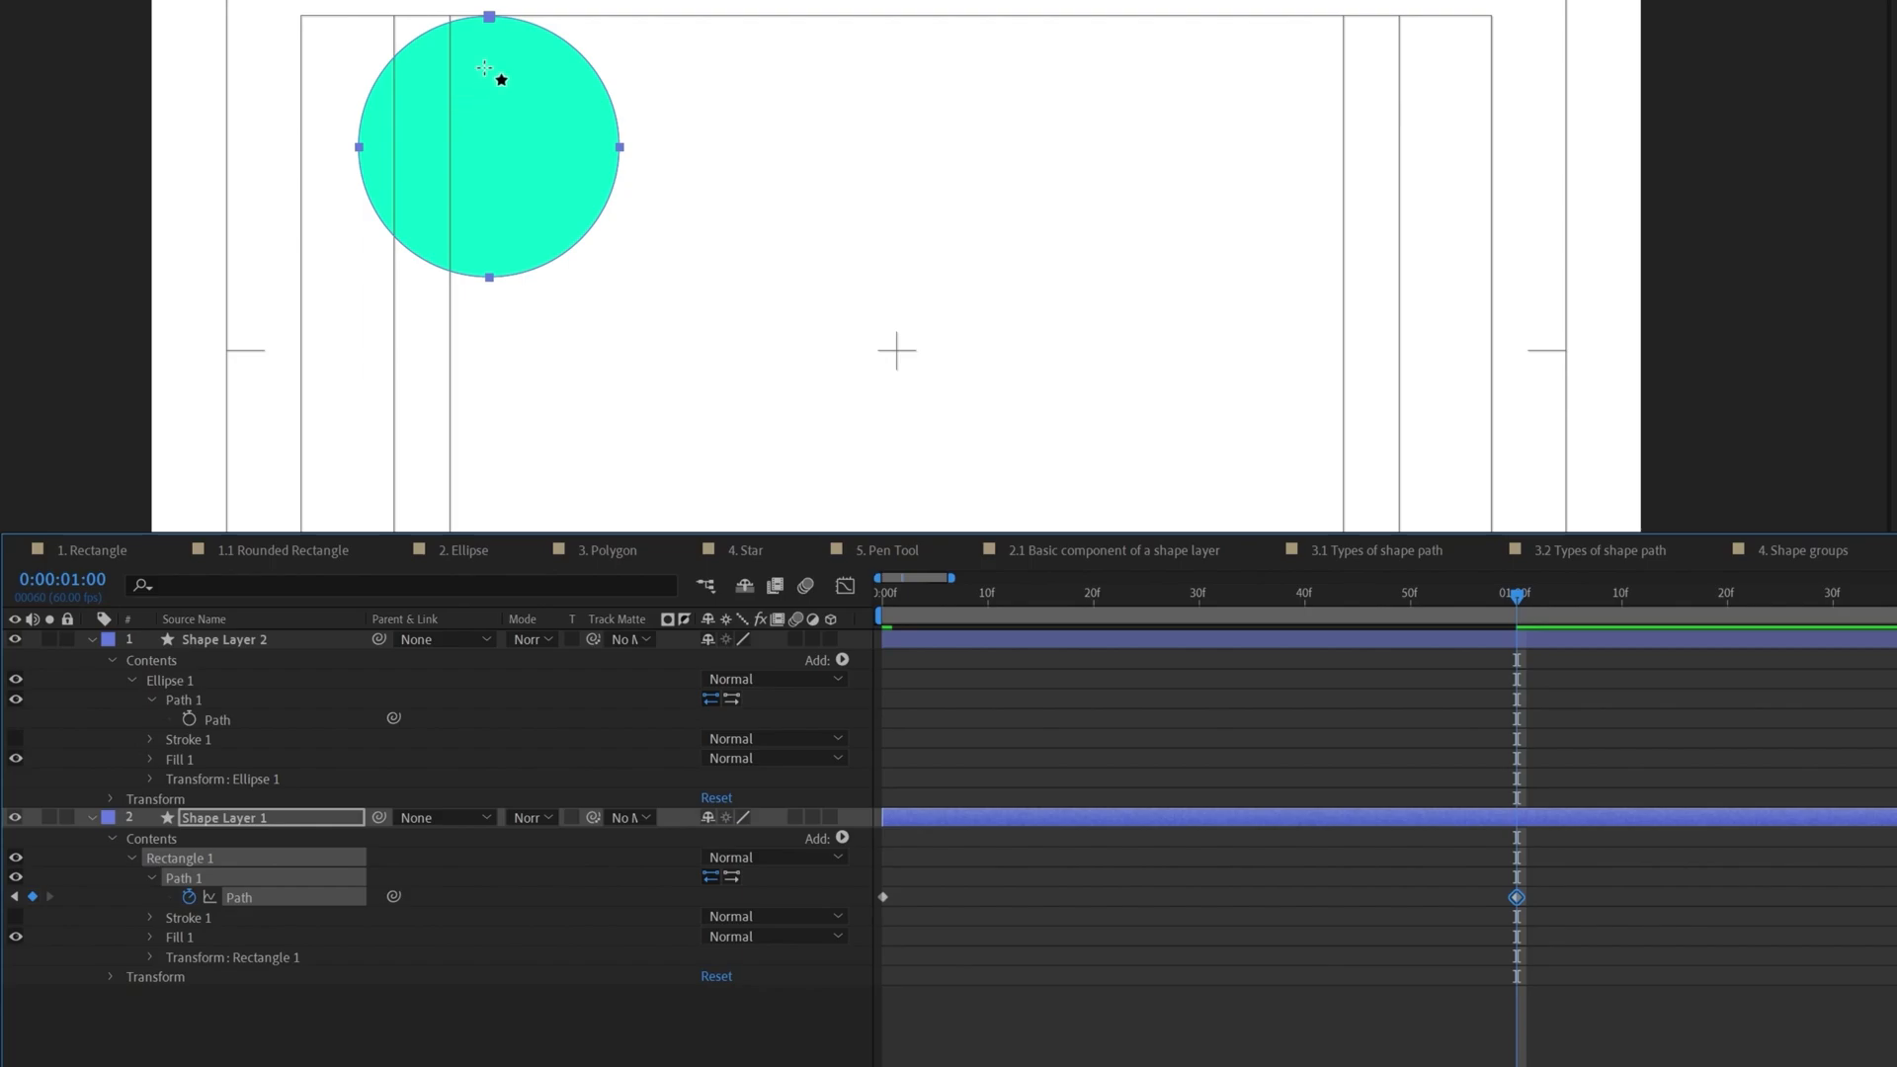
Step: Move the pasted circle path at 0:00:01:00 to the centre of the frame
left_click(402, 889)
left_click(267, 897)
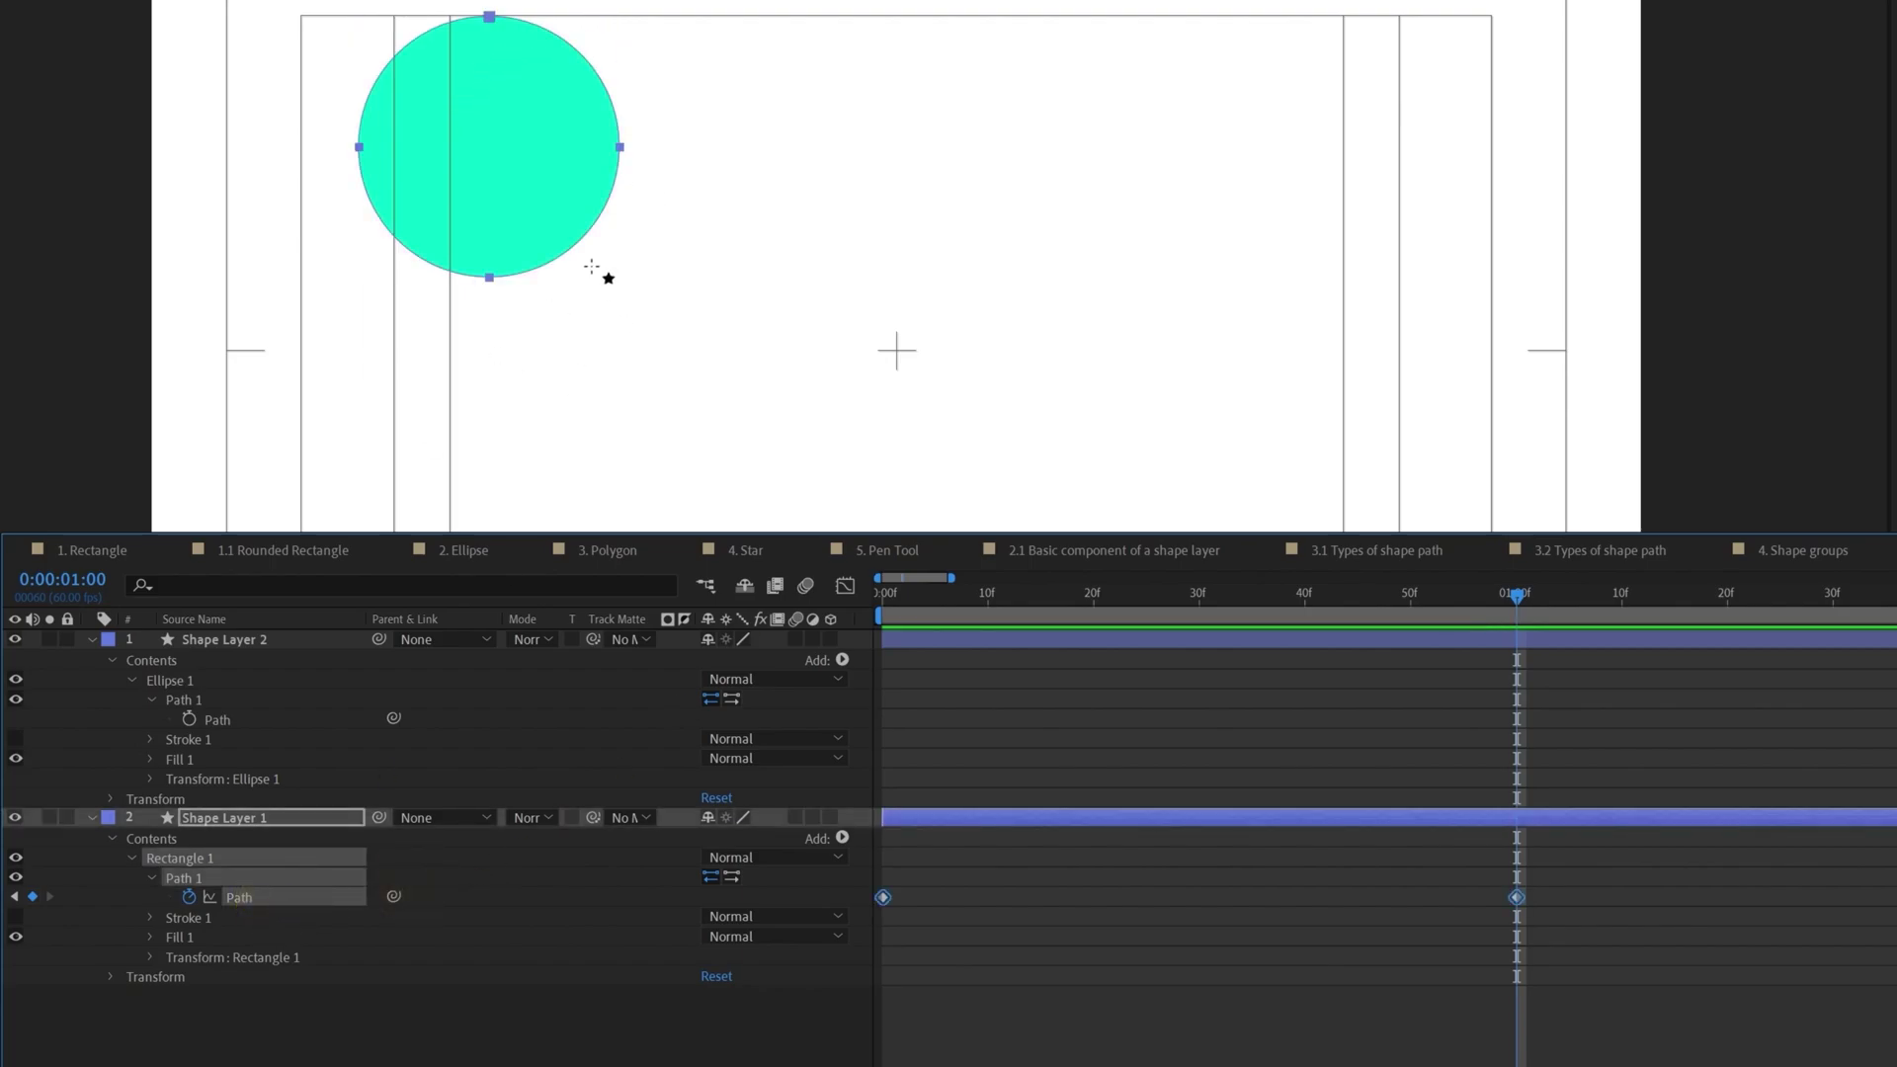
left_click(621, 152)
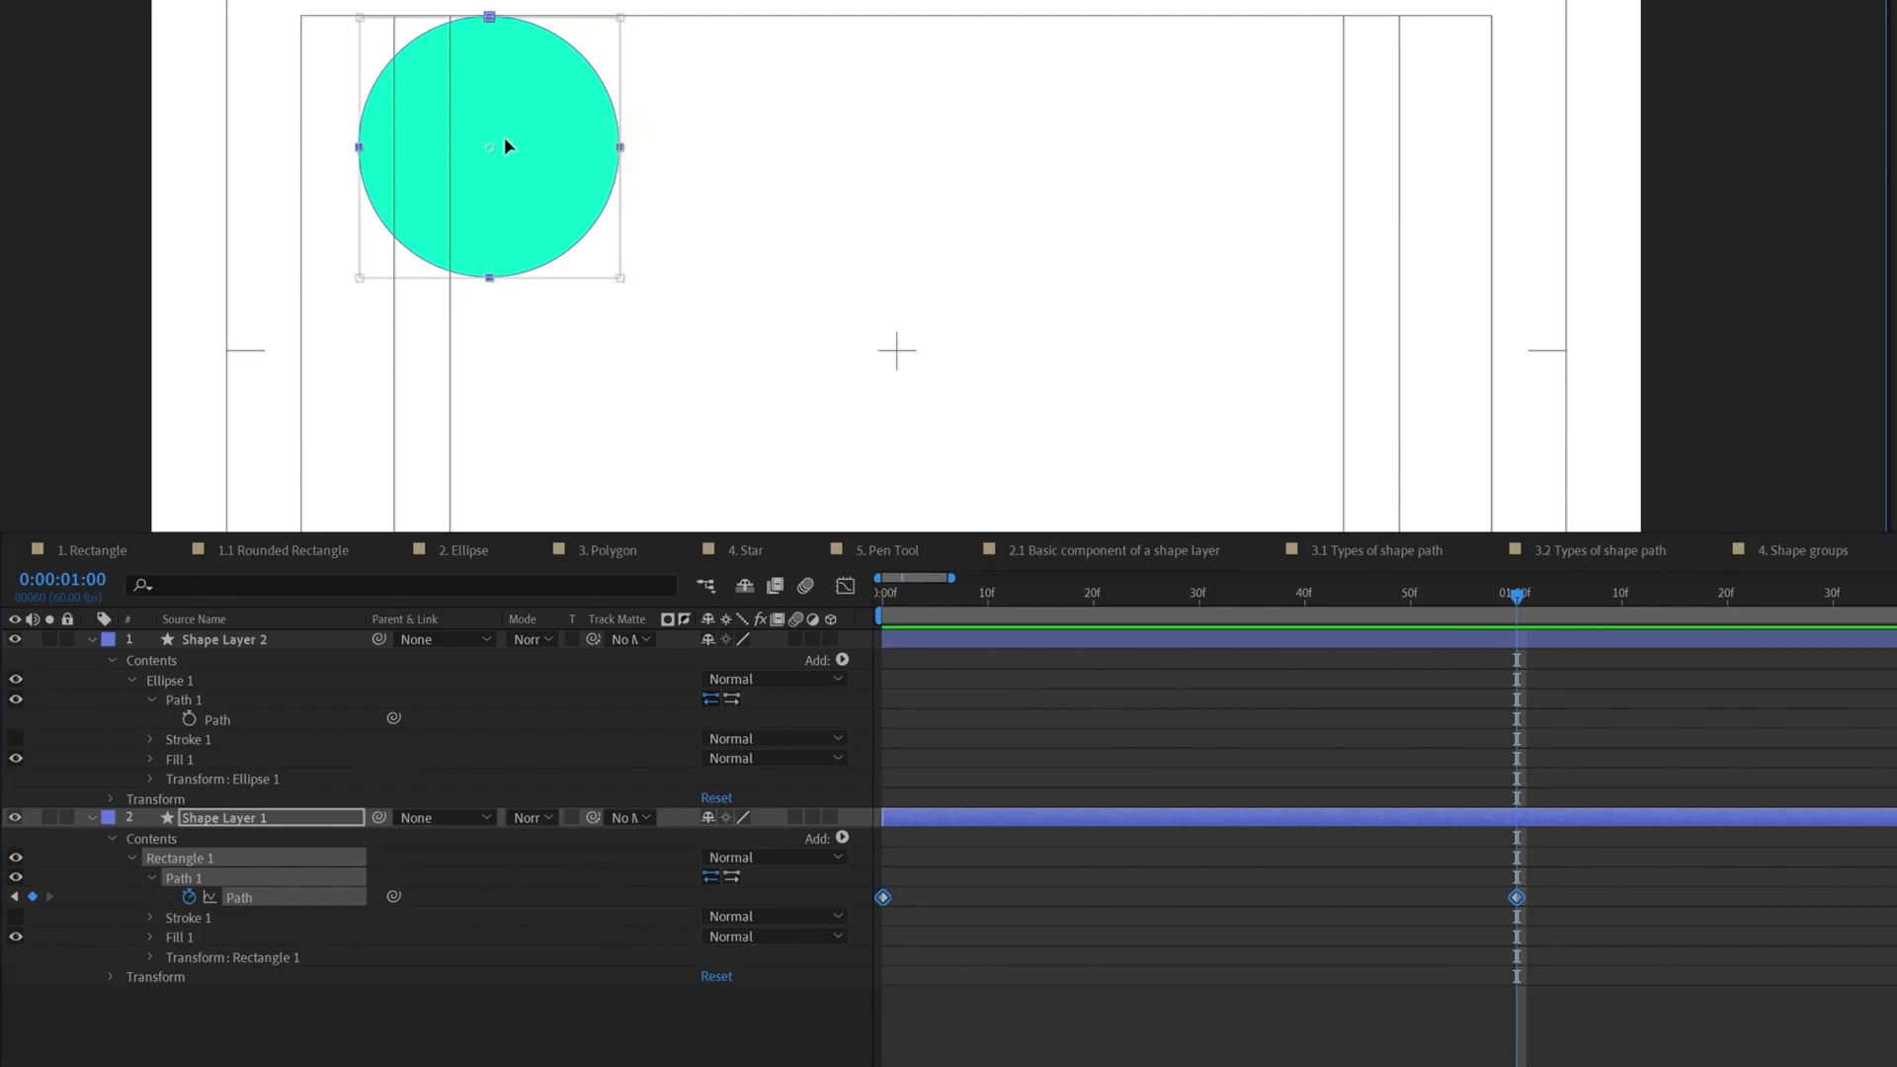
left_click_drag(506, 151, 912, 347)
Step: Preview the square-to-circle morph and apply Easy Ease to the two Path keyframes of Rectangle 1
key("space")
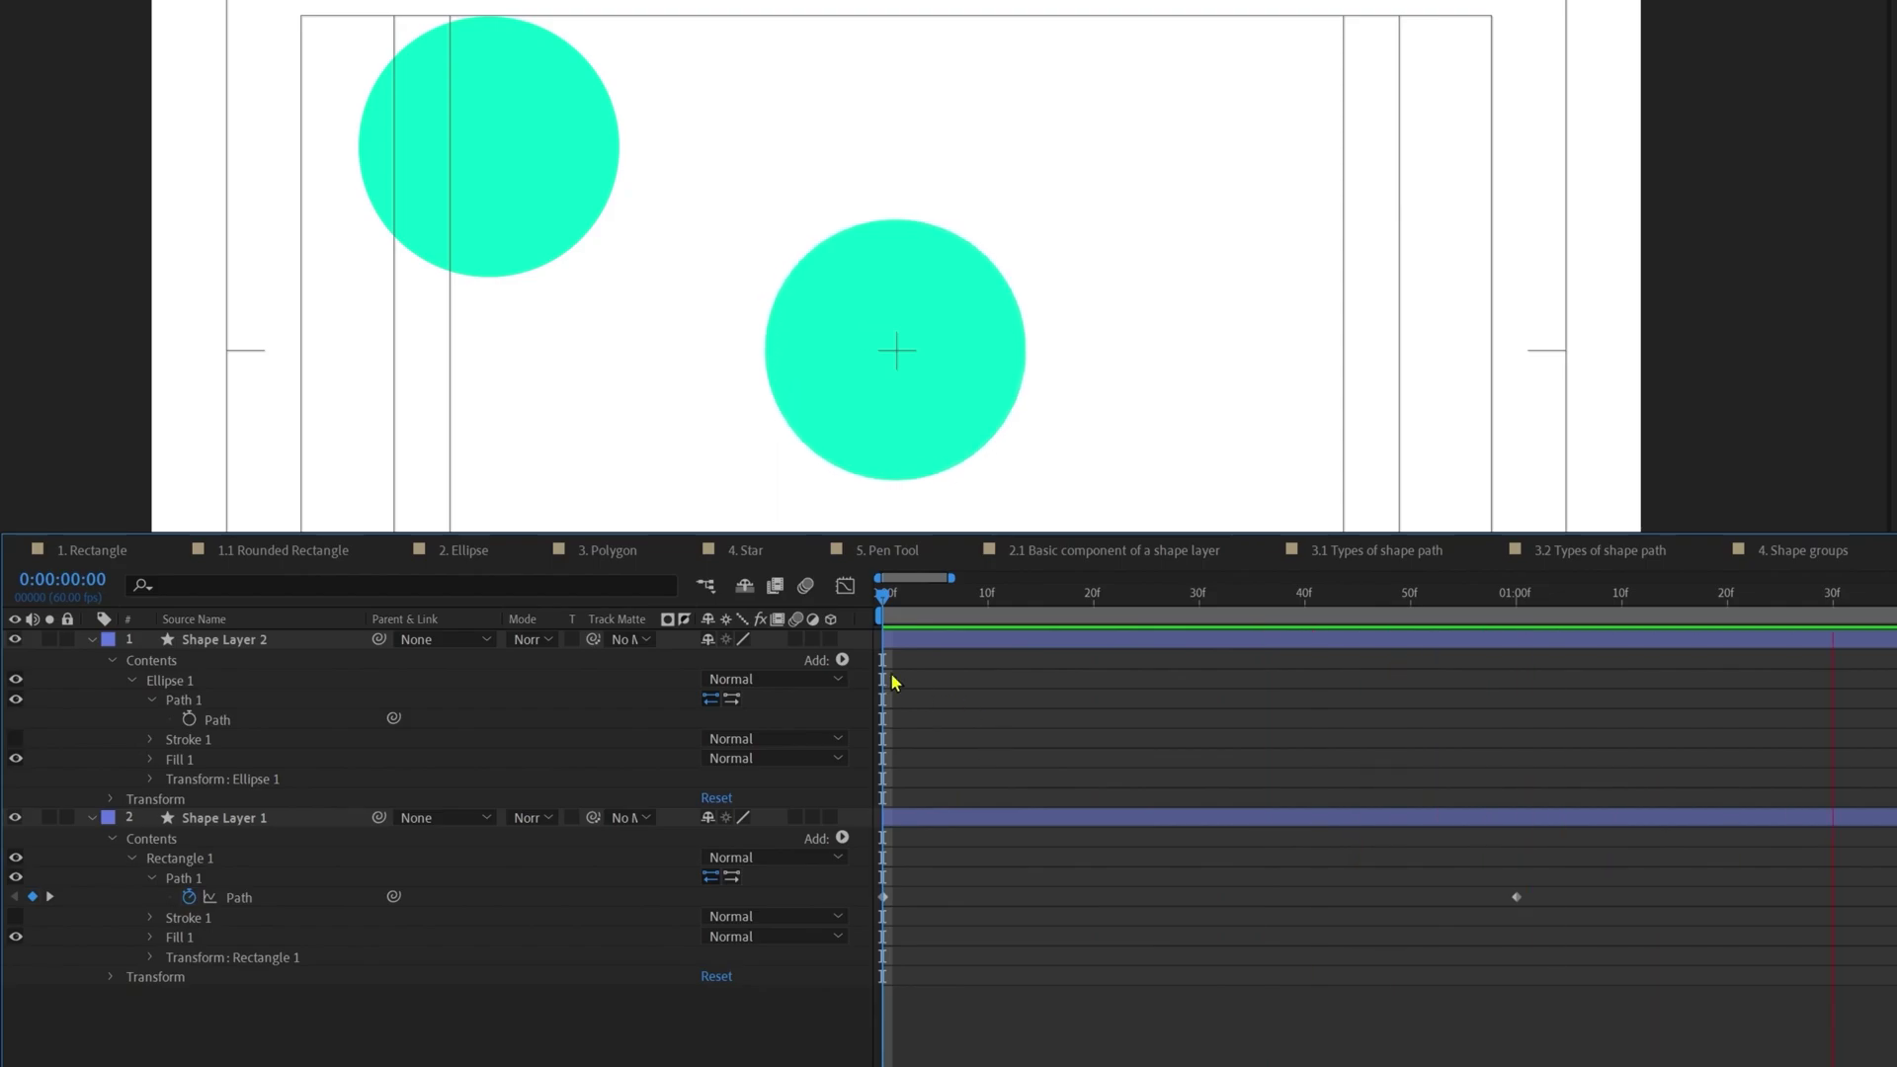
left_click_drag(935, 594, 1332, 617)
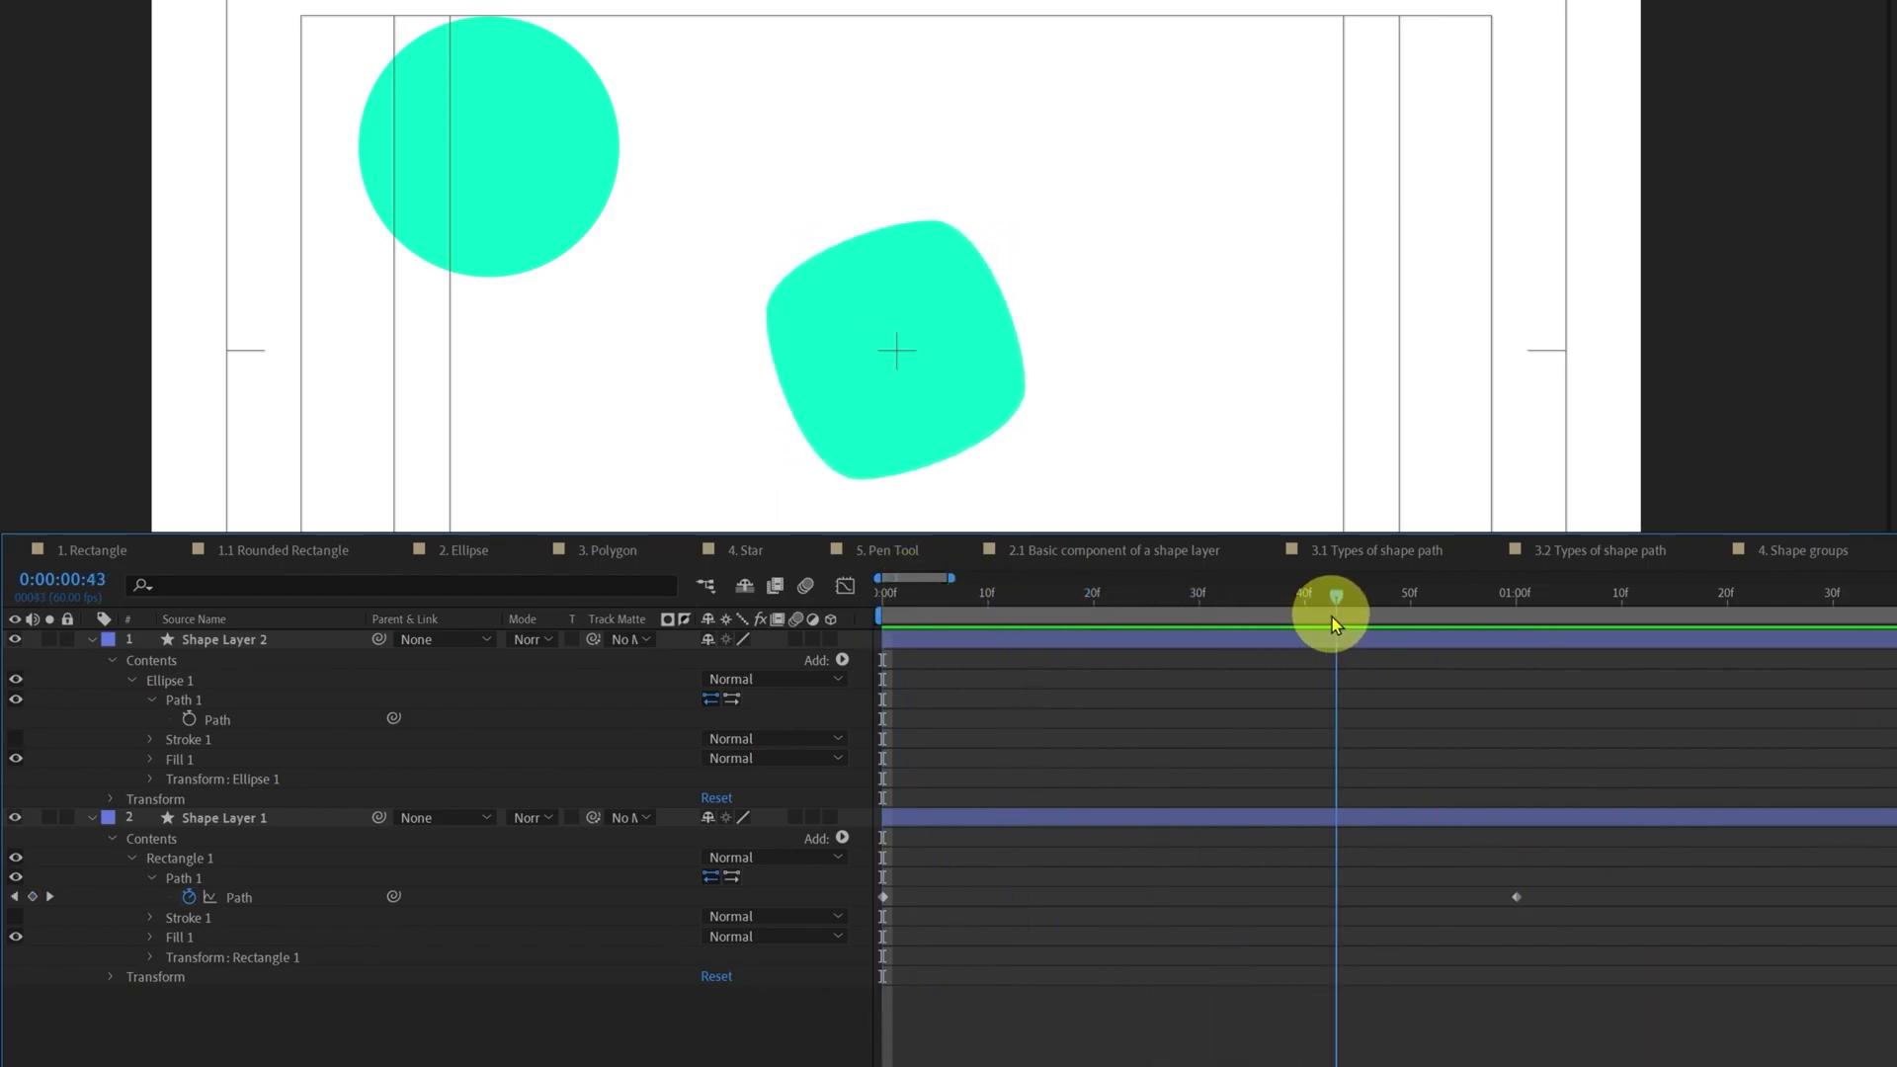
left_click(235, 897)
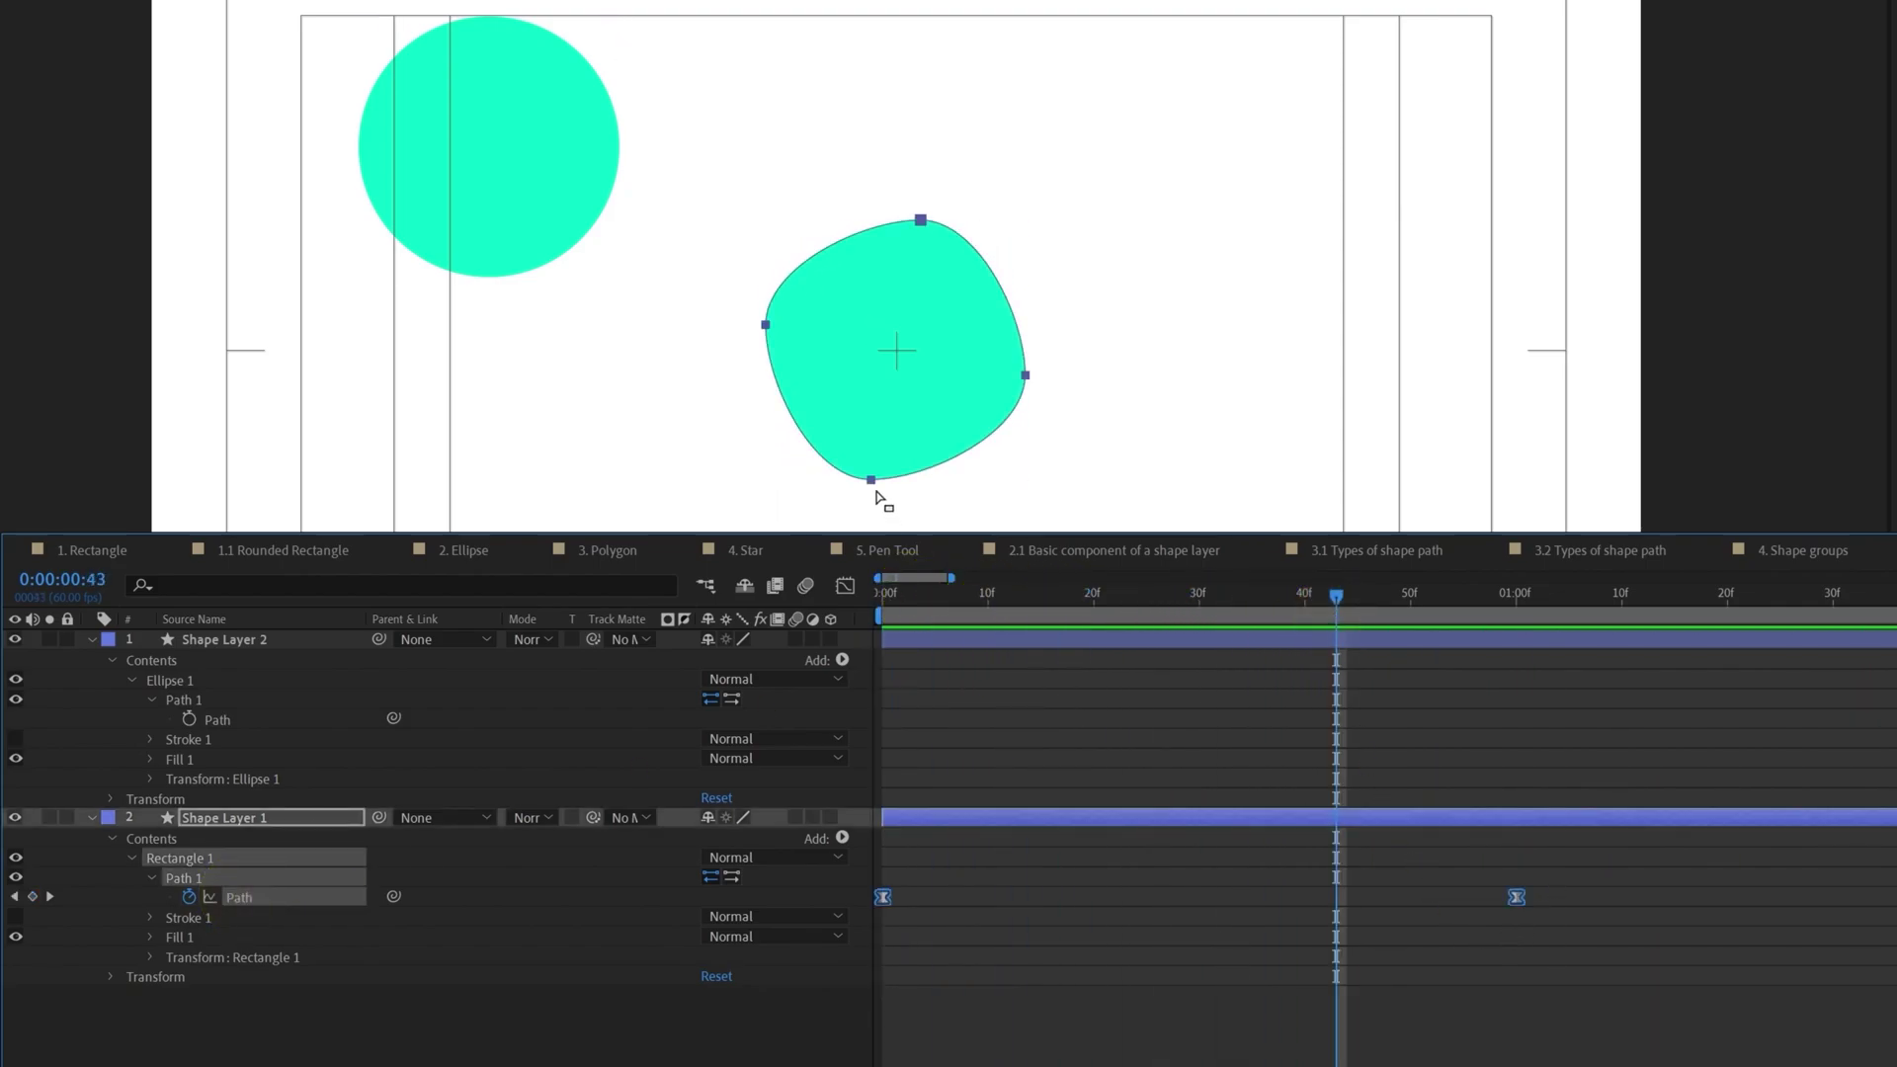
Step: Move the current time to 0:00:02:00 and draw a pentagon near the upper-right corner on a new shape layer
left_click(216, 720)
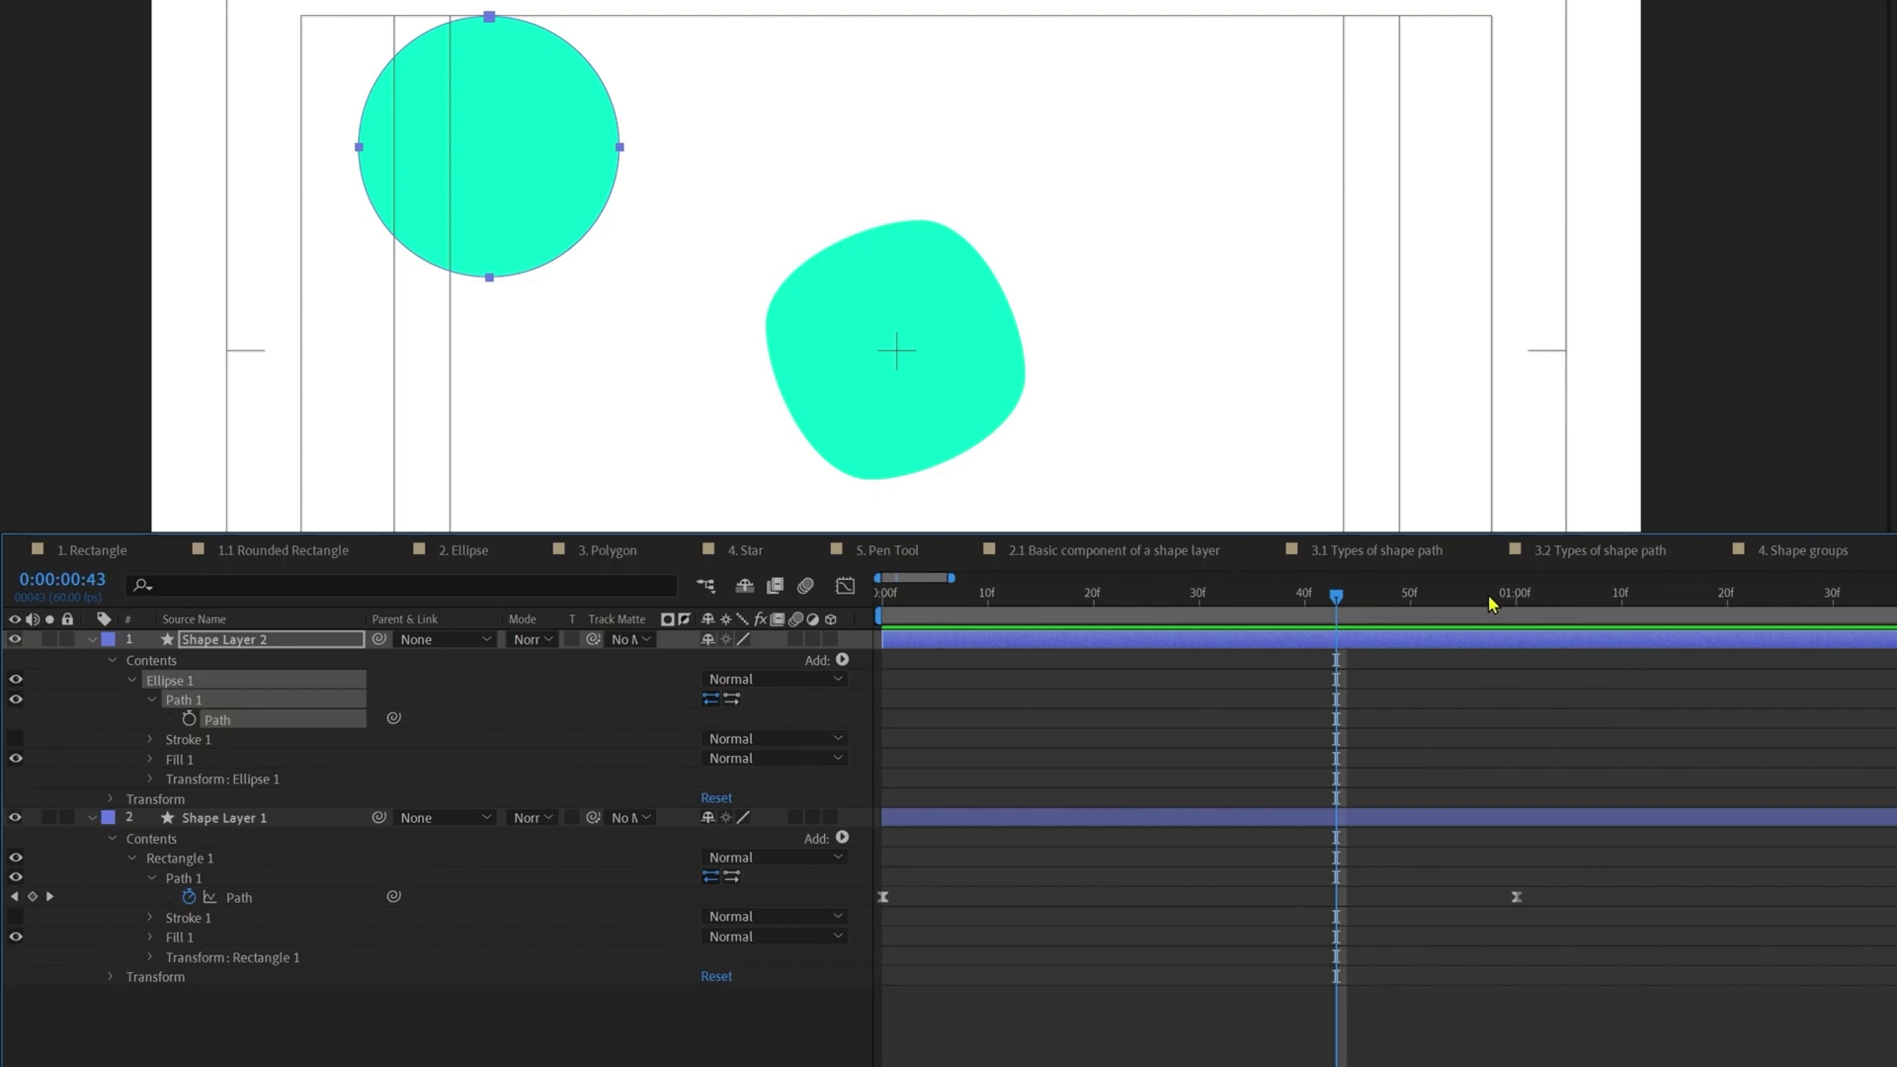
left_click_drag(1492, 605, 1517, 596)
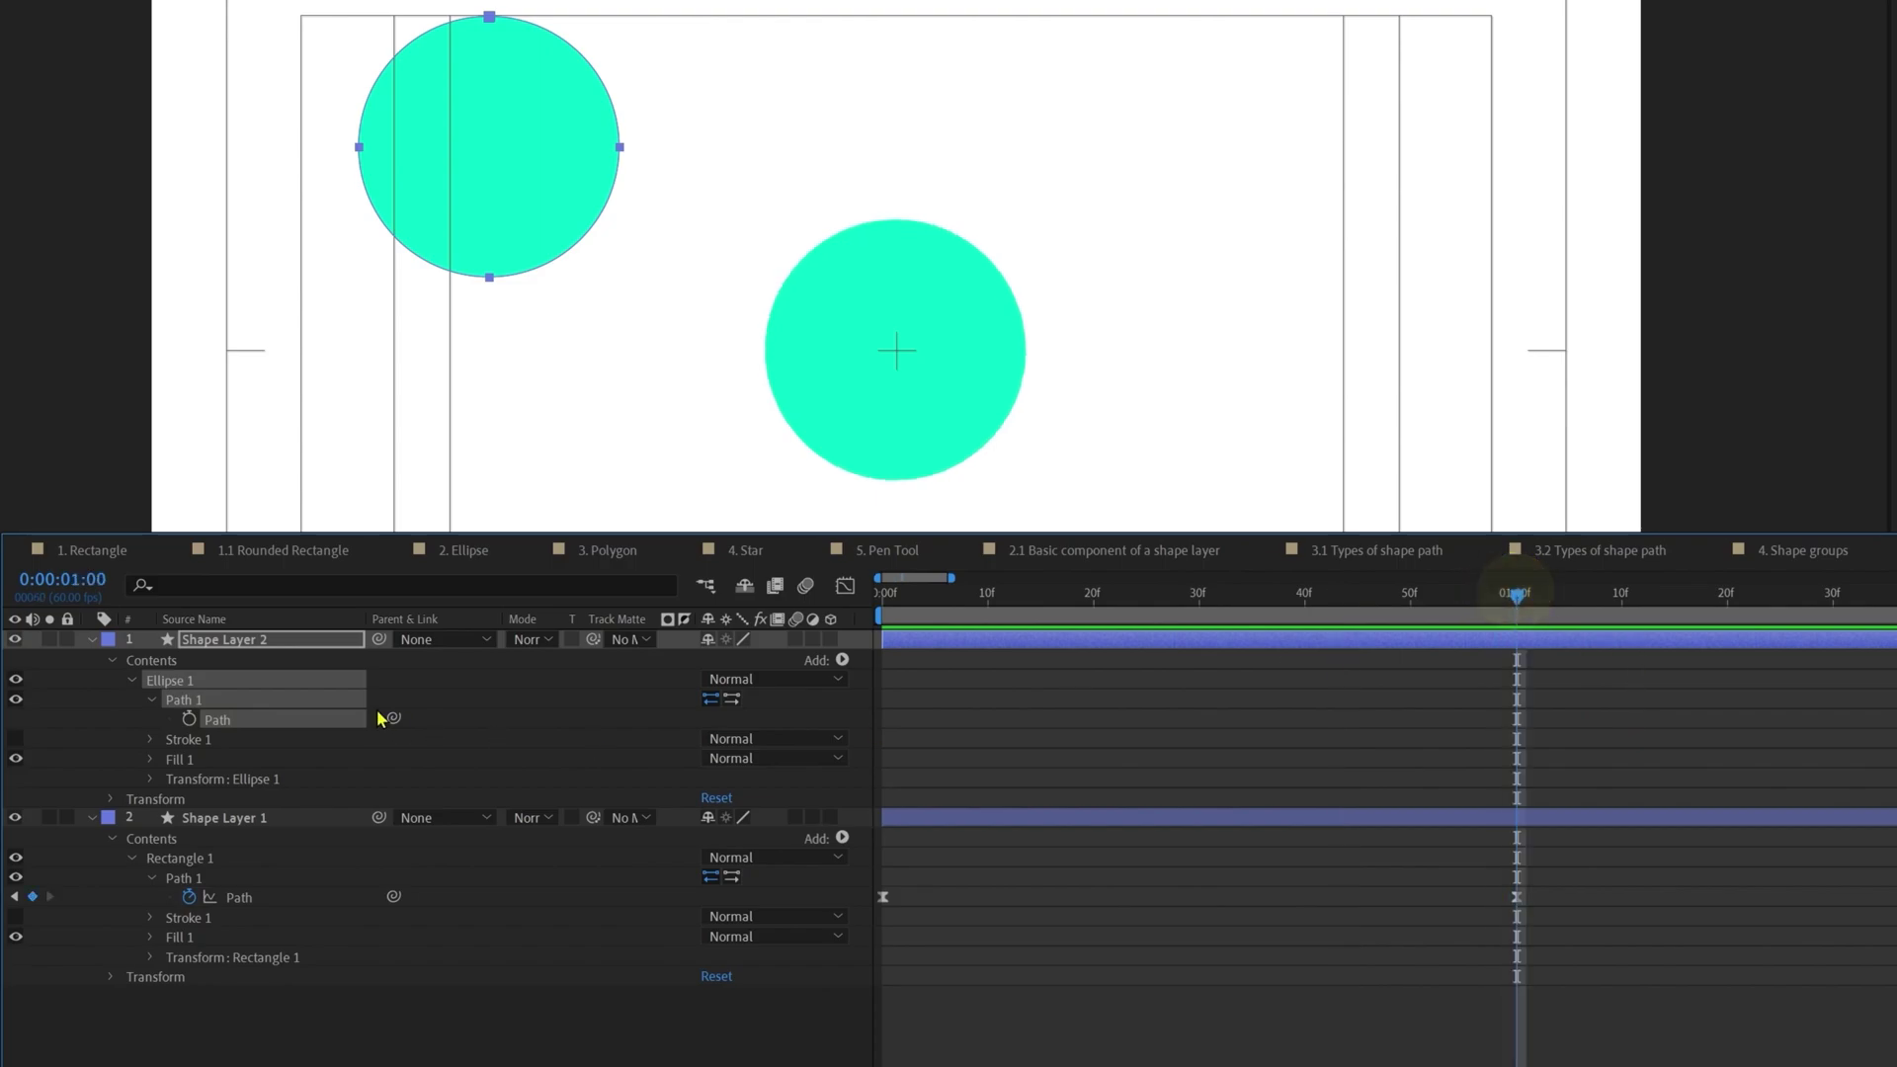
left_click(95, 582)
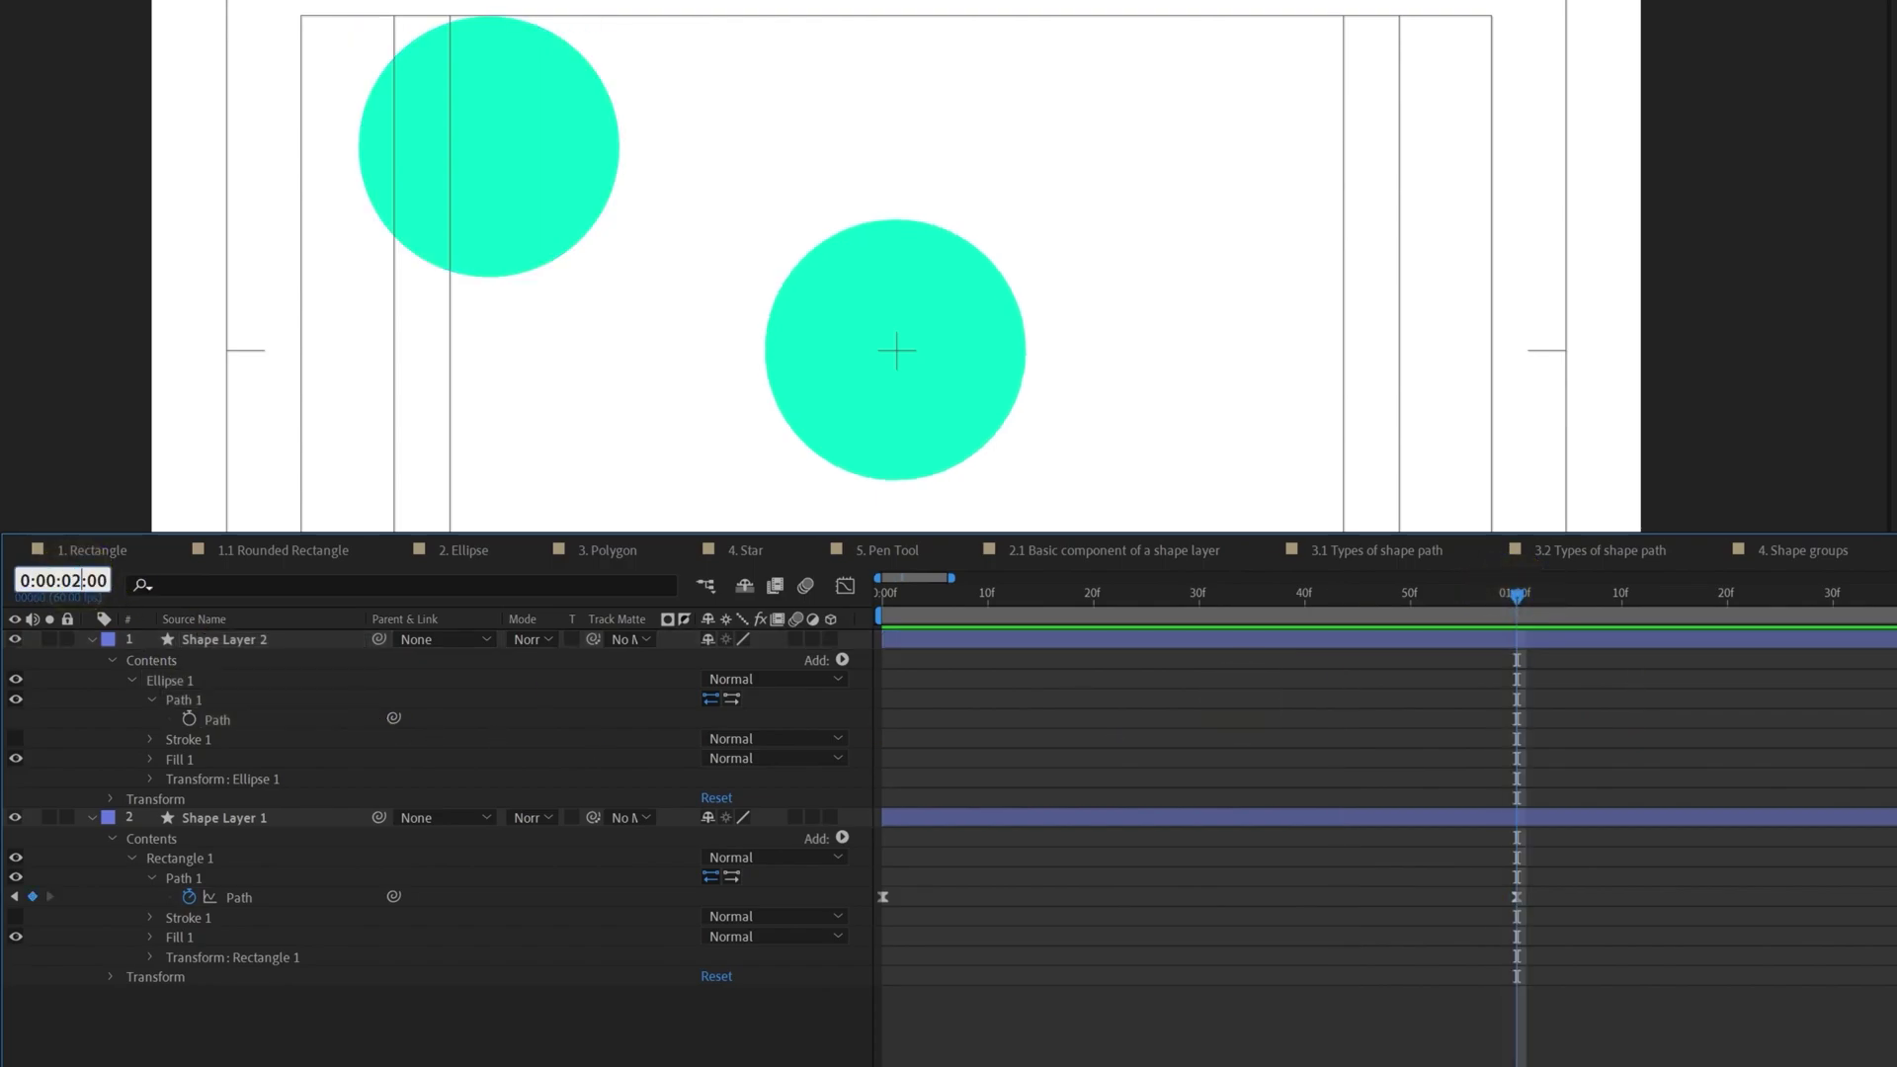
key("Return")
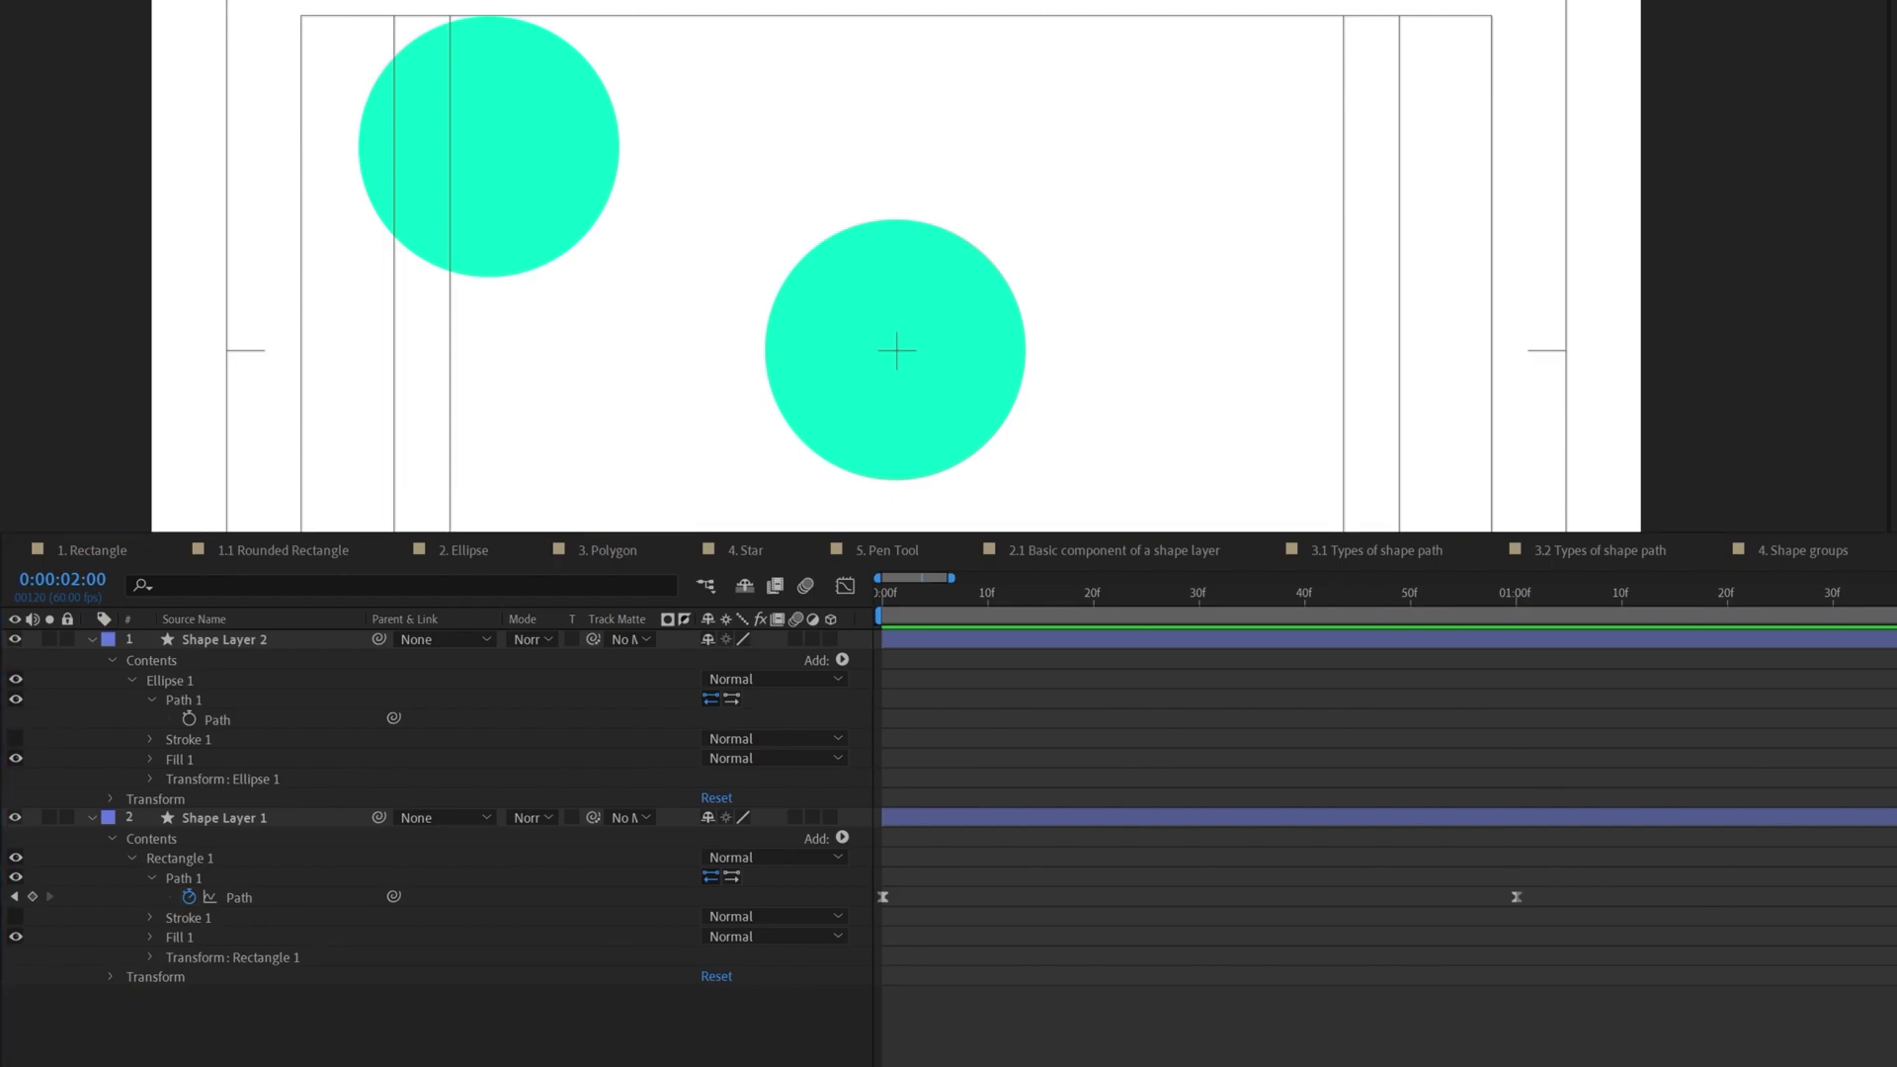
left_click_drag(1317, 94, 1403, 213)
key("Up")
key("Up")
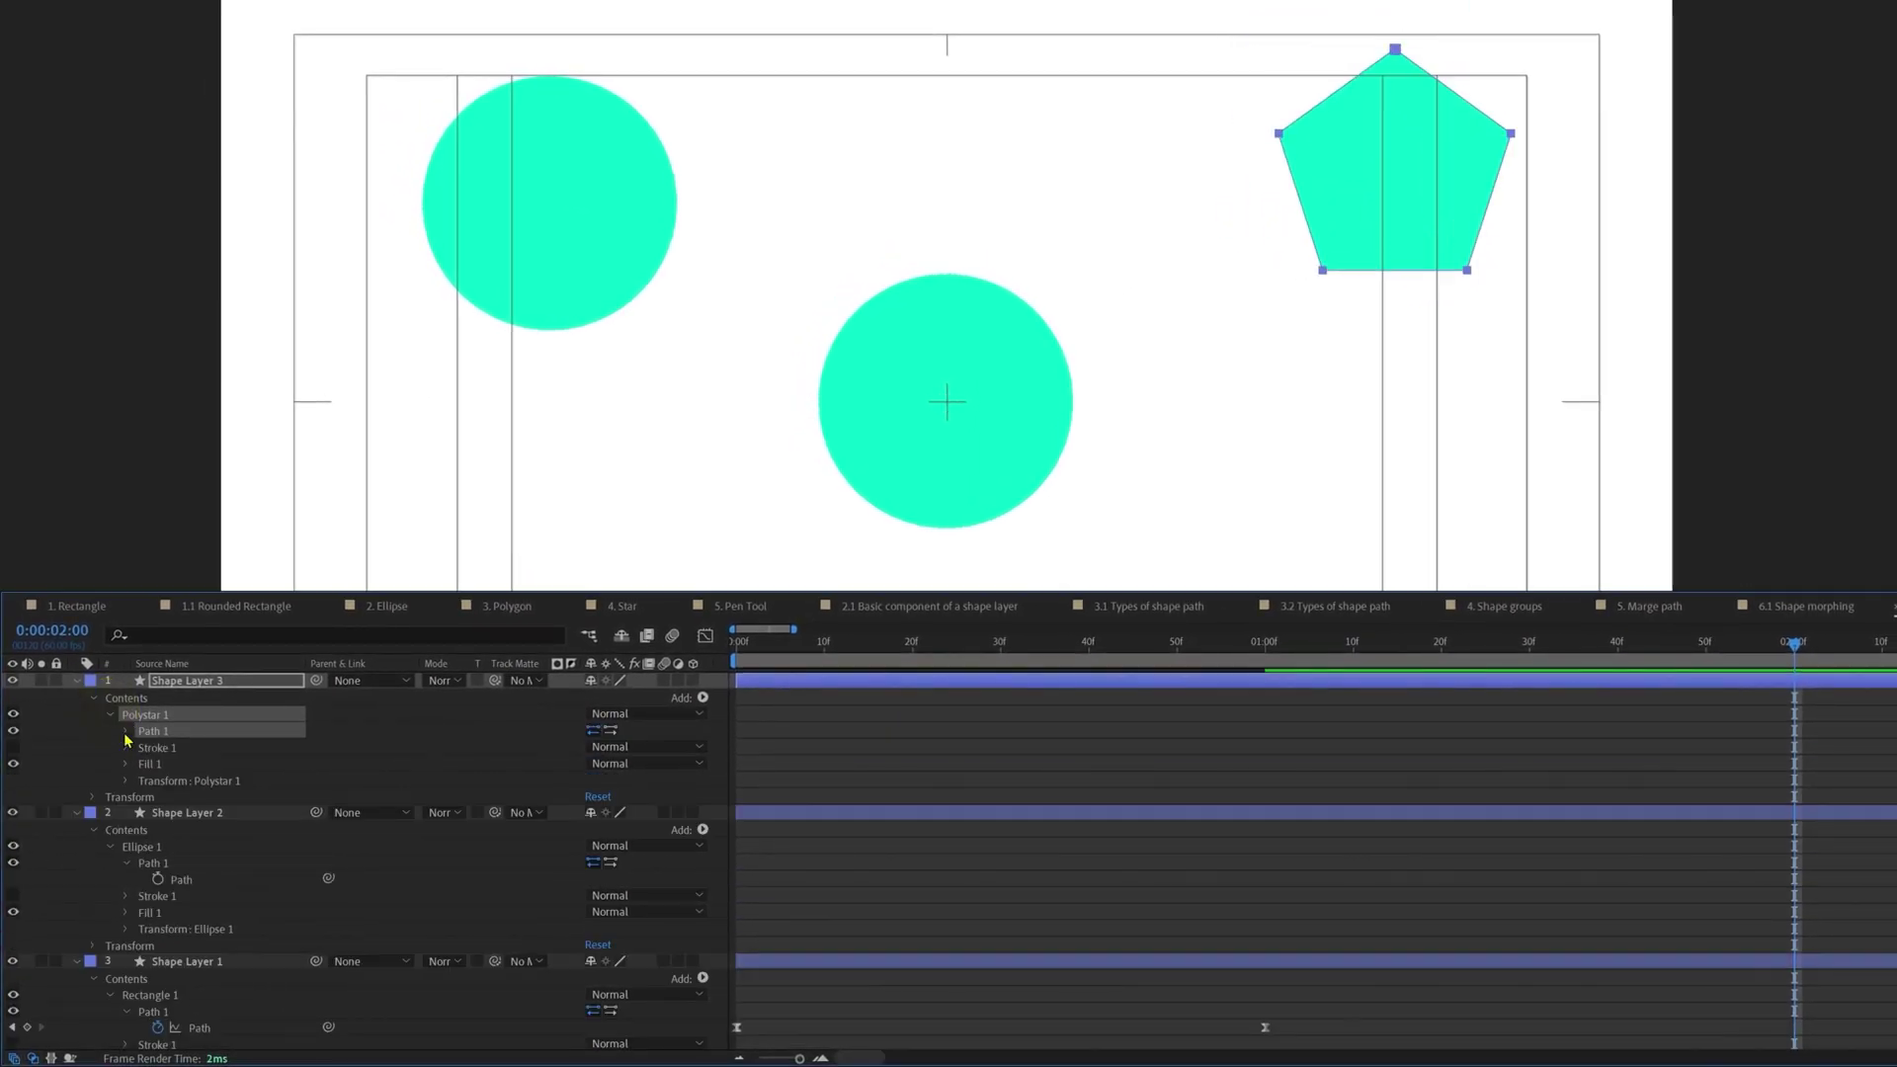
Step: Copy the pentagon's Path from Shape Layer 3 and paste it into the Path of Rectangle 1 at 0:00:02:00
left_click(241, 720)
left_click(77, 681)
left_click(77, 697)
left_click(1050, 903)
left_click(209, 779)
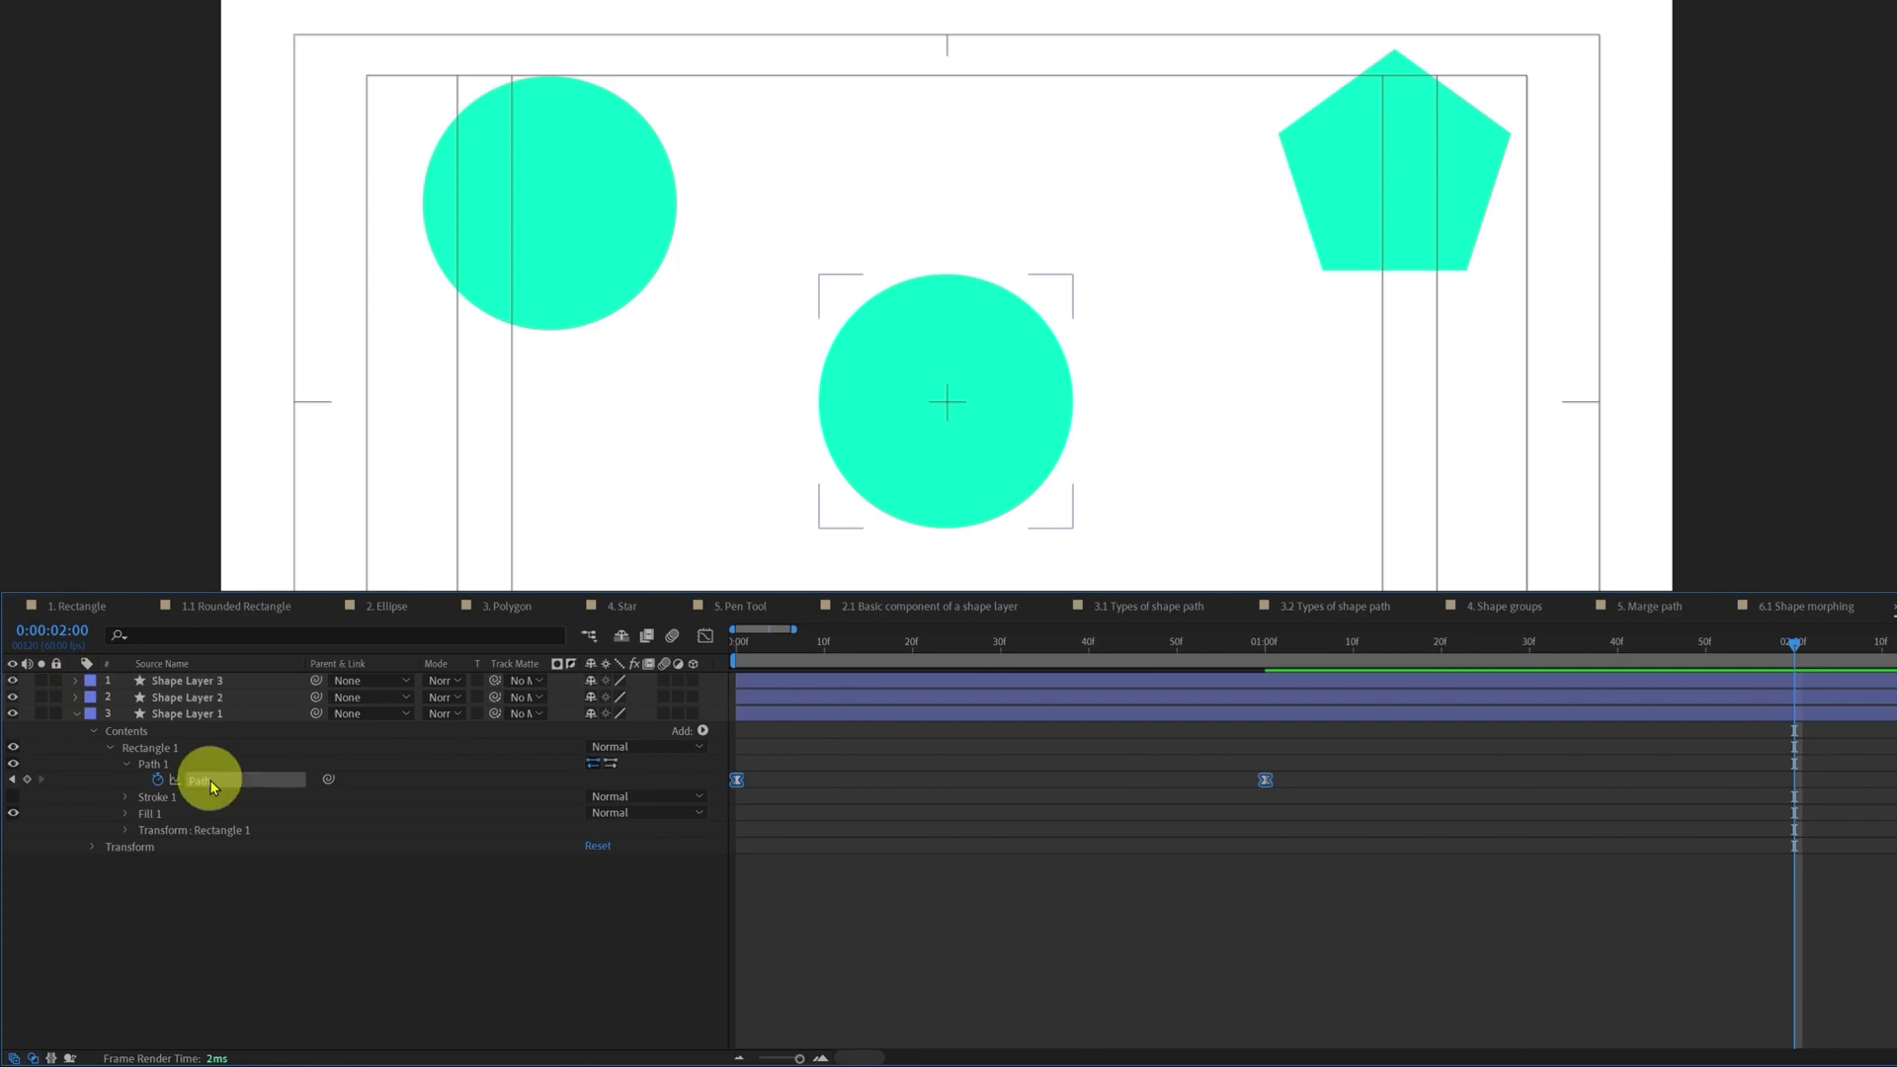
Step: Move the pasted pentagon path to the centre of the frame and preview the square-circle-pentagon morph
double_click(1324, 270)
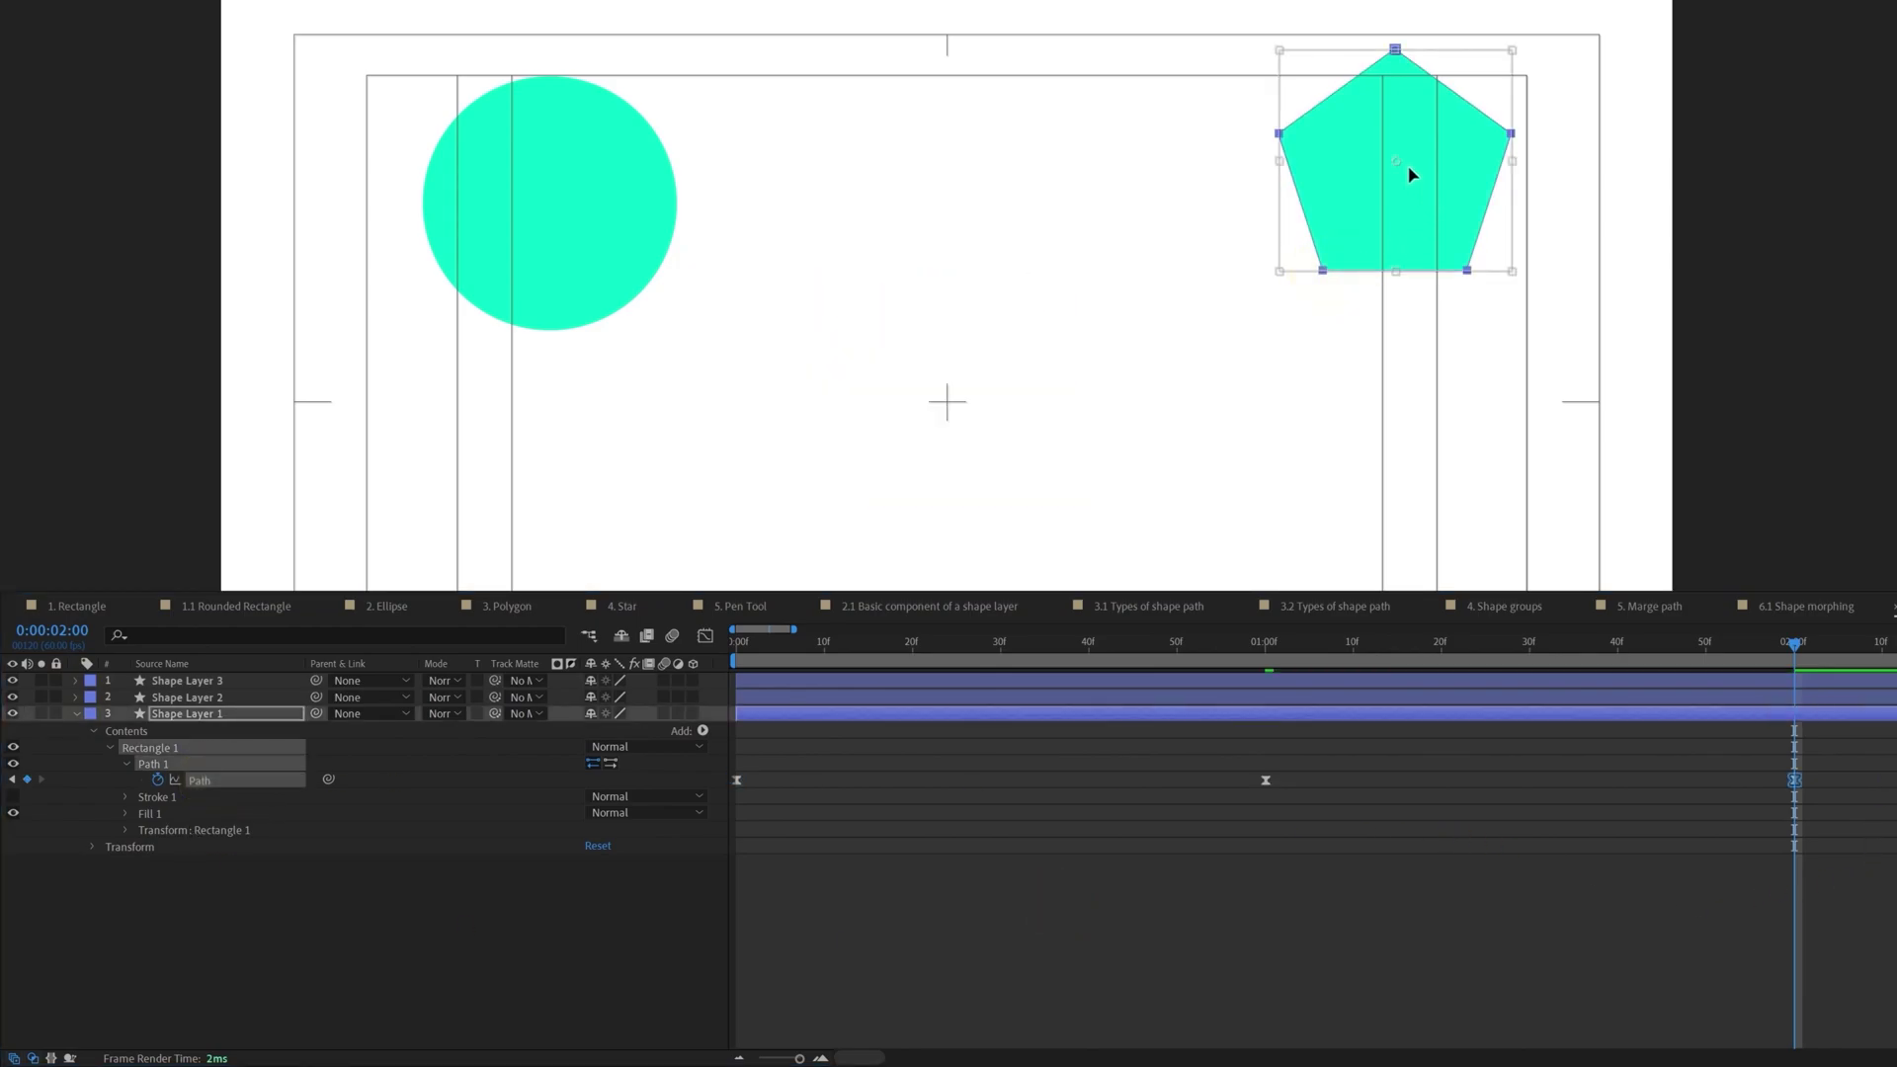
left_click_drag(1455, 173, 1014, 409)
key("space")
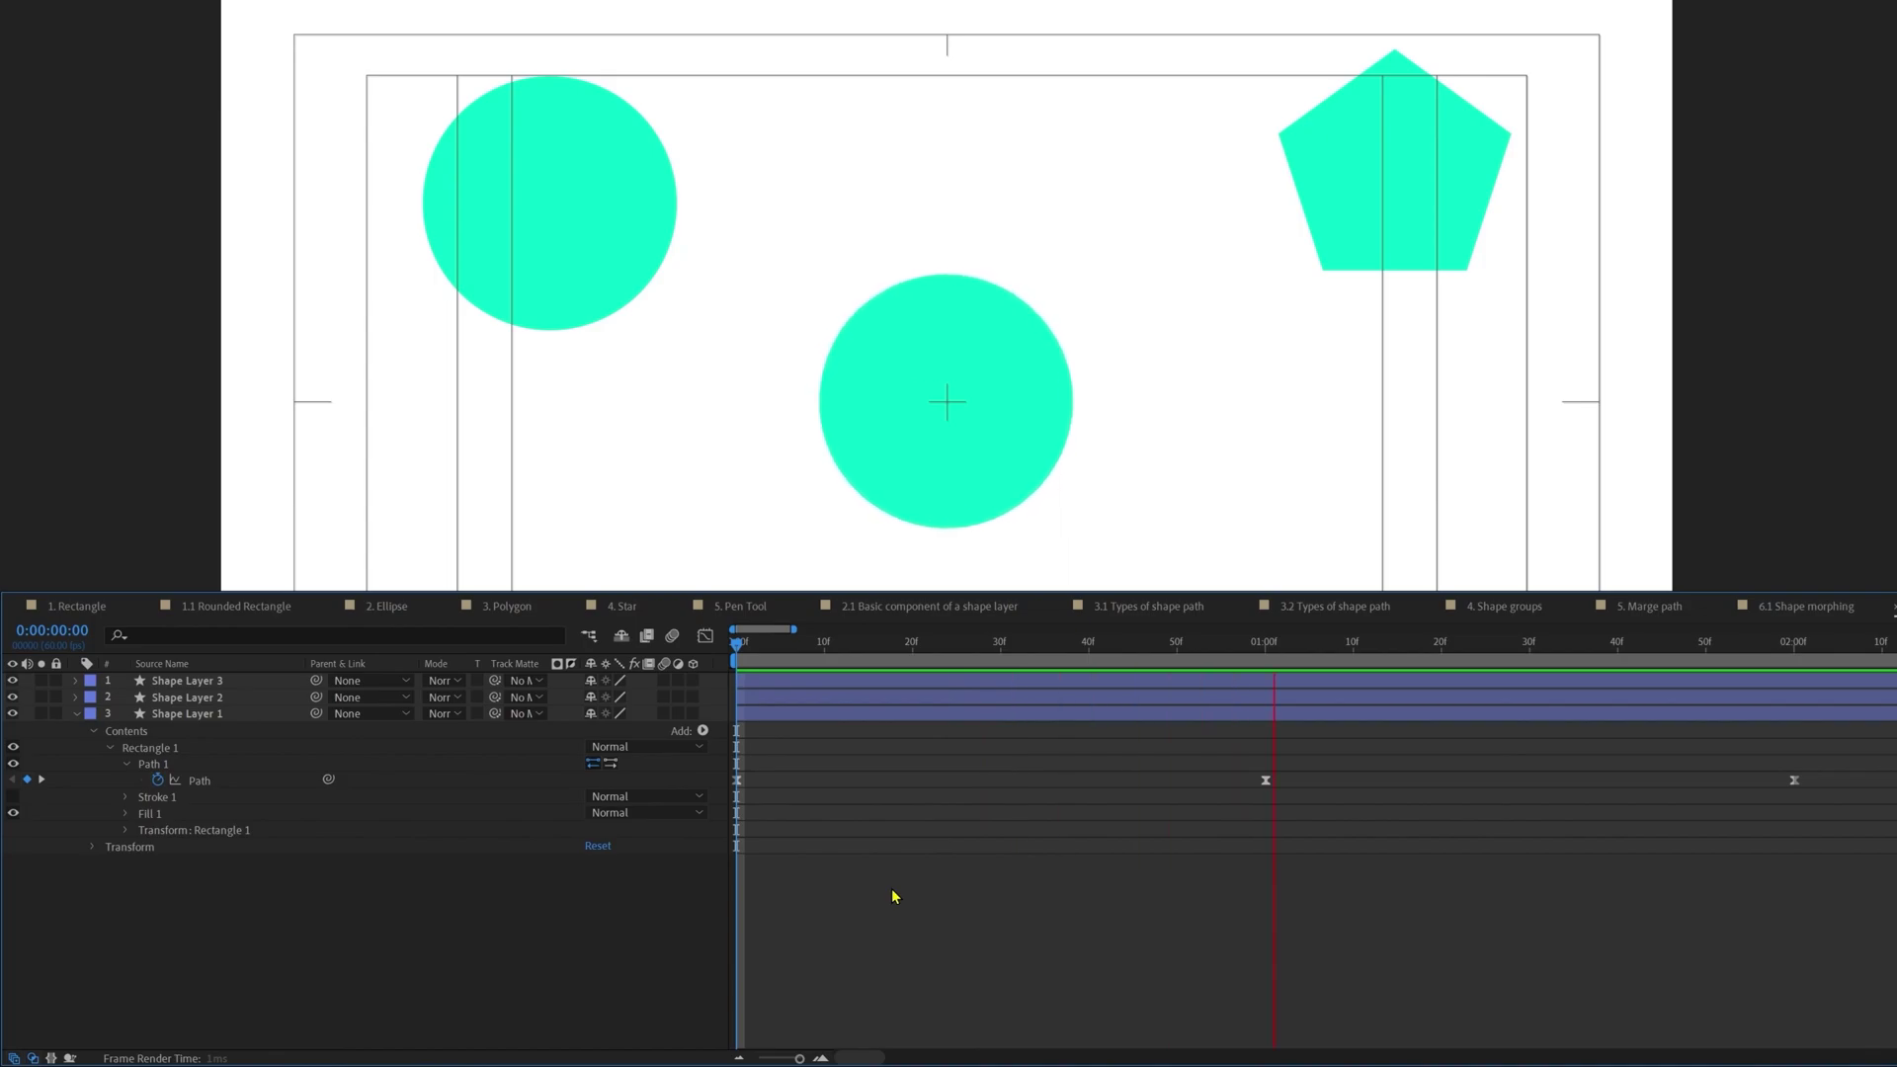
Step: Reshape Rectangle 1's pentagon path at 0:00:01:42 by curving its lower-right vertex and moving the top, left and right vertices
key("space")
left_click_drag(1018, 511, 1080, 550)
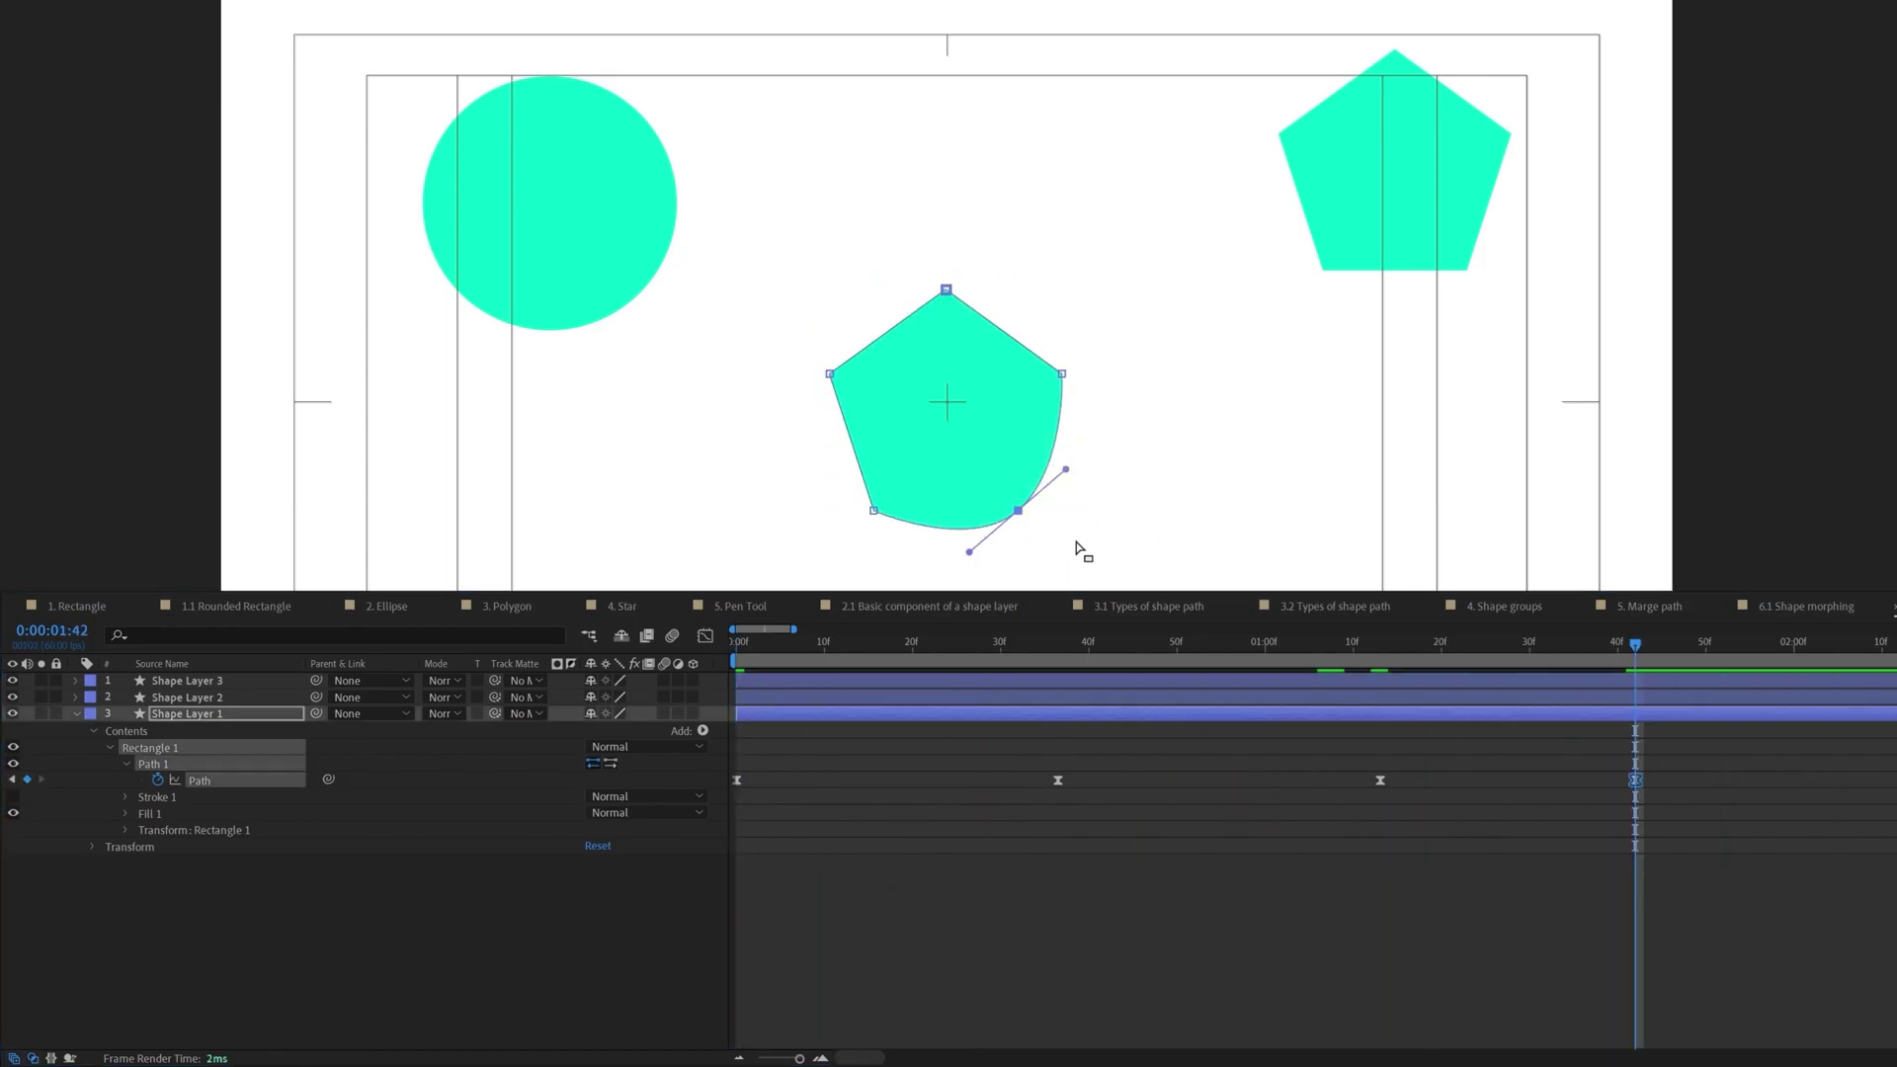
left_click_drag(946, 291, 880, 138)
left_click_drag(829, 374, 870, 435)
left_click_drag(1062, 374, 1161, 491)
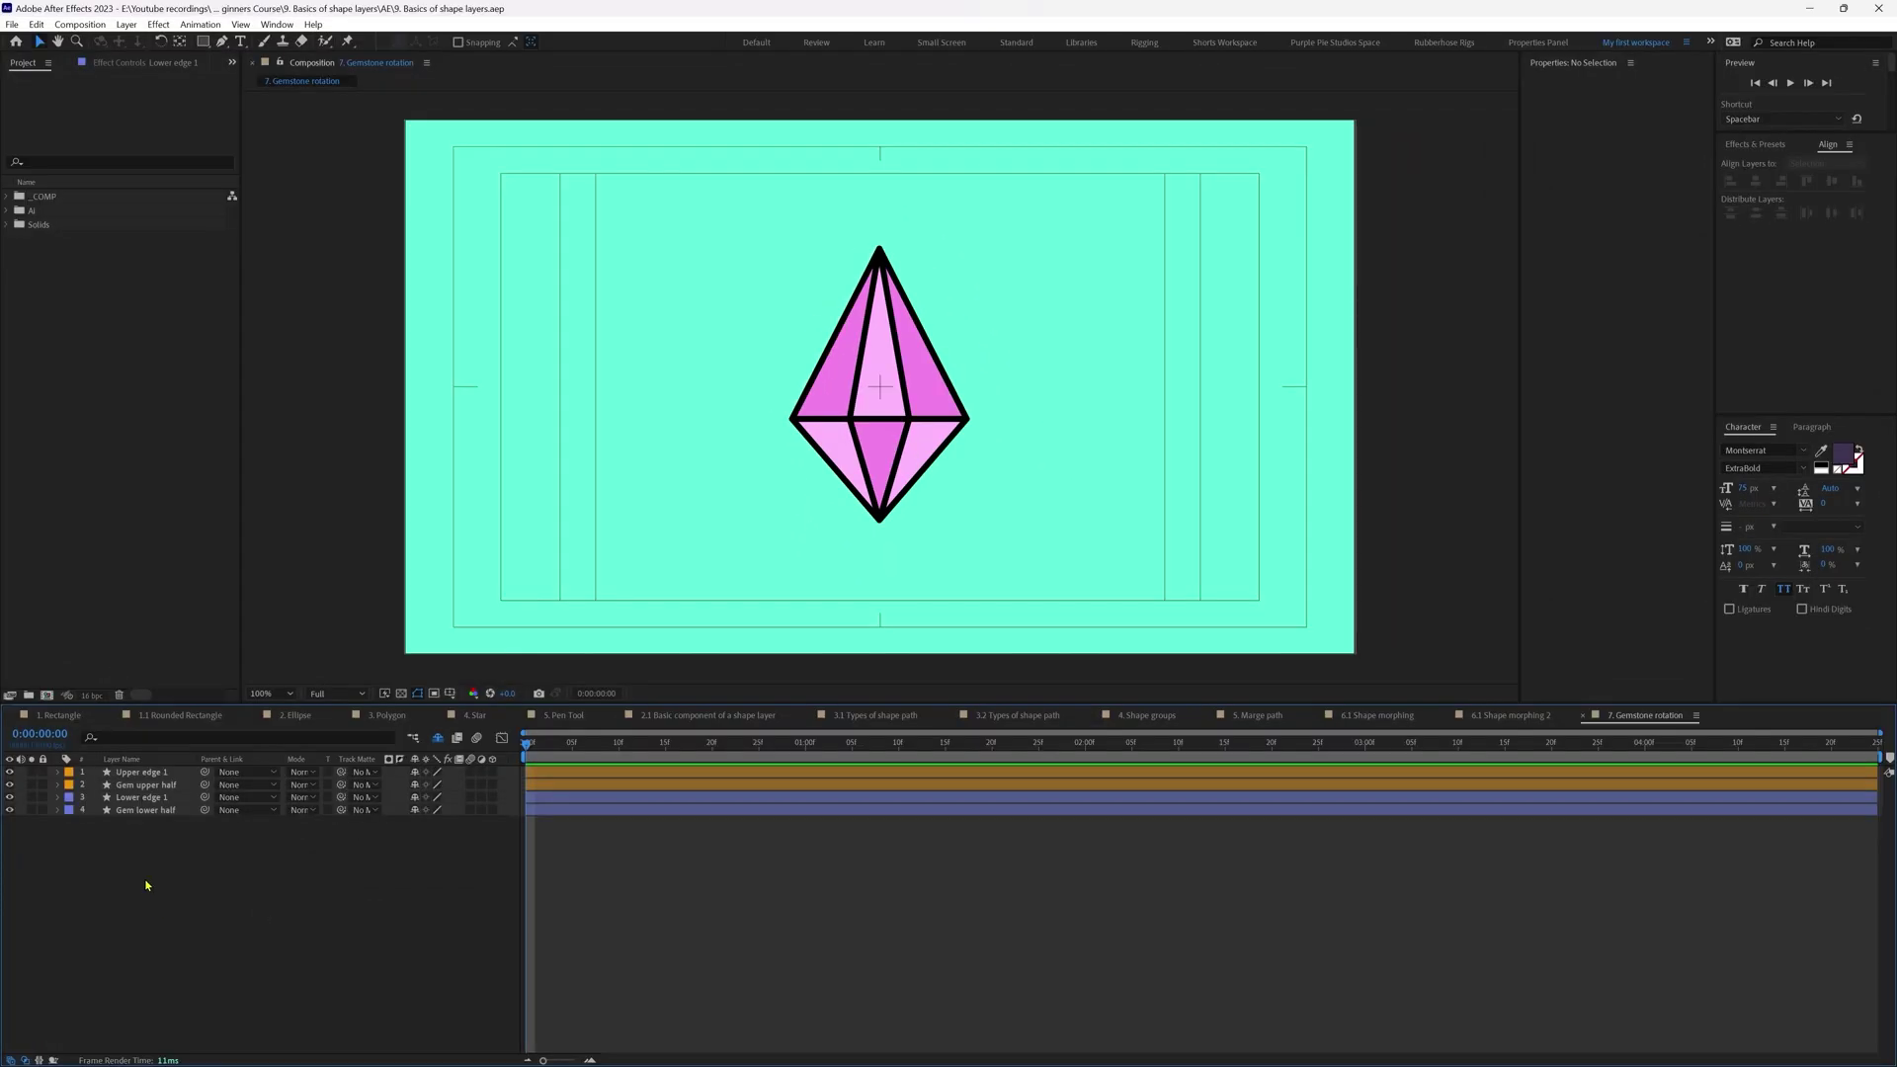
Step: In the Gemstone rotation composition, expand Upper edge 1 to its Path and set a keyframe on it at 0:00:00:00
left_click(106, 776)
left_click(289, 913)
left_click(140, 773)
mouse_move(872, 387)
left_mouse_down()
mouse_move(894, 396)
mouse_move(865, 388)
left_mouse_up()
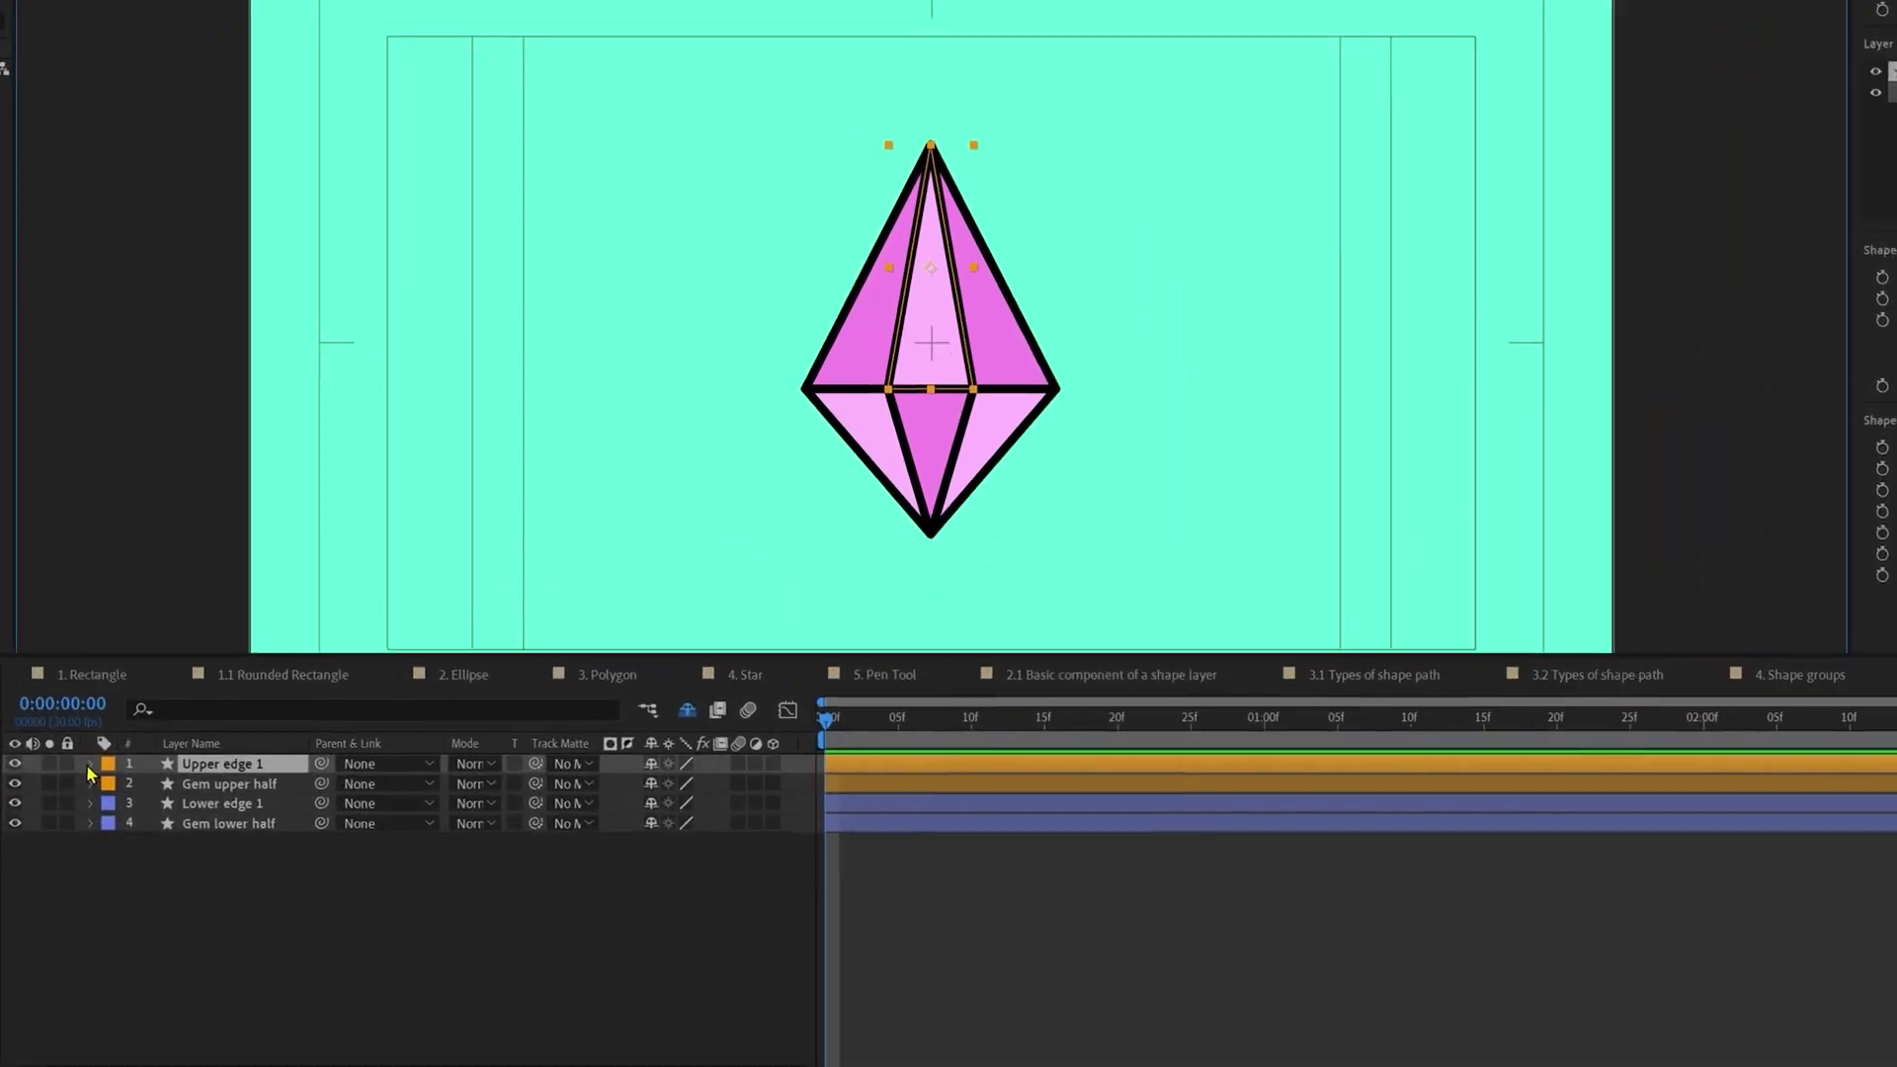
left_click(56, 772)
left_click(72, 785)
left_click(145, 807)
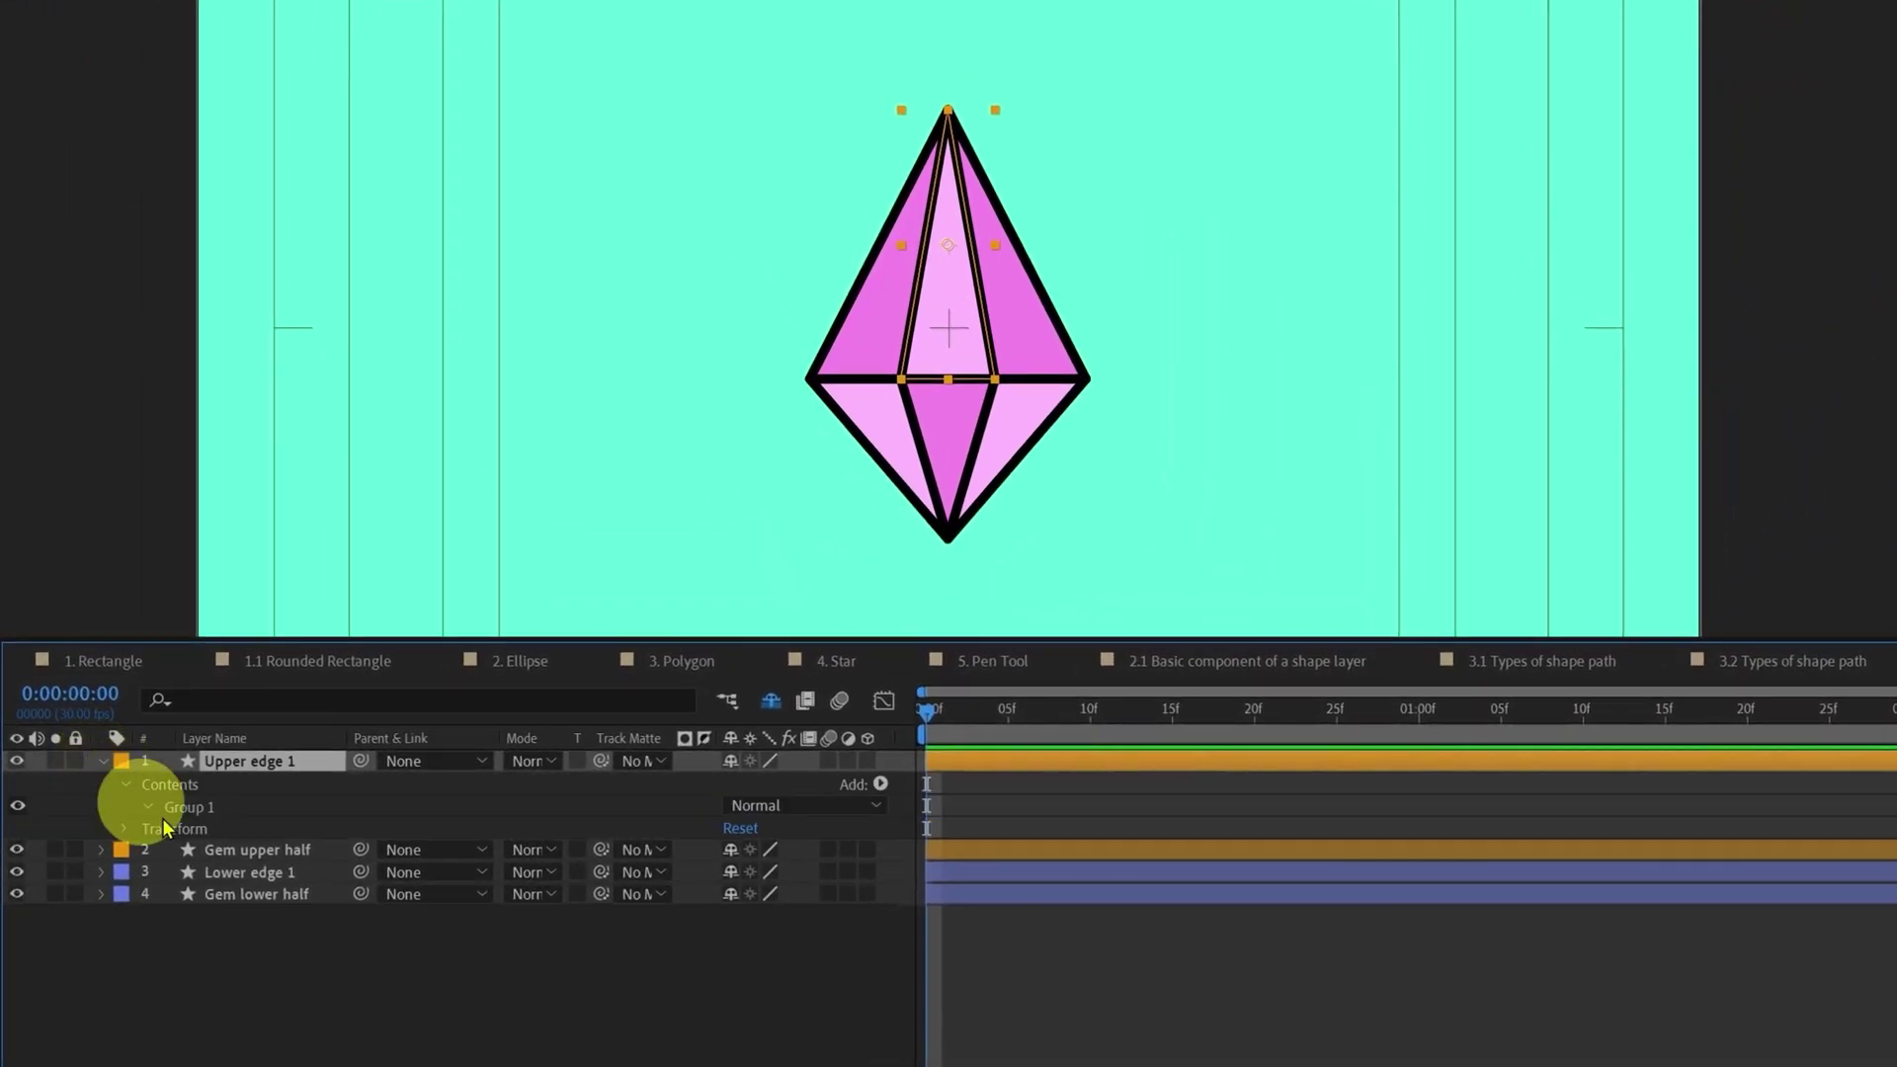
left_click(169, 829)
left_click(211, 850)
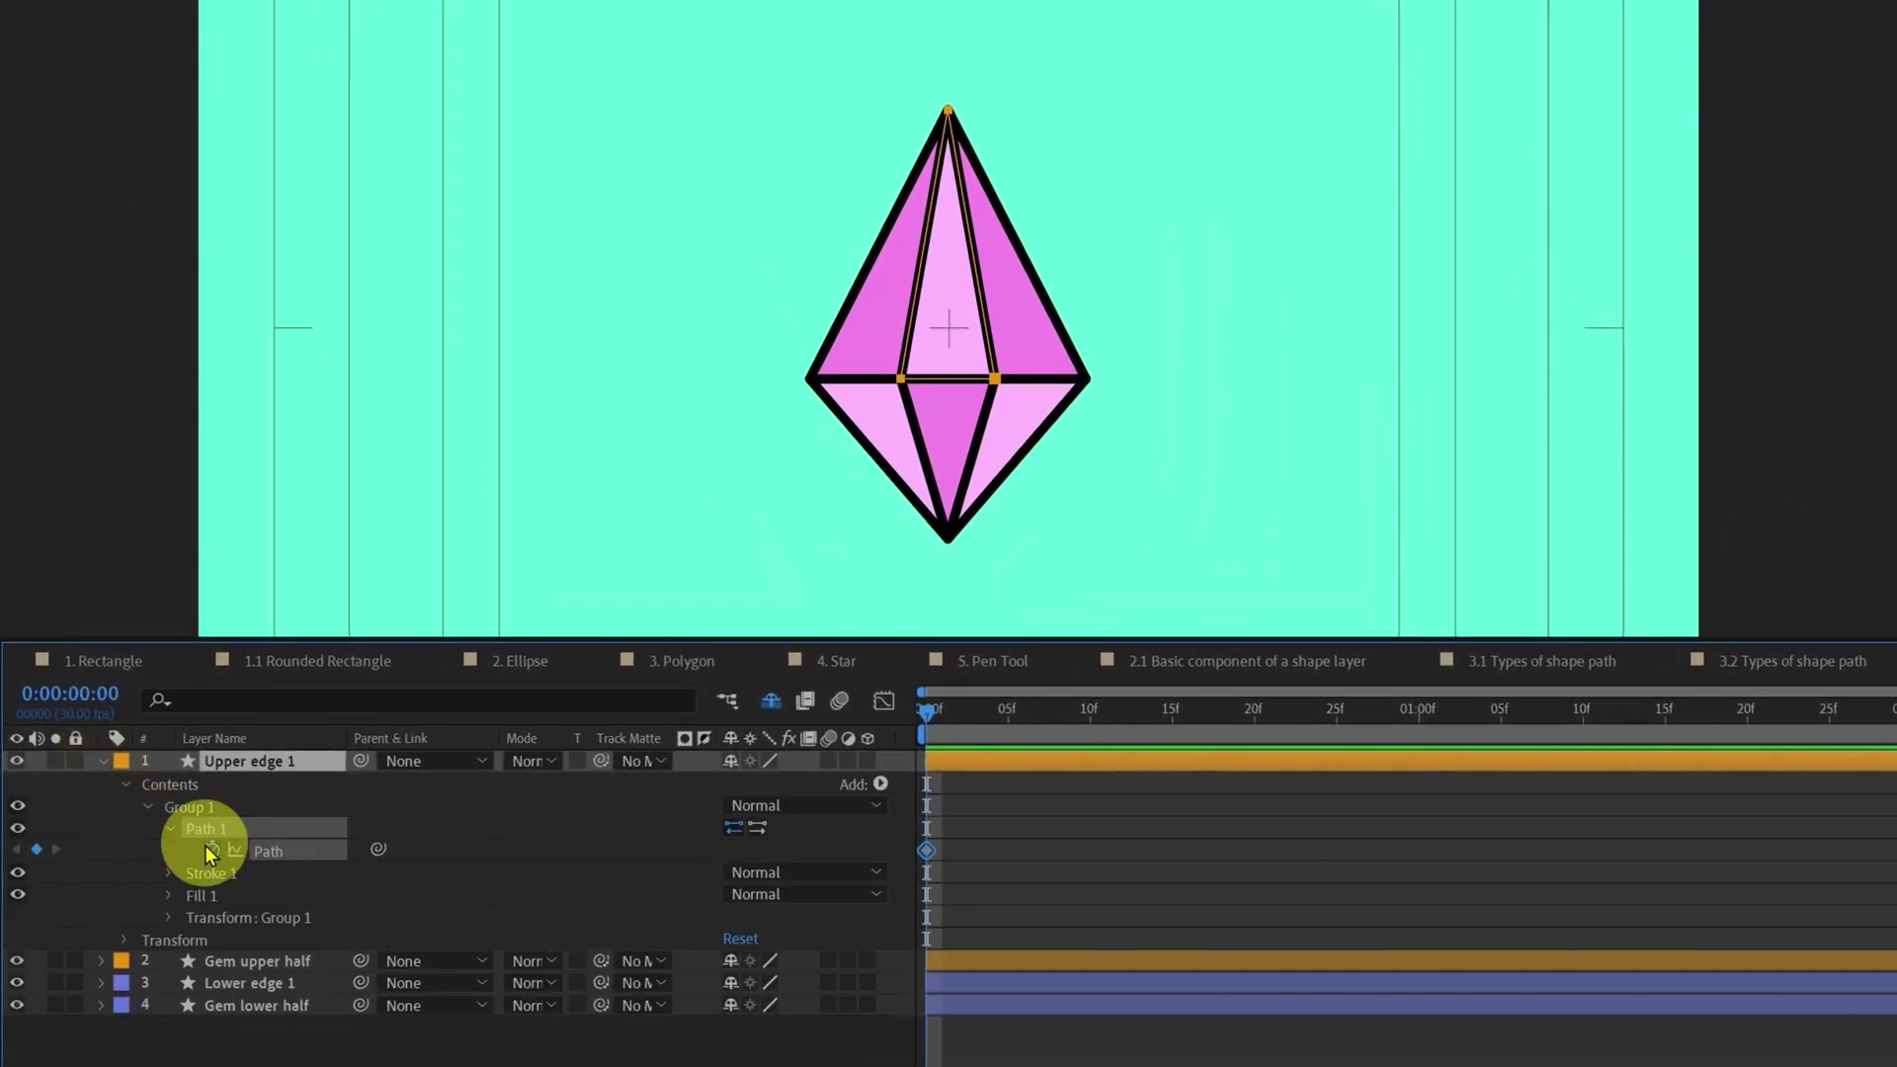
Step: Advance 10 frames and collapse the two bottom vertices of Upper edge 1's path onto the gem's left corner
left_click(107, 697)
type("+")
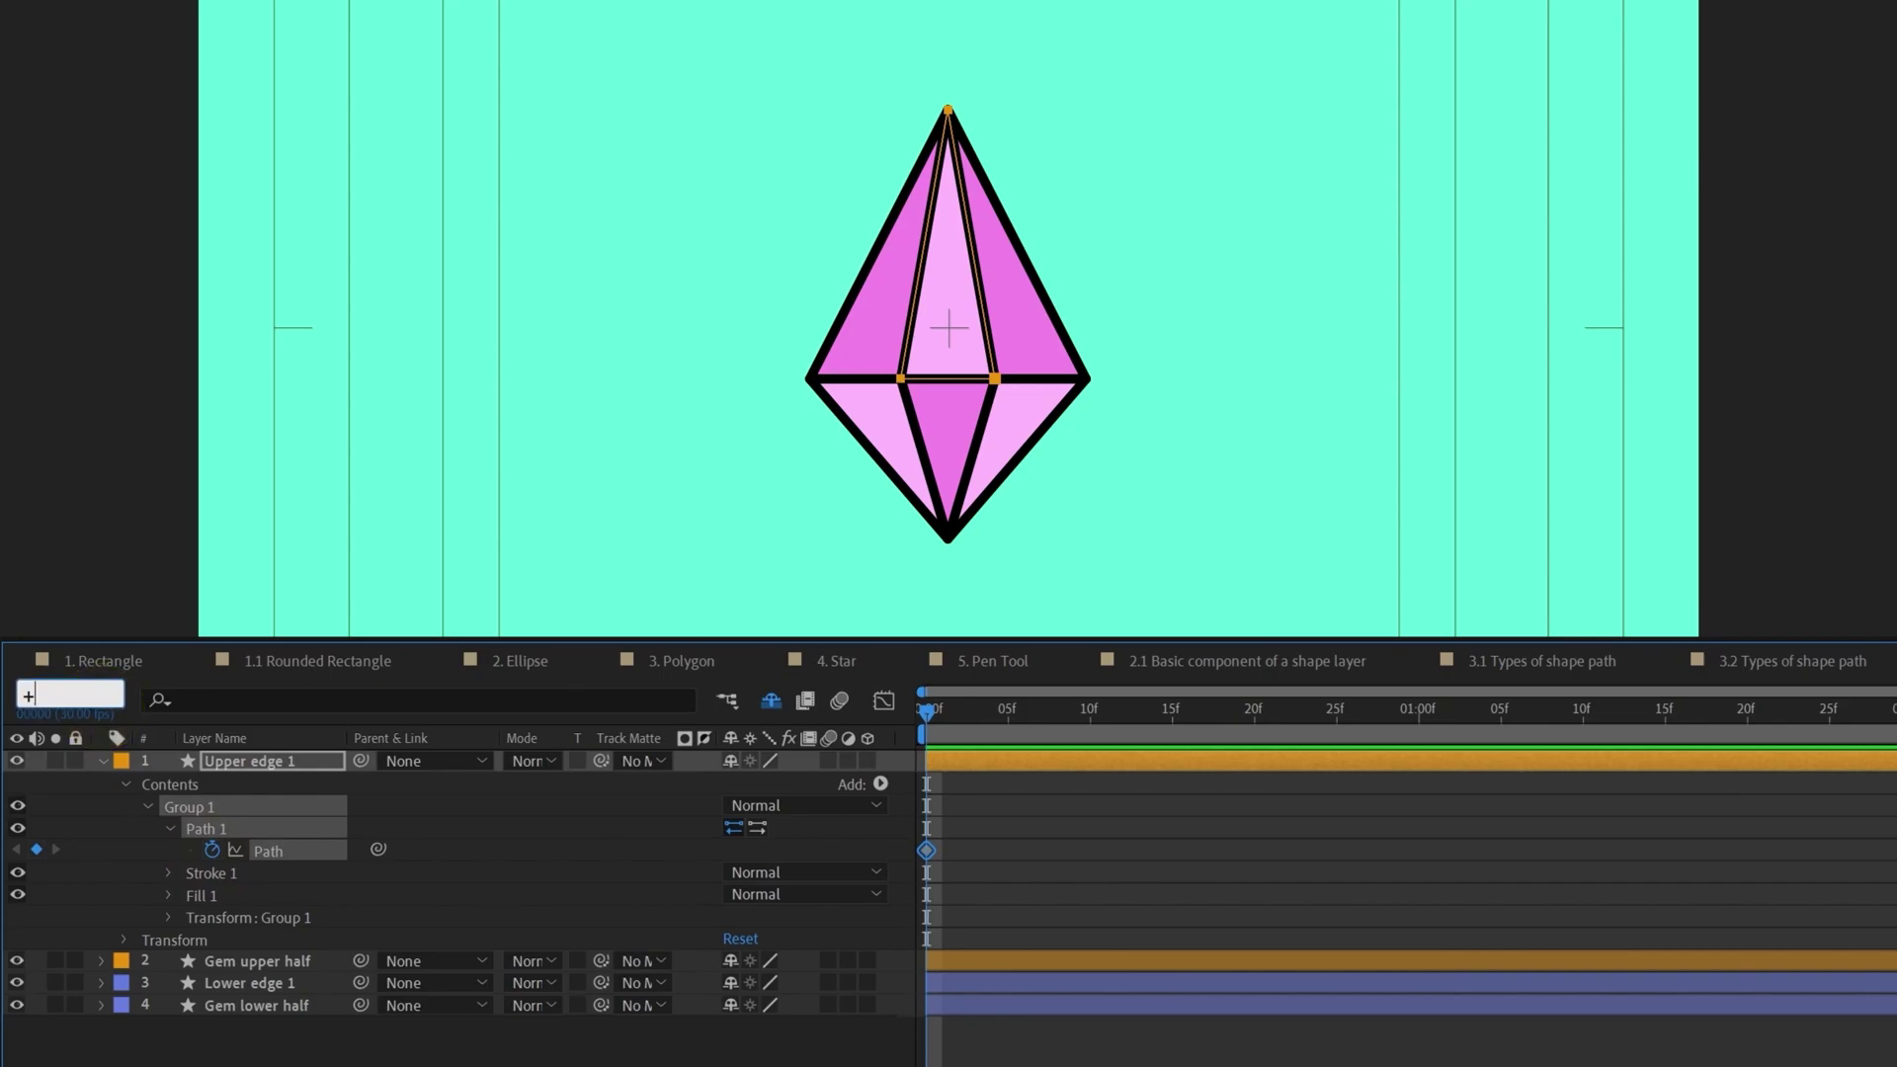
type("10")
key("Return")
left_click_drag(772, 311, 1114, 495)
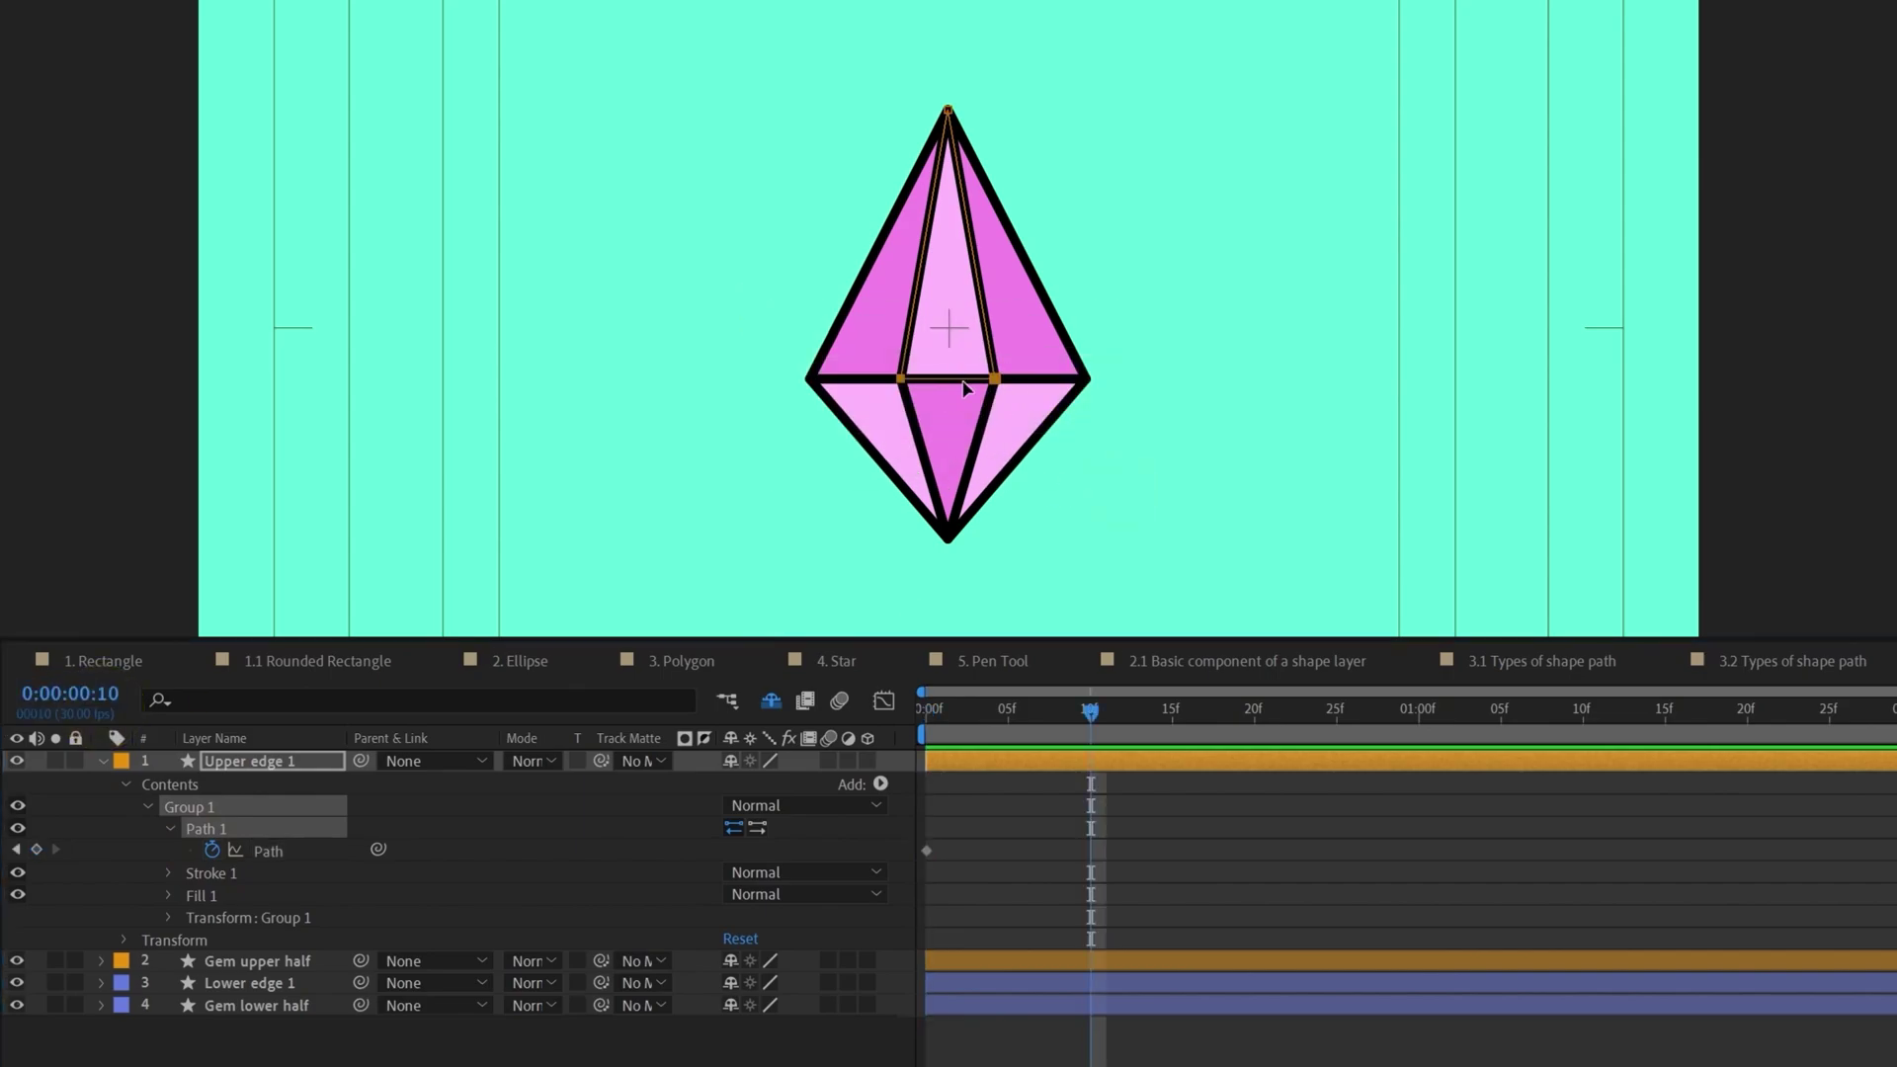
left_click_drag(998, 391, 805, 392)
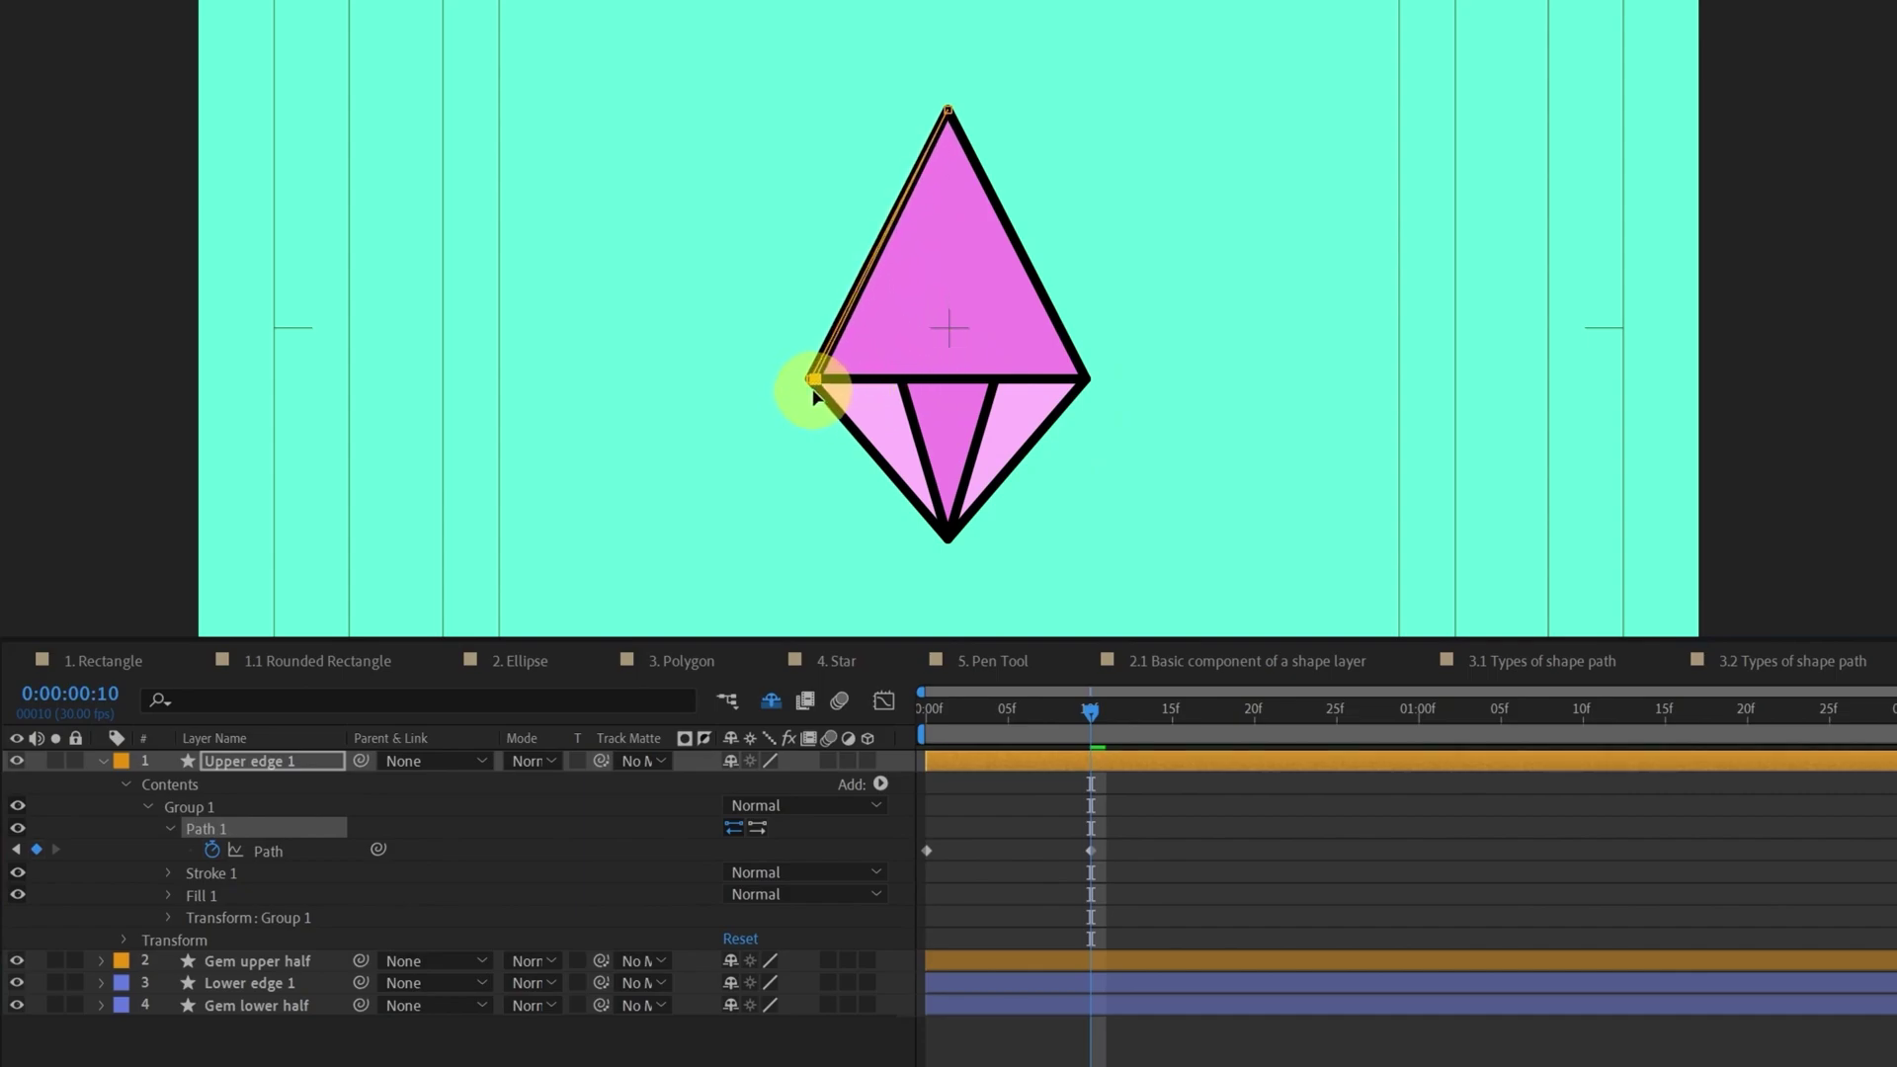
left_click_drag(809, 387, 811, 385)
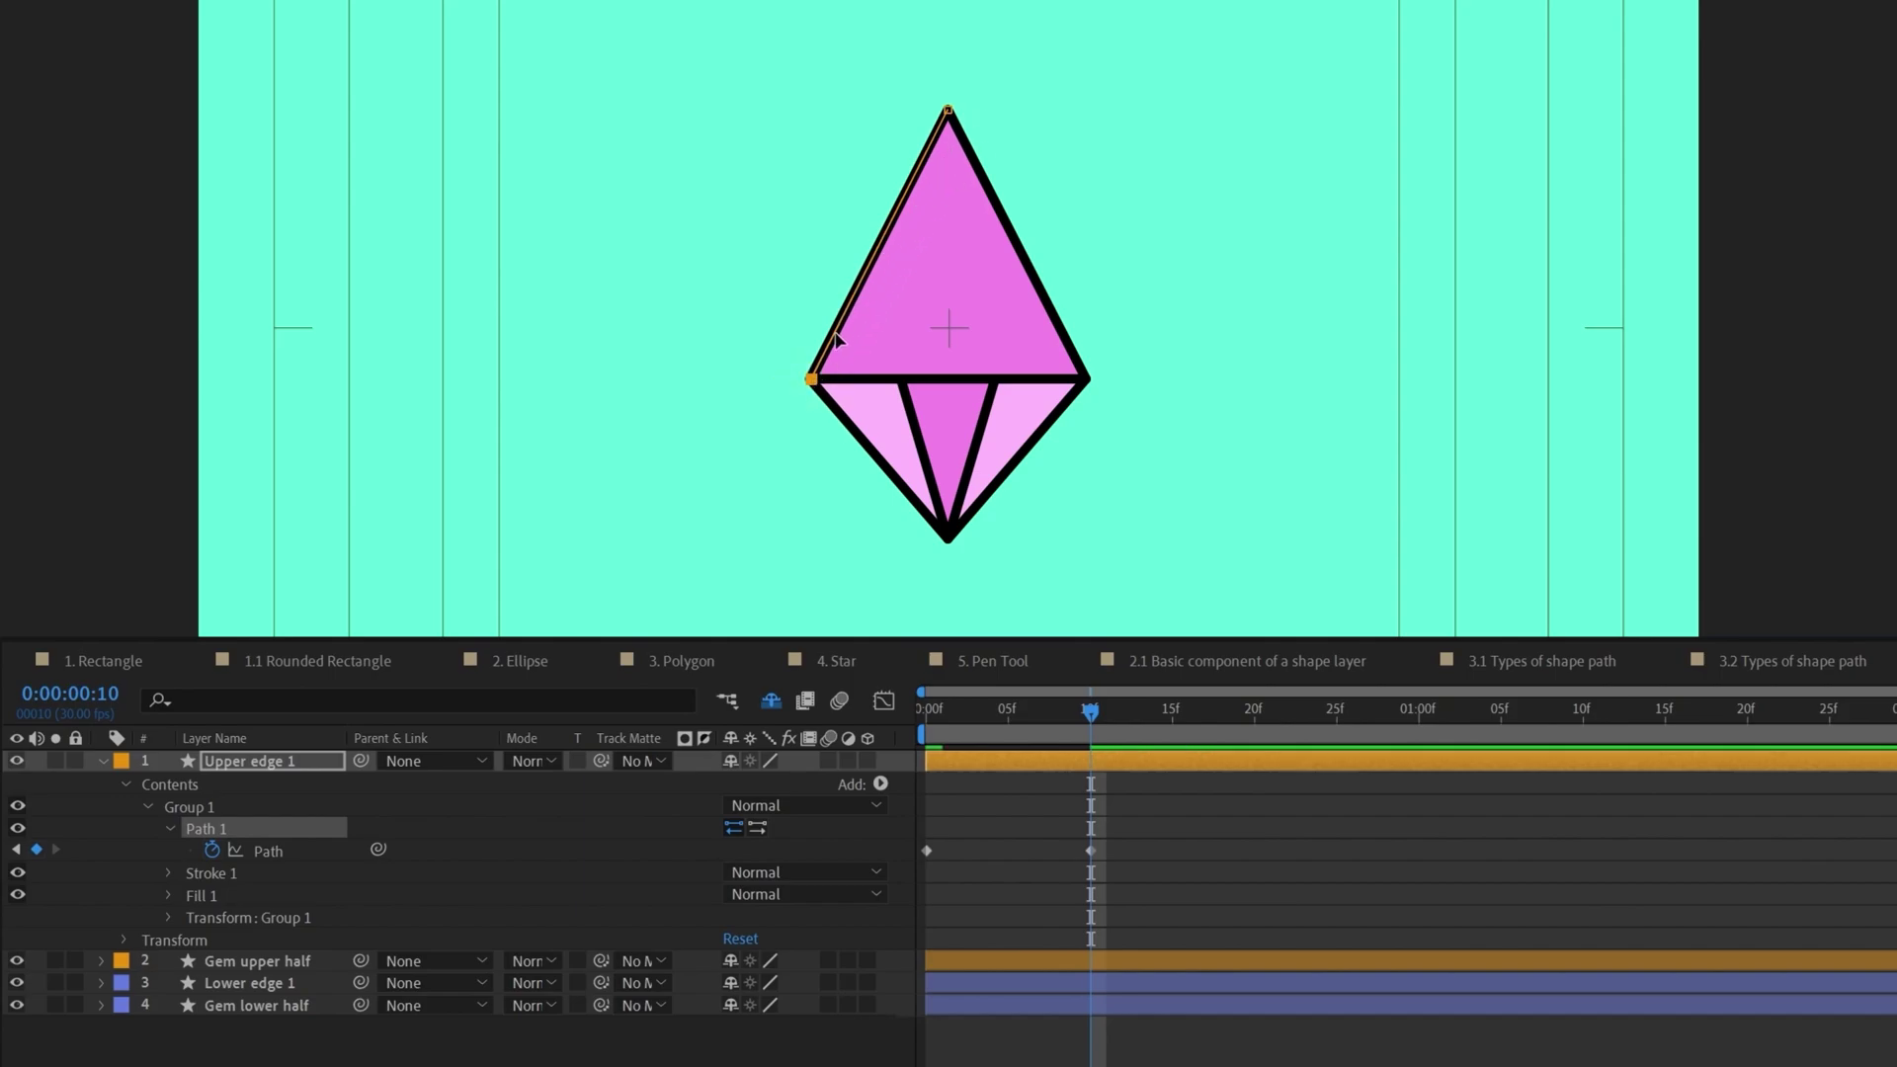
Step: End the work area at 0:00:00:09 and magnify the timeline down to single frames
key("Page_Up")
key("semicolon")
Step: Duplicate Upper edge 1 and move the copy's bottom vertices to the gem's right corner at 0:00:00:10
left_click(996, 757)
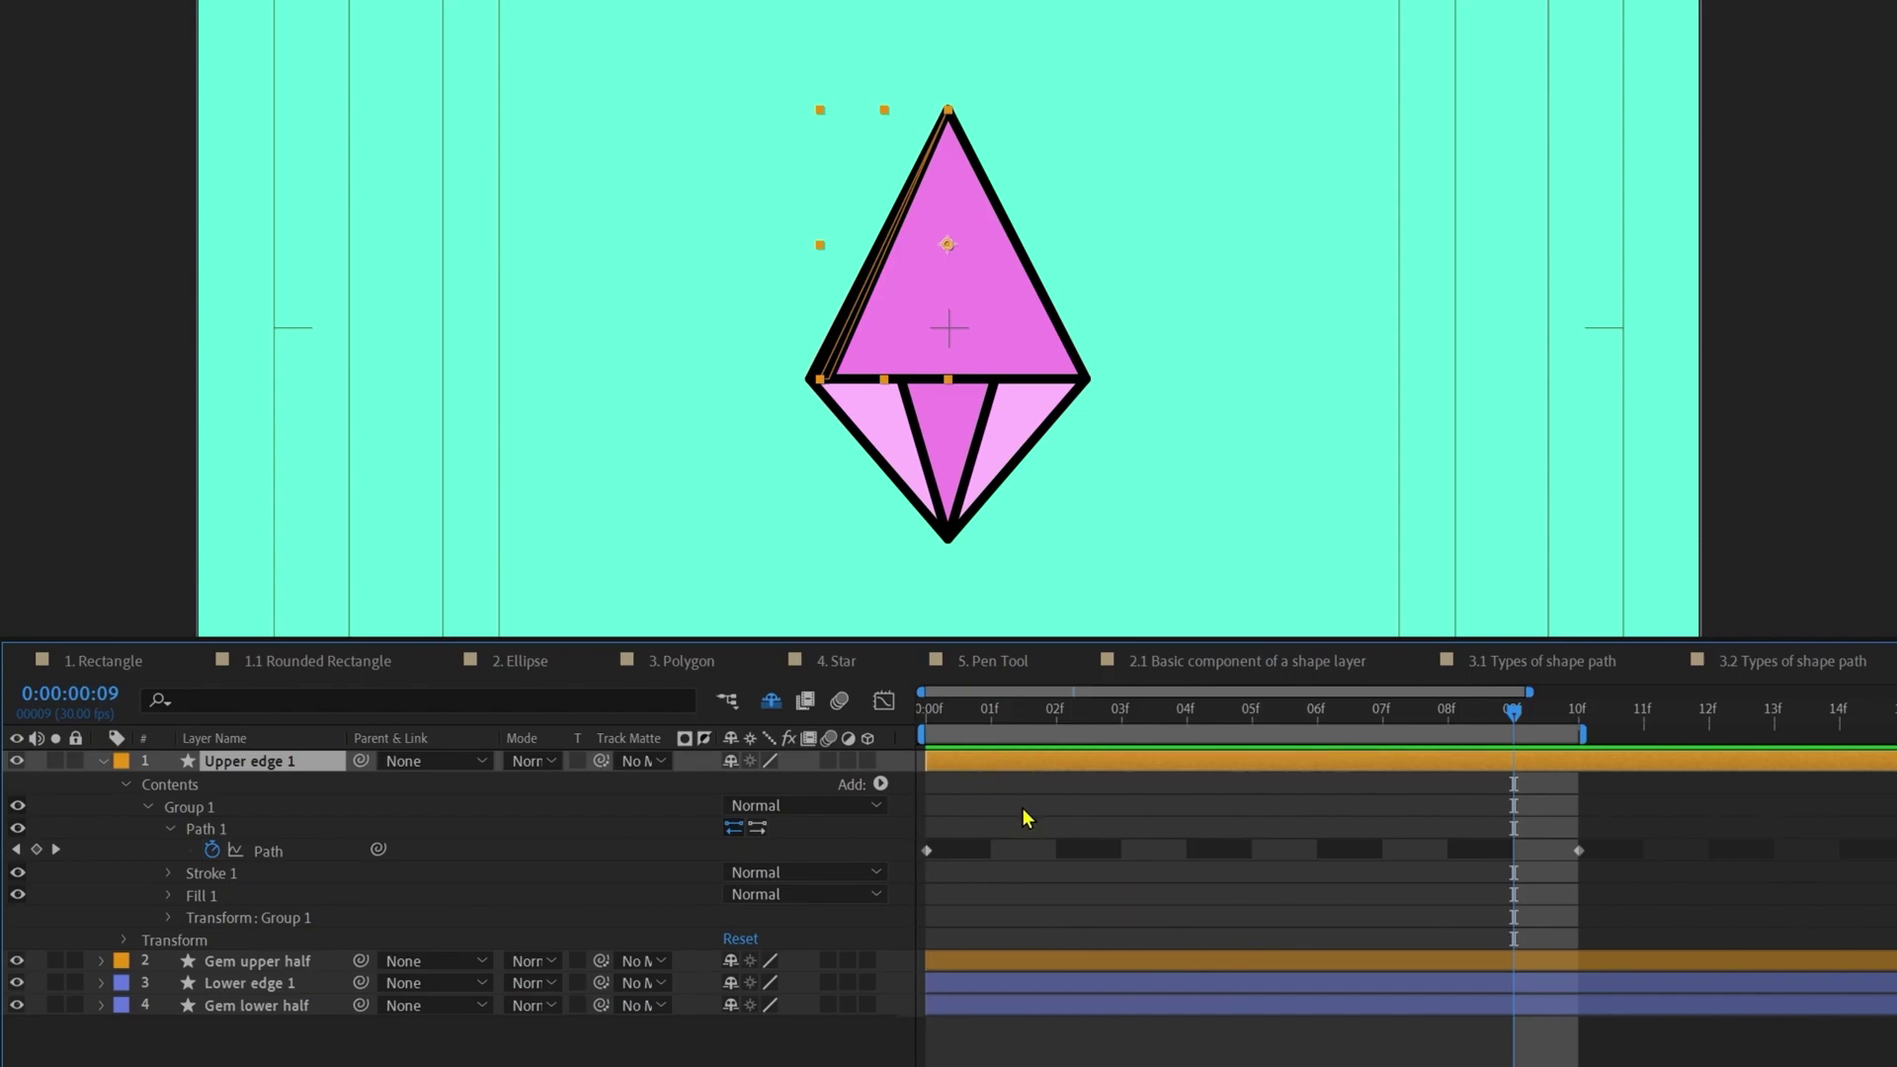
key("ctrl+d")
key("Page_Down")
left_click_drag(678, 336, 1083, 400)
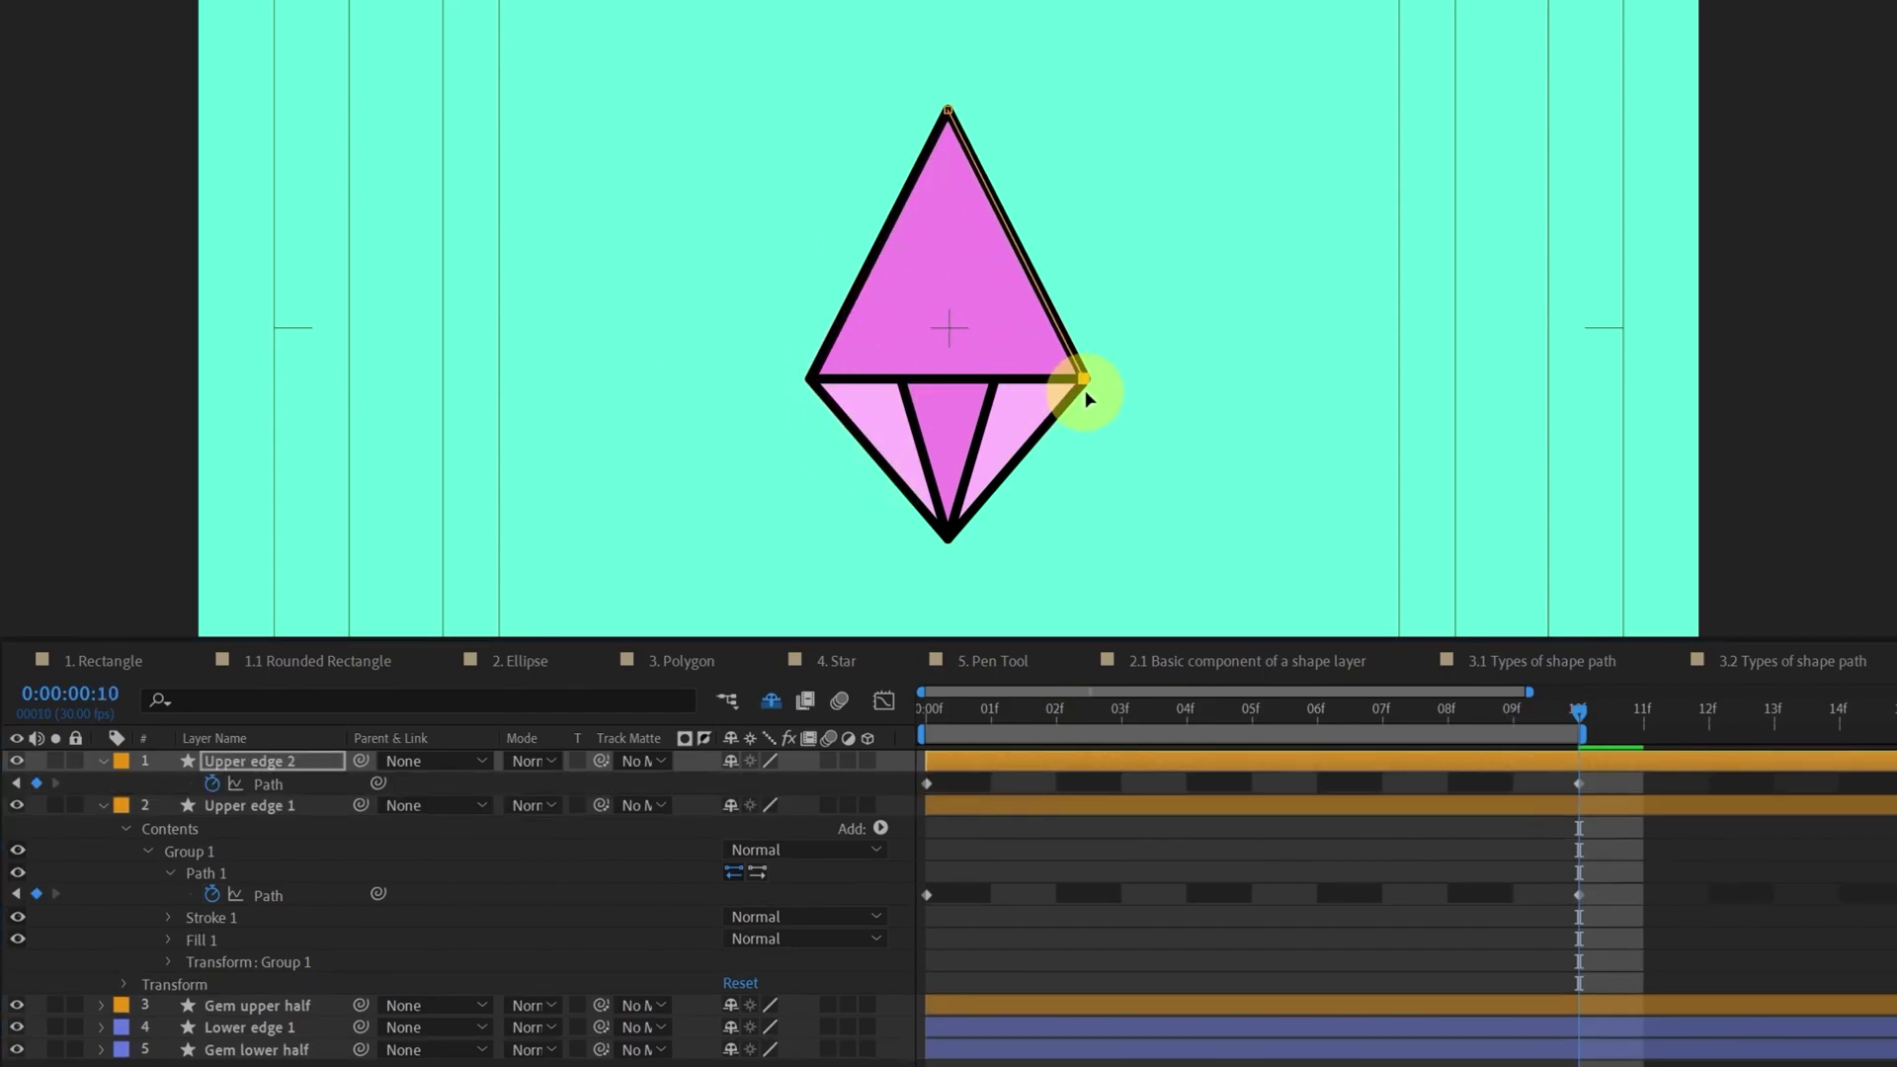
Step: Time-reverse the two Path keyframes of Upper edge 2 and scrub through the ten frames to check the motion
left_click_drag(1593, 787, 926, 799)
right_click(927, 788)
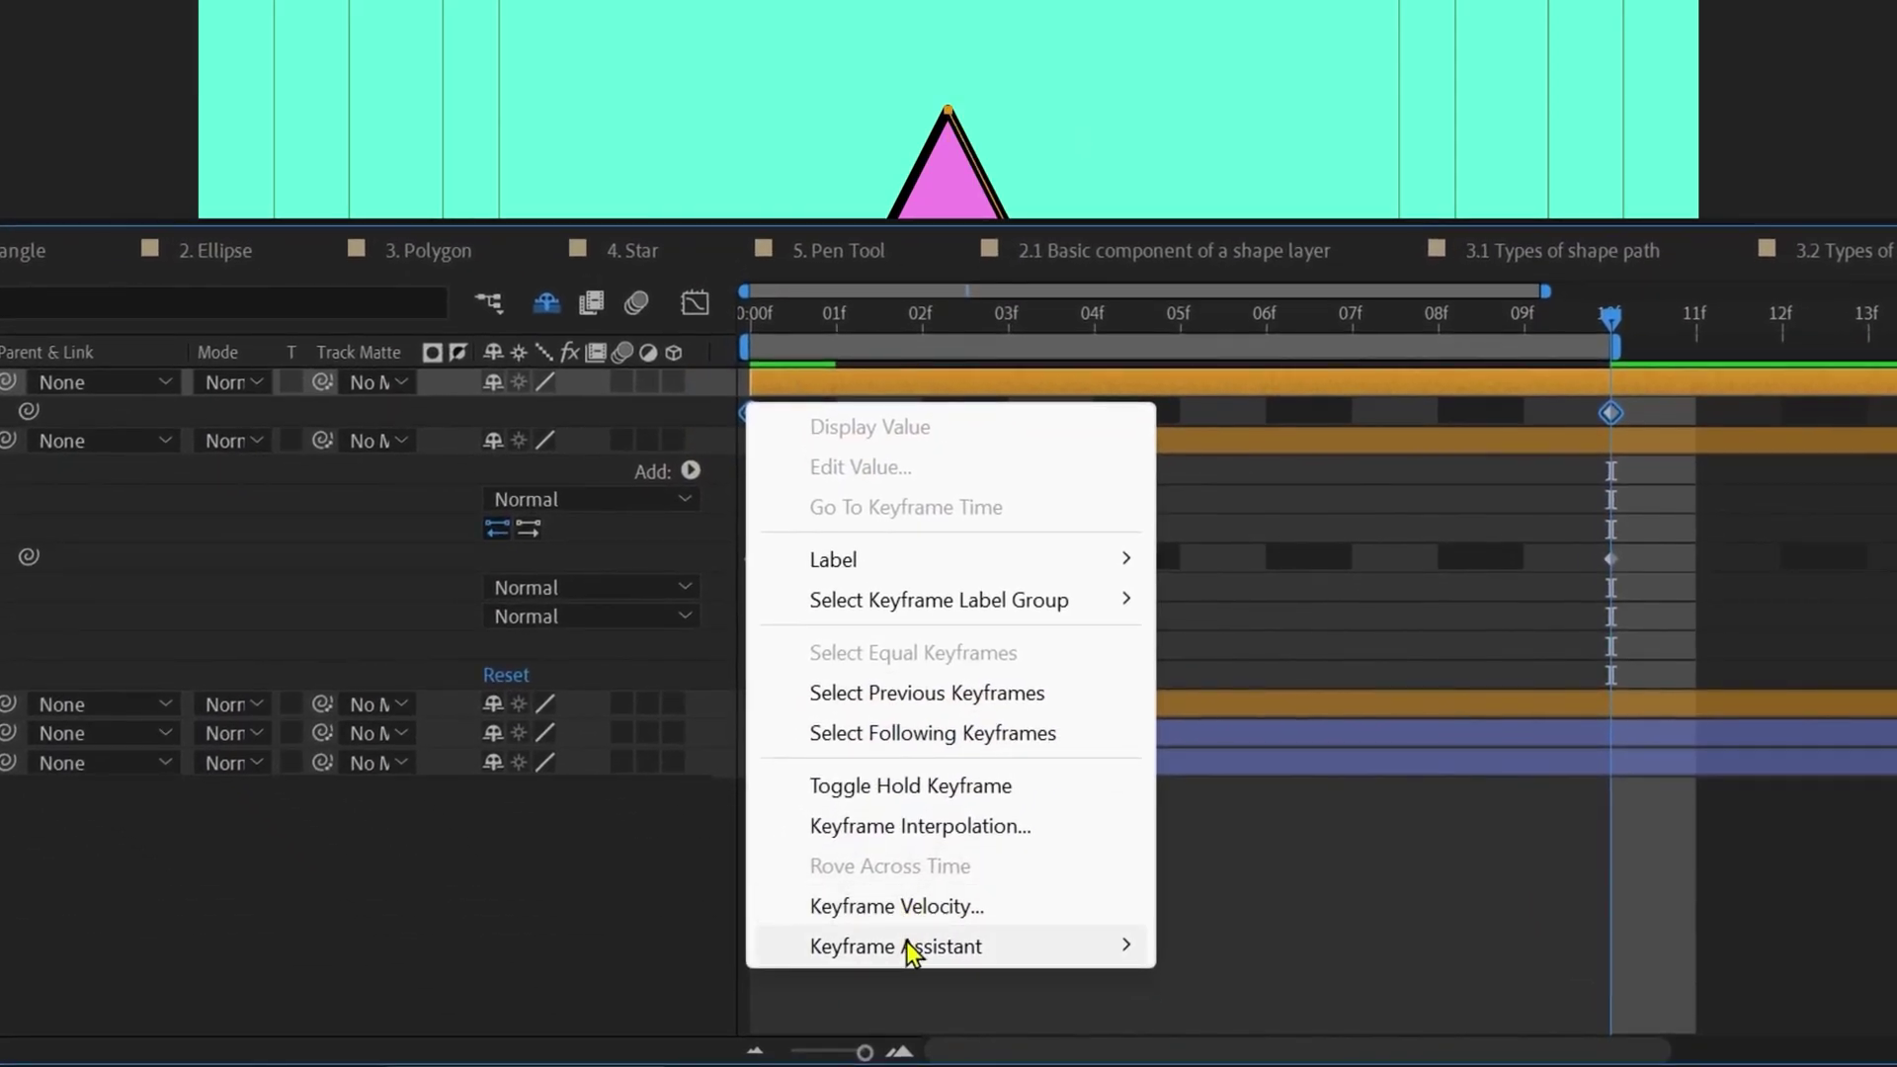
mouse_move(906, 945)
left_click(1219, 951)
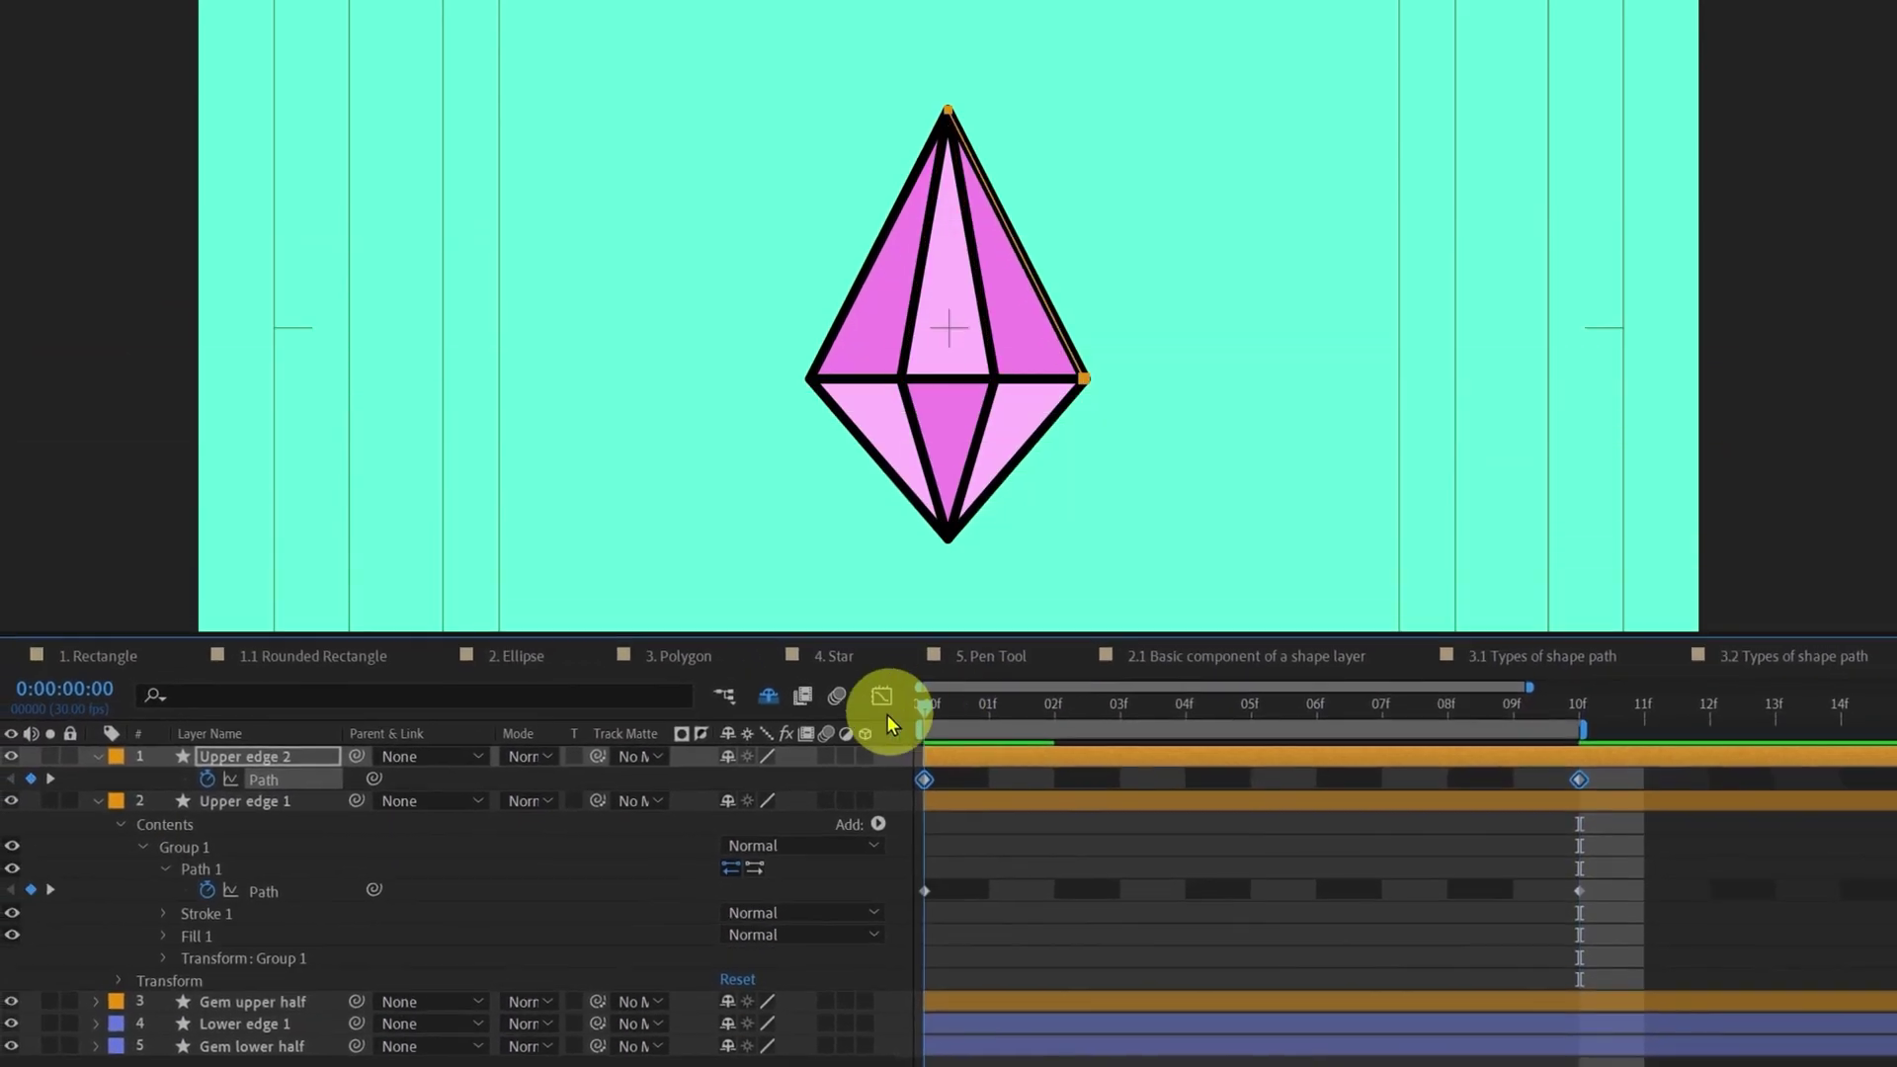
left_click_drag(729, 381, 1543, 415)
left_click_drag(1530, 751, 929, 753)
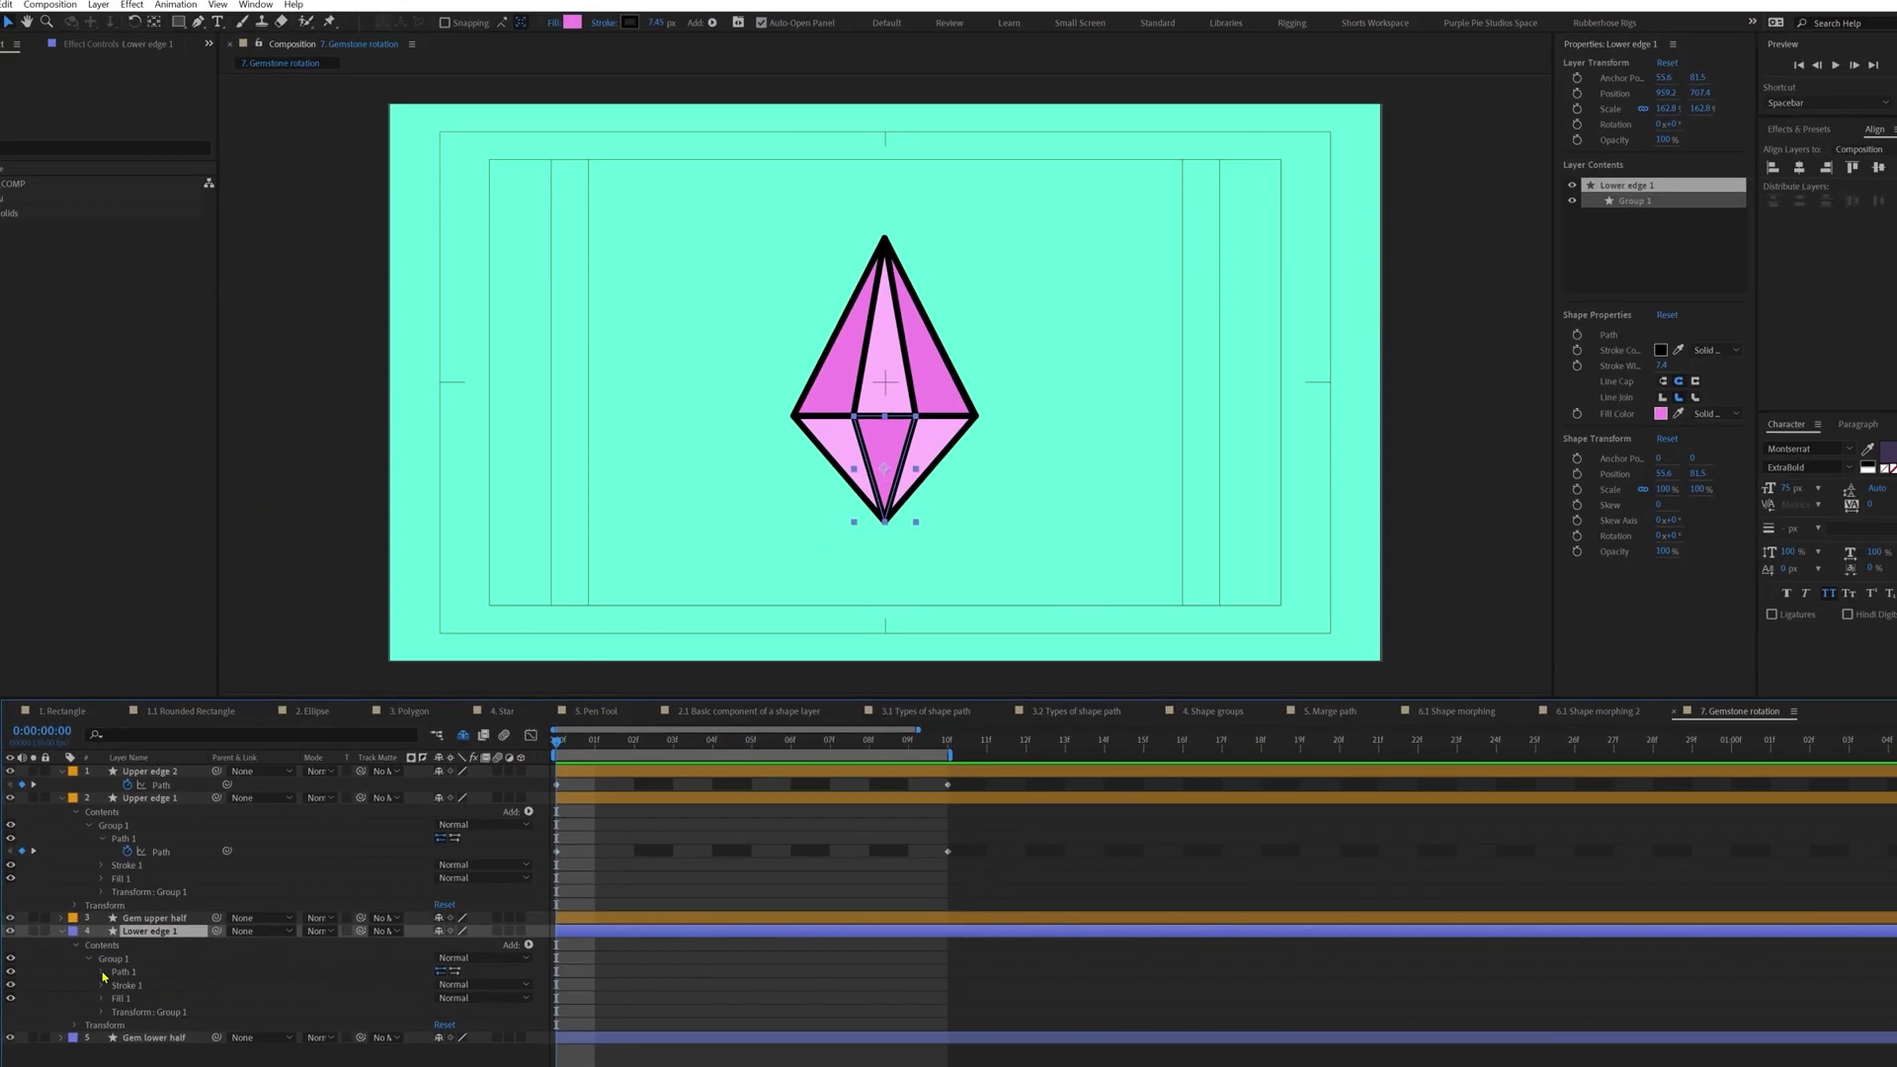
Step: Keyframe the Path of Lower edge 1 at 0:00:00:00 and collapse its upper vertices onto the gem's left corner at 0:00:00:10
left_click(104, 972)
key("k")
left_click_drag(855, 417, 790, 423)
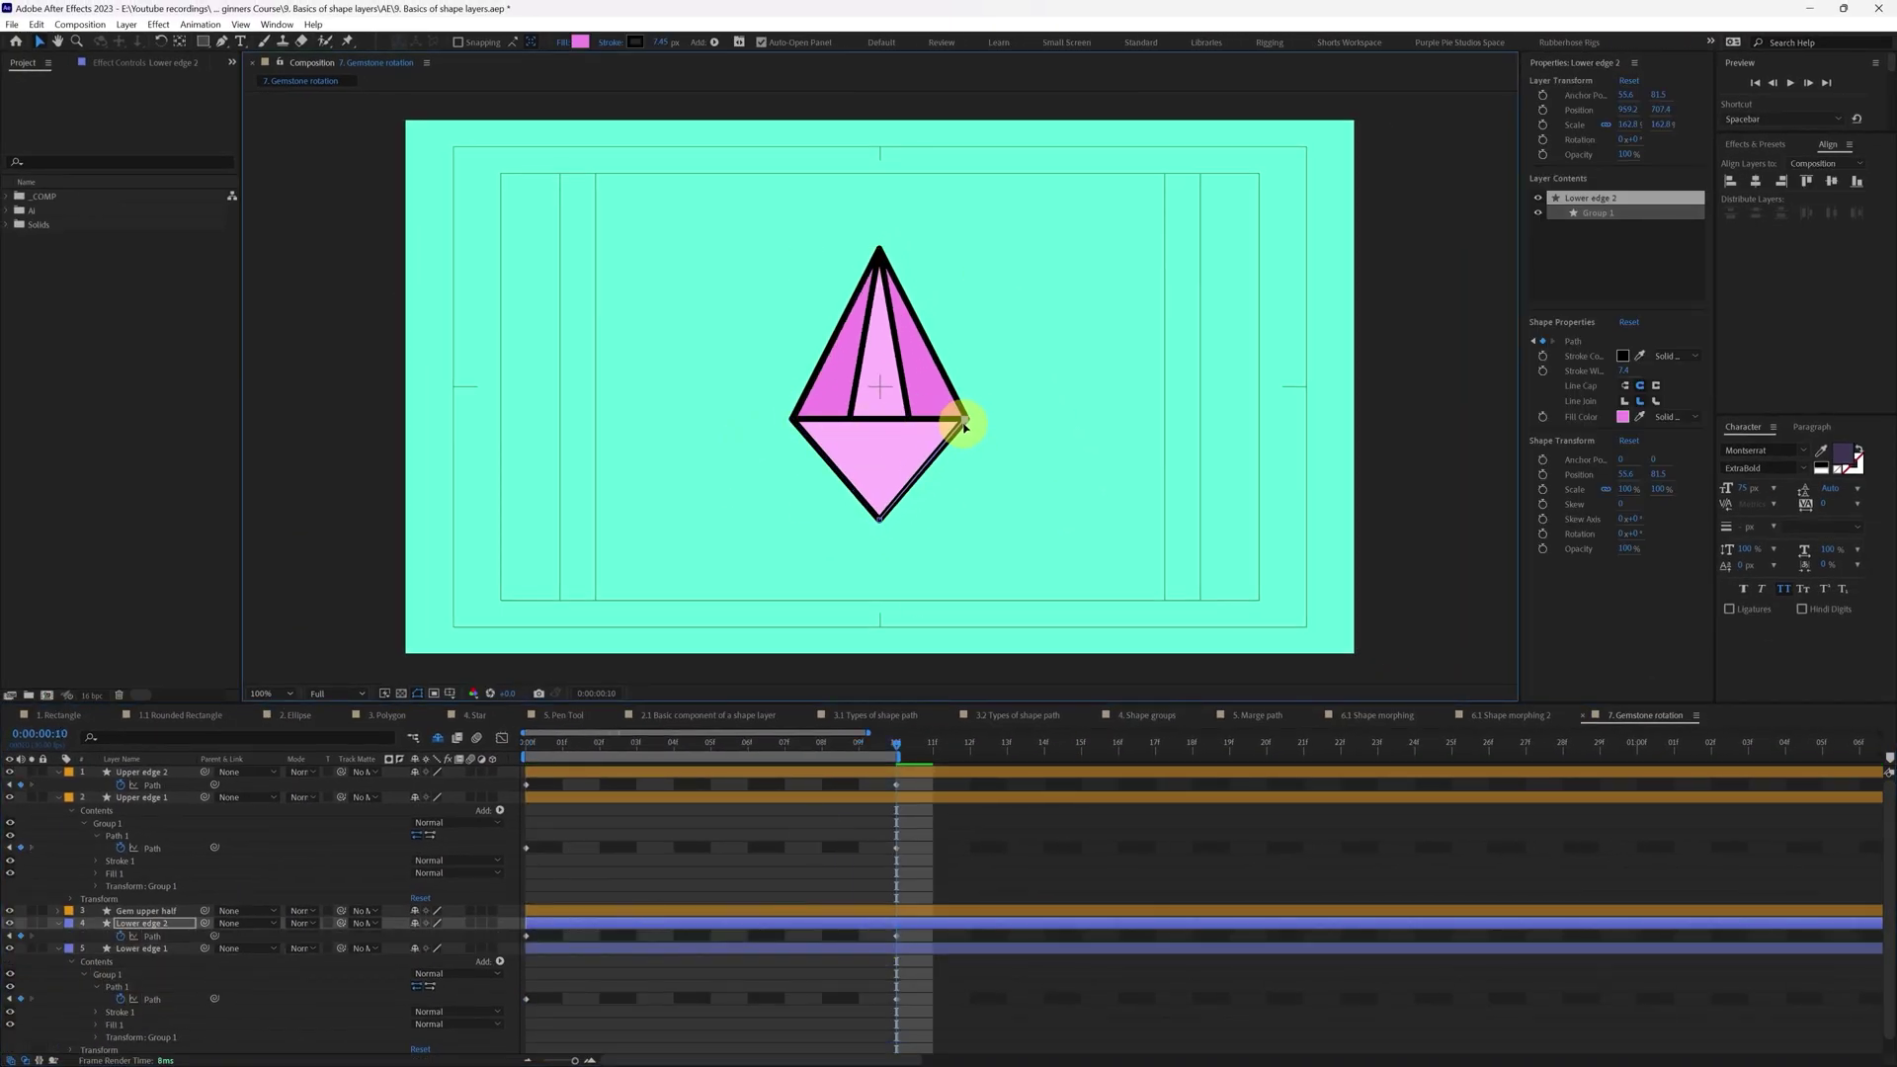
Step: Duplicate Lower edge 1 with the copy's path animated at the gem's right corner, and preview the gemstone rotation
key("ctrl+d")
left_click(513, 956)
key("u")
key("space")
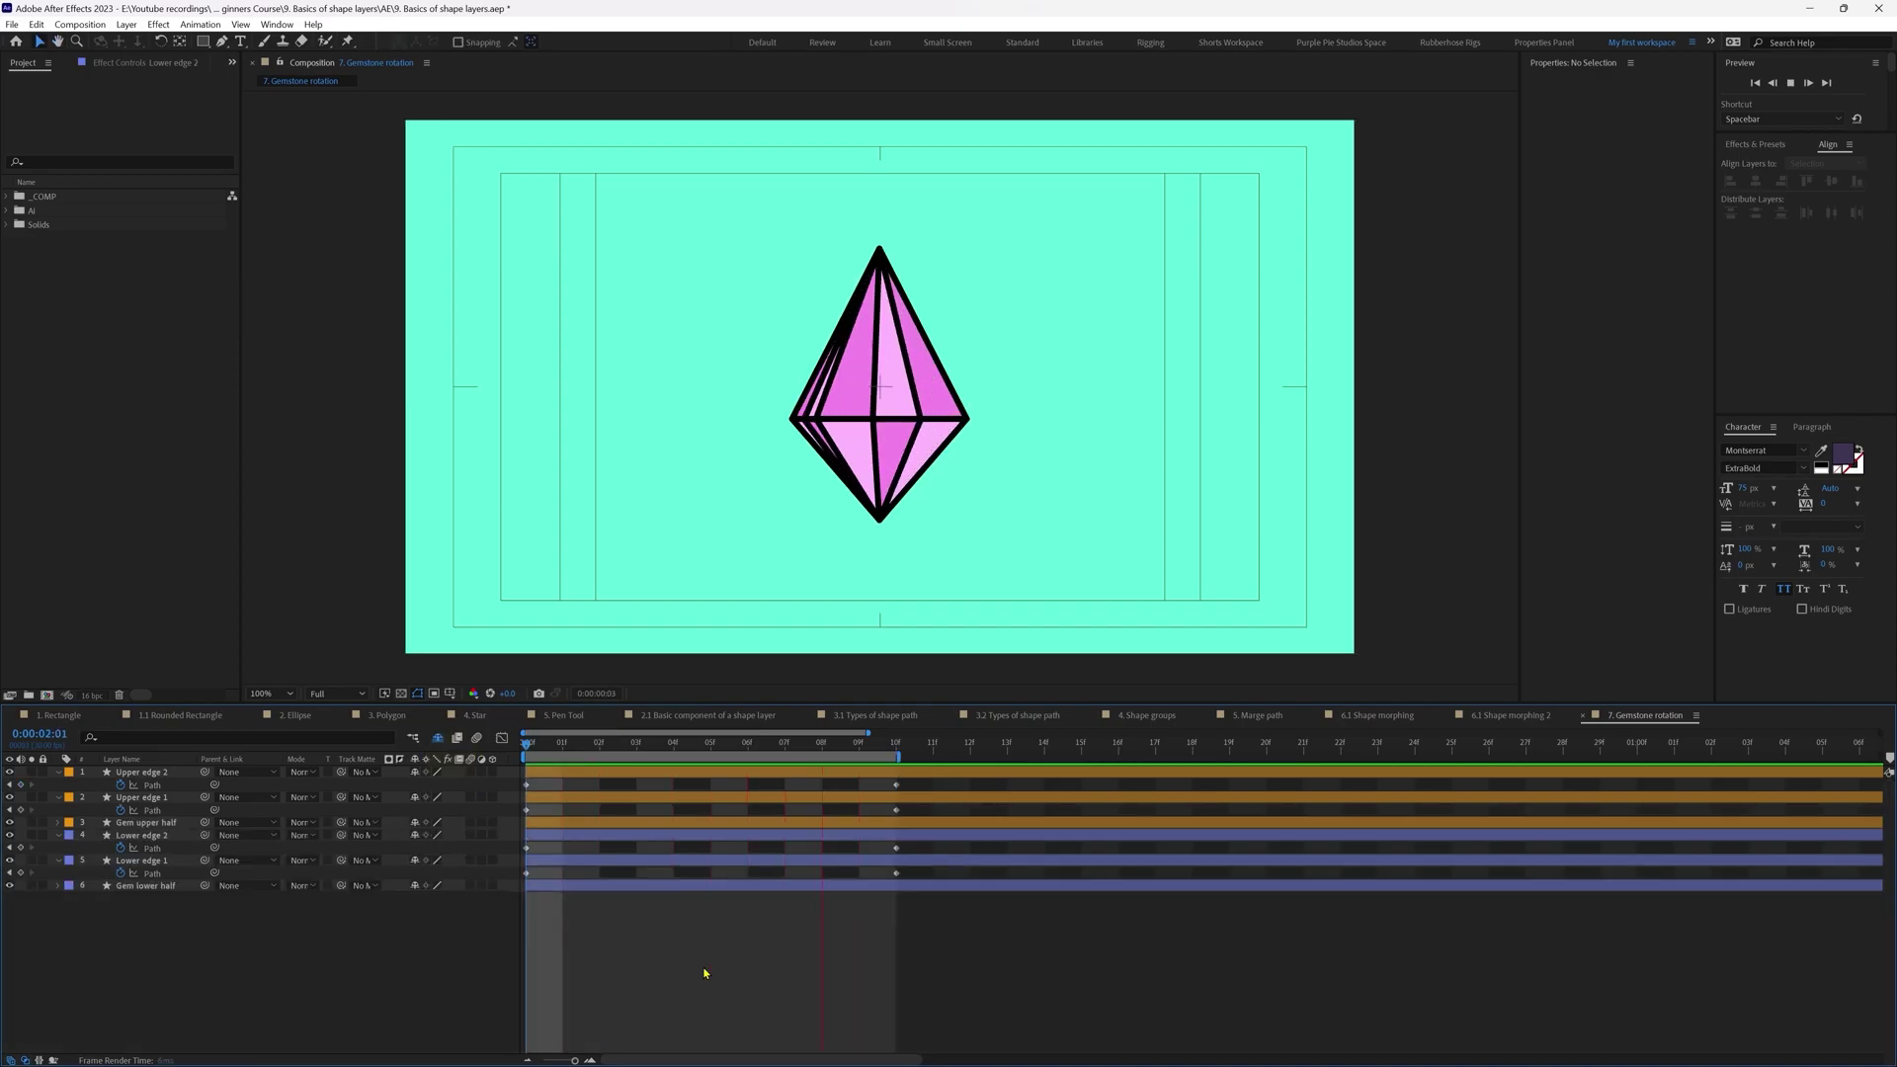